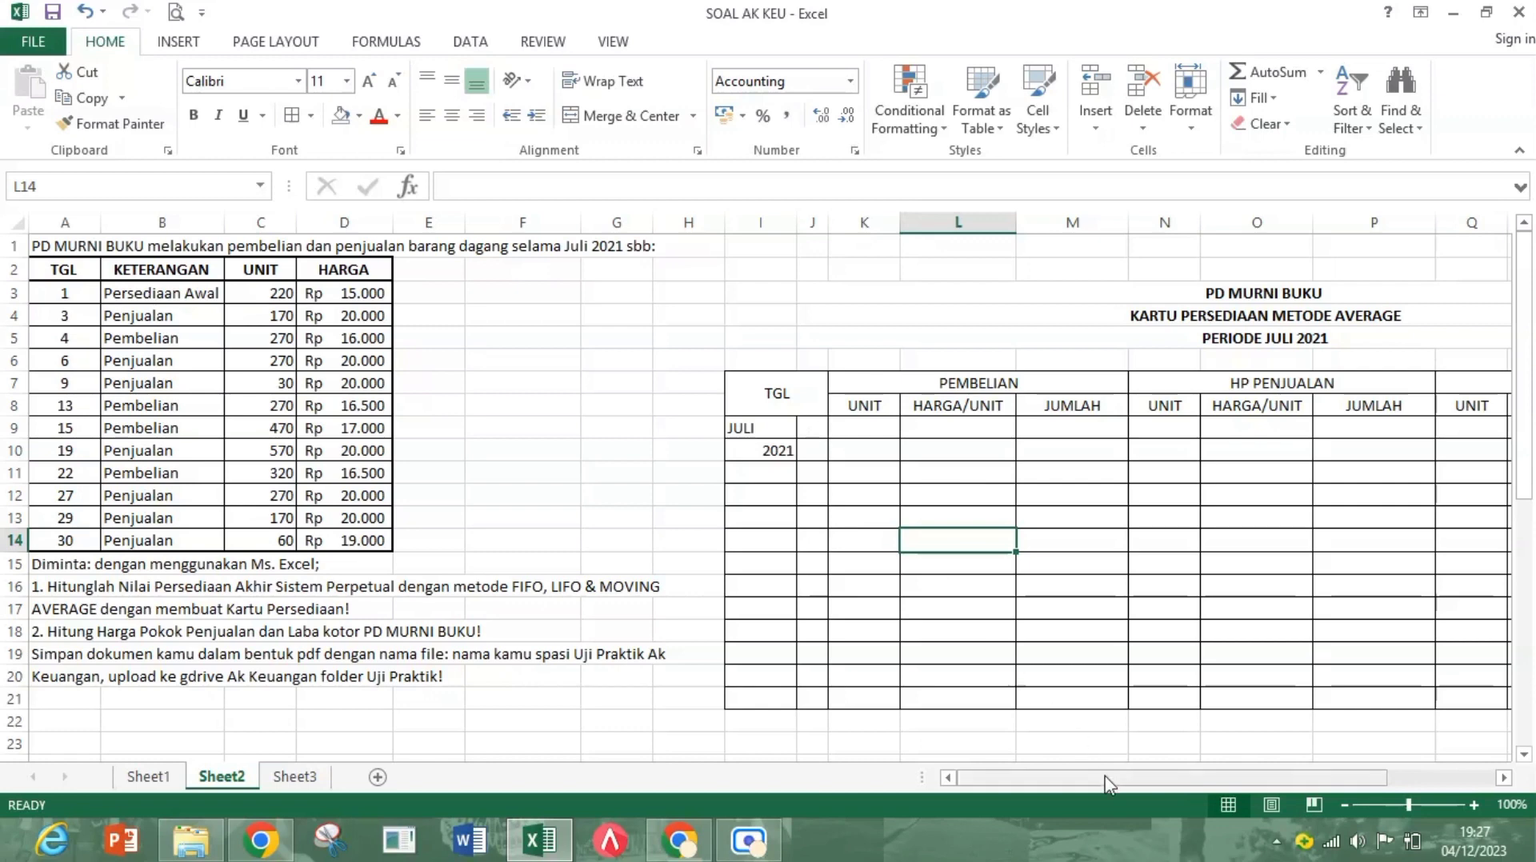
Step: Examine the stock card's TGL, PEMBELIAN, HP PENJUALAN and PERSEDIAAN columns alongside the July transaction list
click(824, 400)
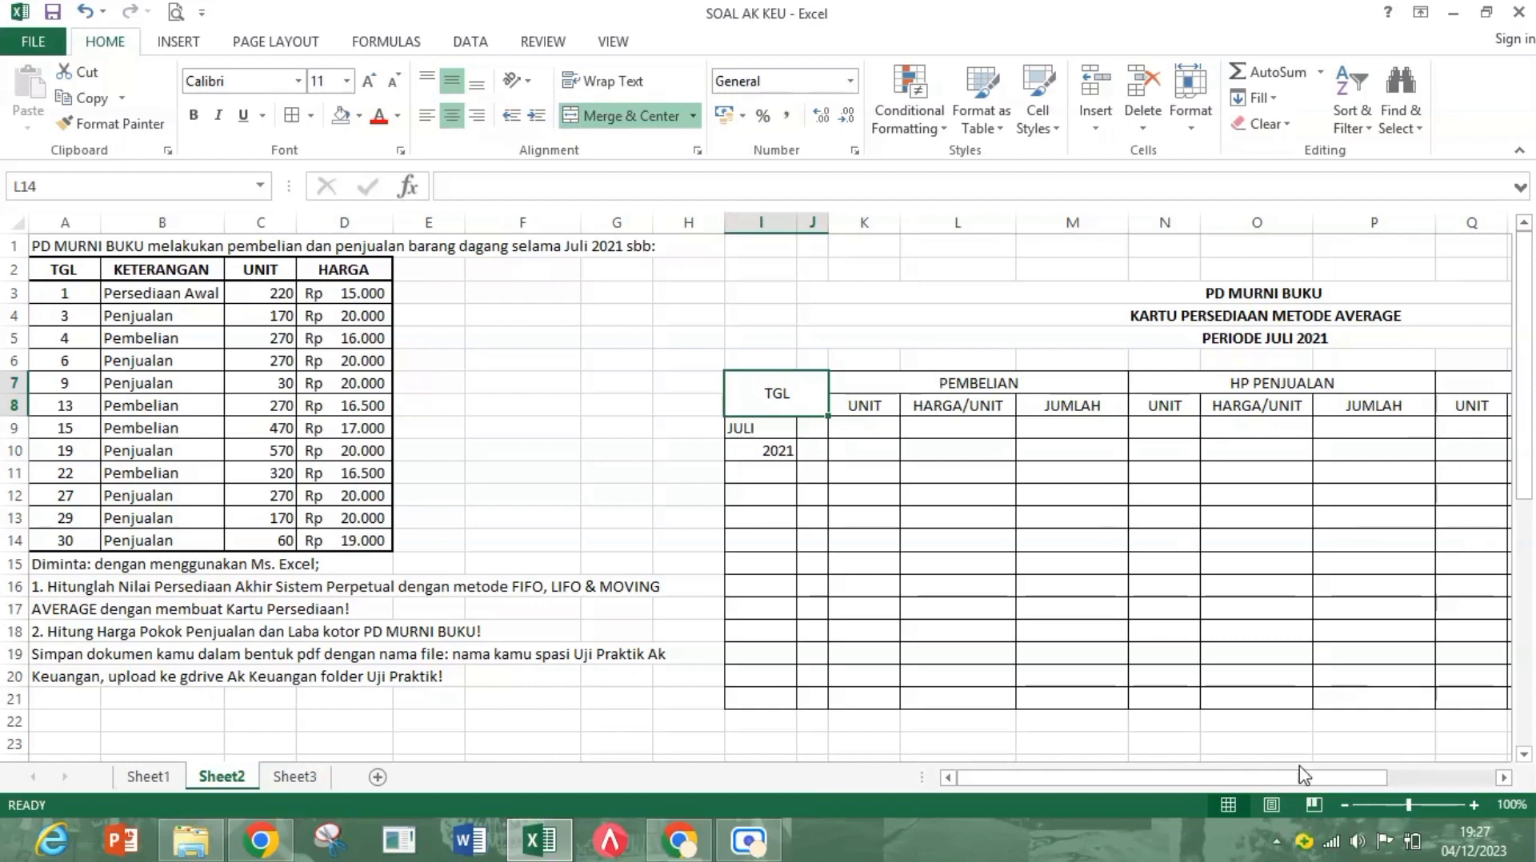
drag(1300, 777, 1404, 778)
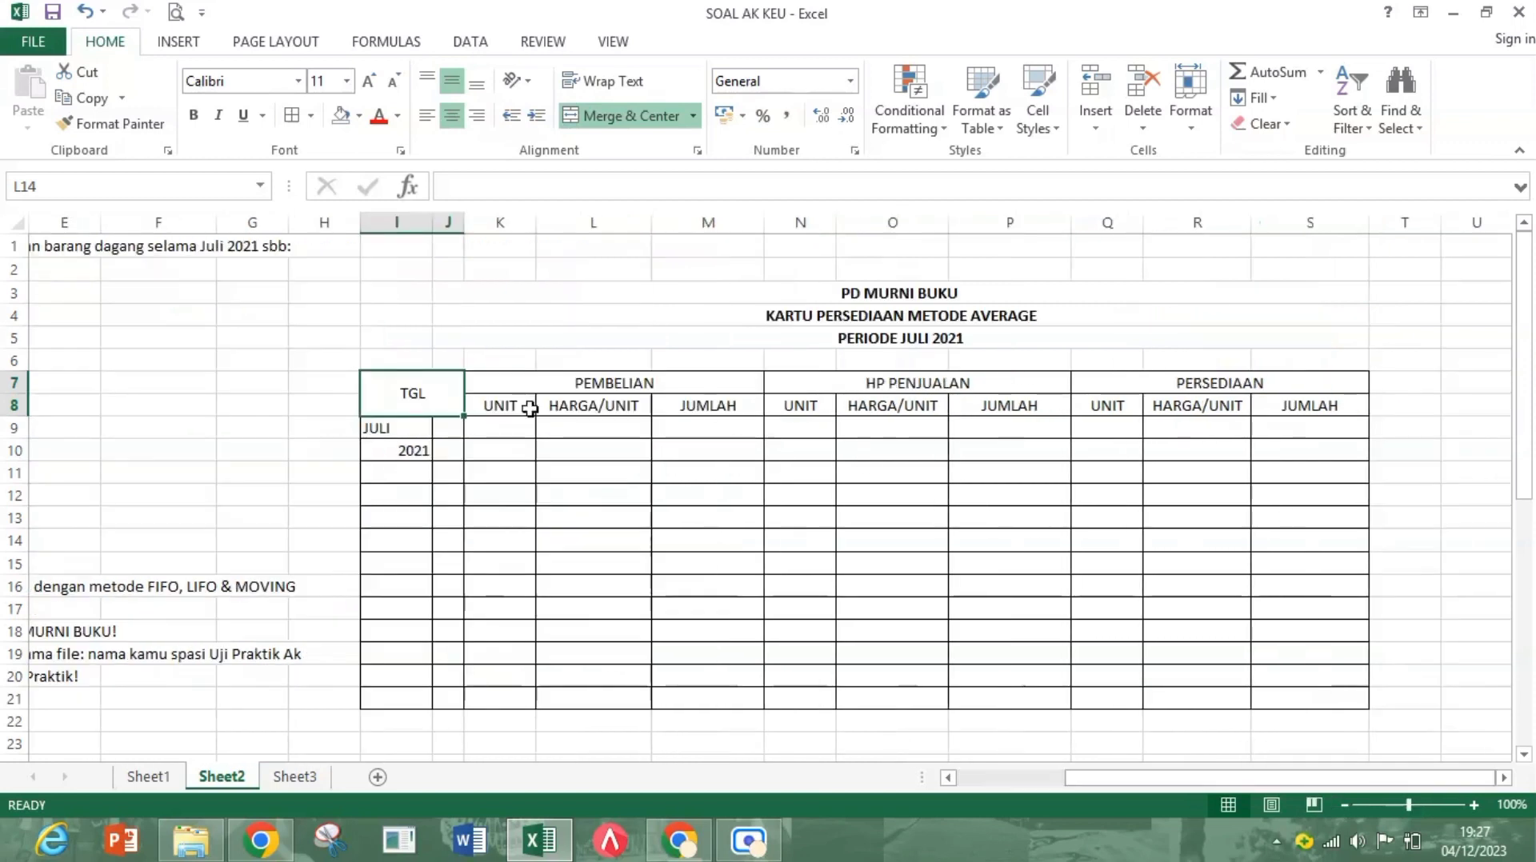
click(499, 410)
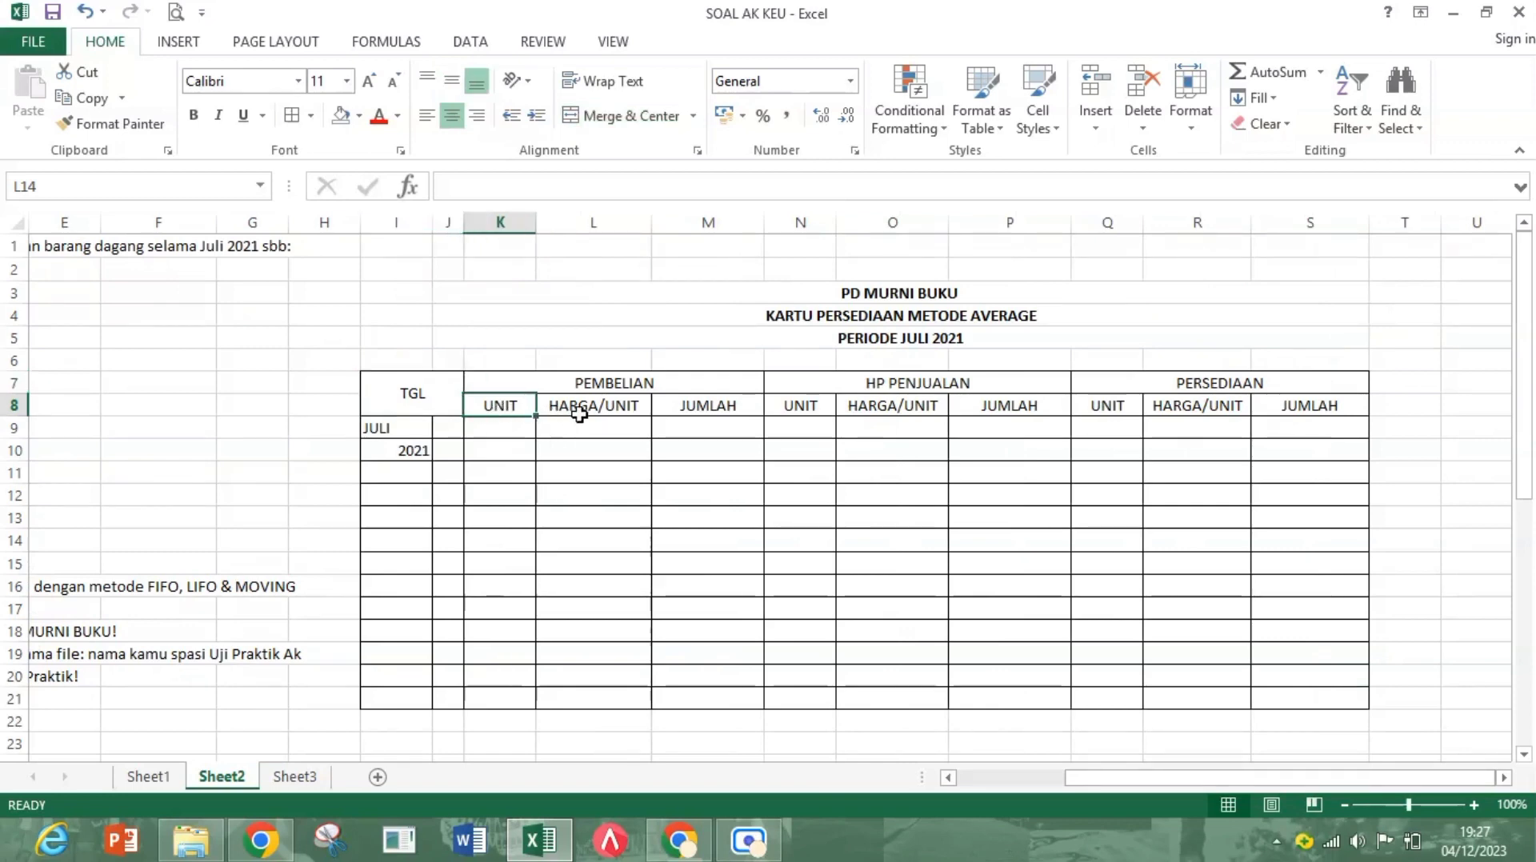
click(576, 410)
click(754, 421)
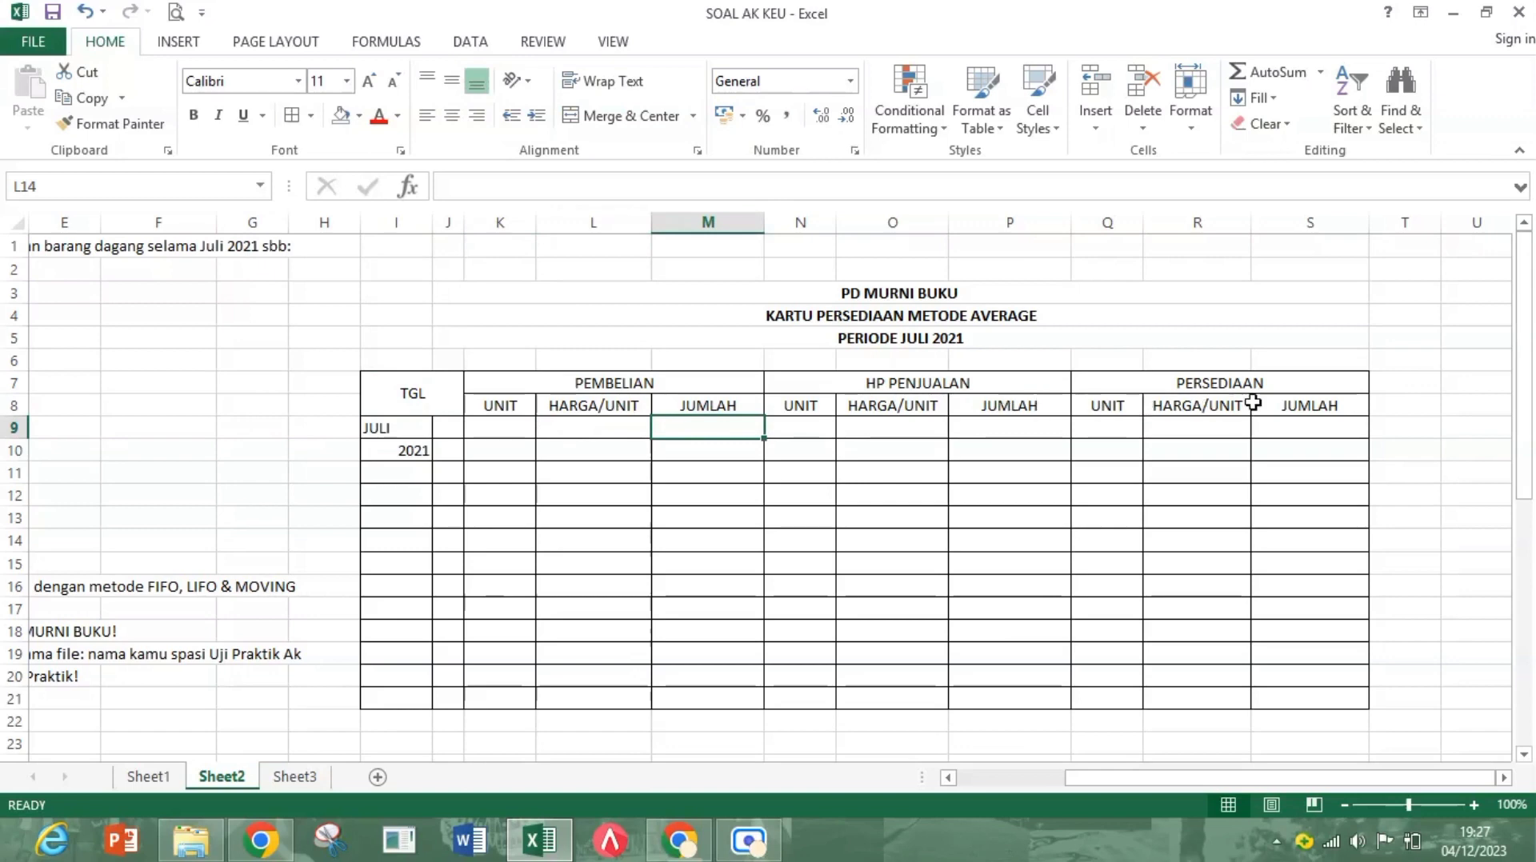
drag(1355, 779, 1111, 808)
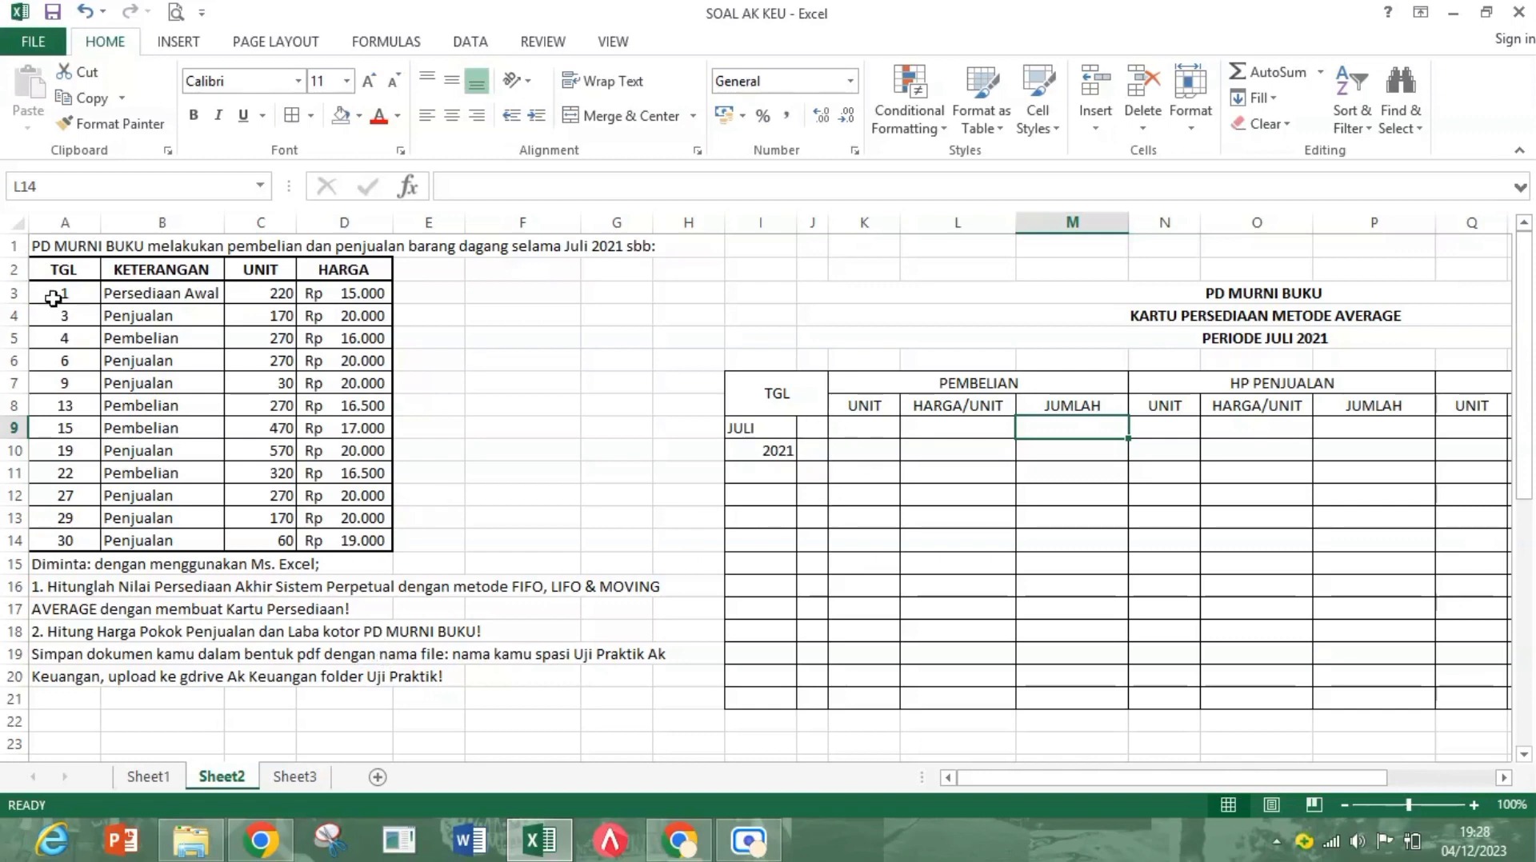
Step: Fill the stock card's first row with date 1 and an opening PERSEDIAAN of 220 units at 15000 per unit
click(816, 436)
text(1)
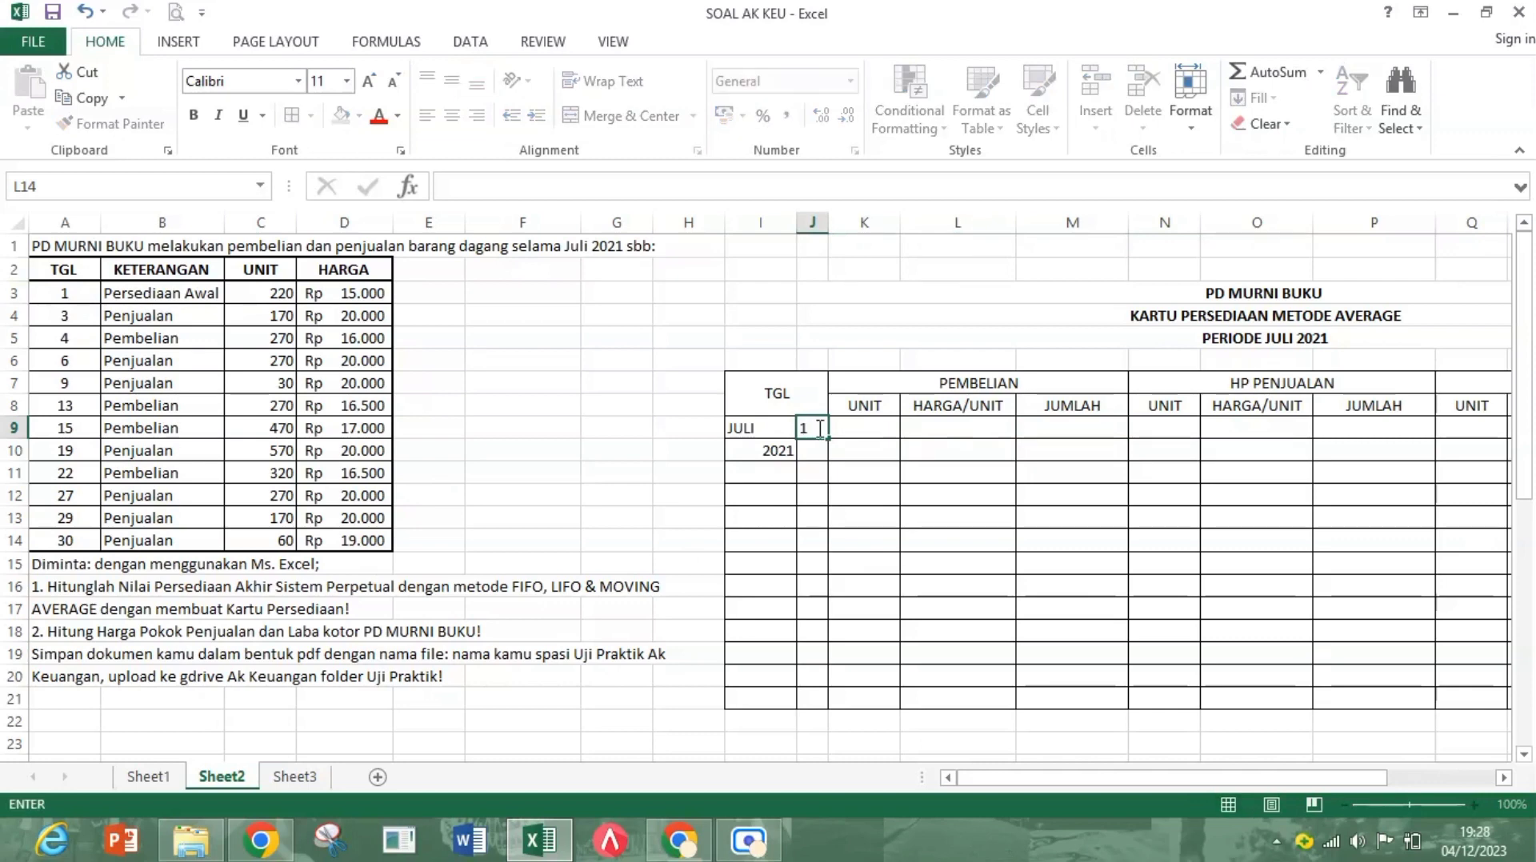
key(Right)
key(Right)
key(Right)
key(Right)
key(Right)
key(Right)
key(Right)
key(Right)
key(Right)
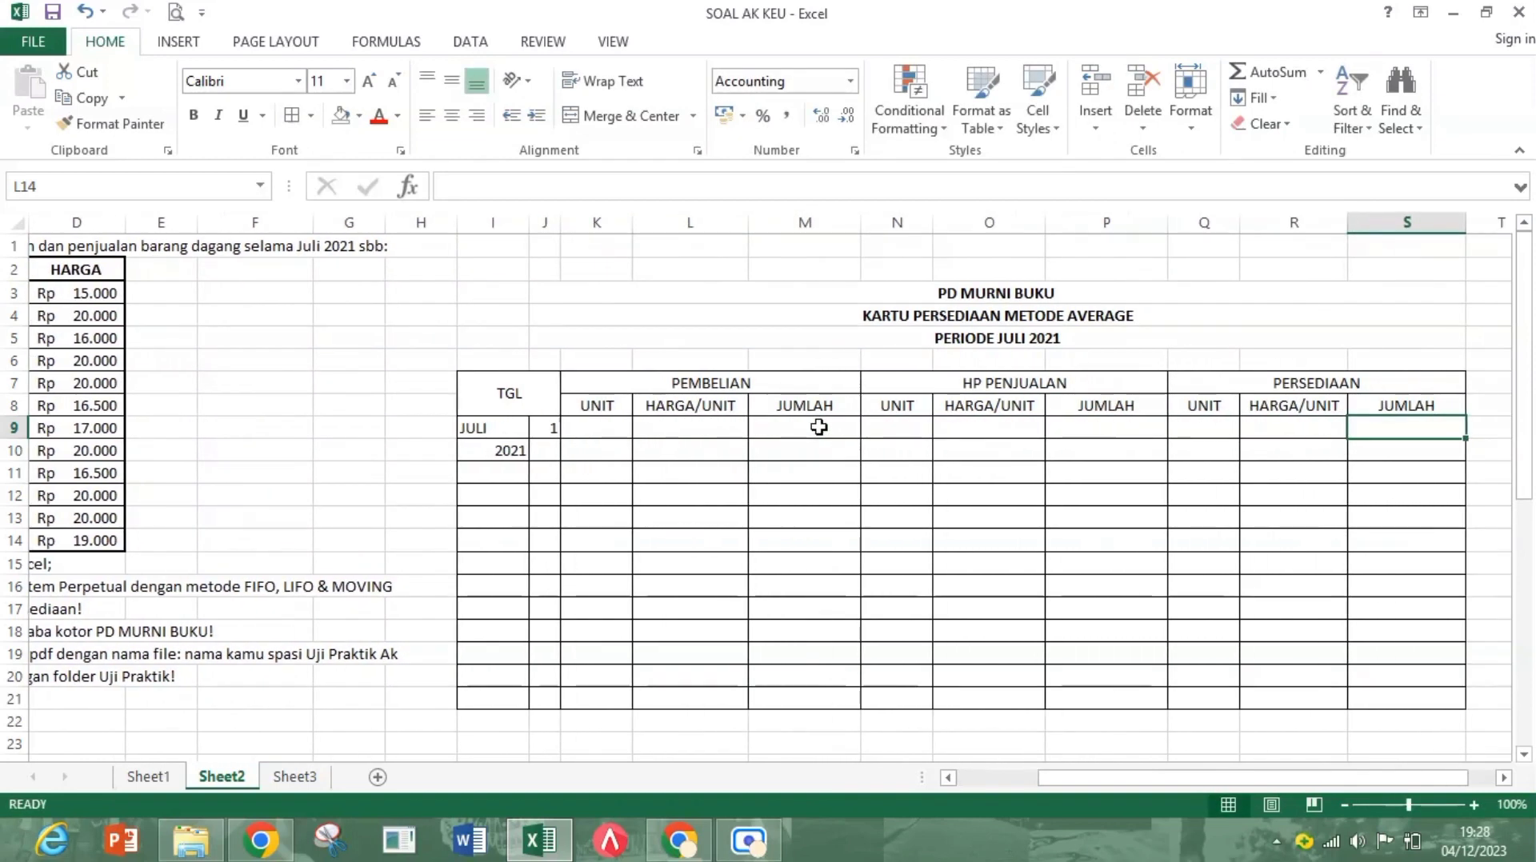
key(Left)
key(Left)
text(22)
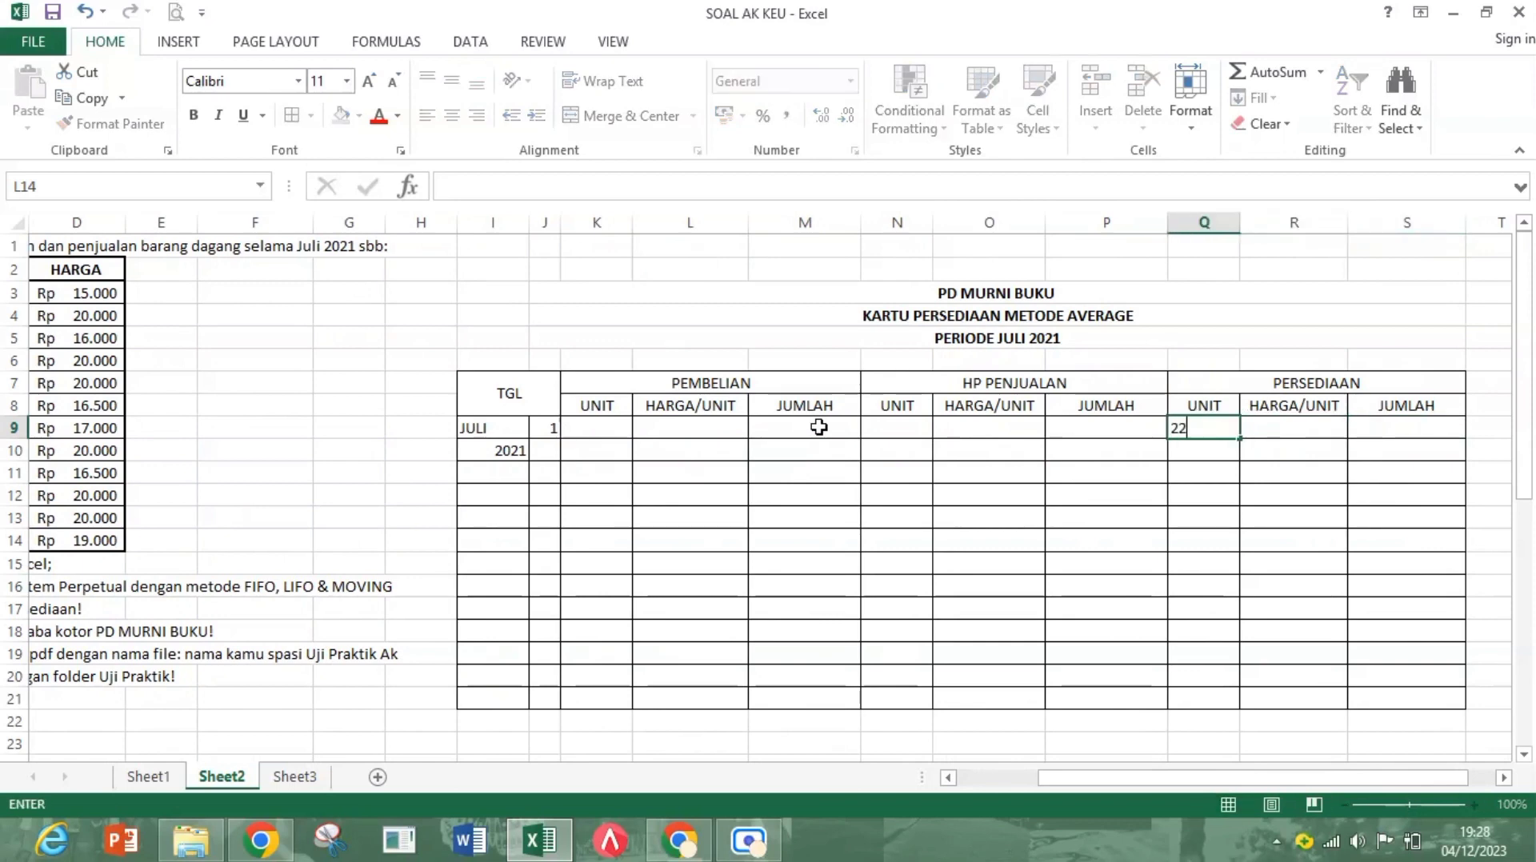
key(Right)
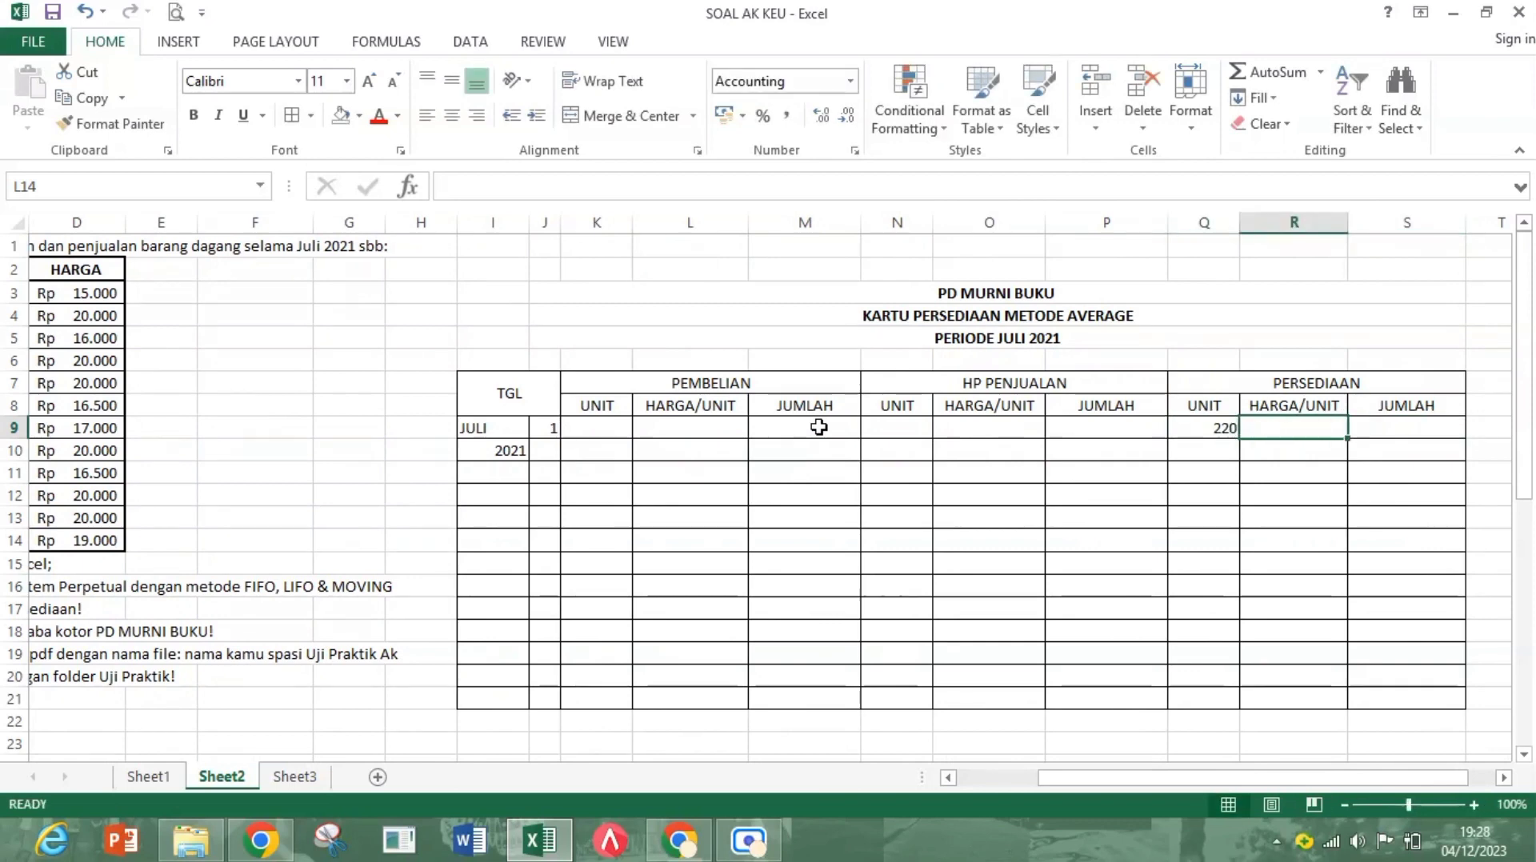
text(15000)
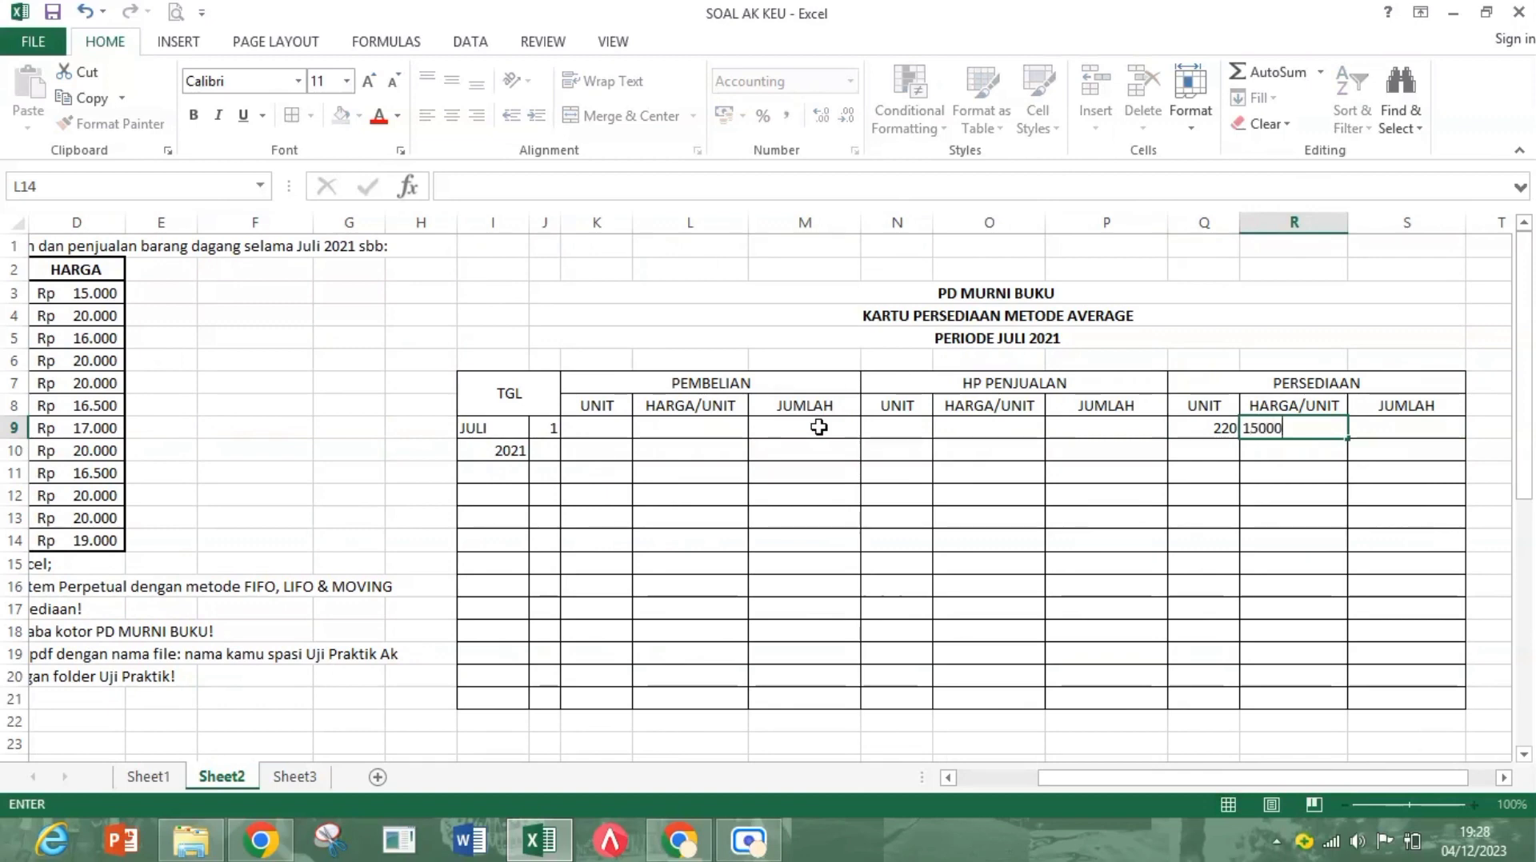
key(Right)
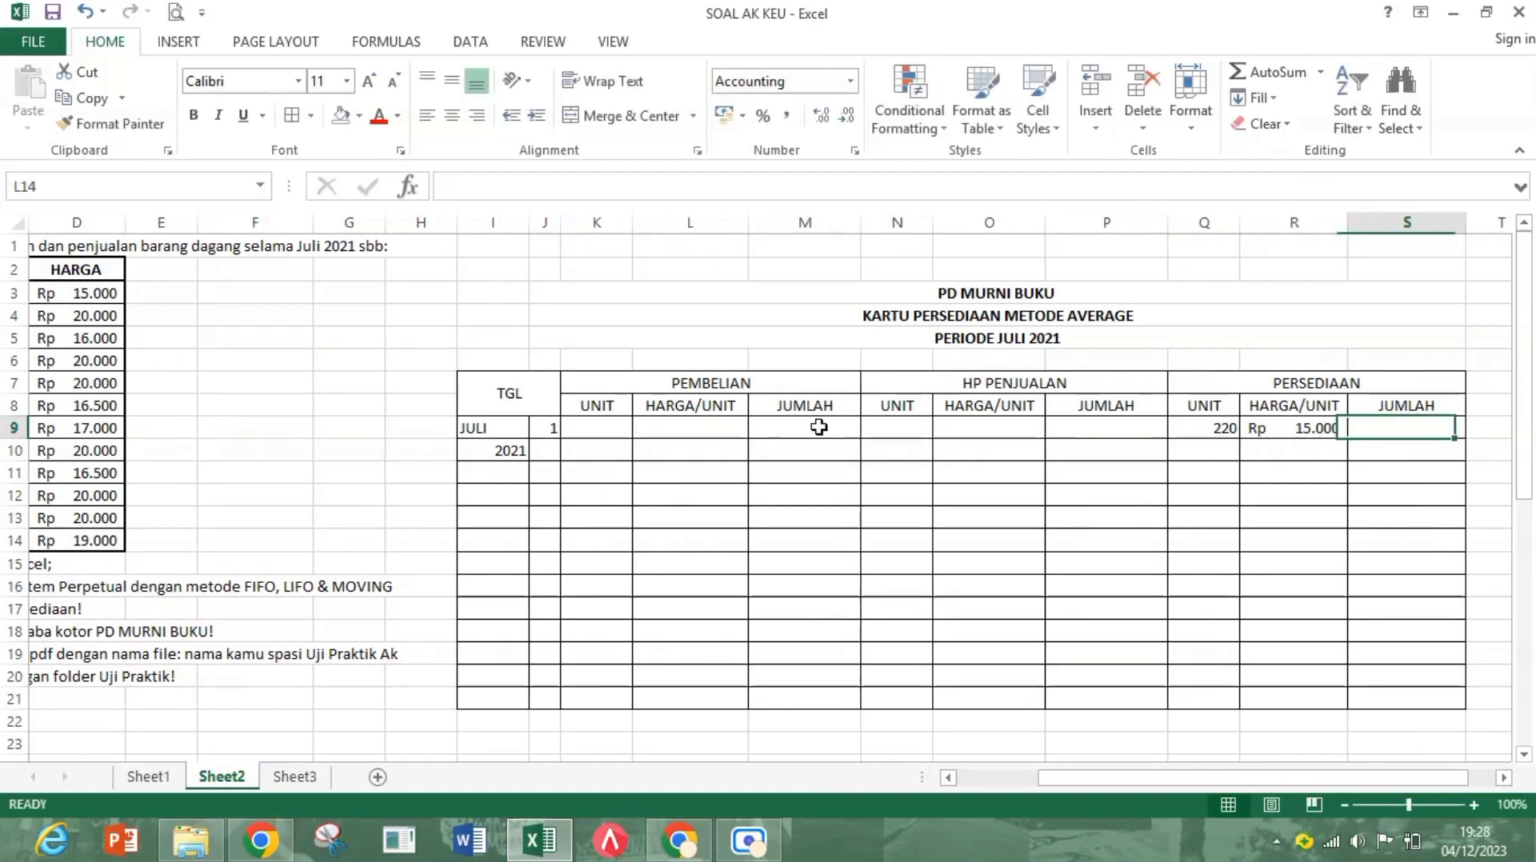
Step: Calculate the opening inventory's JUMLAH in S9 with the formula =R9*Q9
text(=)
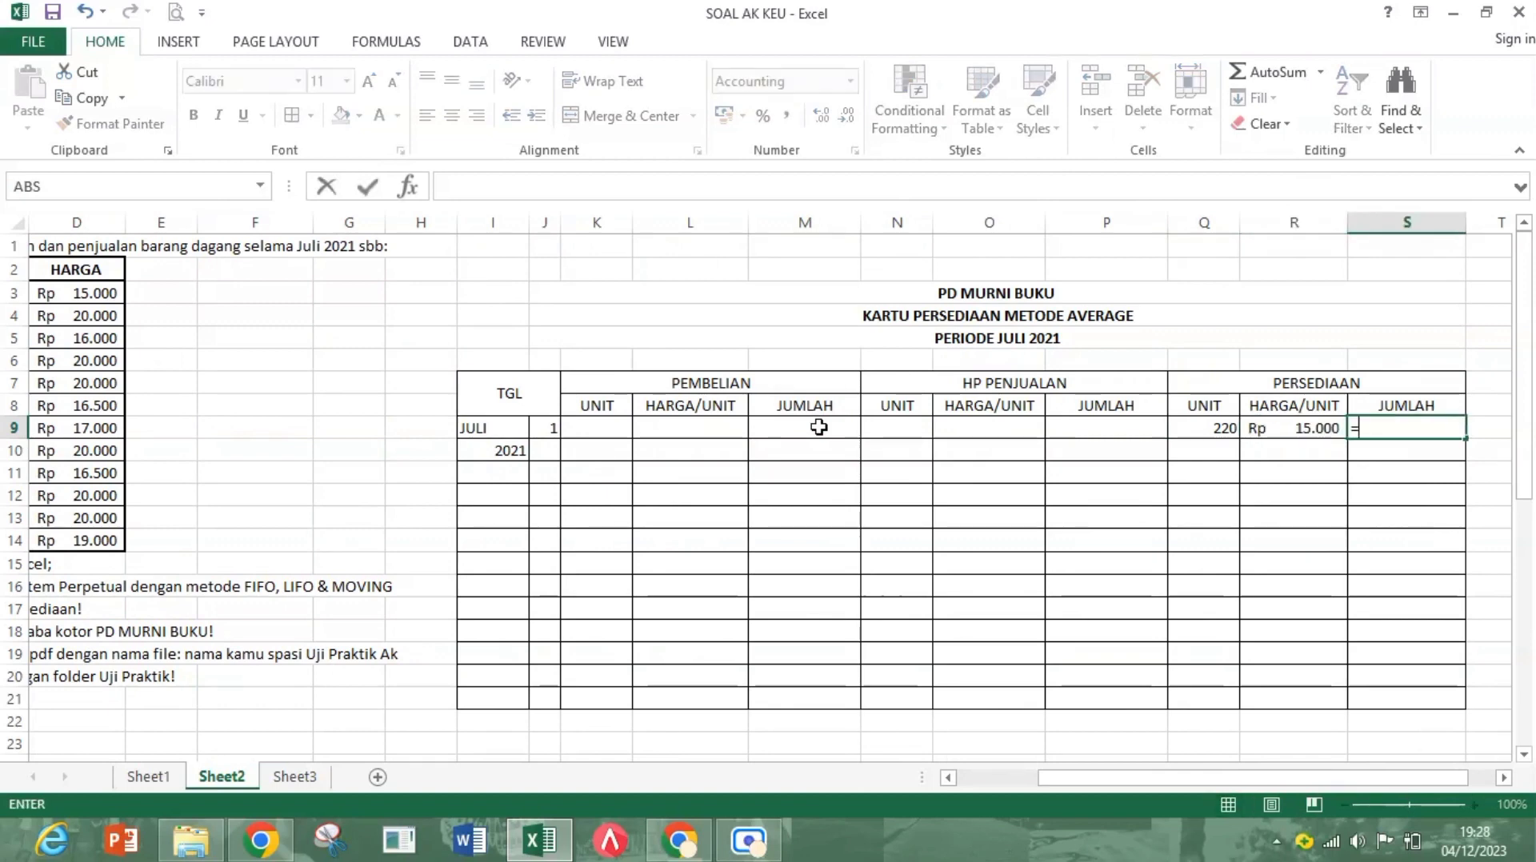
click(1305, 428)
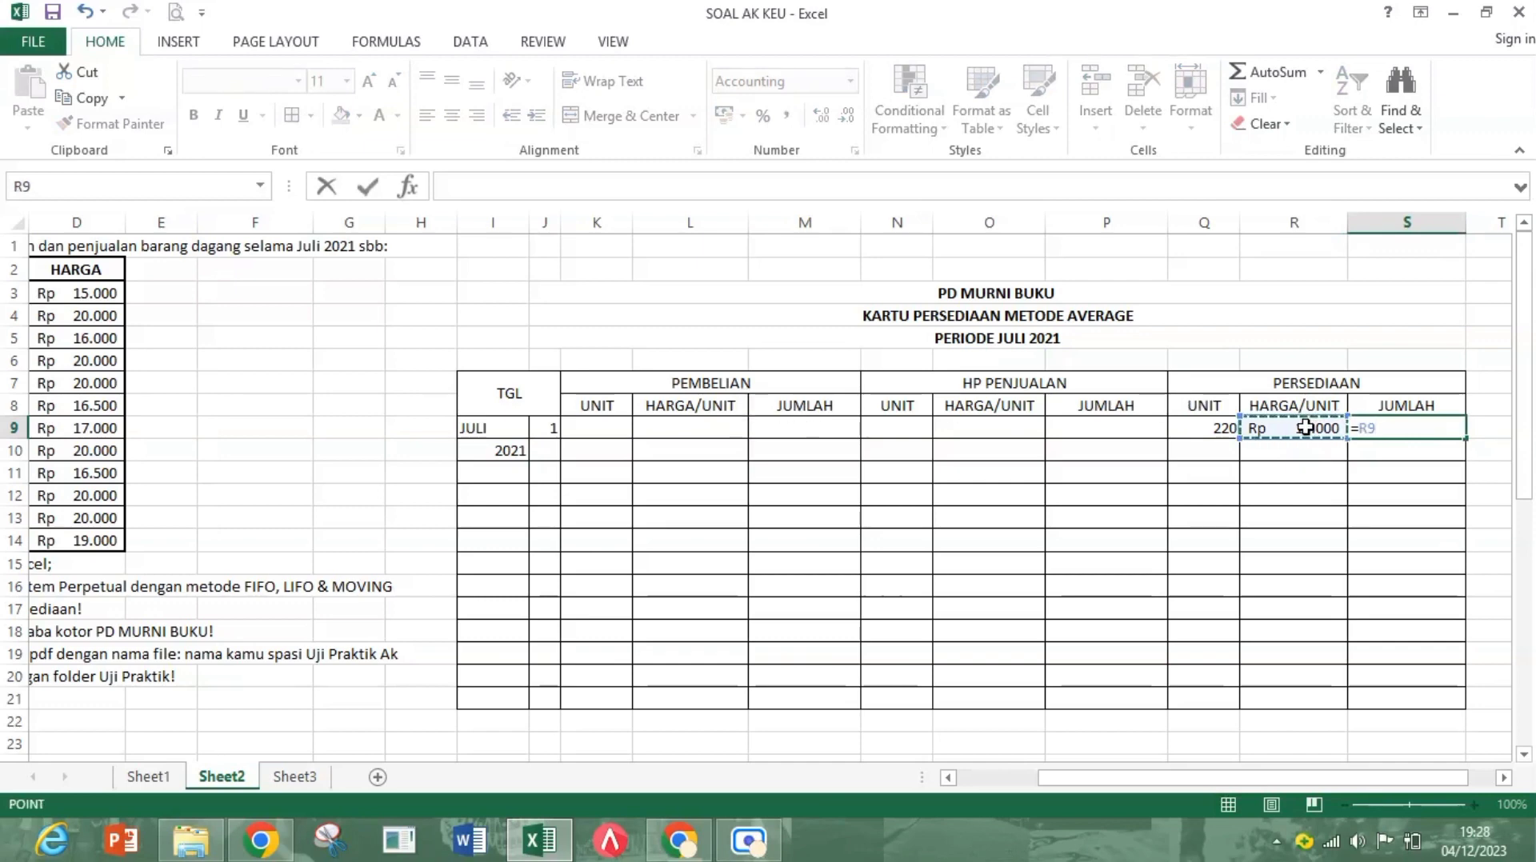
text(*)
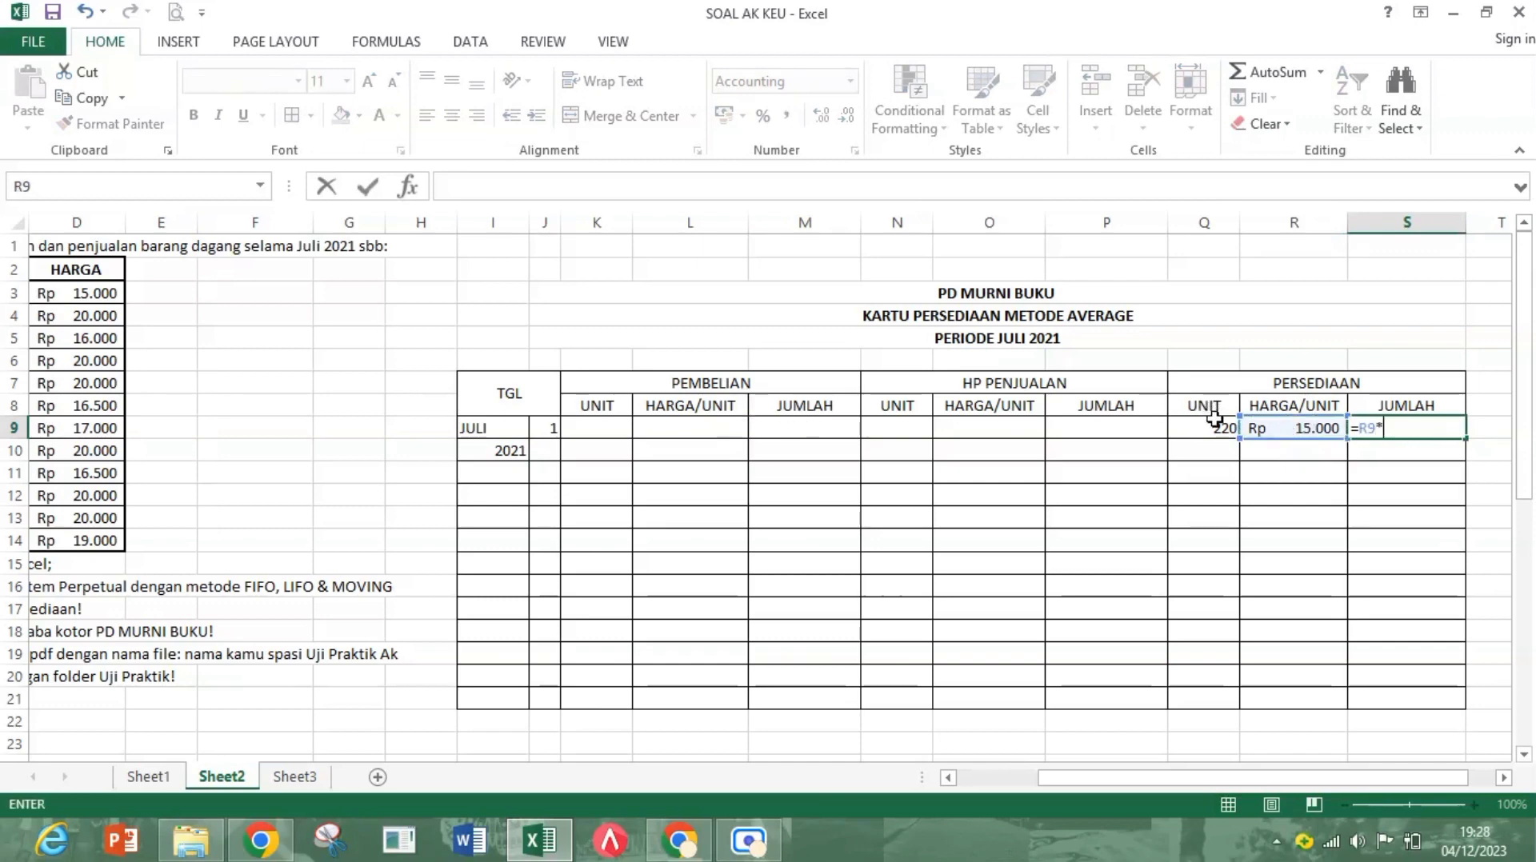
click(1221, 431)
key(Return)
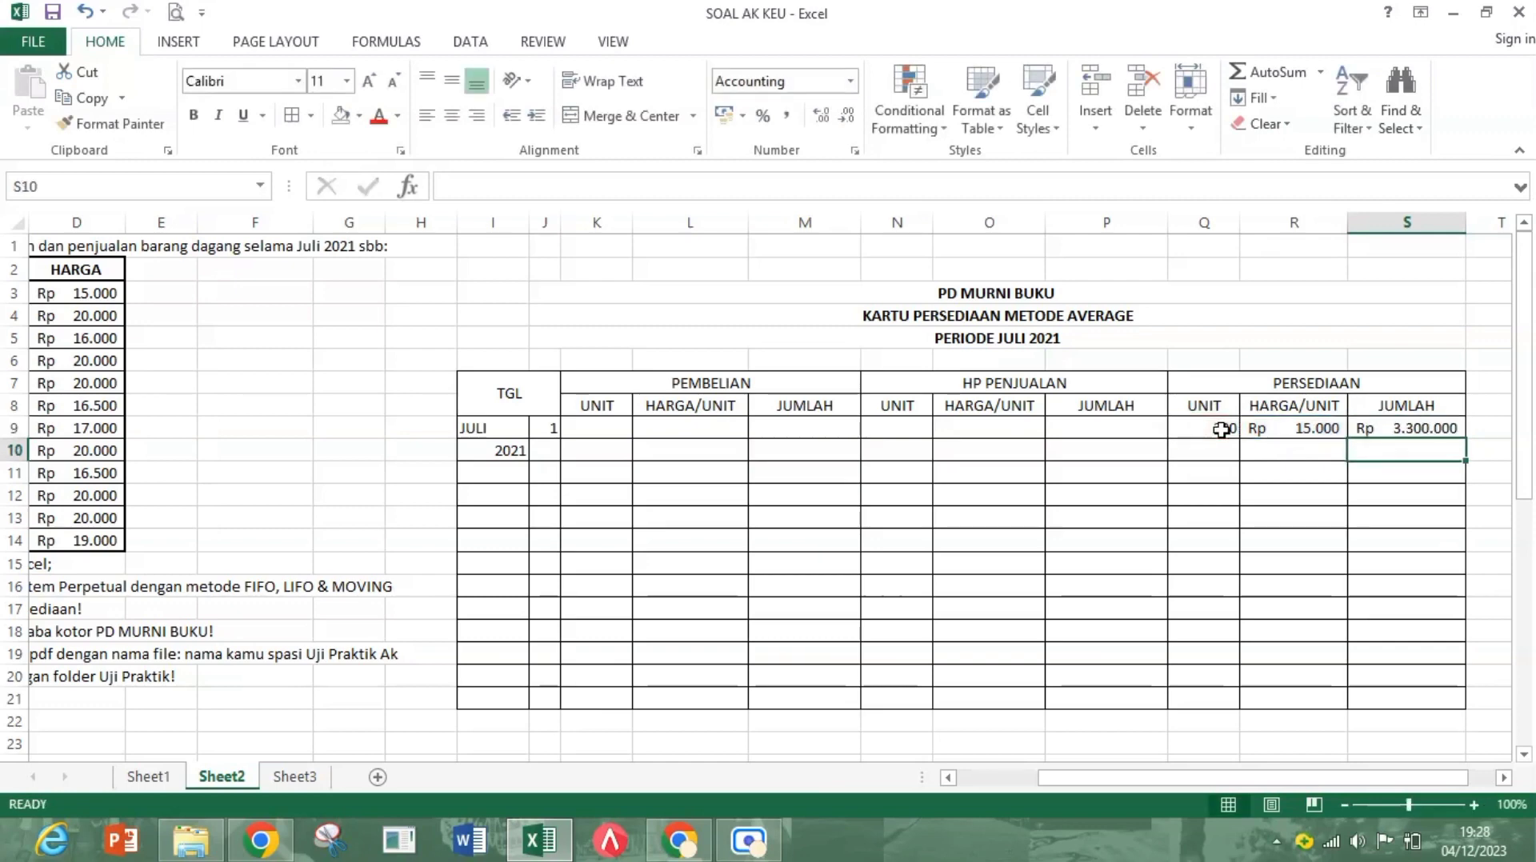
click(1437, 419)
Step: Record the sale dated 3 in row 10 with 170 units under HP PENJUALAN
drag(1410, 777, 1080, 730)
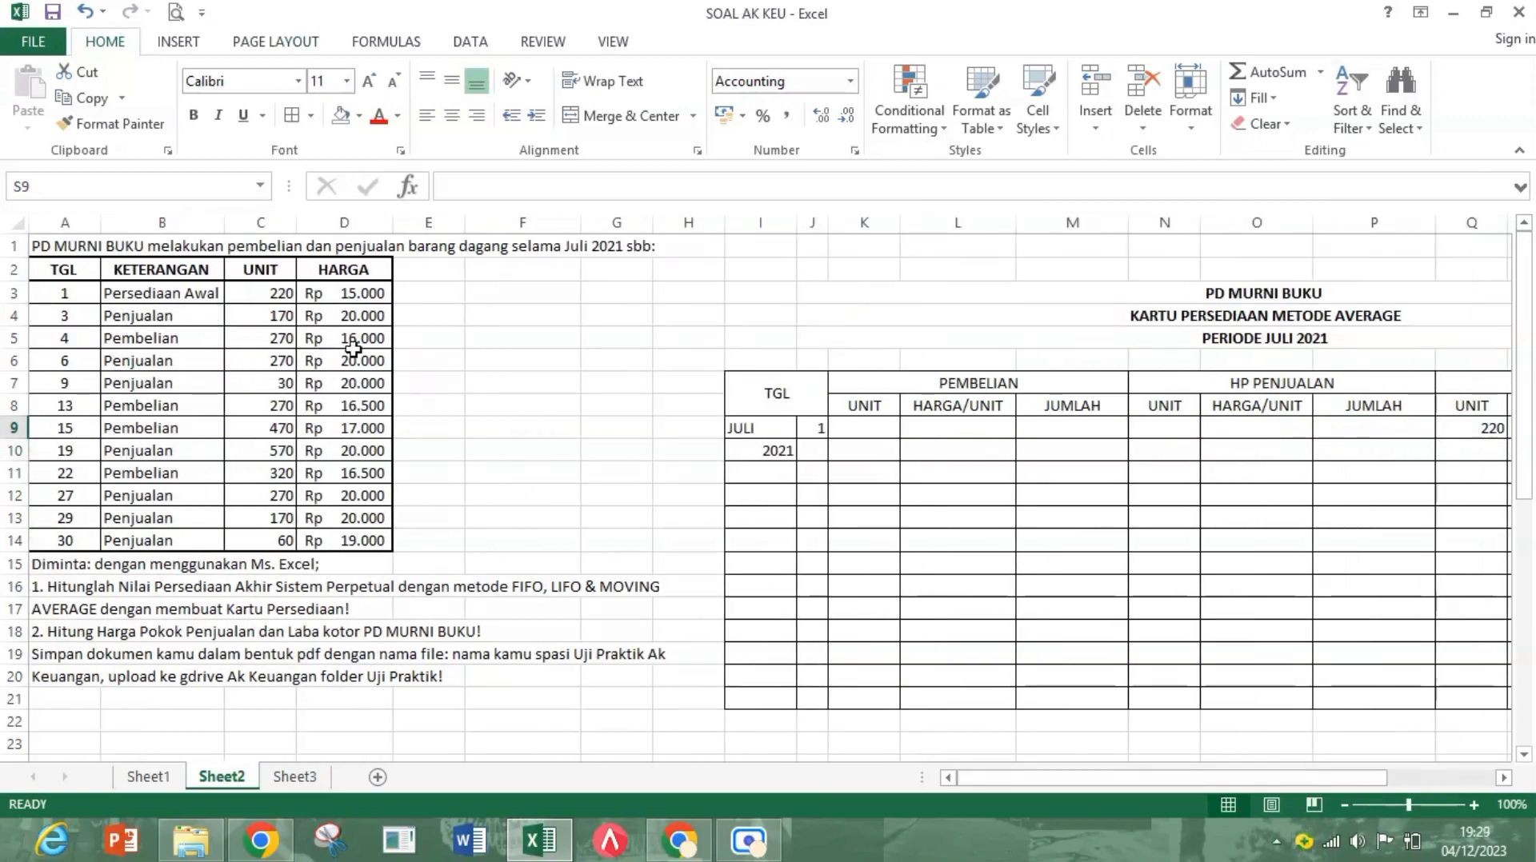
click(824, 451)
text(3)
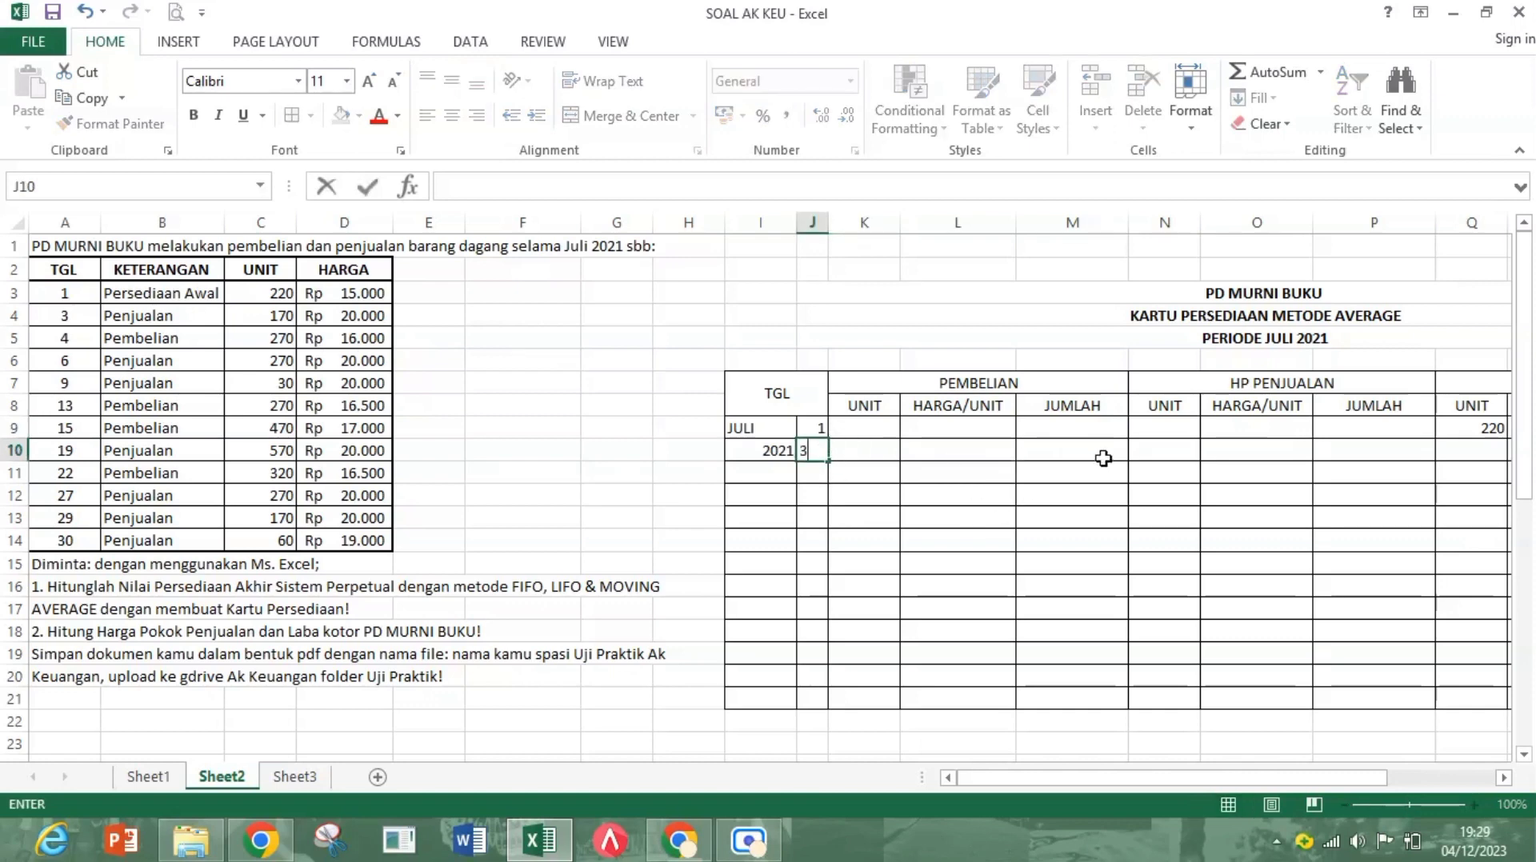
click(1146, 450)
text(1)
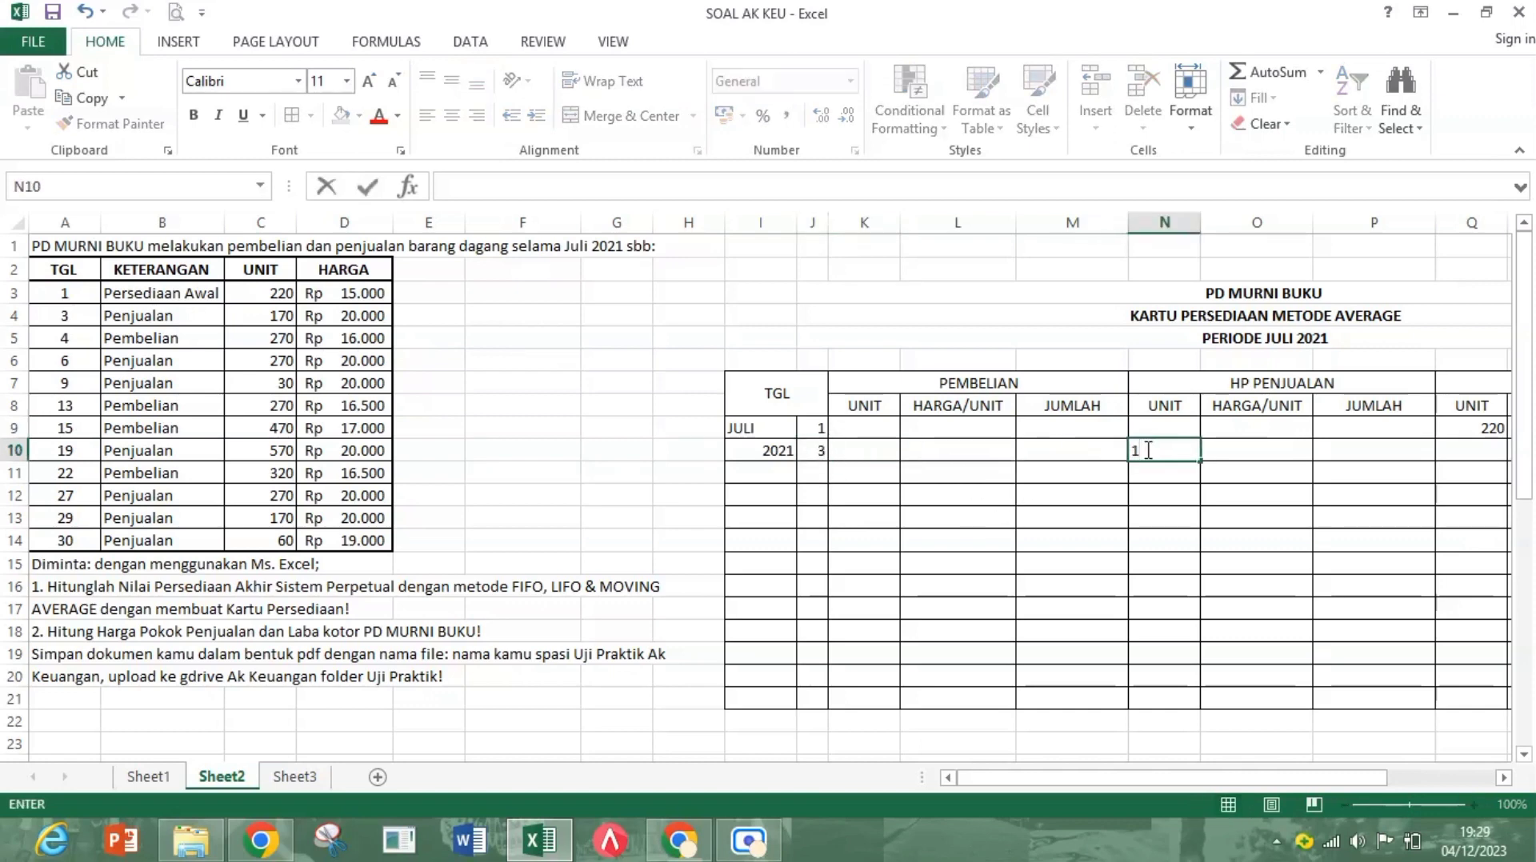
text(70)
key(Tab)
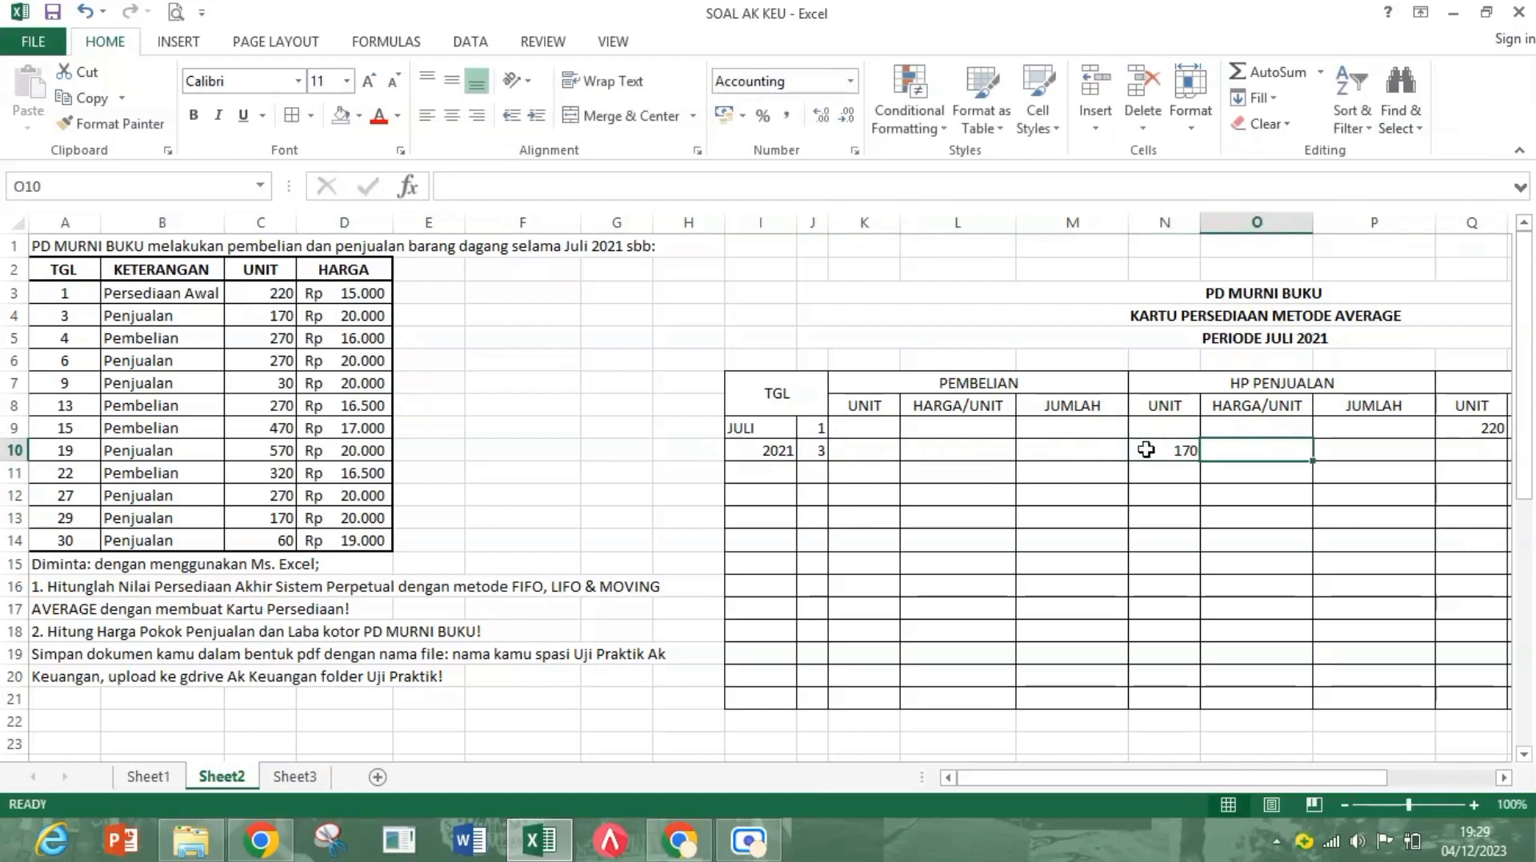
Step: Link the HP PENJUALAN unit price in O10 to the opening inventory's unit price with =R9
mouse_move(1378, 780)
mouse_down()
mouse_move(1409, 781)
mouse_move(1331, 784)
mouse_move(1384, 781)
mouse_up()
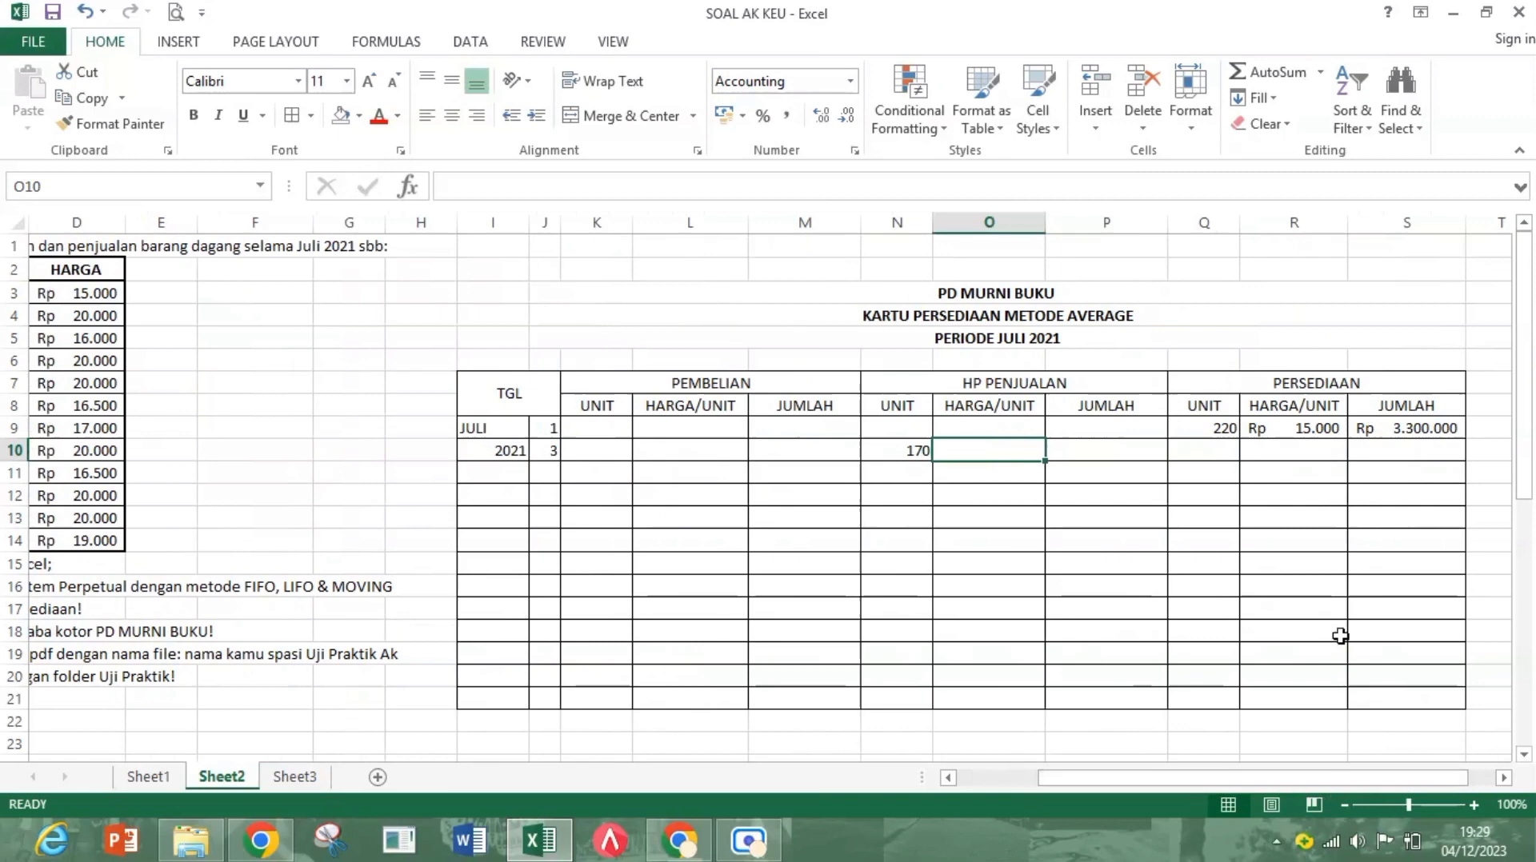
click(1296, 428)
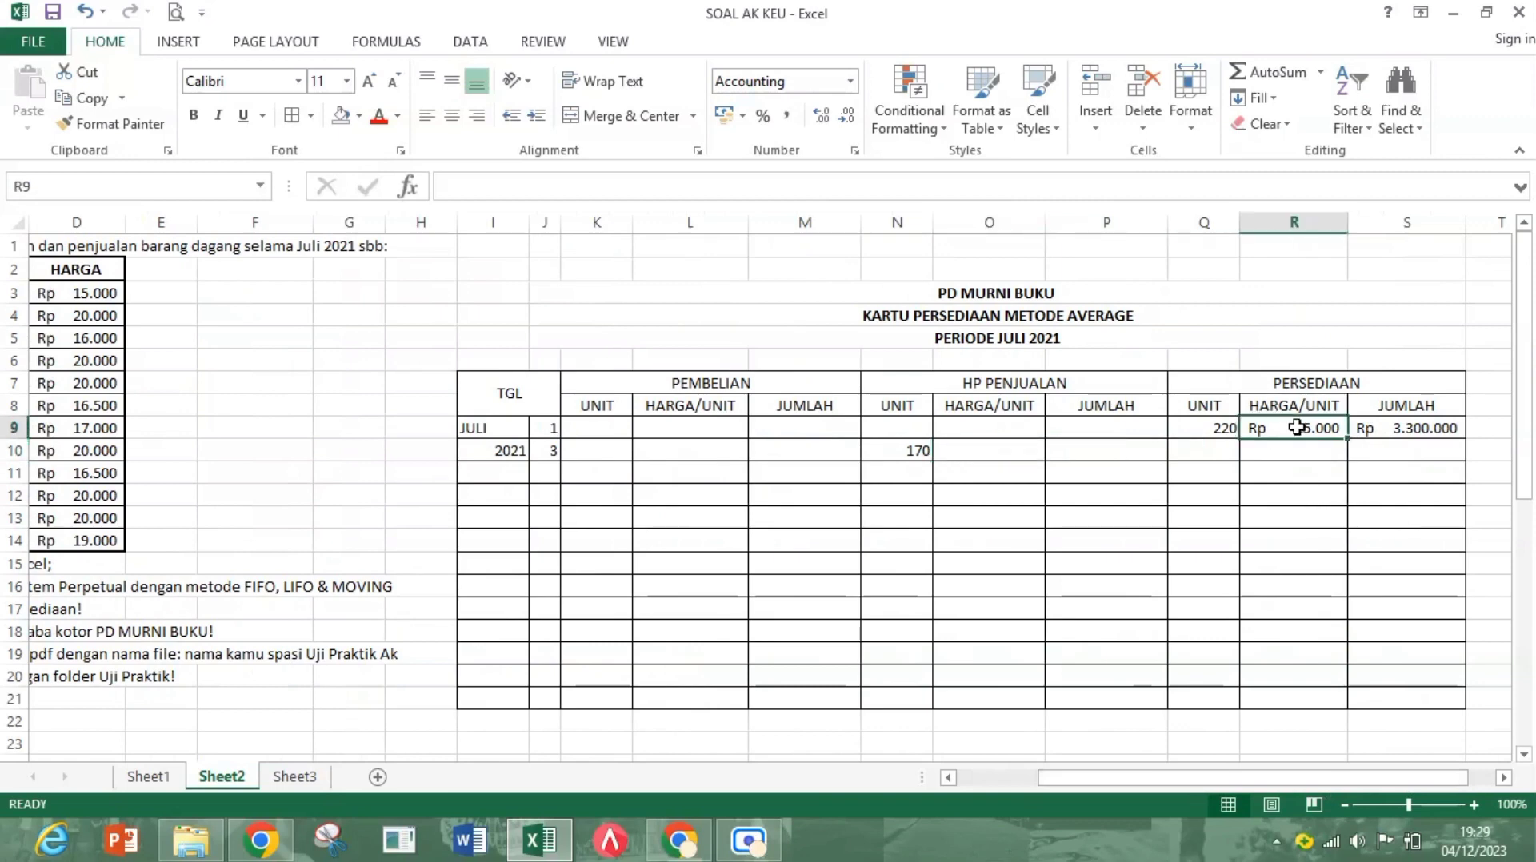
click(1023, 452)
text(=)
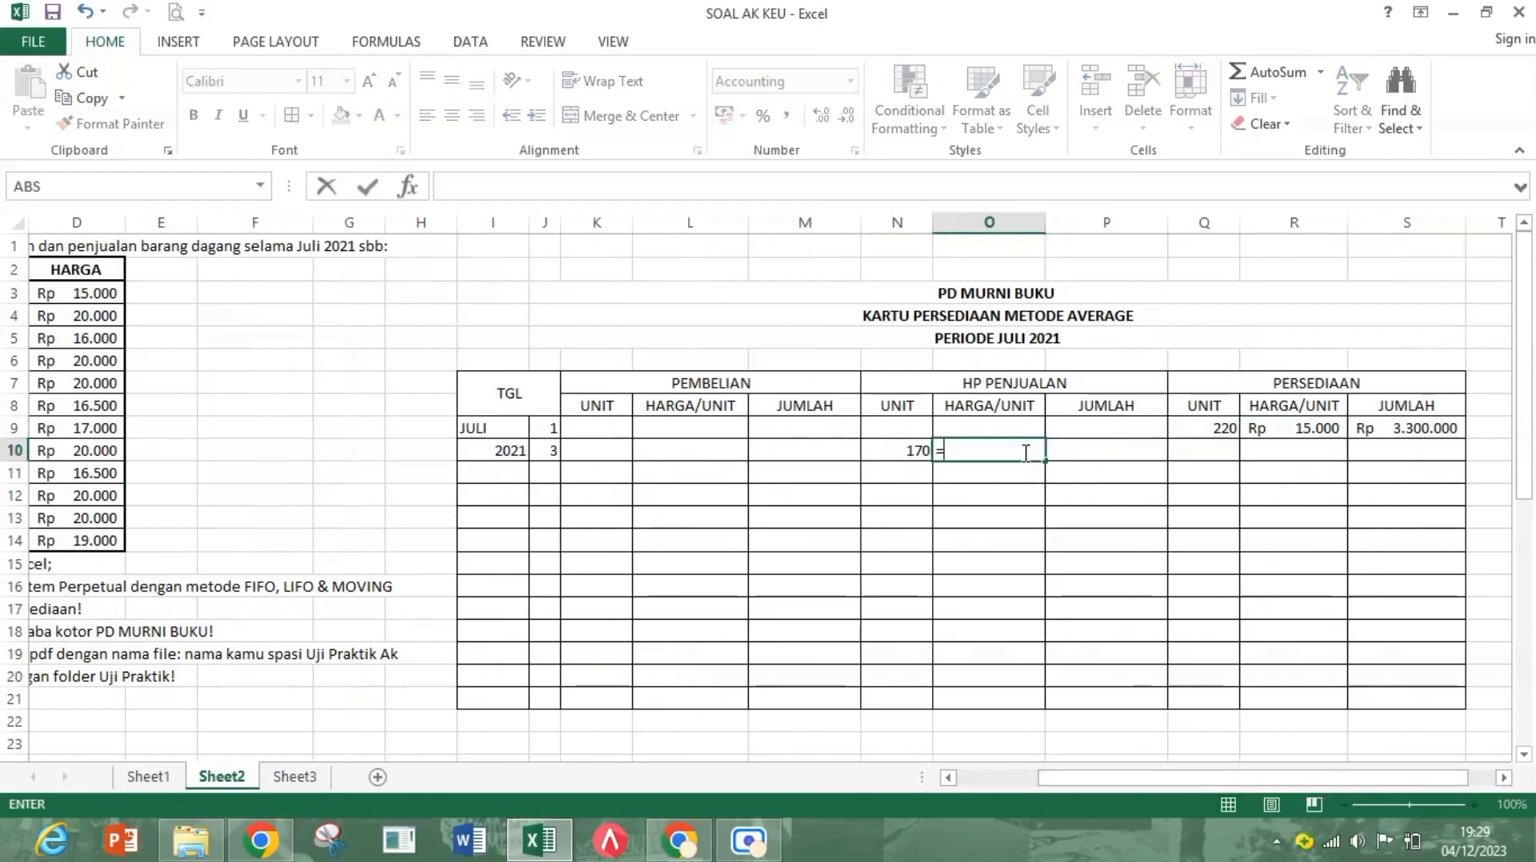
click(1280, 430)
key(Return)
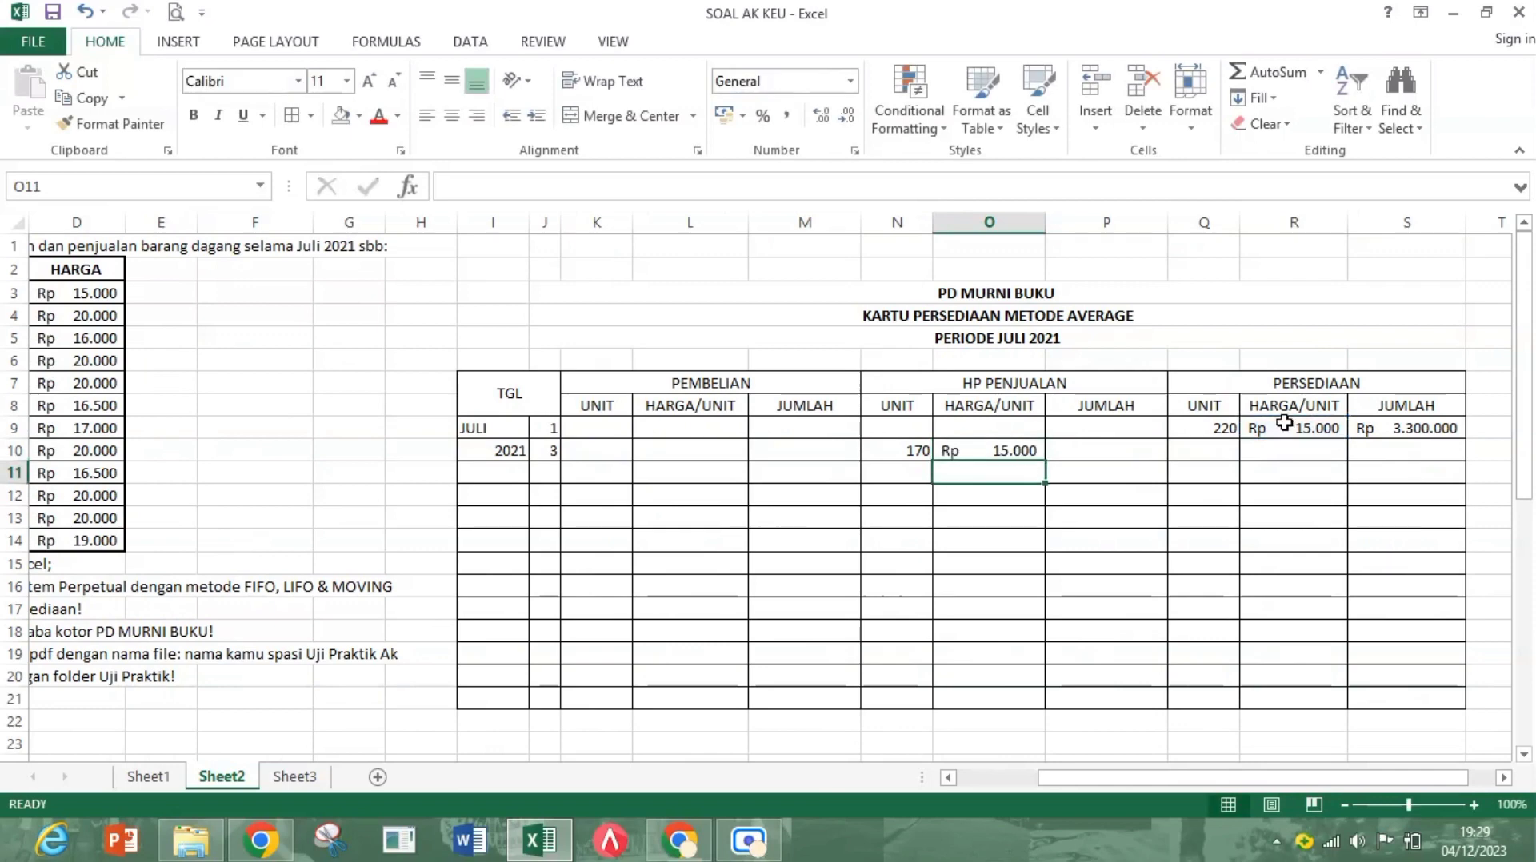
Step: Calculate the HP PENJUALAN JUMLAH for the sale dated 3 in P10 with =N10*O10
click(1126, 450)
text(=)
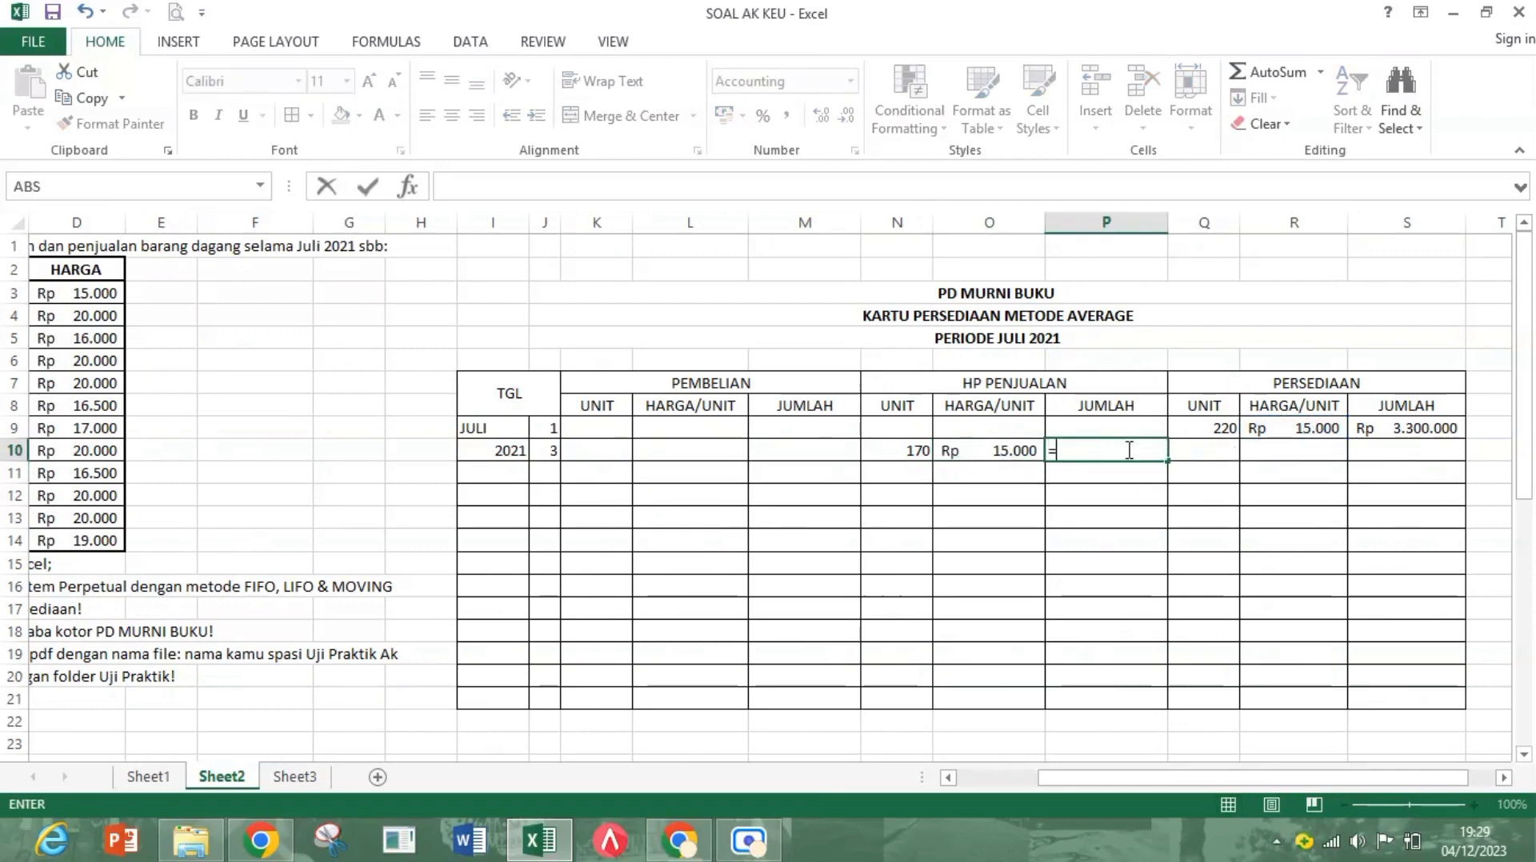
click(886, 451)
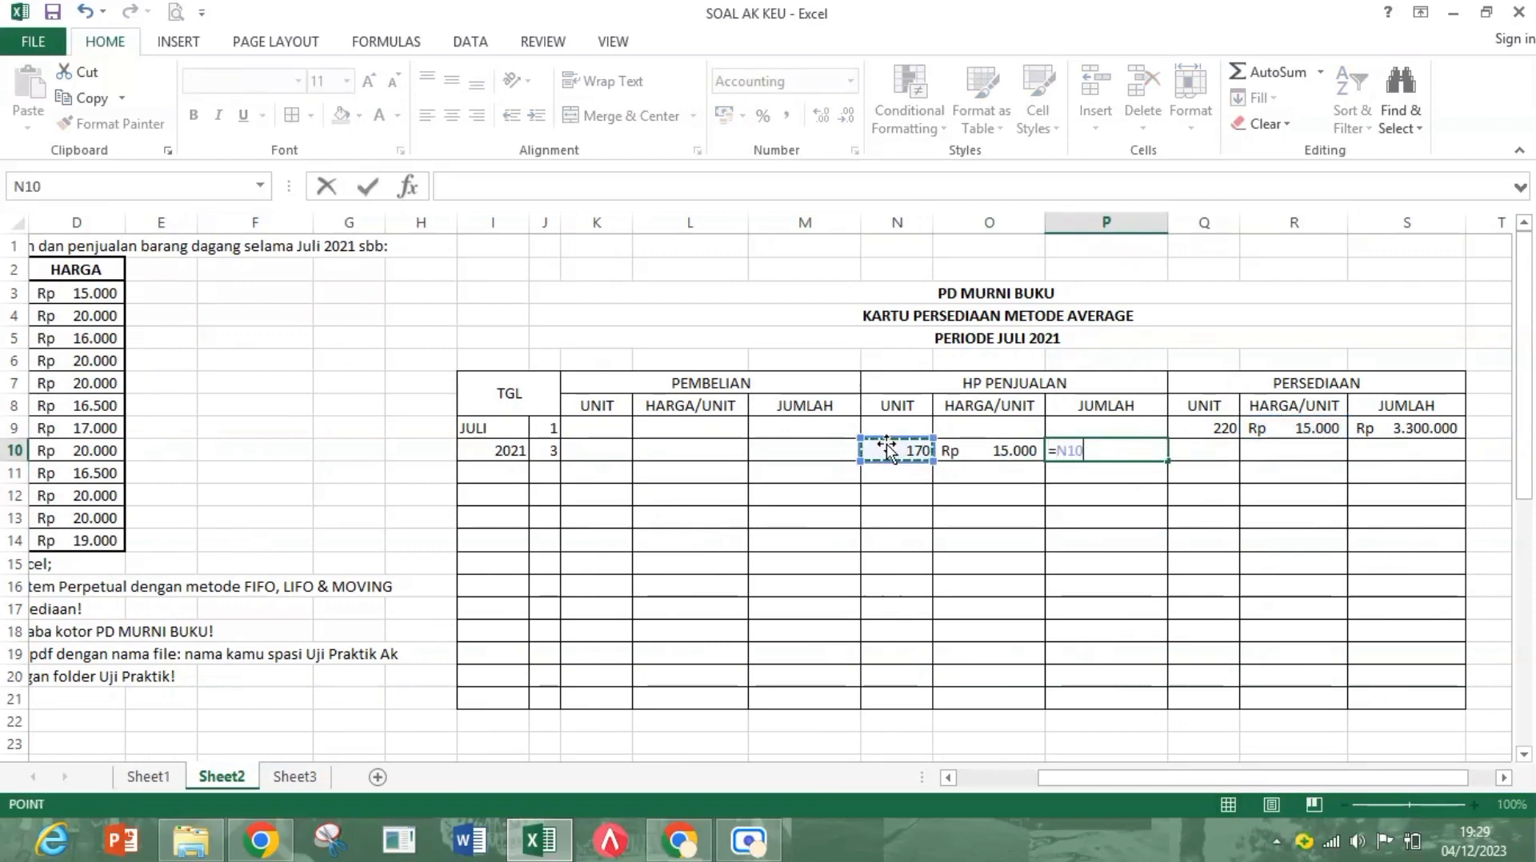
text(*)
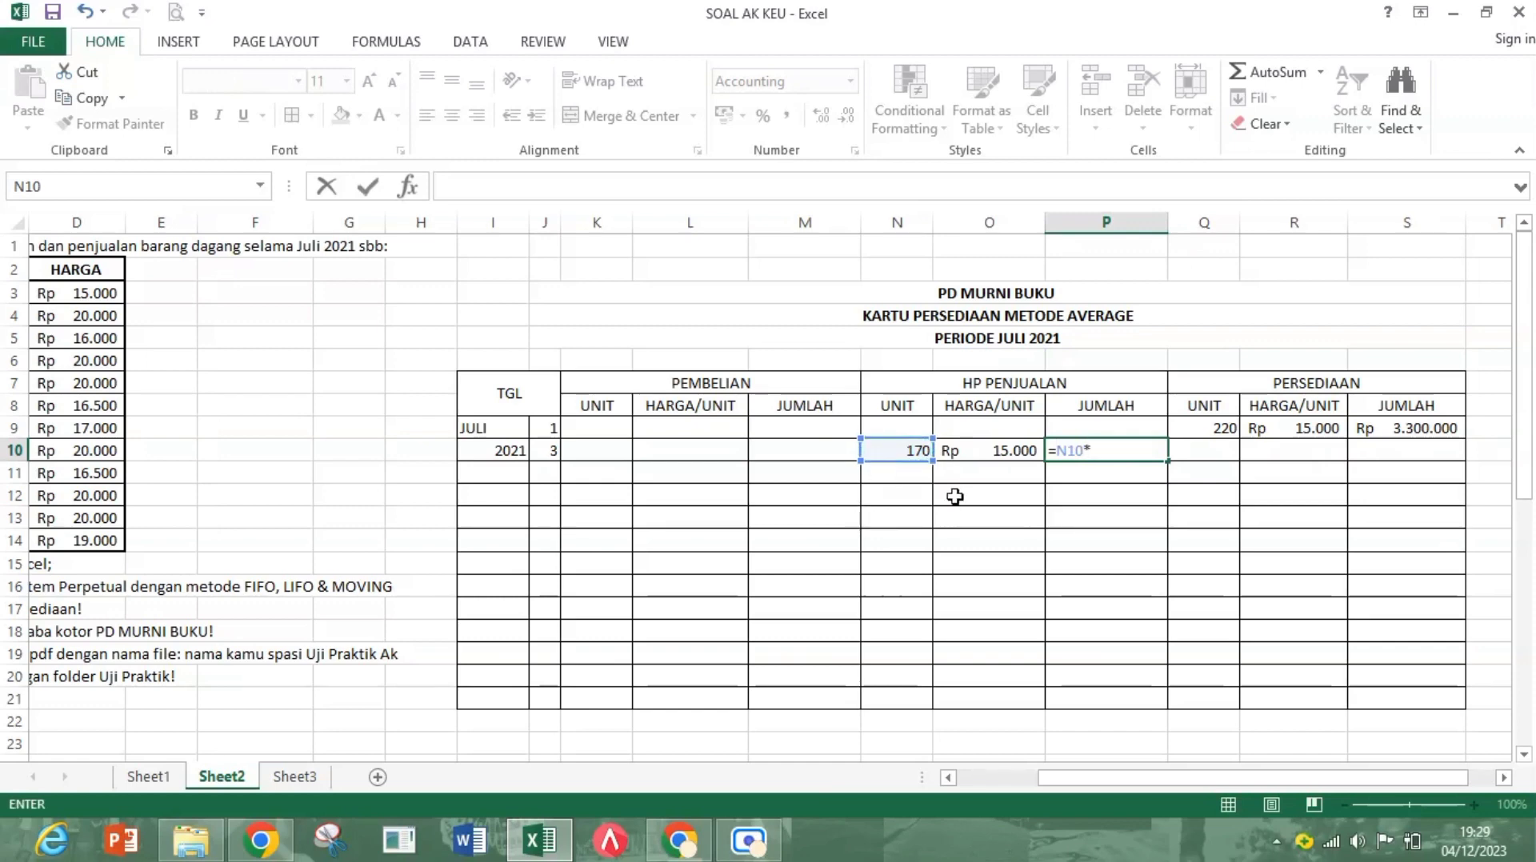
click(992, 450)
key(Return)
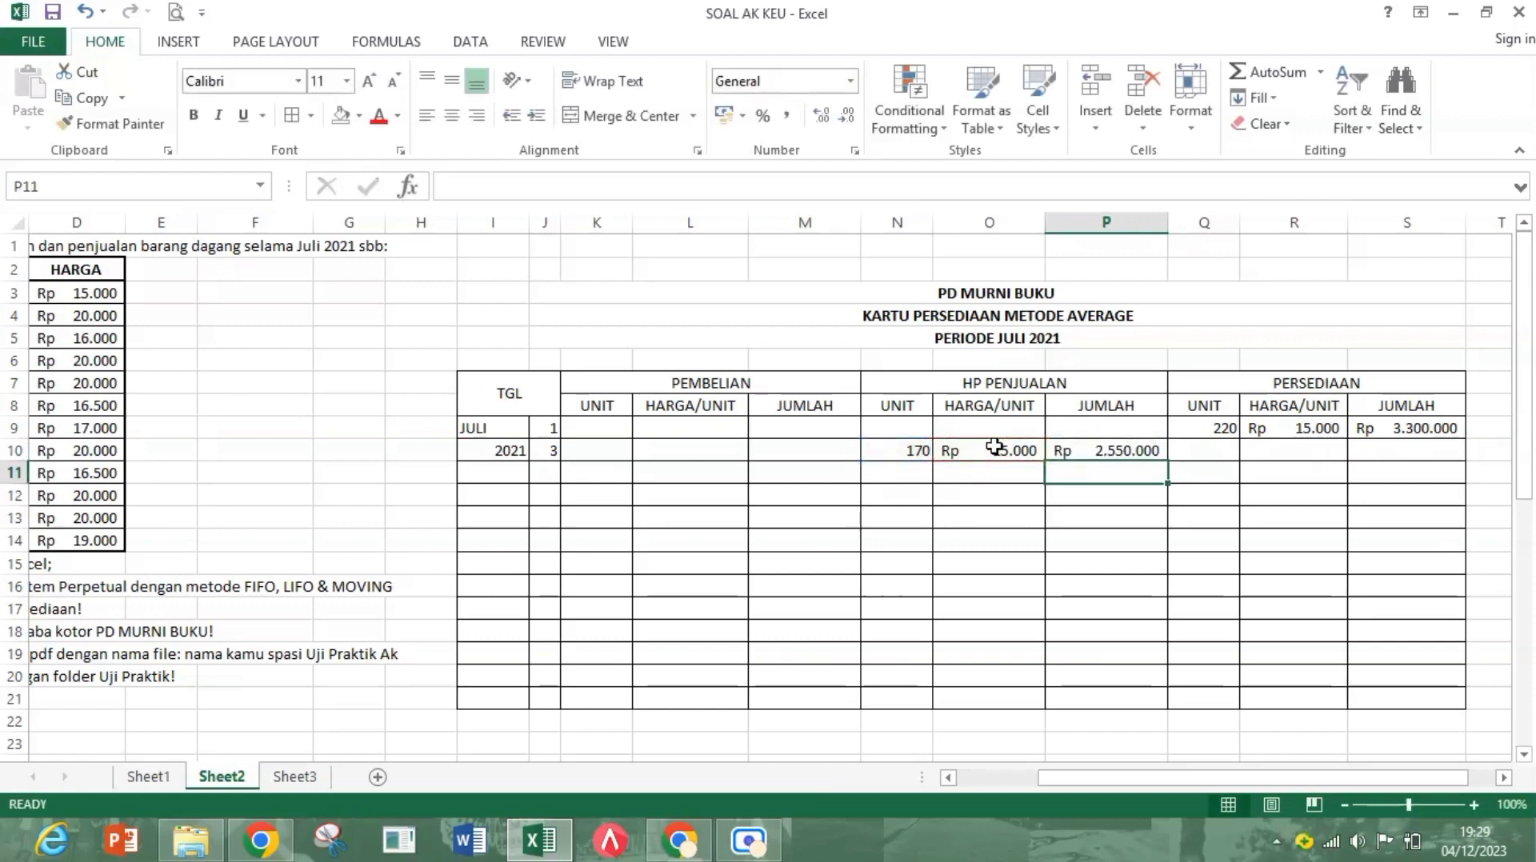
Step: Calculate the remaining PERSEDIAAN units after the sale dated 3 in Q10 with =Q9-N10
click(1209, 451)
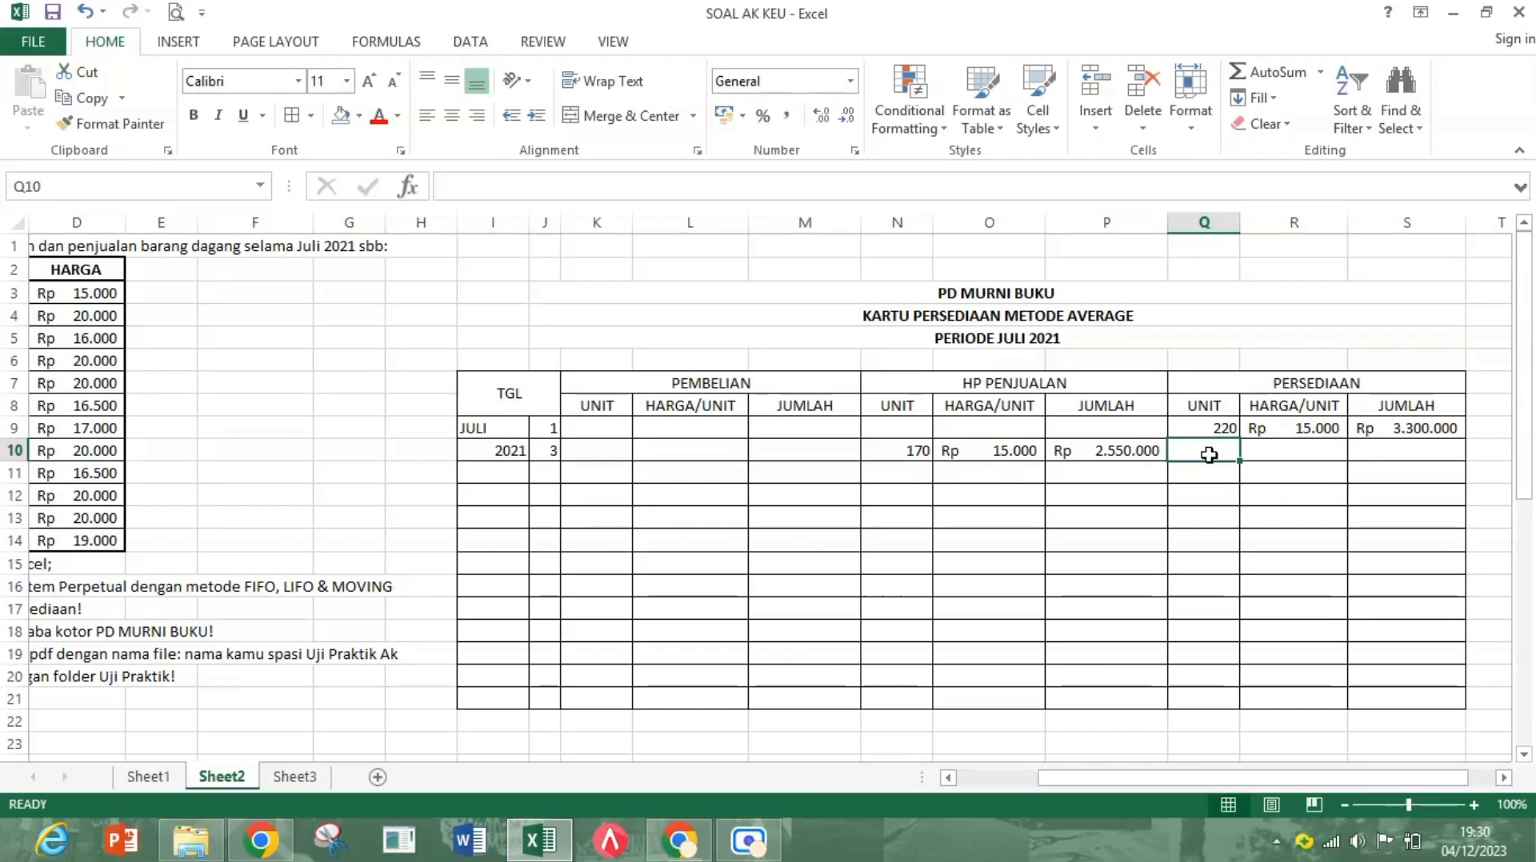
text(=)
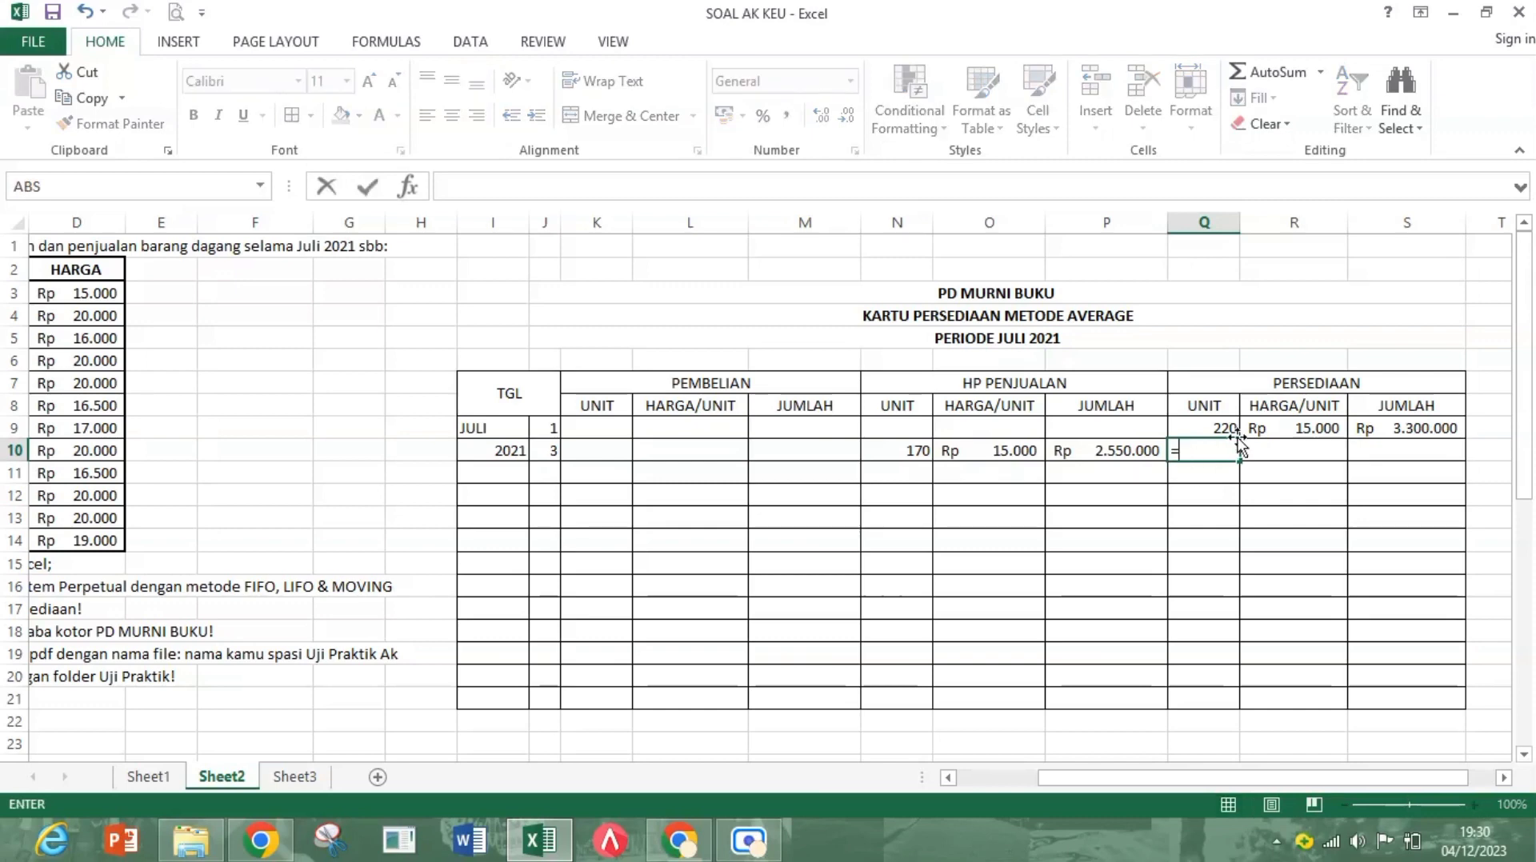
click(1234, 430)
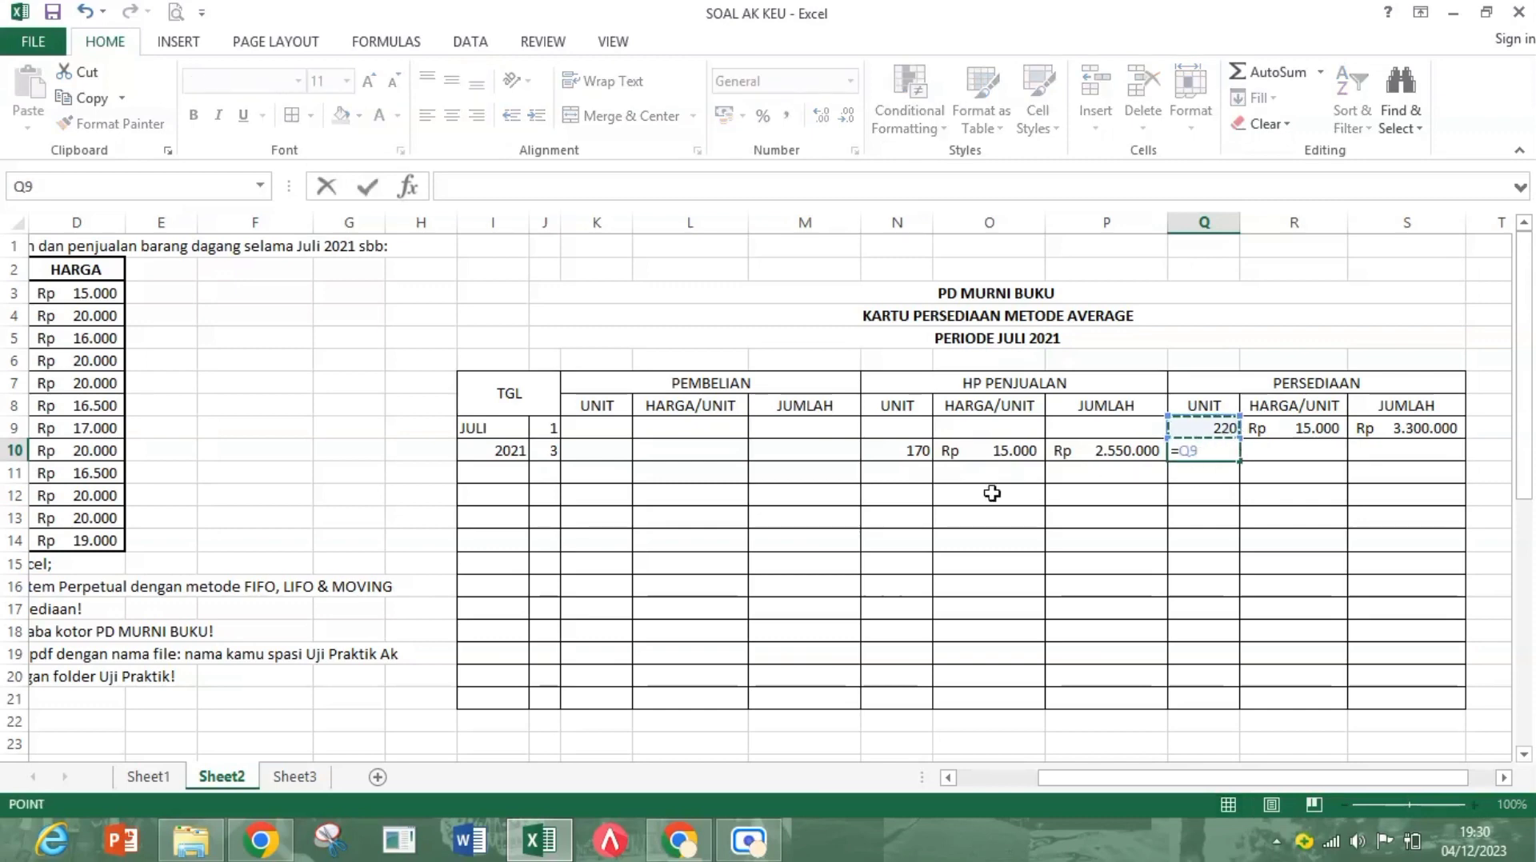
click(866, 451)
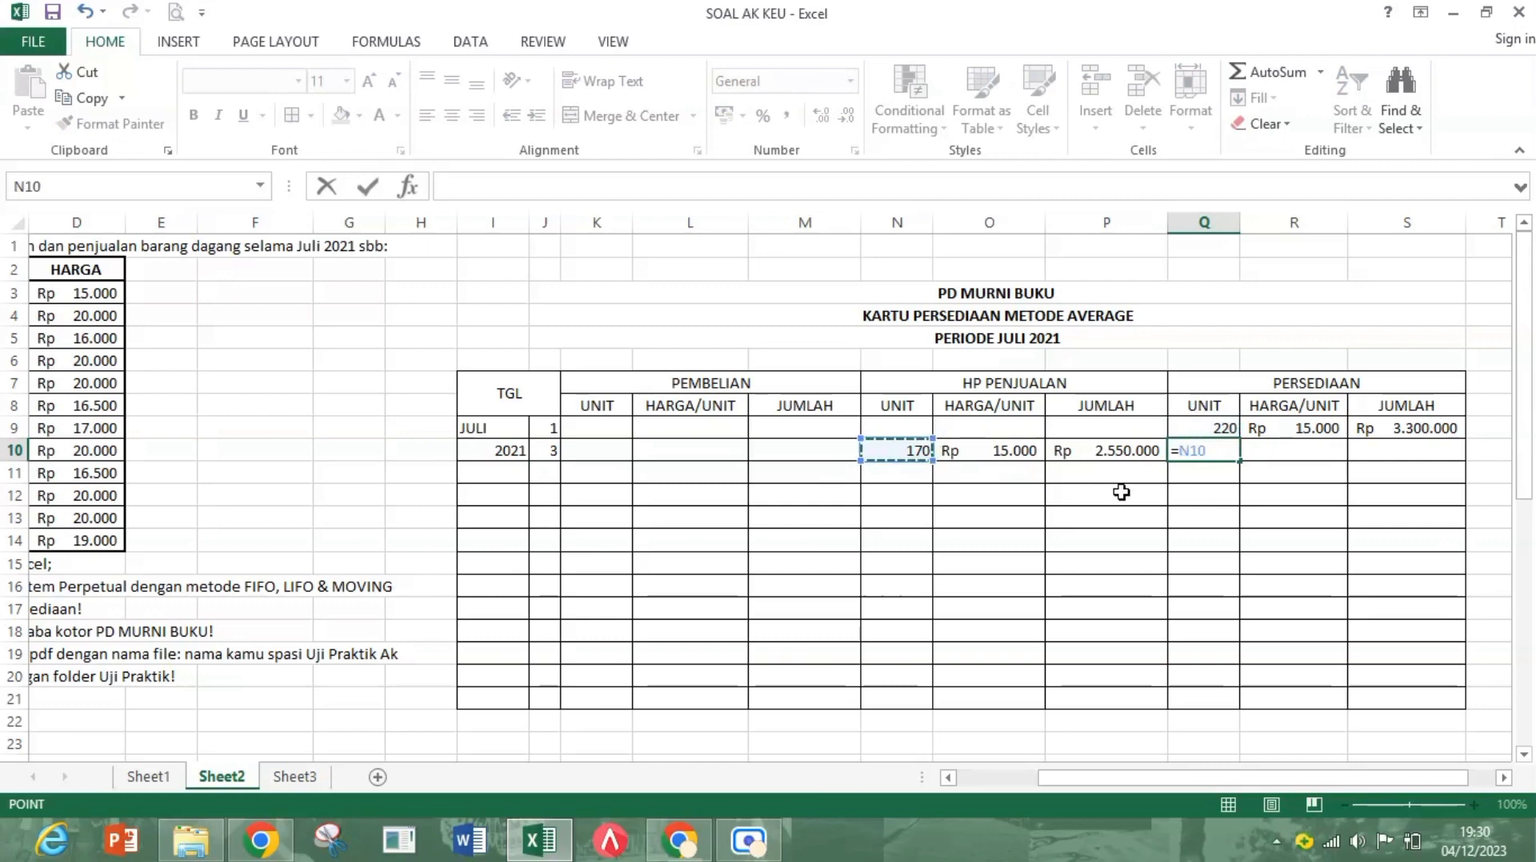
click(1206, 431)
text(-)
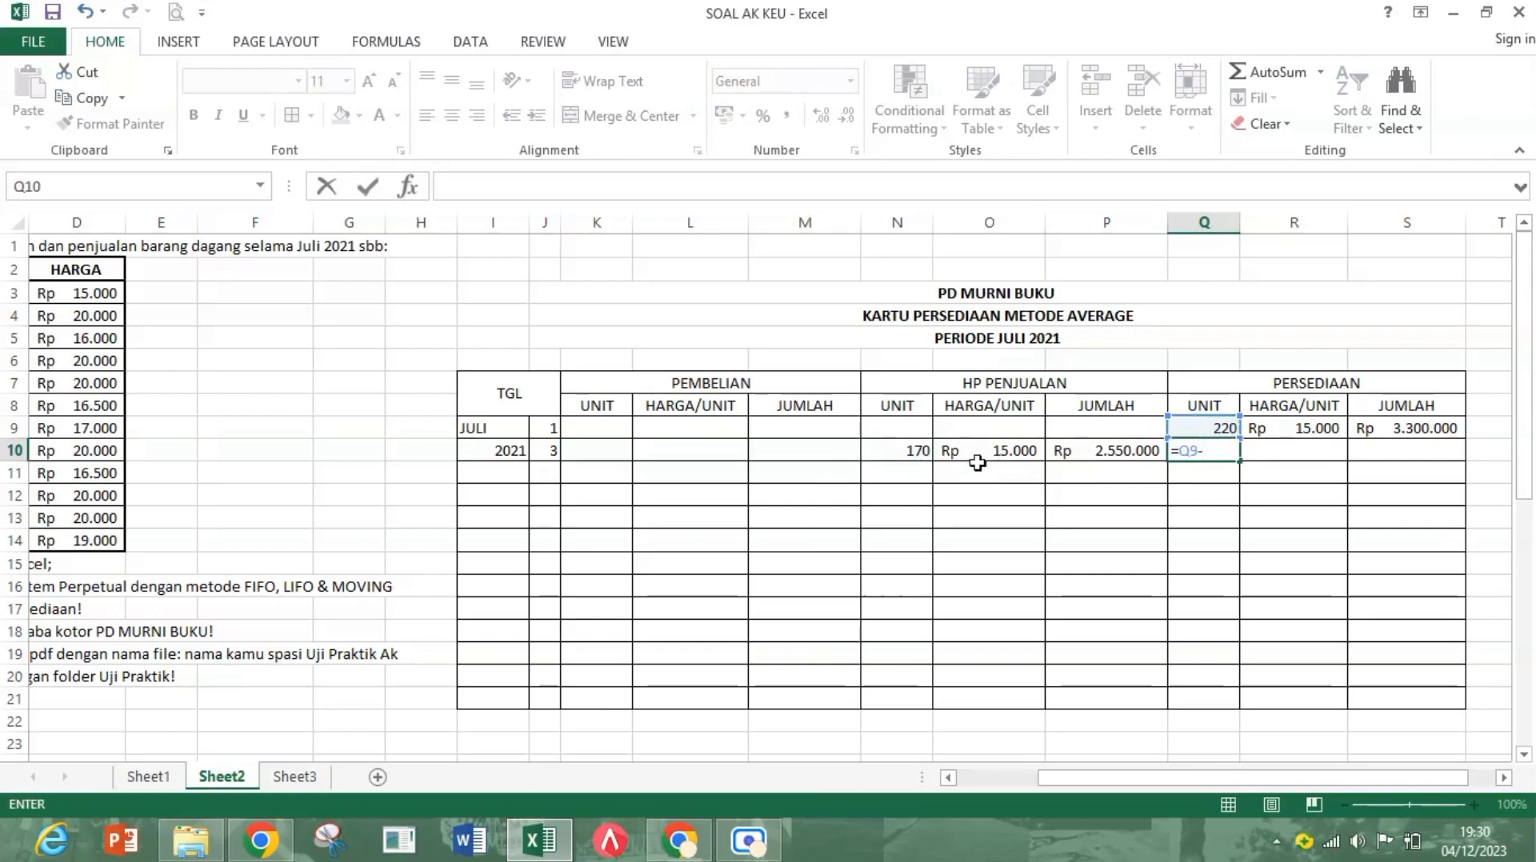
click(924, 448)
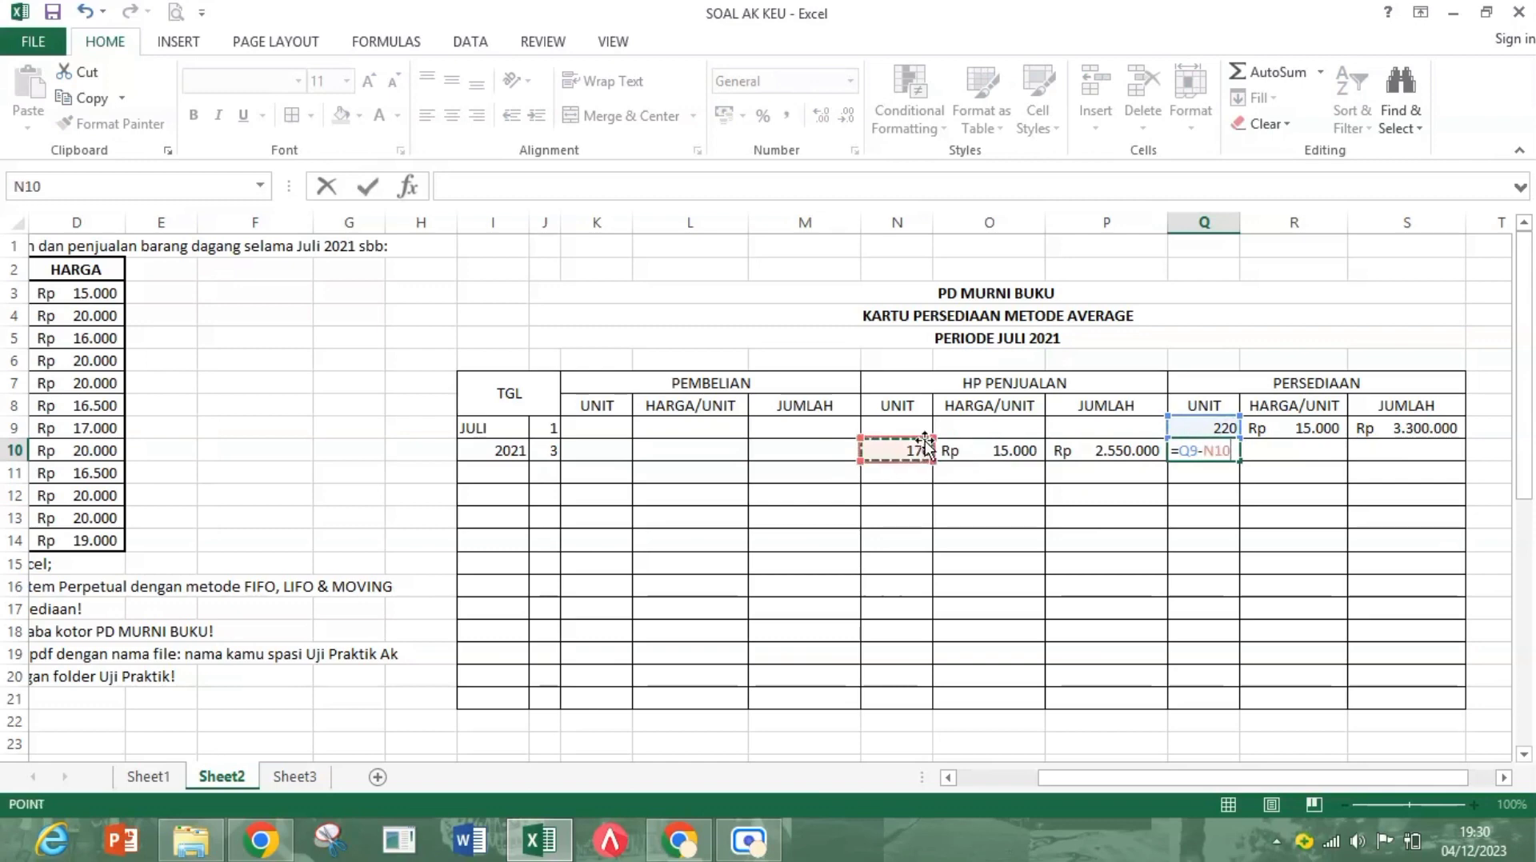
key(Return)
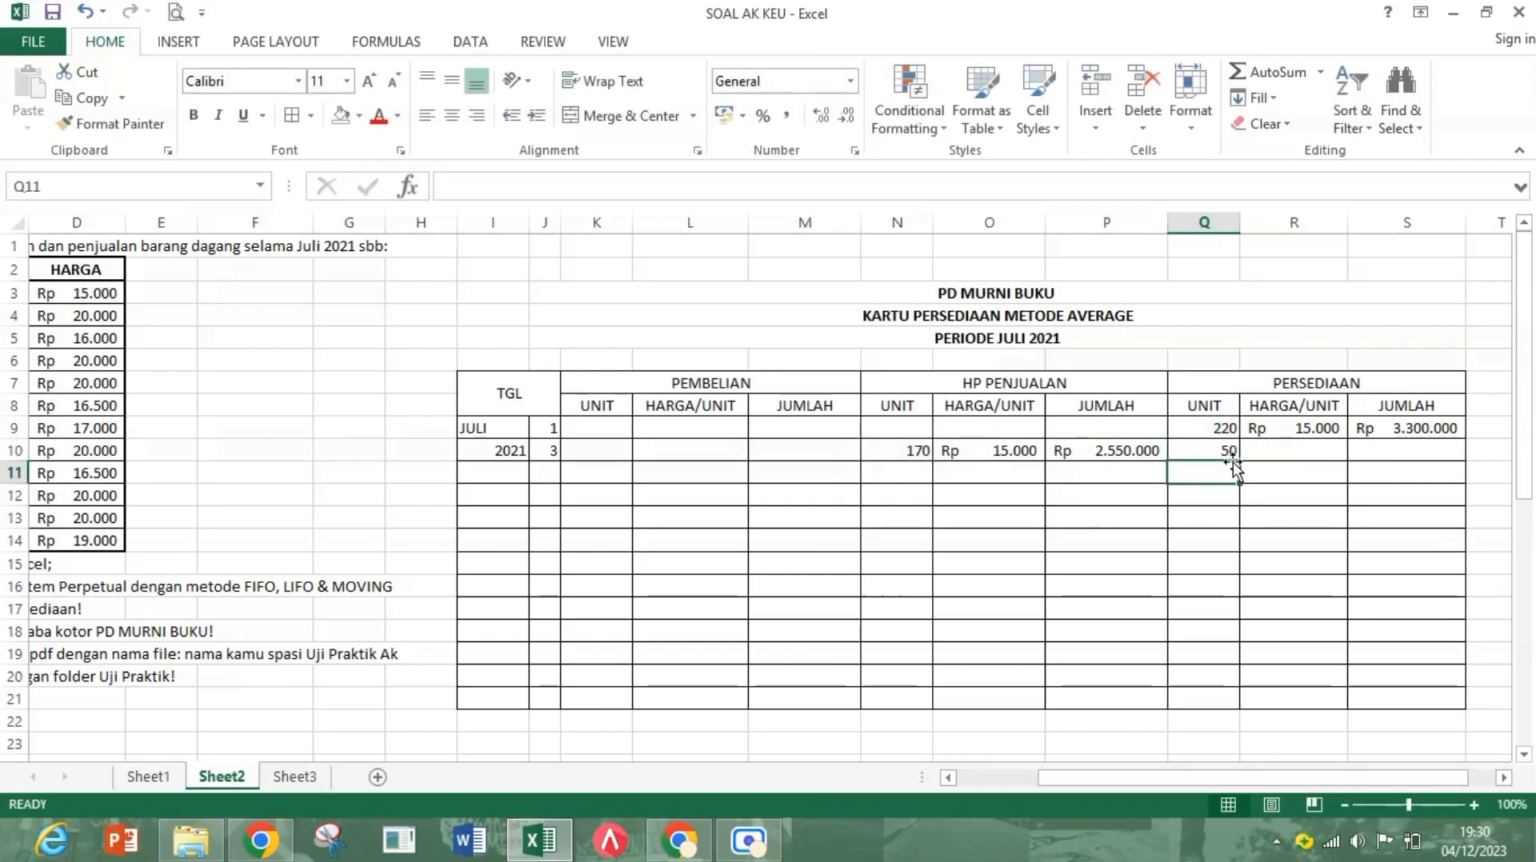
Step: Calculate the remaining PERSEDIAAN JUMLAH after the sale dated 3 in S10 with =S9-P10
click(1320, 452)
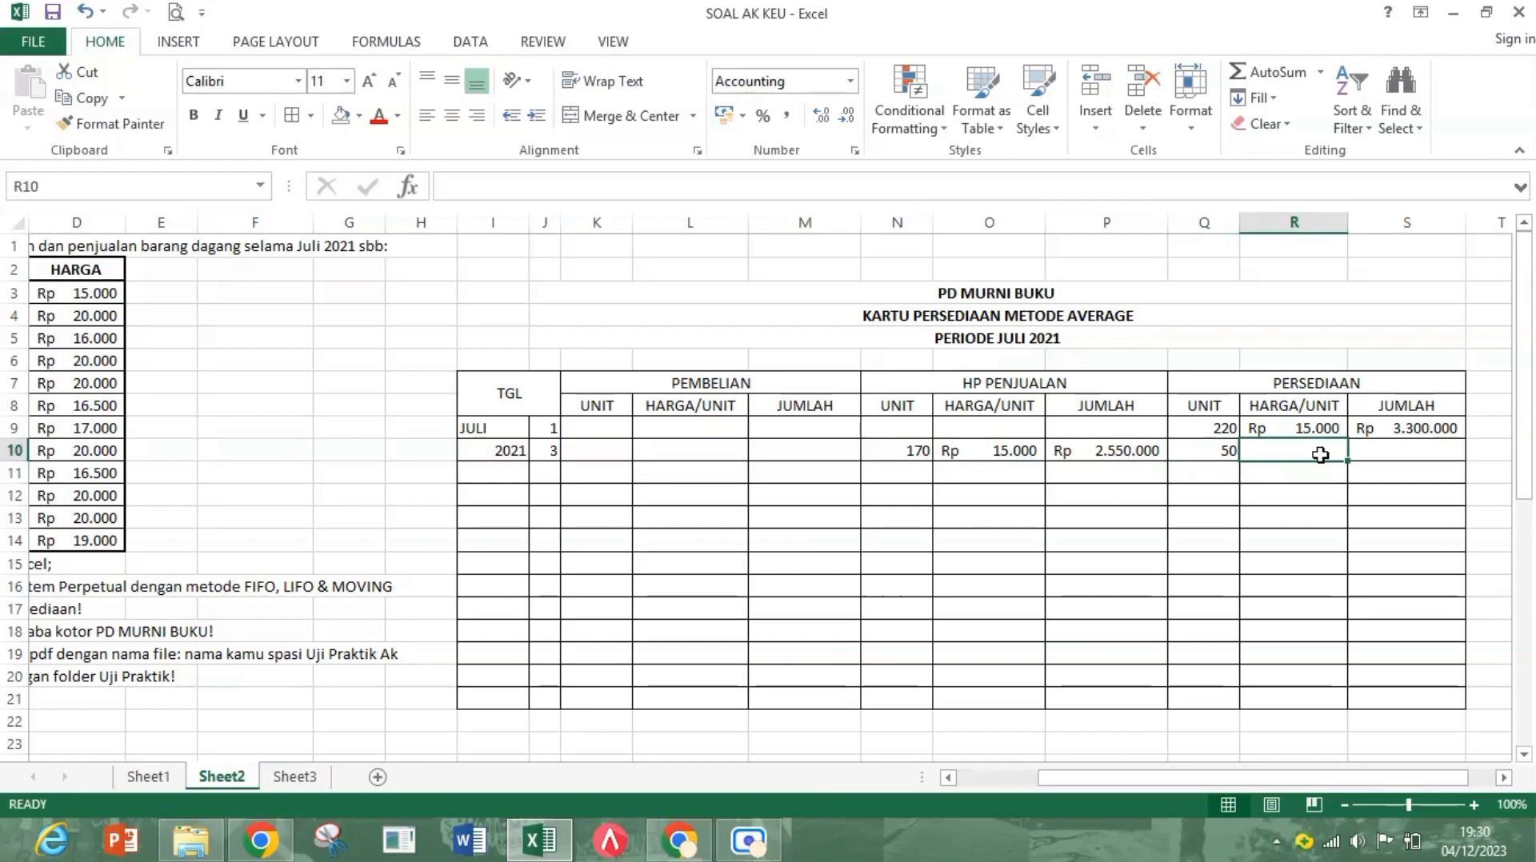
click(1384, 453)
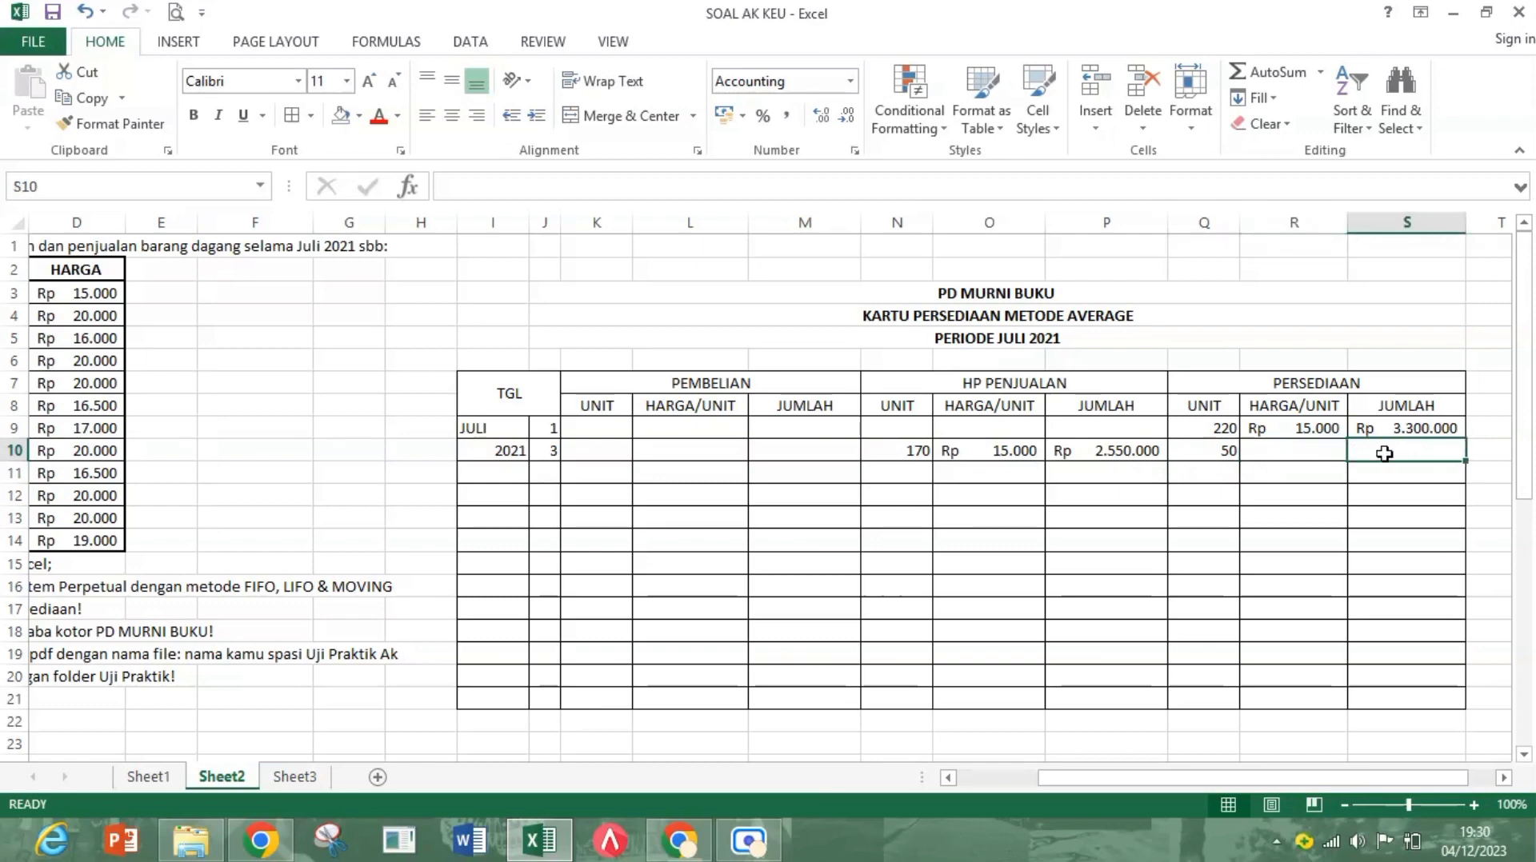
text(=)
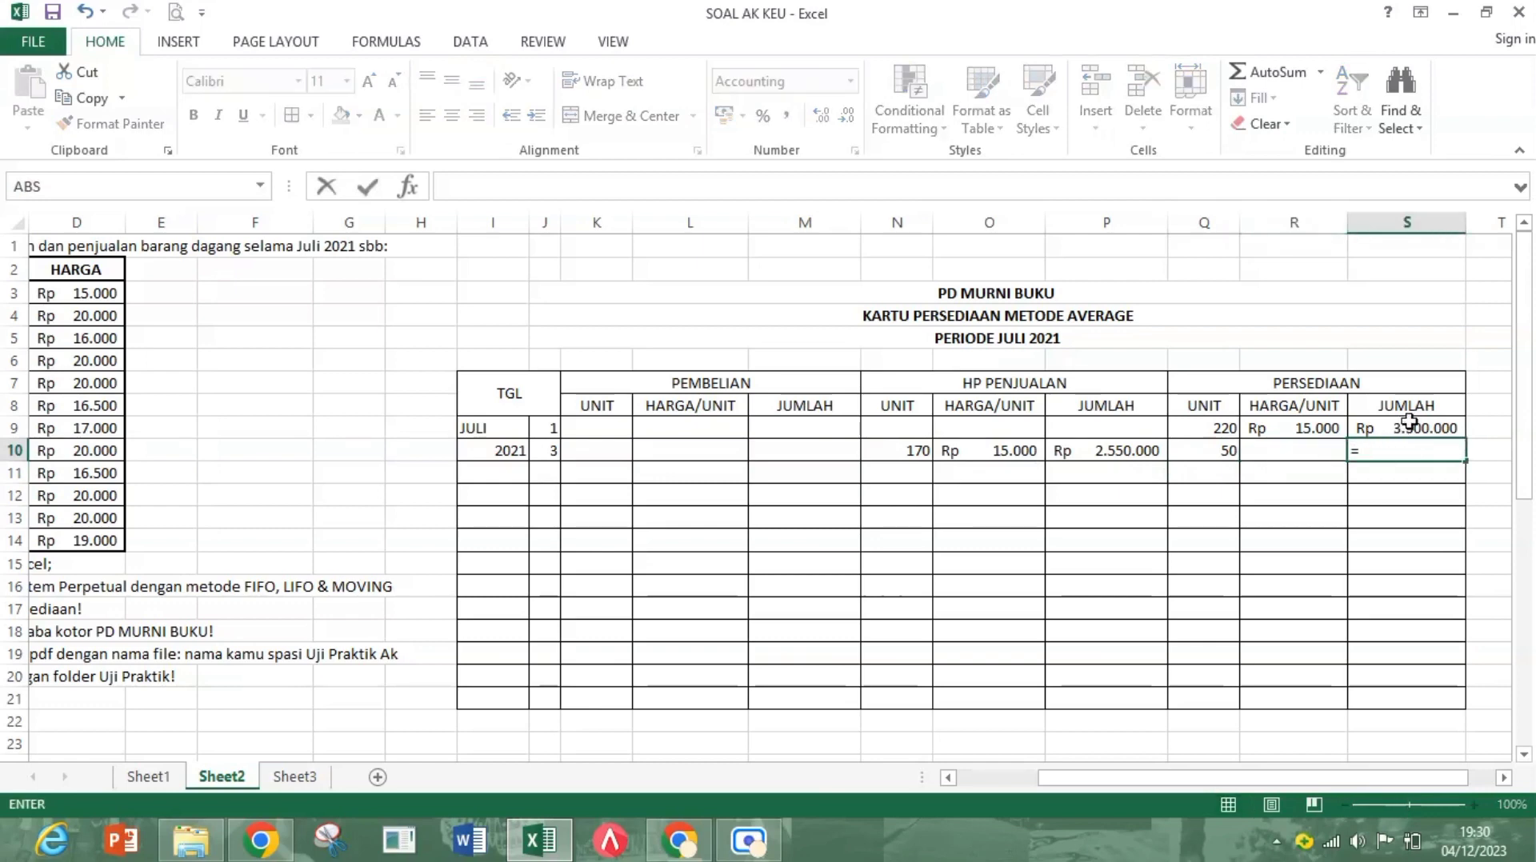
click(1413, 429)
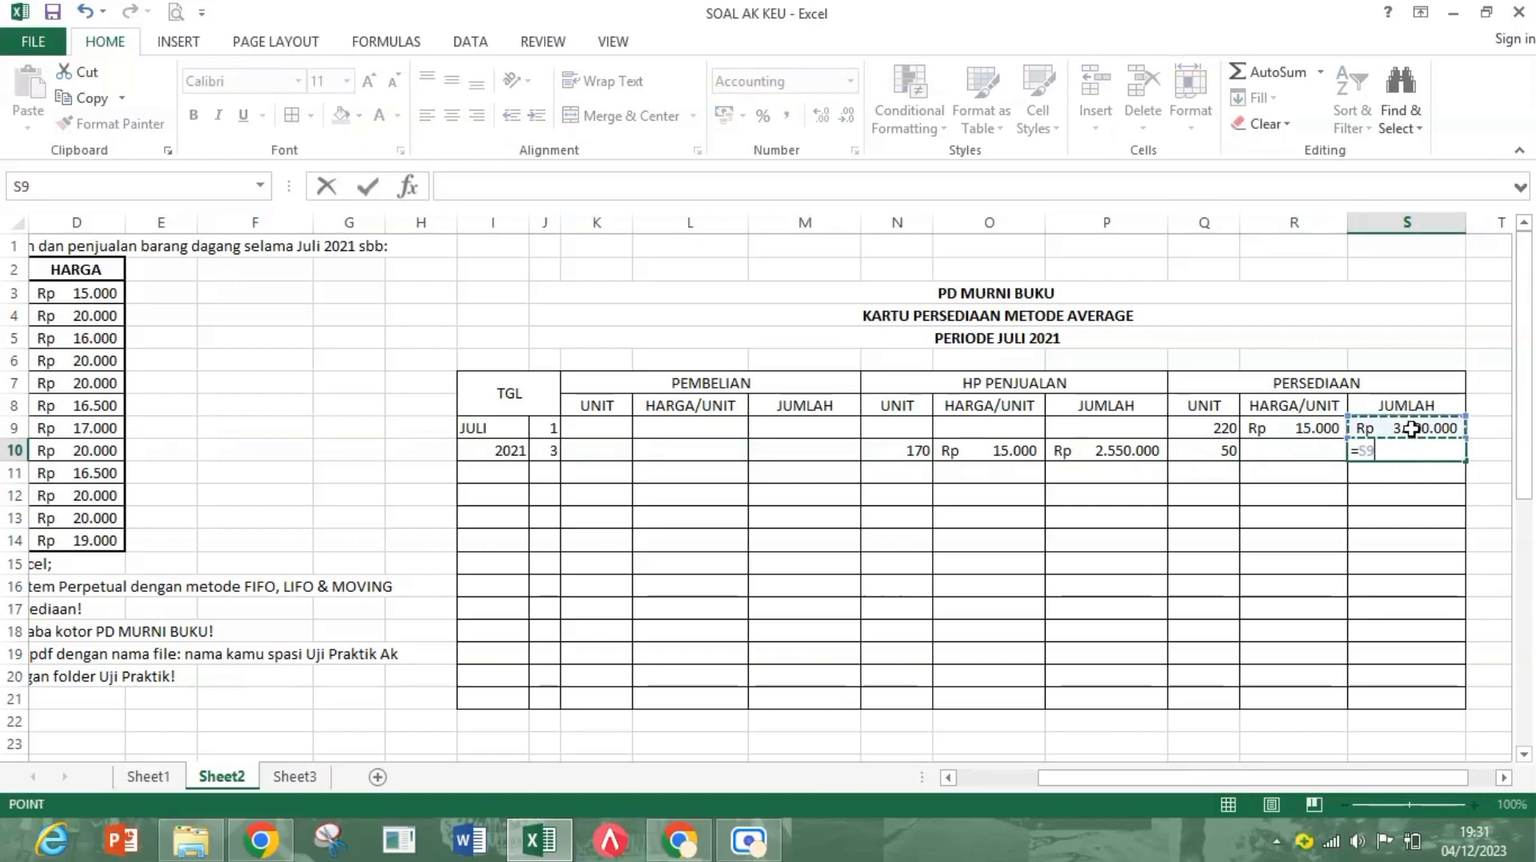
text(-)
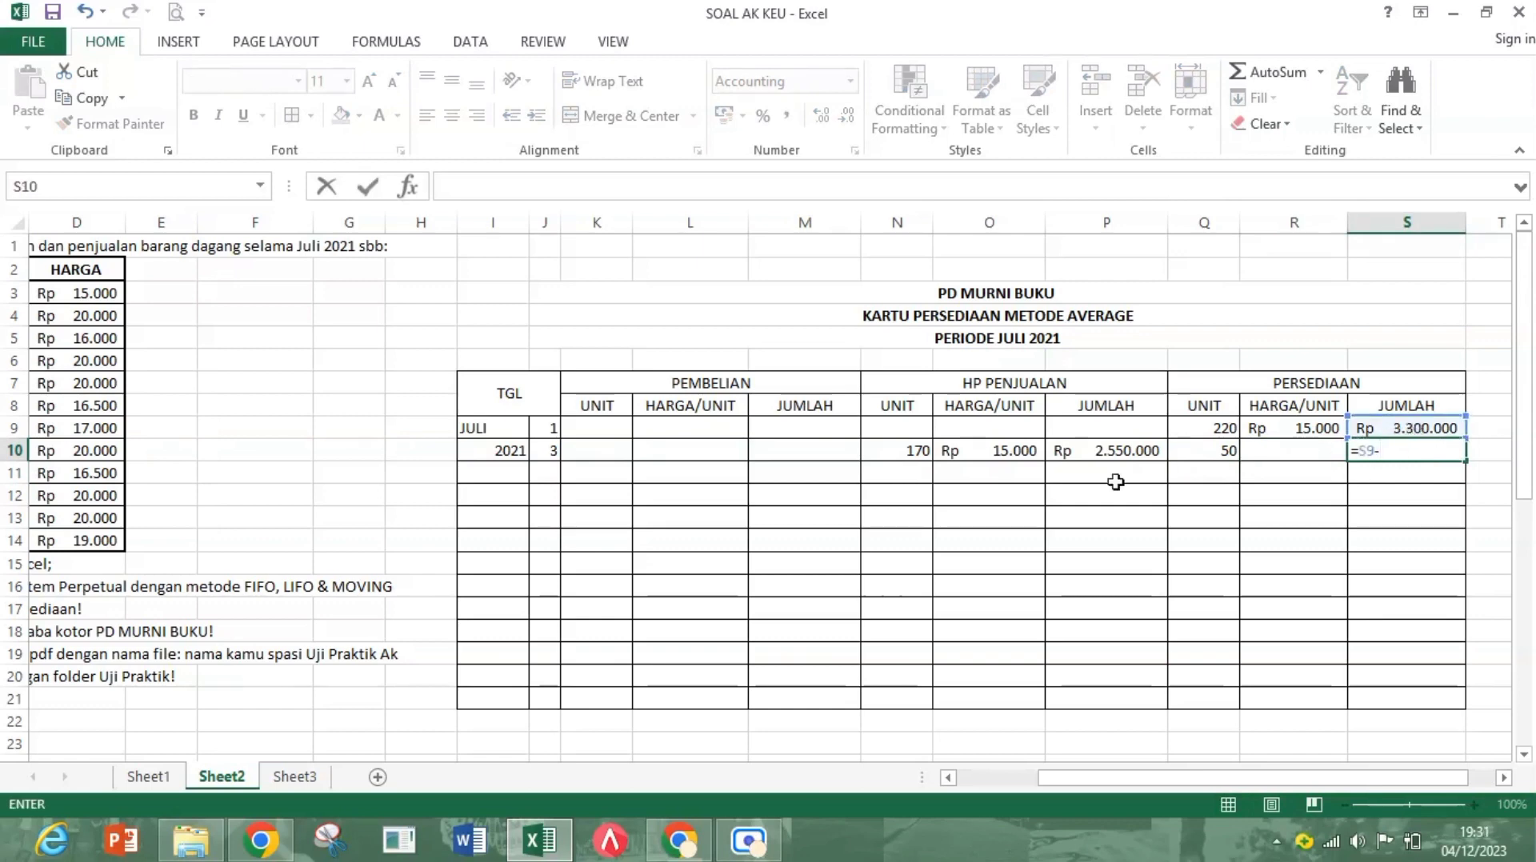
click(1105, 448)
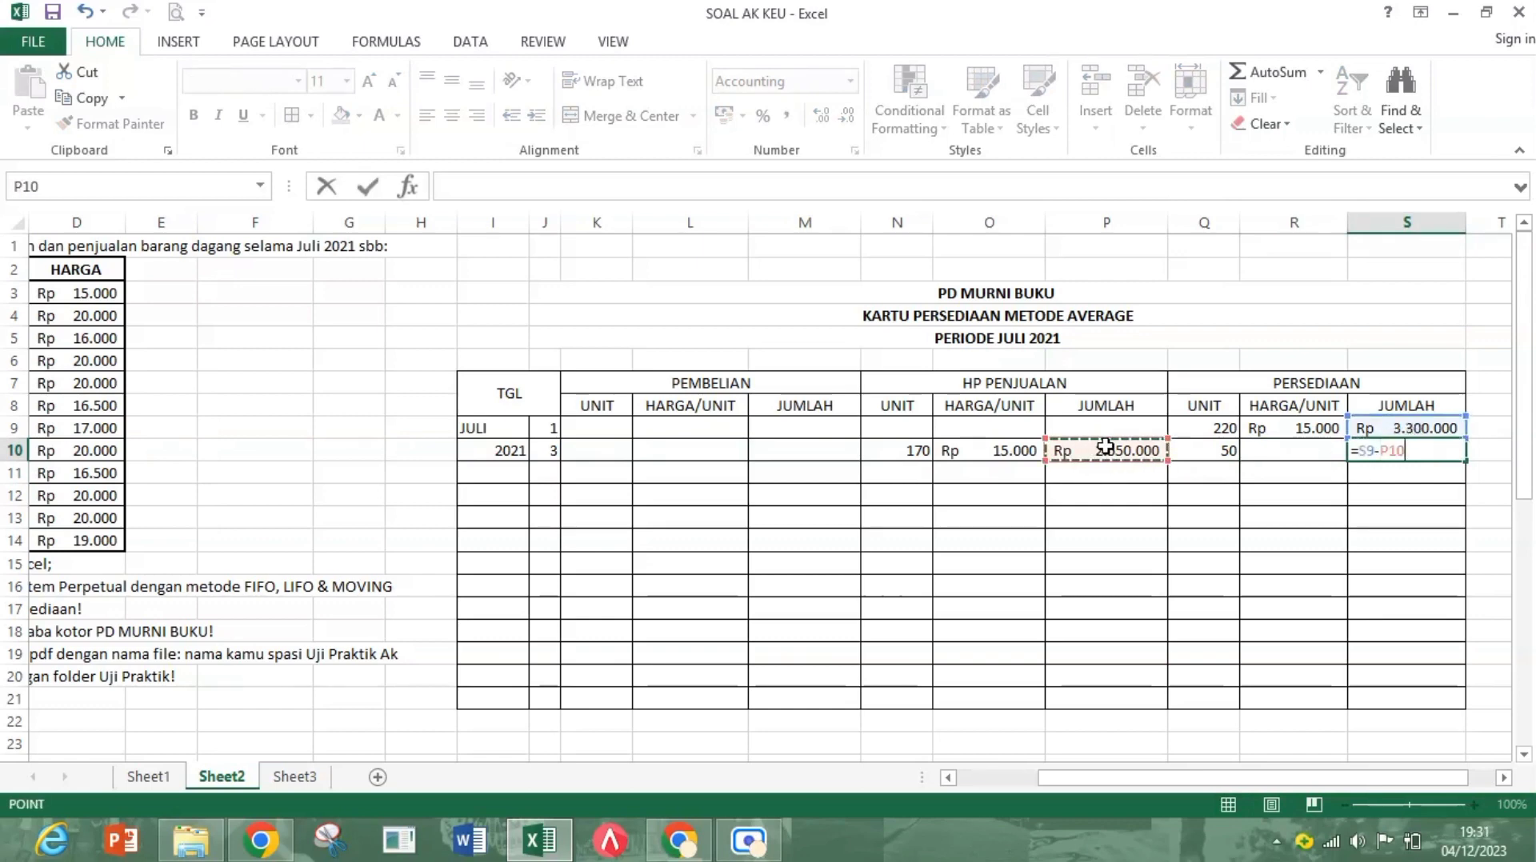
key(Return)
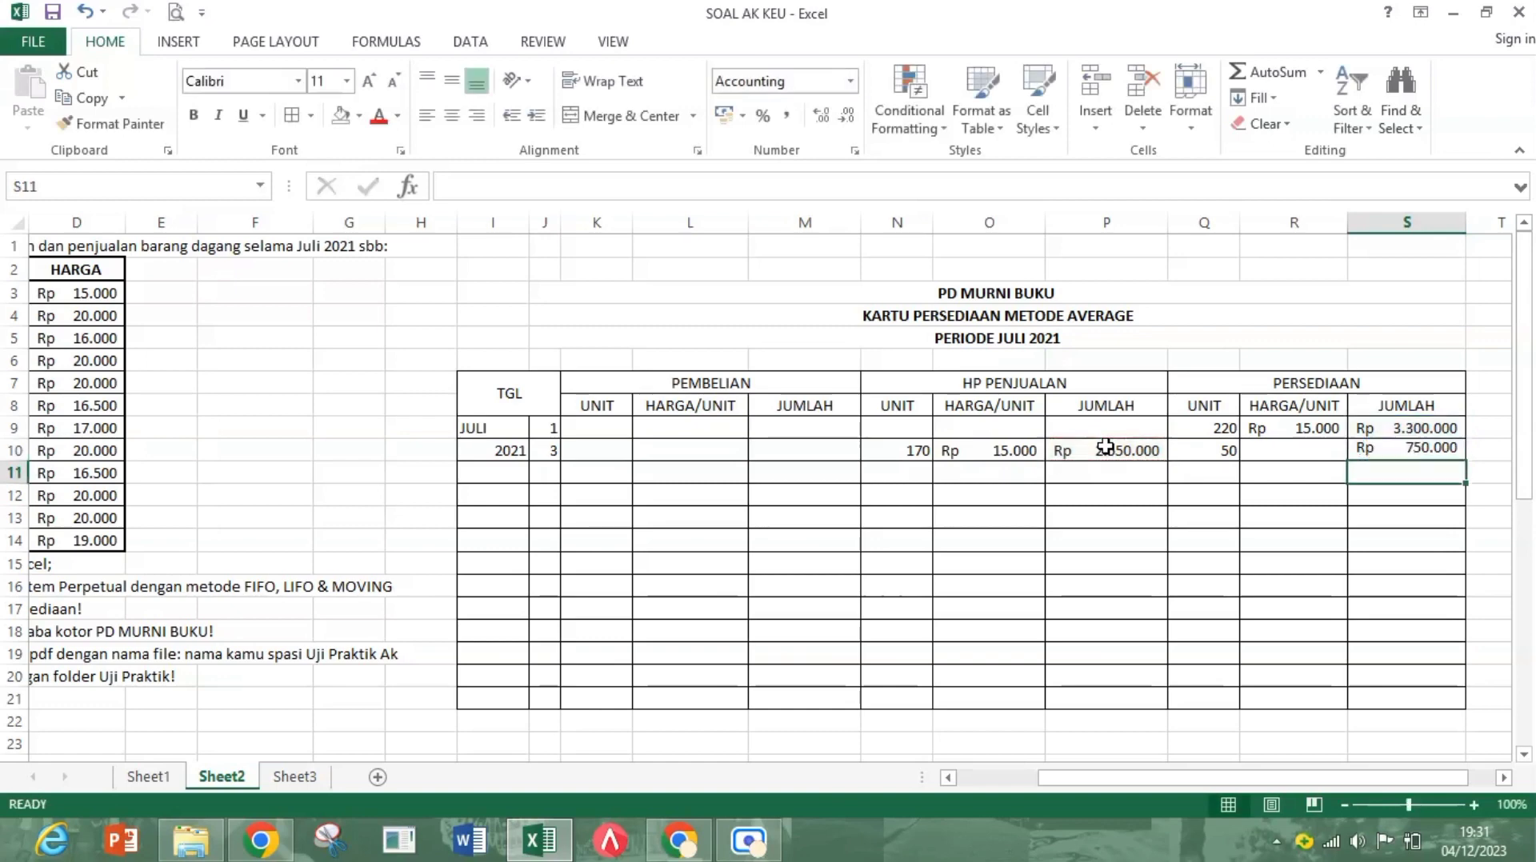
Step: Calculate the PERSEDIAAN unit price after the sale dated 3 in R10 with =S10/Q10
click(1312, 449)
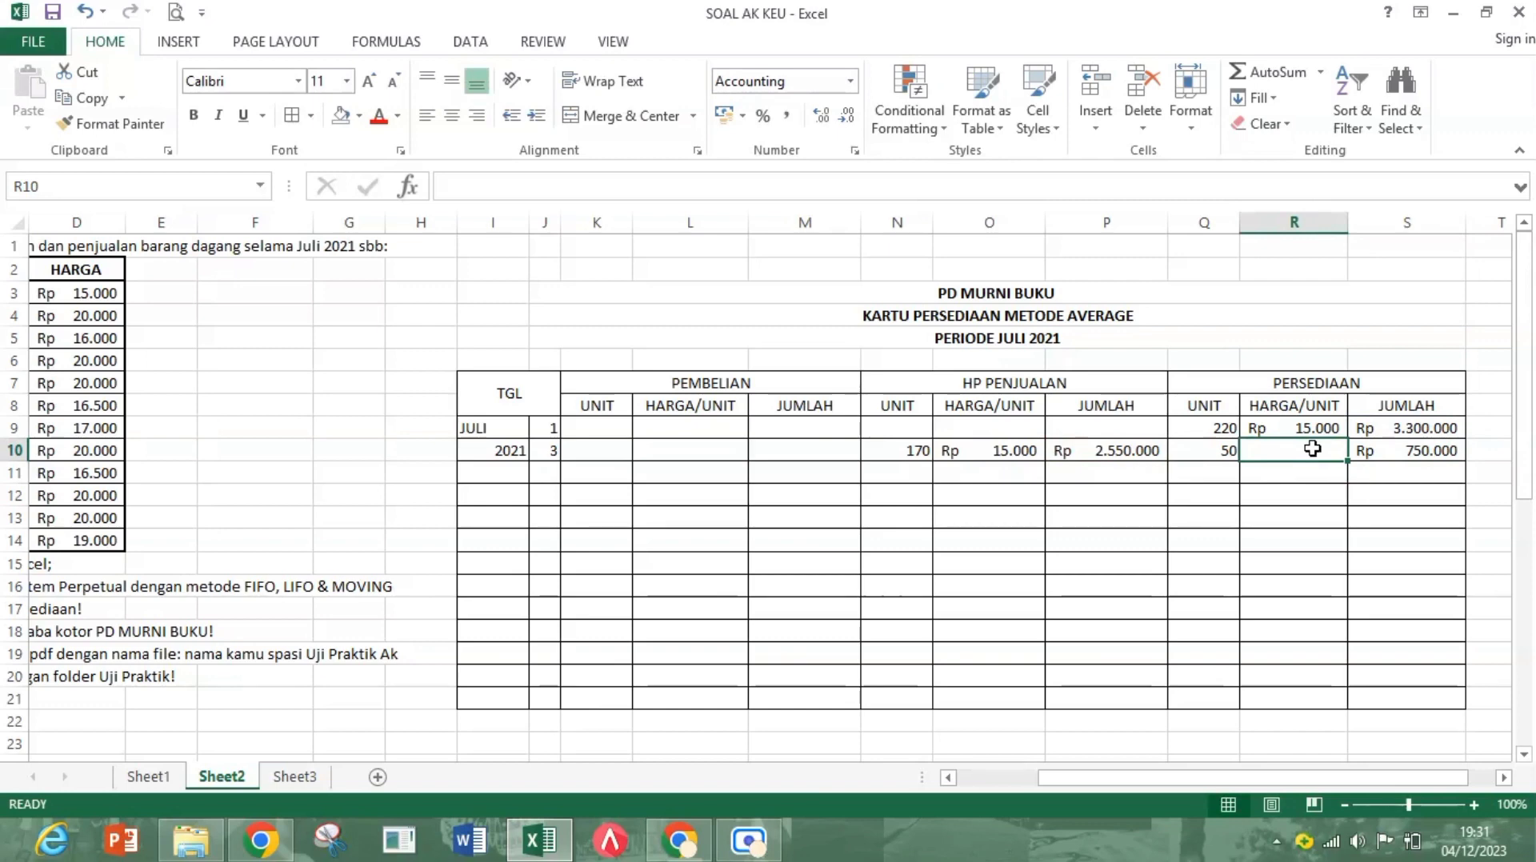
text(=)
click(1424, 449)
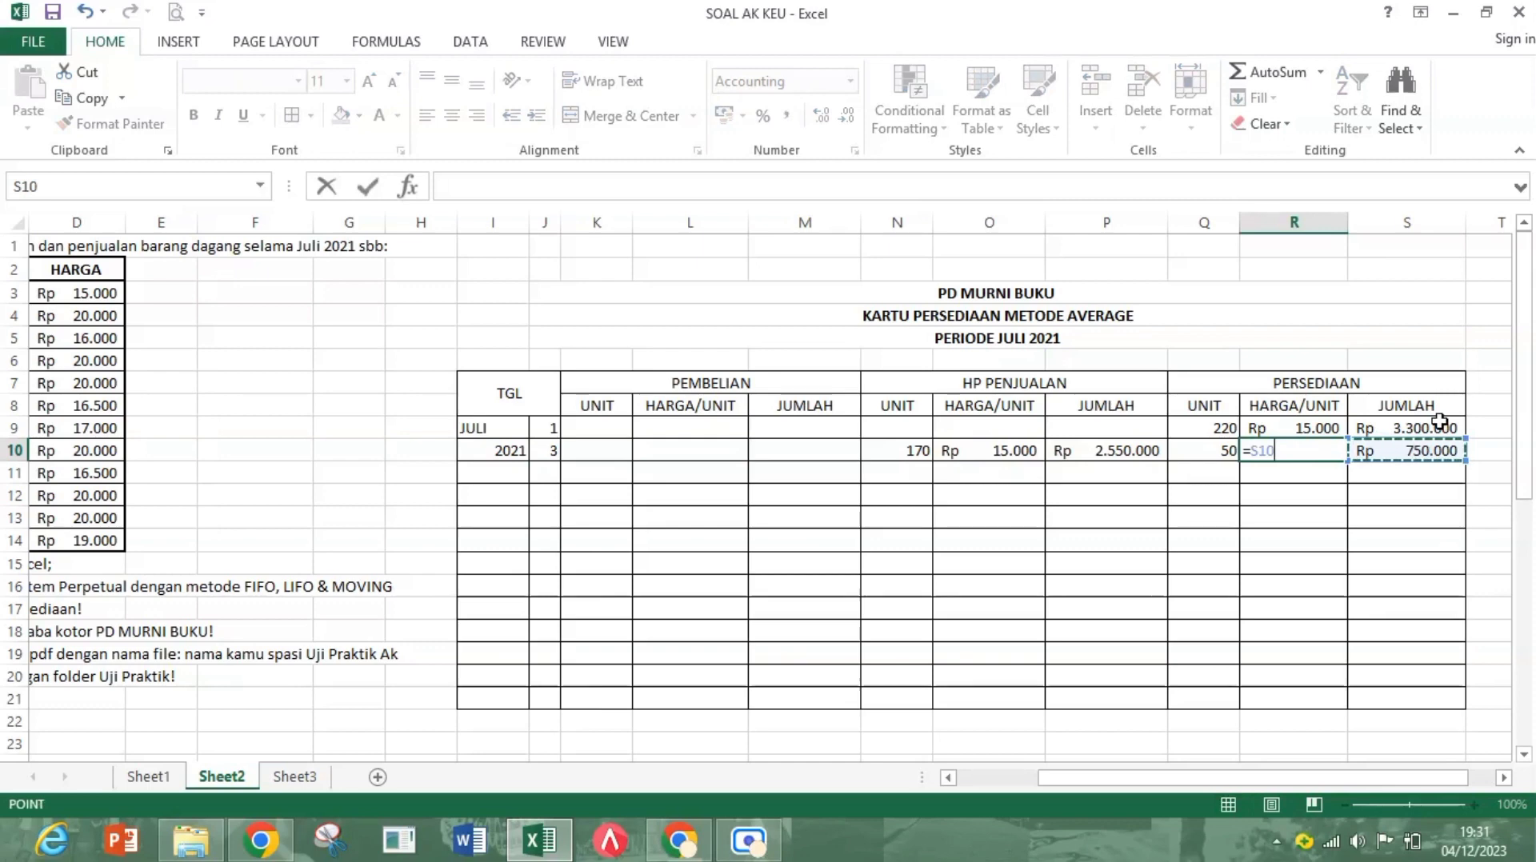
text(/)
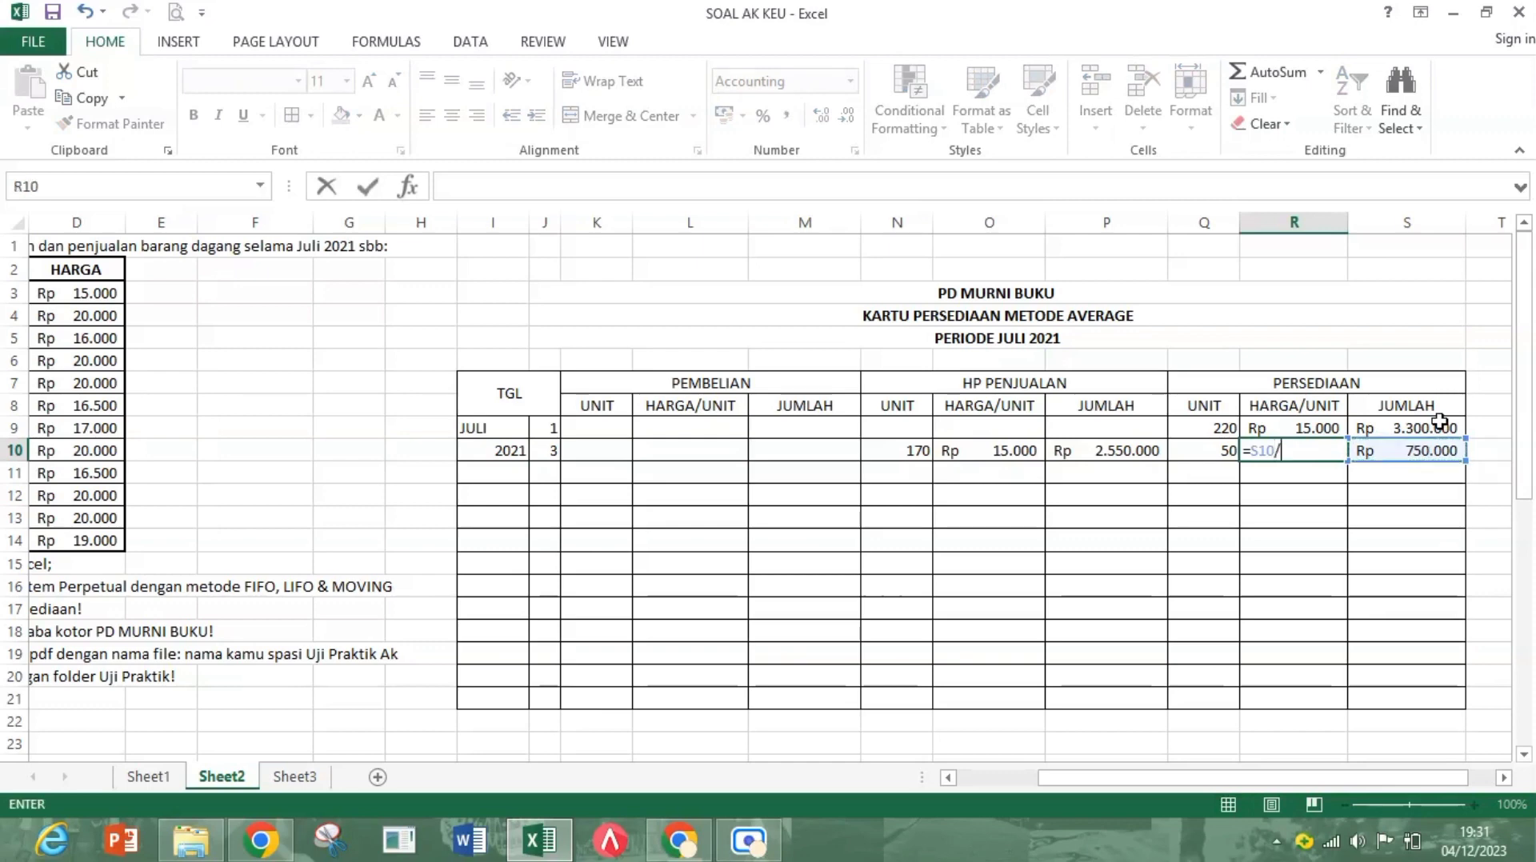
click(1216, 448)
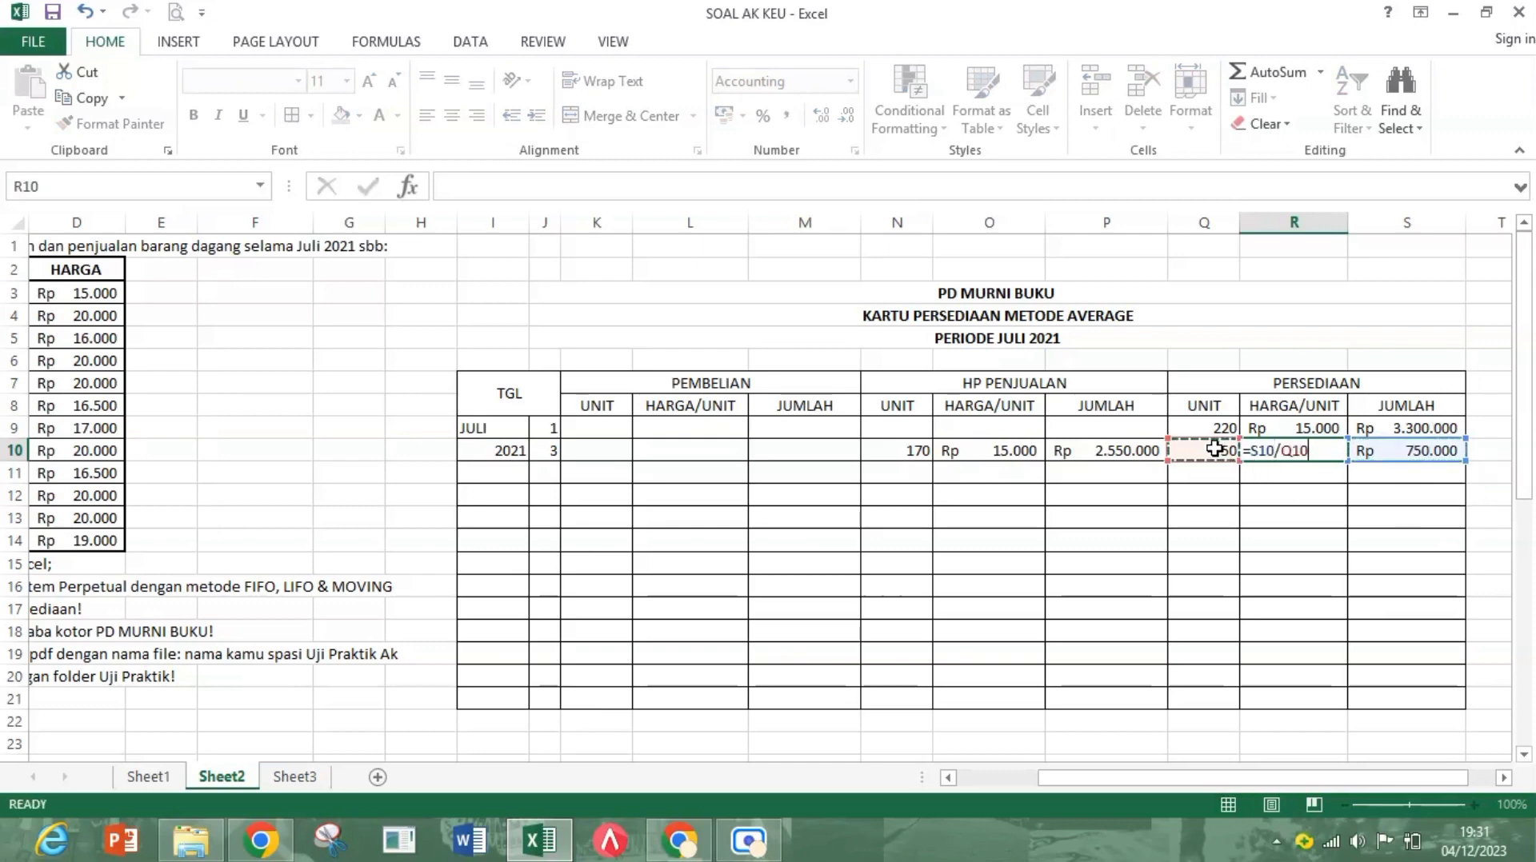
key(Return)
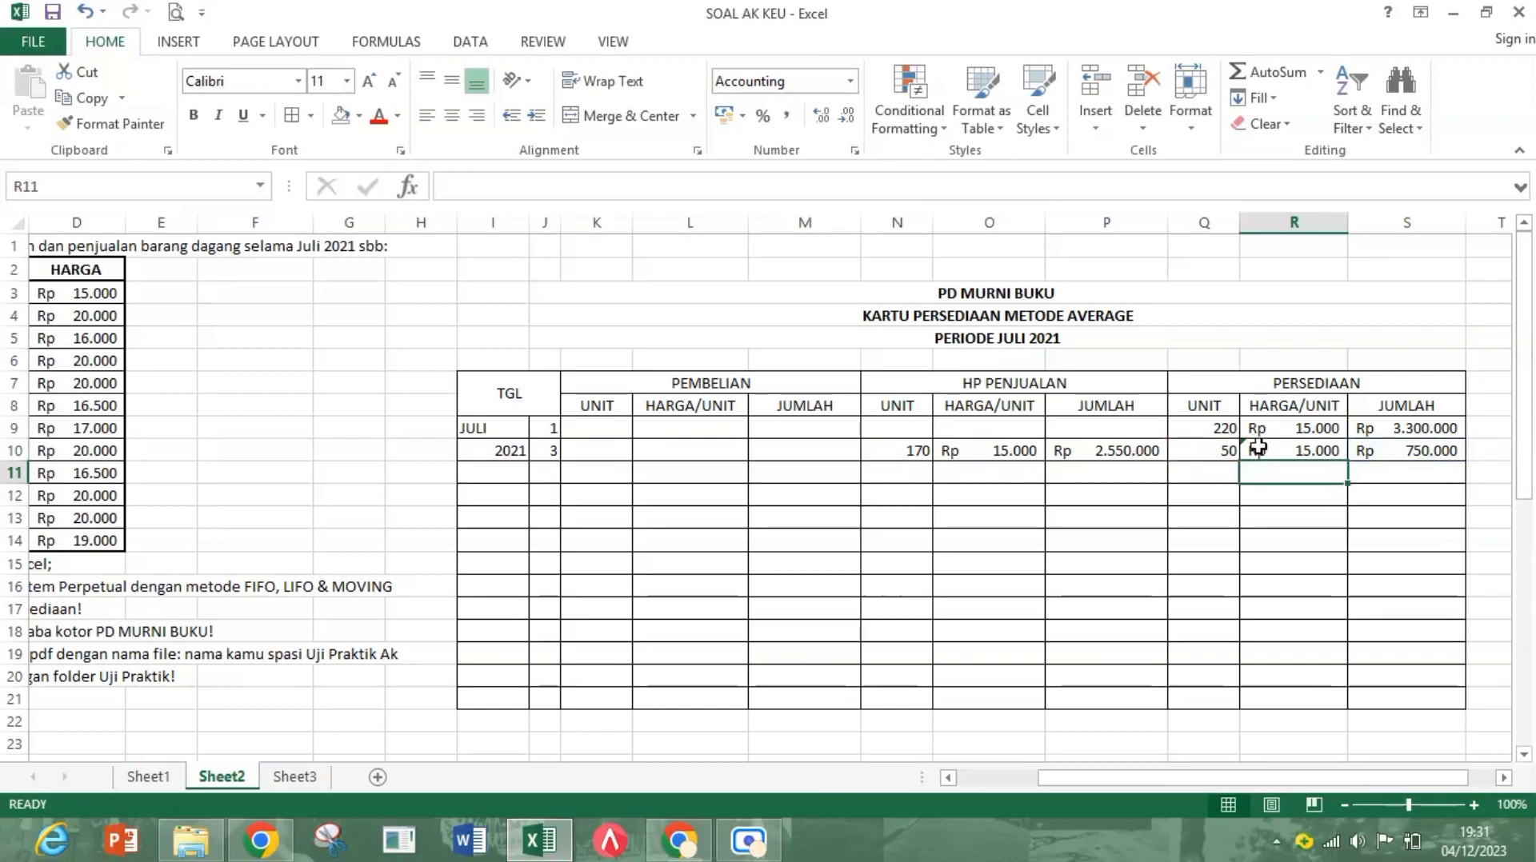
Step: Record the purchase dated 4 in row 11 with 270 units at a unit price of 16000 under PEMBELIAN
click(548, 470)
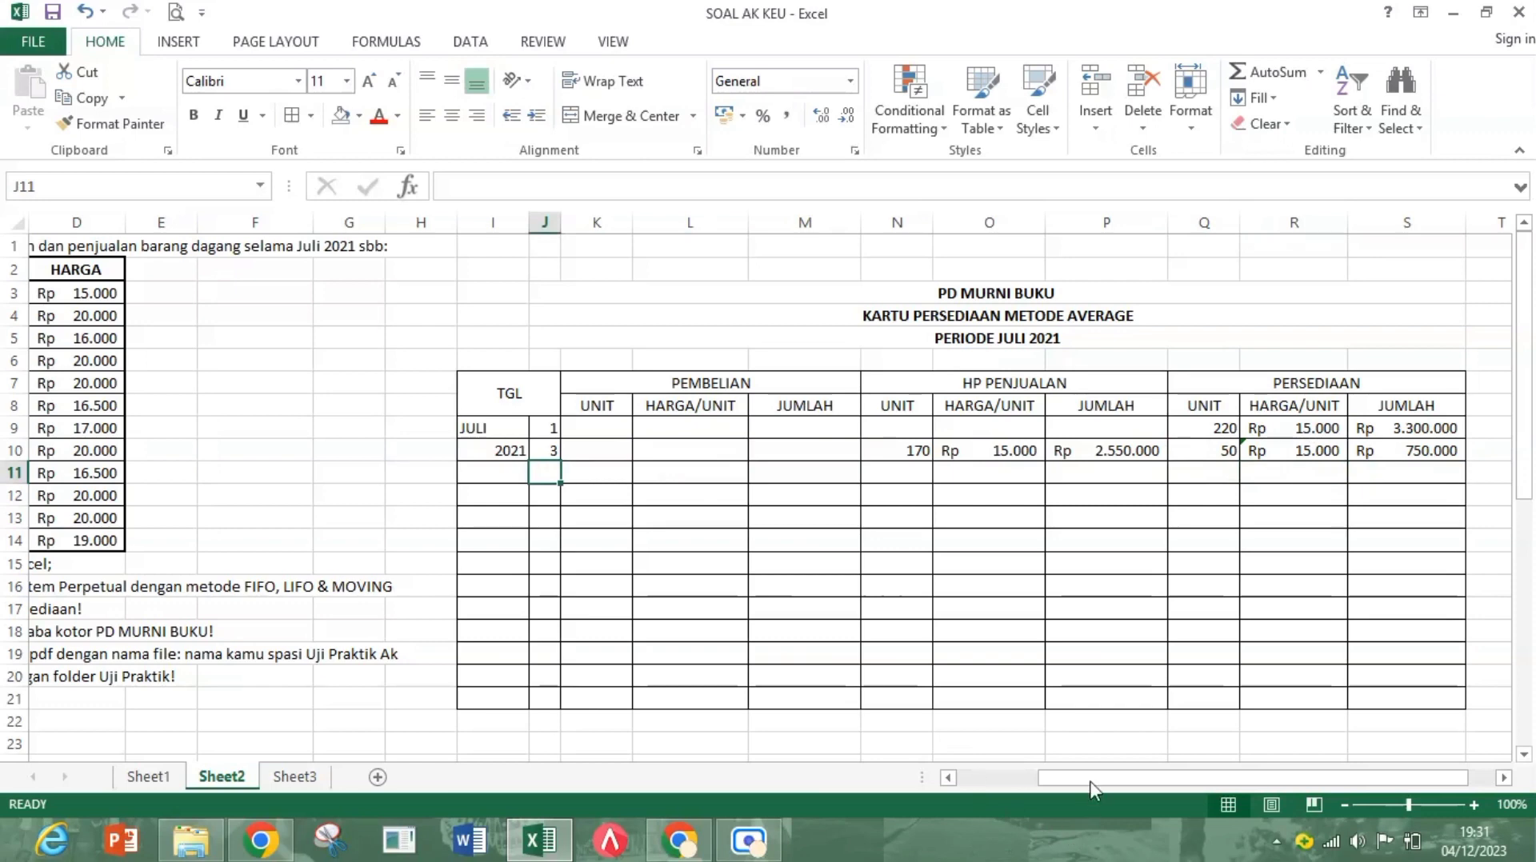
drag(1061, 776, 979, 776)
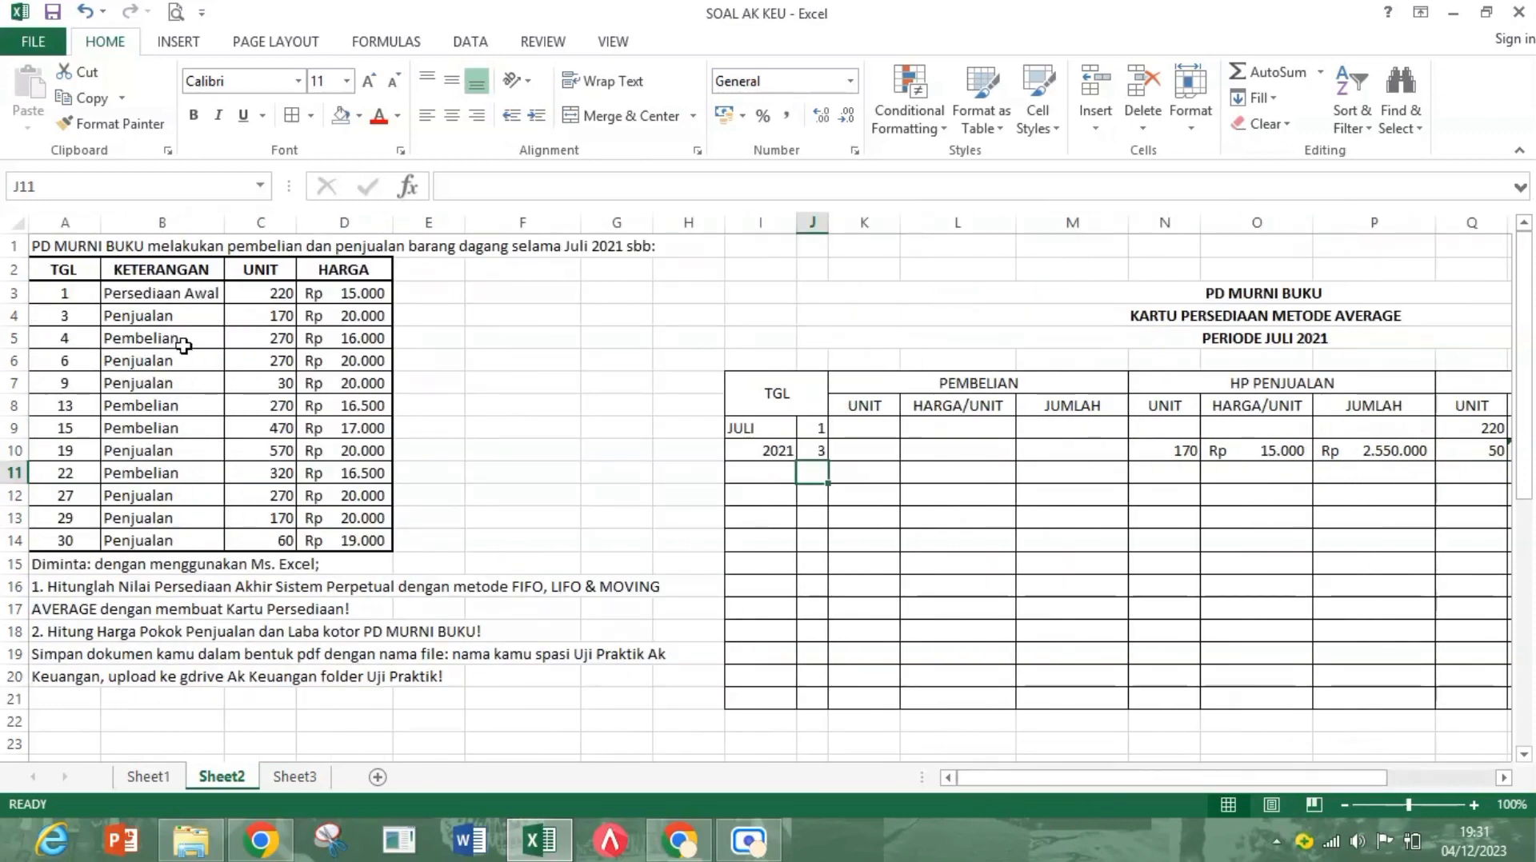
text(4)
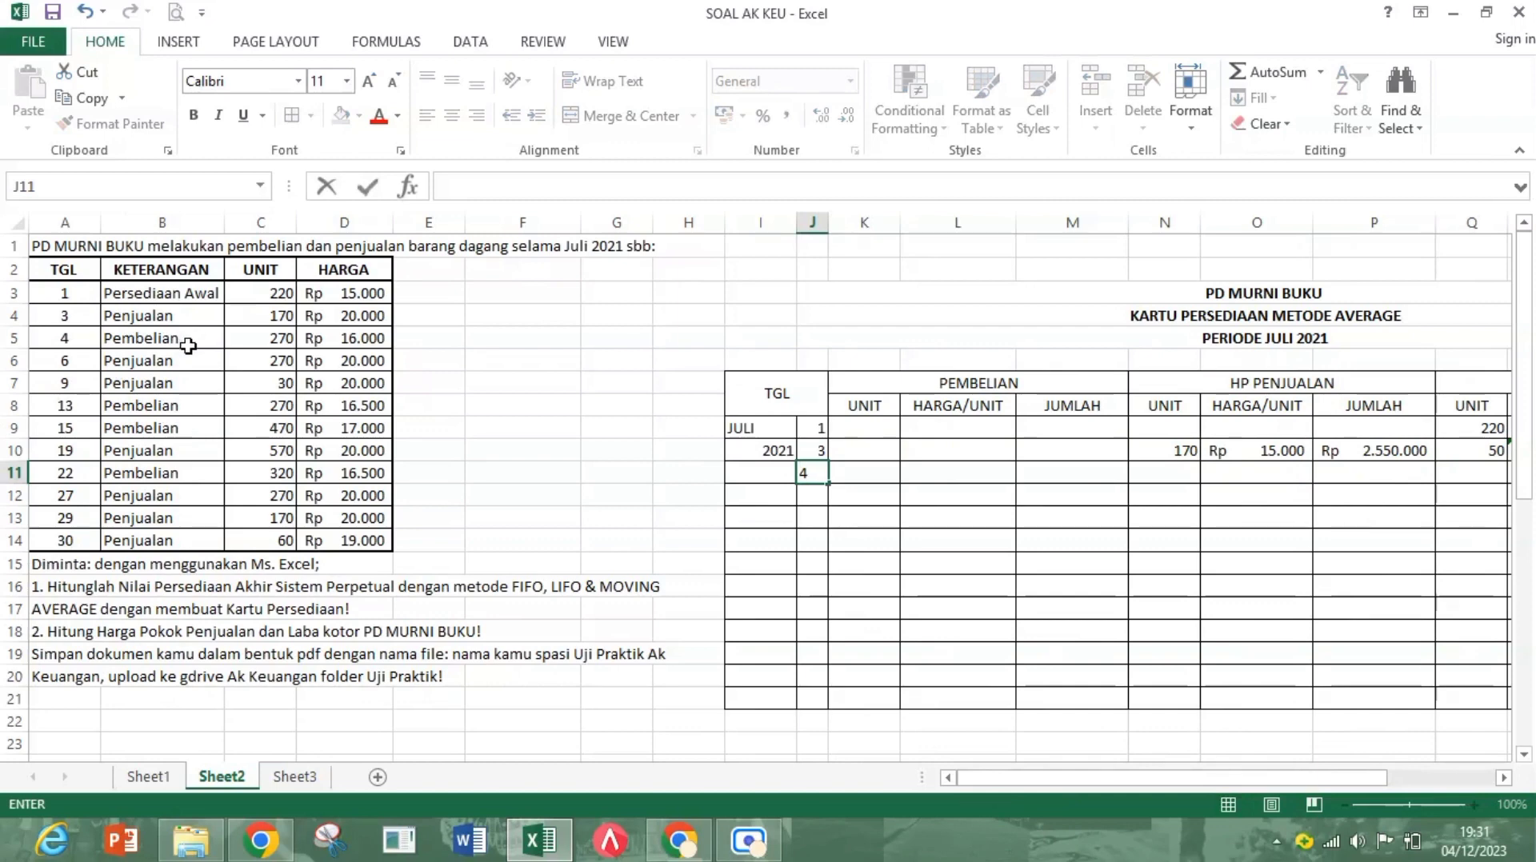
key(Tab)
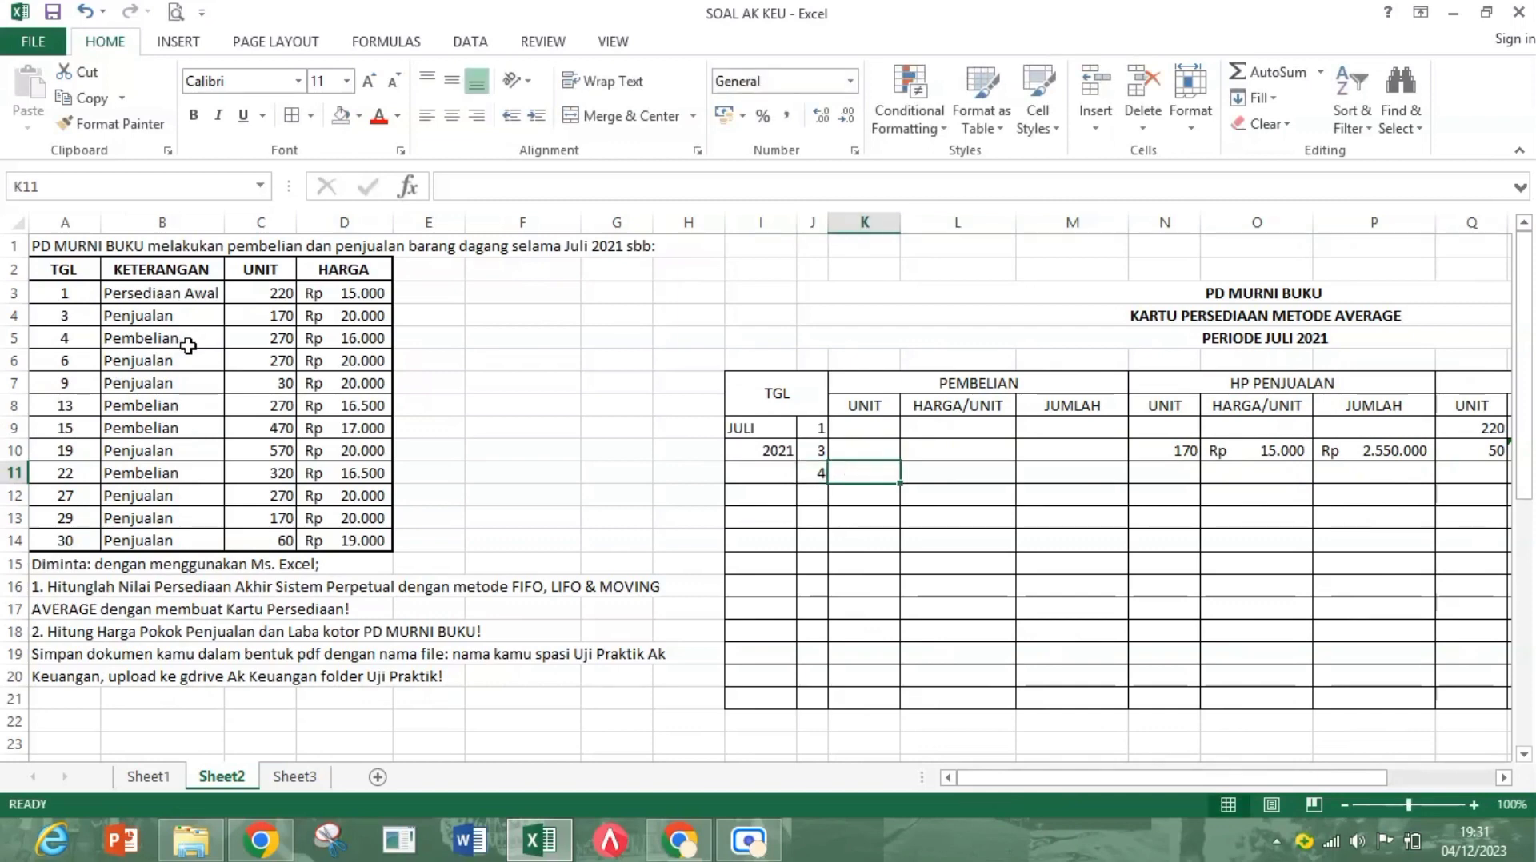
click(254, 339)
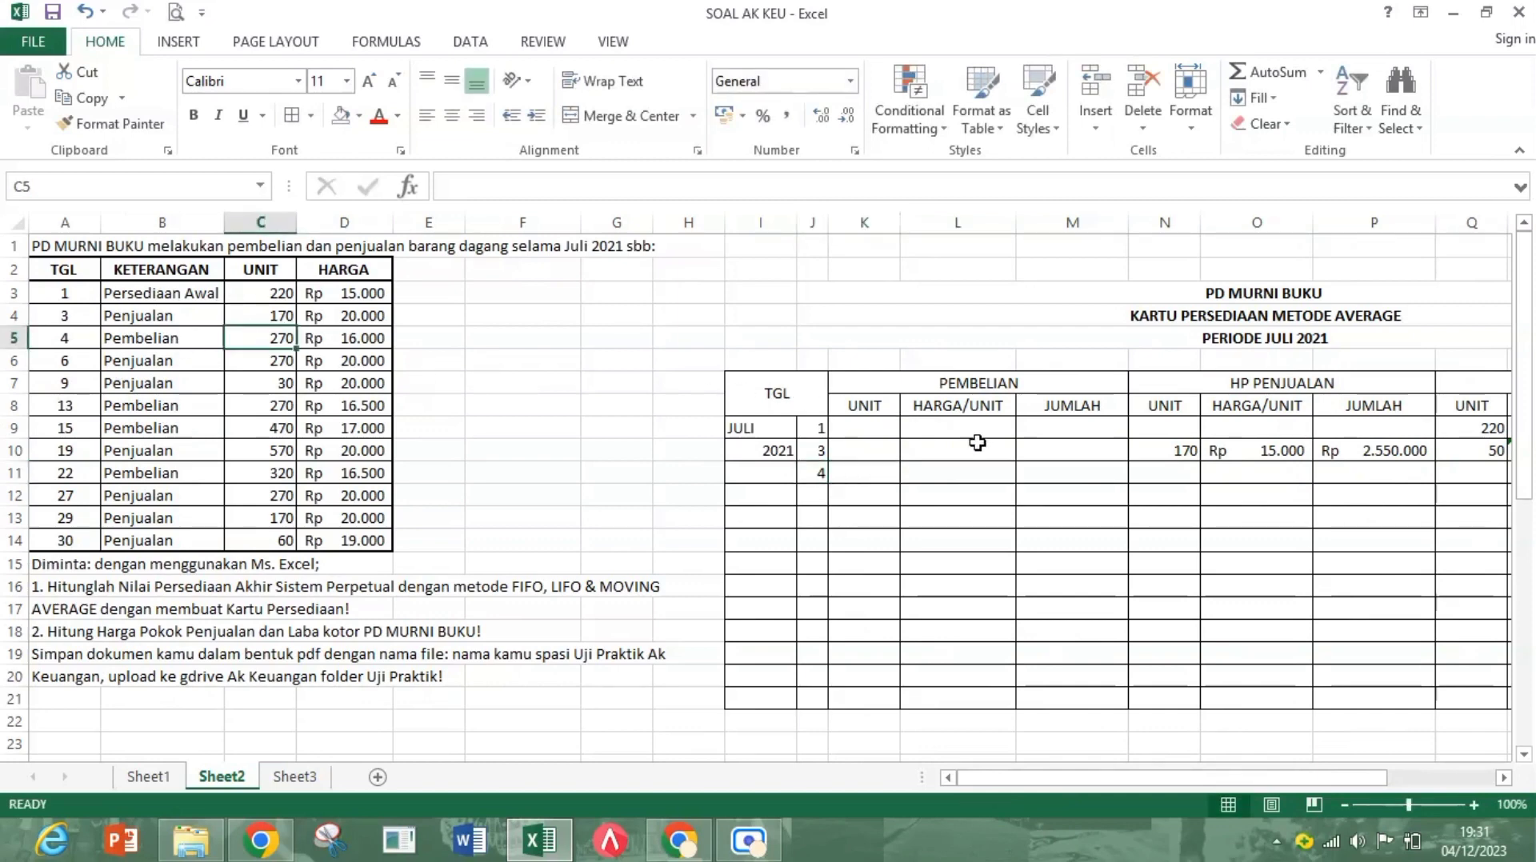
click(880, 474)
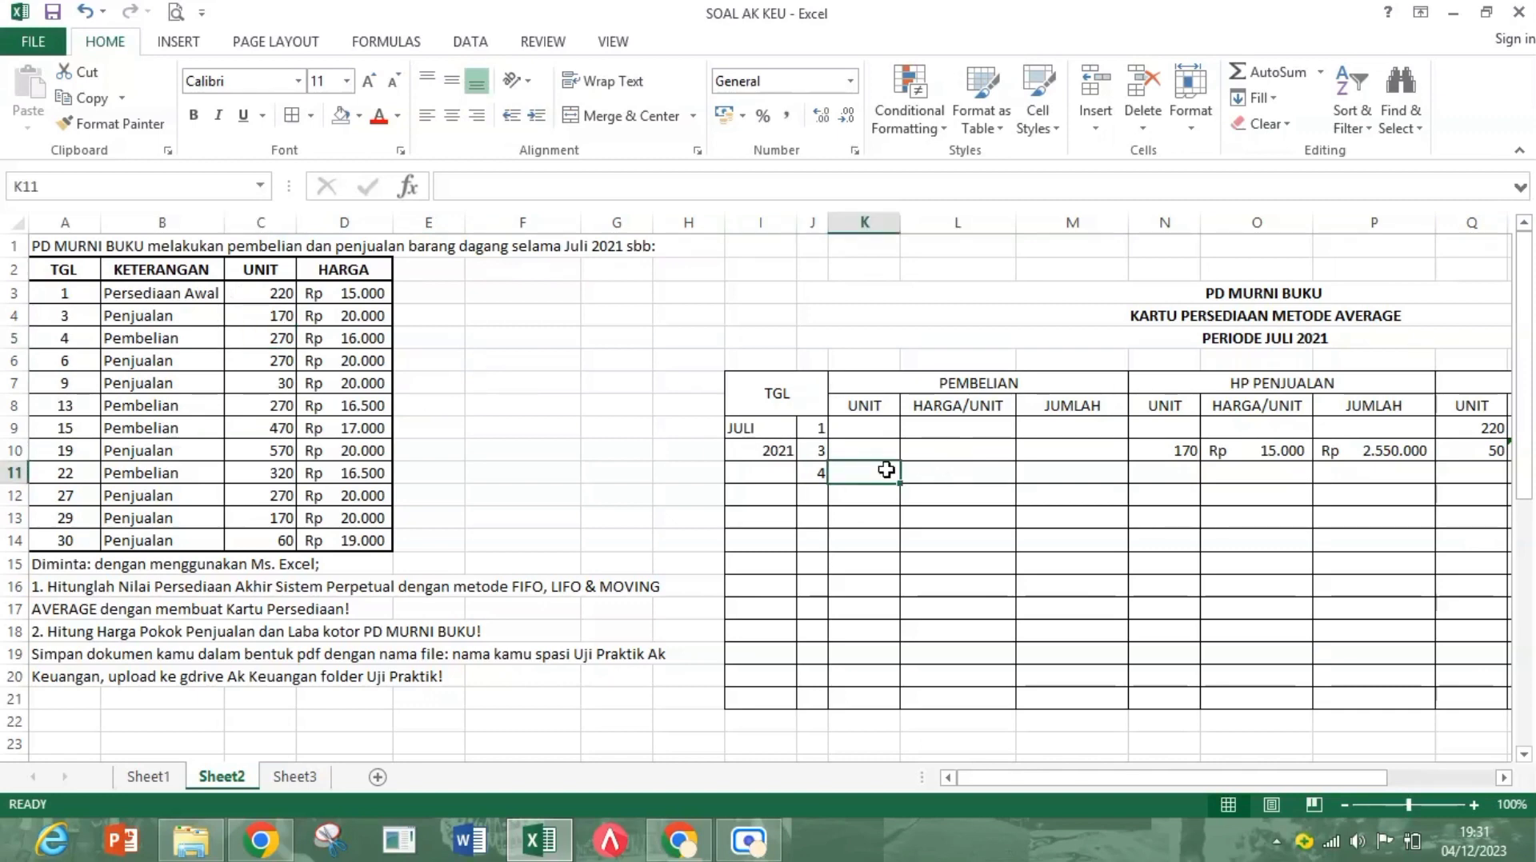
text(270)
key(Tab)
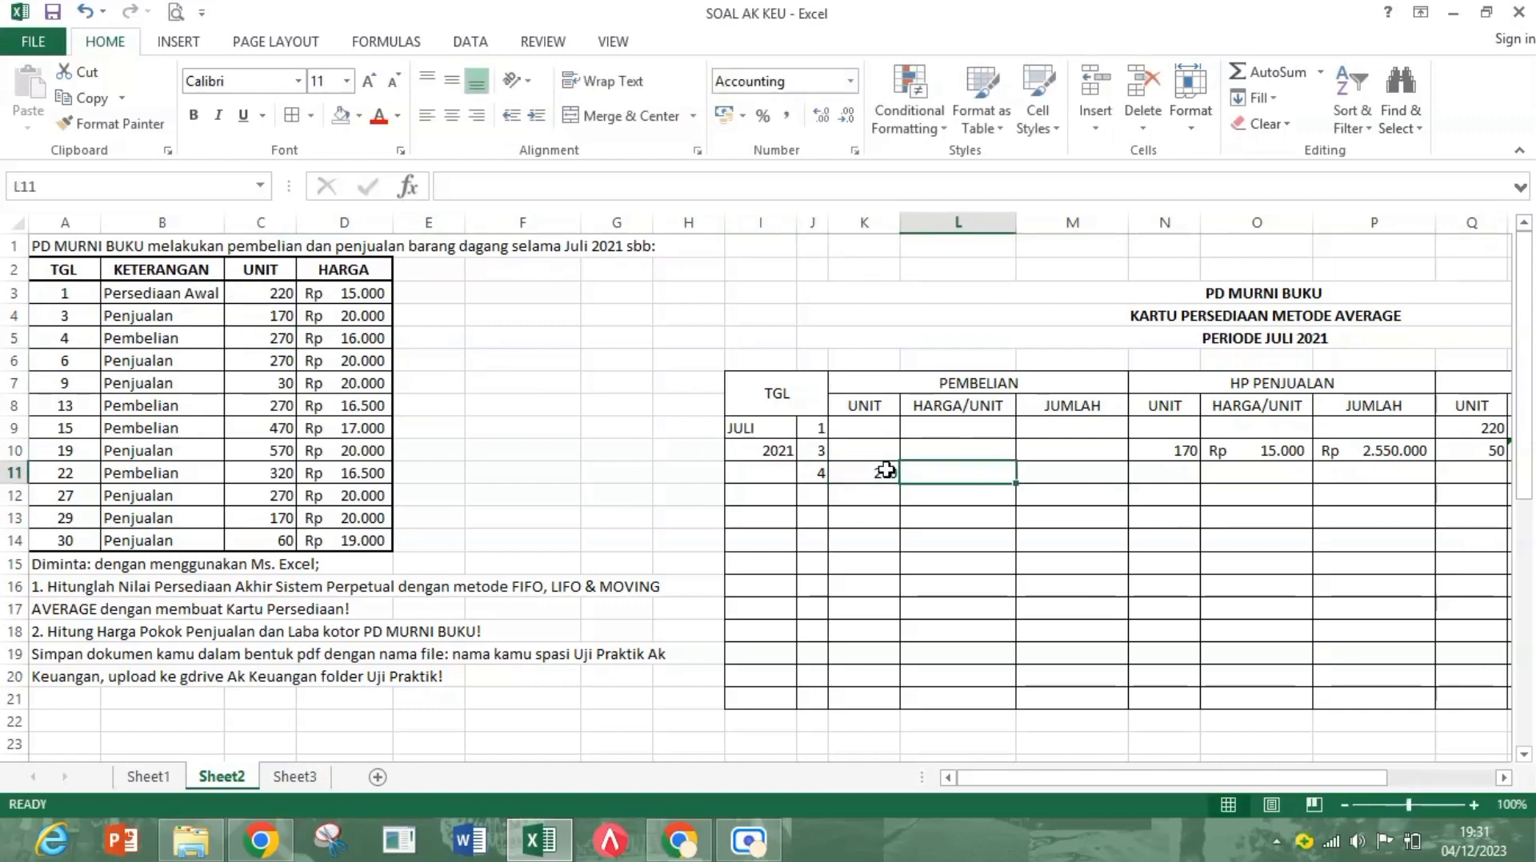
text(16000)
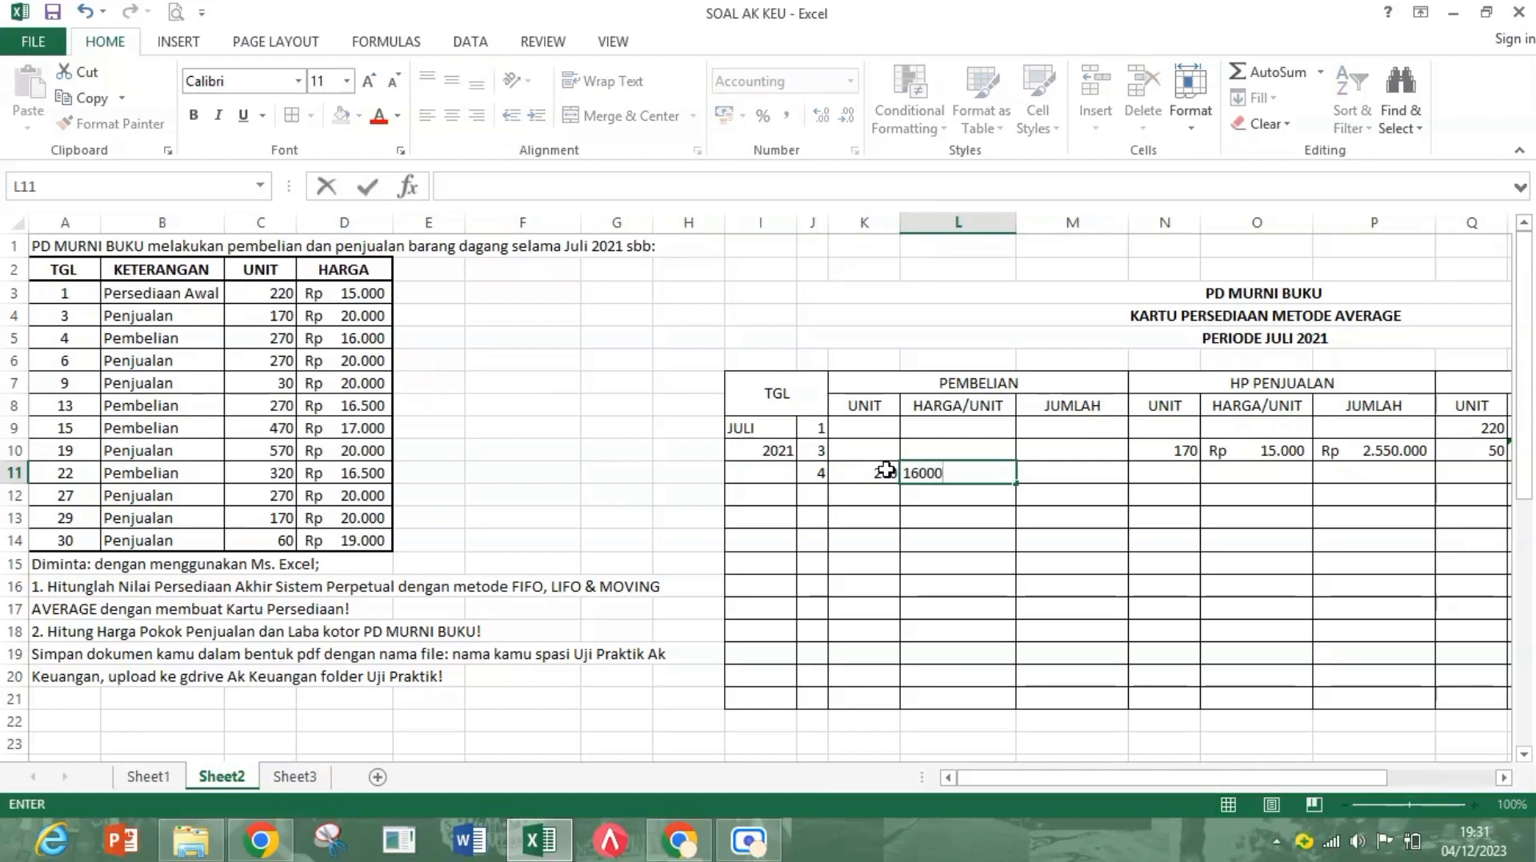
key(Tab)
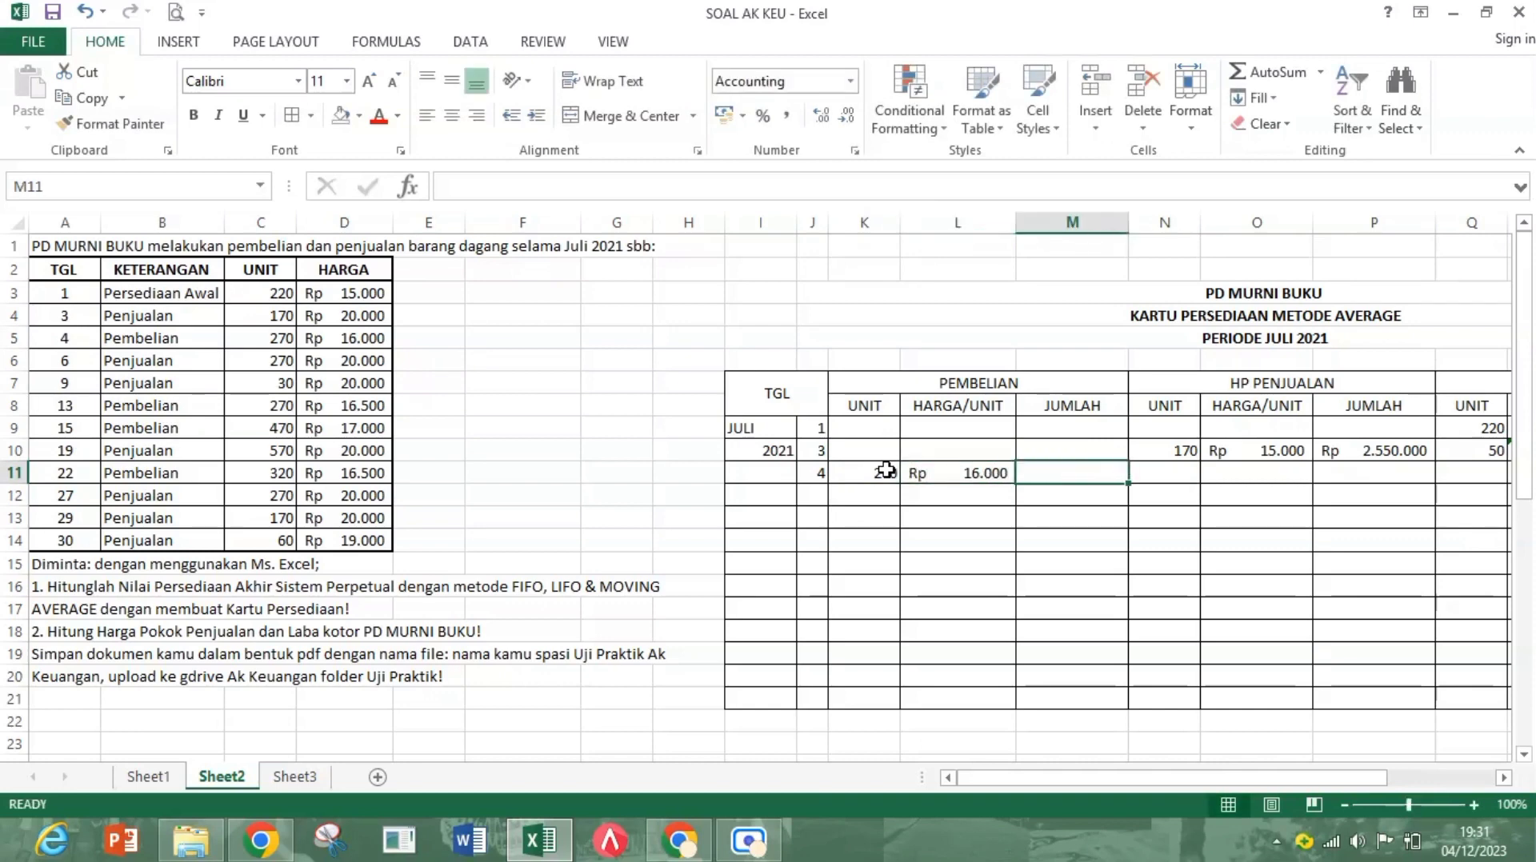
Step: Calculate the PEMBELIAN JUMLAH for the purchase dated 4 in M11 by multiplying its units in K11 by the unit price in L11
text(=)
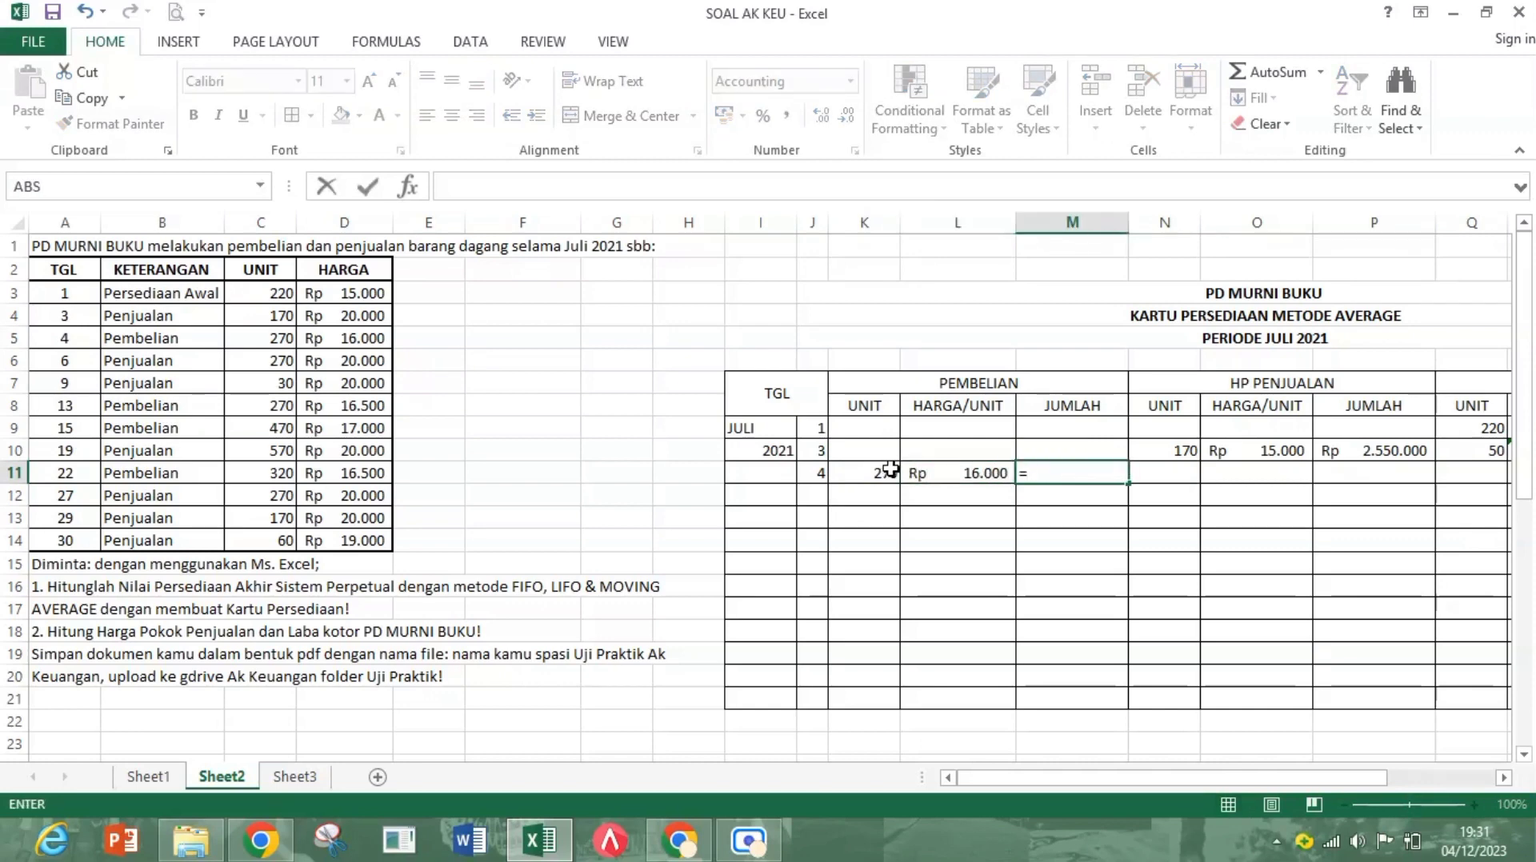
click(886, 472)
text(*)
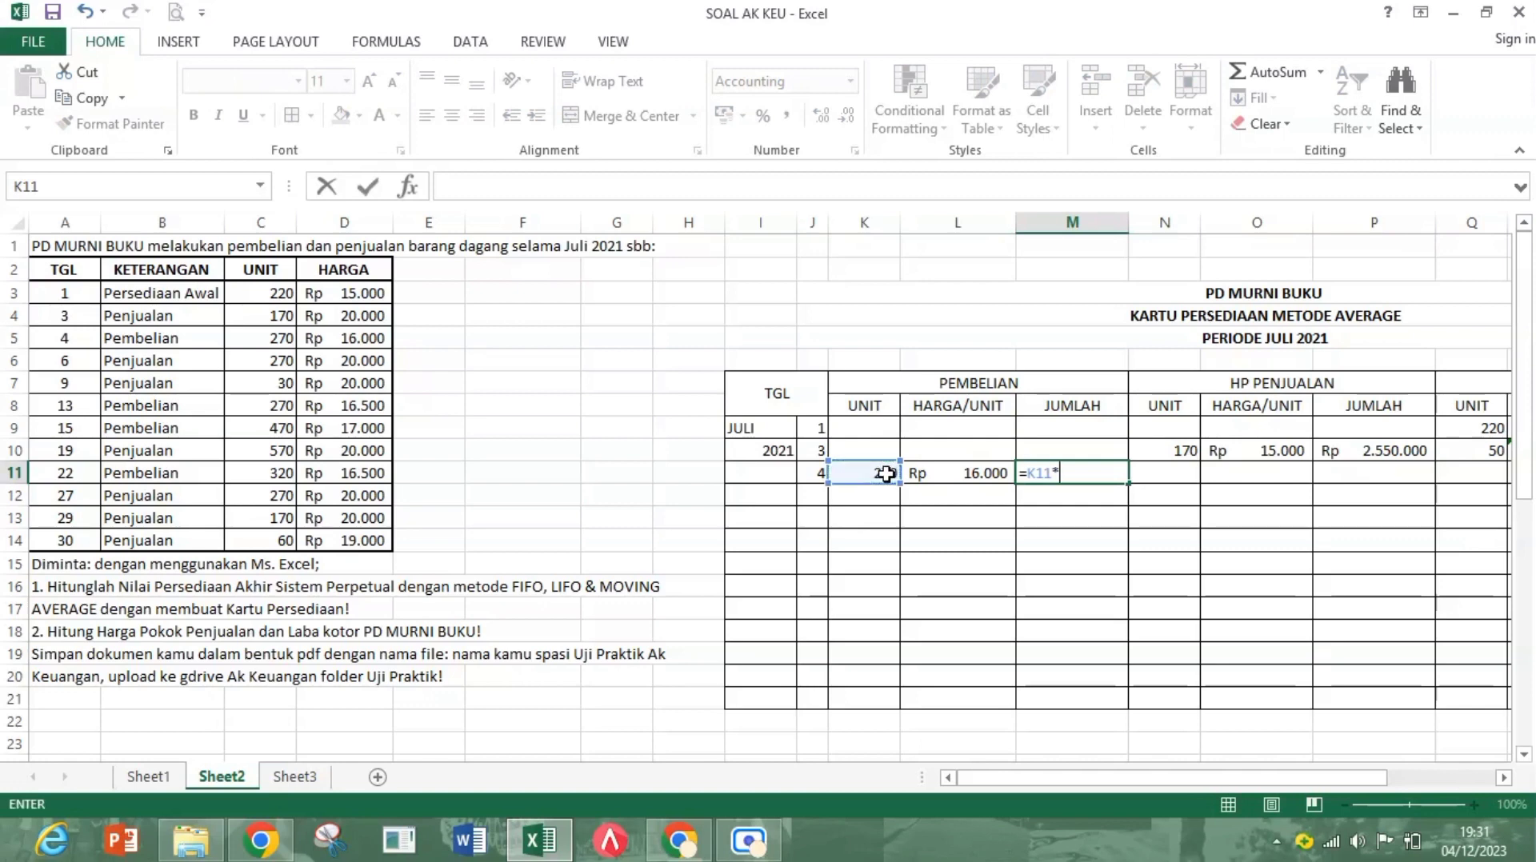
key(Return)
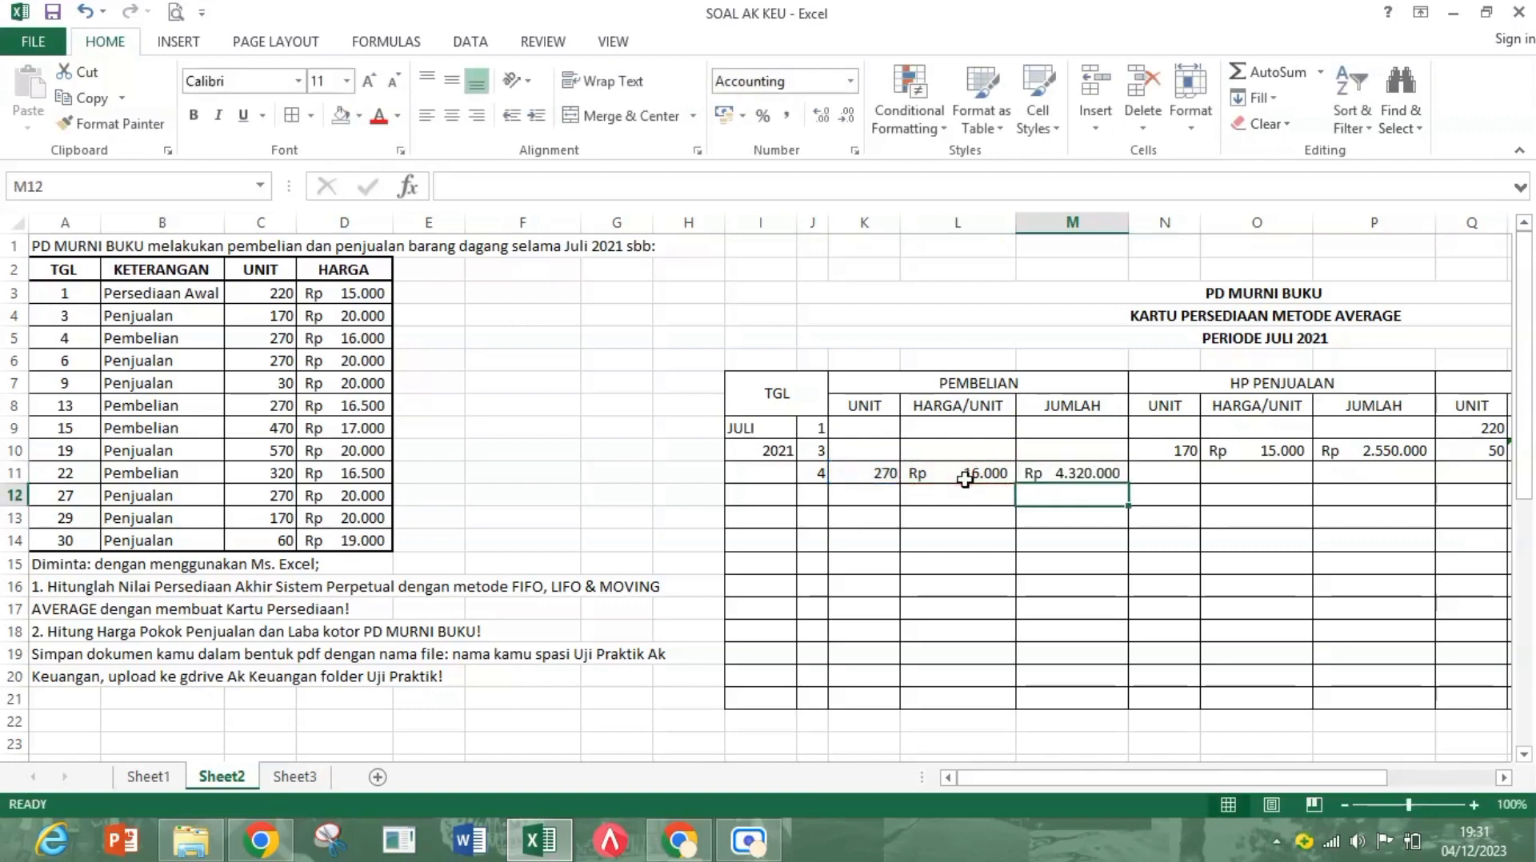
Step: Calculate the PERSEDIAAN units after the purchase dated 4 in Q11 with =Q10+K11
drag(1169, 775, 1224, 776)
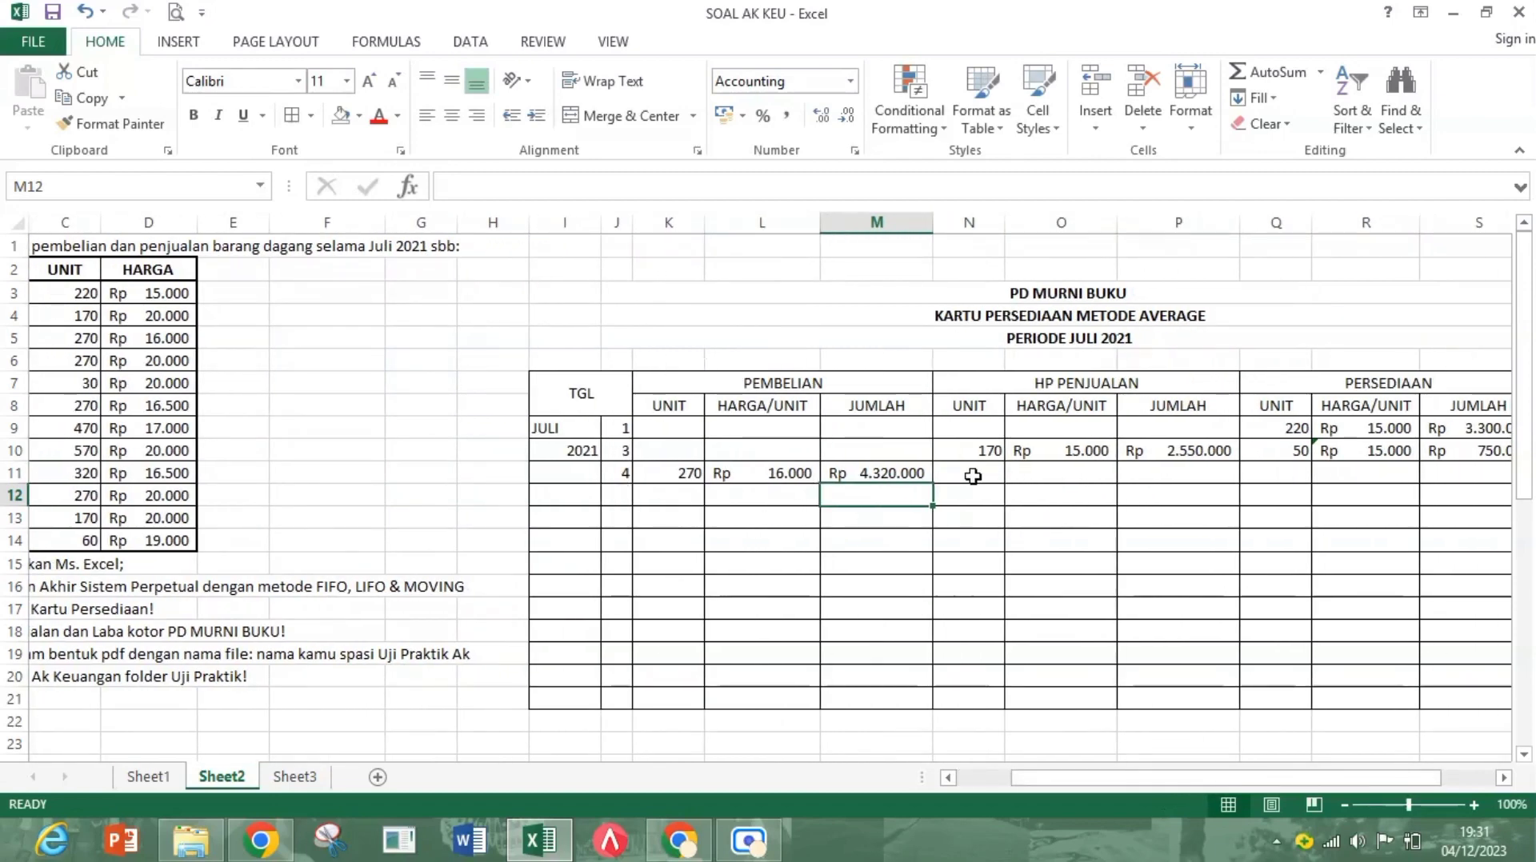
click(1279, 475)
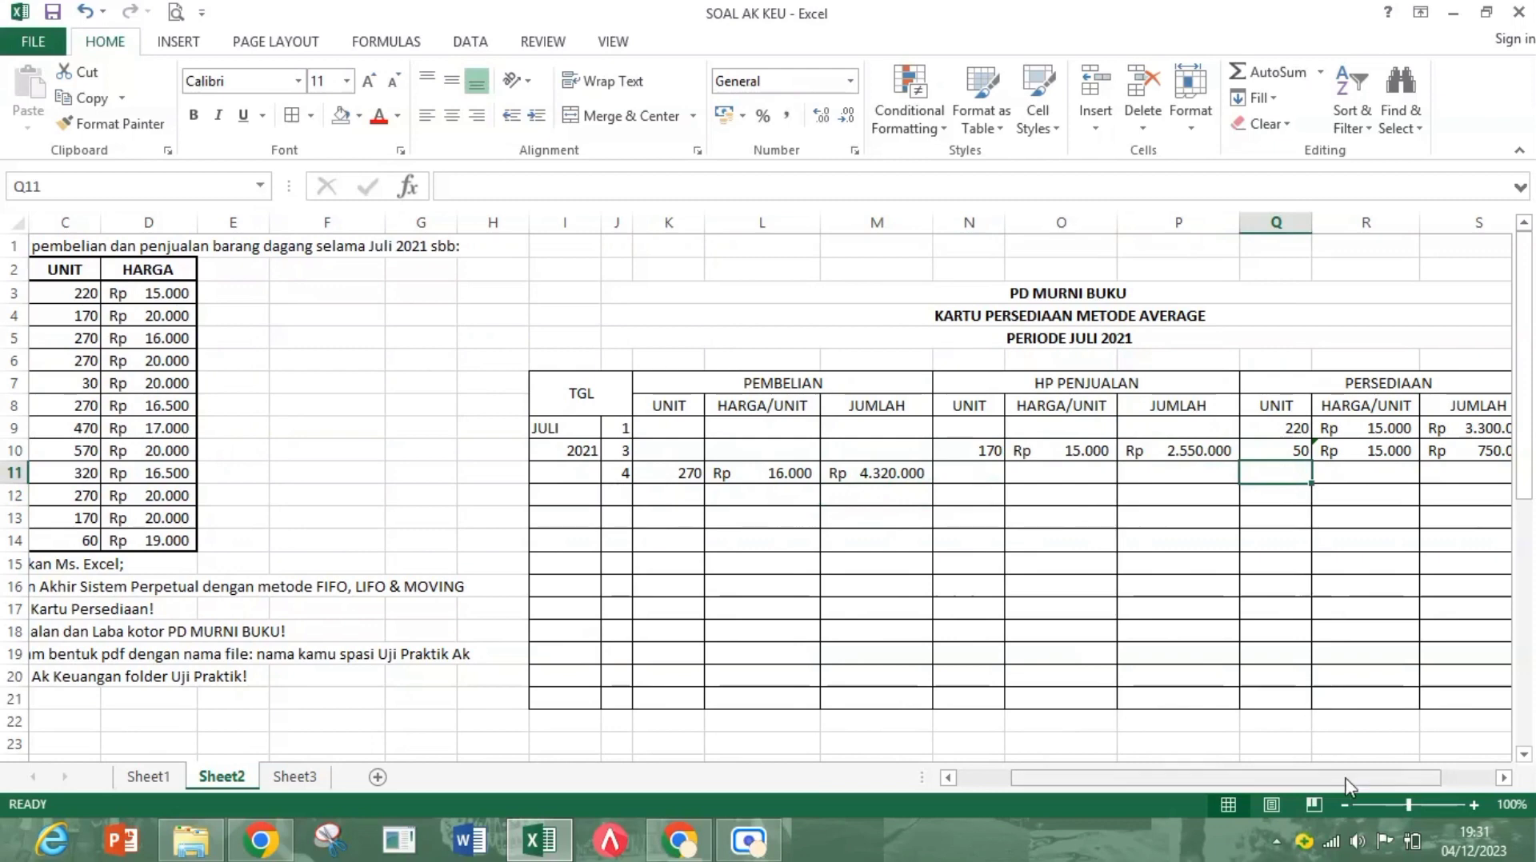
drag(1346, 786, 1408, 788)
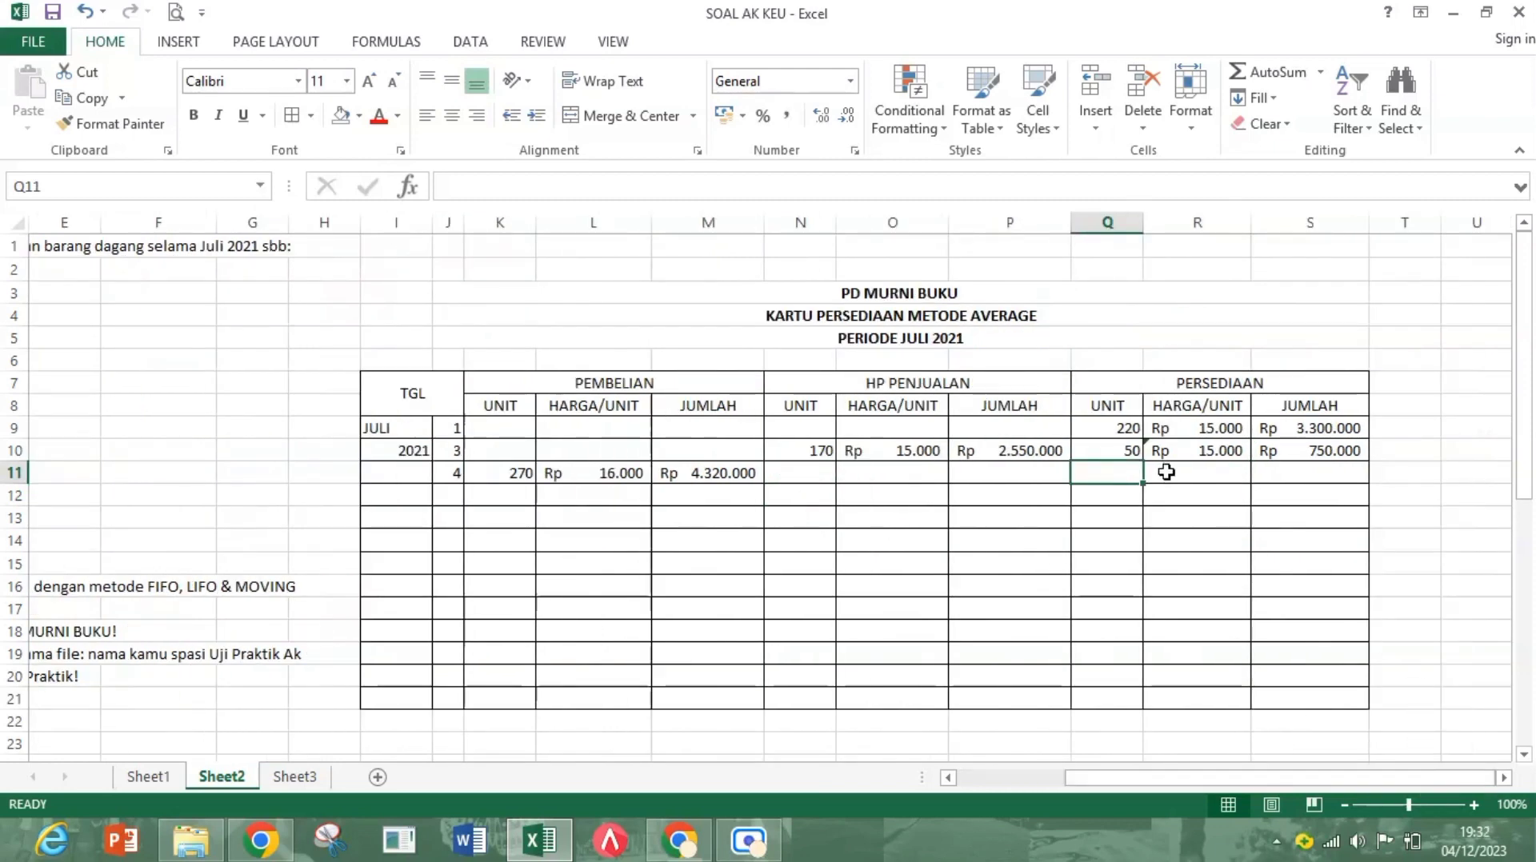
text(=)
click(1125, 451)
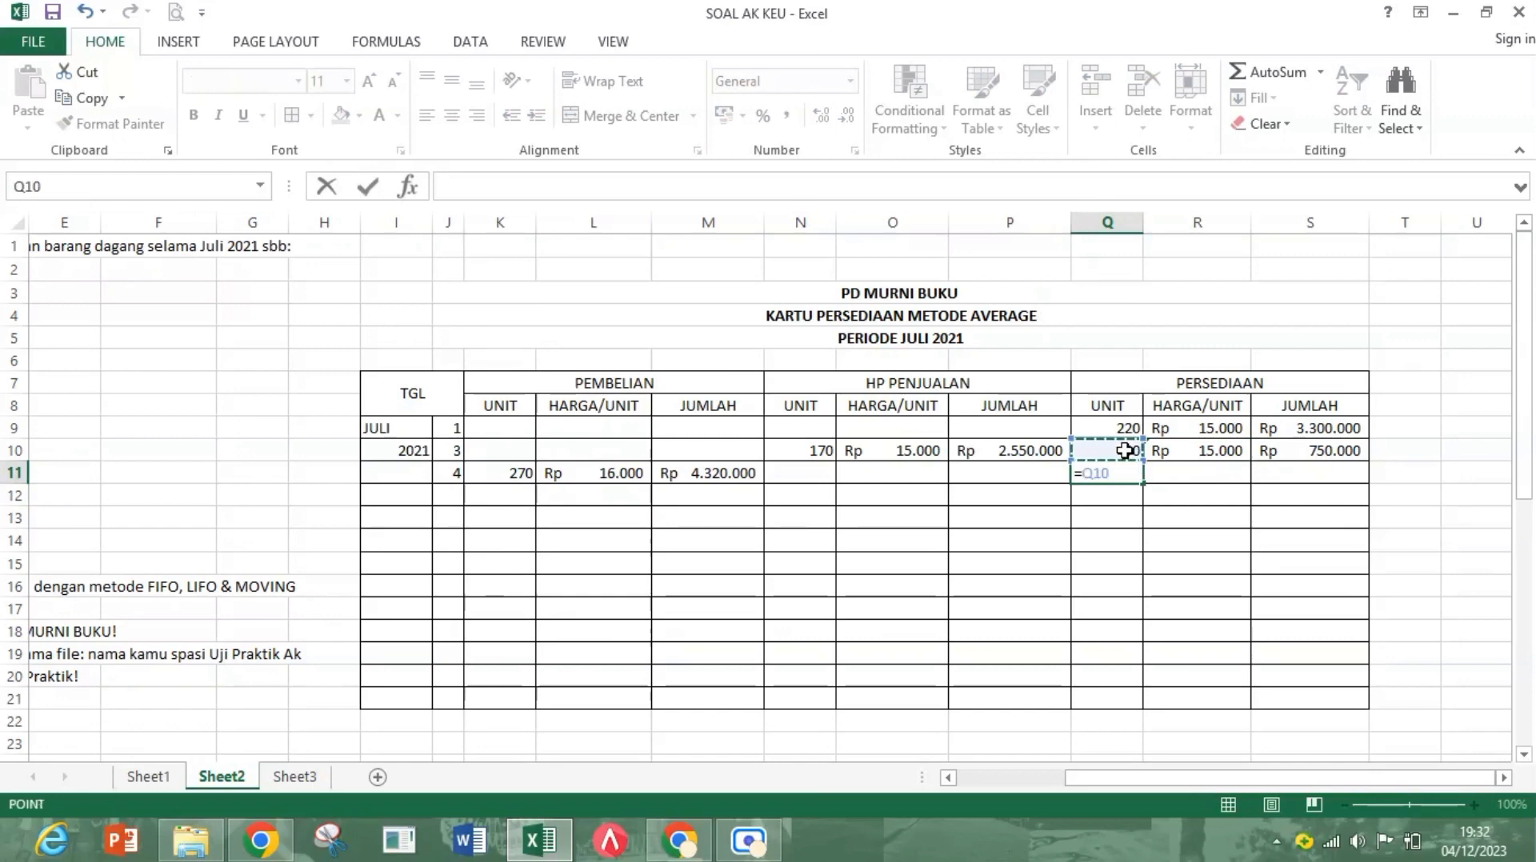
text(+)
click(506, 473)
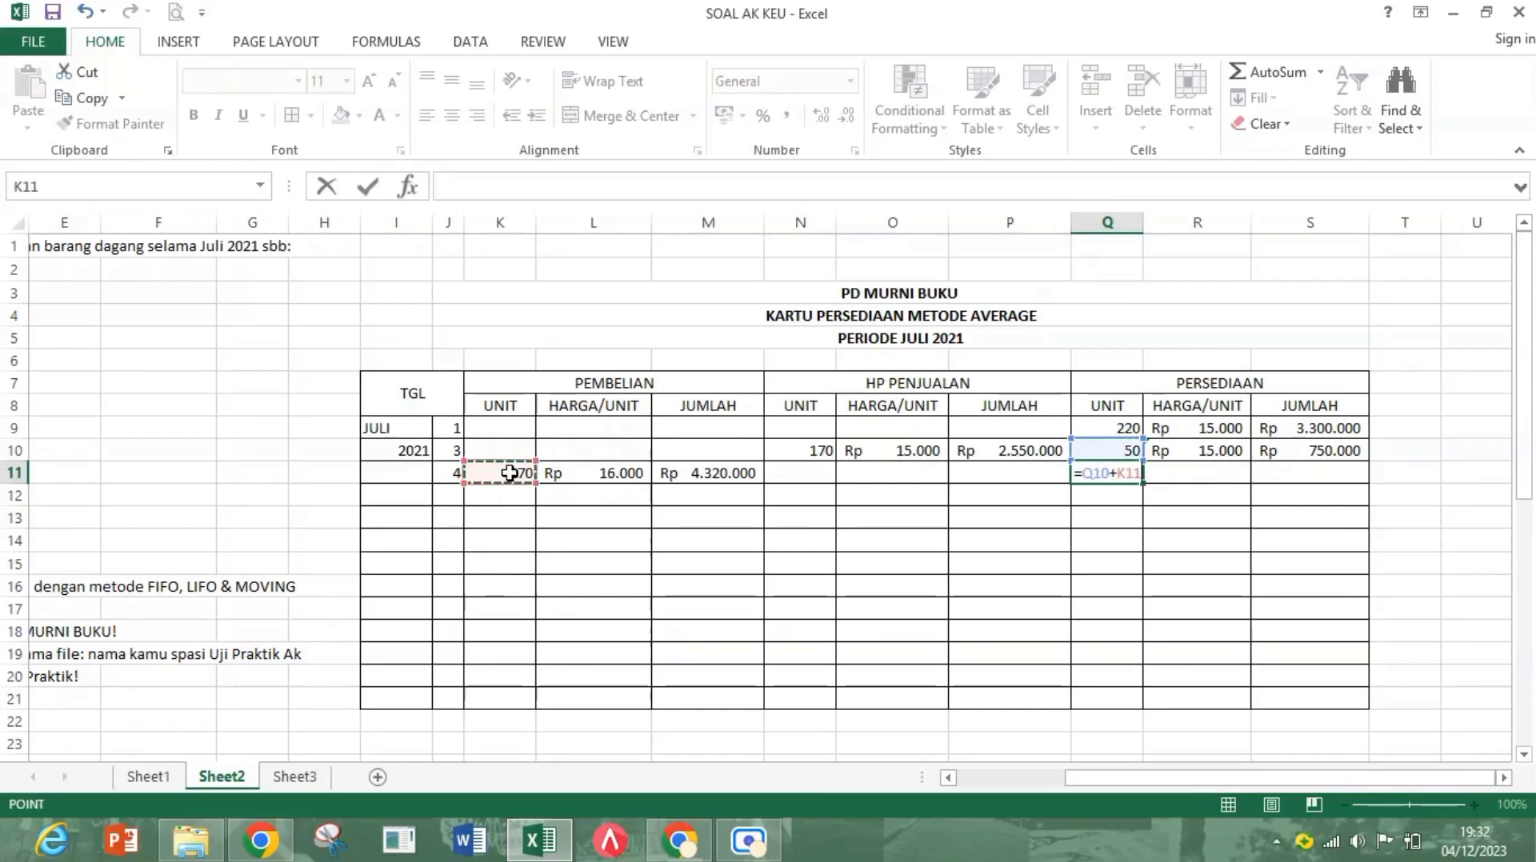
key(Return)
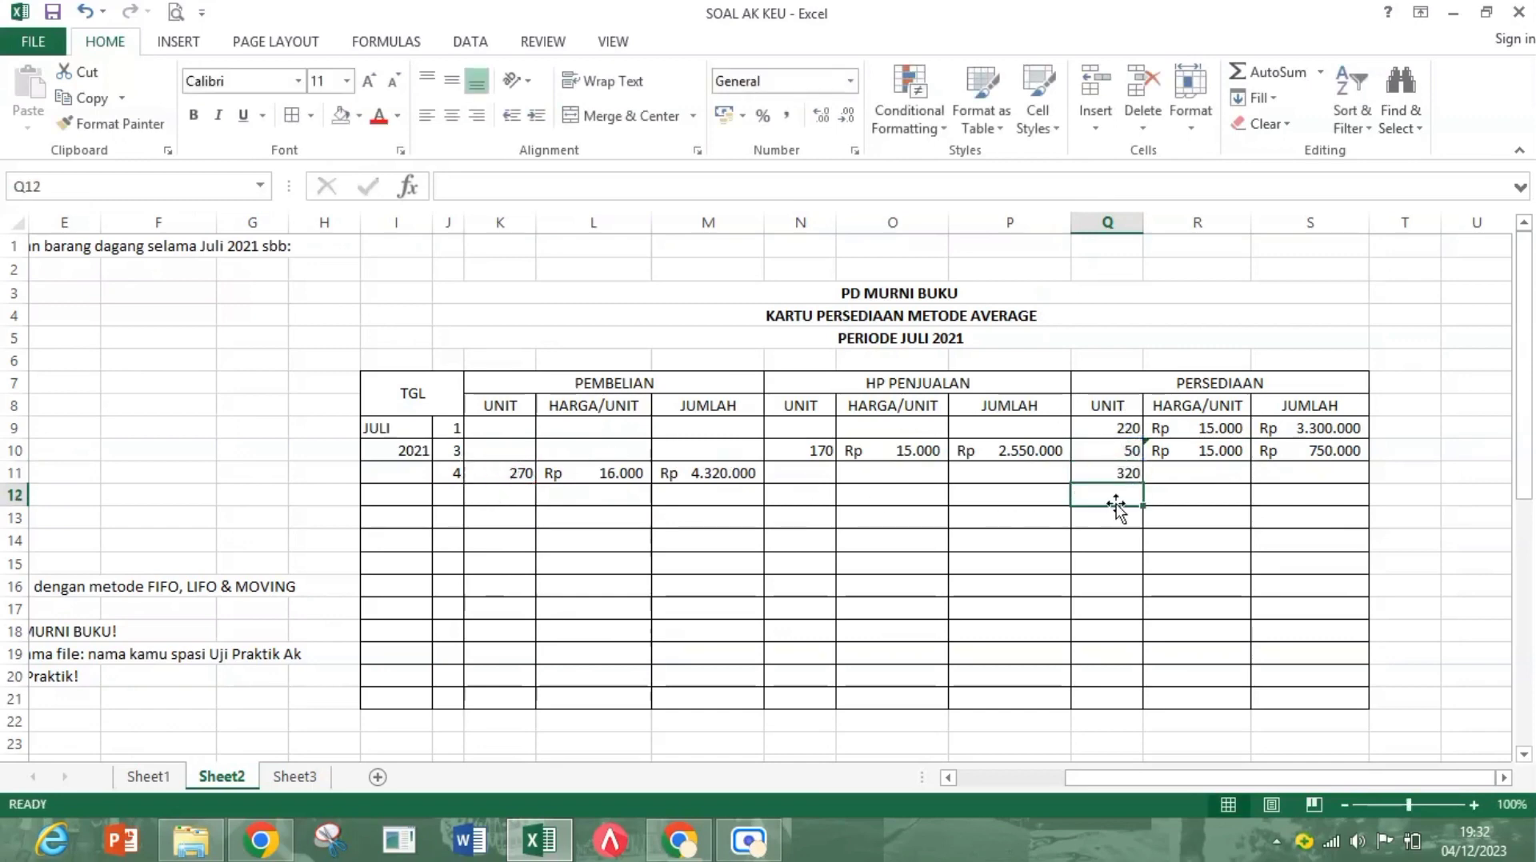
Step: Calculate the PERSEDIAAN JUMLAH after the purchase dated 4 in S11 with =S10+M11
click(1343, 474)
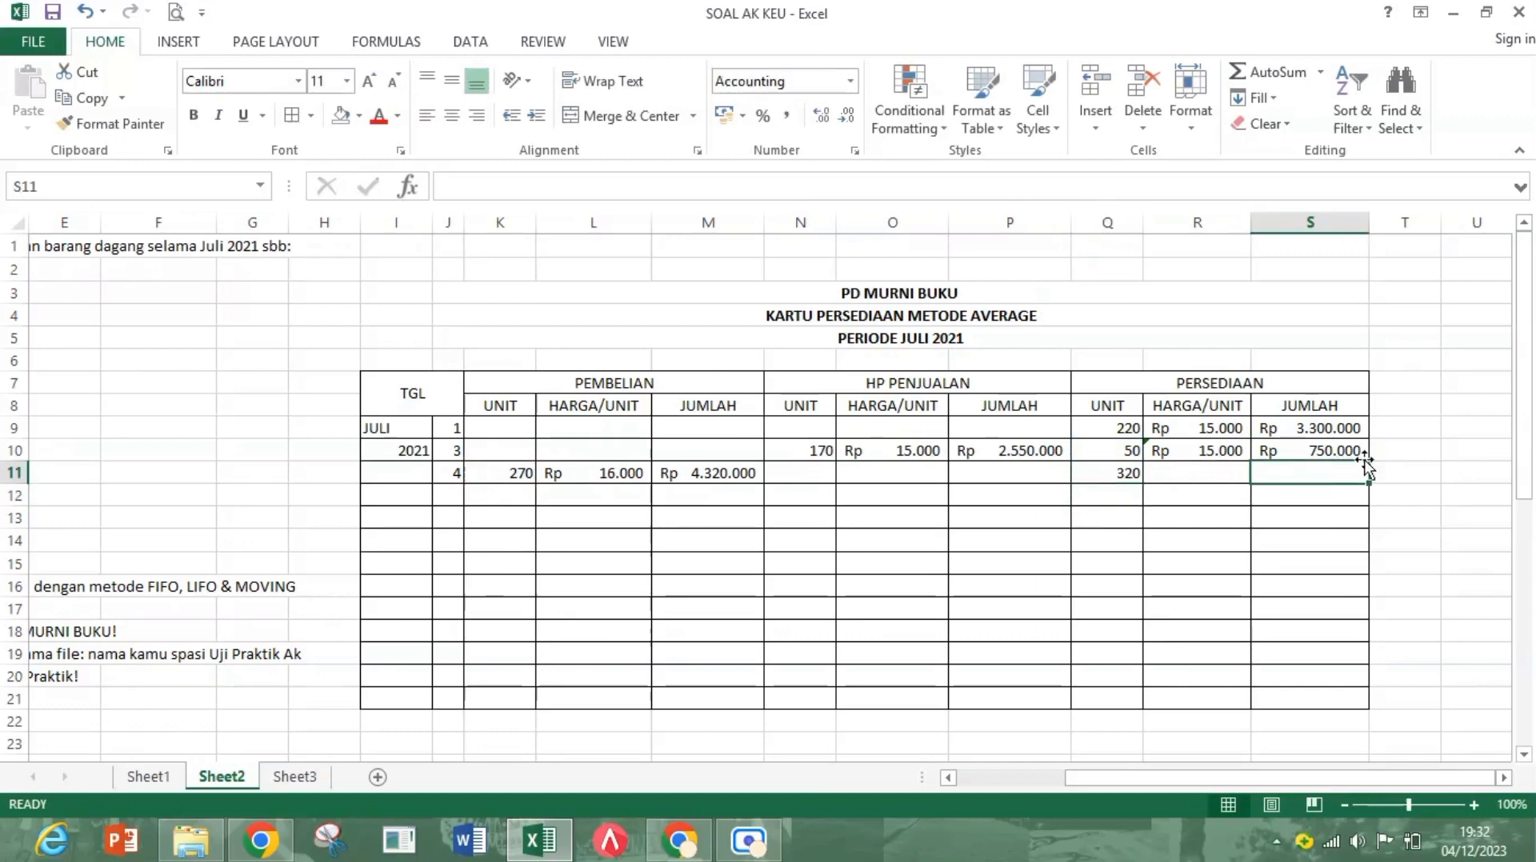
text(=)
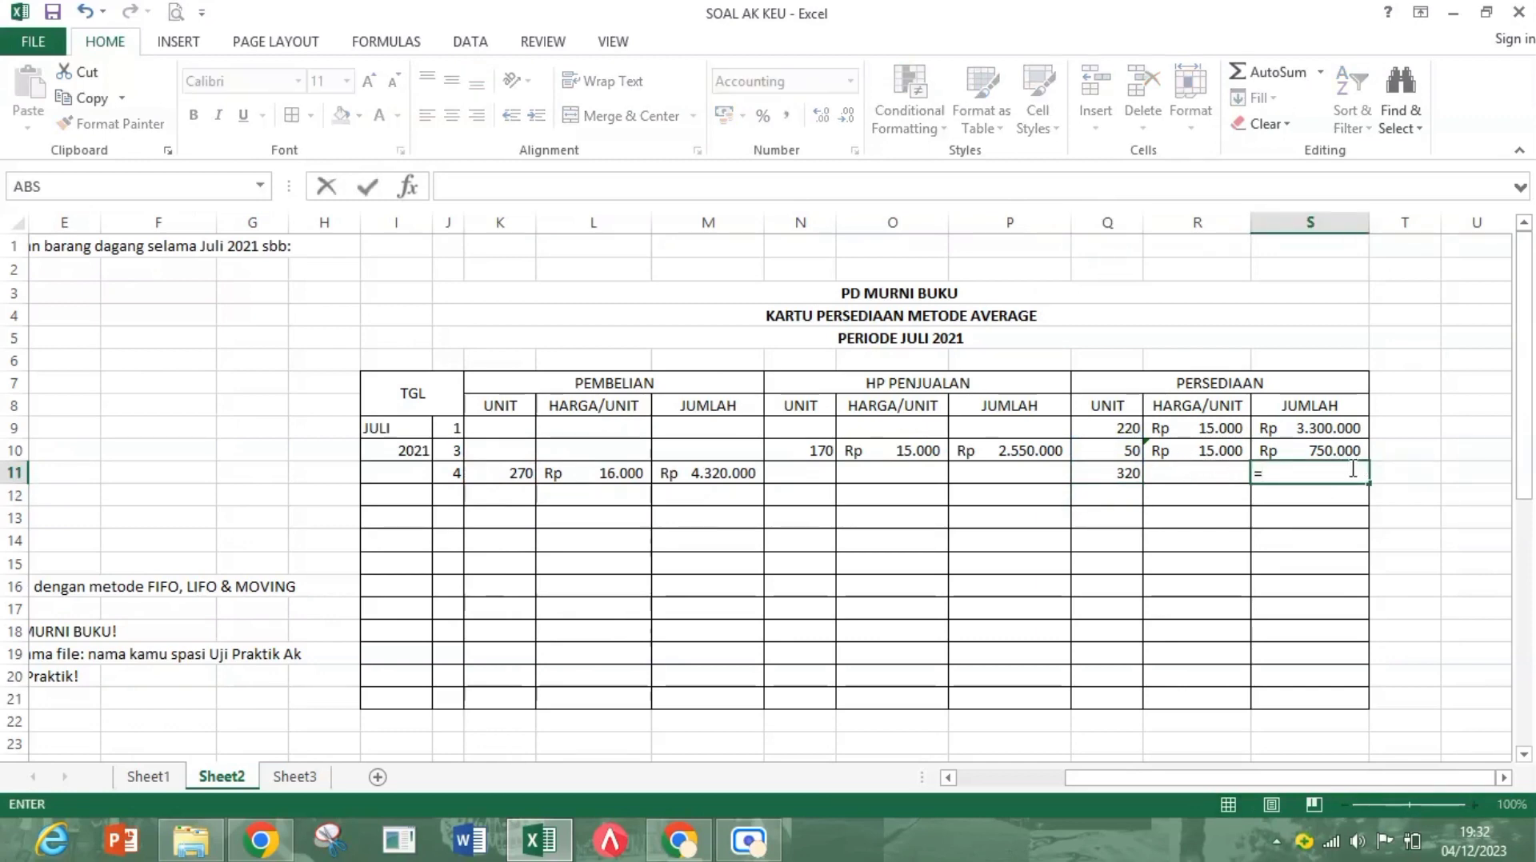
click(1346, 450)
text(+)
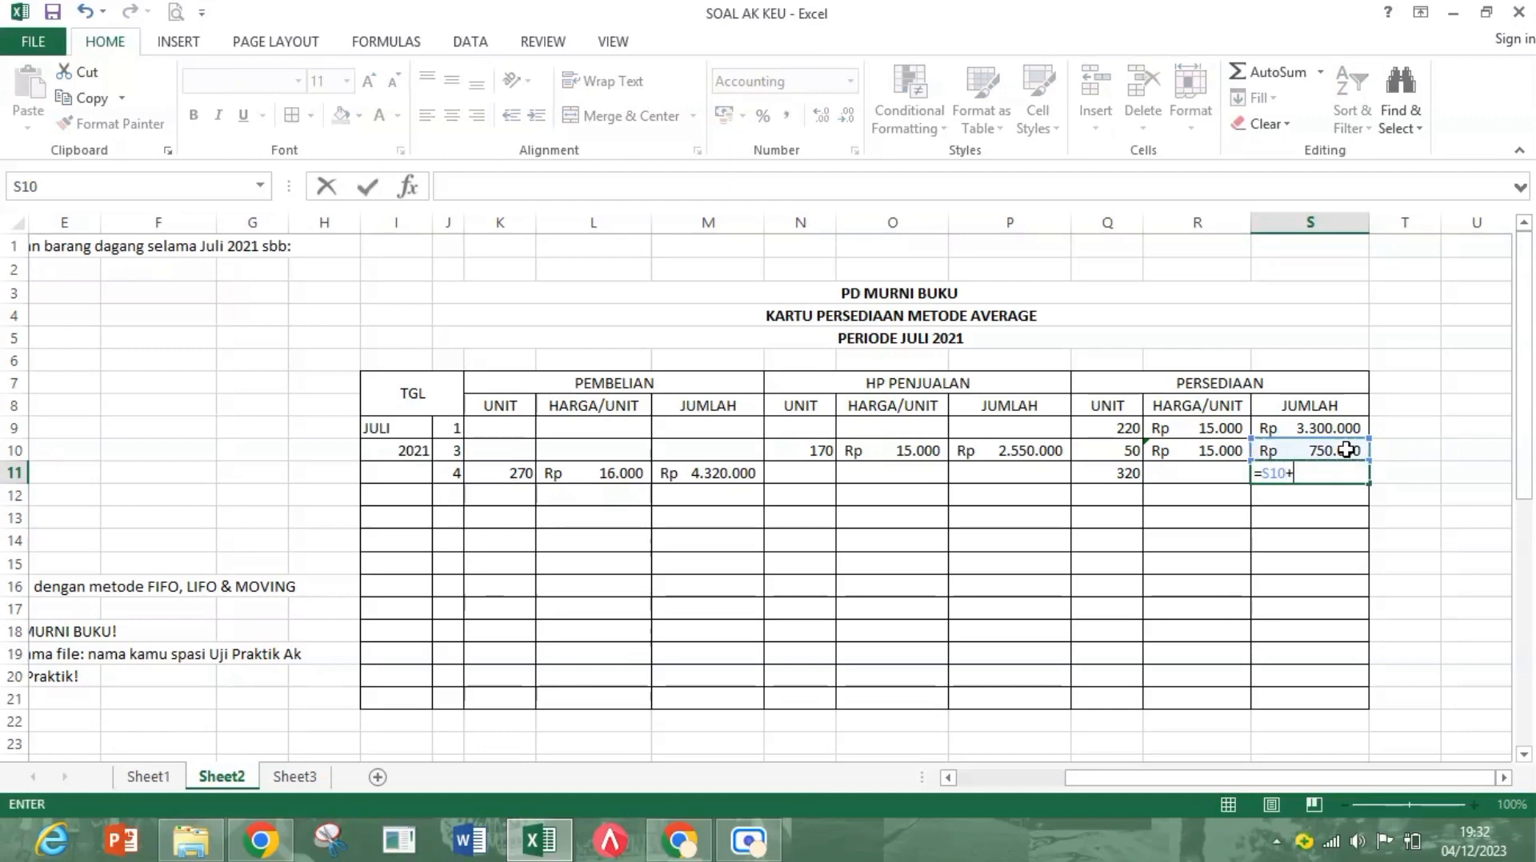
click(701, 474)
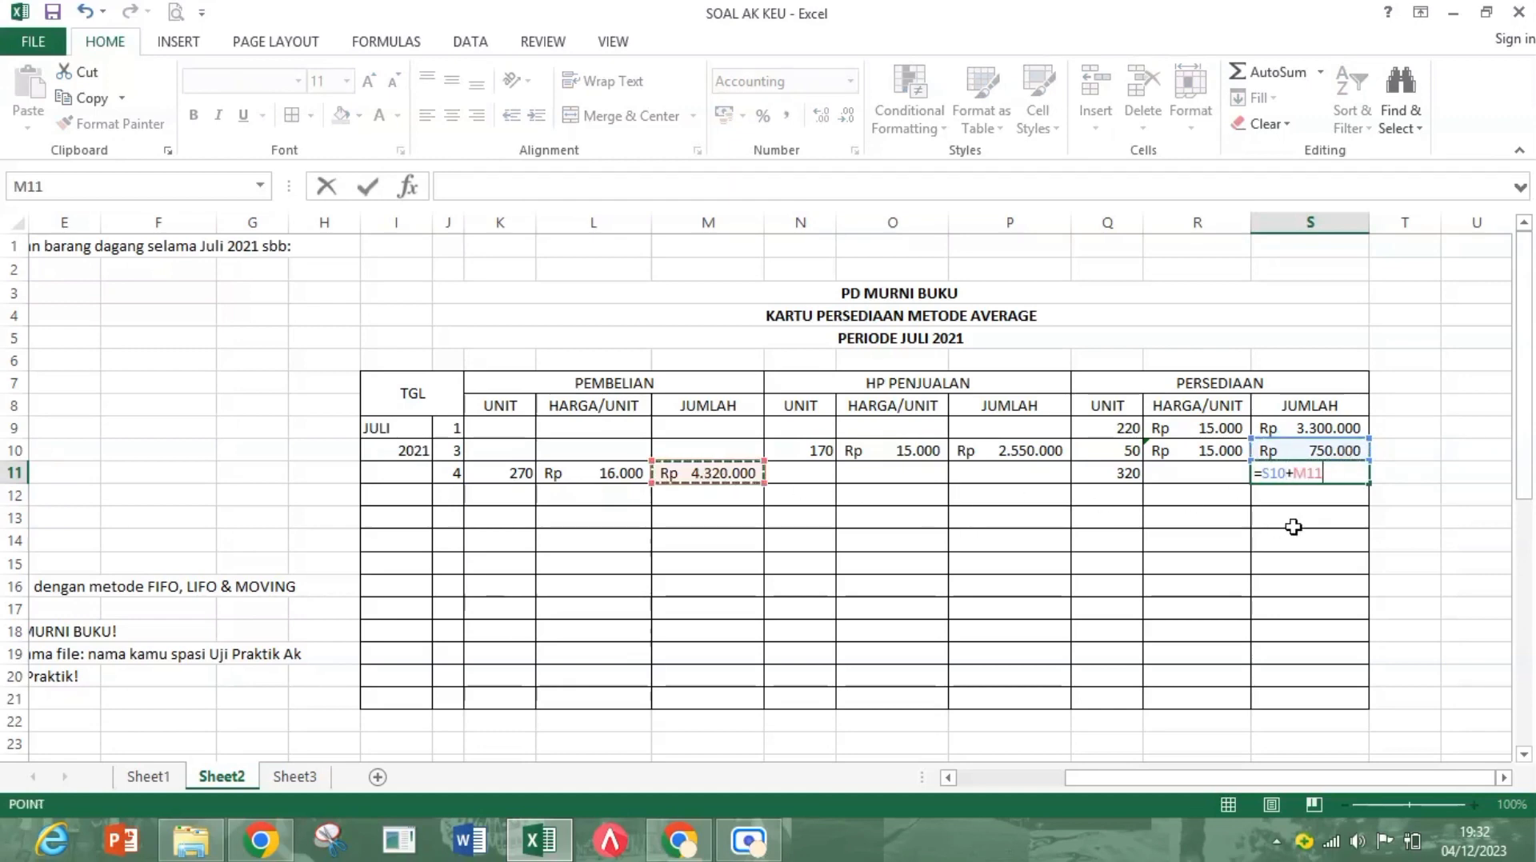
key(Return)
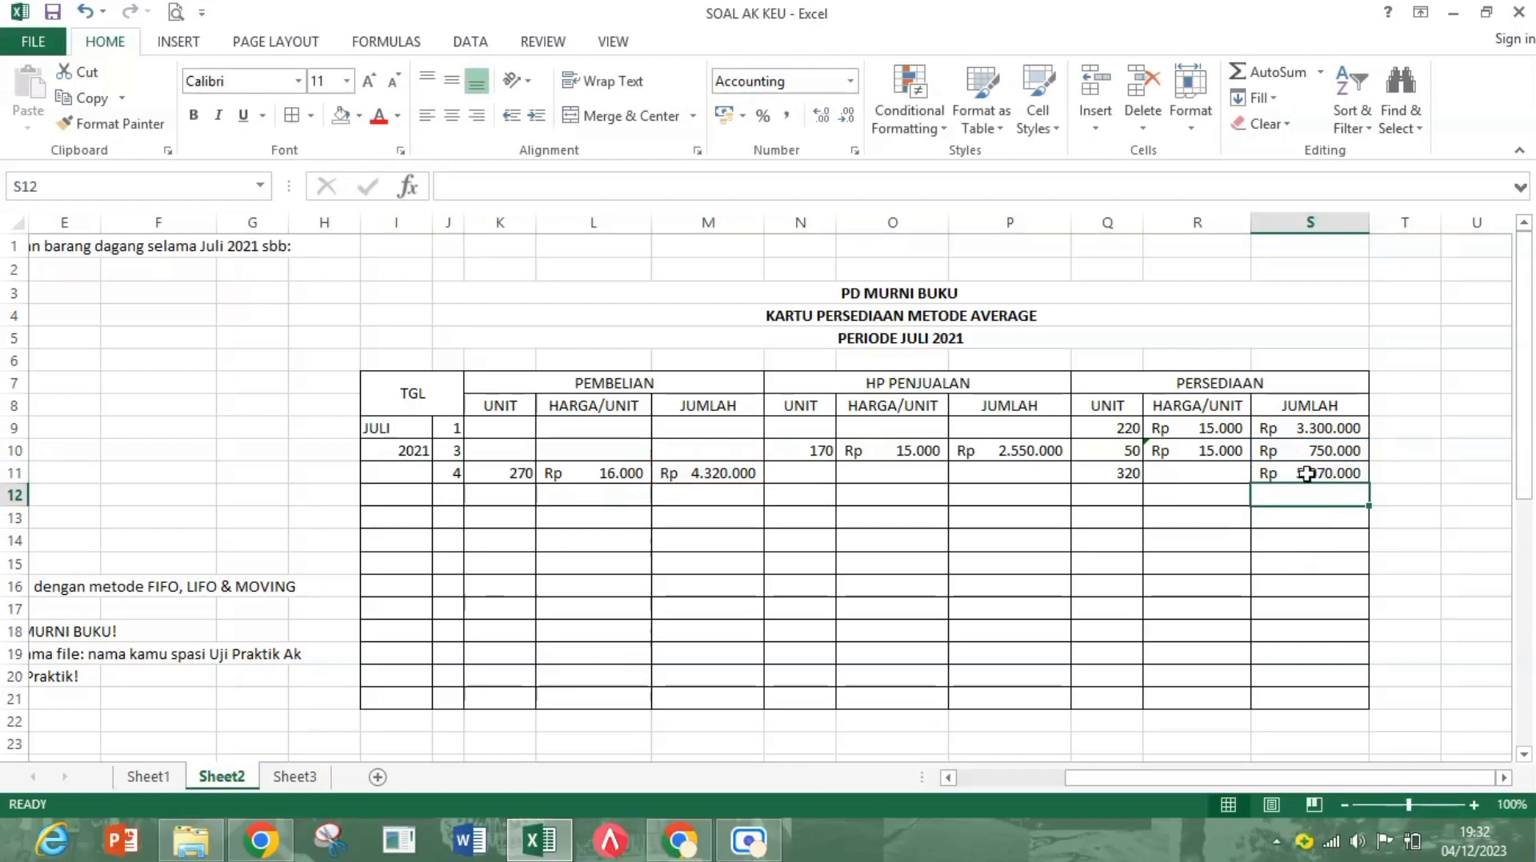
Step: Calculate the PERSEDIAAN average unit price after the purchase dated 4 in R11 with =S11/Q11
click(1224, 475)
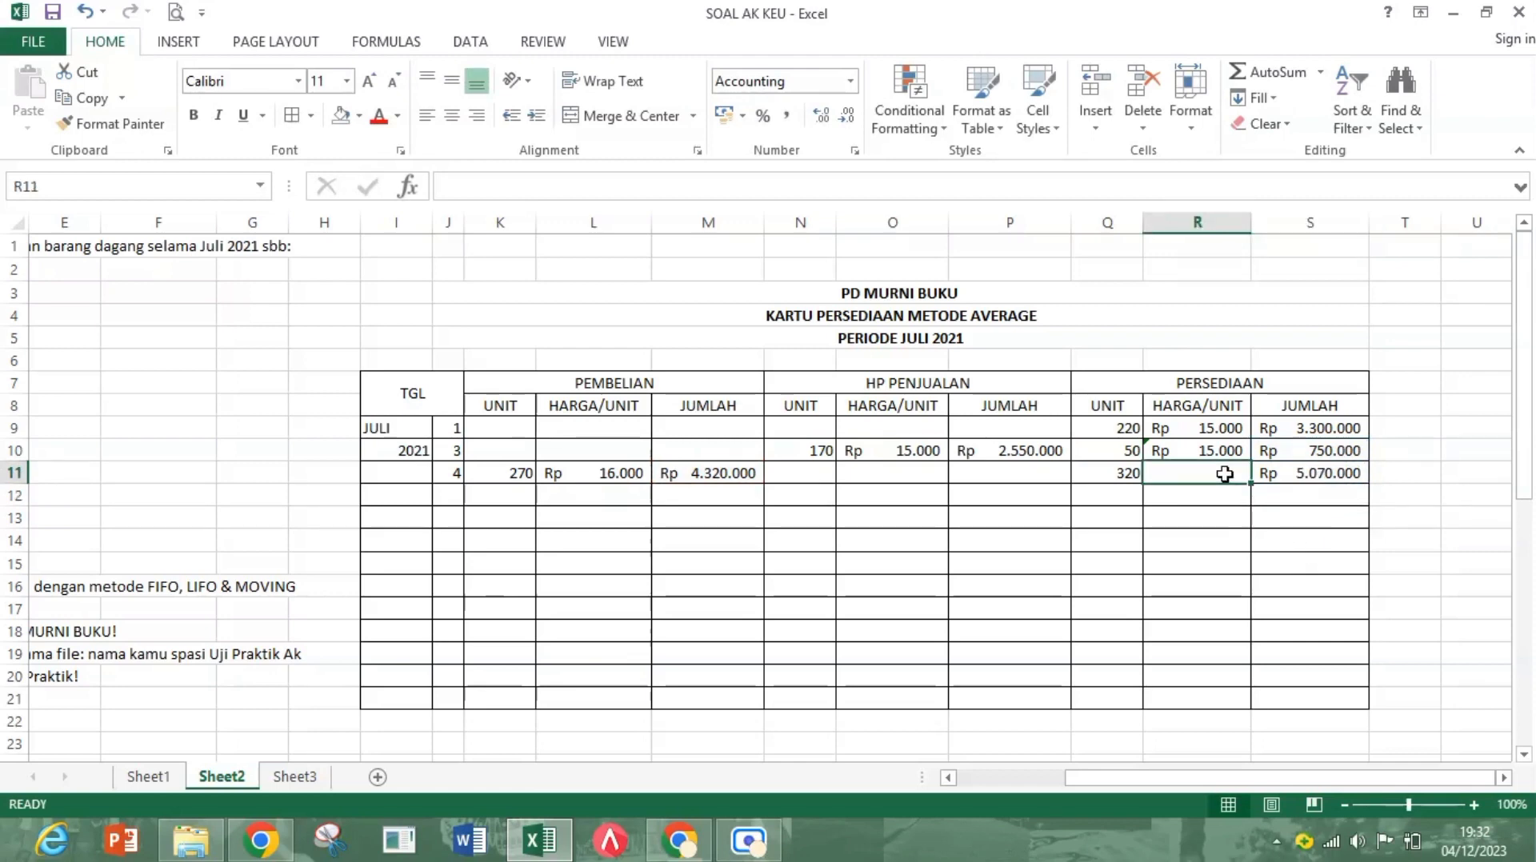
text(=)
click(1314, 477)
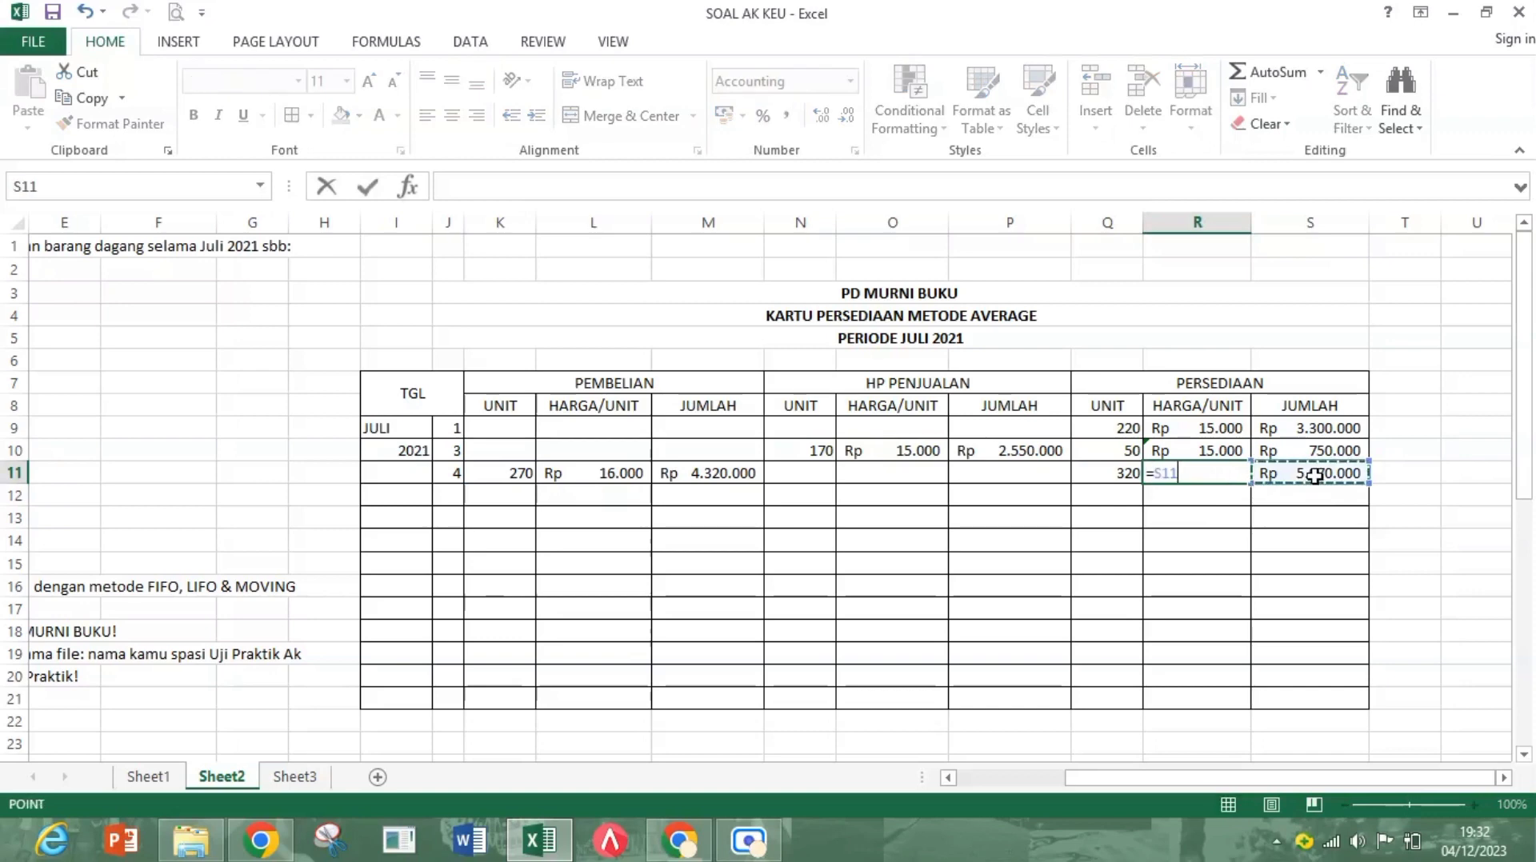
text(/)
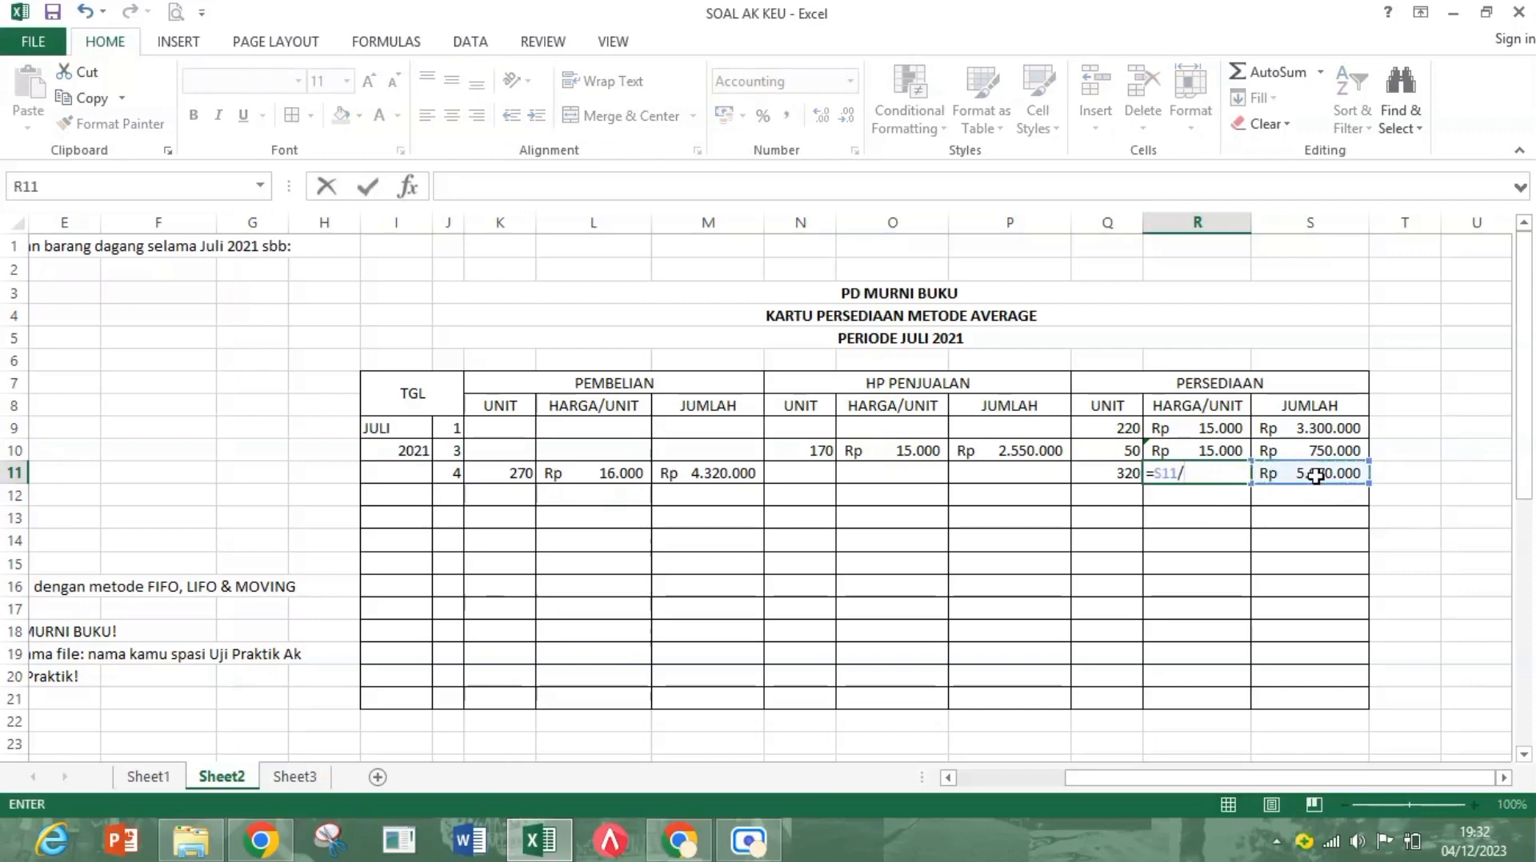
click(1120, 472)
key(Return)
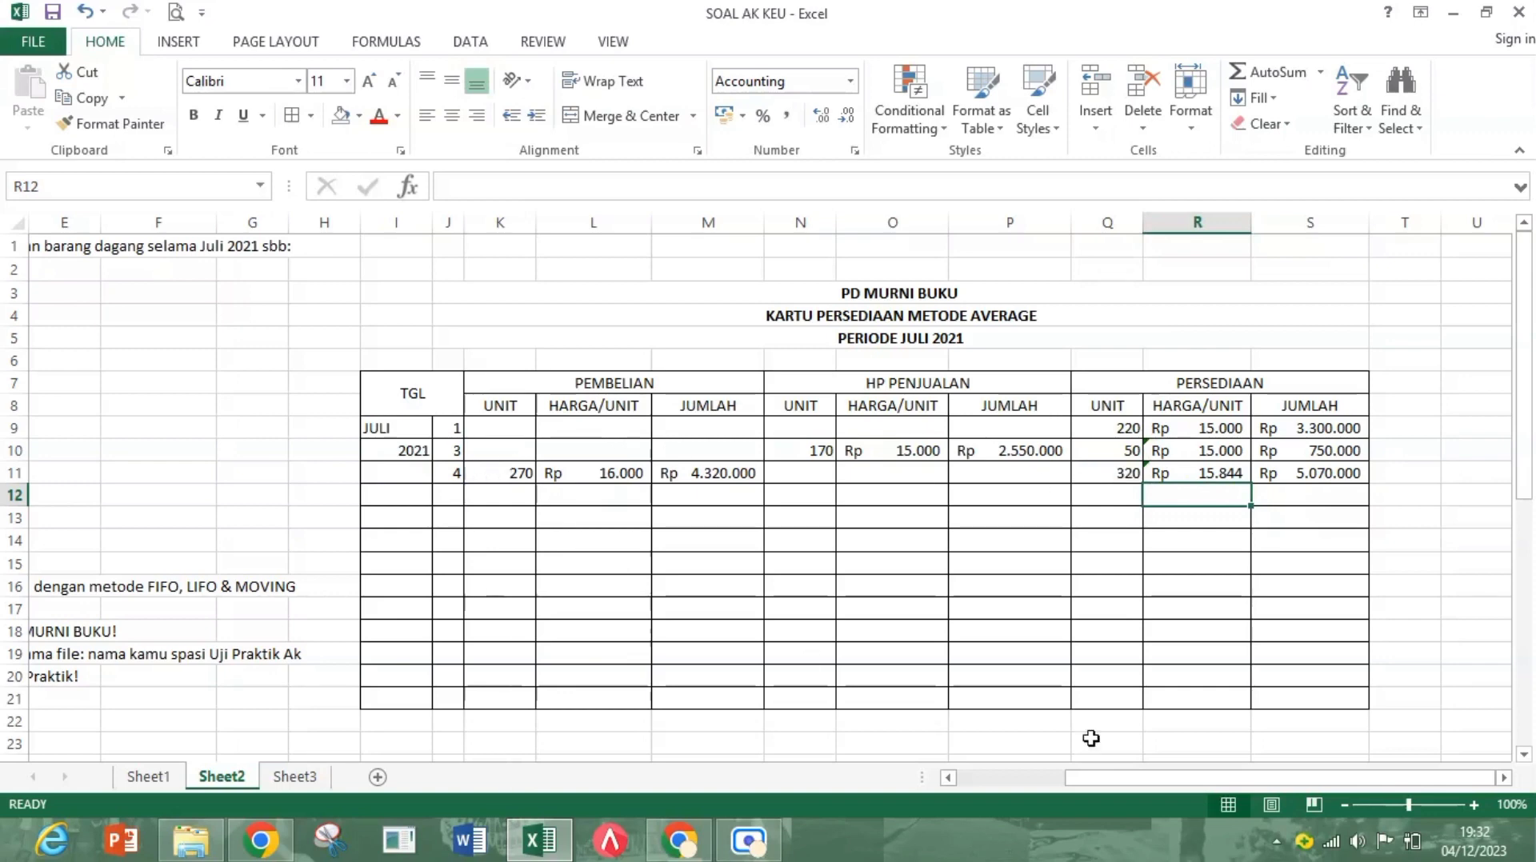
Step: Record the sale dated 6 in row 12 with 270 units under HP PENJUALAN
click(1027, 778)
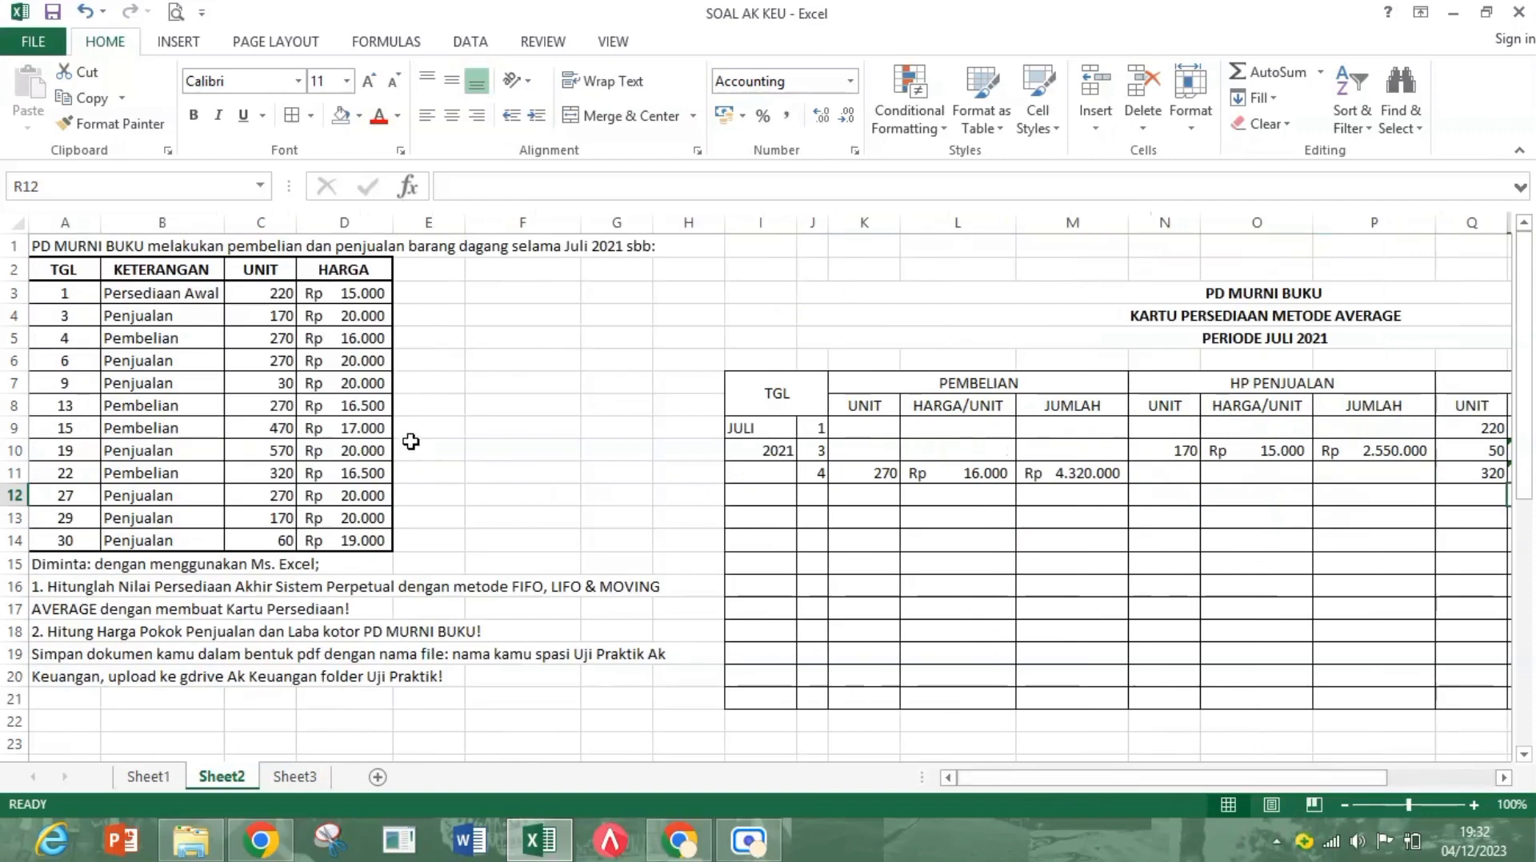
click(87, 361)
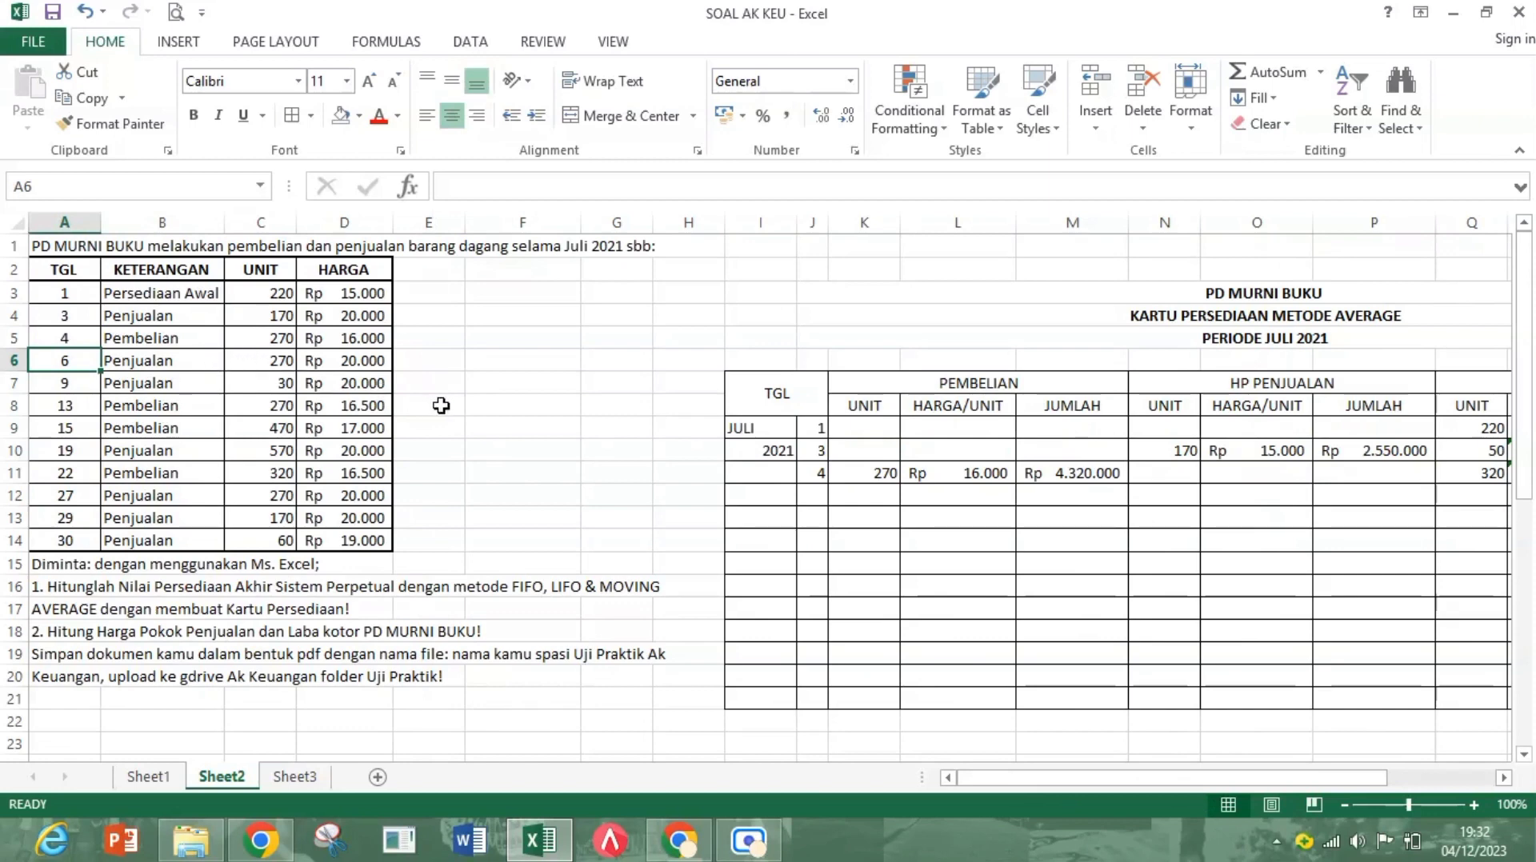
click(806, 489)
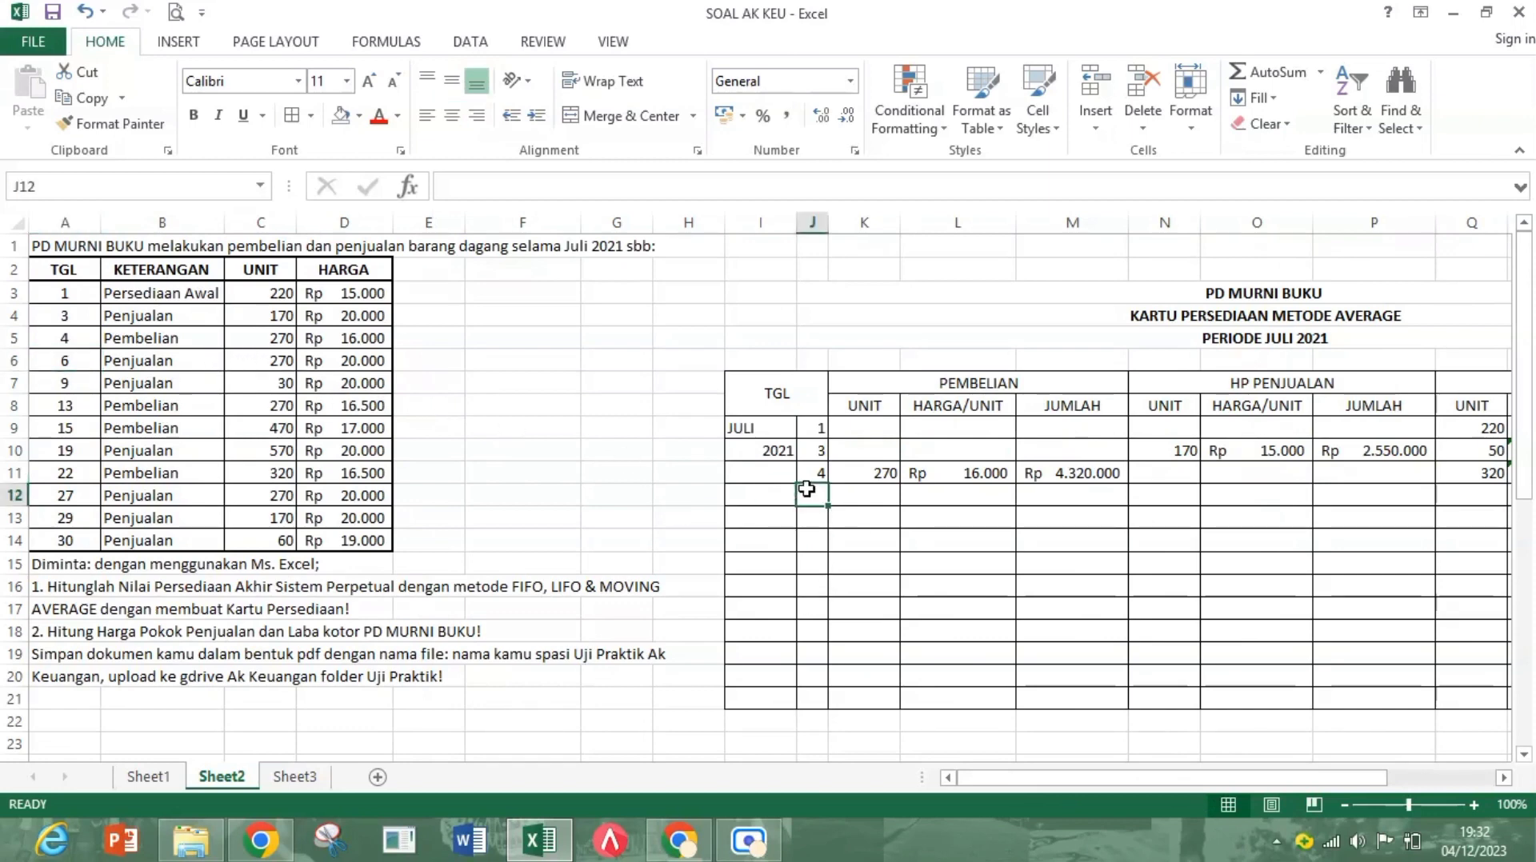
text(6)
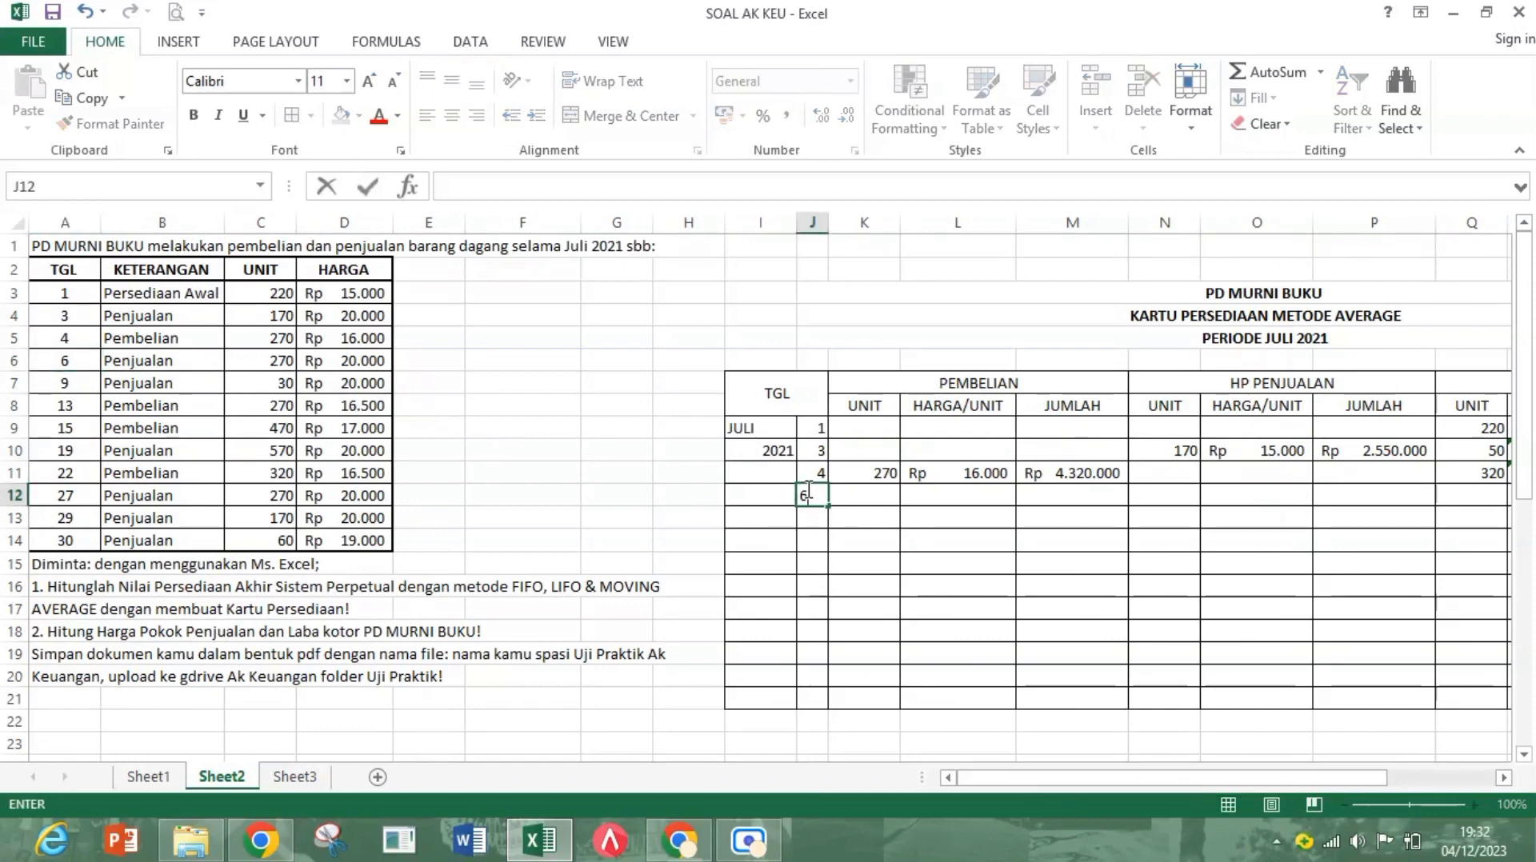
click(1180, 495)
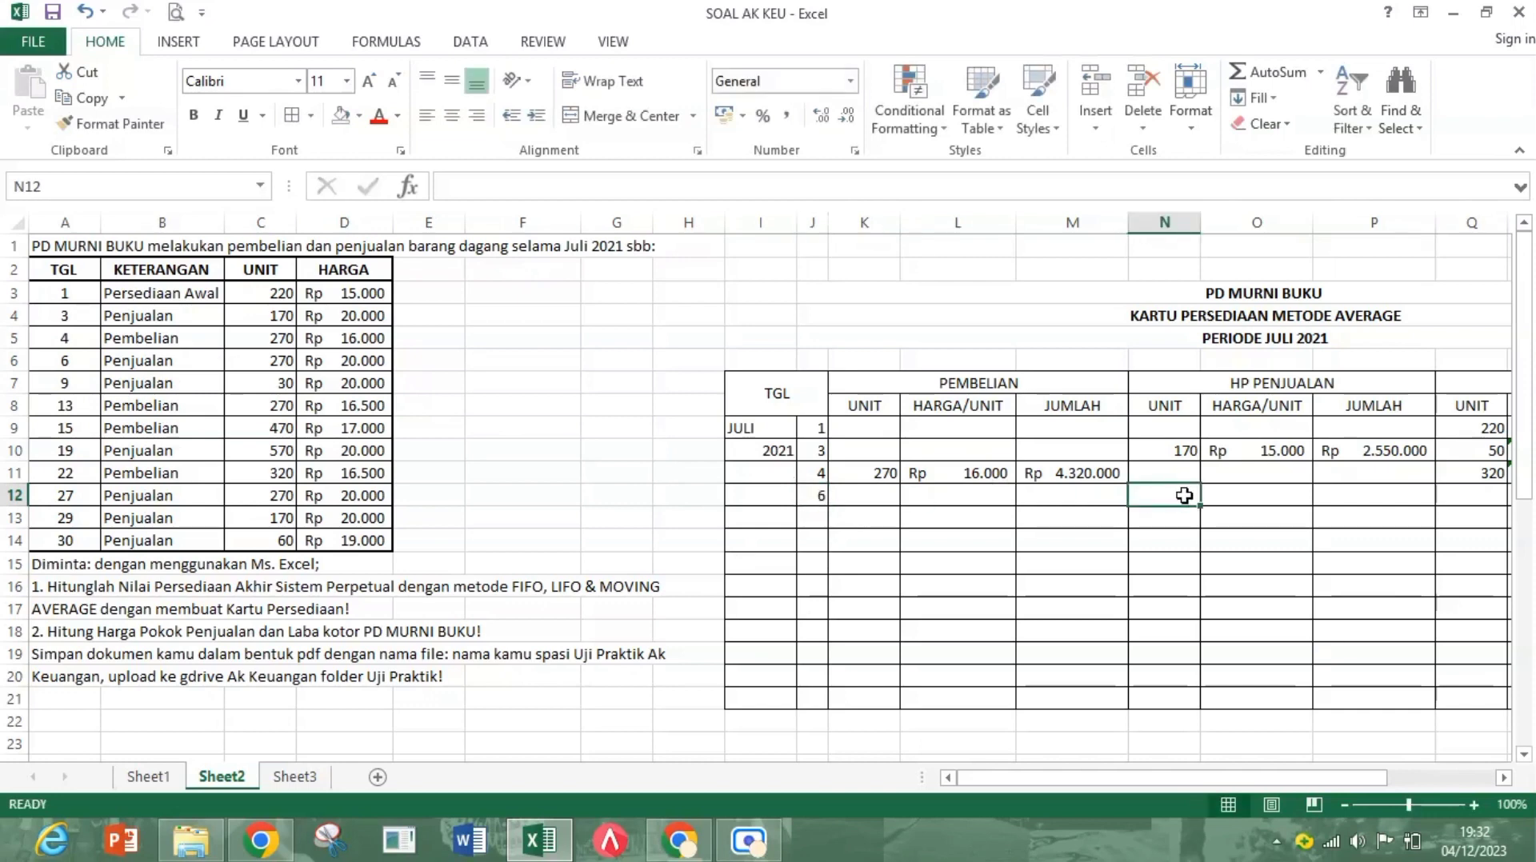
text(2)
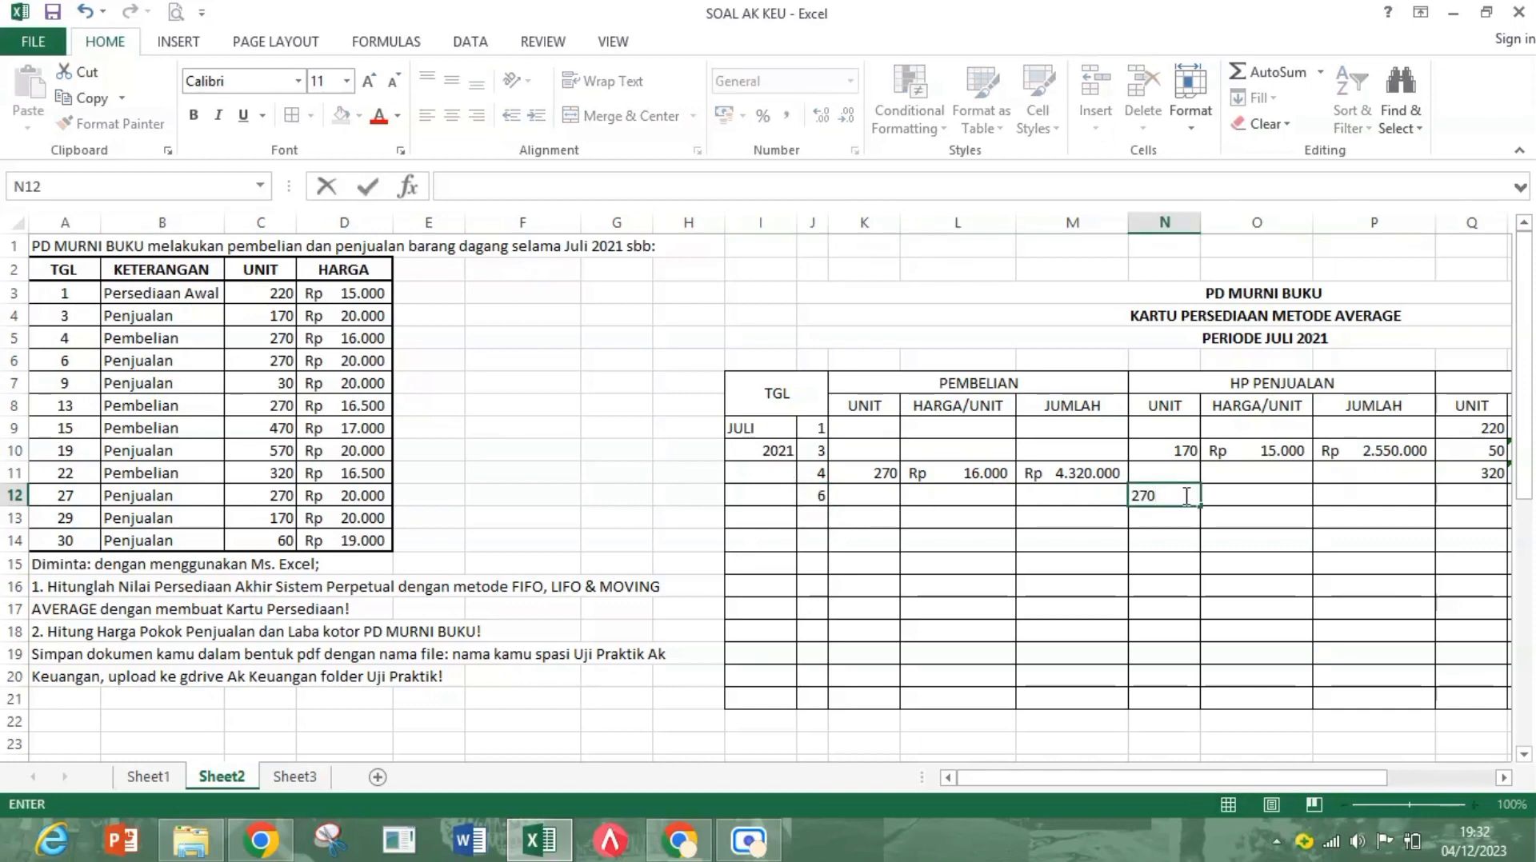
text(70)
key(Tab)
Step: Set the HP PENJUALAN unit price for the sale dated 6 in O12 to the latest average price with =R11
drag(1386, 780, 1466, 781)
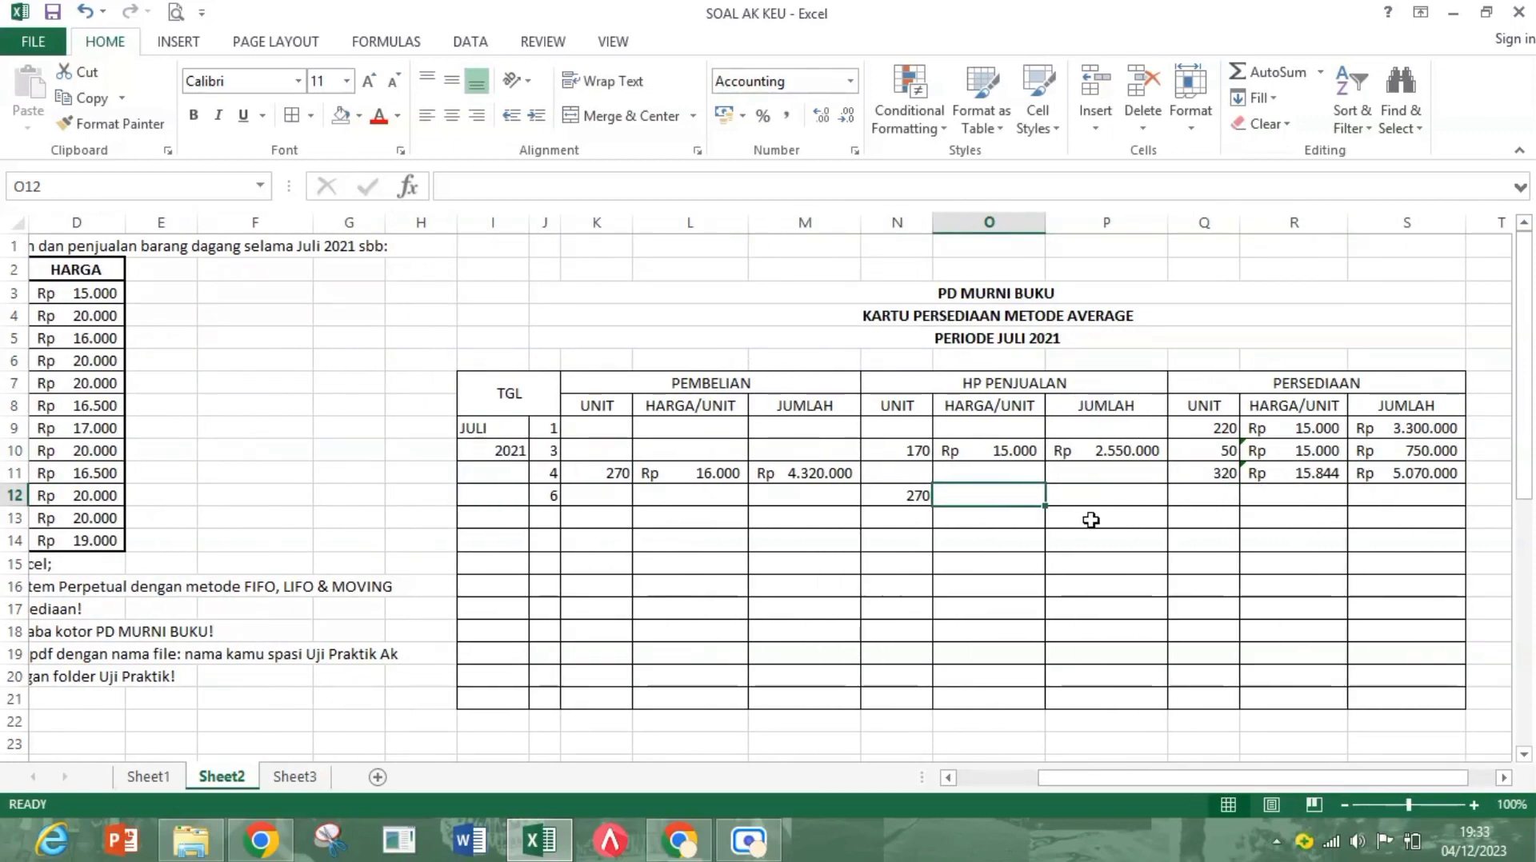
text(=)
click(1279, 473)
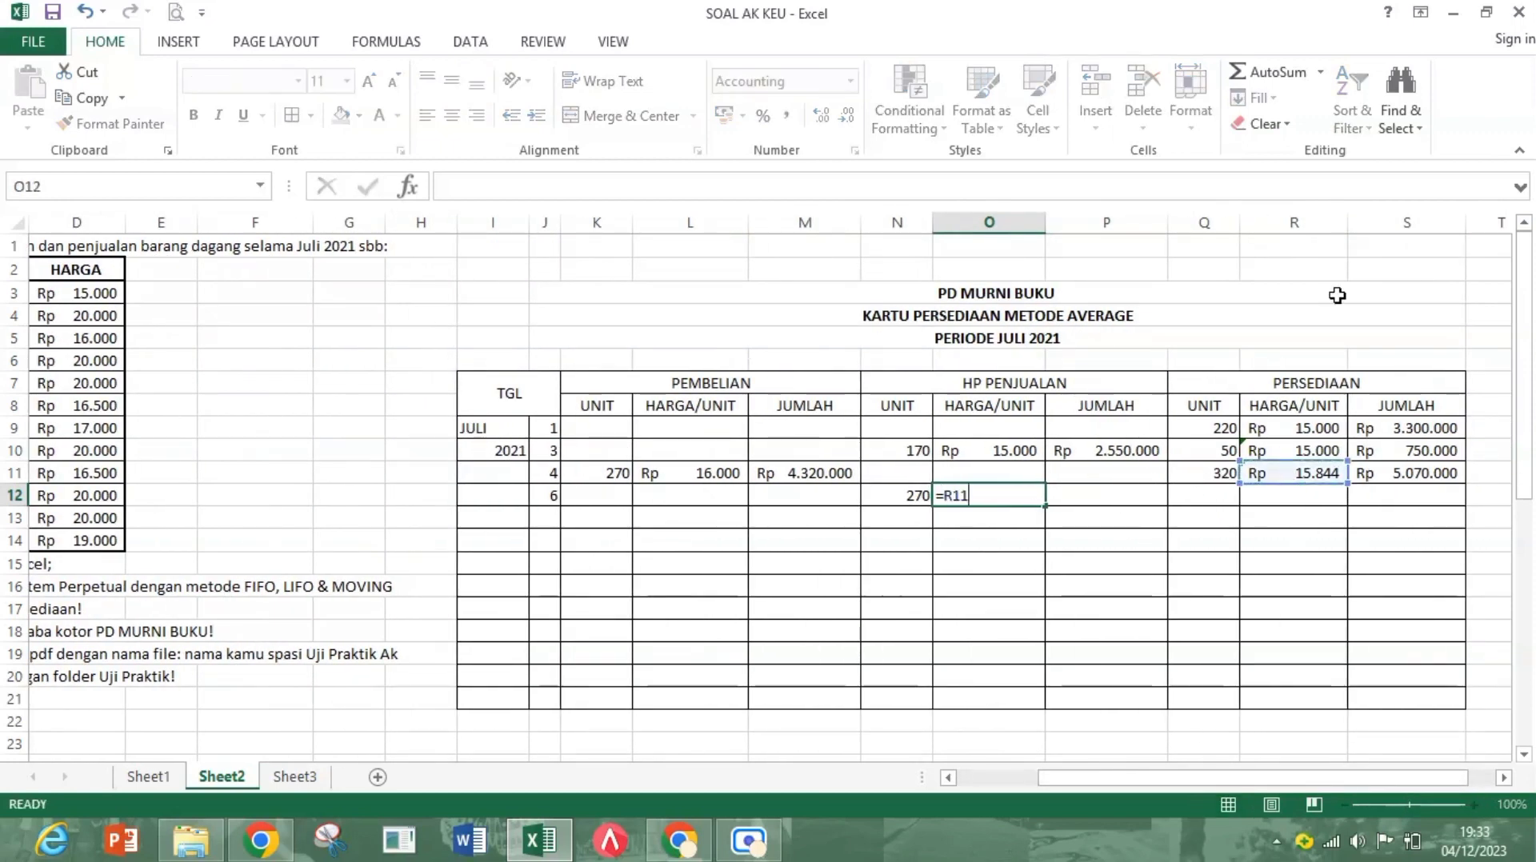
key(Return)
Step: Calculate the HP PENJUALAN JUMLAH for the sale dated 6 in P12 with =N12*O12
click(1160, 490)
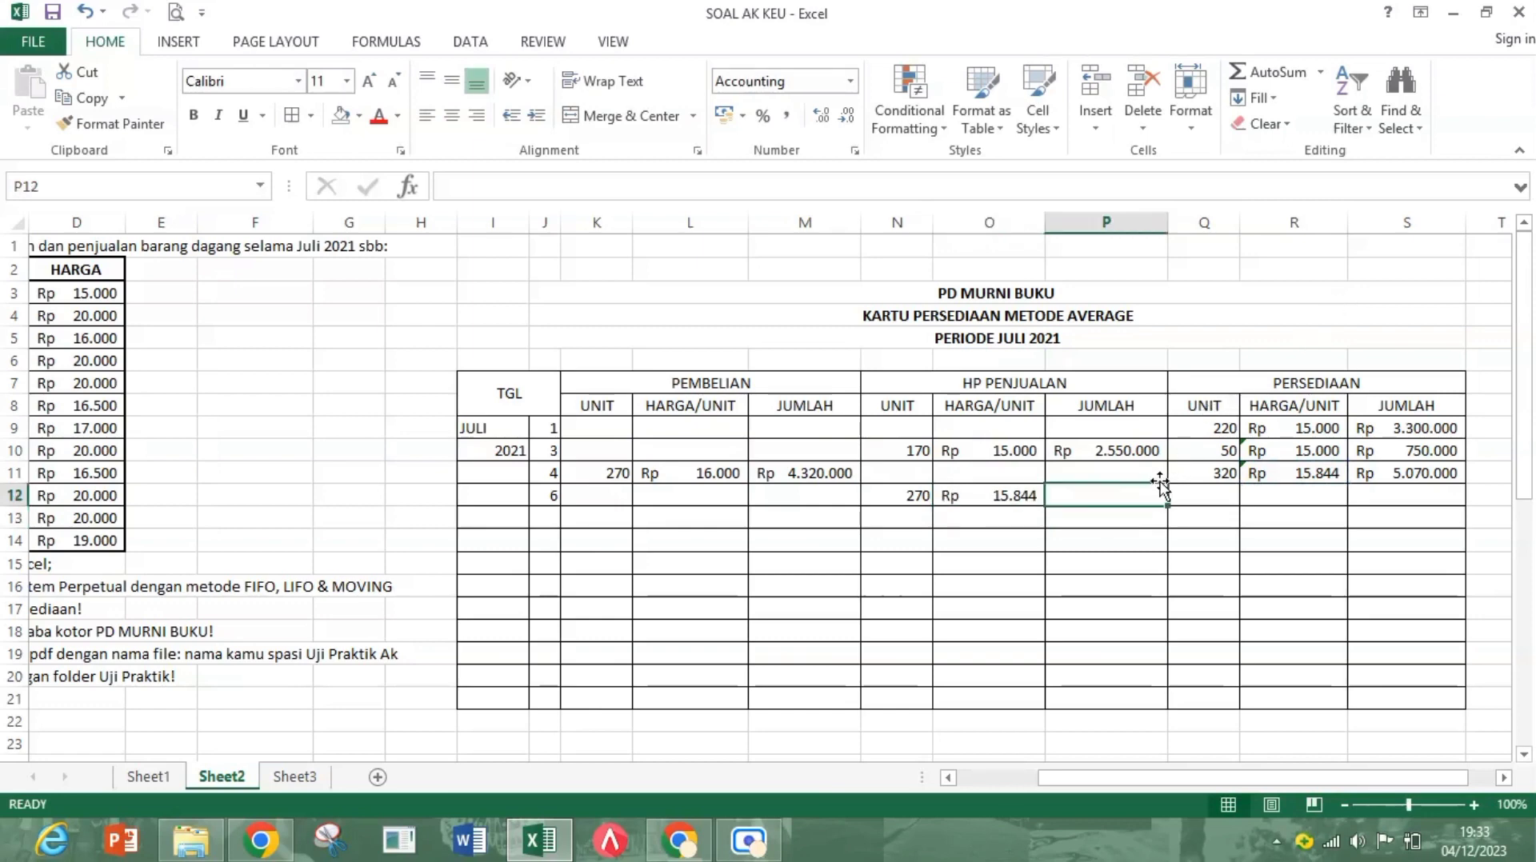
text(+)
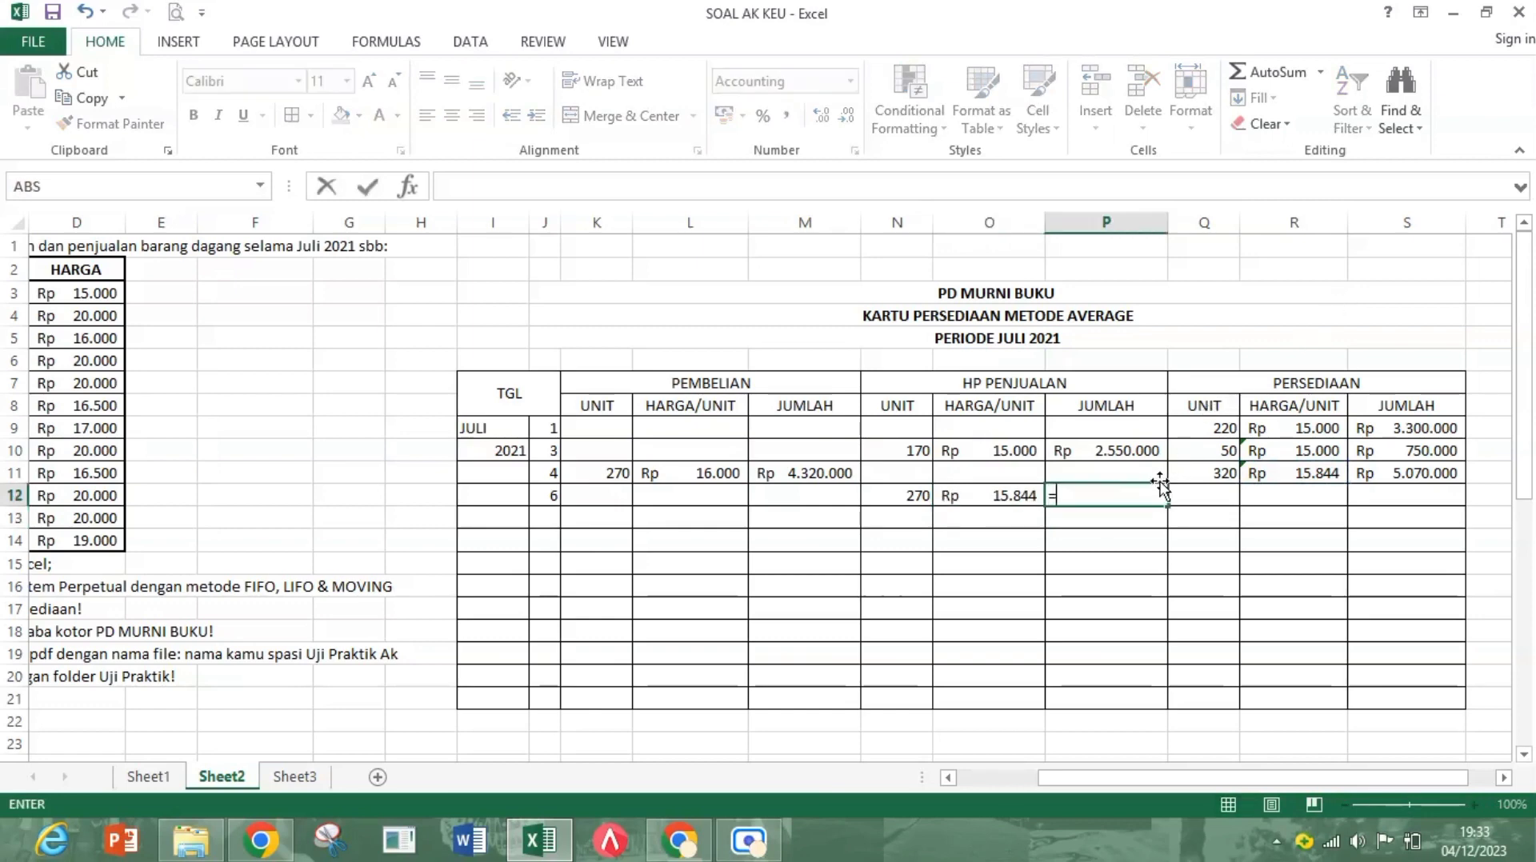
key(BackSpace)
text(=)
click(882, 497)
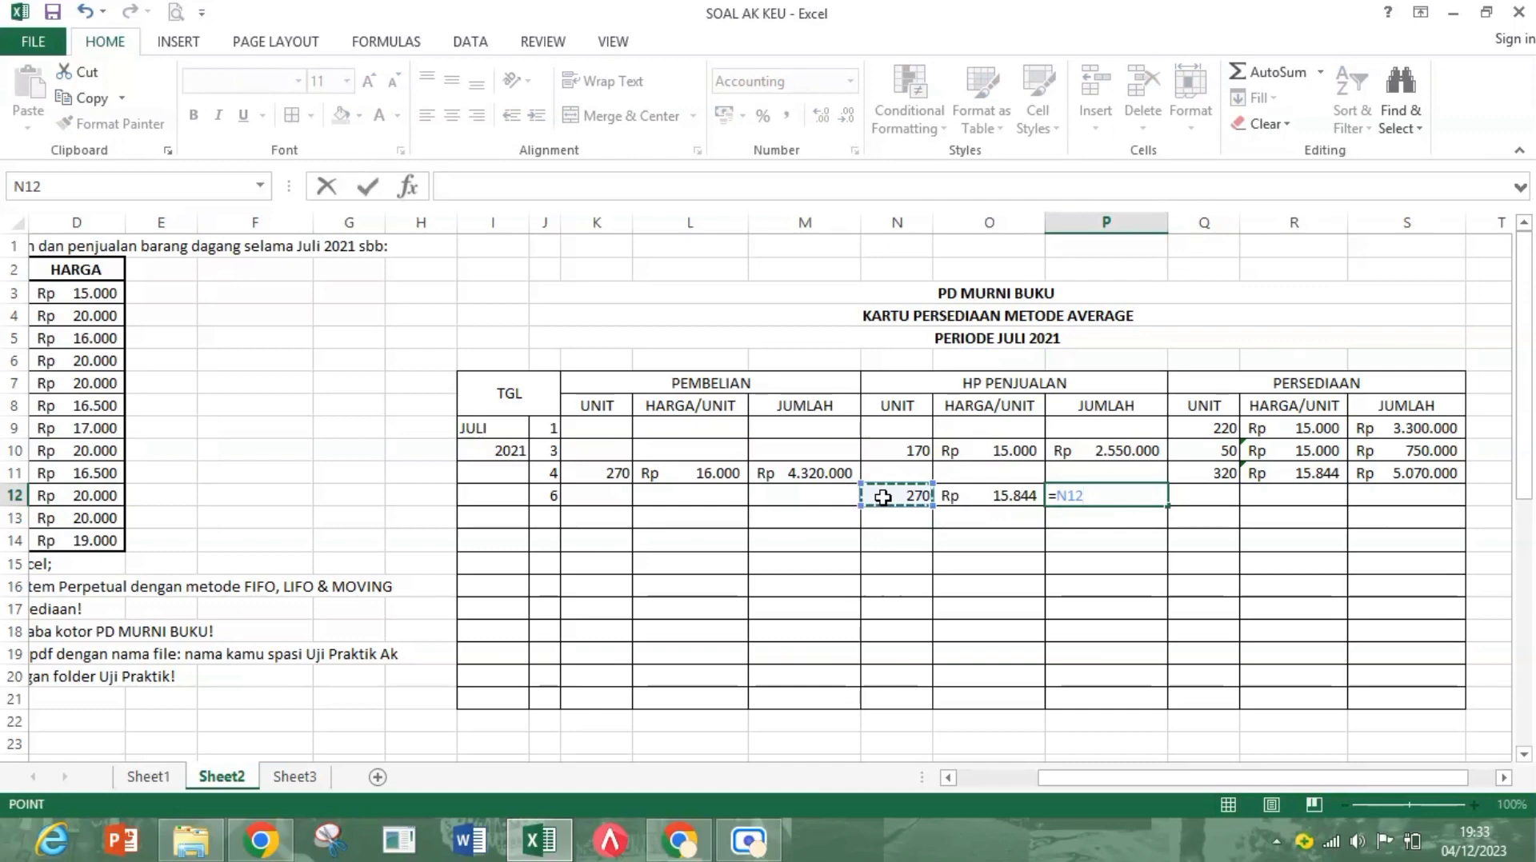
text(*)
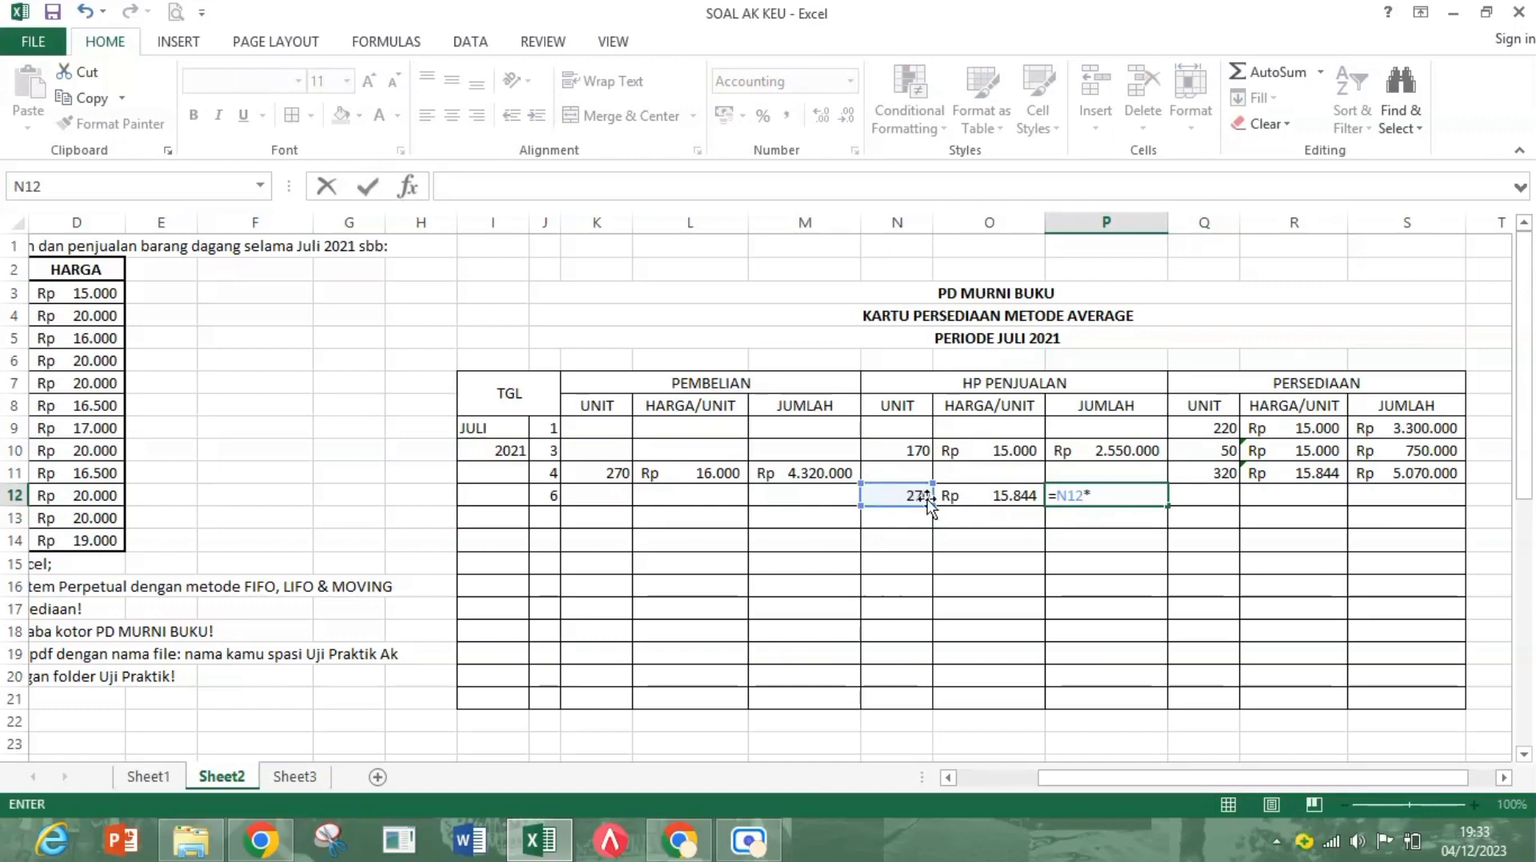
click(1010, 494)
key(Return)
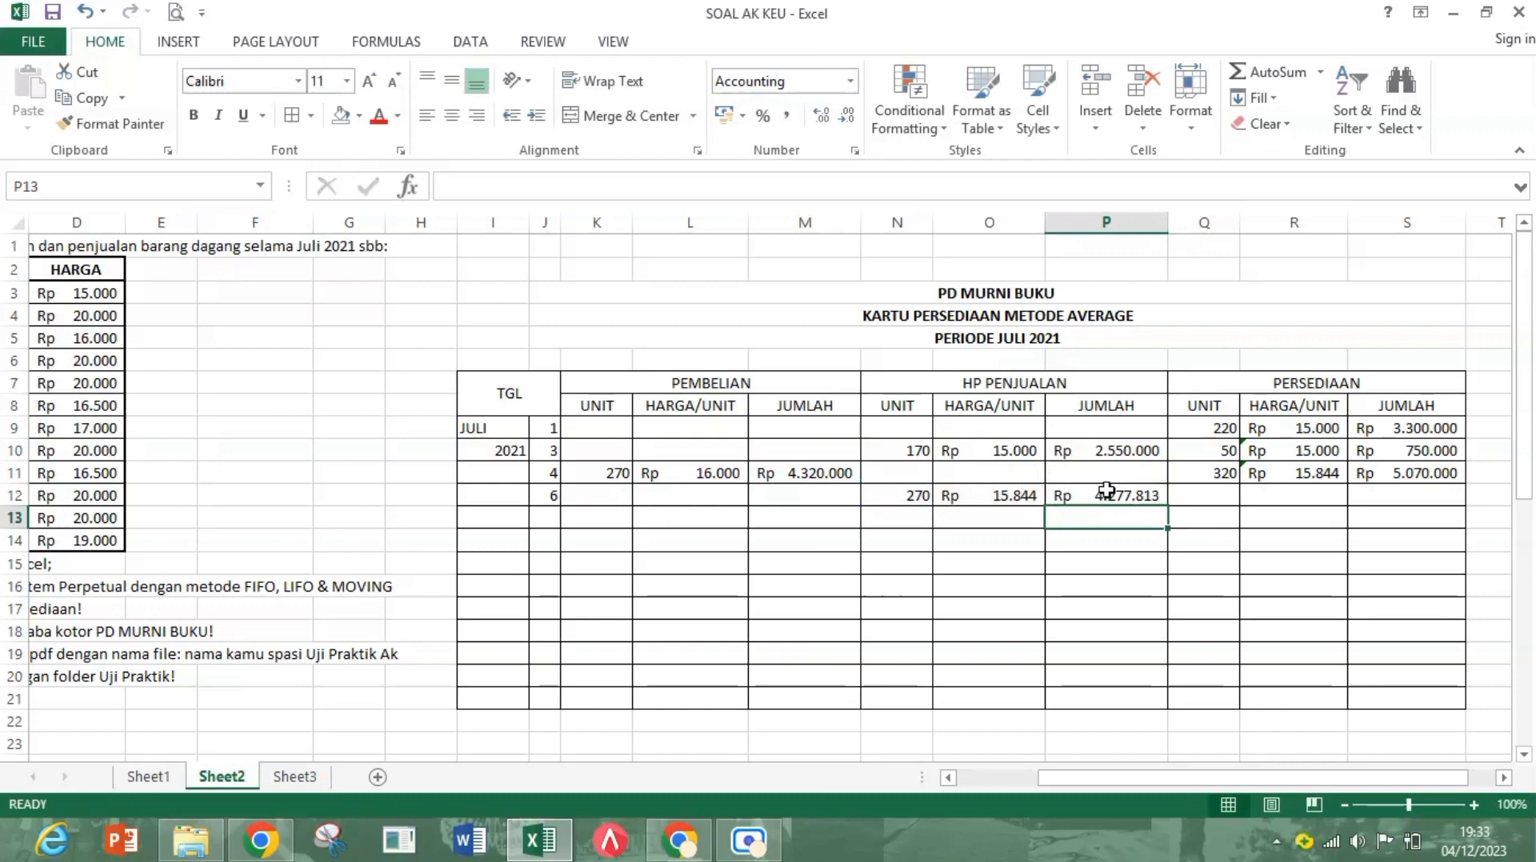
Step: Calculate the PERSEDIAAN units remaining after the sale dated 6 in Q12 with =Q11-N12
click(1404, 495)
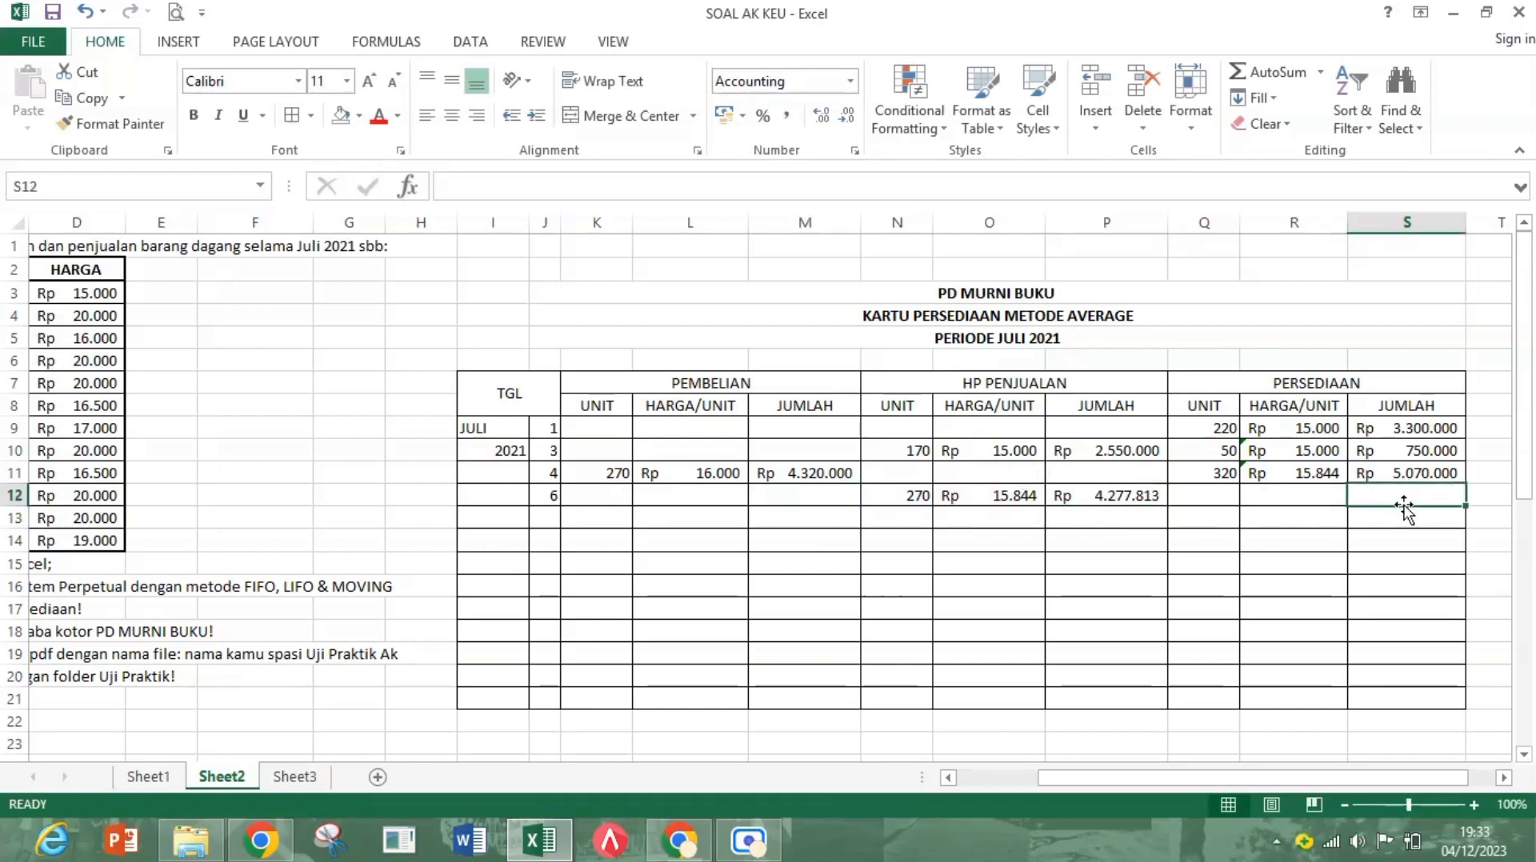
click(1190, 504)
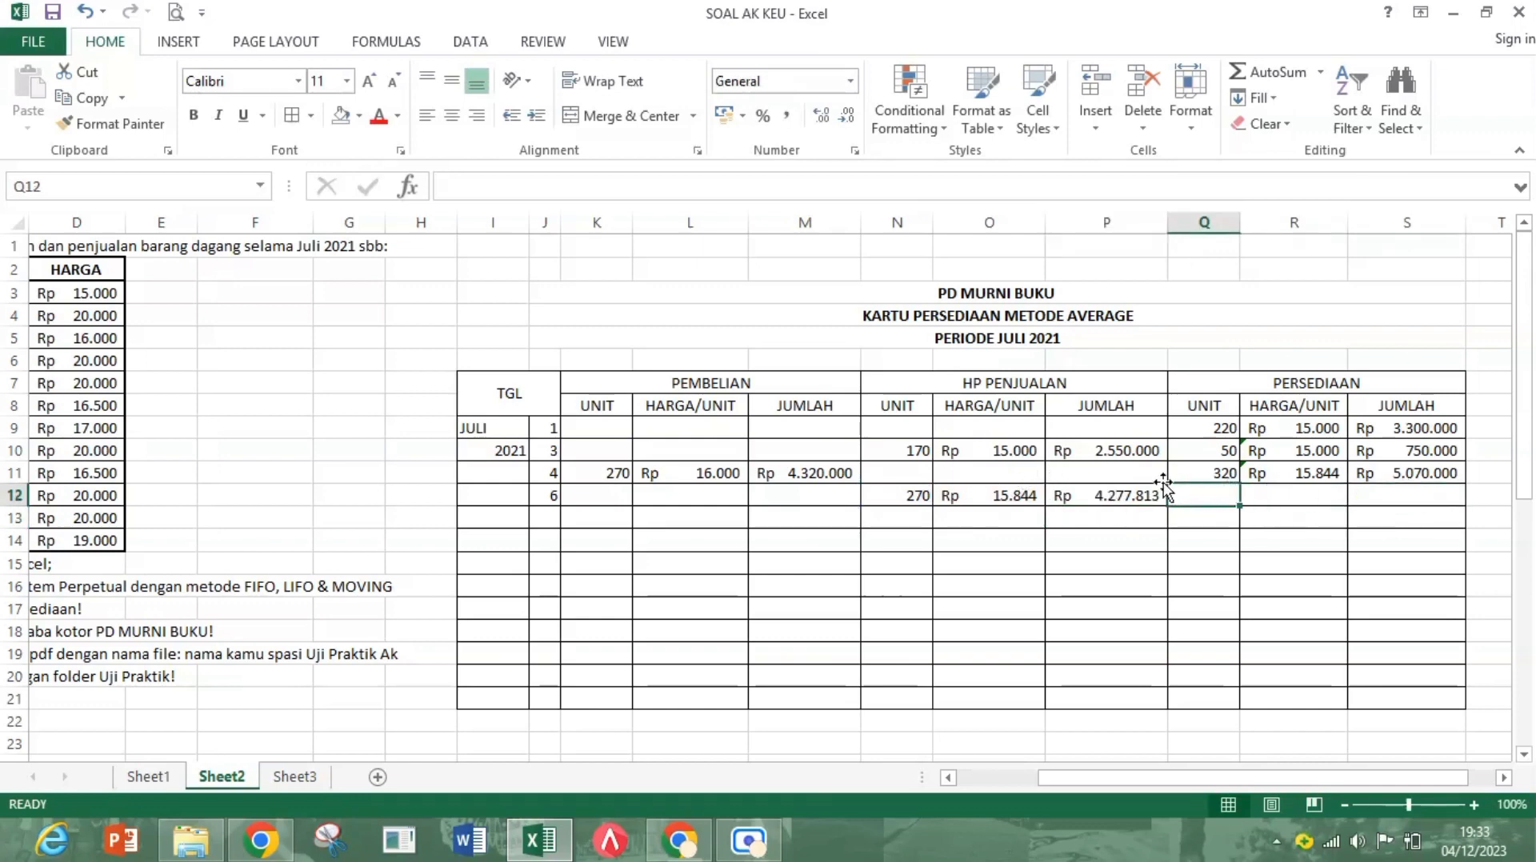
text(=)
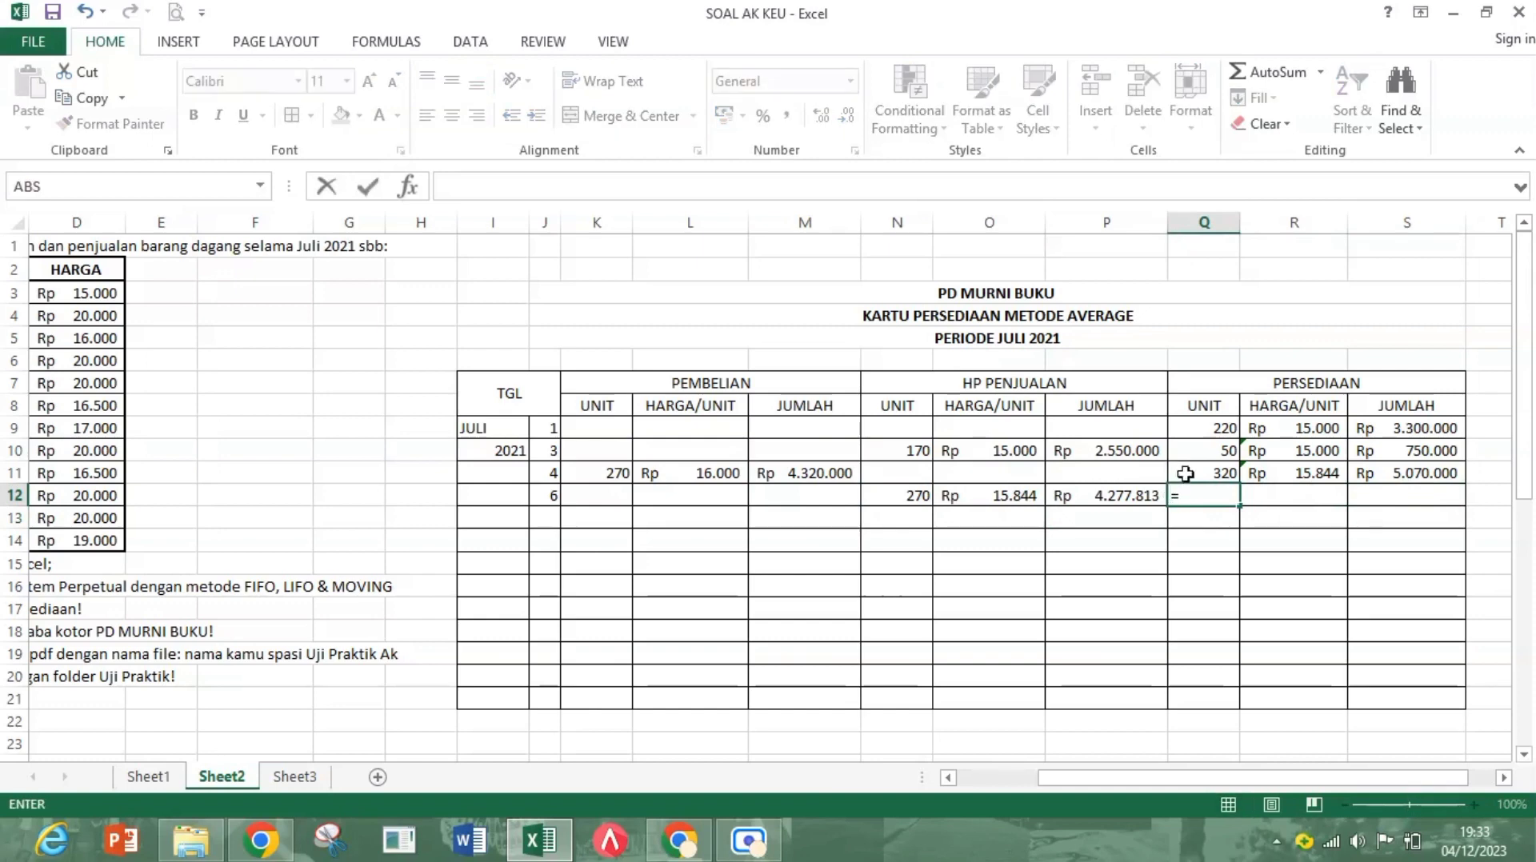
click(1224, 472)
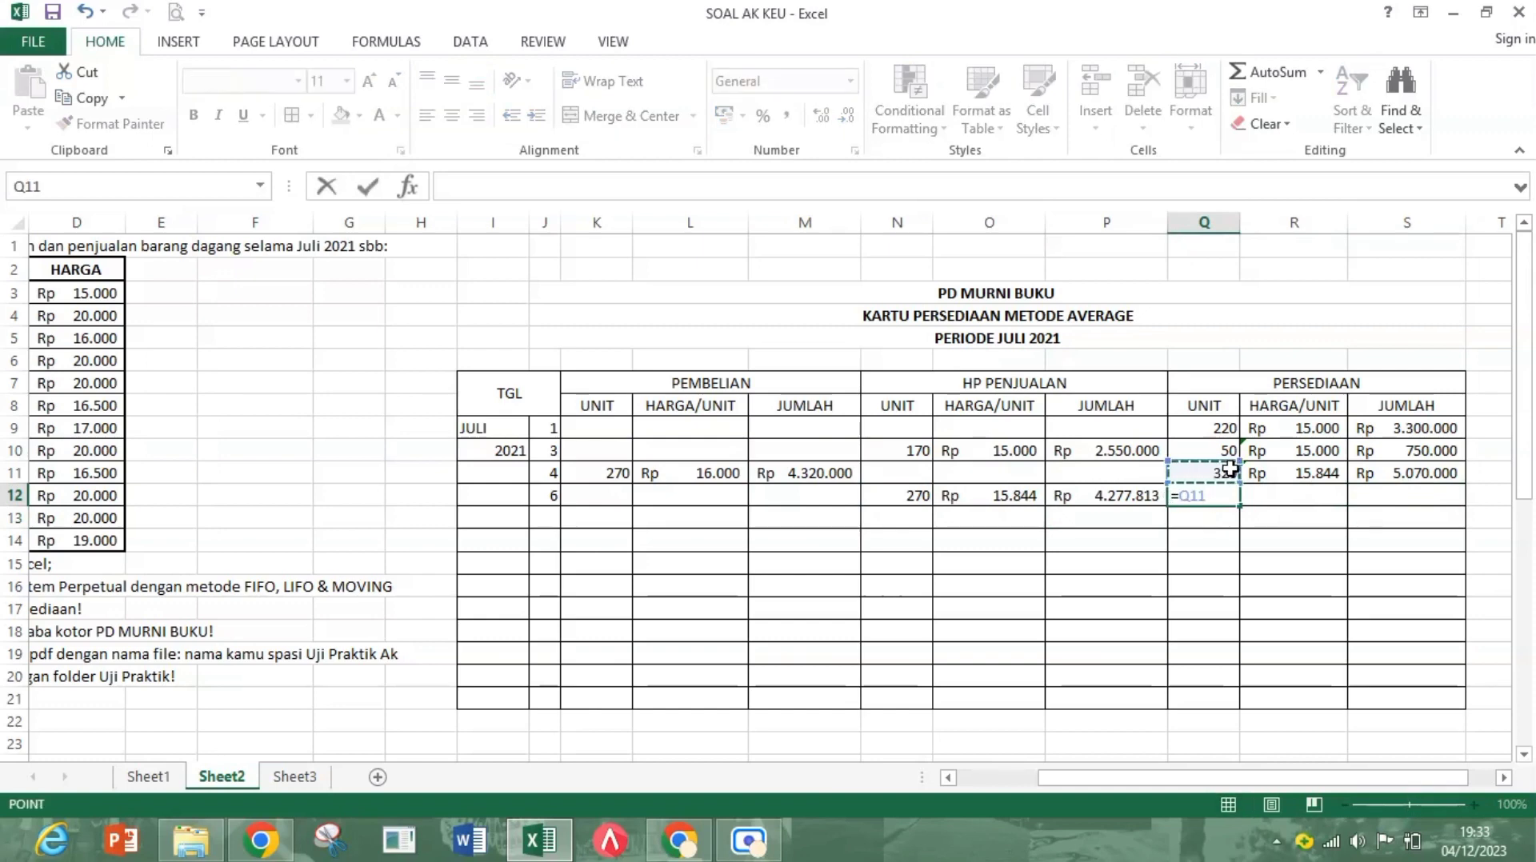
text(-)
click(920, 503)
key(Return)
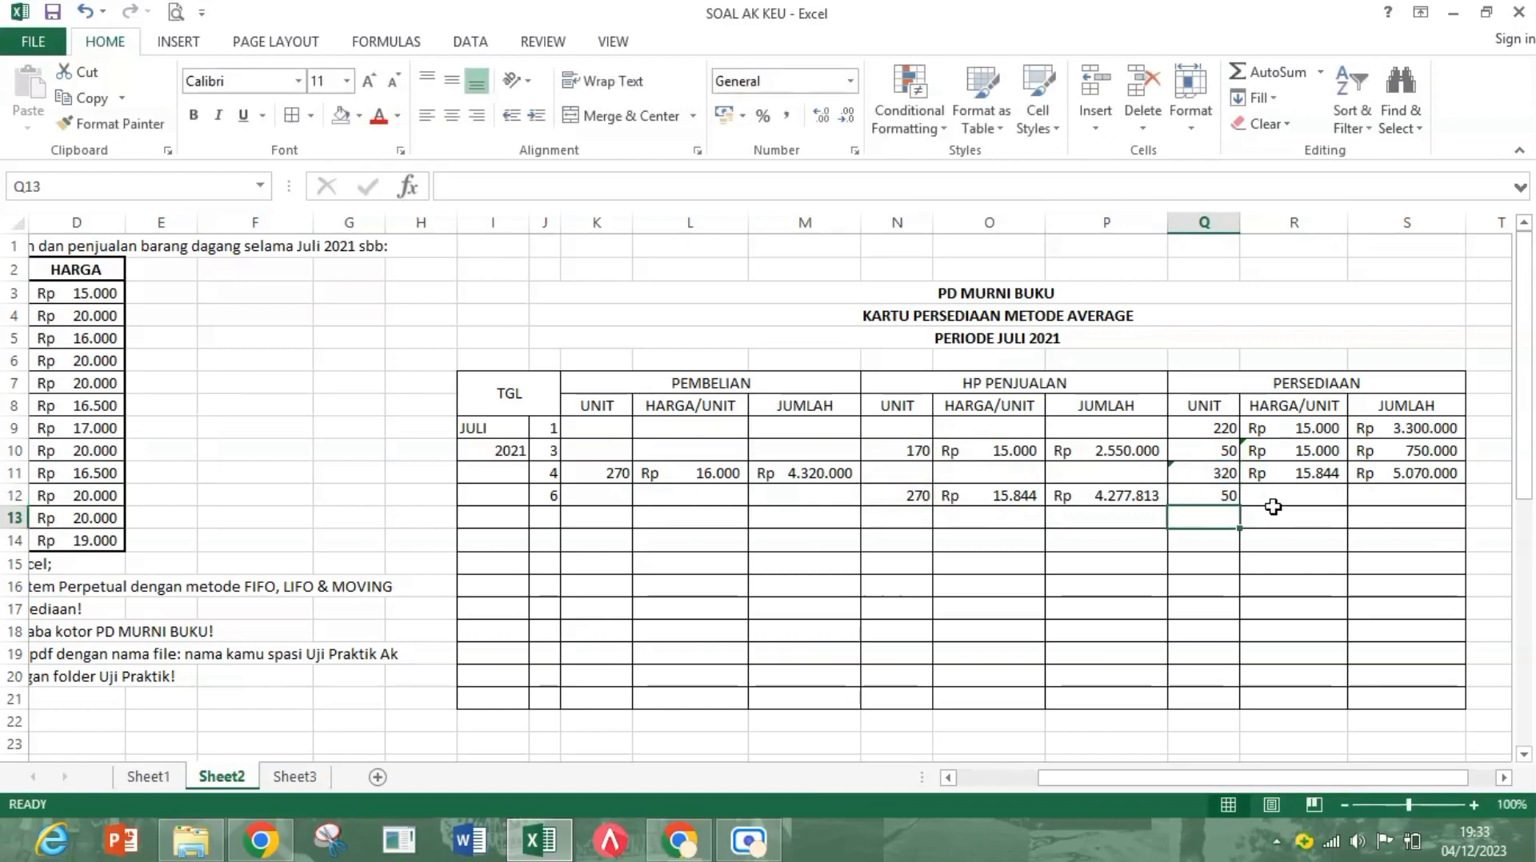
Step: Calculate the PERSEDIAAN JUMLAH after the sale dated 6 in S12 with =S11-P12
click(1409, 498)
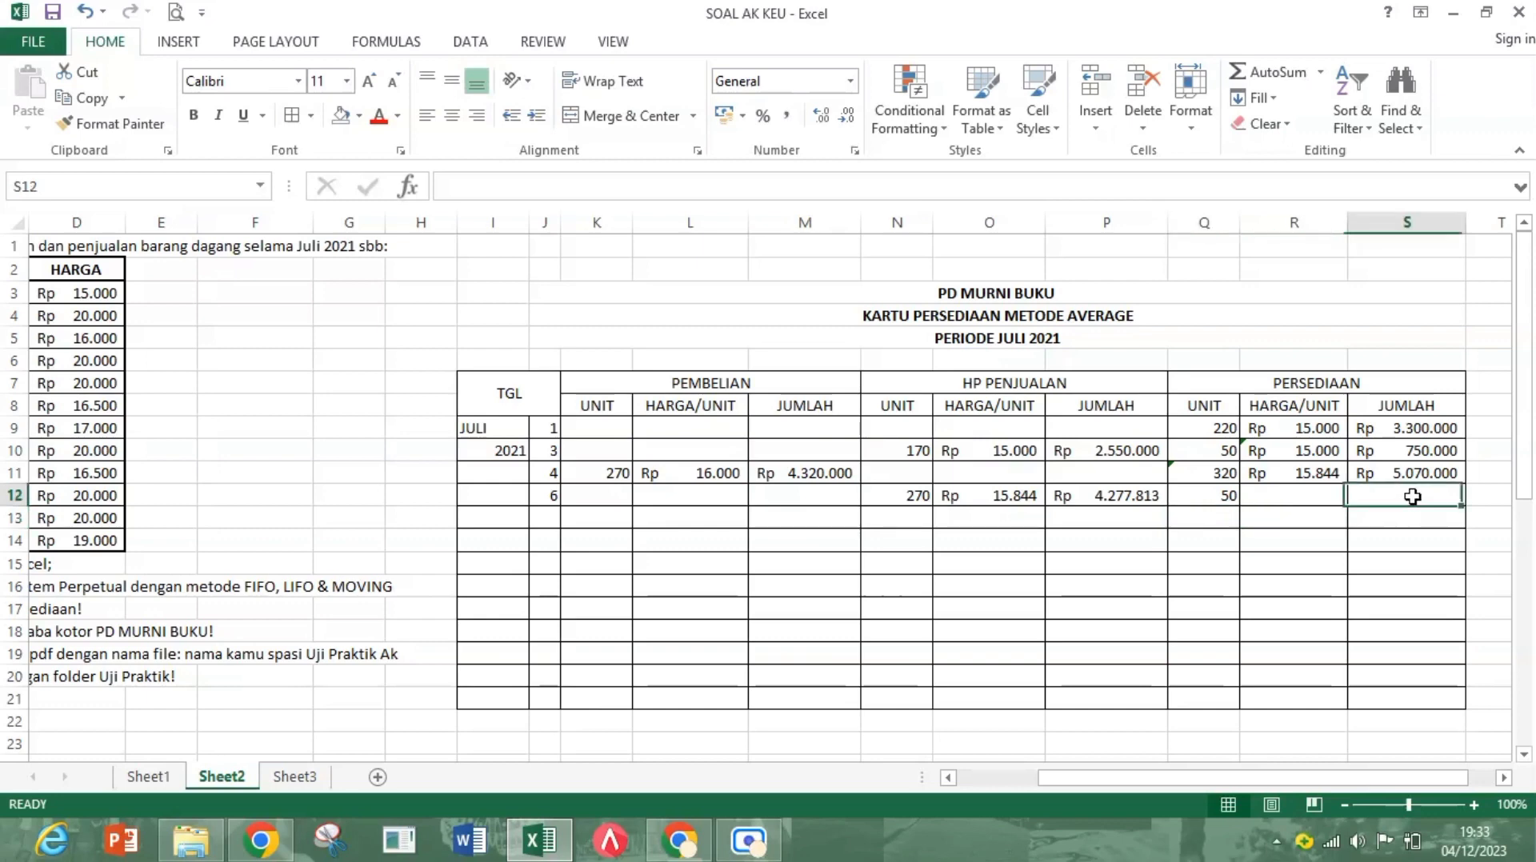
text(=)
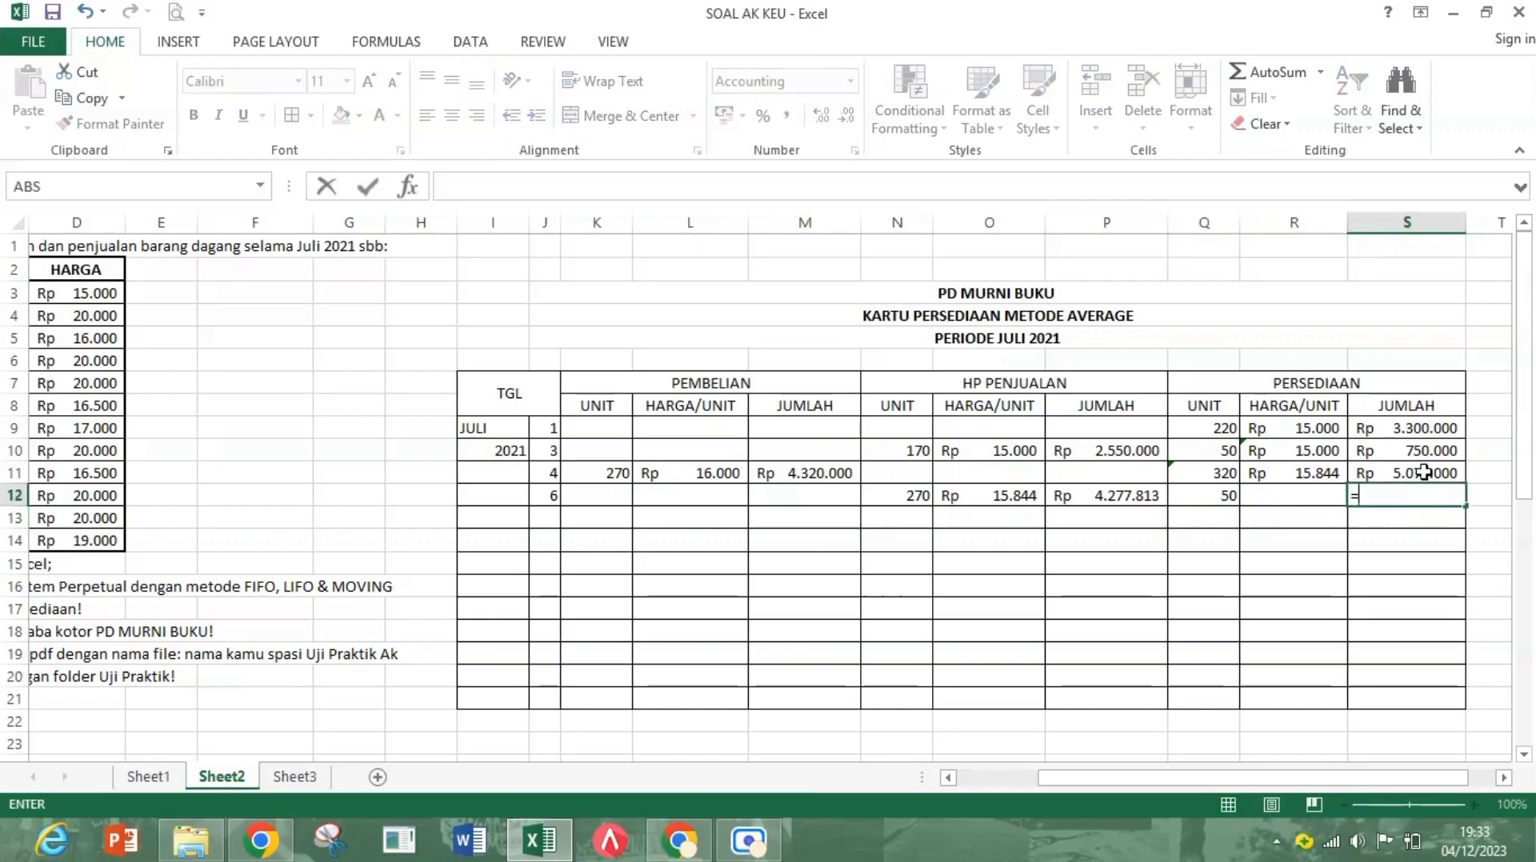
click(1423, 473)
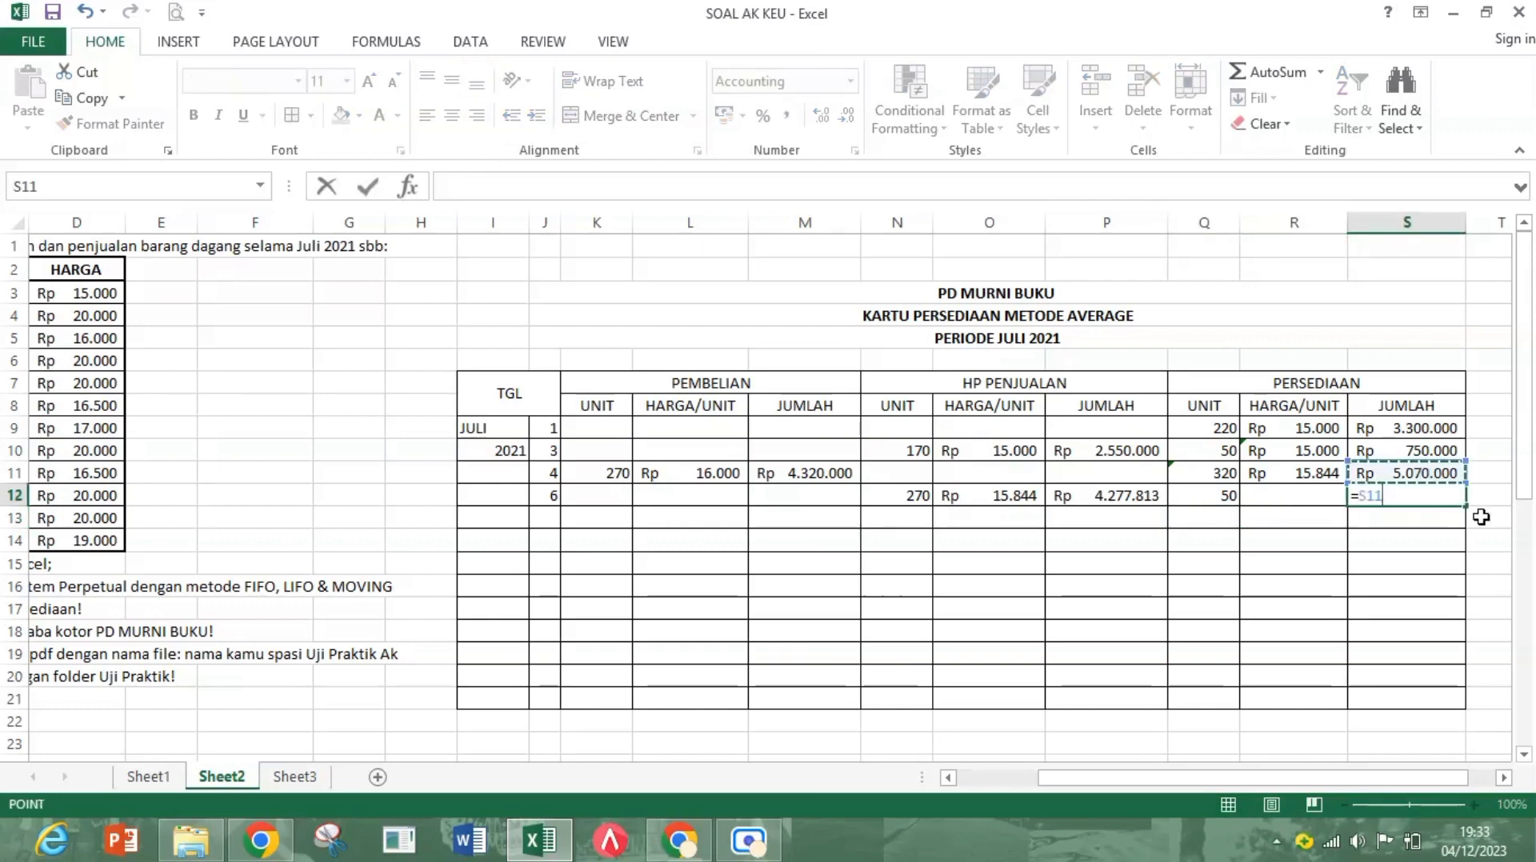
text(-)
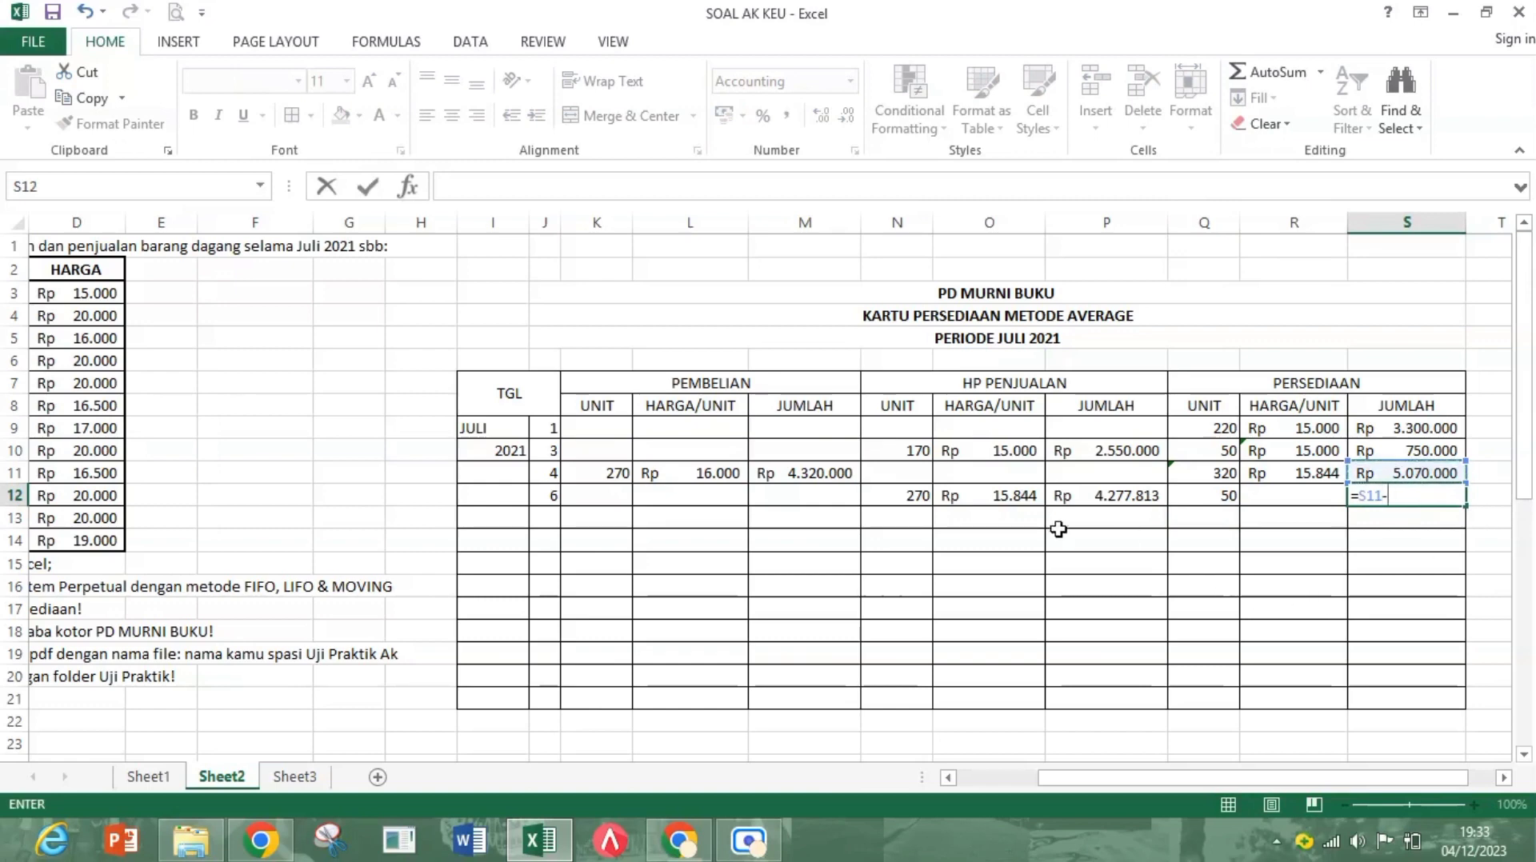
click(1100, 502)
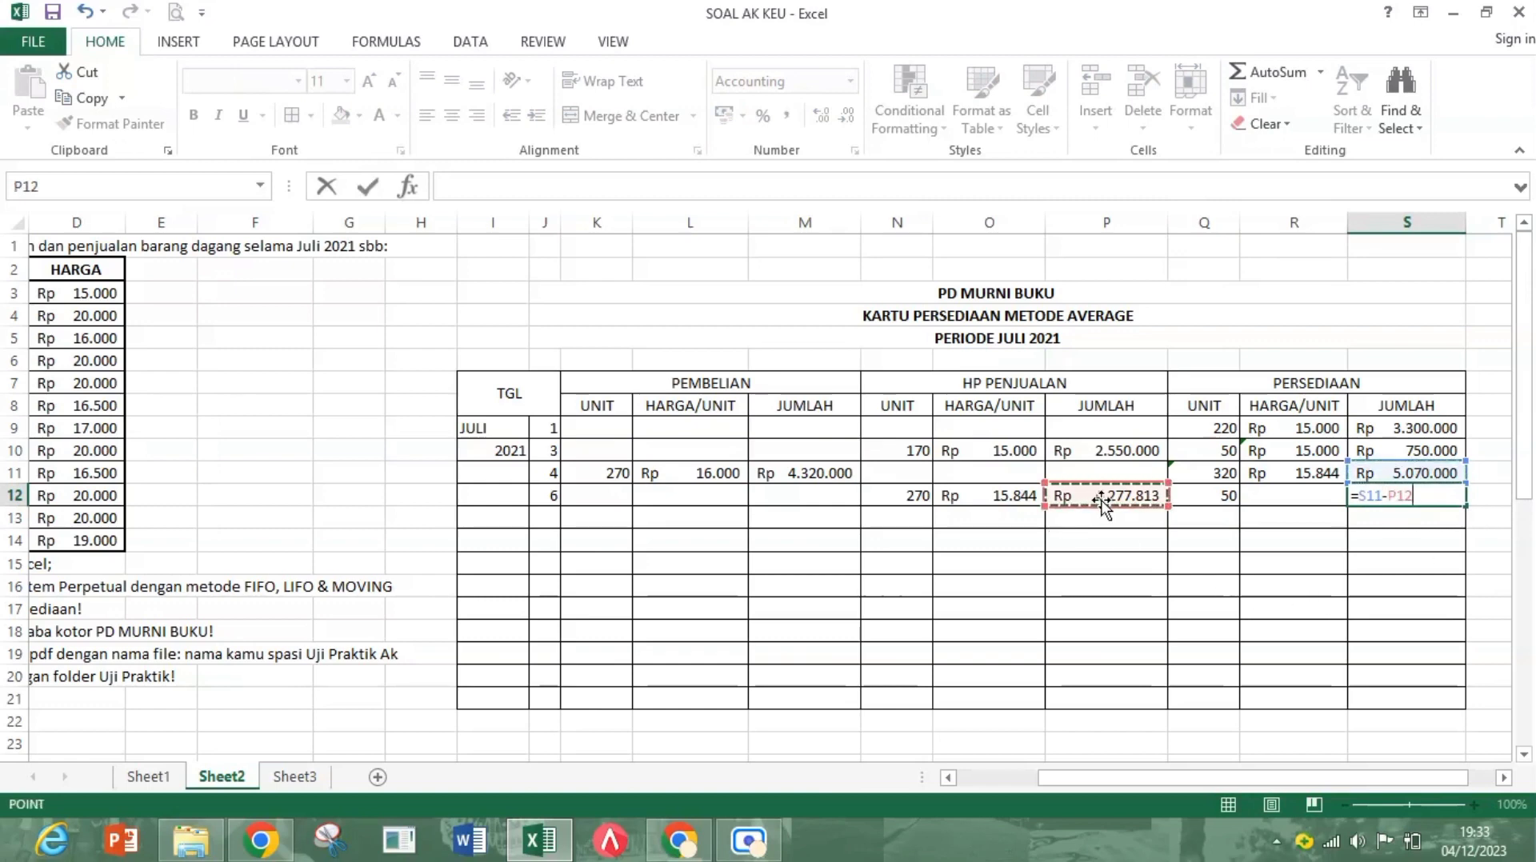
key(Return)
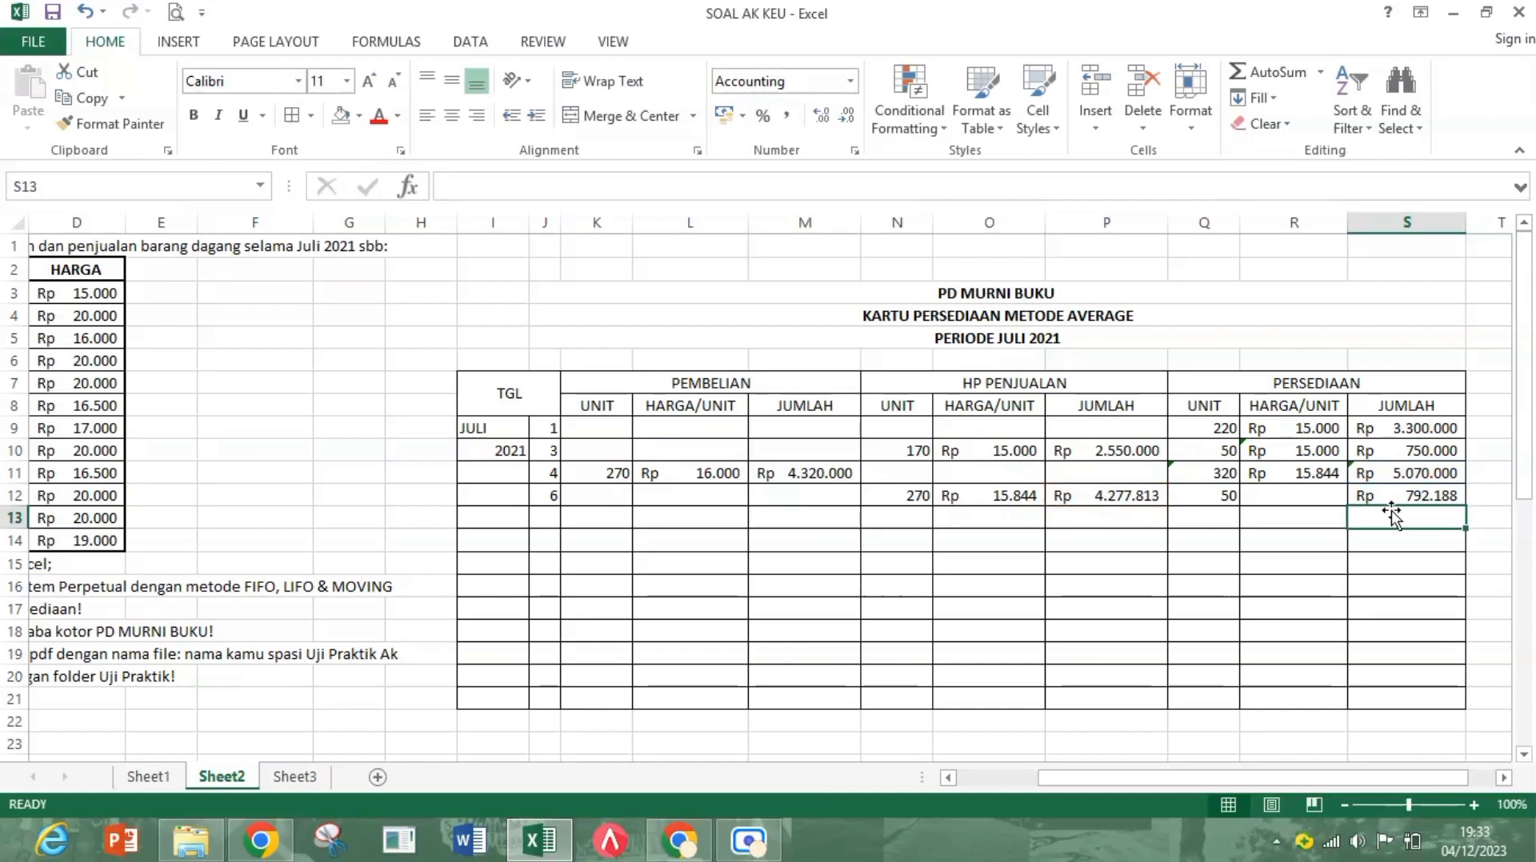
Step: Calculate the PERSEDIAAN unit price after the sale dated 6 in R12 with =S12/Q12
click(1325, 498)
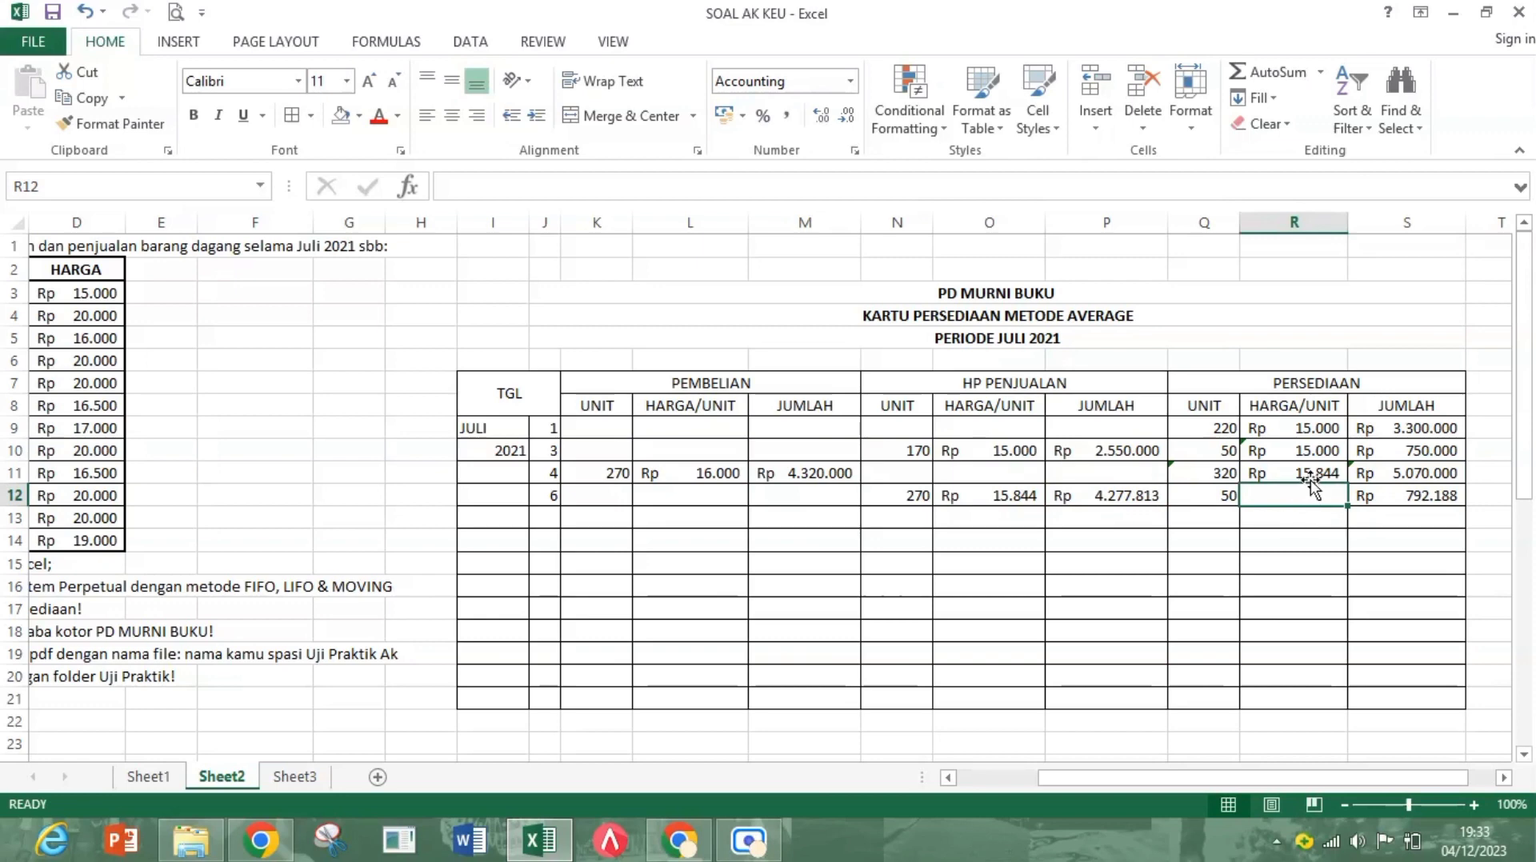
text(=)
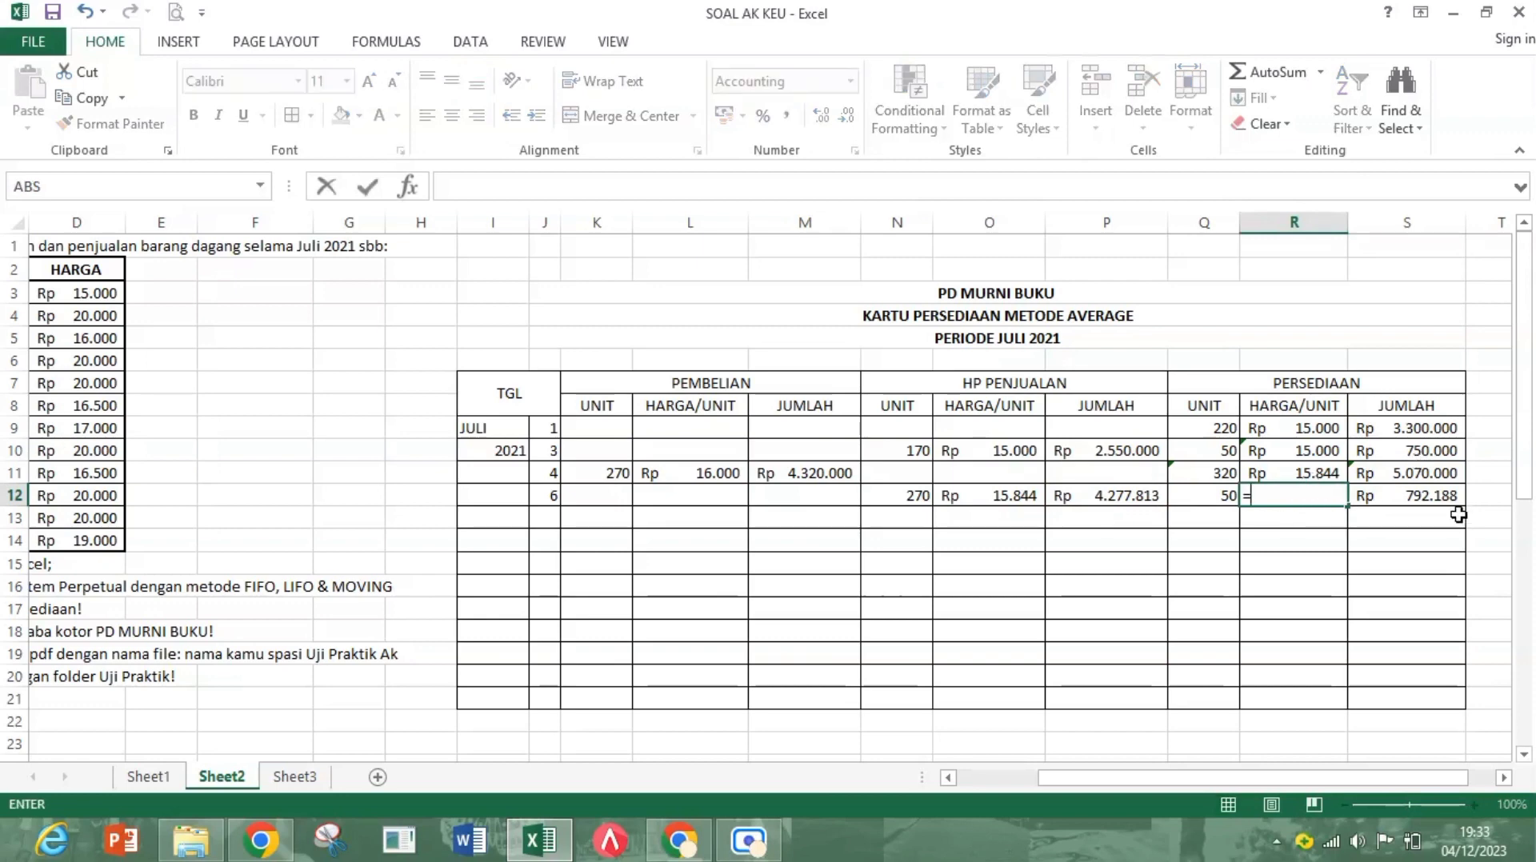
click(1426, 500)
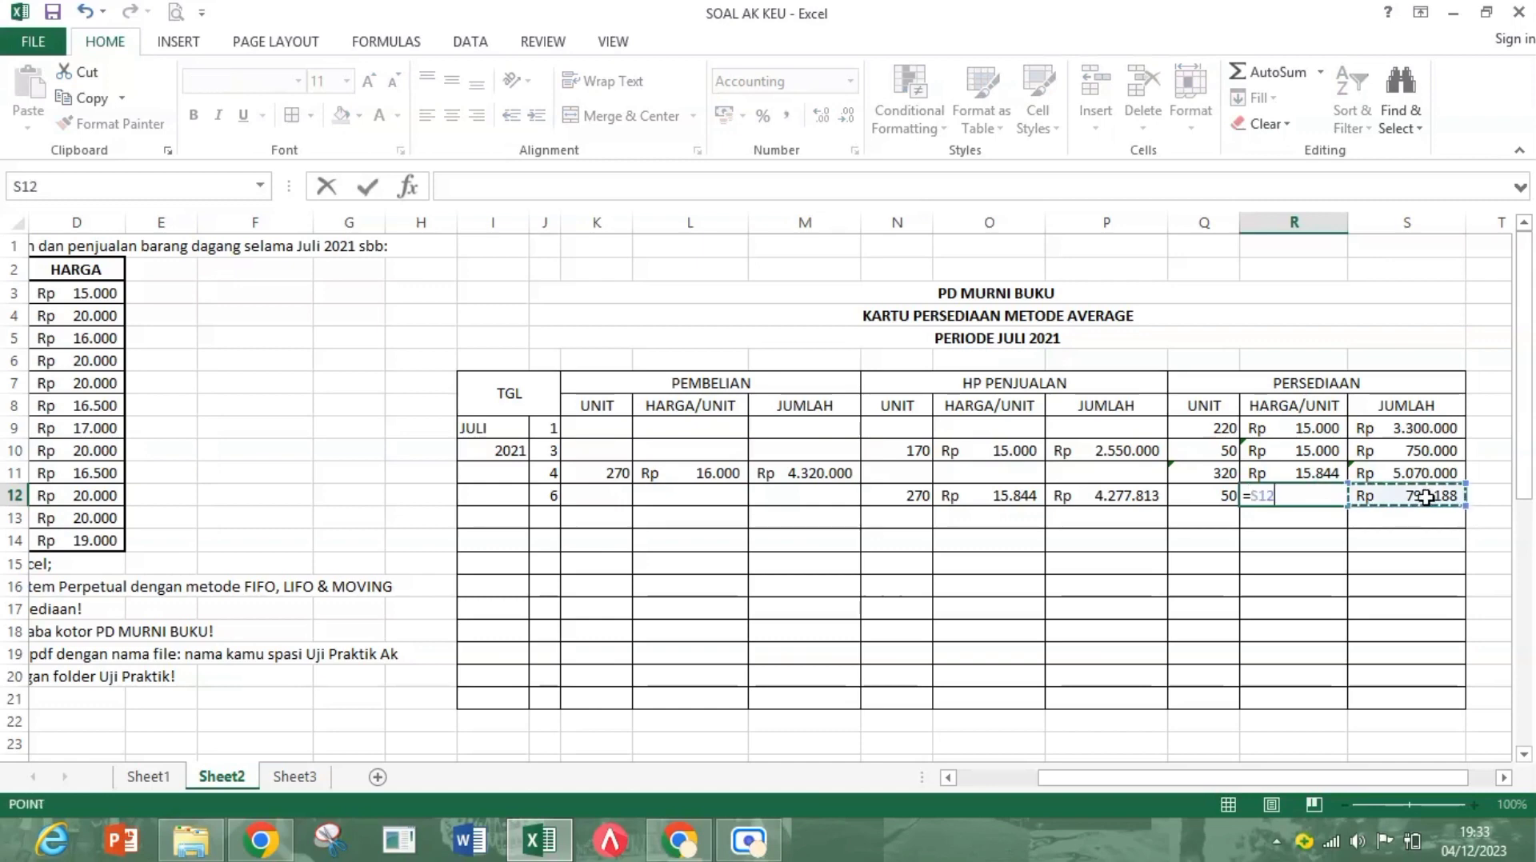
text(/)
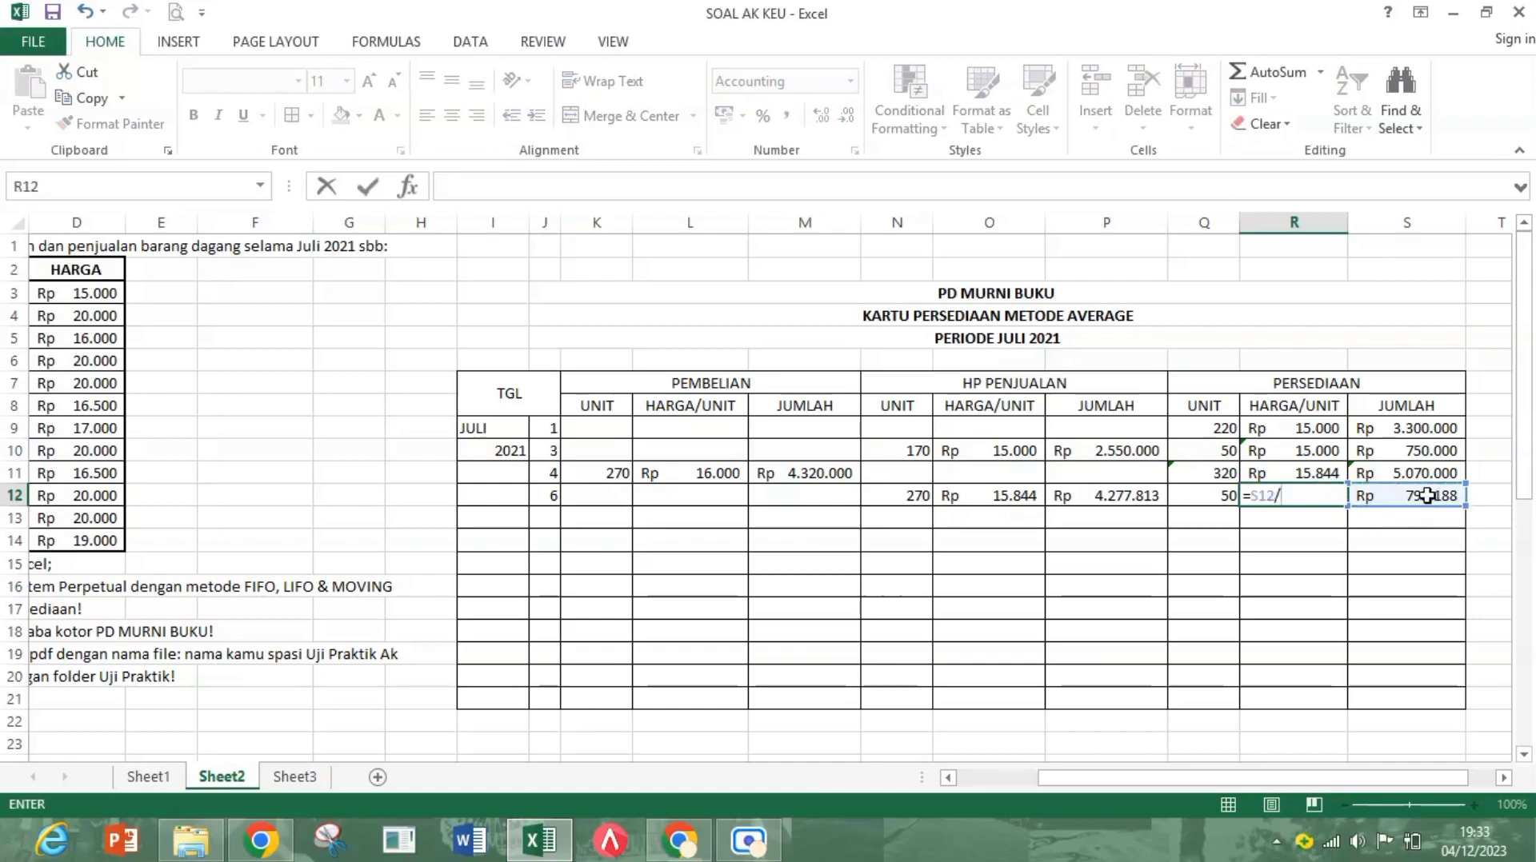
click(1217, 497)
key(Return)
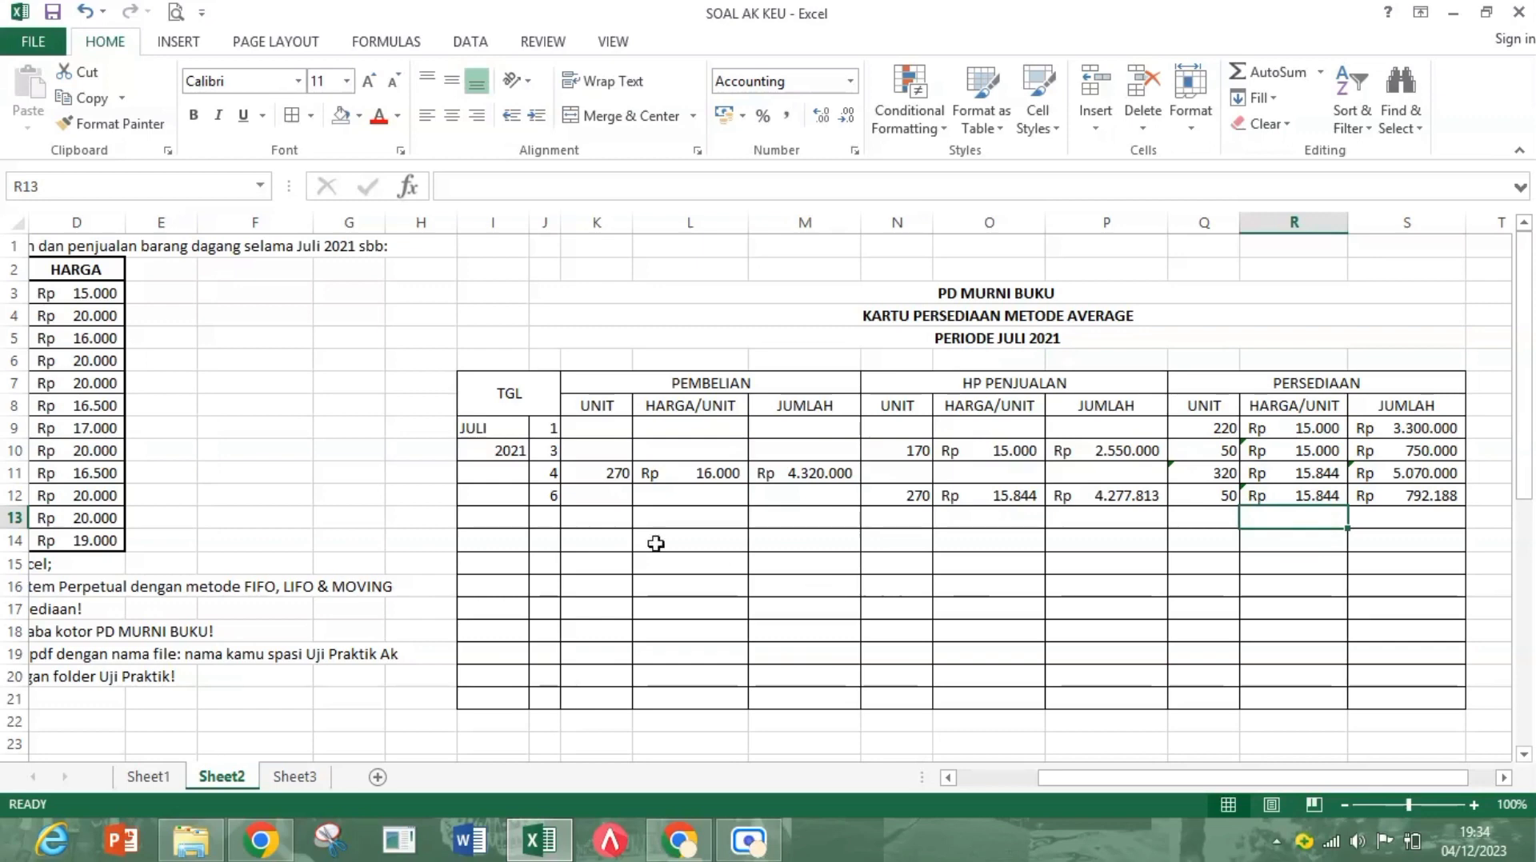
Step: Add the sale dated 9 to row 13 of the card, with 9 in J13 and 30 HP PENJUALAN units in N13
click(553, 516)
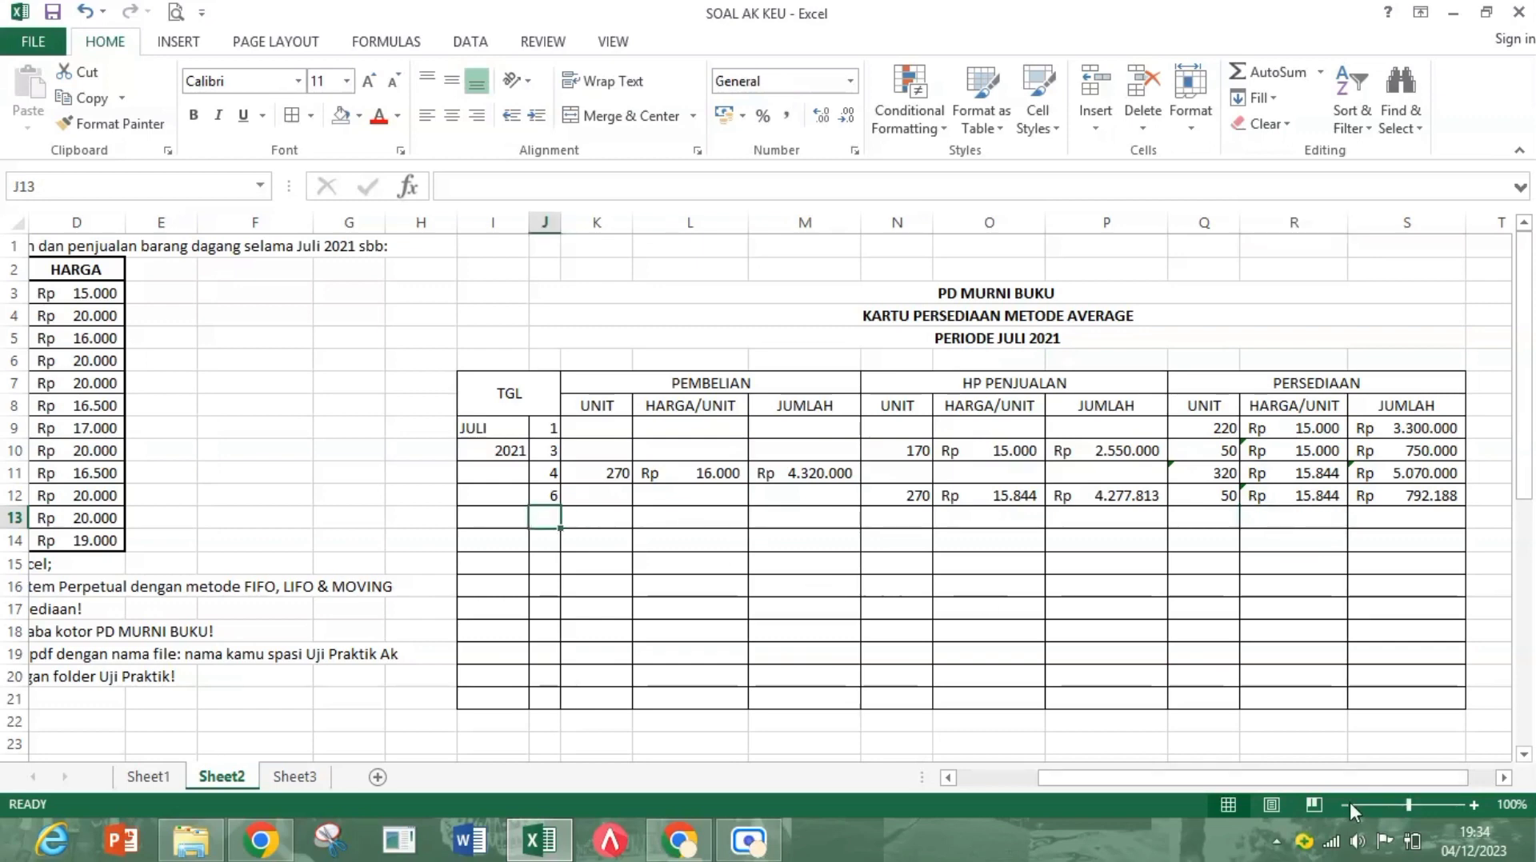
drag(1352, 778, 1144, 828)
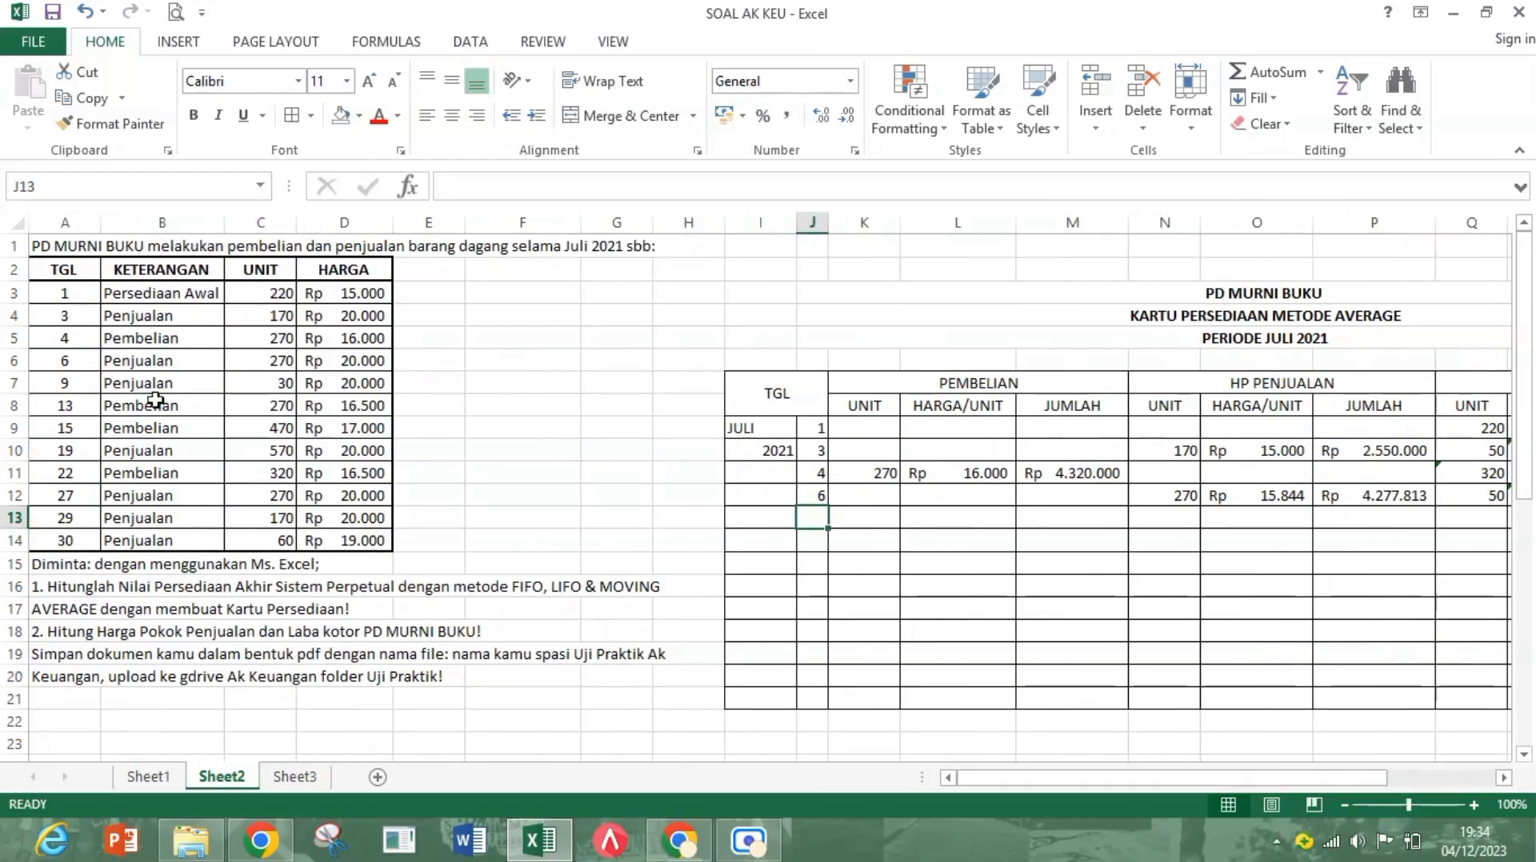
text(9)
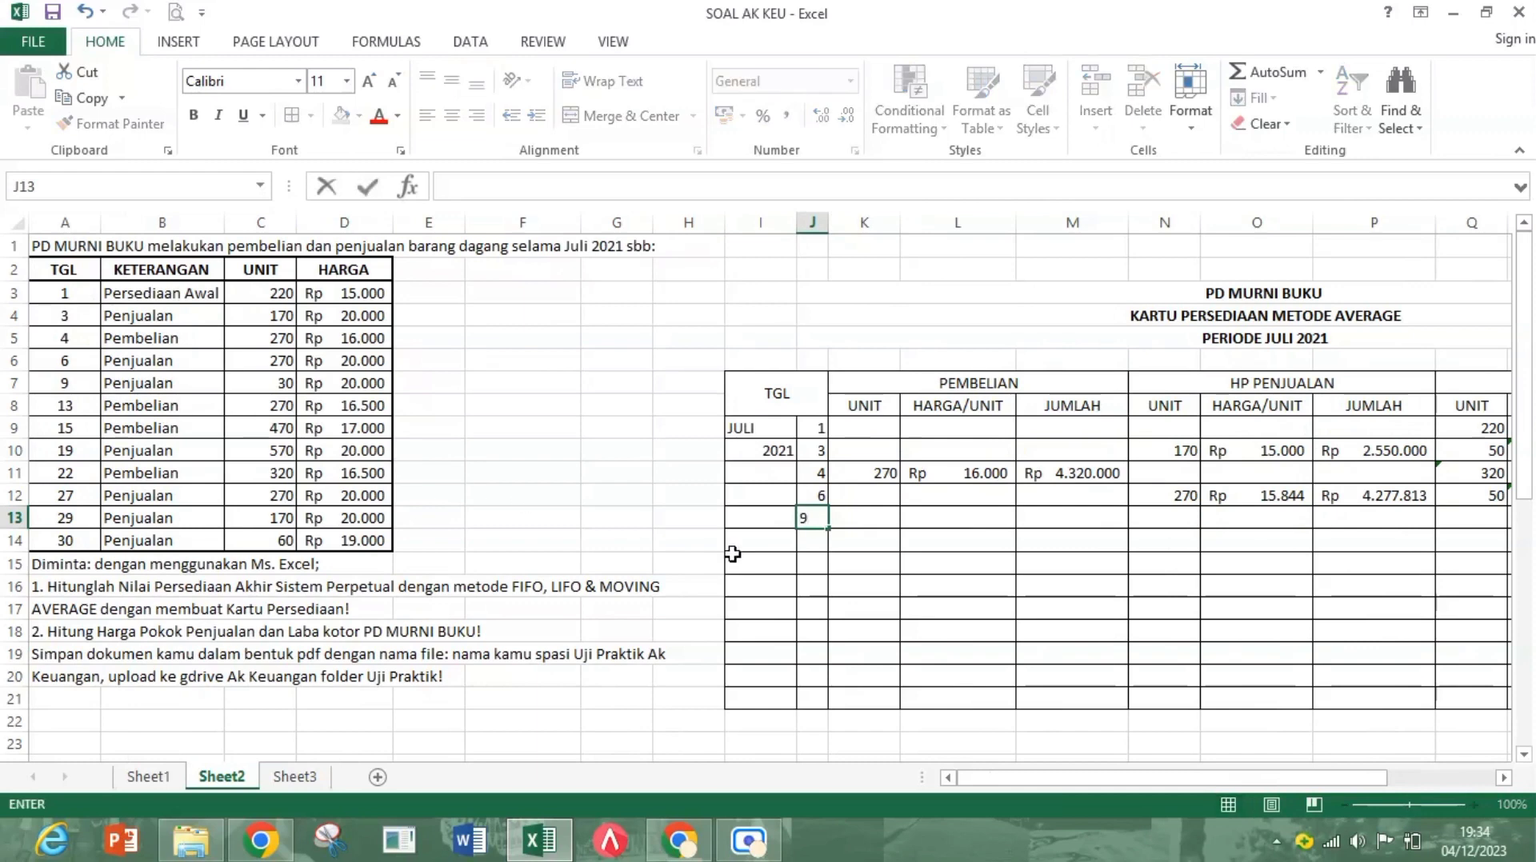
click(171, 383)
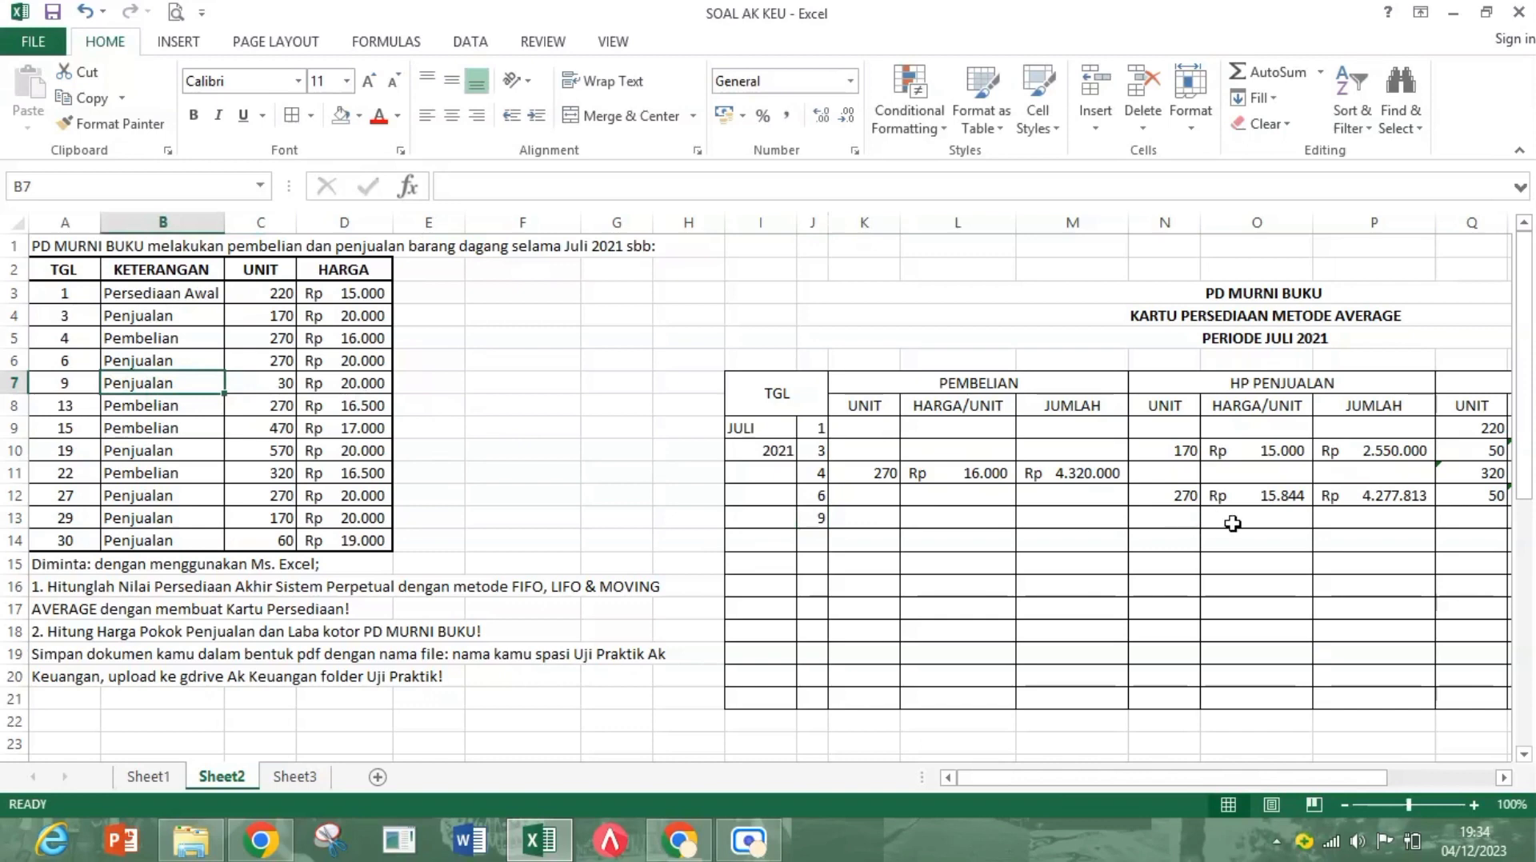
click(1160, 524)
text(30)
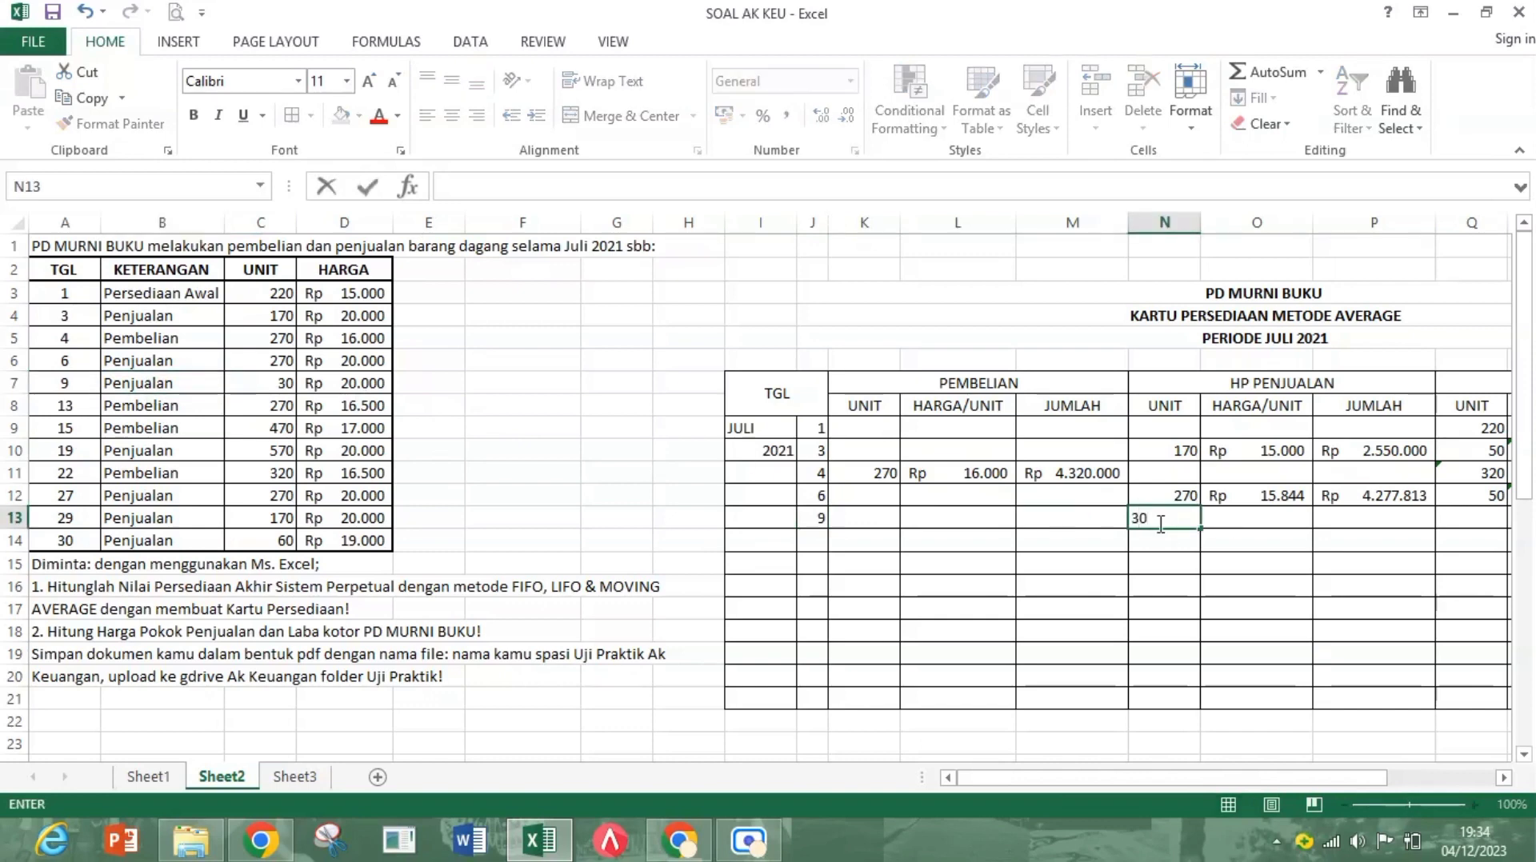
key(Tab)
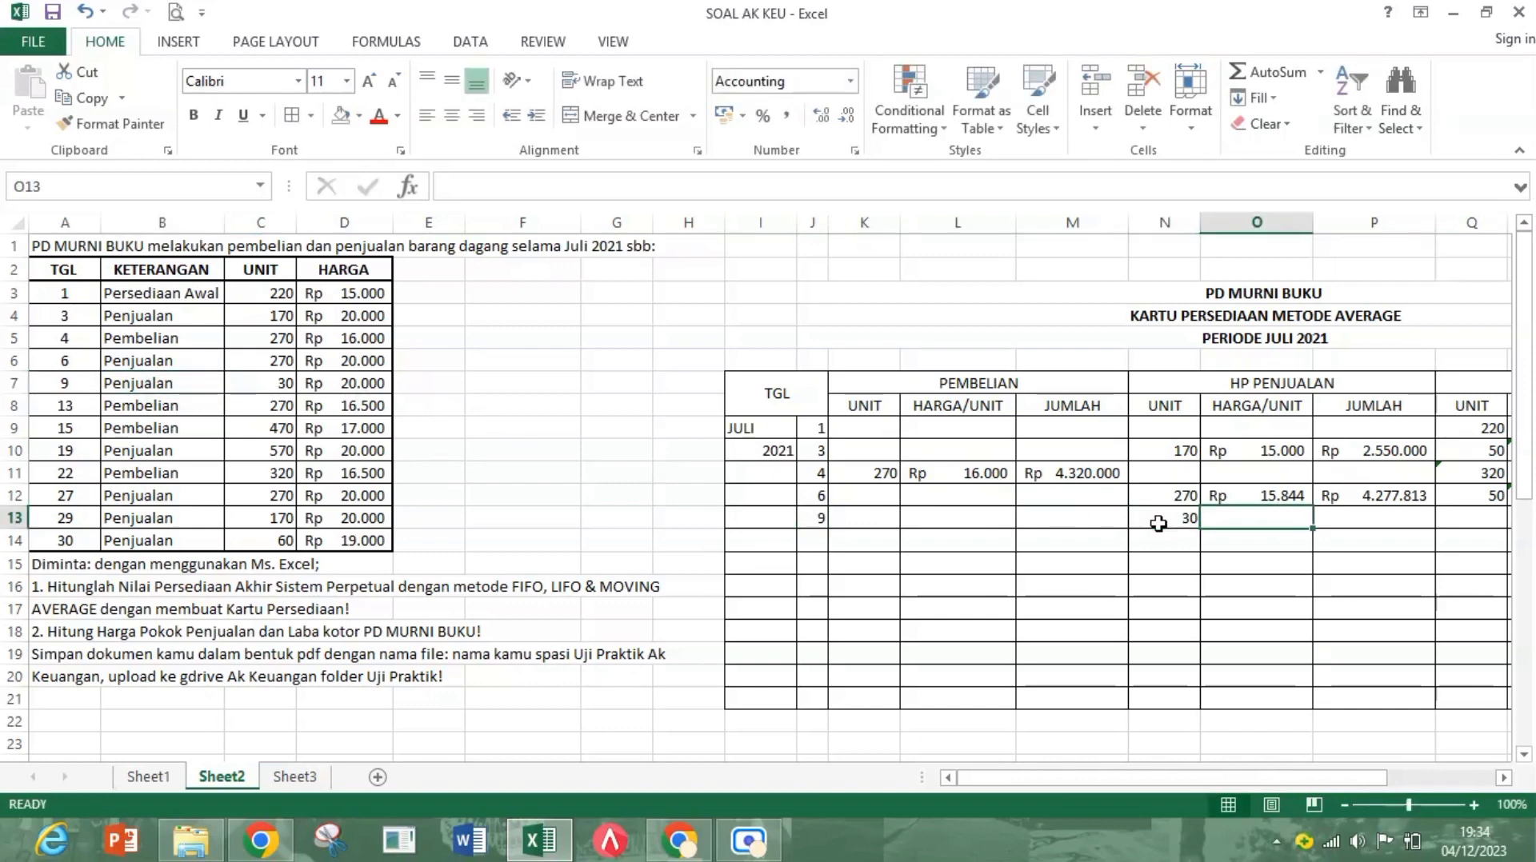
Step: Link the HP PENJUALAN unit price in O13 to the previous average inventory price with =R12
text(=)
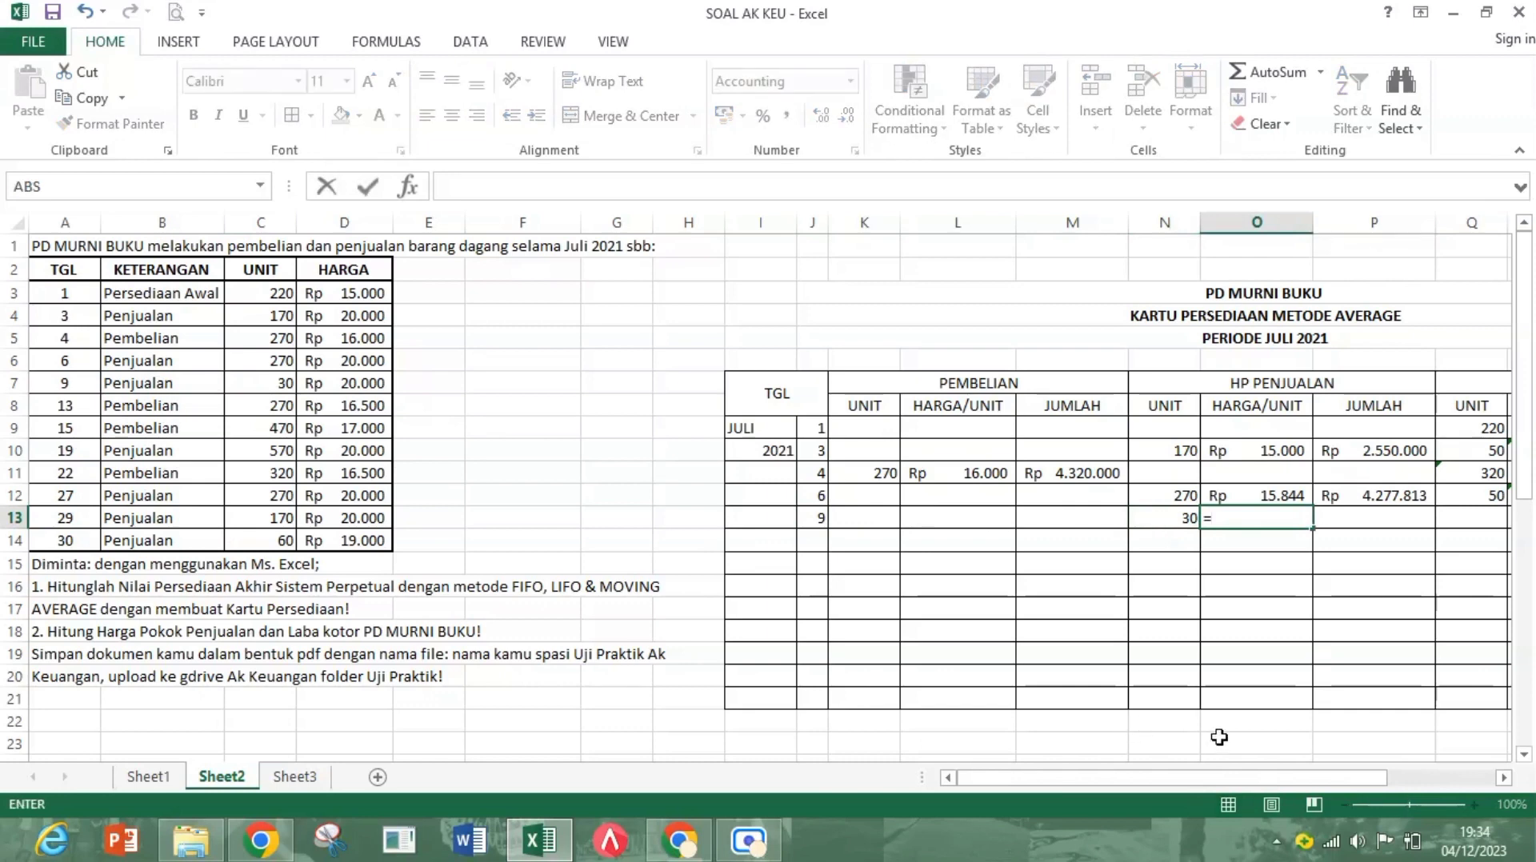
drag(1248, 777, 1380, 803)
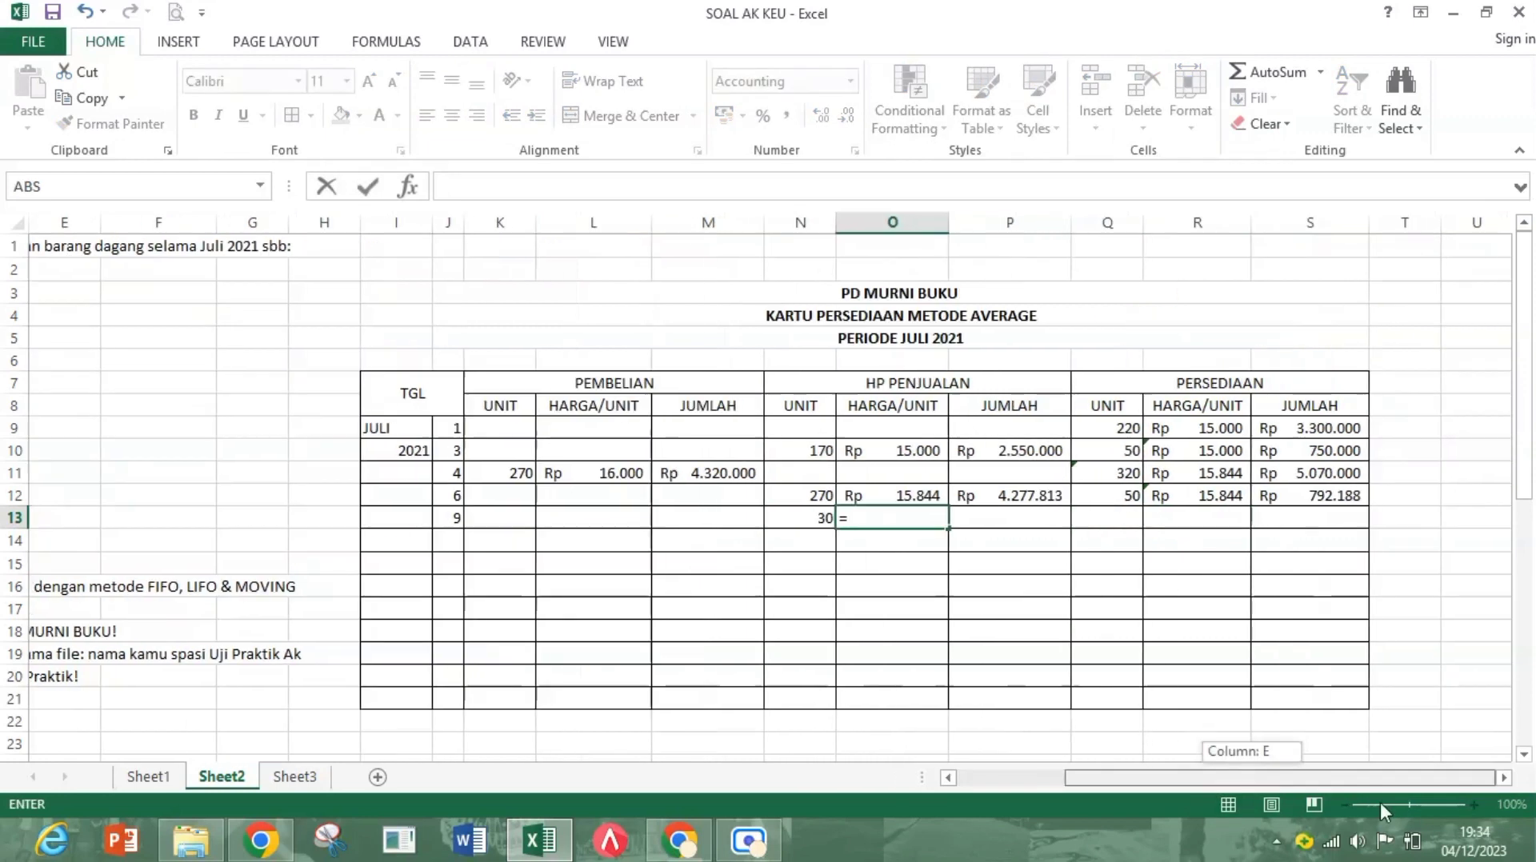
click(1195, 496)
key(Return)
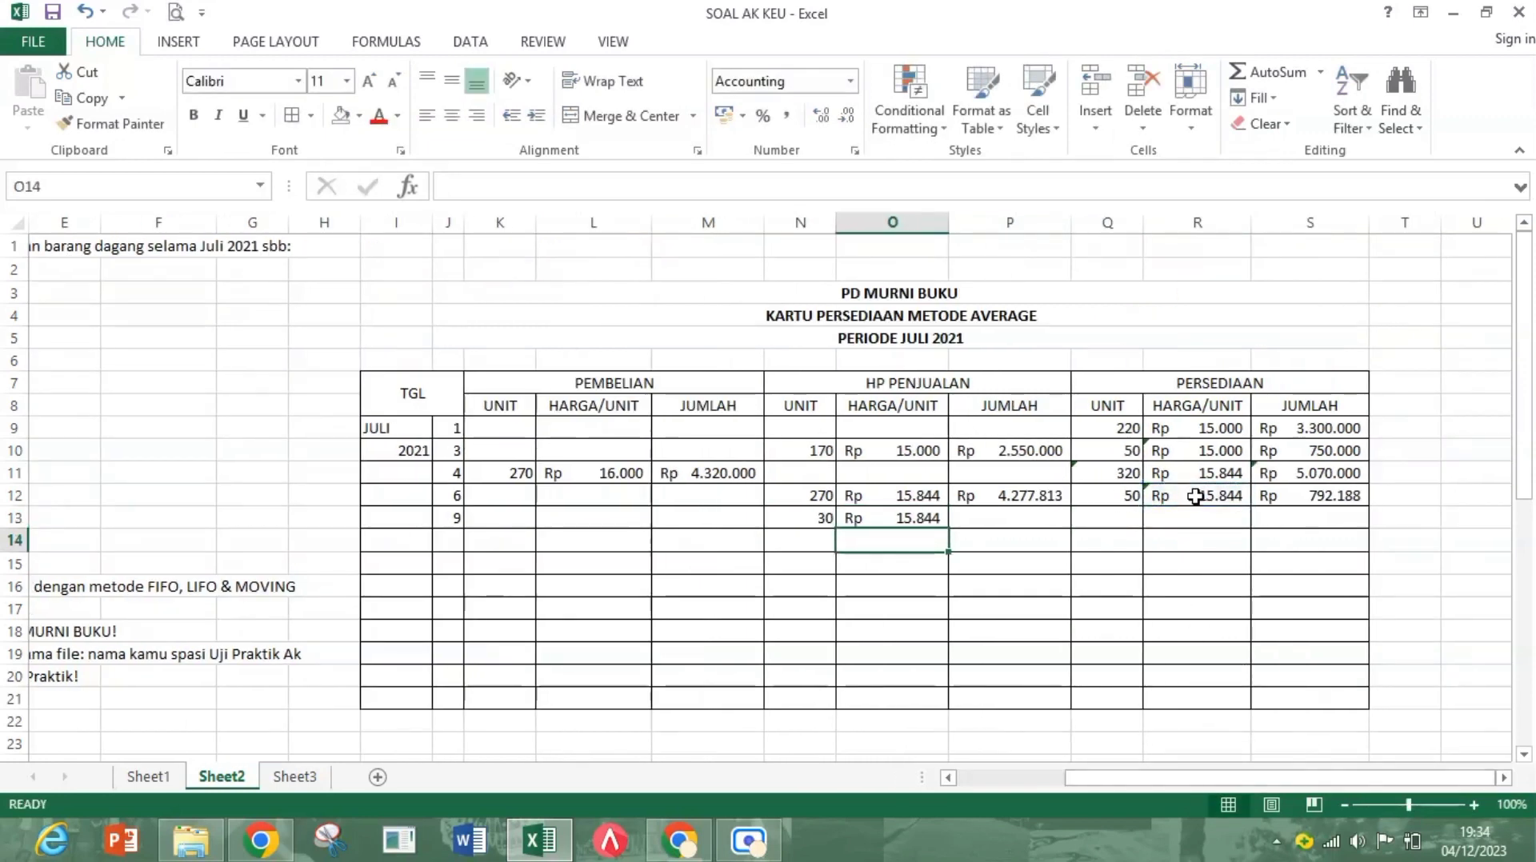
Step: Calculate the HP PENJUALAN JUMLAH for the sale dated 9 in P13 with =N13*O13
click(1011, 515)
text(=)
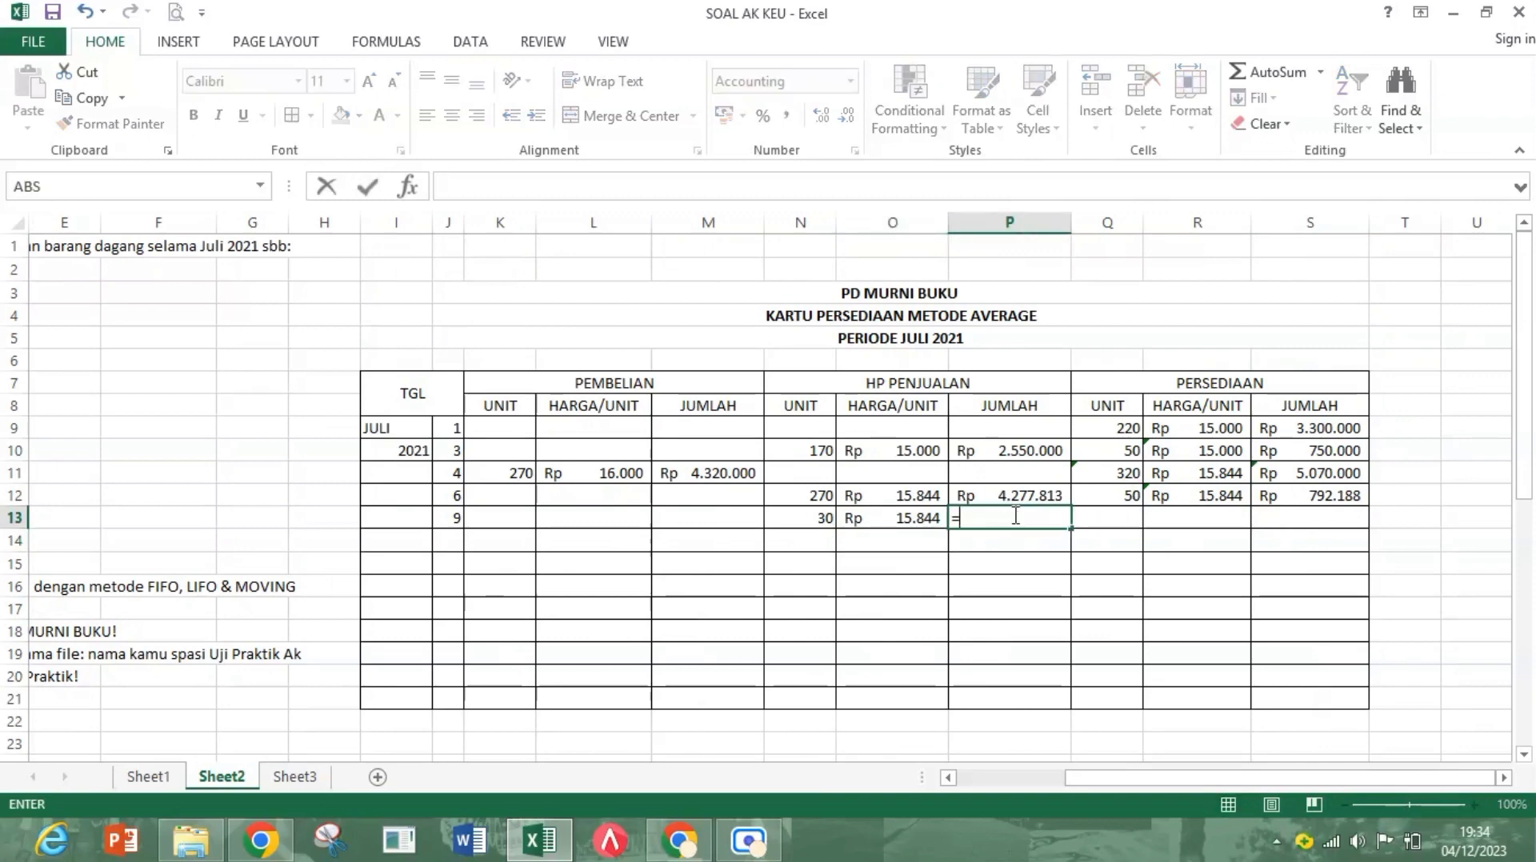
click(810, 521)
text(*)
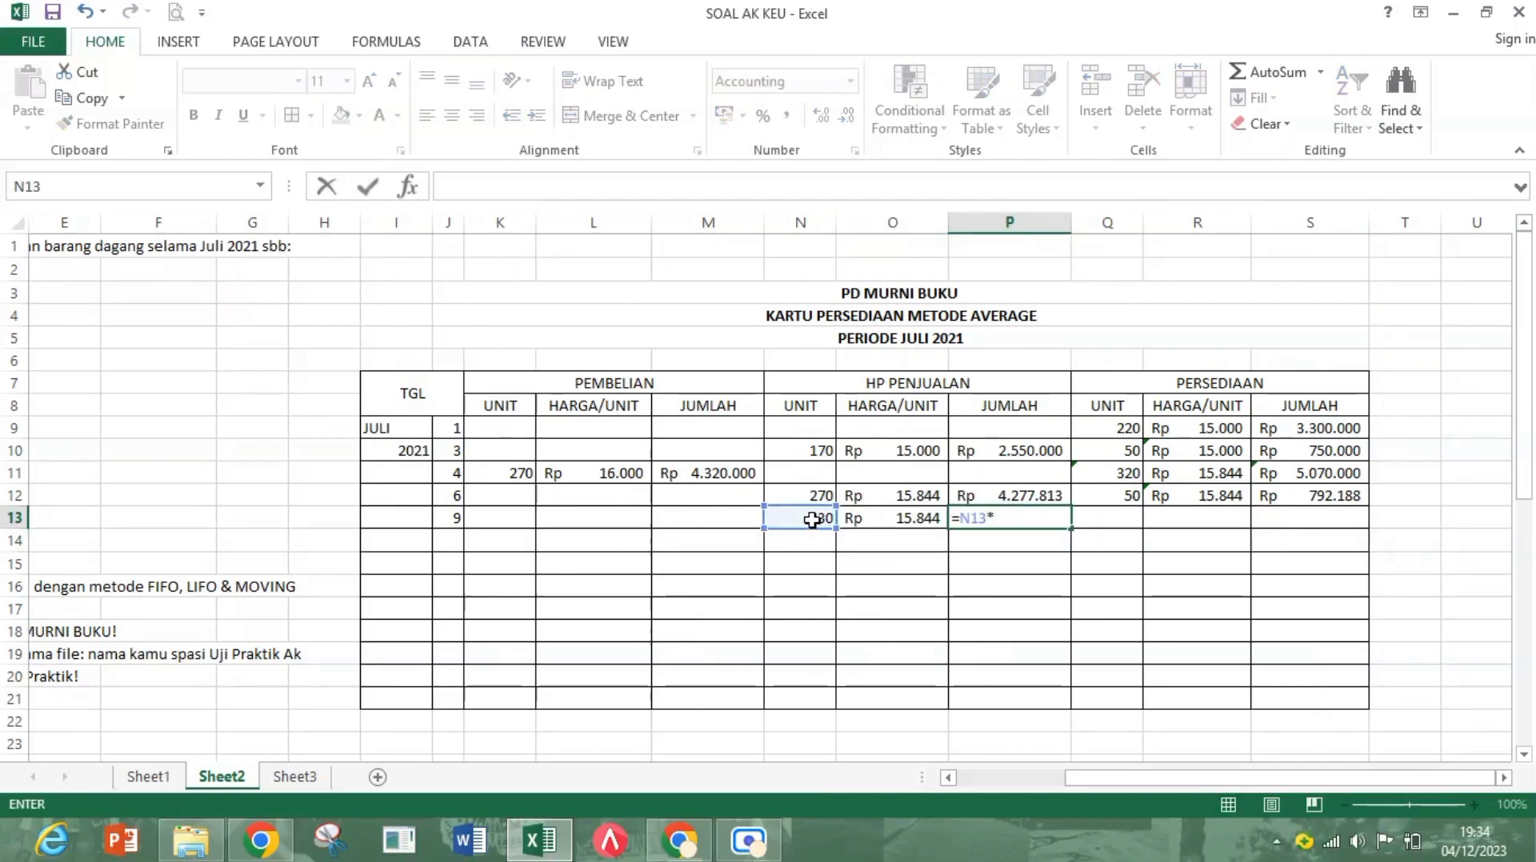
click(900, 519)
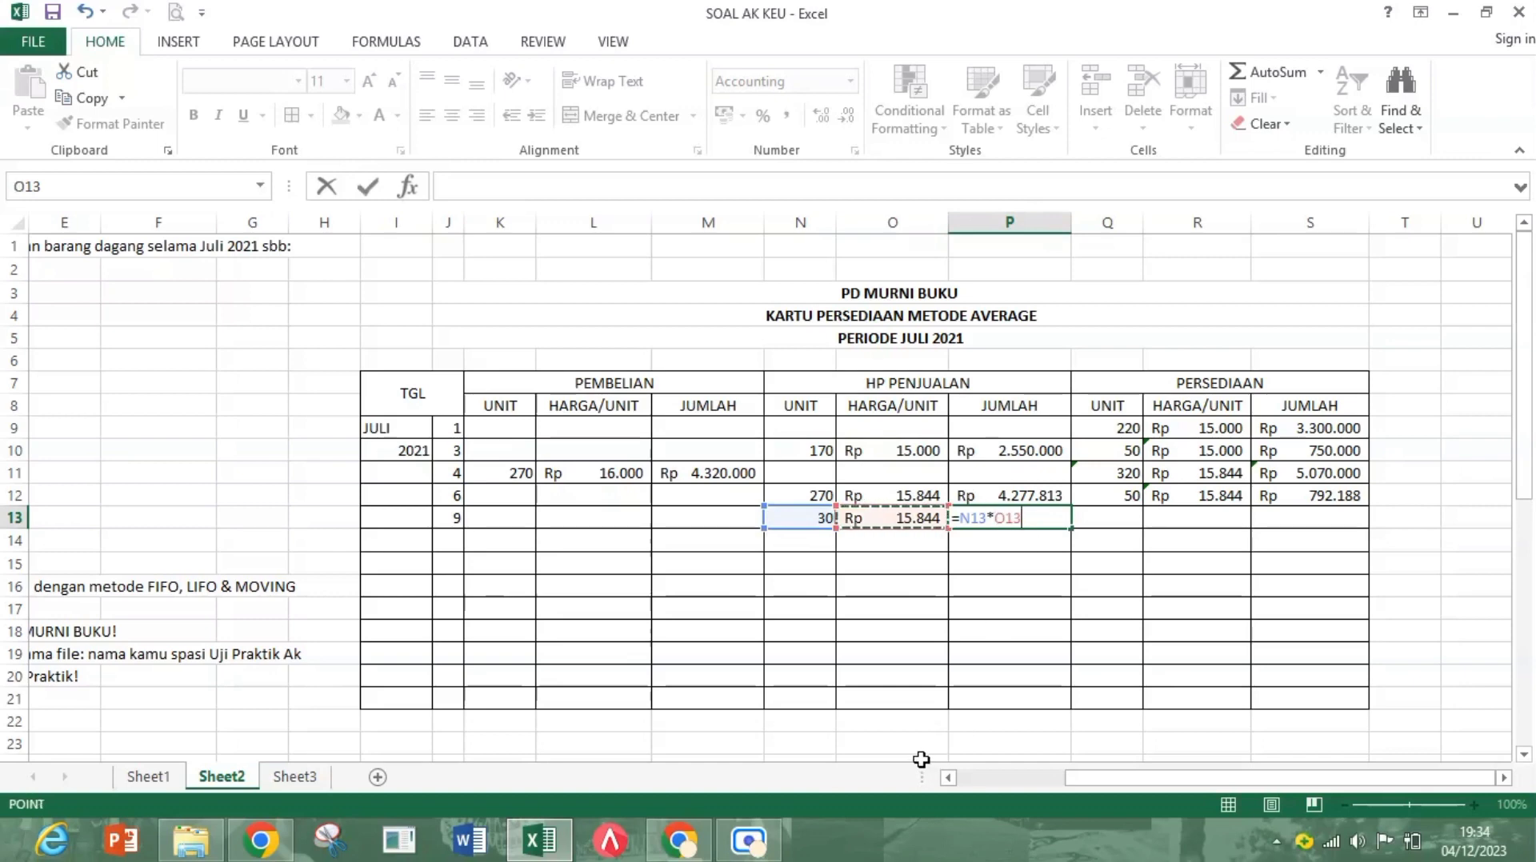
key(Return)
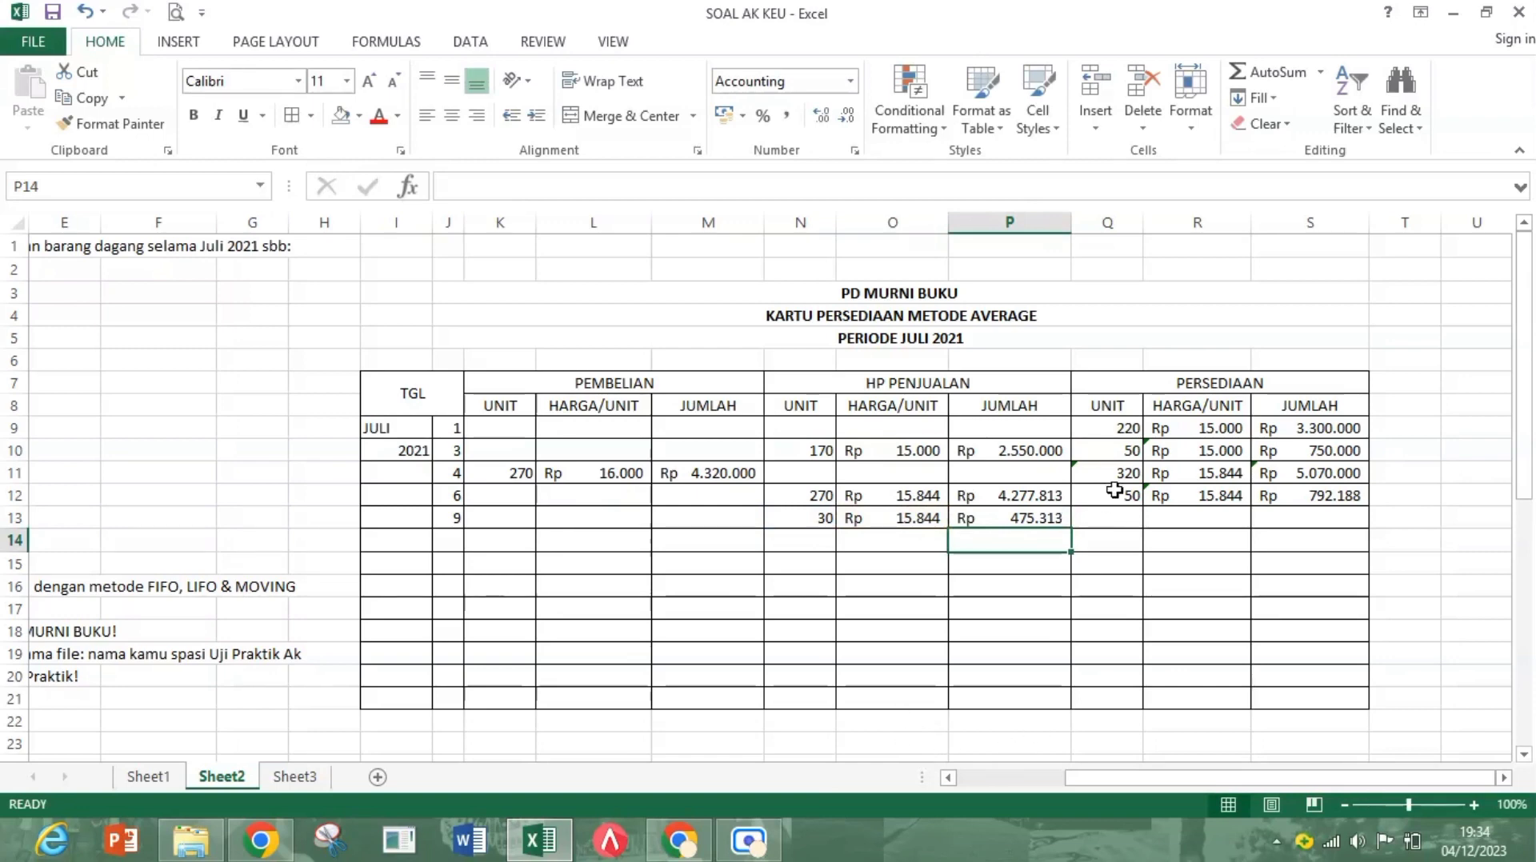
Step: Calculate the PERSEDIAAN units remaining after the sale dated 9 in Q13 with =Q12-N13
click(1113, 516)
text(=)
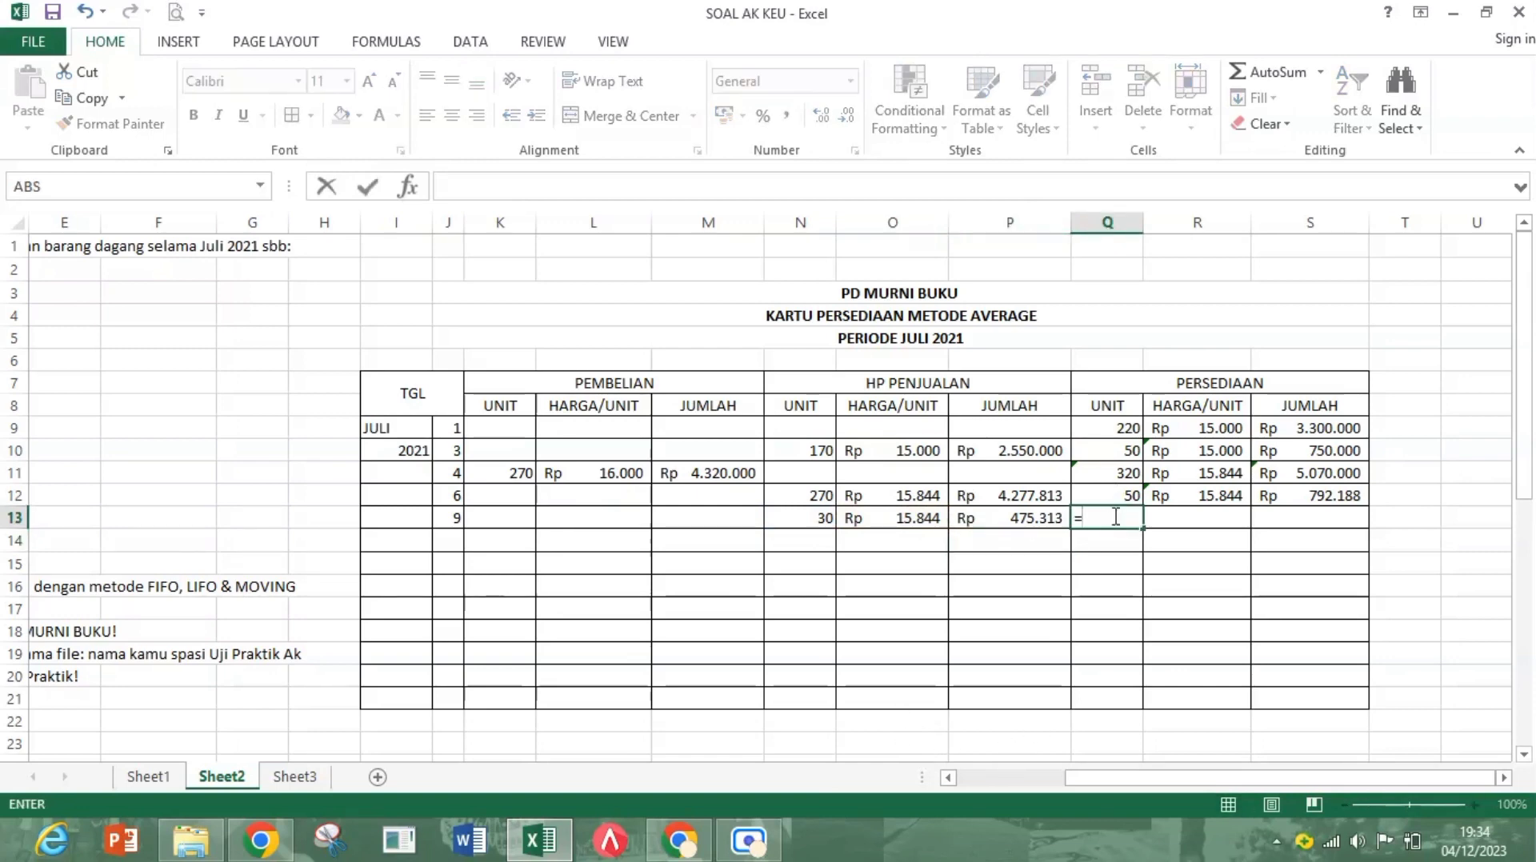
click(1140, 497)
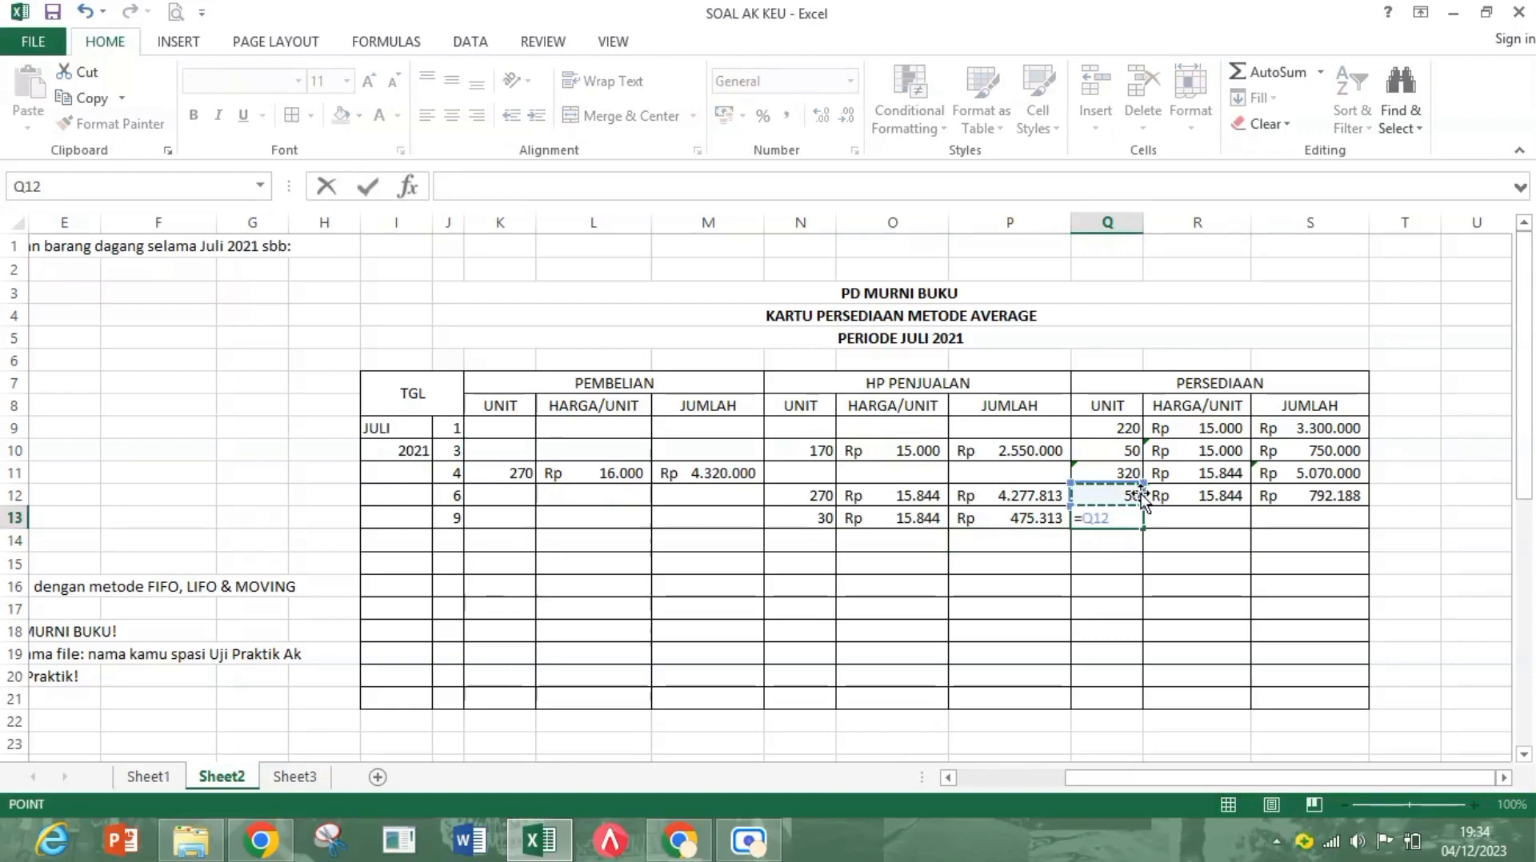
text(-)
click(819, 521)
key(Return)
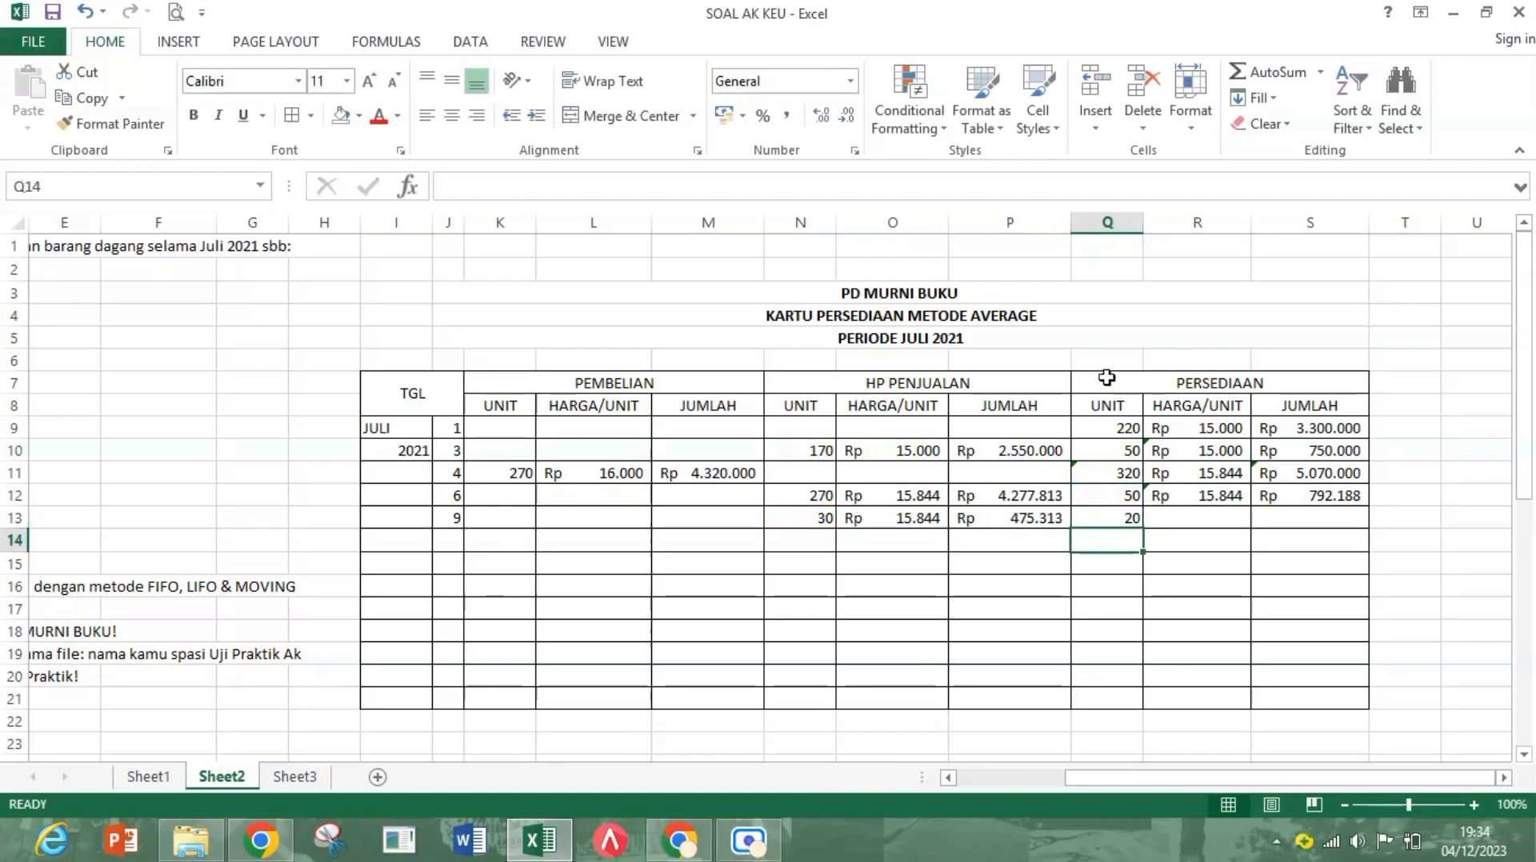
Step: Calculate the PERSEDIAAN JUMLAH after the sale dated 9 in S13 with =S12-P13
click(1285, 516)
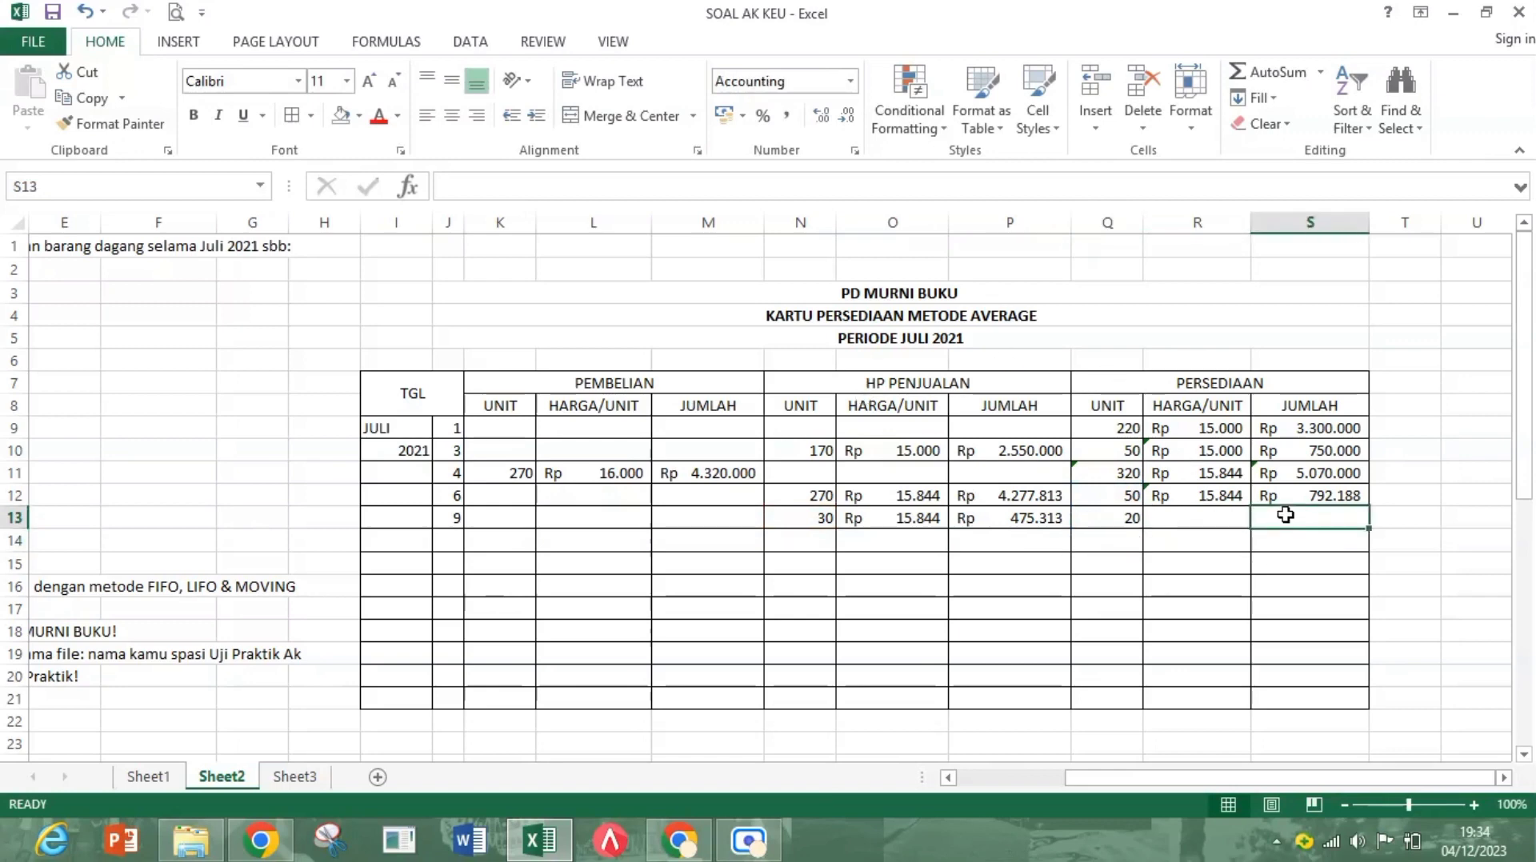
text(=)
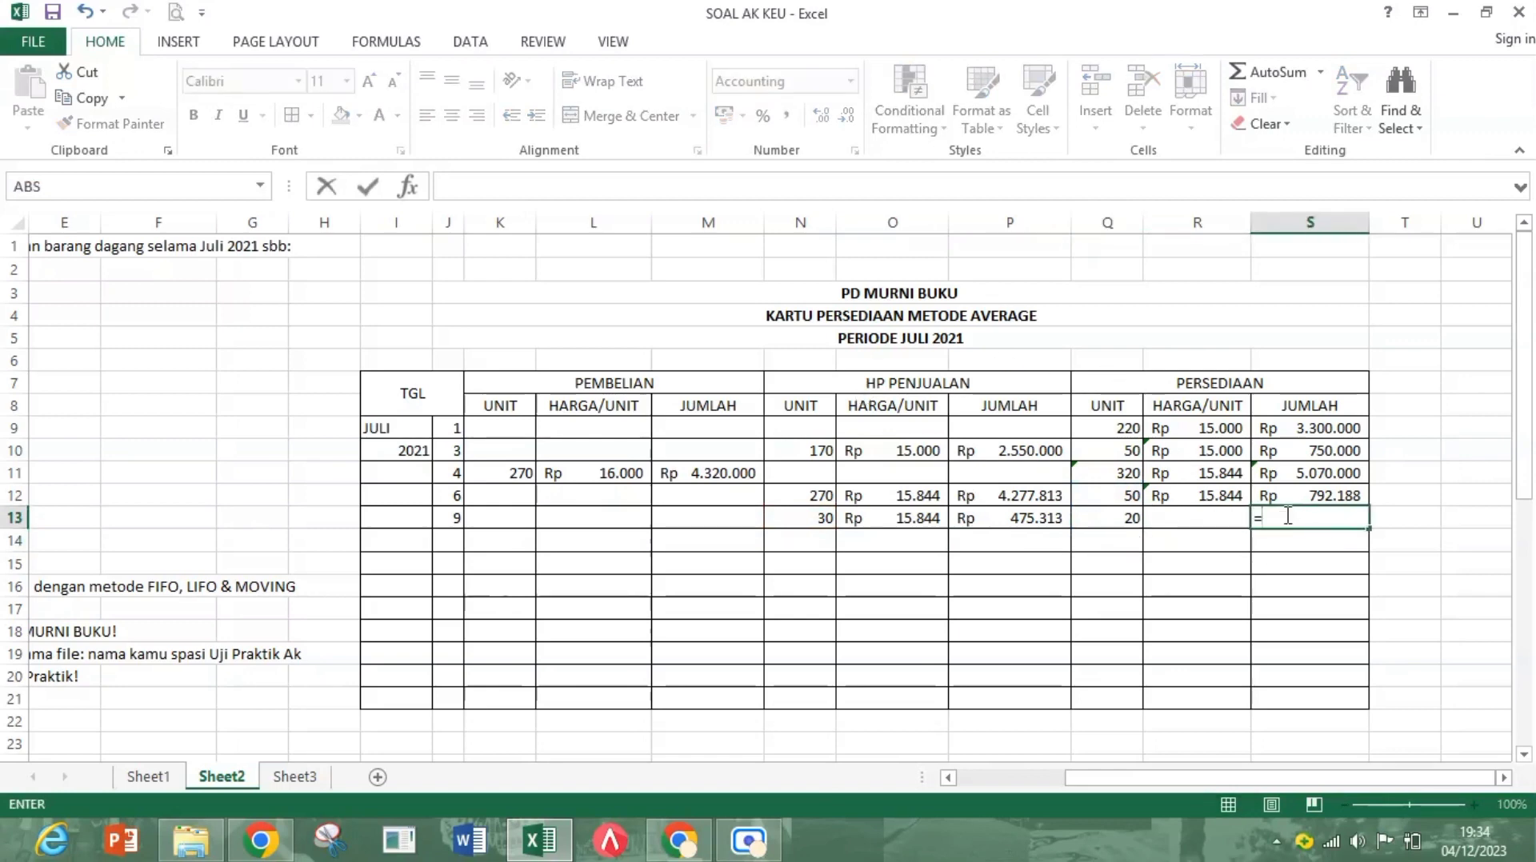
click(1330, 491)
text(-)
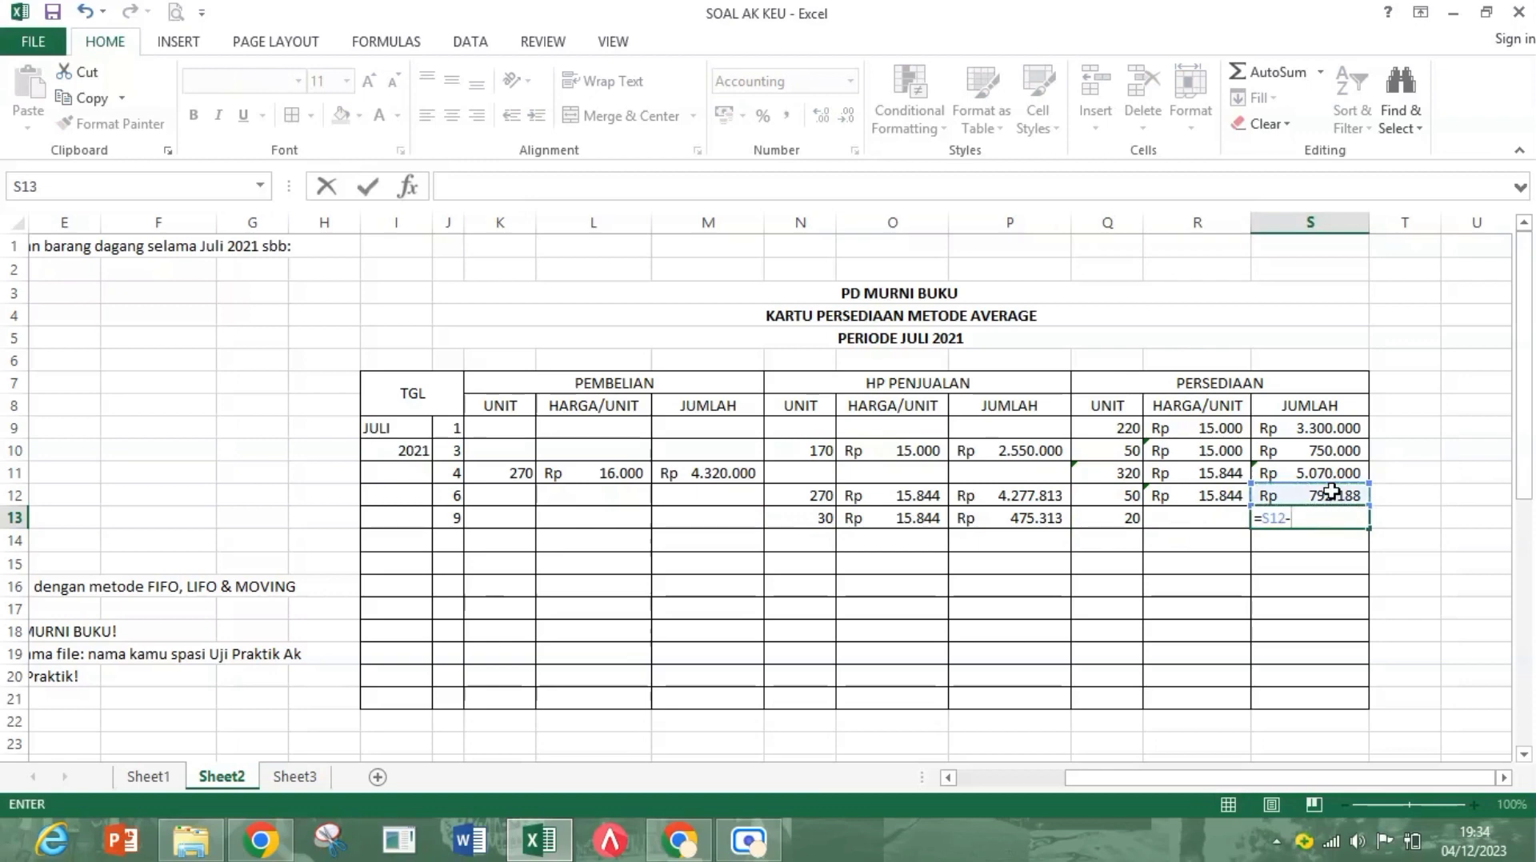
click(1047, 522)
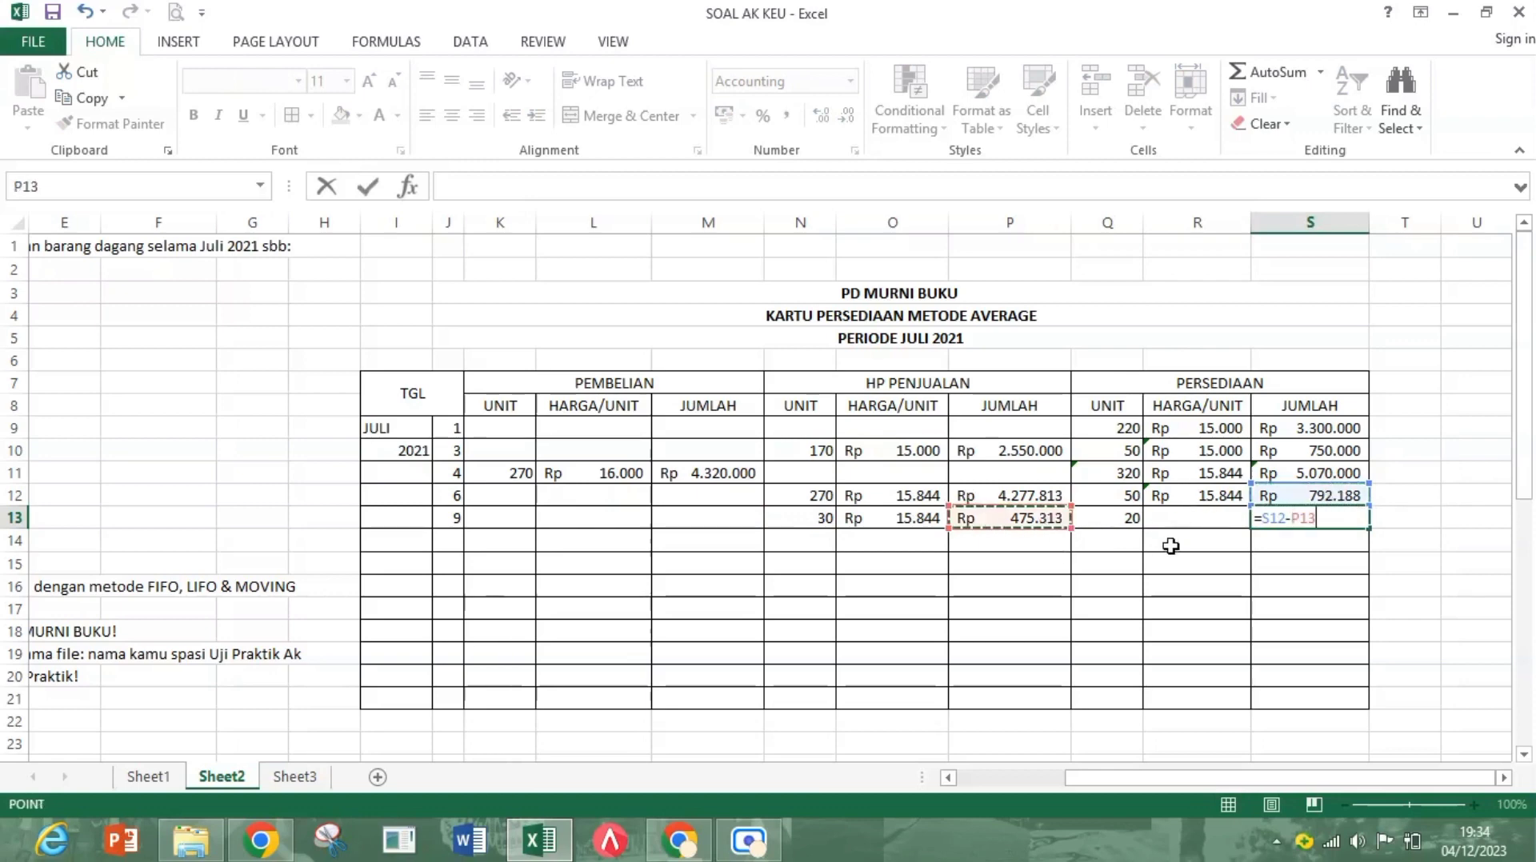
key(Return)
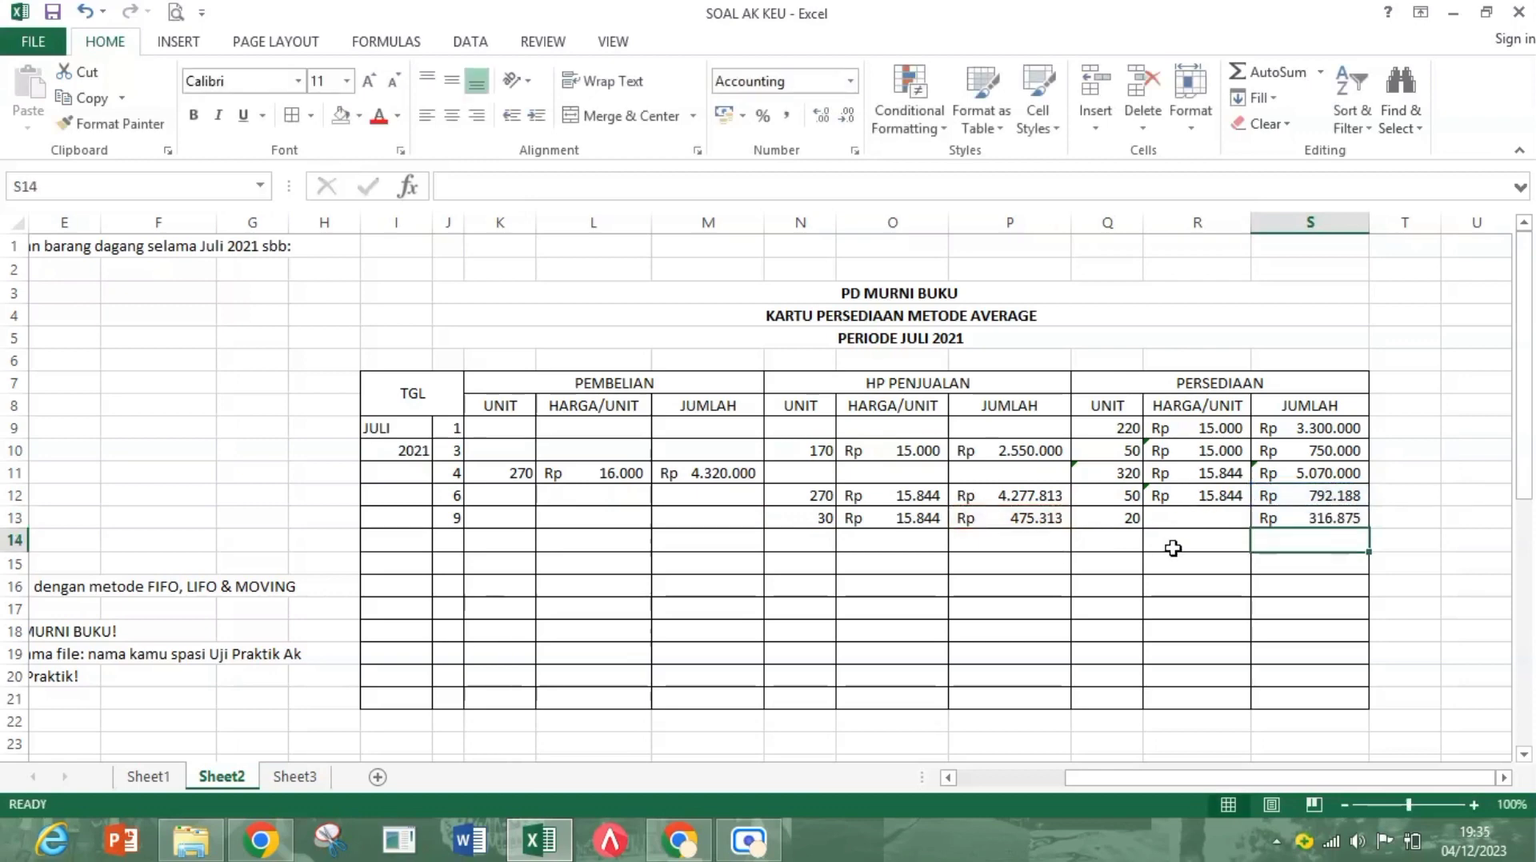
Step: Calculate the PERSEDIAAN unit price after the sale dated 9 in R13 with =S13/Q13
click(1213, 525)
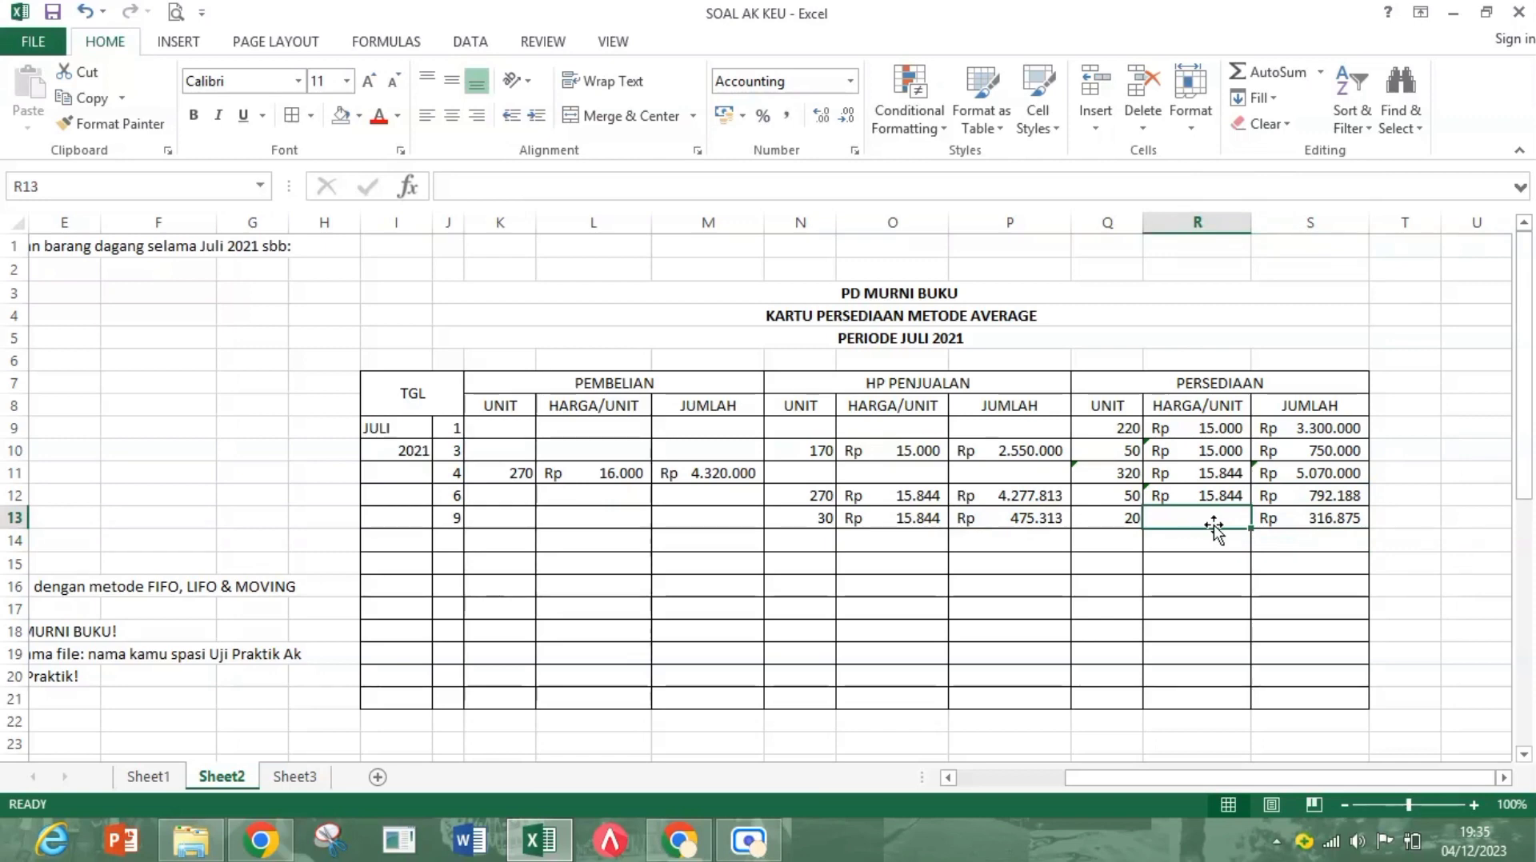
text(=)
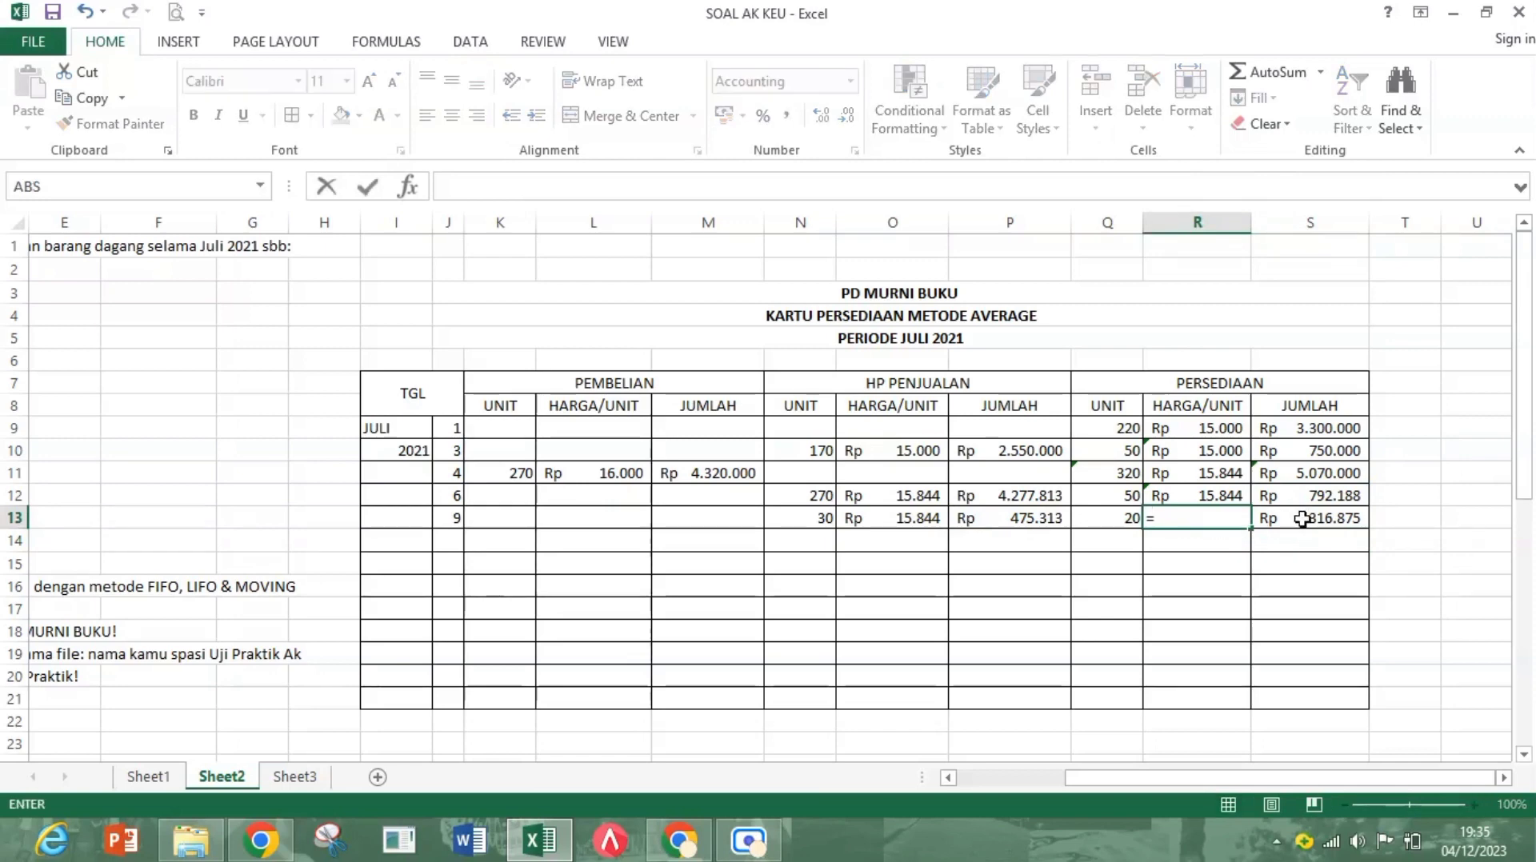
click(1303, 520)
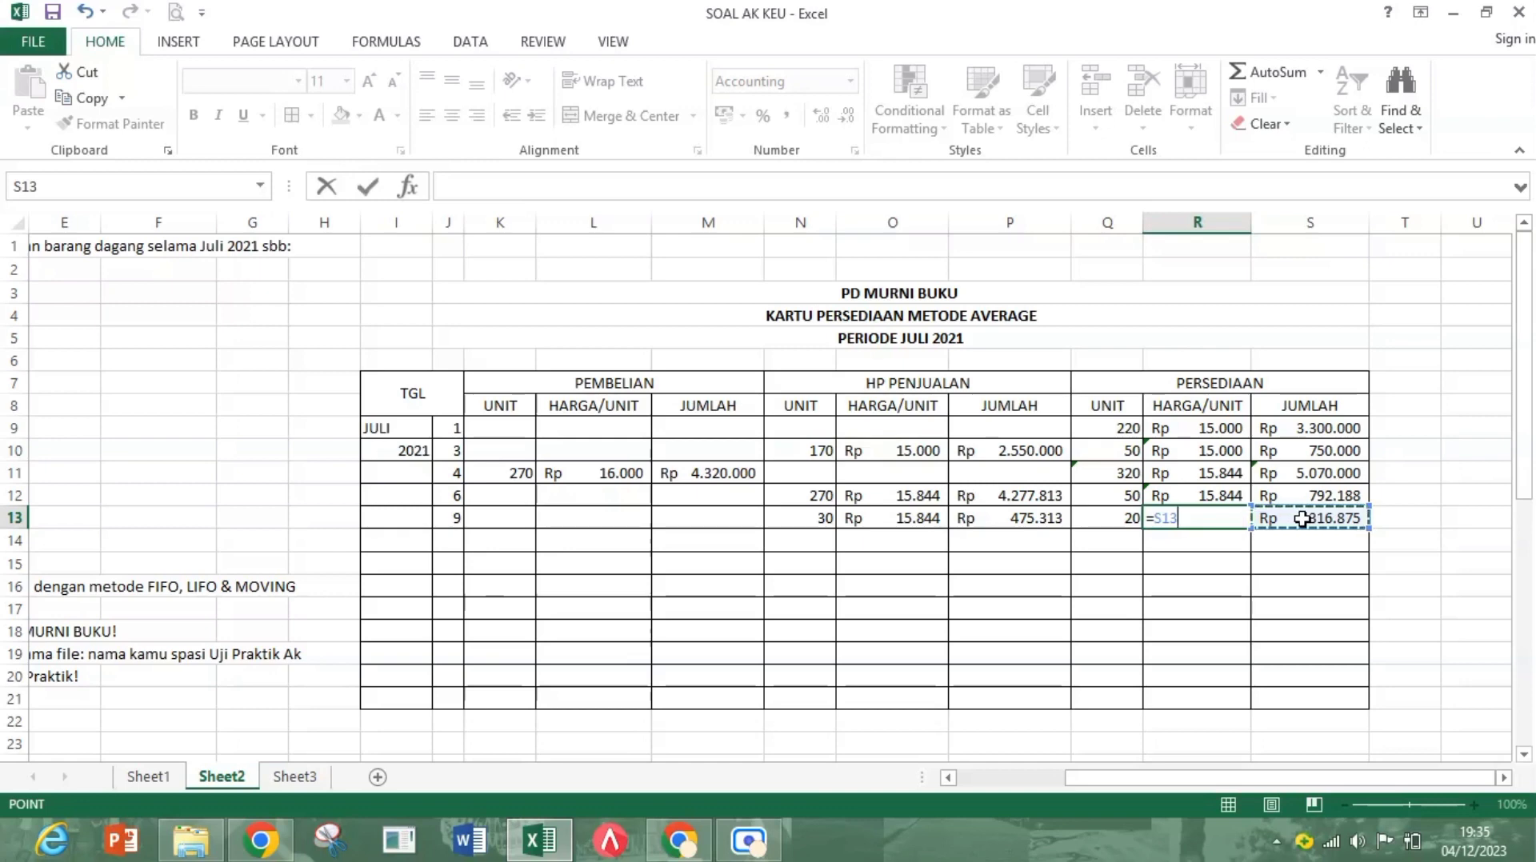
text(/)
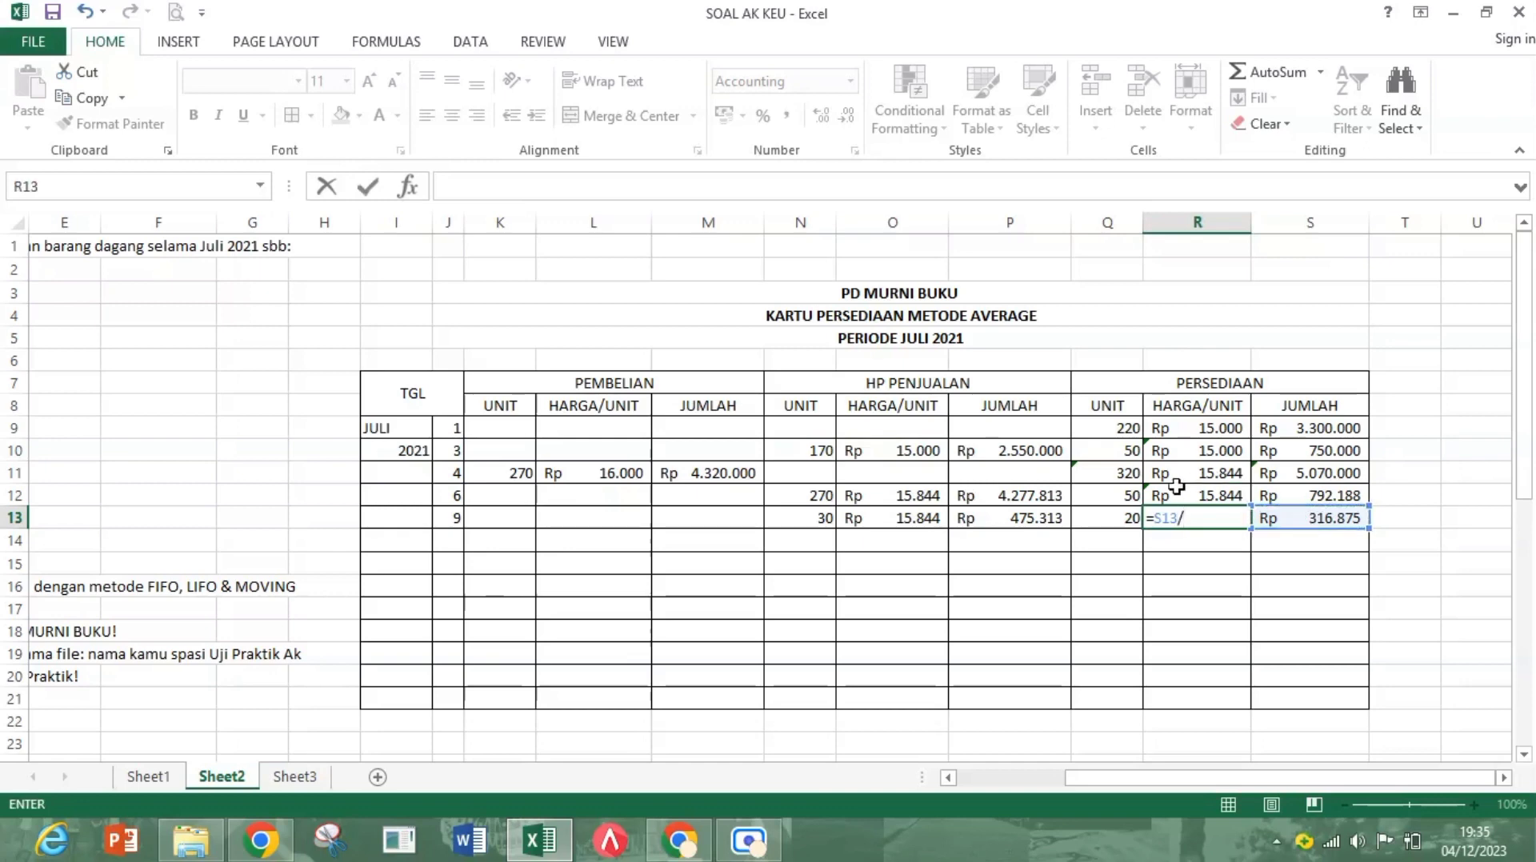
click(1112, 523)
key(Return)
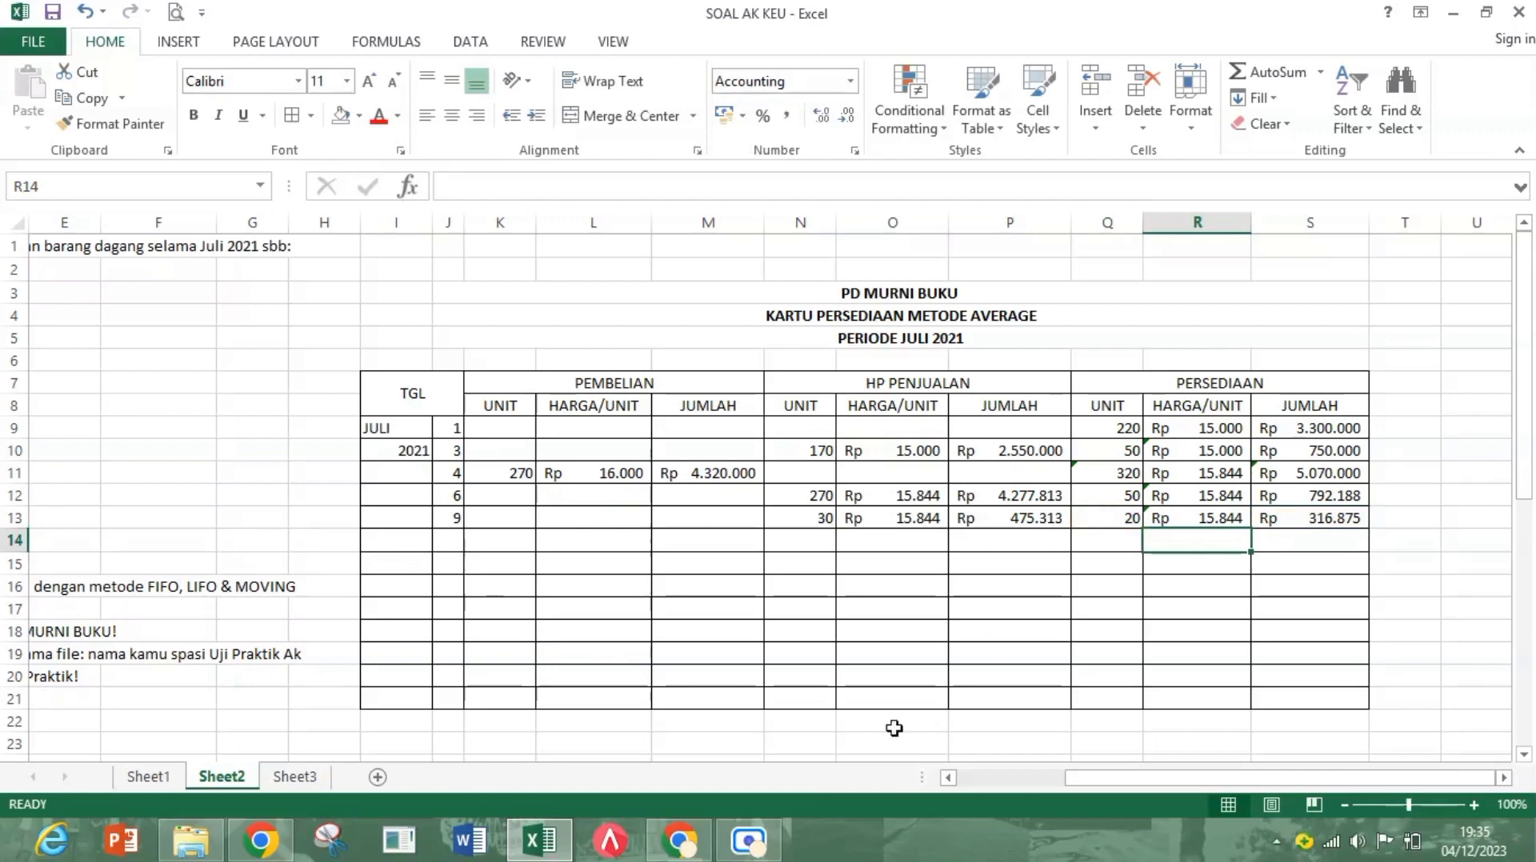
Step: Add the purchase dated 13 to row 14, with 13 in J14, 270 PEMBELIAN units in K14 and unit price 16500 in L14
drag(1092, 779, 638, 789)
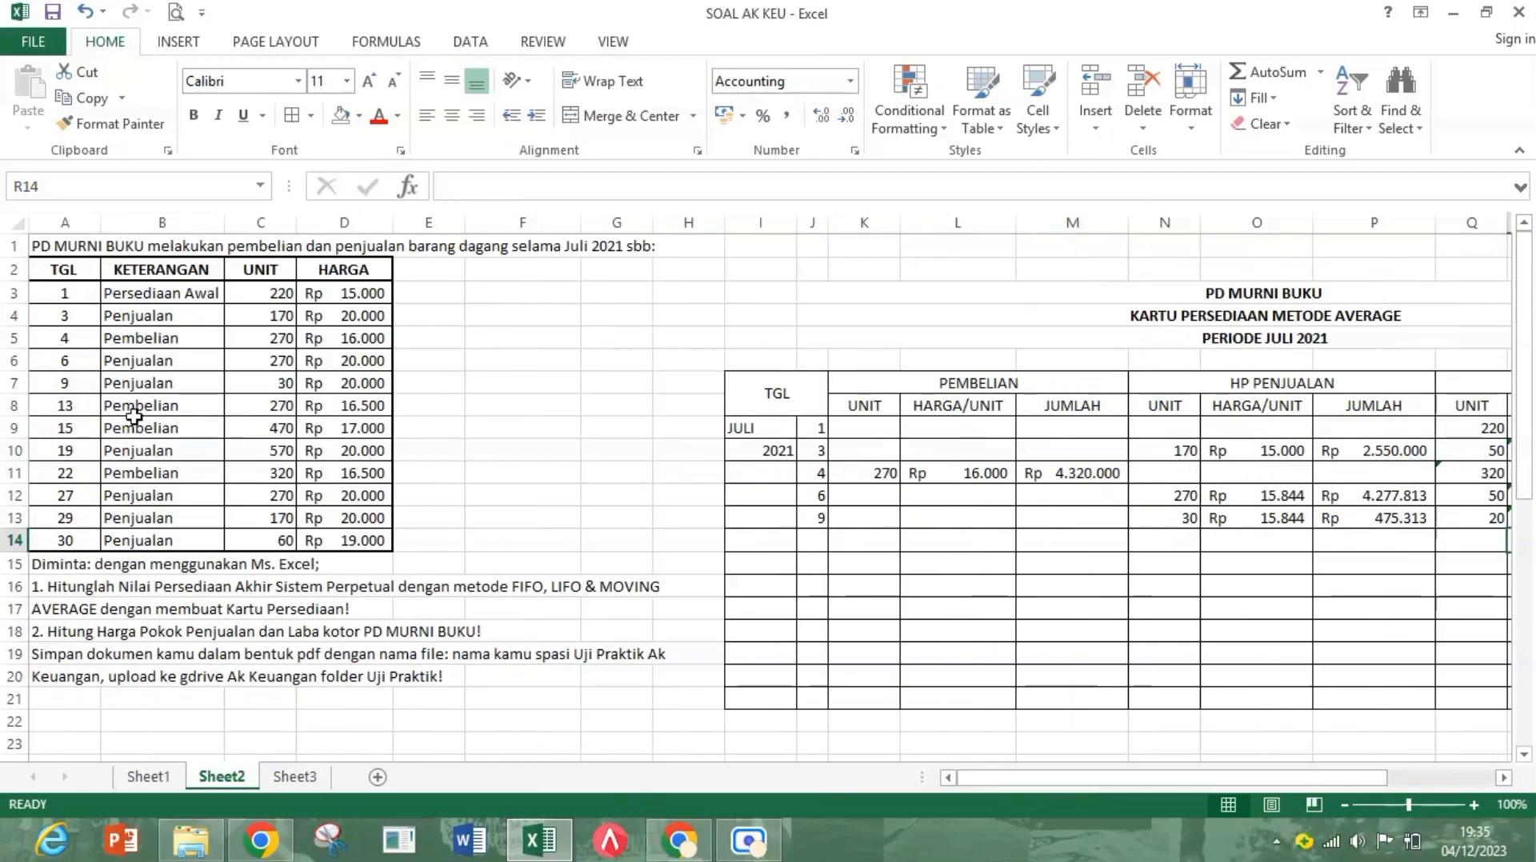
click(818, 541)
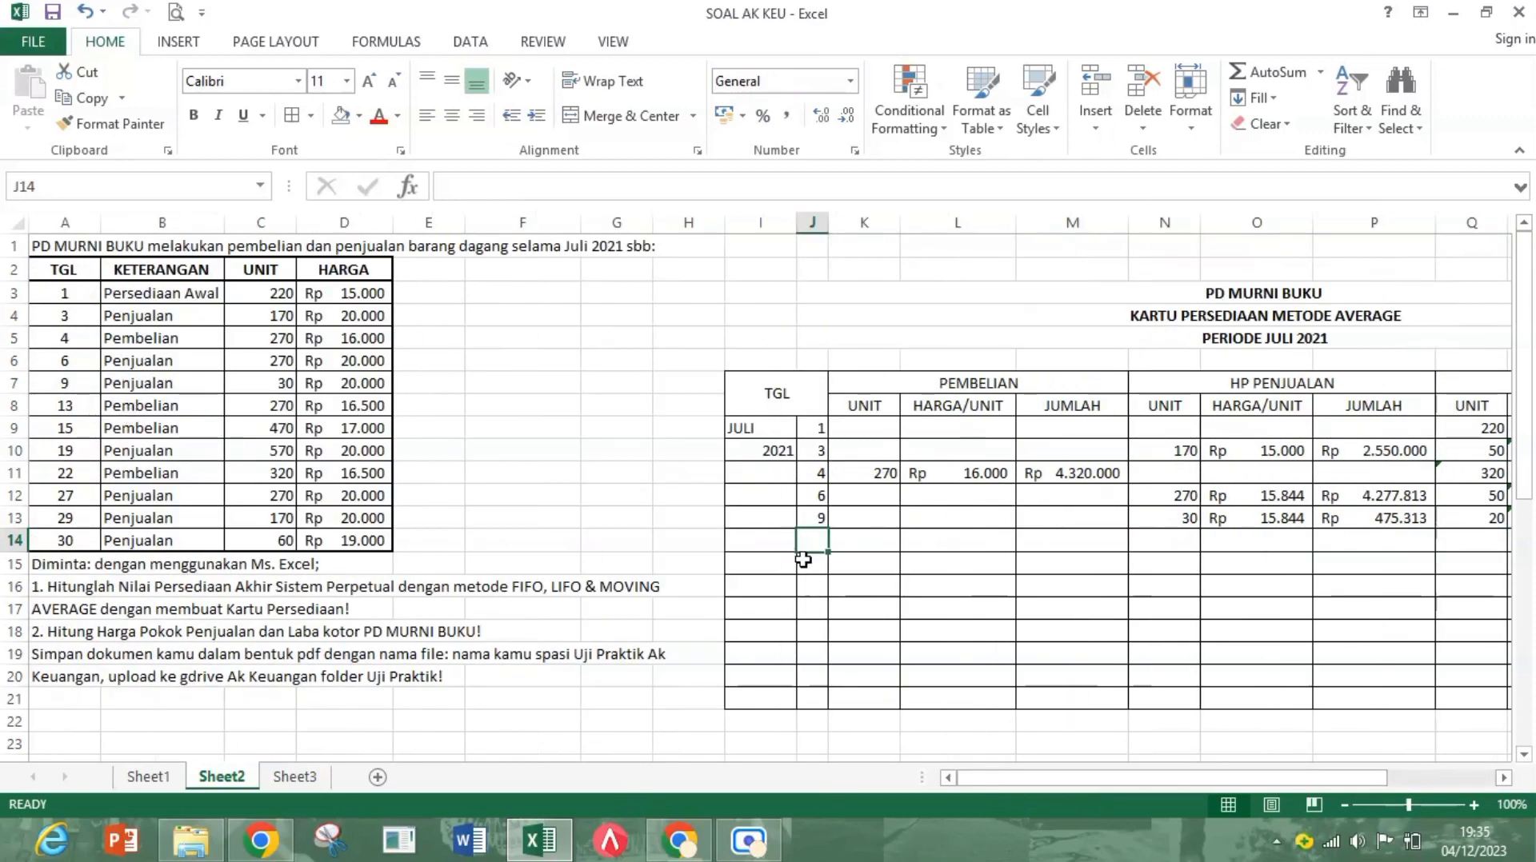
text(13)
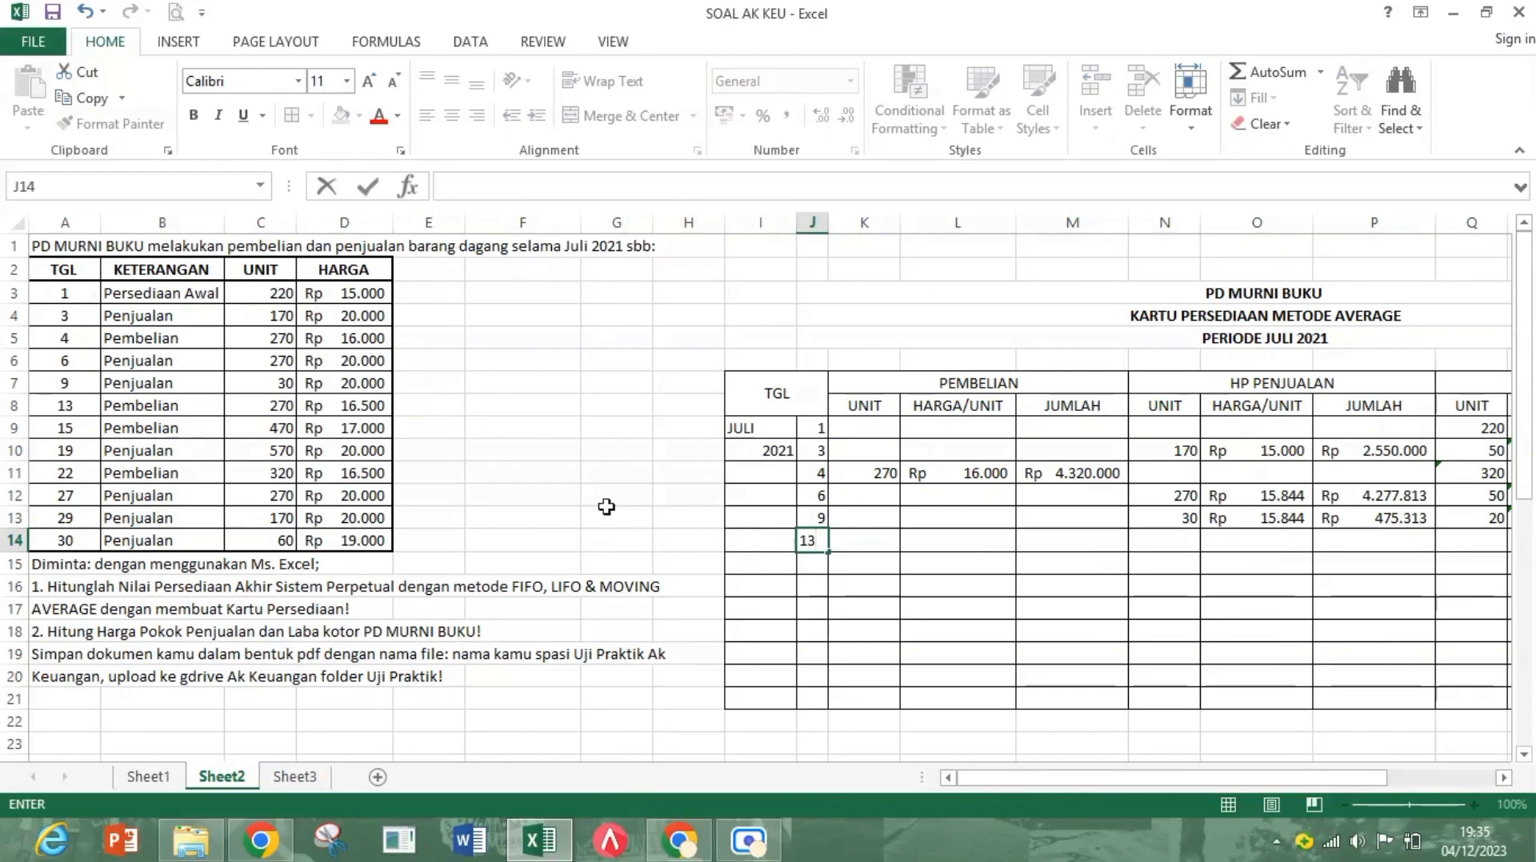
click(888, 545)
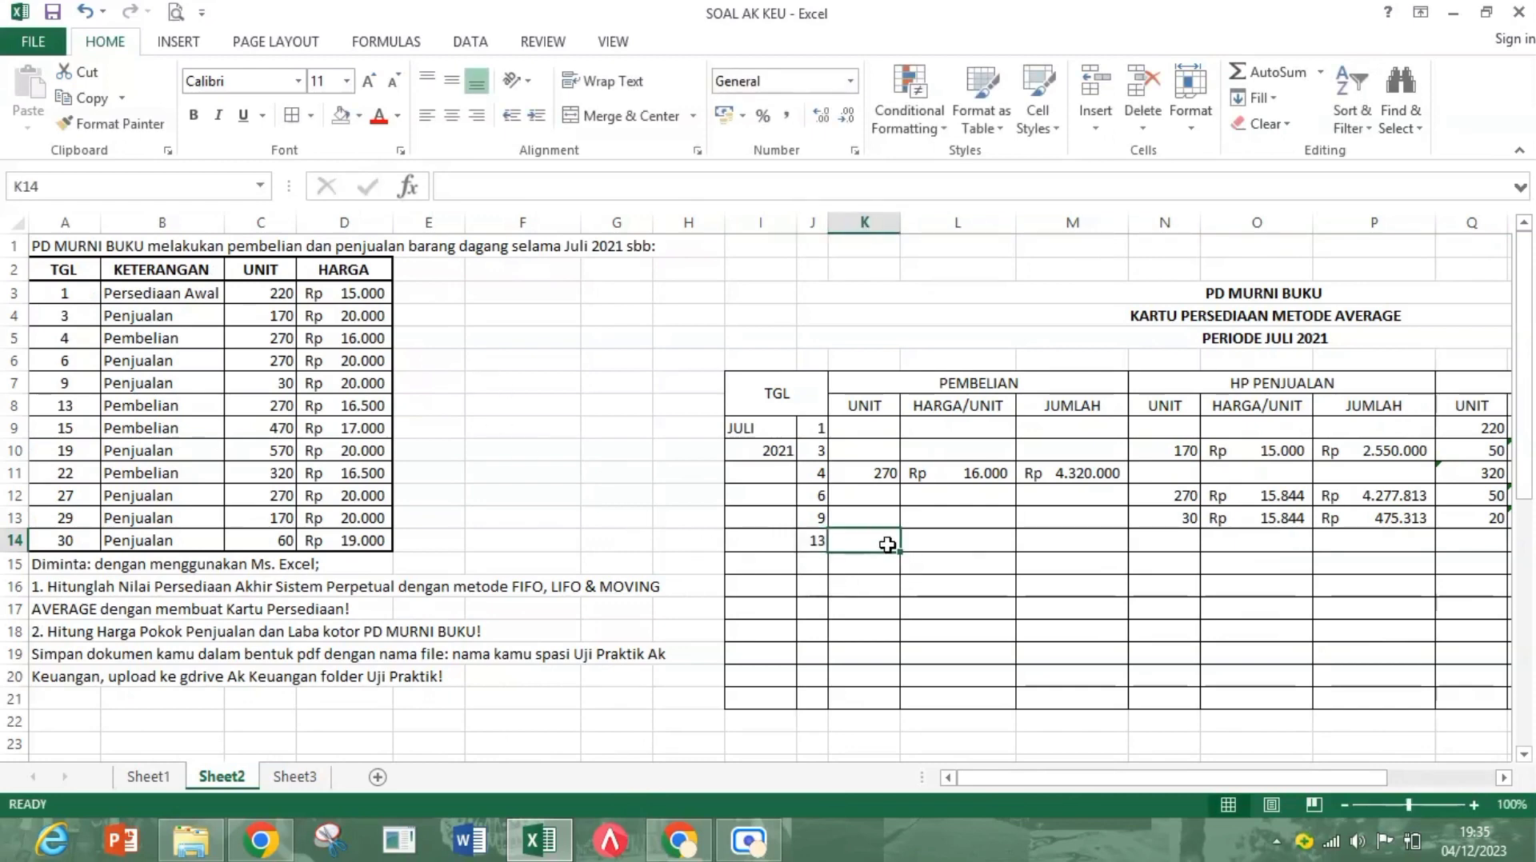
text(270)
key(Tab)
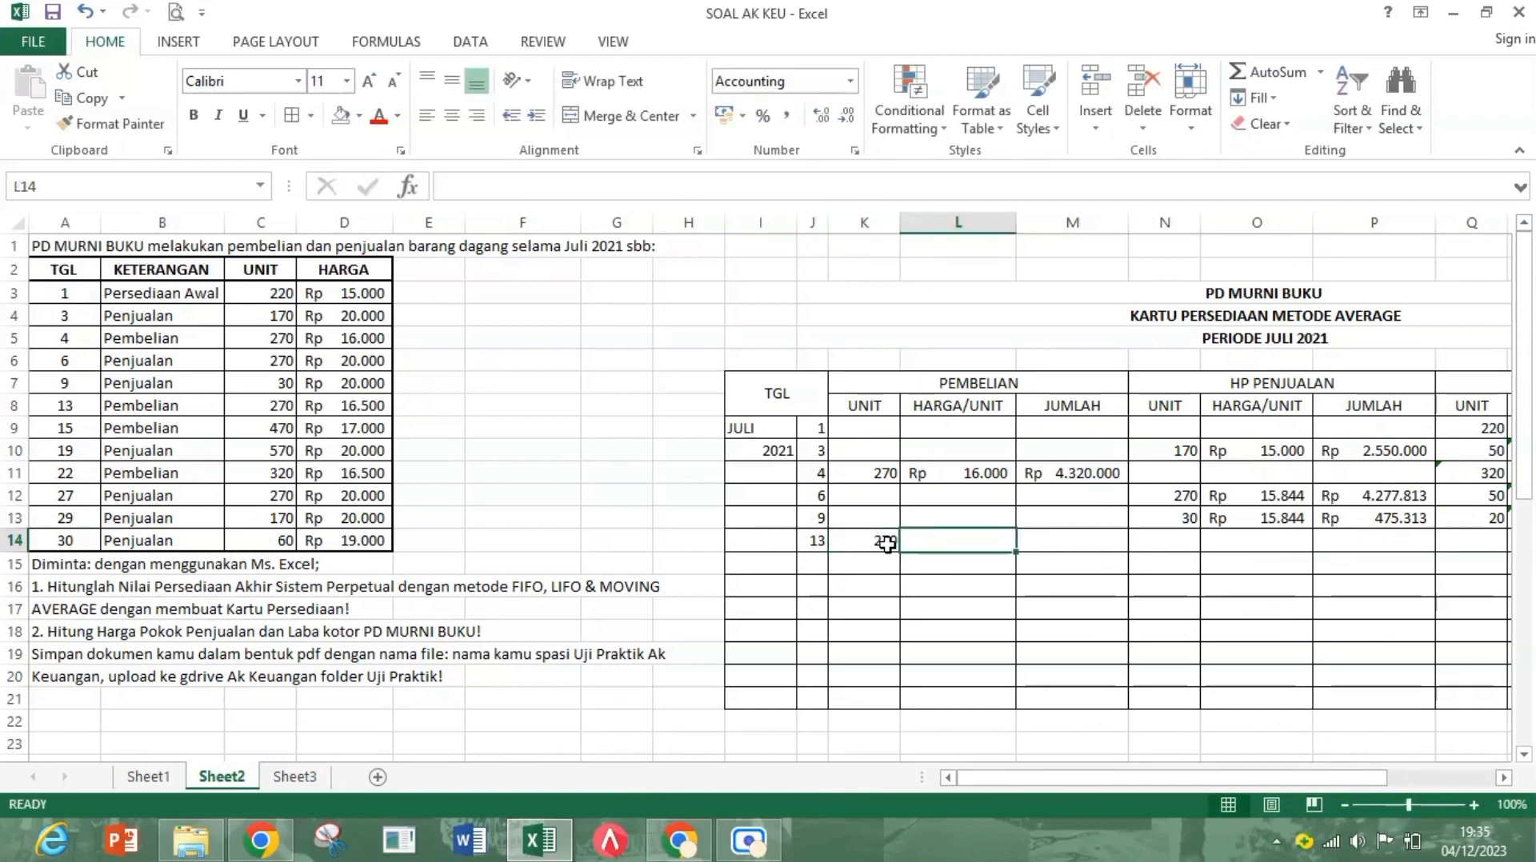
text(16500)
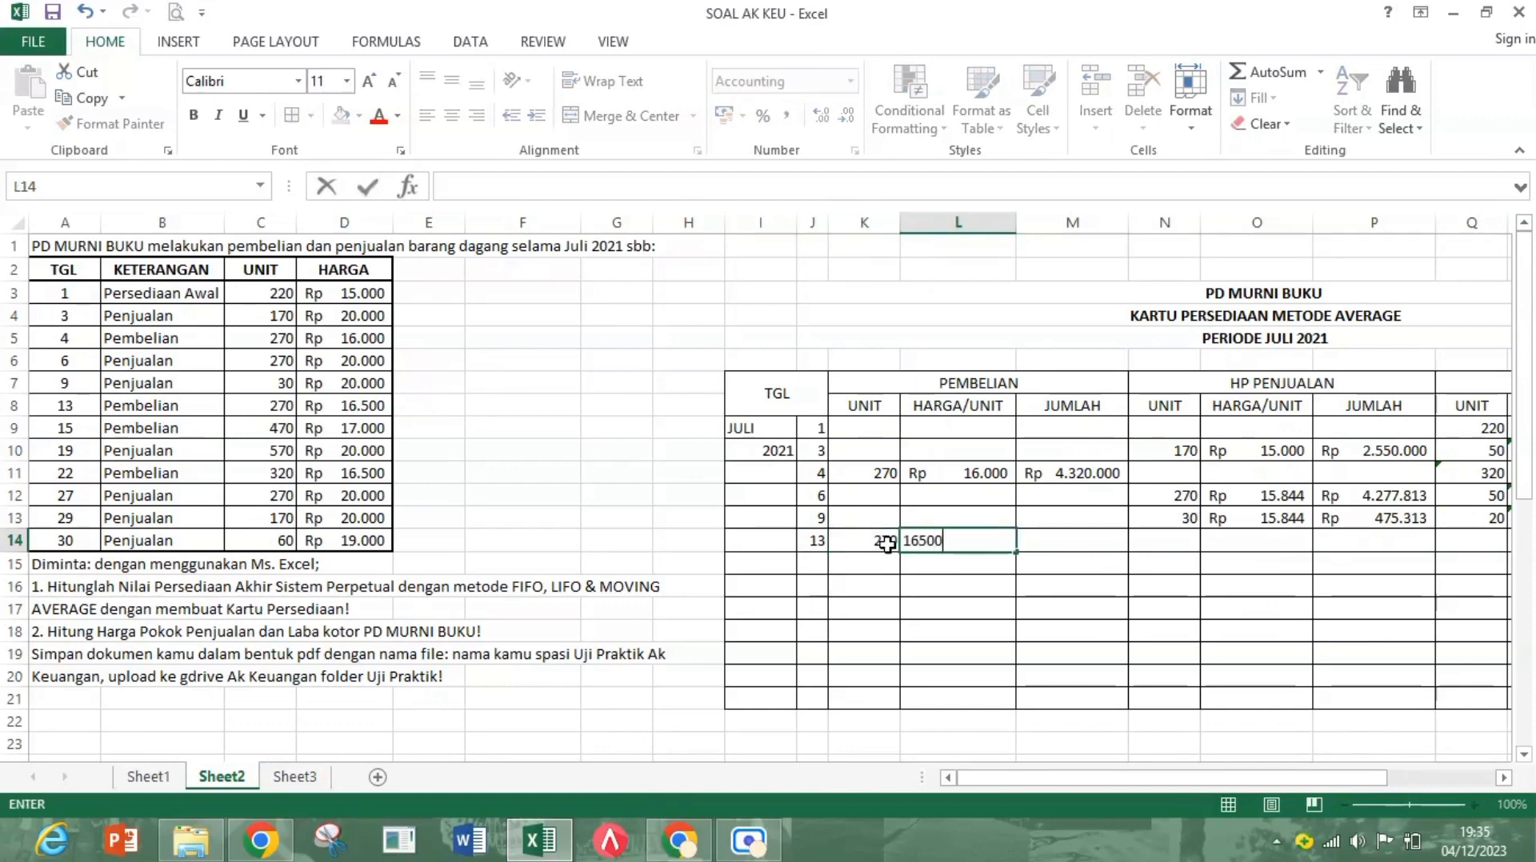
text(6.500)
key(Tab)
Step: Calculate the PEMBELIAN JUMLAH for the purchase dated 13 in M14 with =K14*L14
text(=)
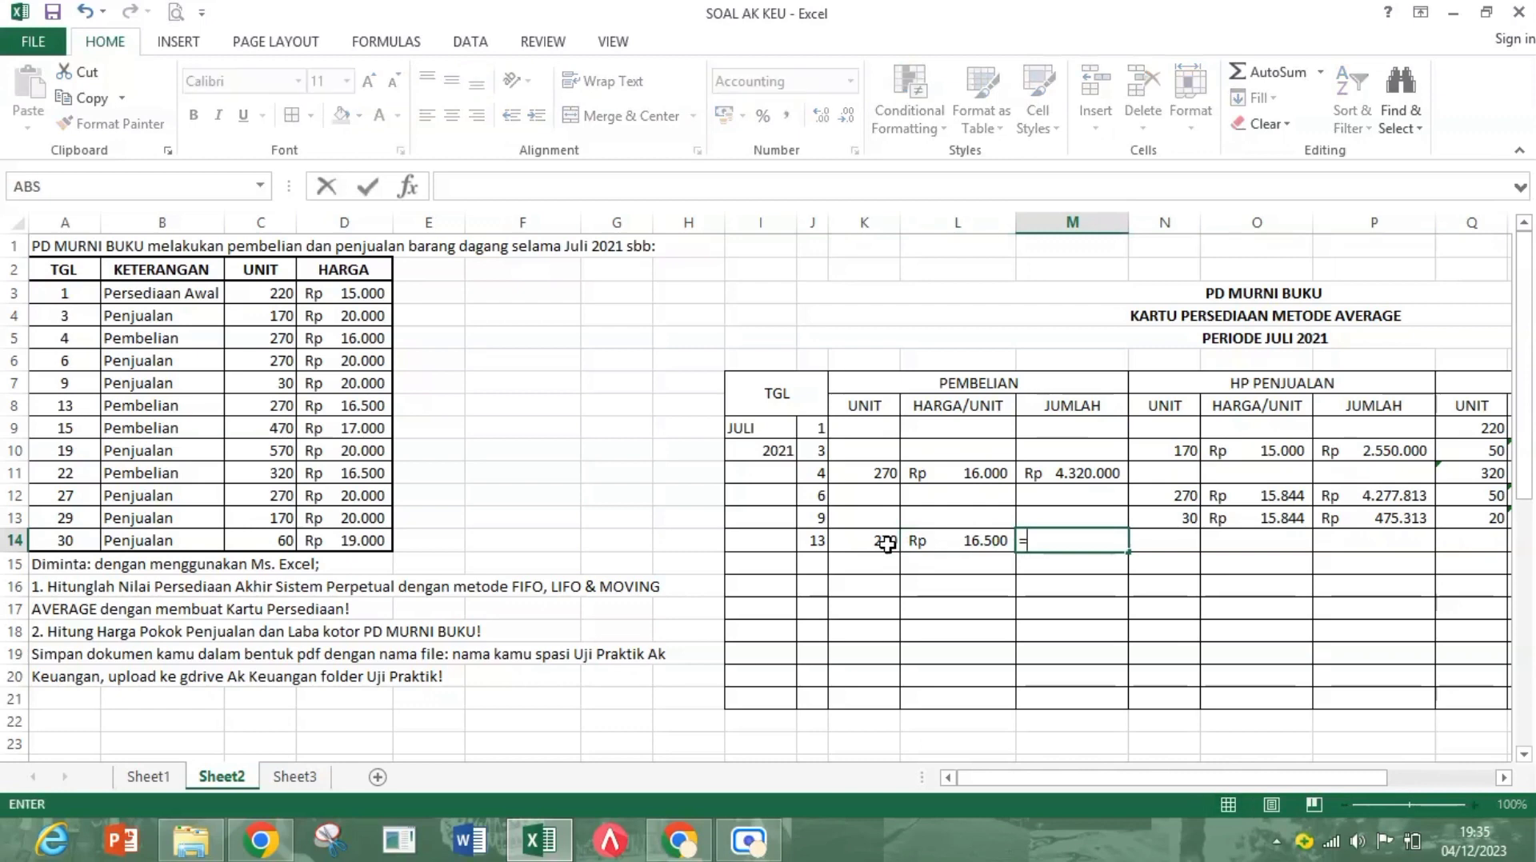
click(881, 542)
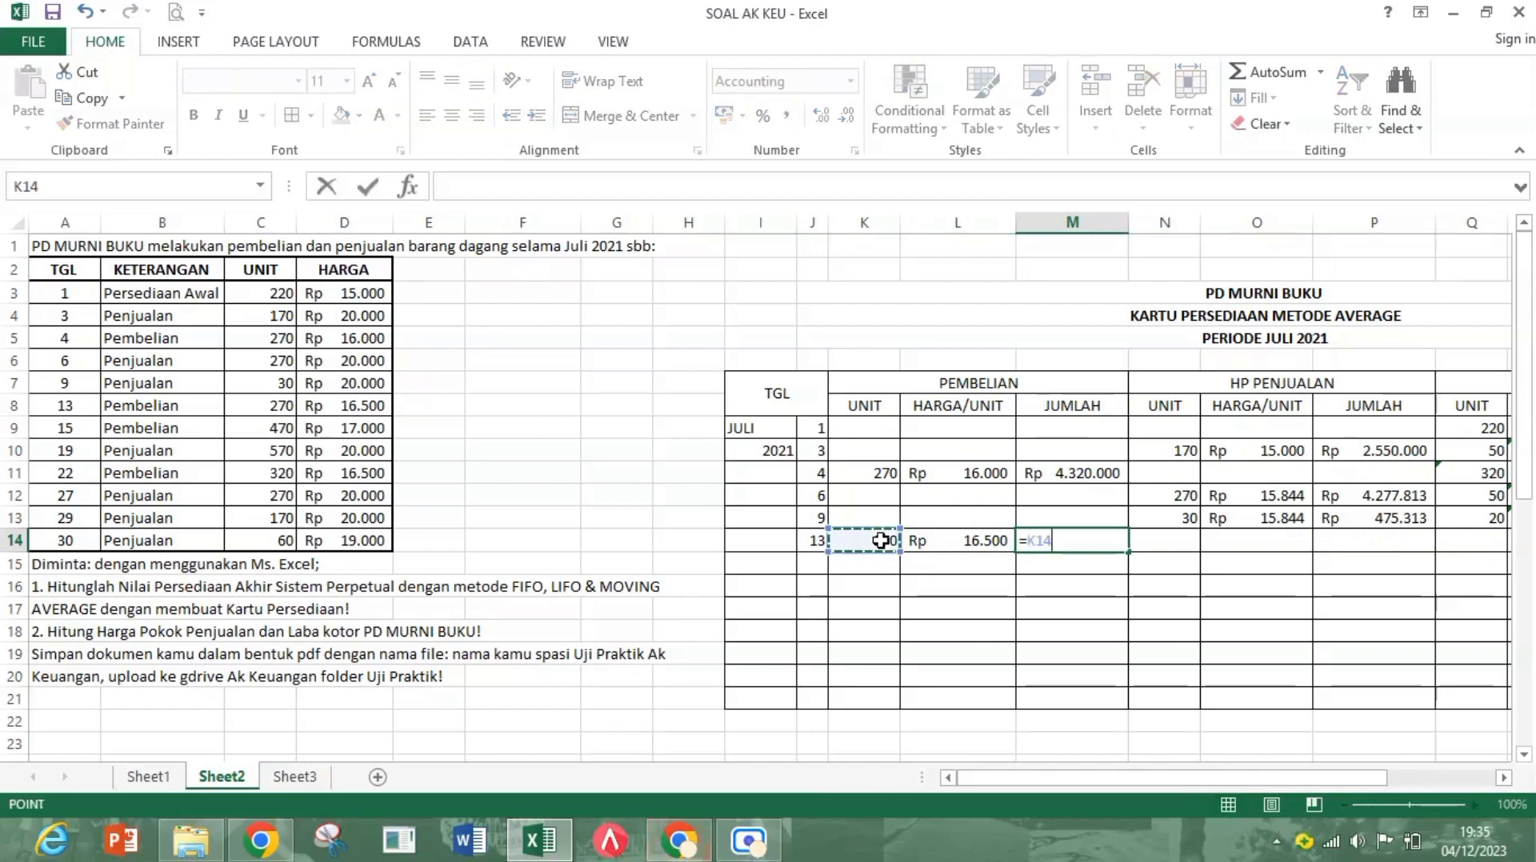
text(*)
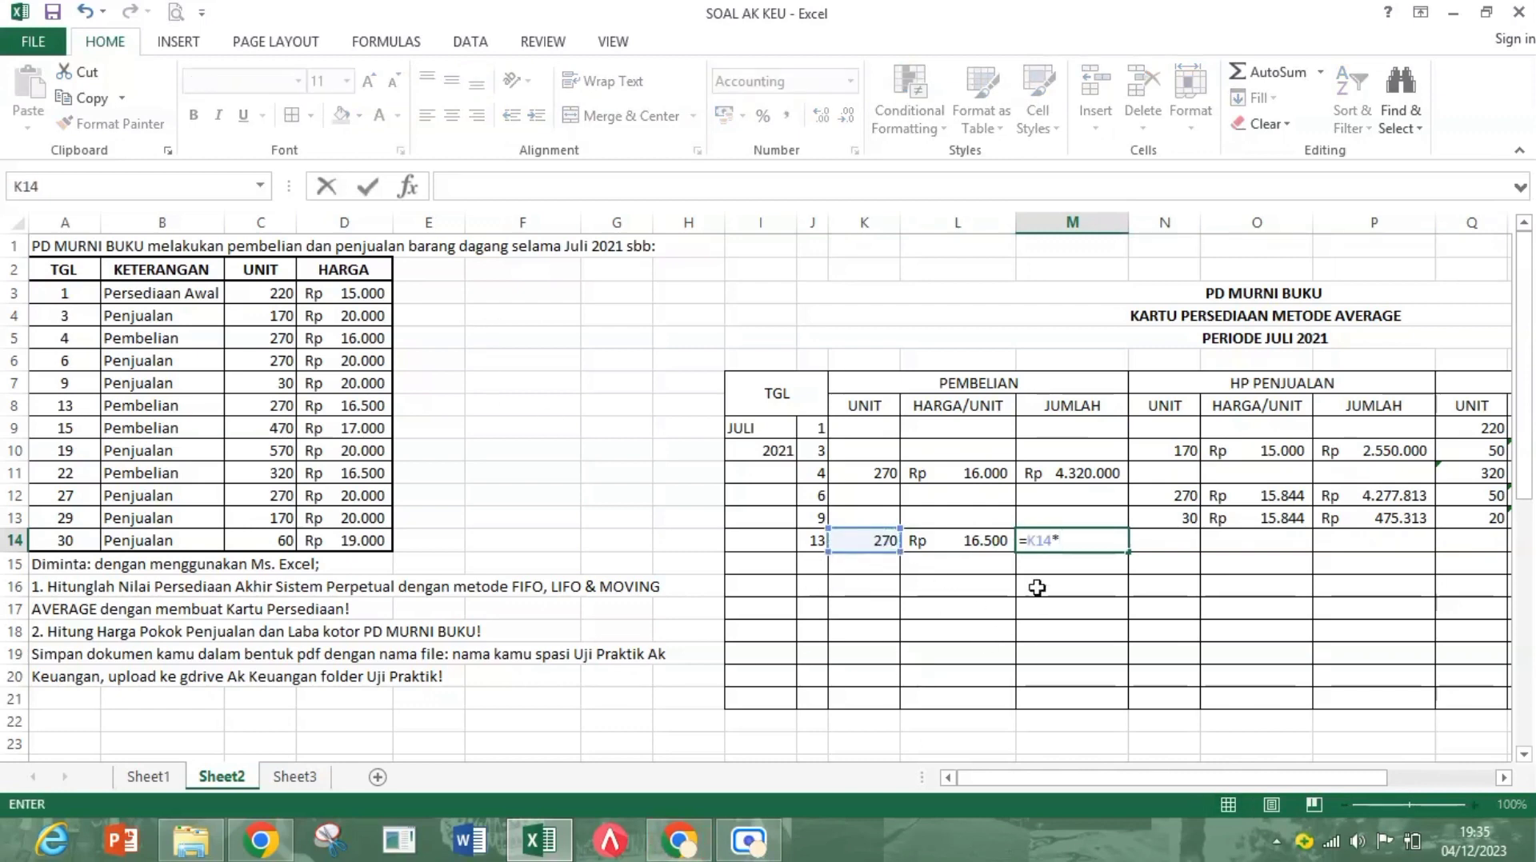
click(950, 538)
key(Return)
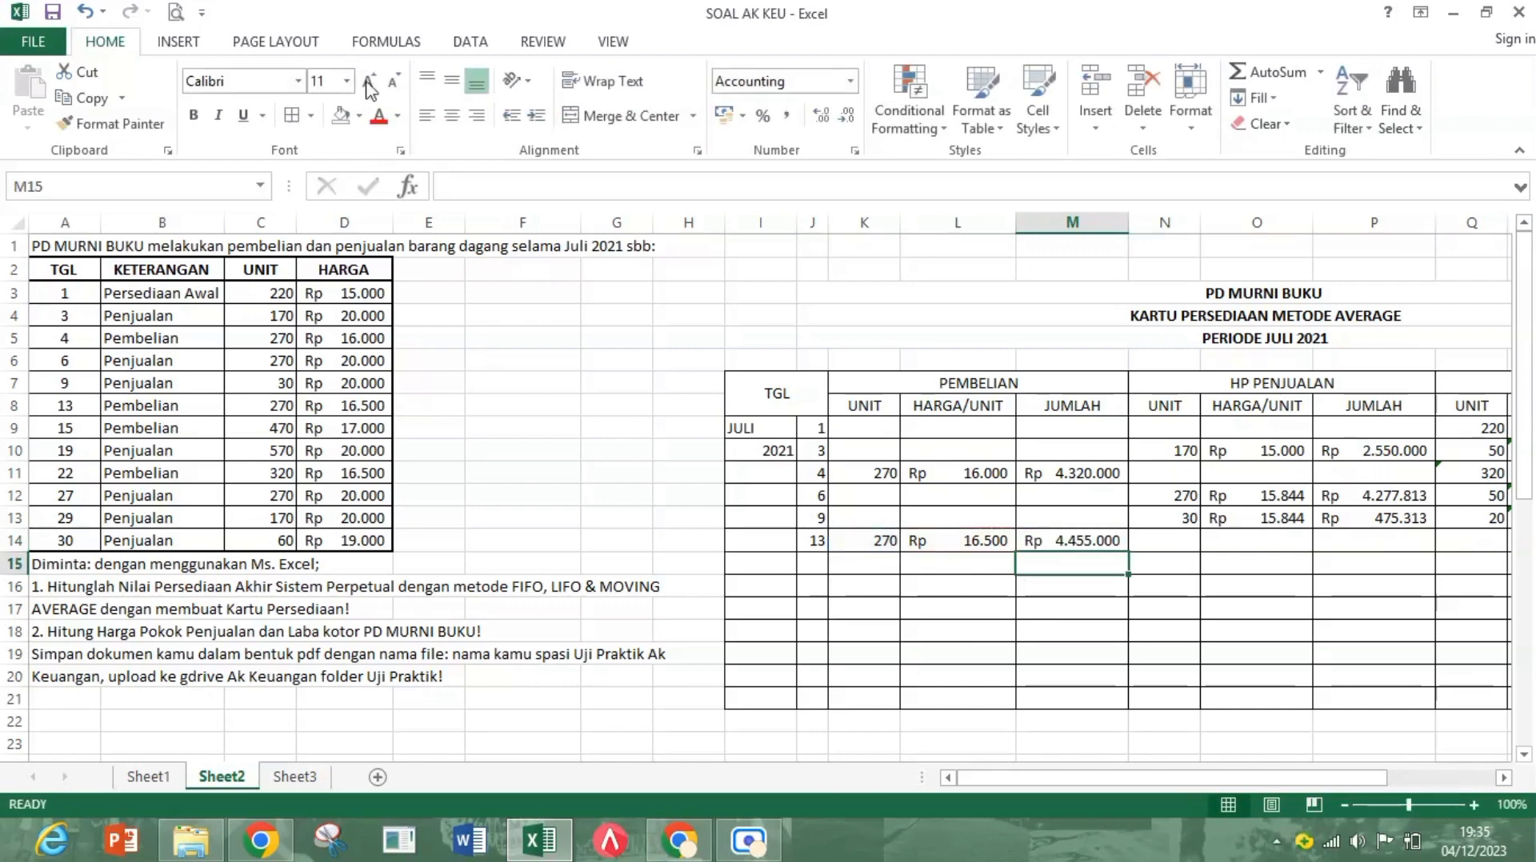
Step: Calculate the PERSEDIAAN units after the purchase dated 13 in Q14 with =Q13+K14
drag(1284, 780, 1396, 796)
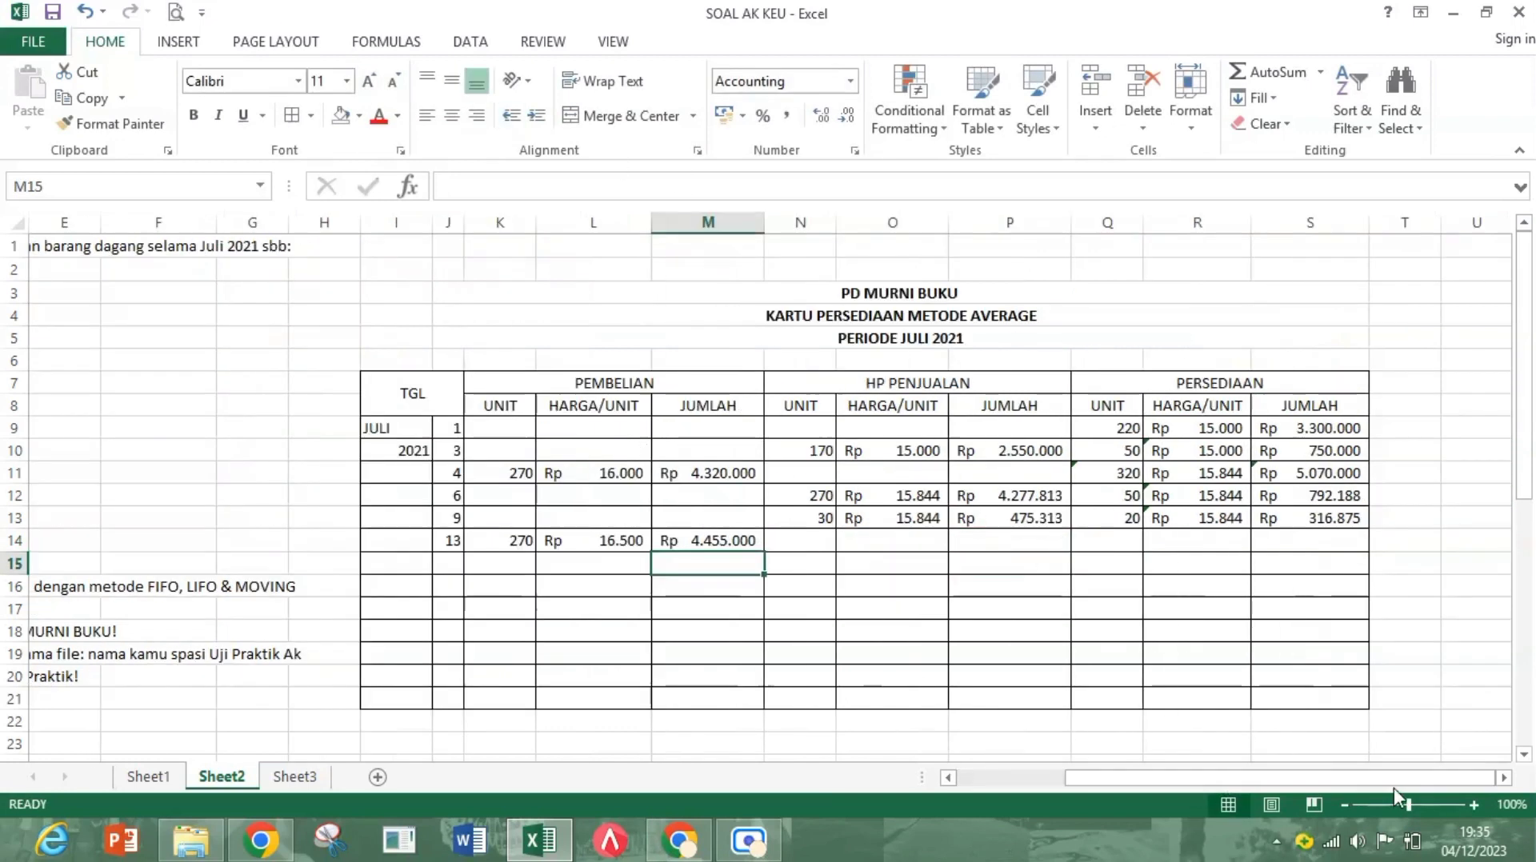
click(1114, 540)
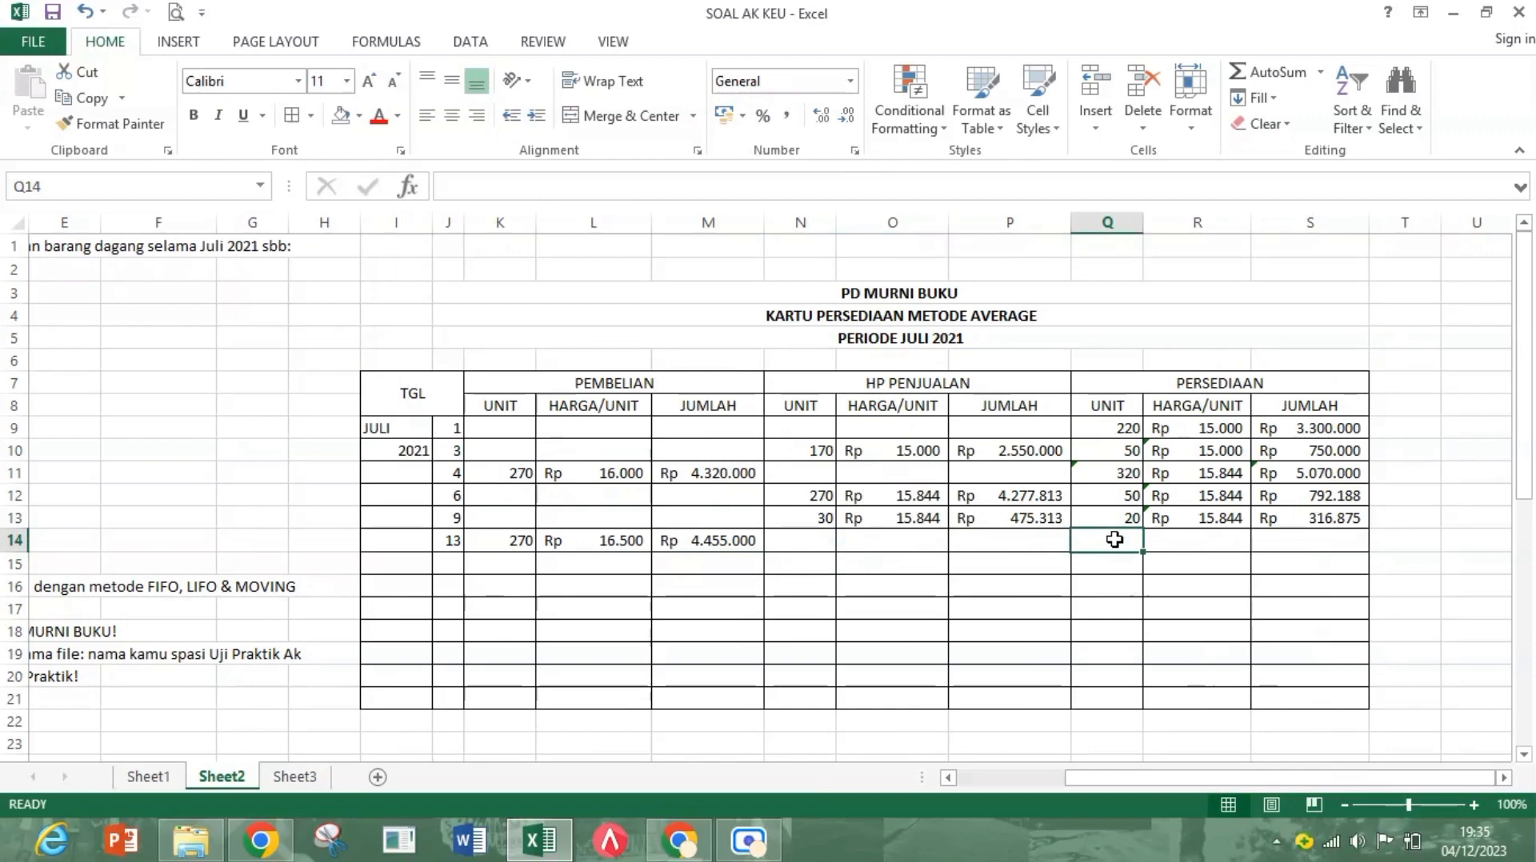
text(=)
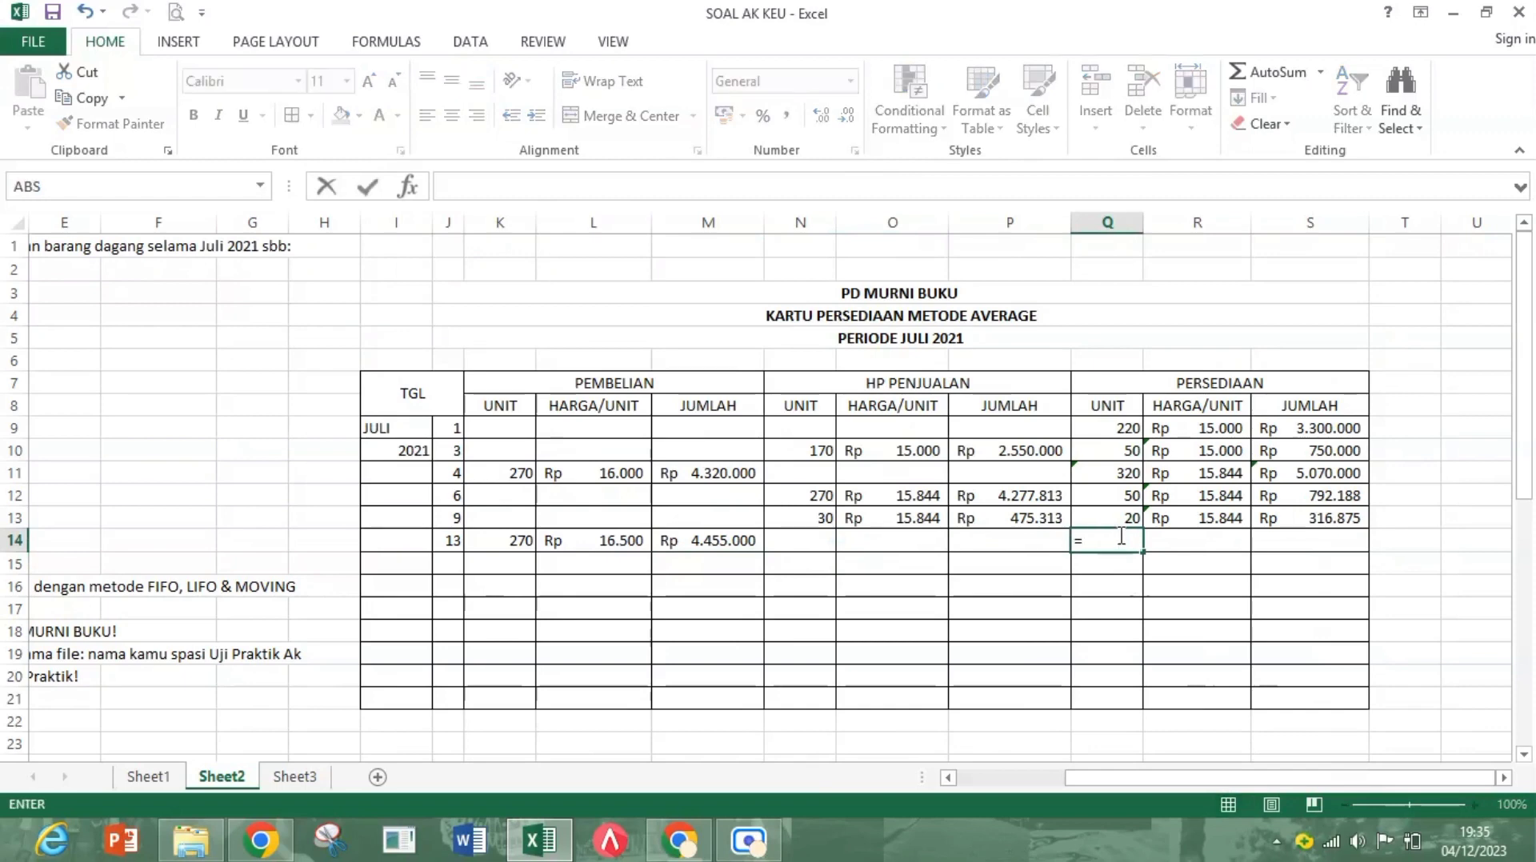
click(1129, 518)
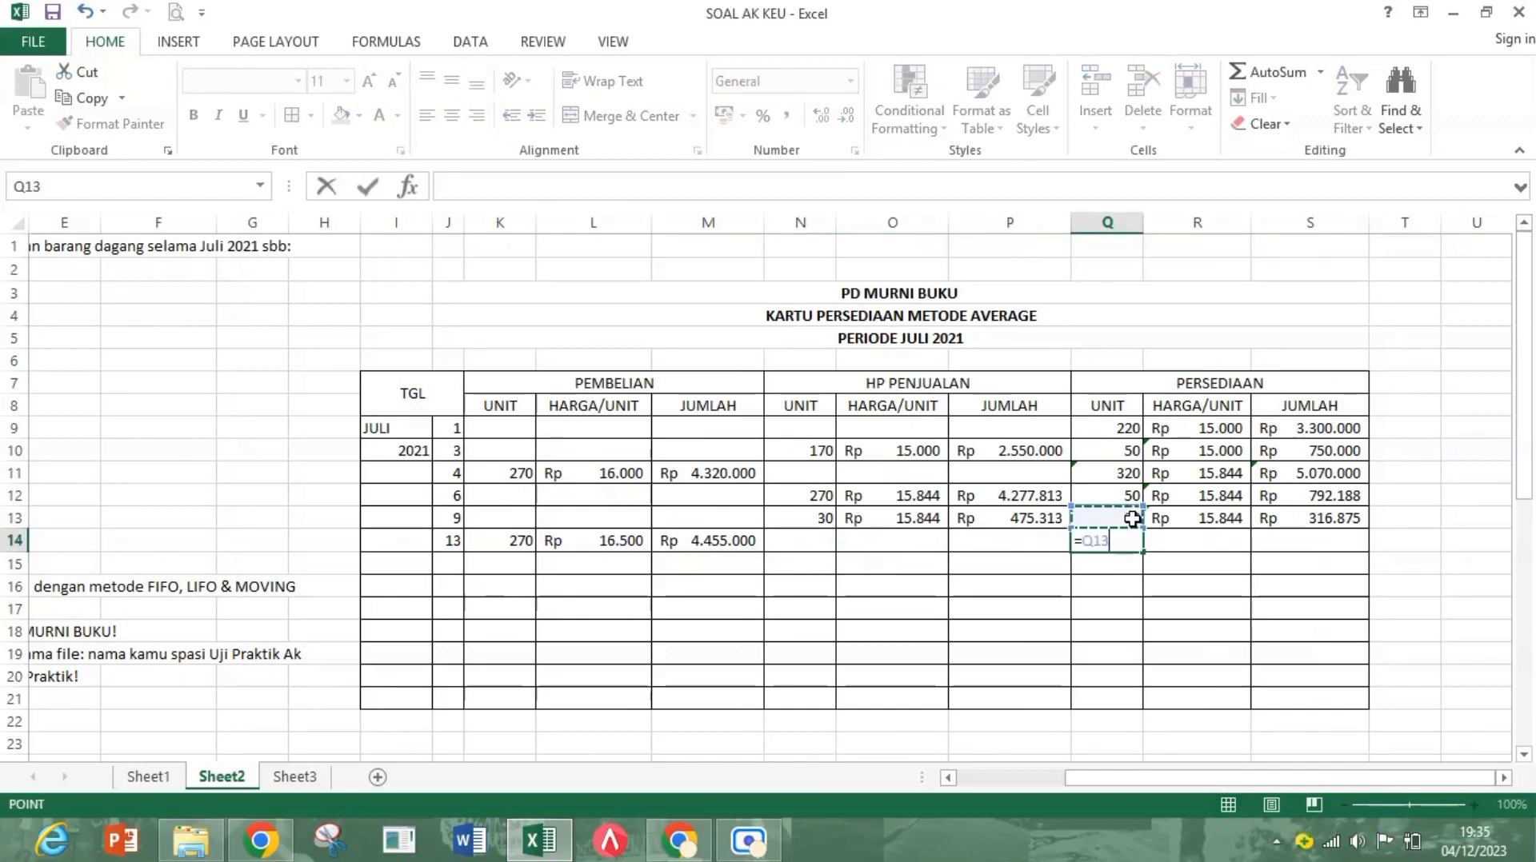
text(+)
click(496, 541)
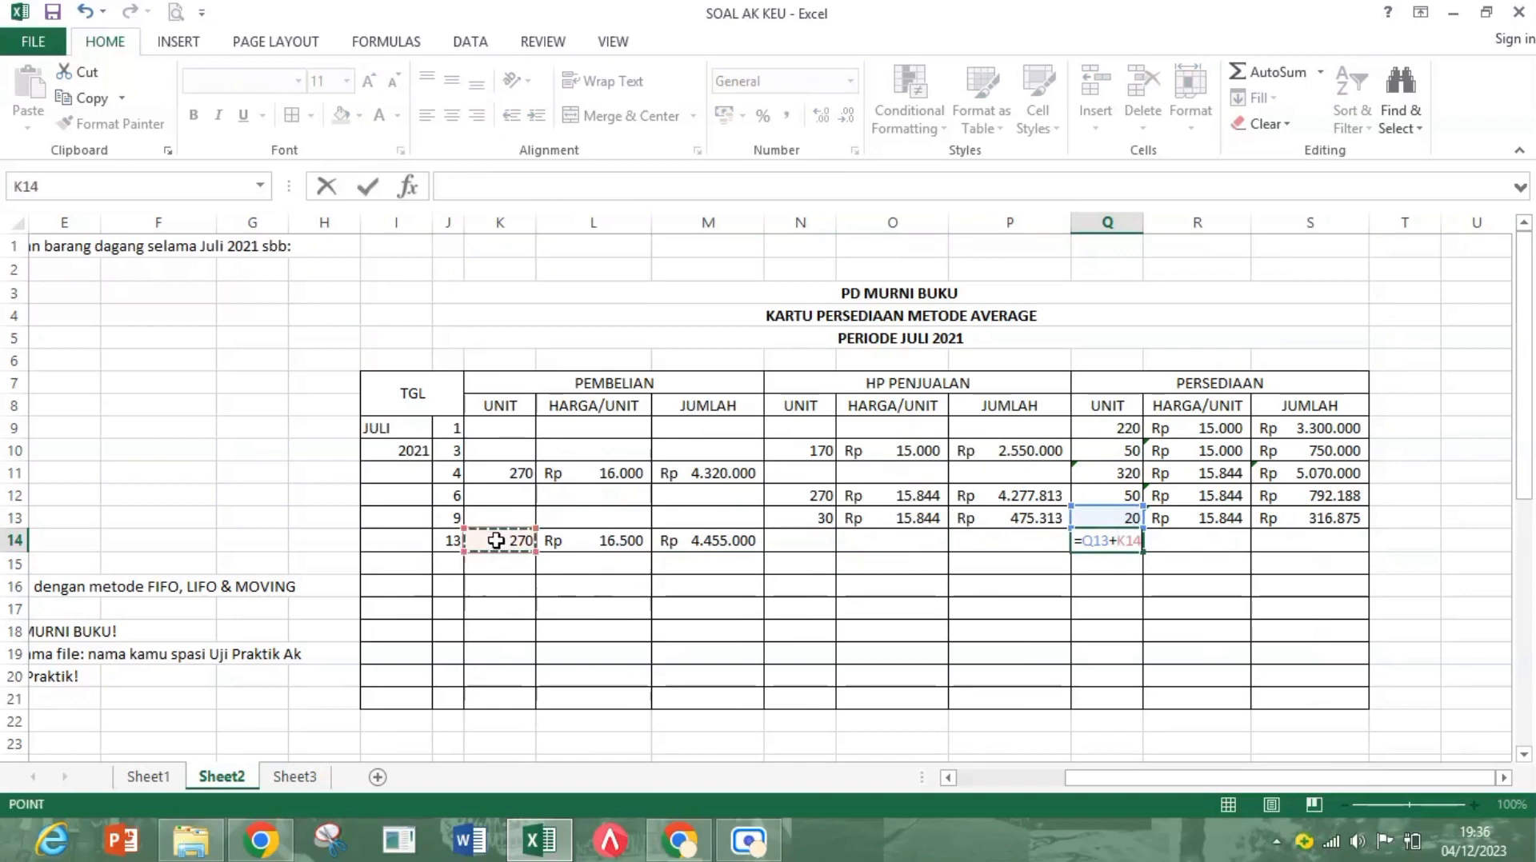
key(Return)
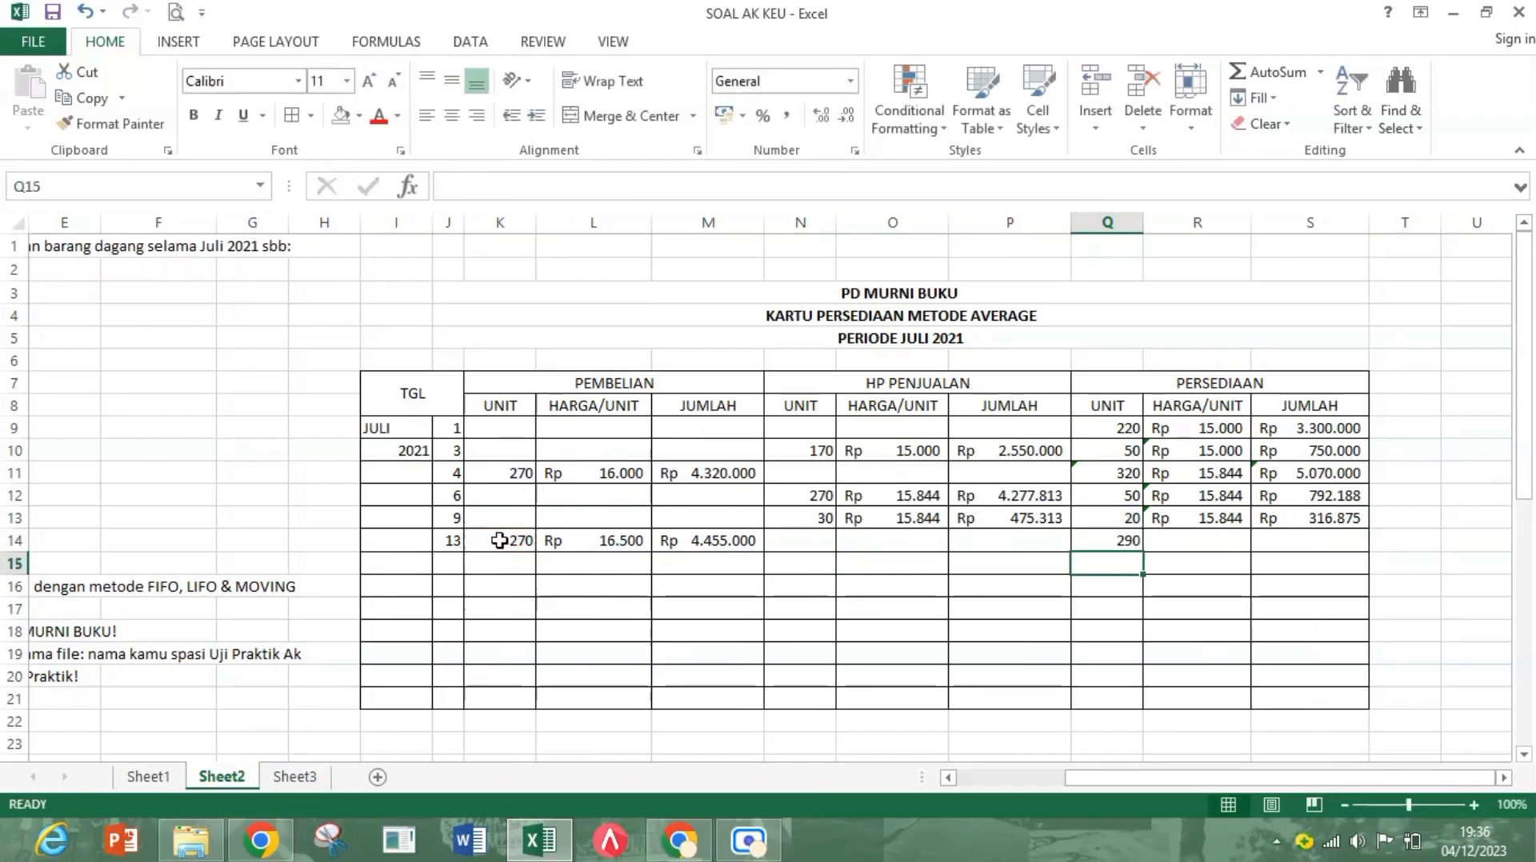
Step: Calculate the PERSEDIAAN JUMLAH after the purchase dated 13 in S14 with =S13+M14
click(1310, 544)
text(=)
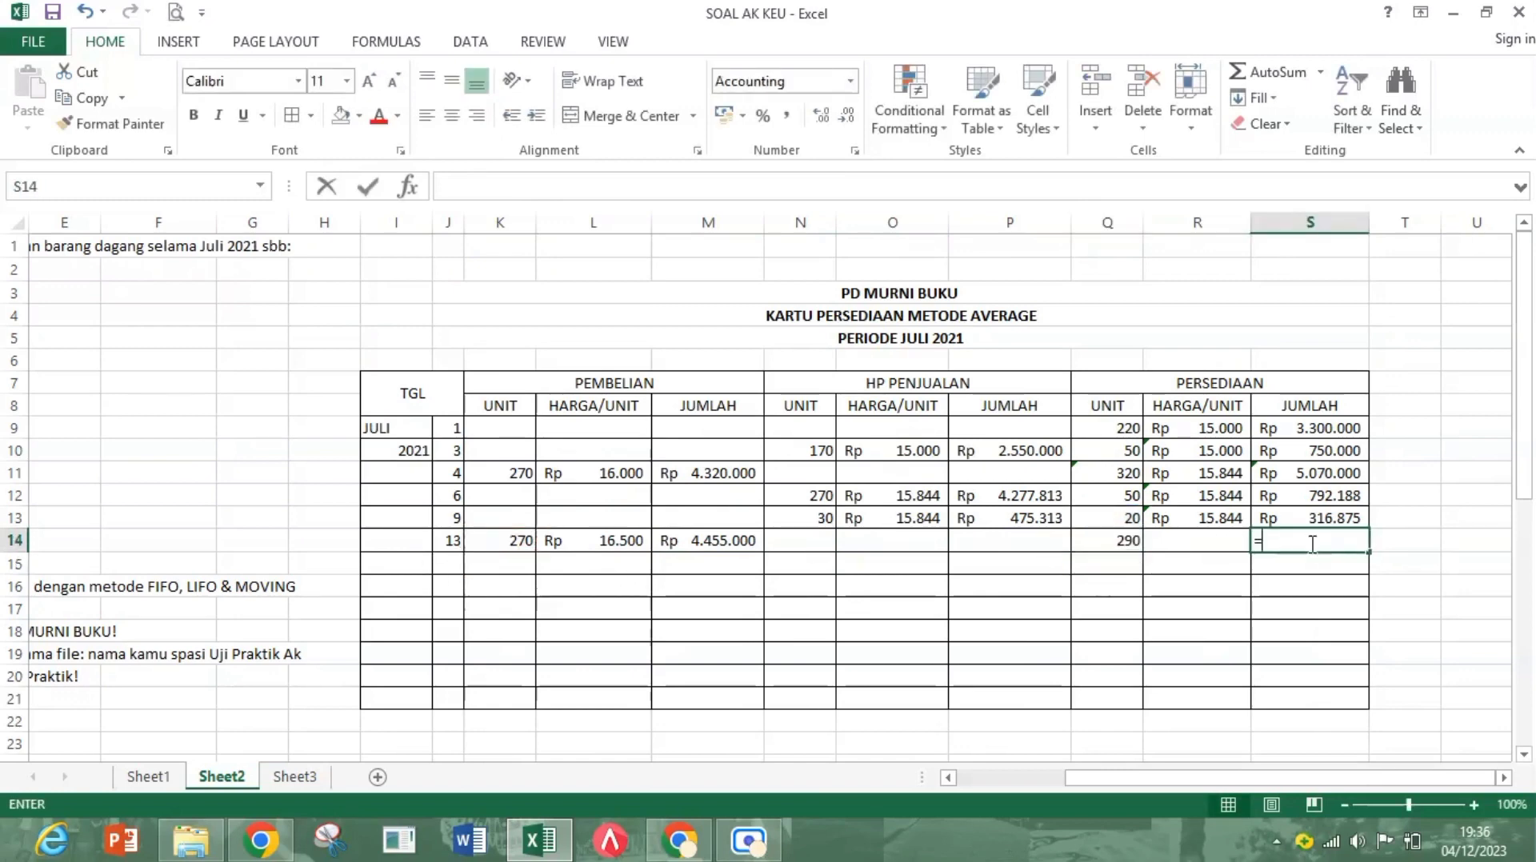
click(1324, 514)
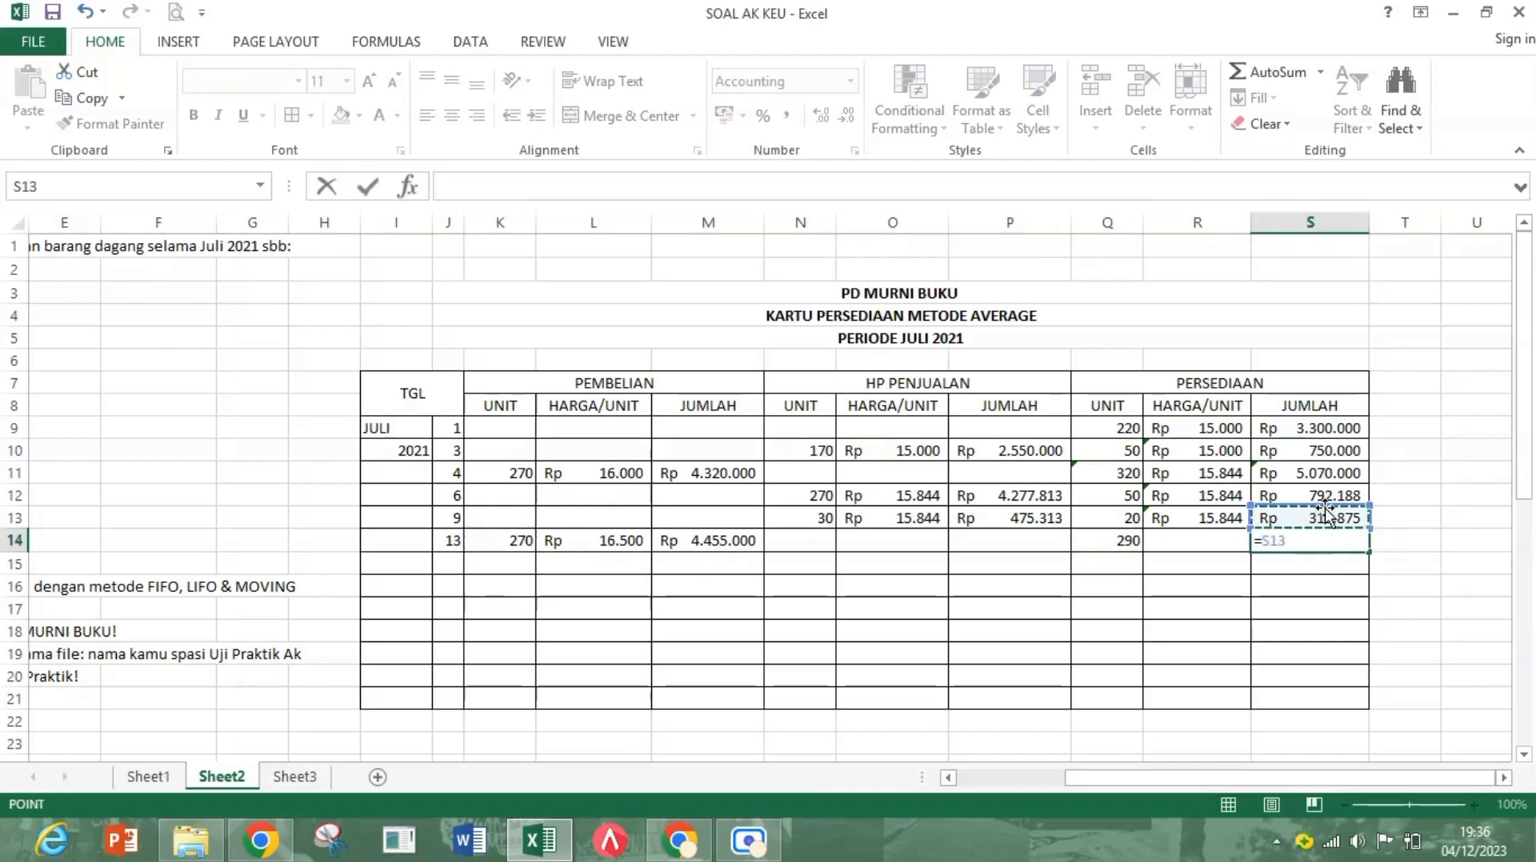
text(+)
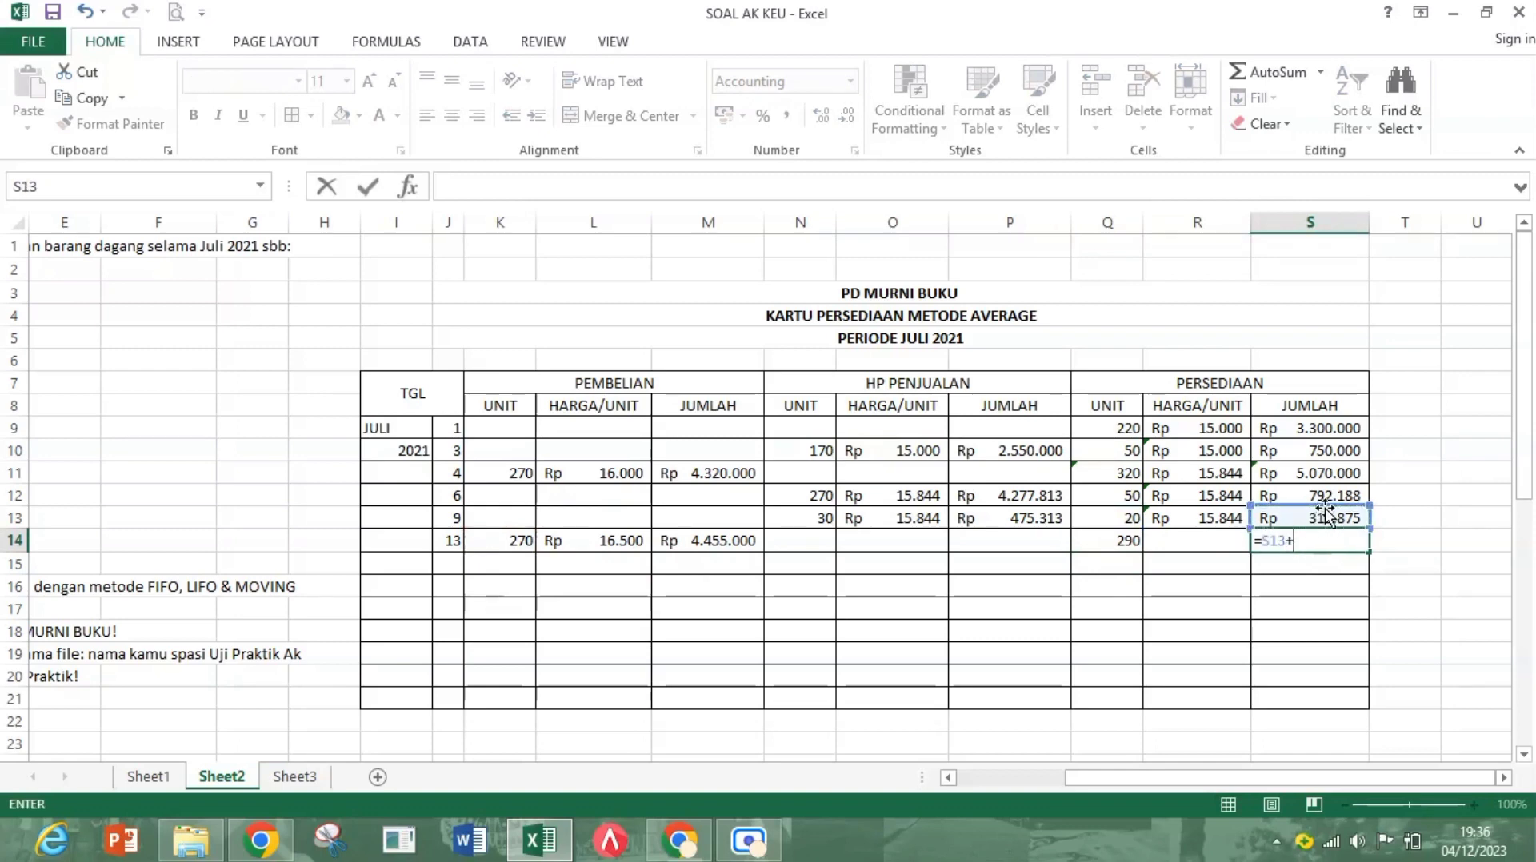
click(744, 541)
key(Return)
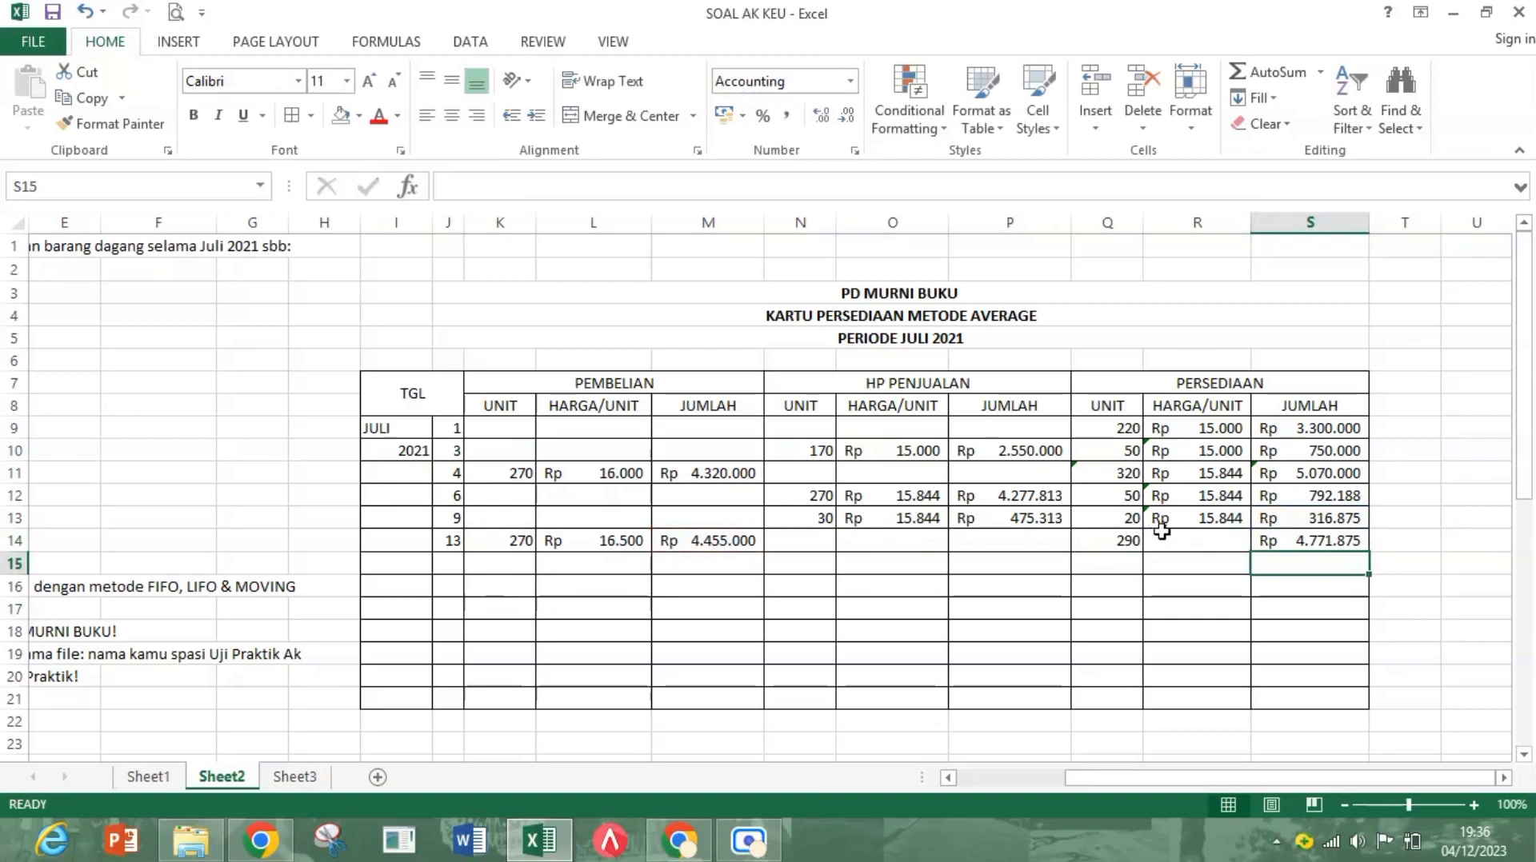
Step: Calculate the average PERSEDIAAN unit price after the purchase dated 13 in R14 with =S14/Q14
click(1171, 540)
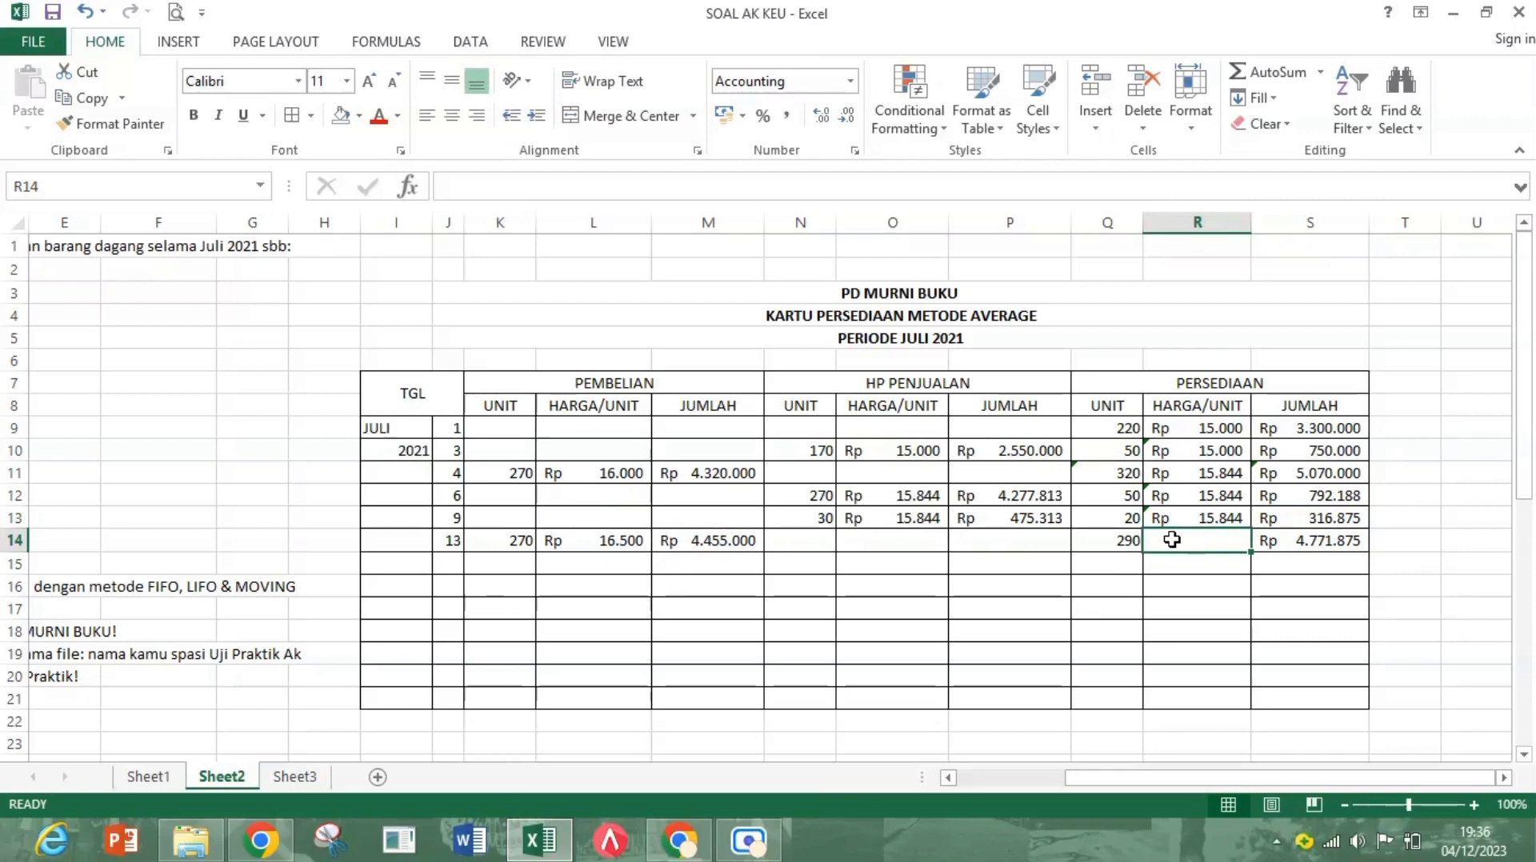
text(=)
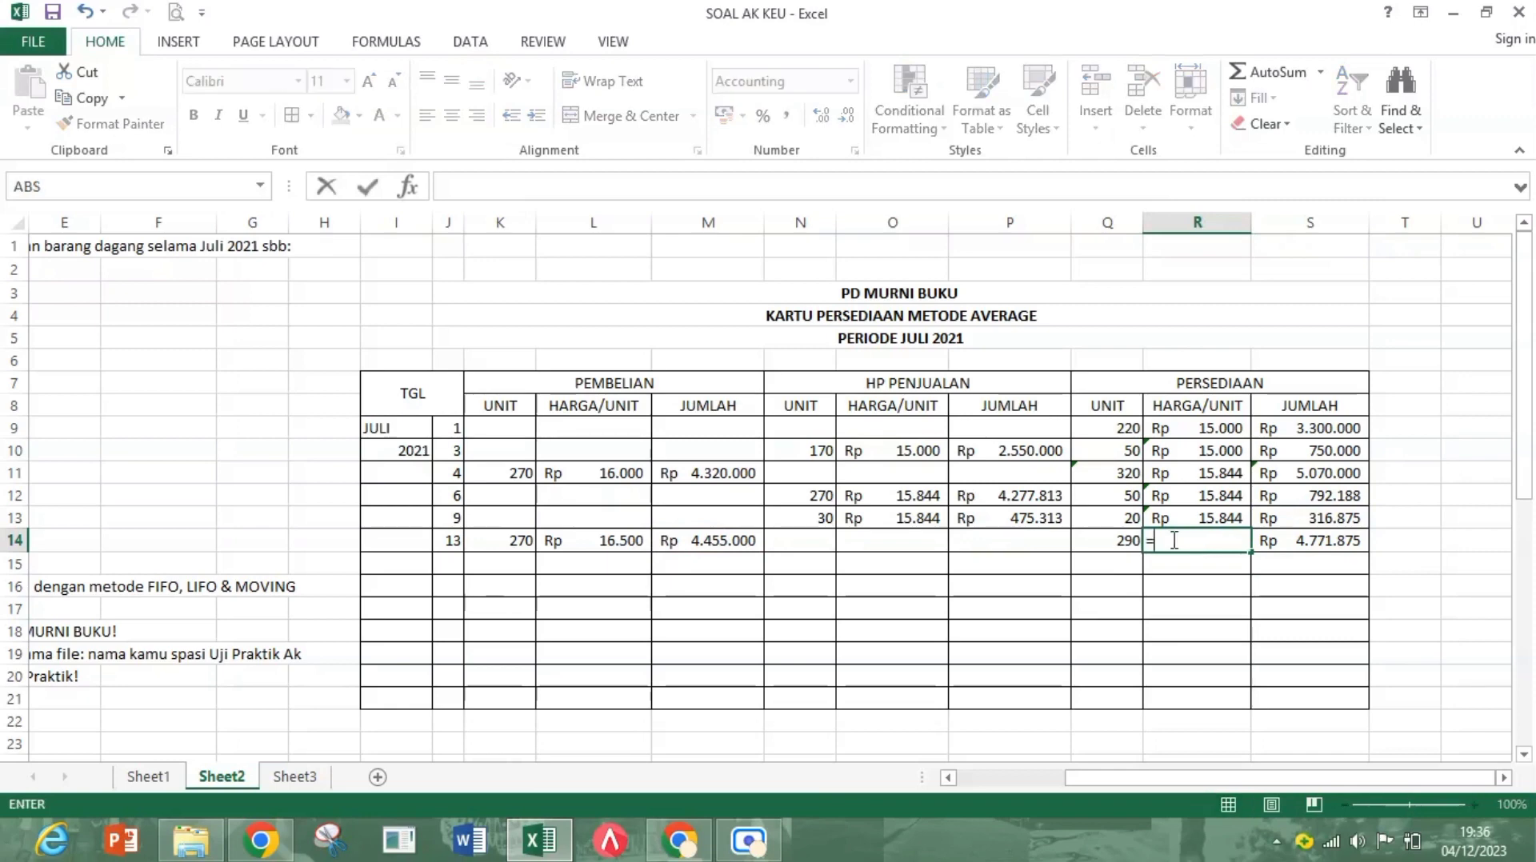
click(1330, 540)
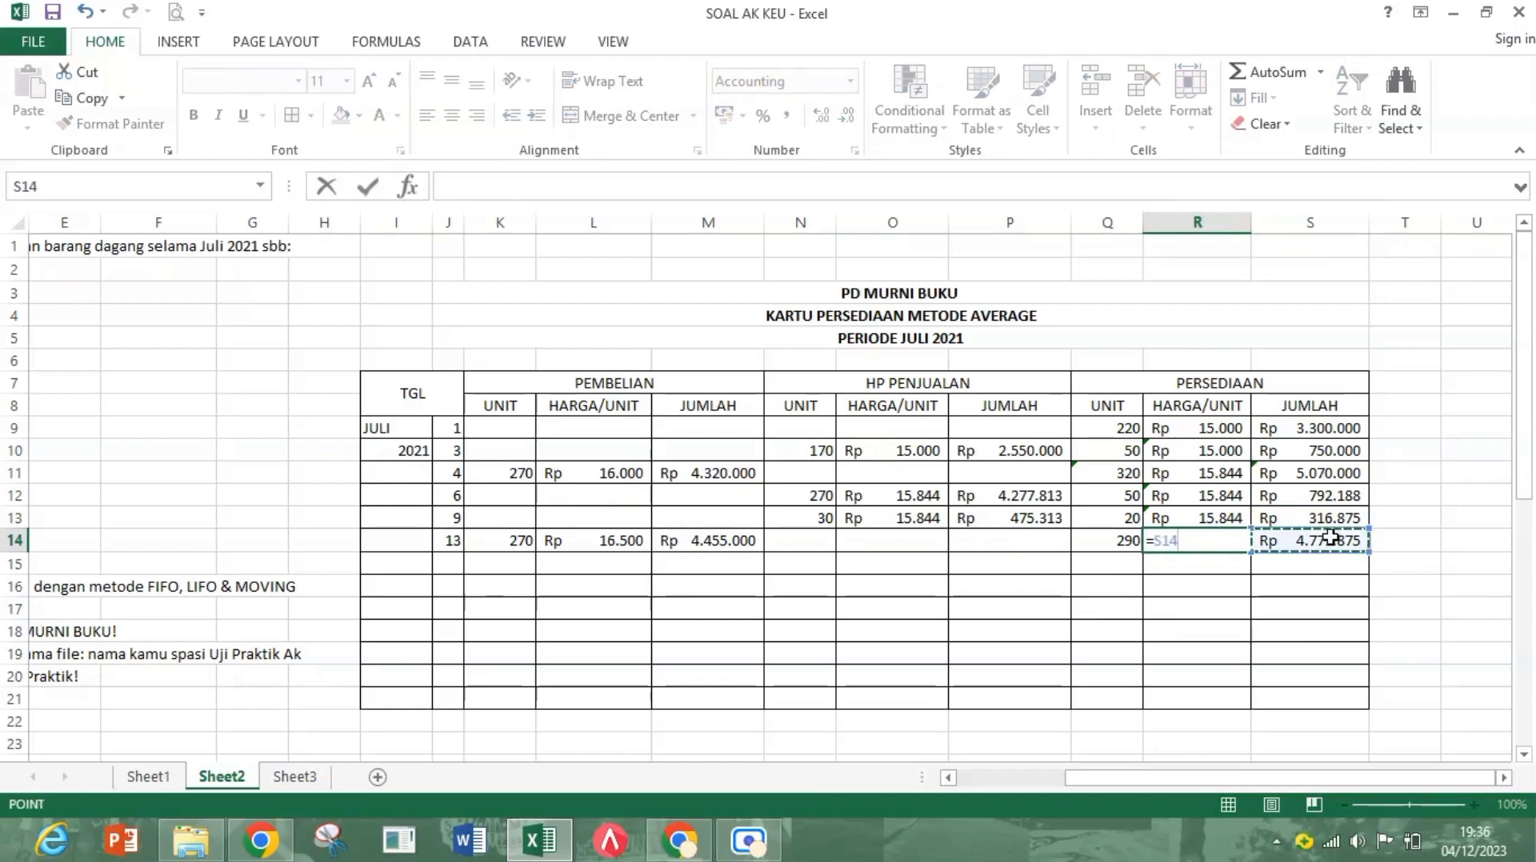
text(/)
click(1079, 542)
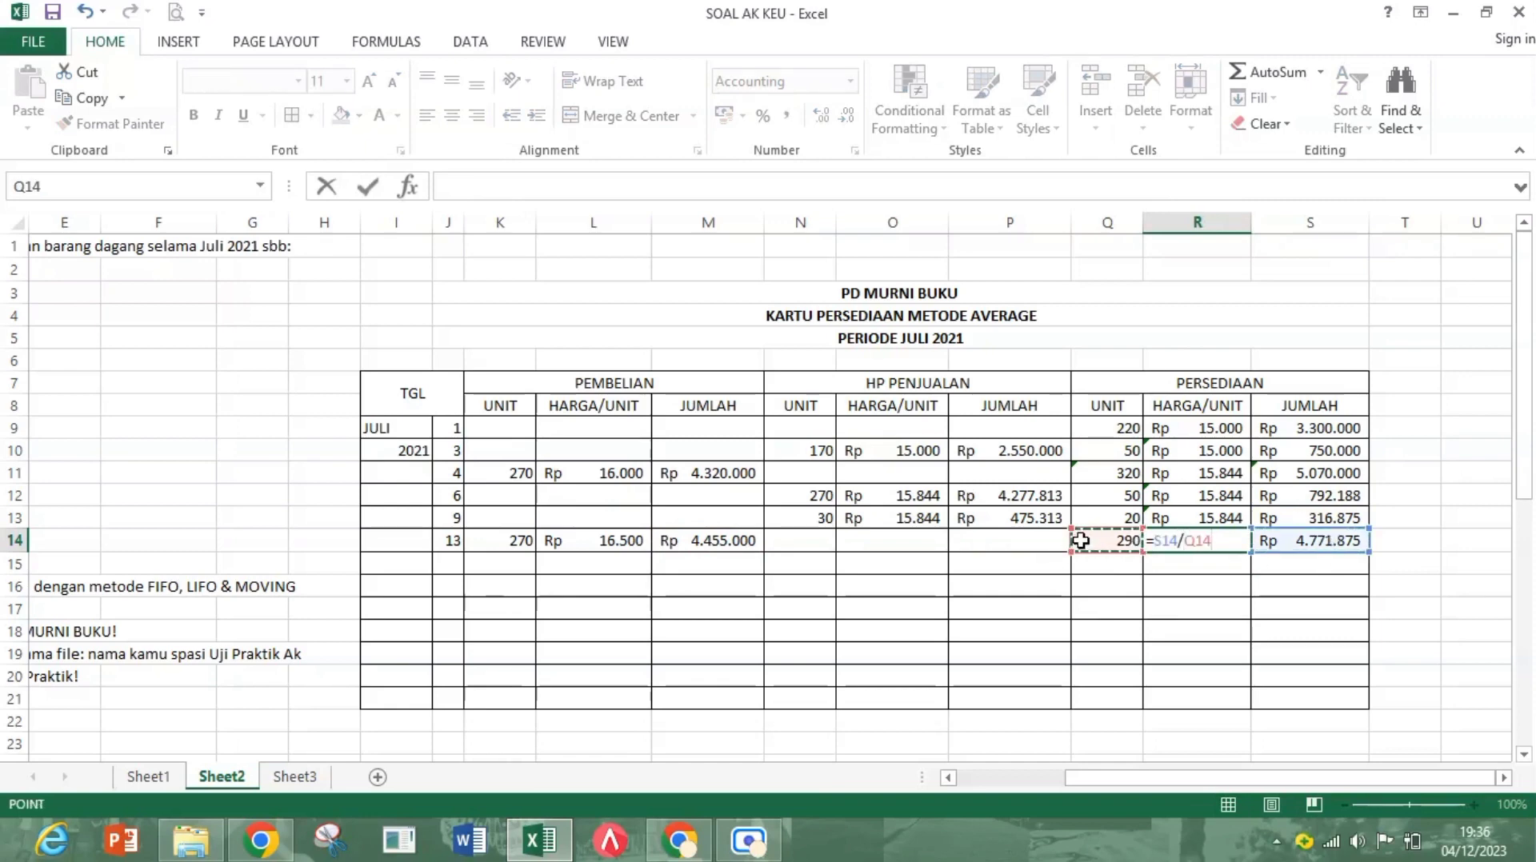
key(Return)
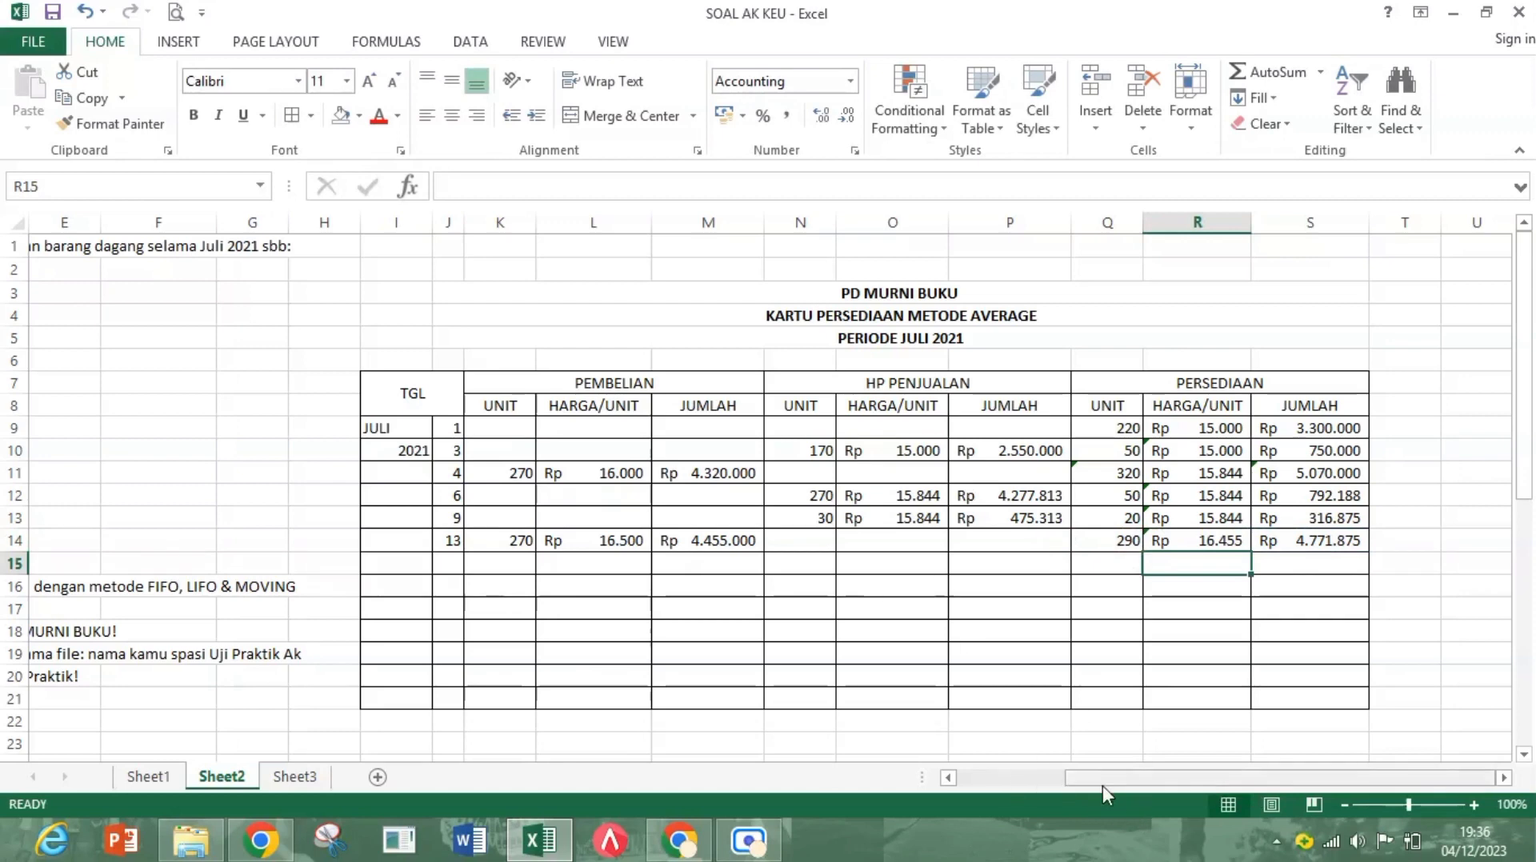
Step: Add the purchase dated 15 to row 15, with 15 in J15, 470 PEMBELIAN units in K15 and unit price 17.000 in L15
drag(1103, 784, 972, 805)
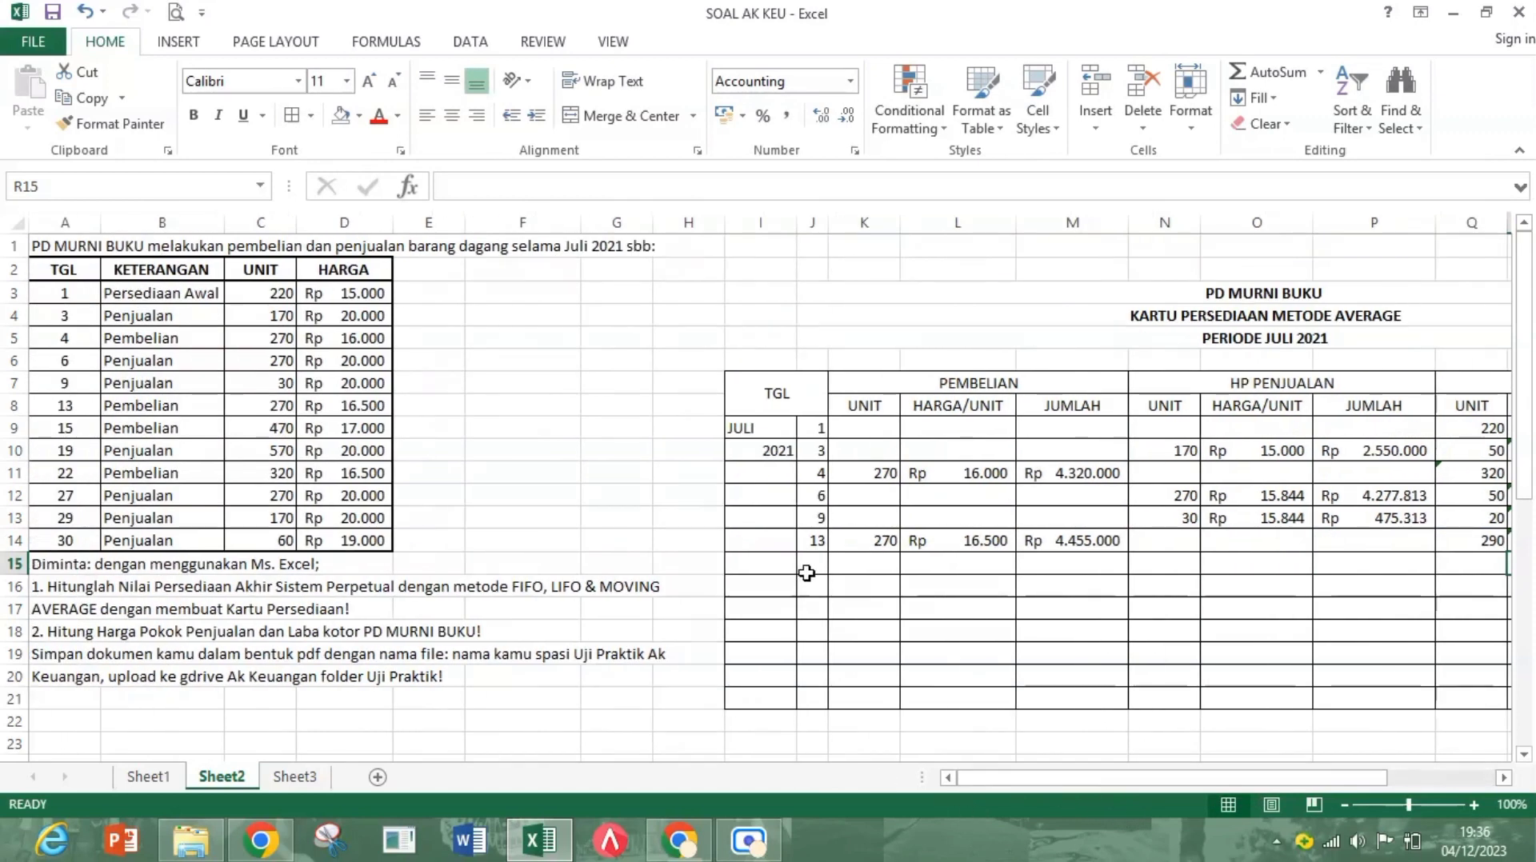
click(810, 565)
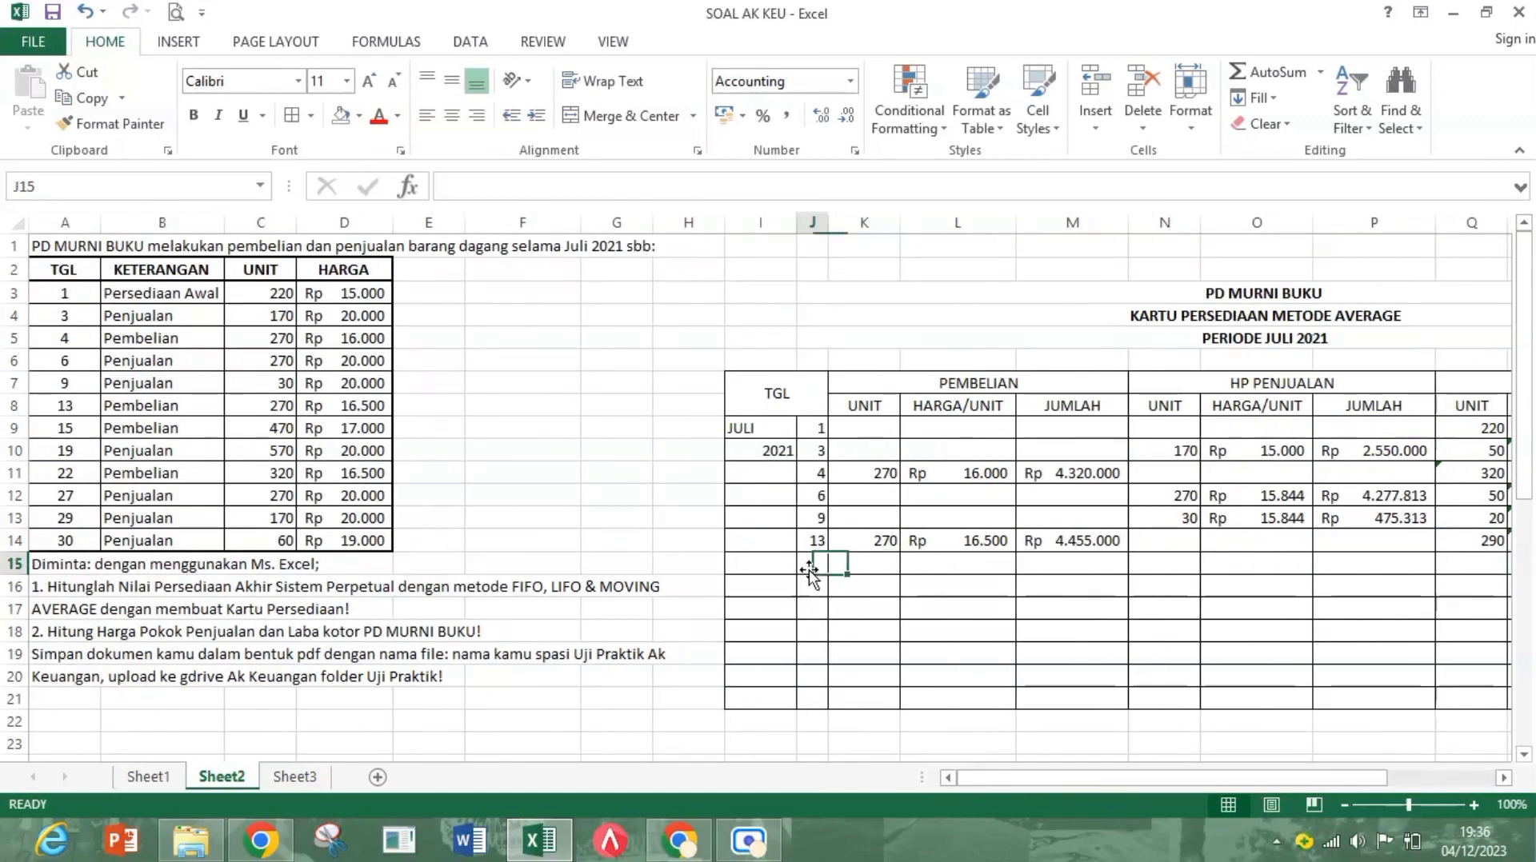
click(74, 425)
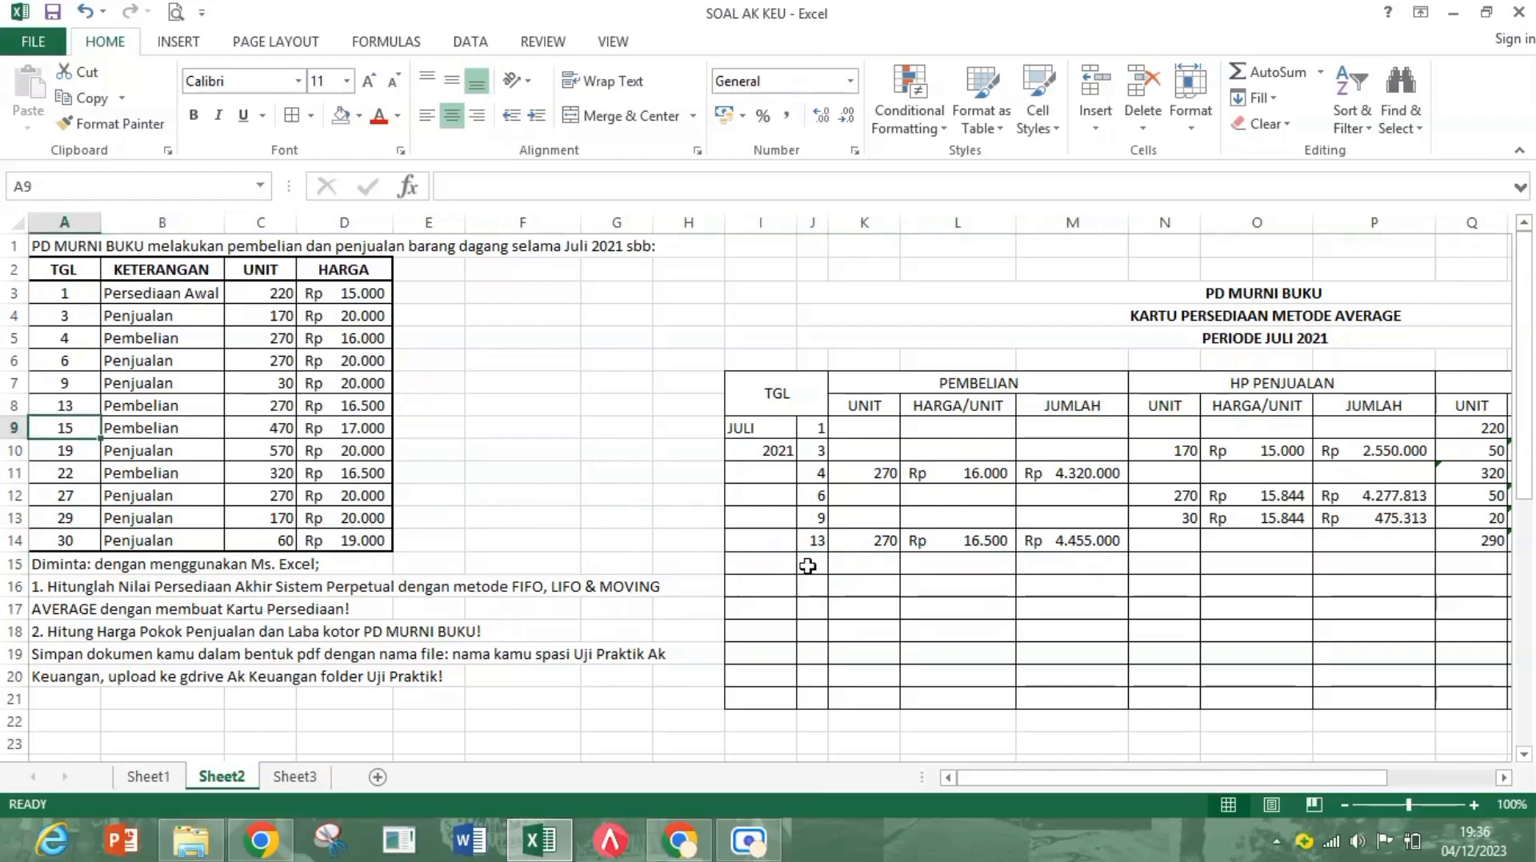
text(1)
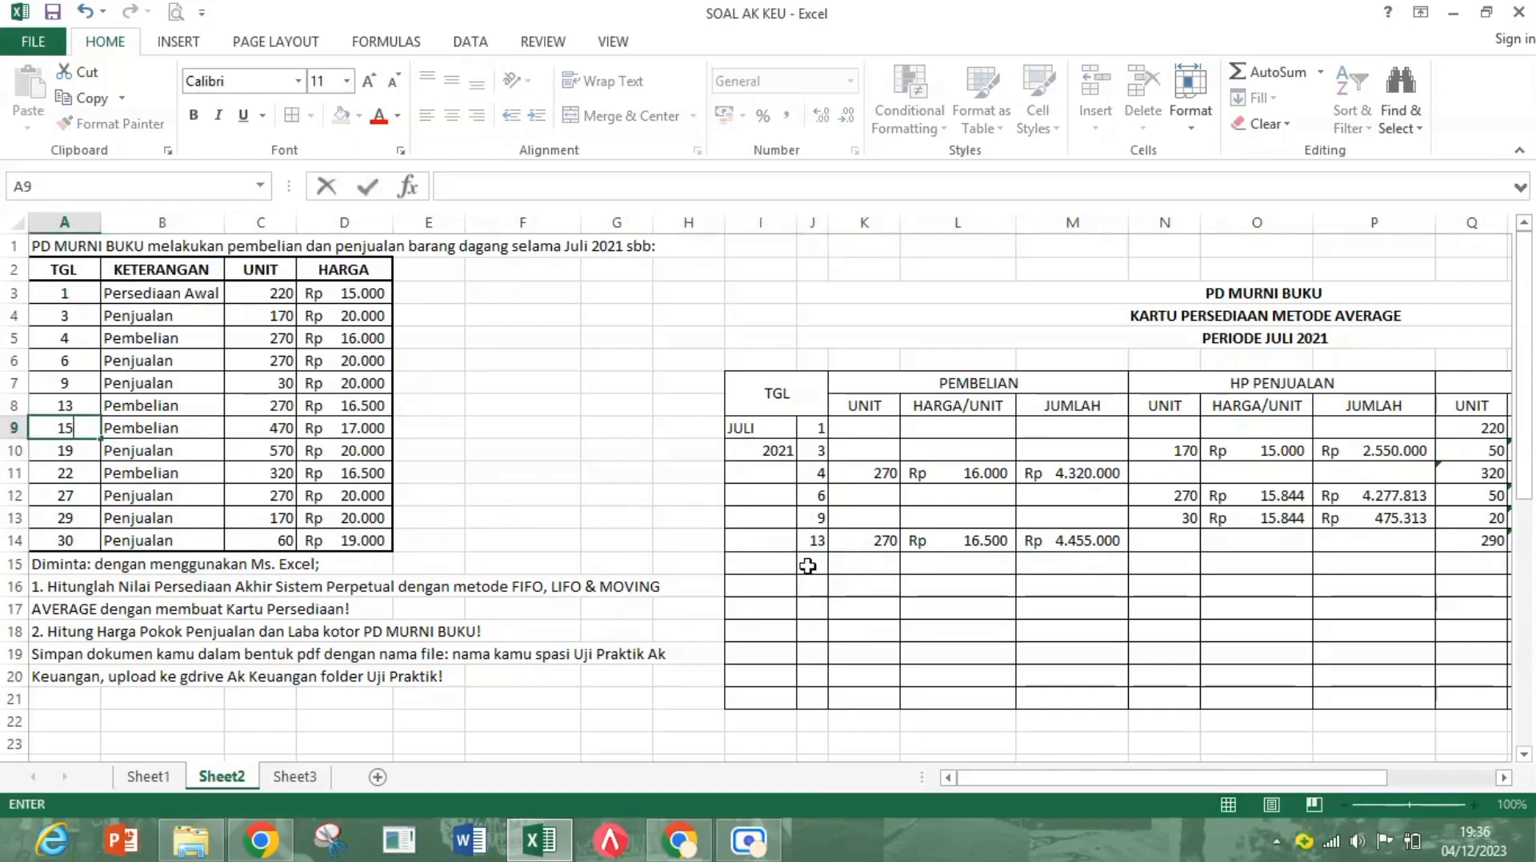
click(810, 565)
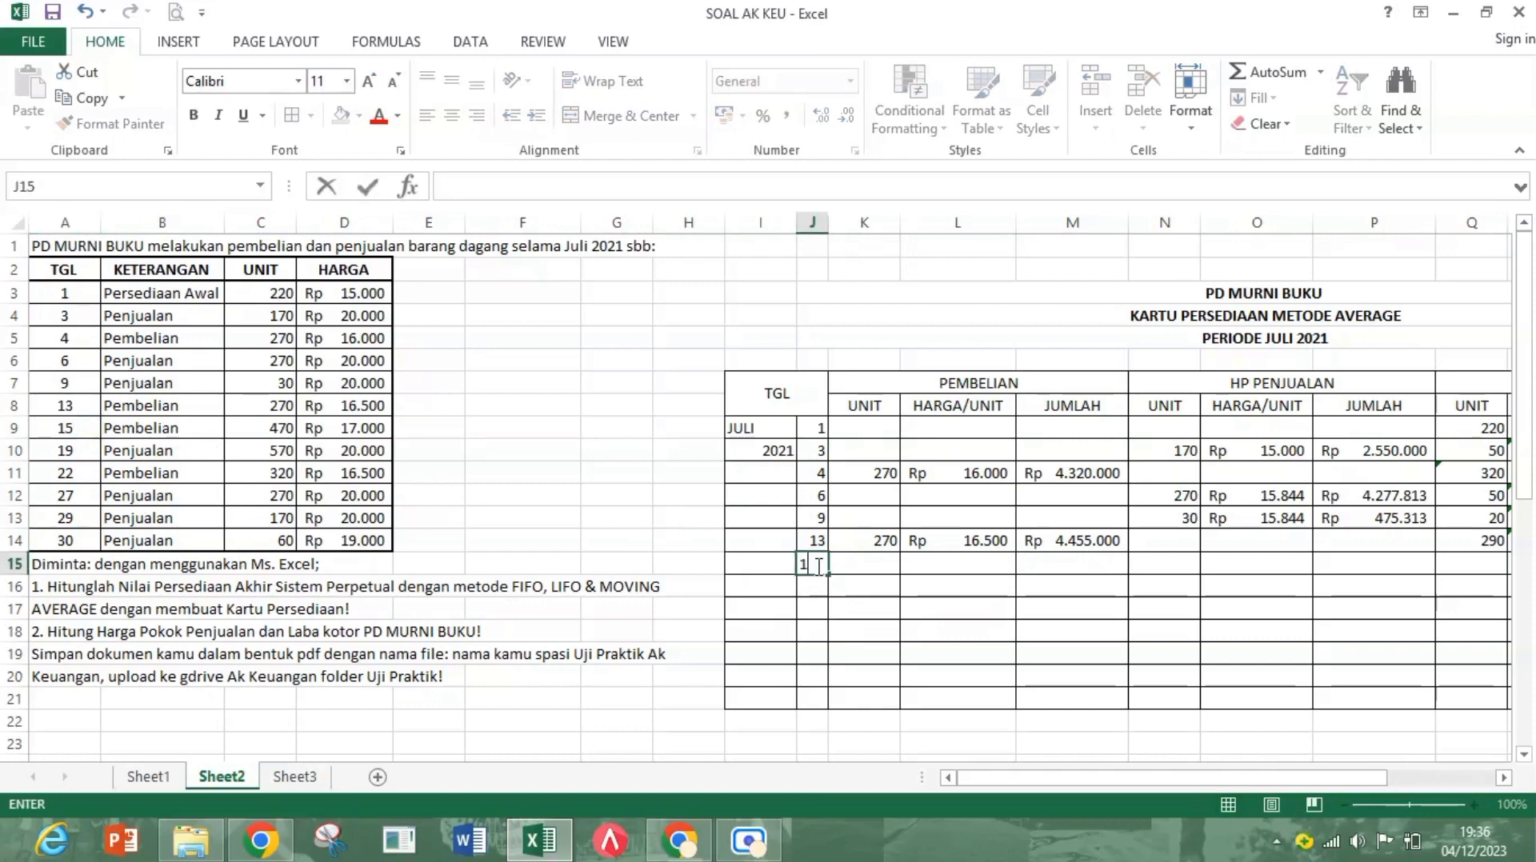
key(Right)
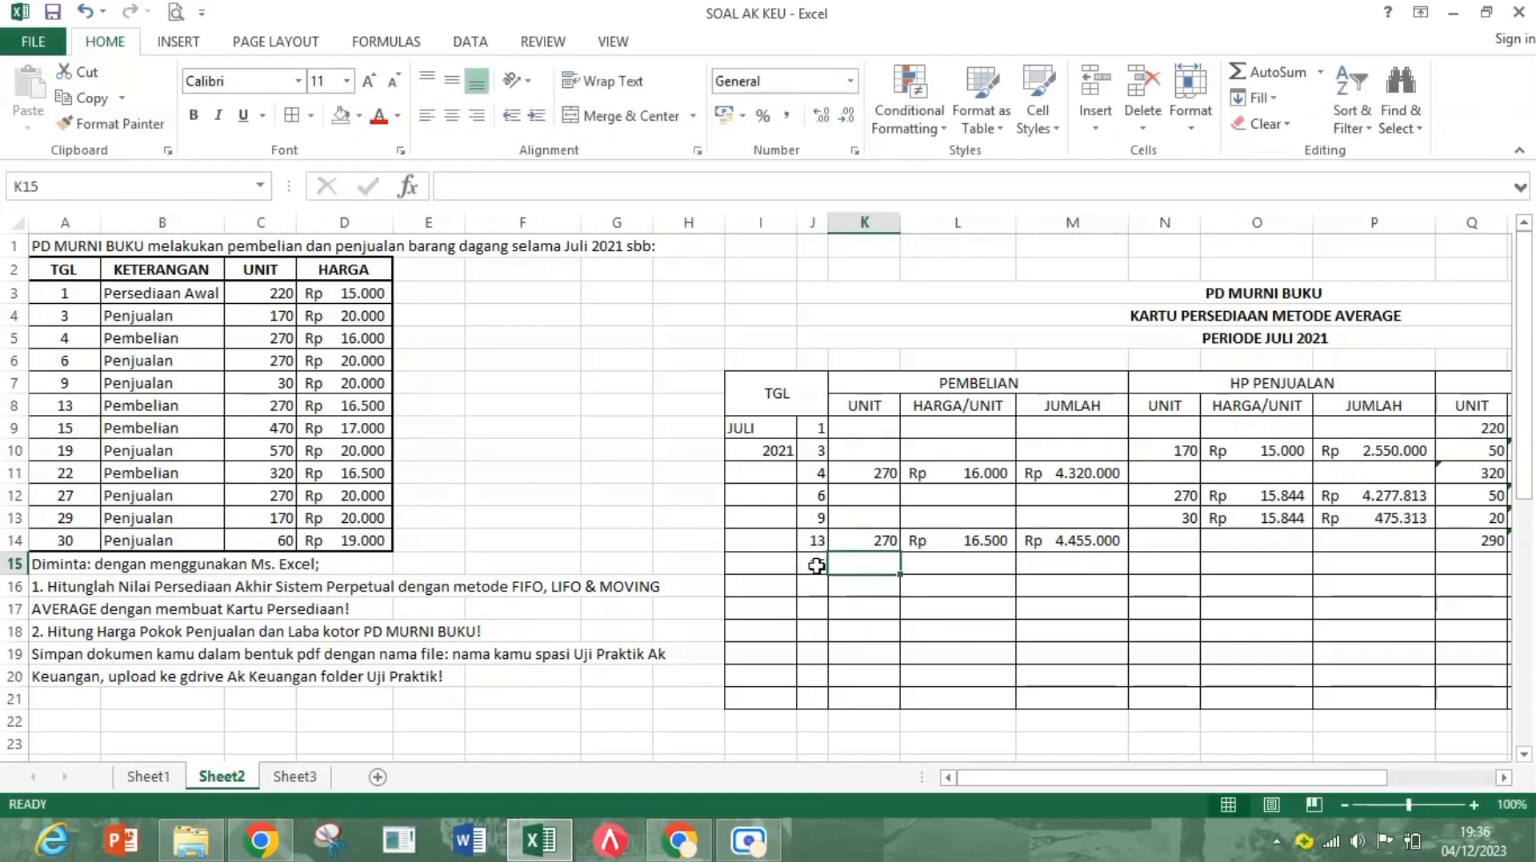
text(470)
key(Right)
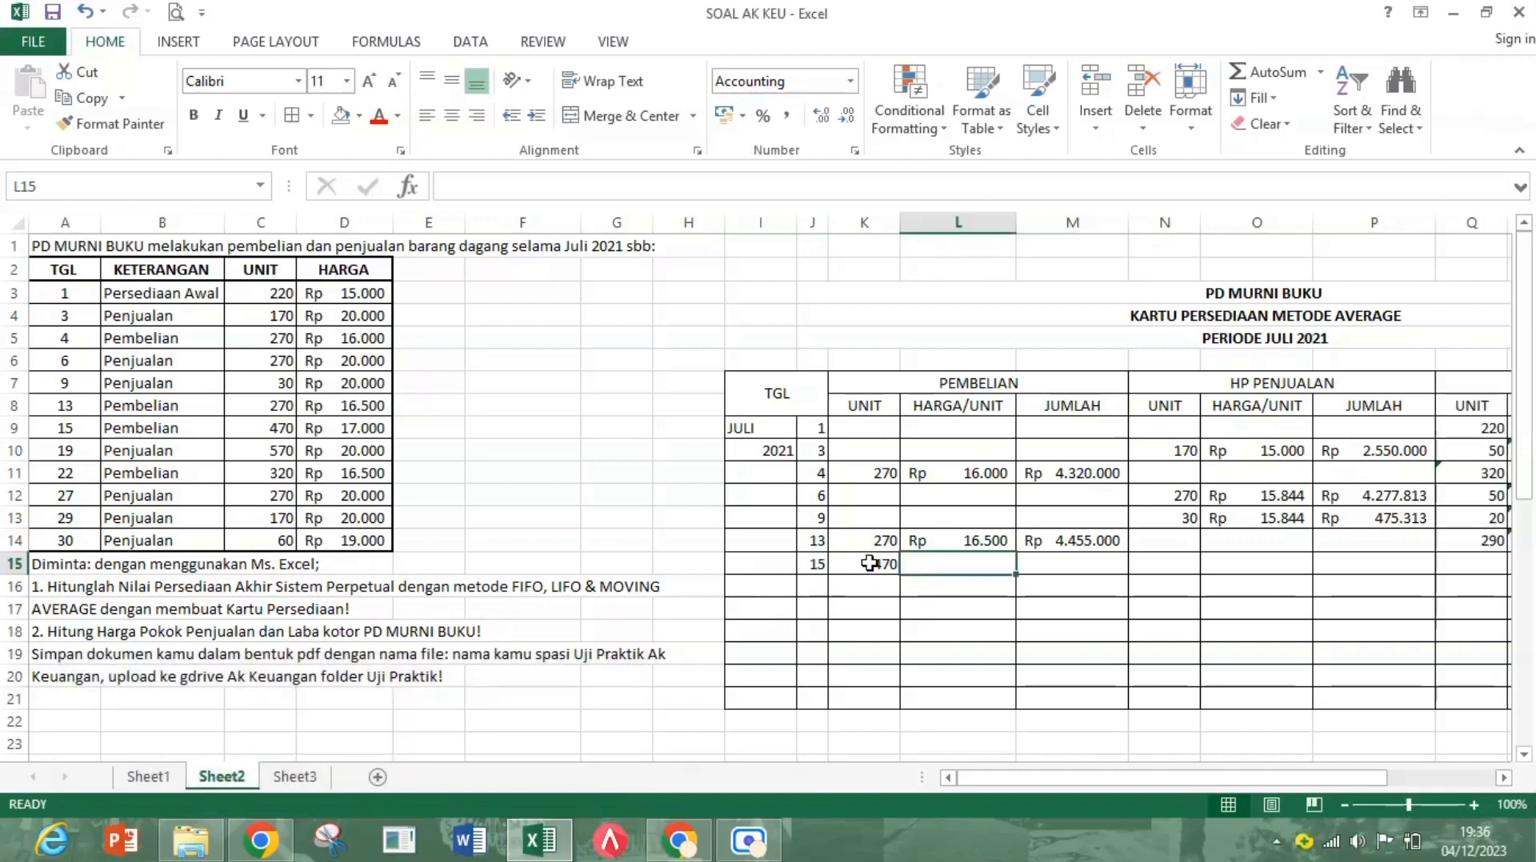
text(17.000)
key(Right)
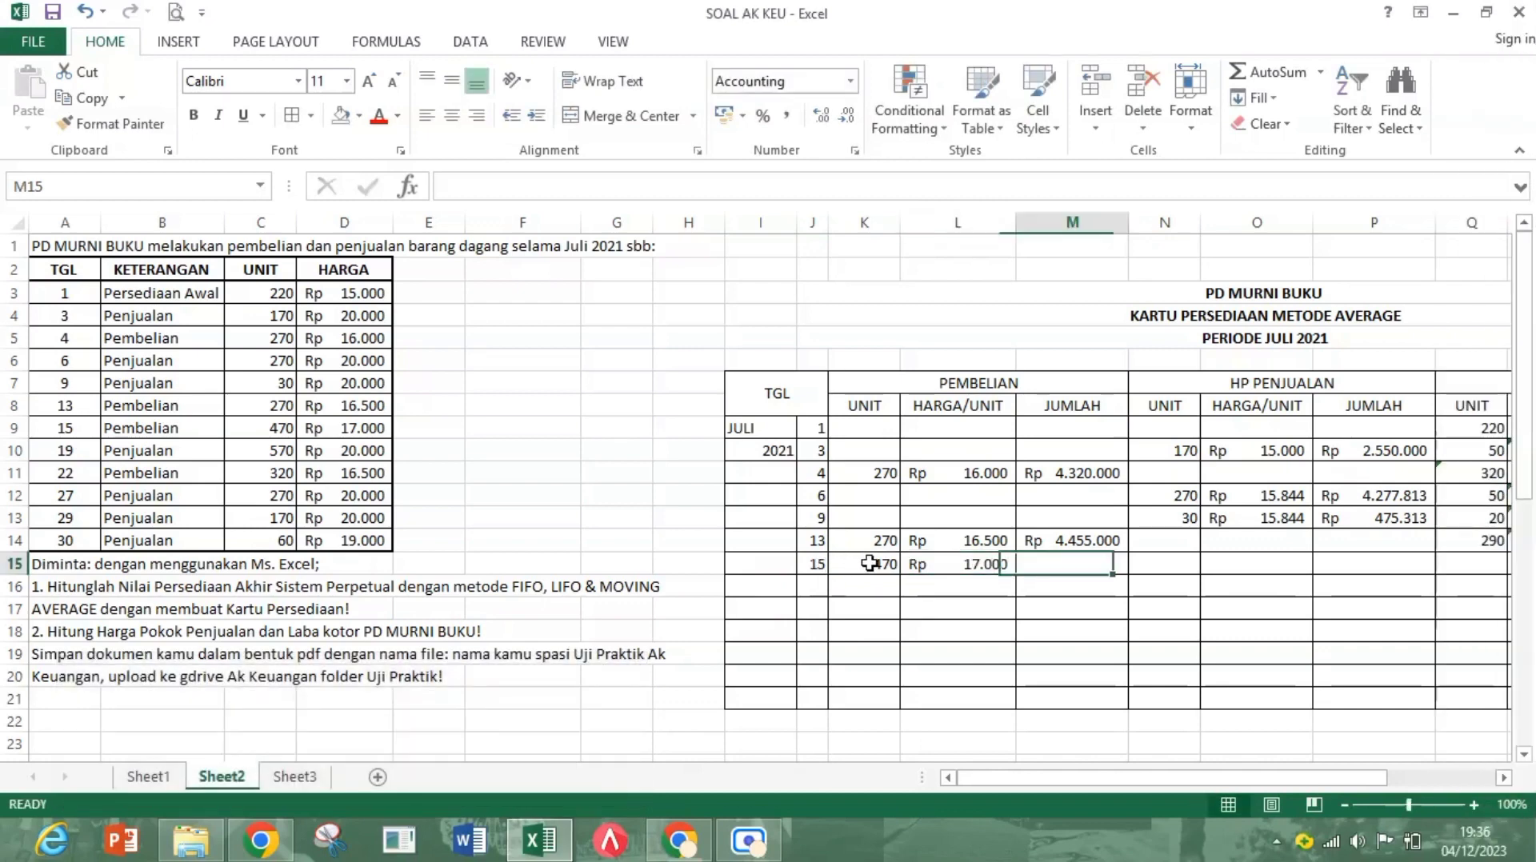
Step: Calculate the PEMBELIAN JUMLAH for the purchase dated 15 in M15 with =K15*L15
text(=)
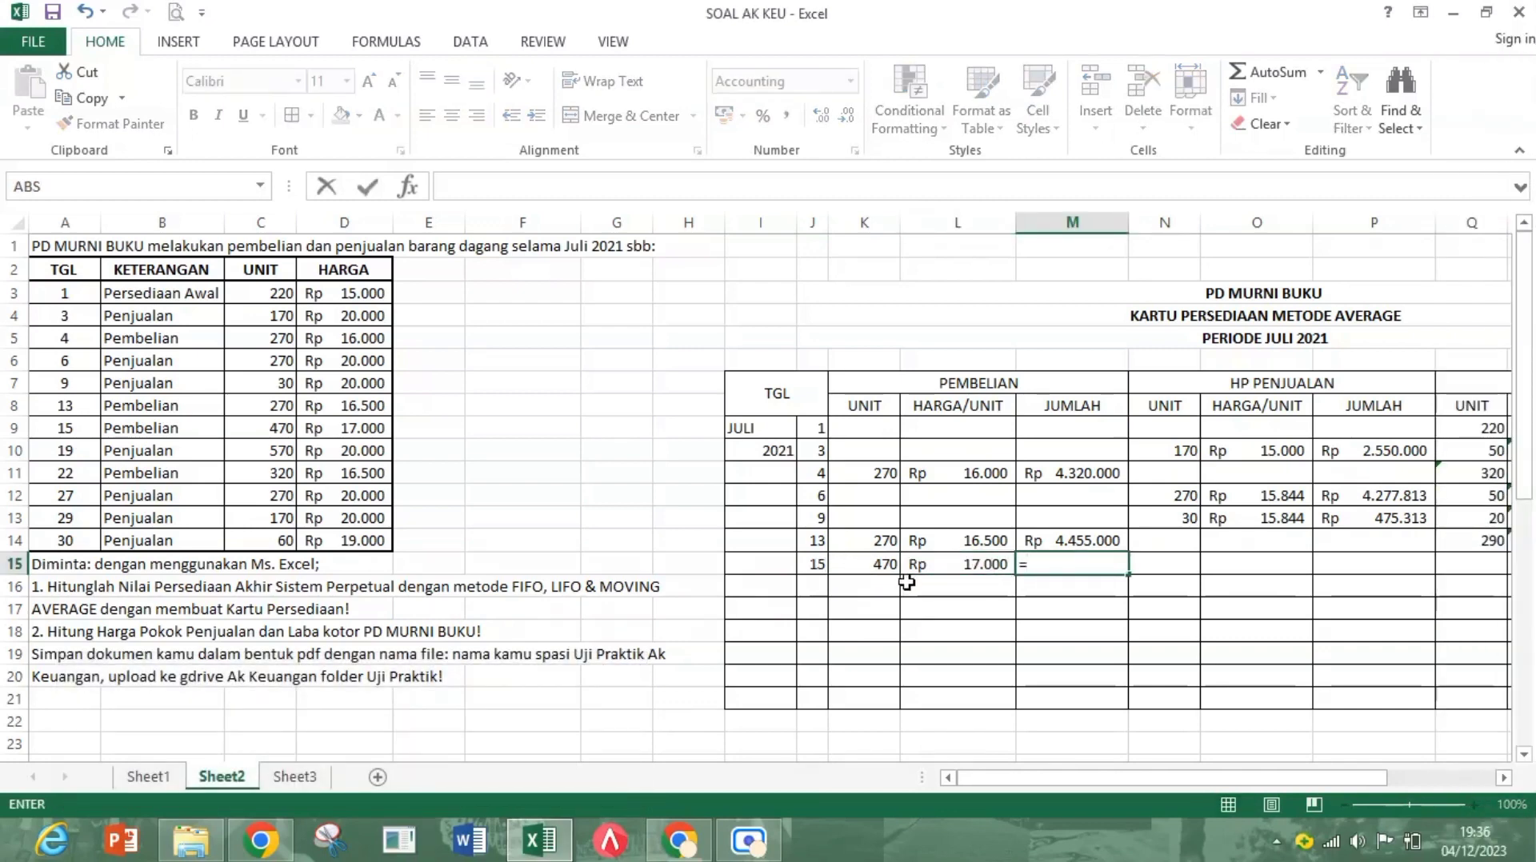
click(888, 565)
text(*)
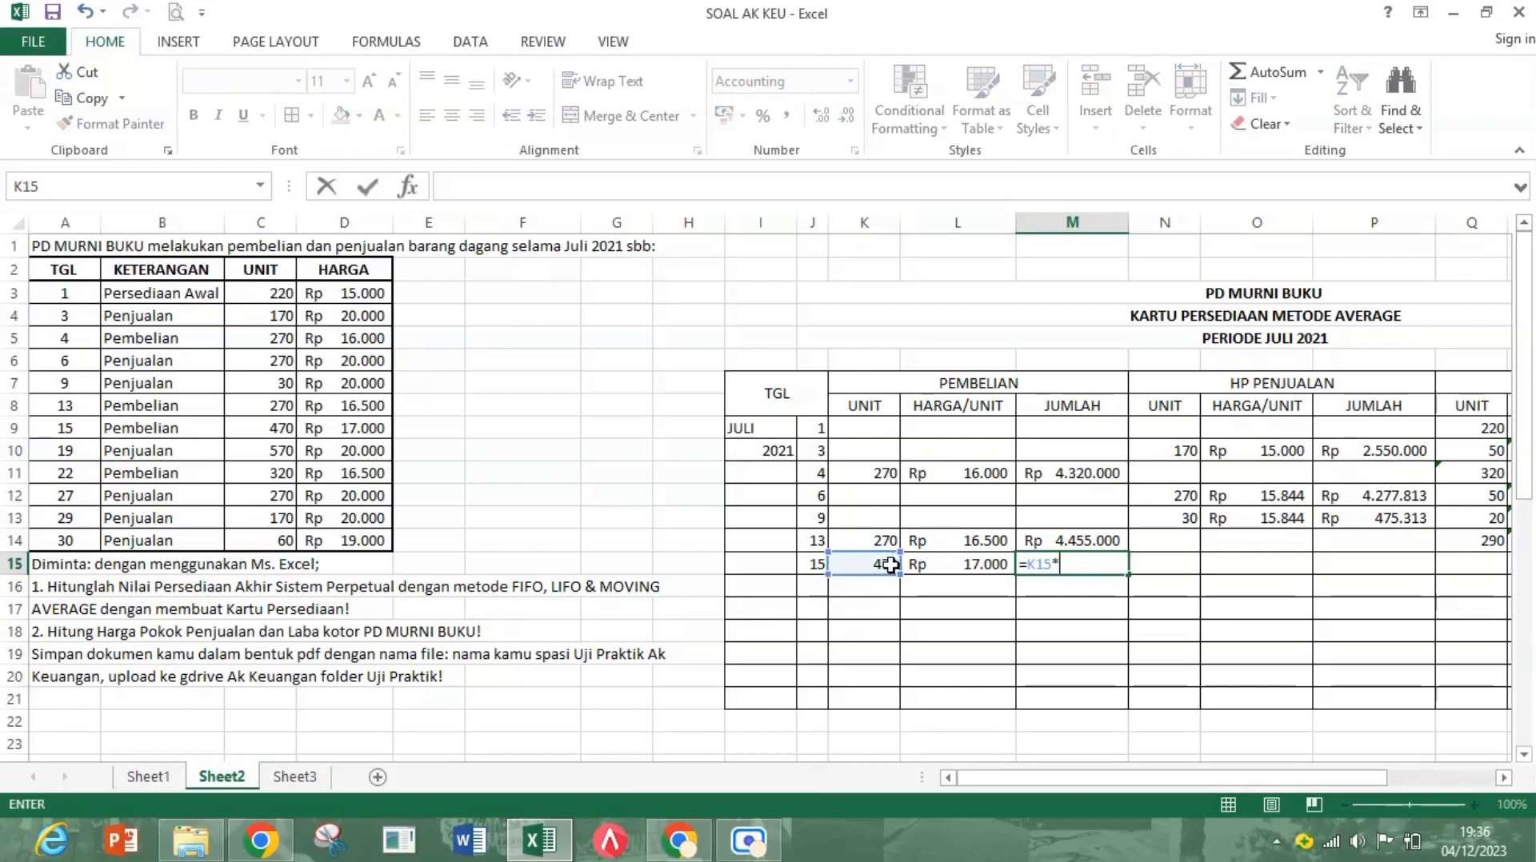
click(964, 566)
key(Return)
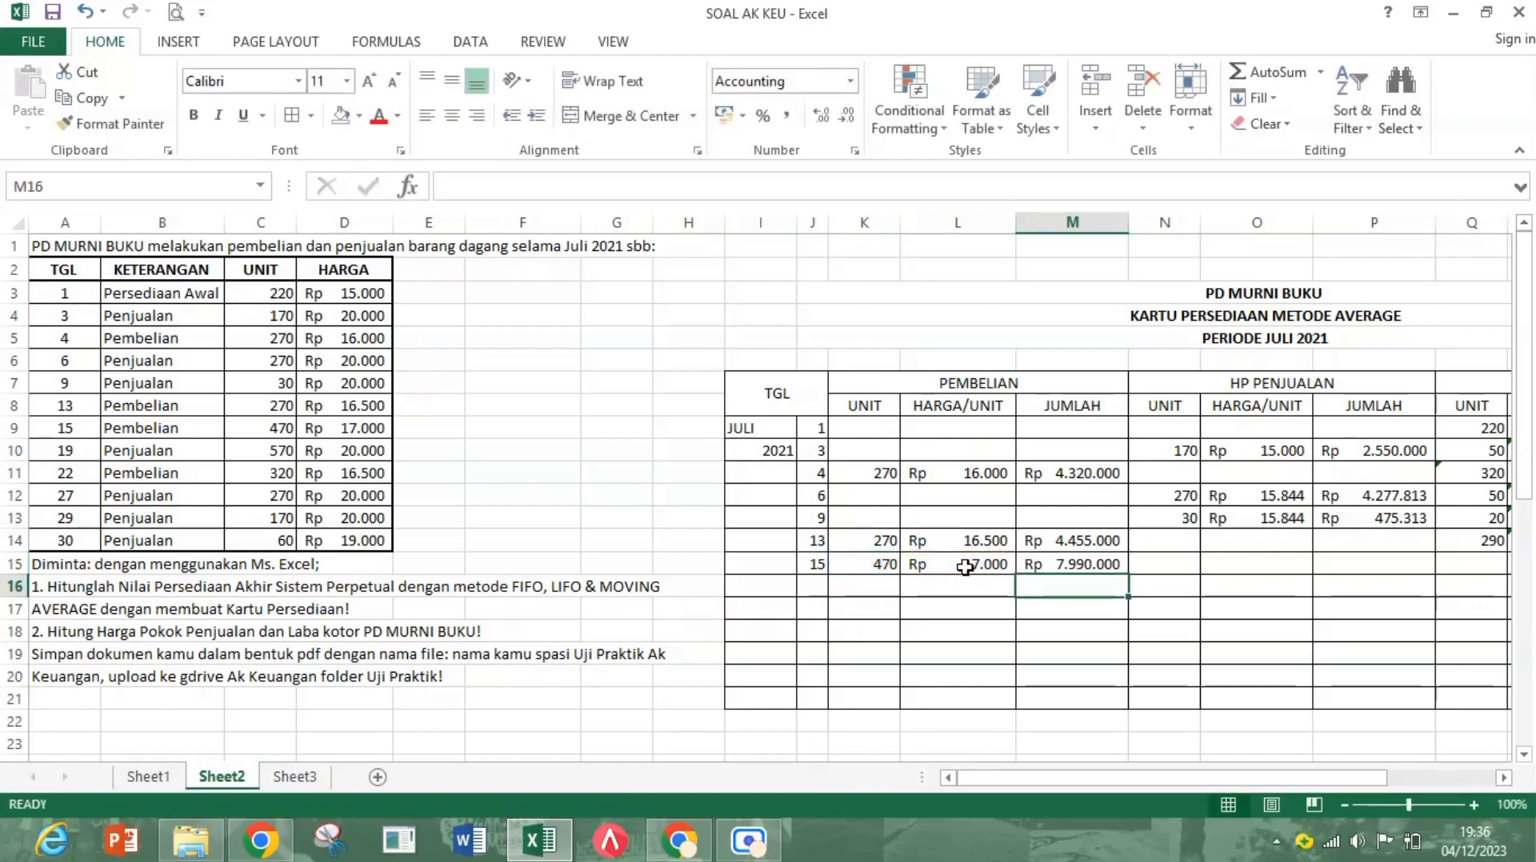
Step: Calculate the PERSEDIAAN units after the purchase dated 15 in Q15 with =Q14+K15
drag(1150, 784, 1266, 790)
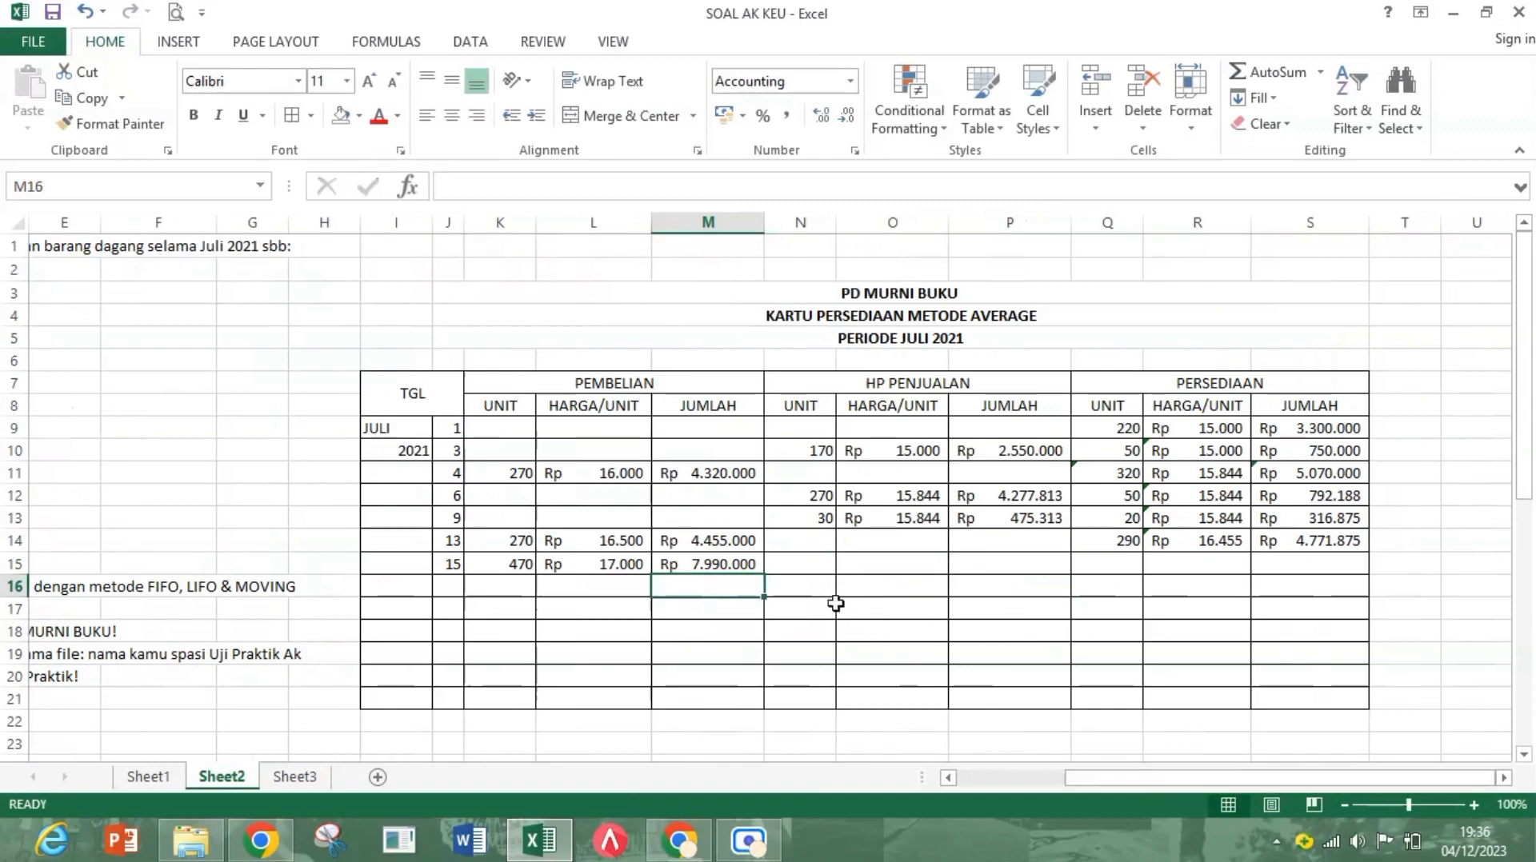
click(730, 566)
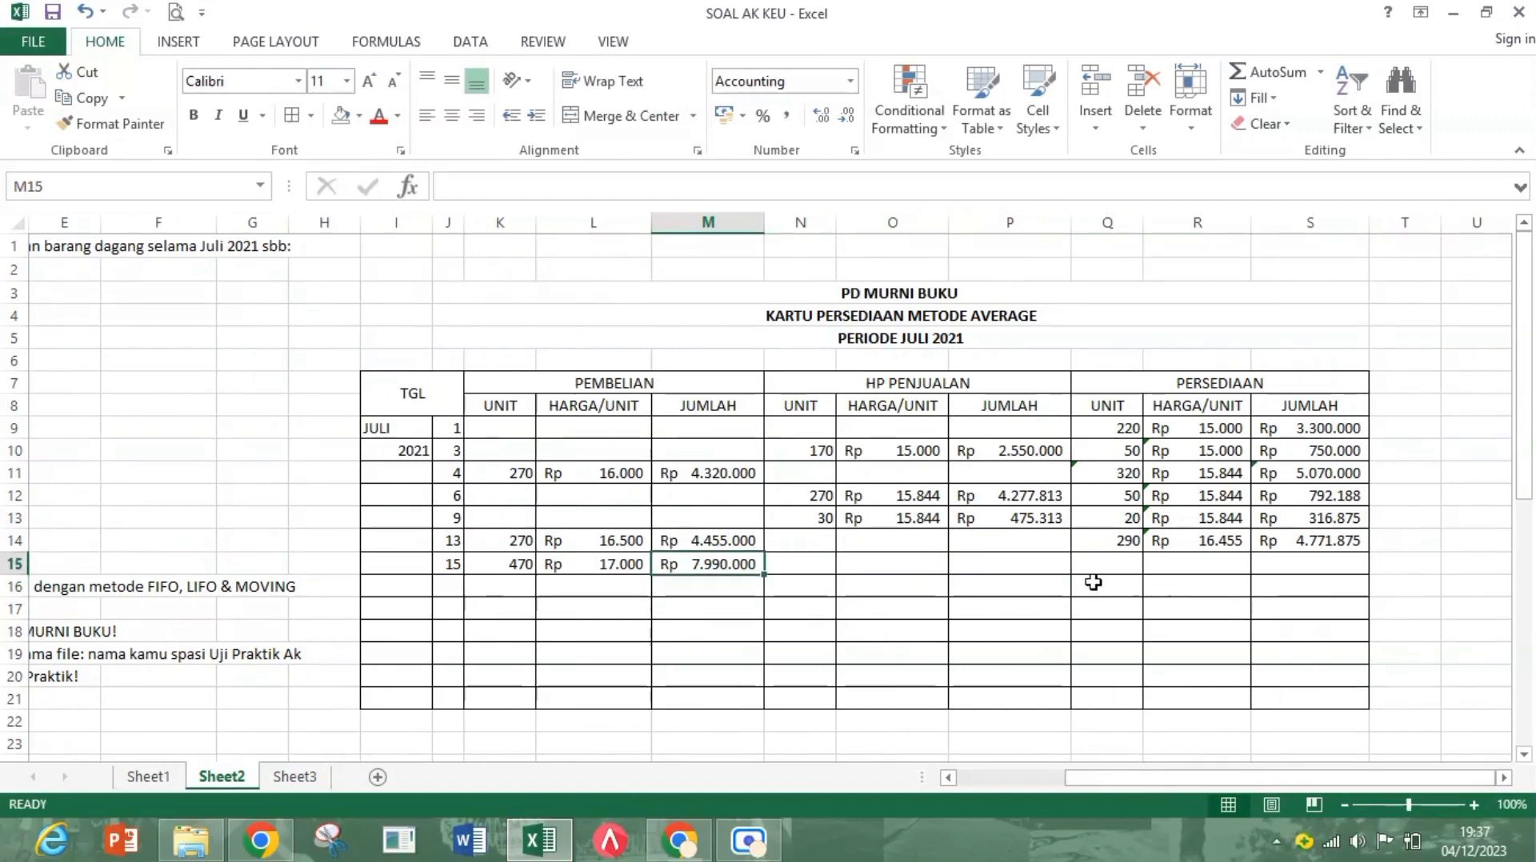
click(1127, 561)
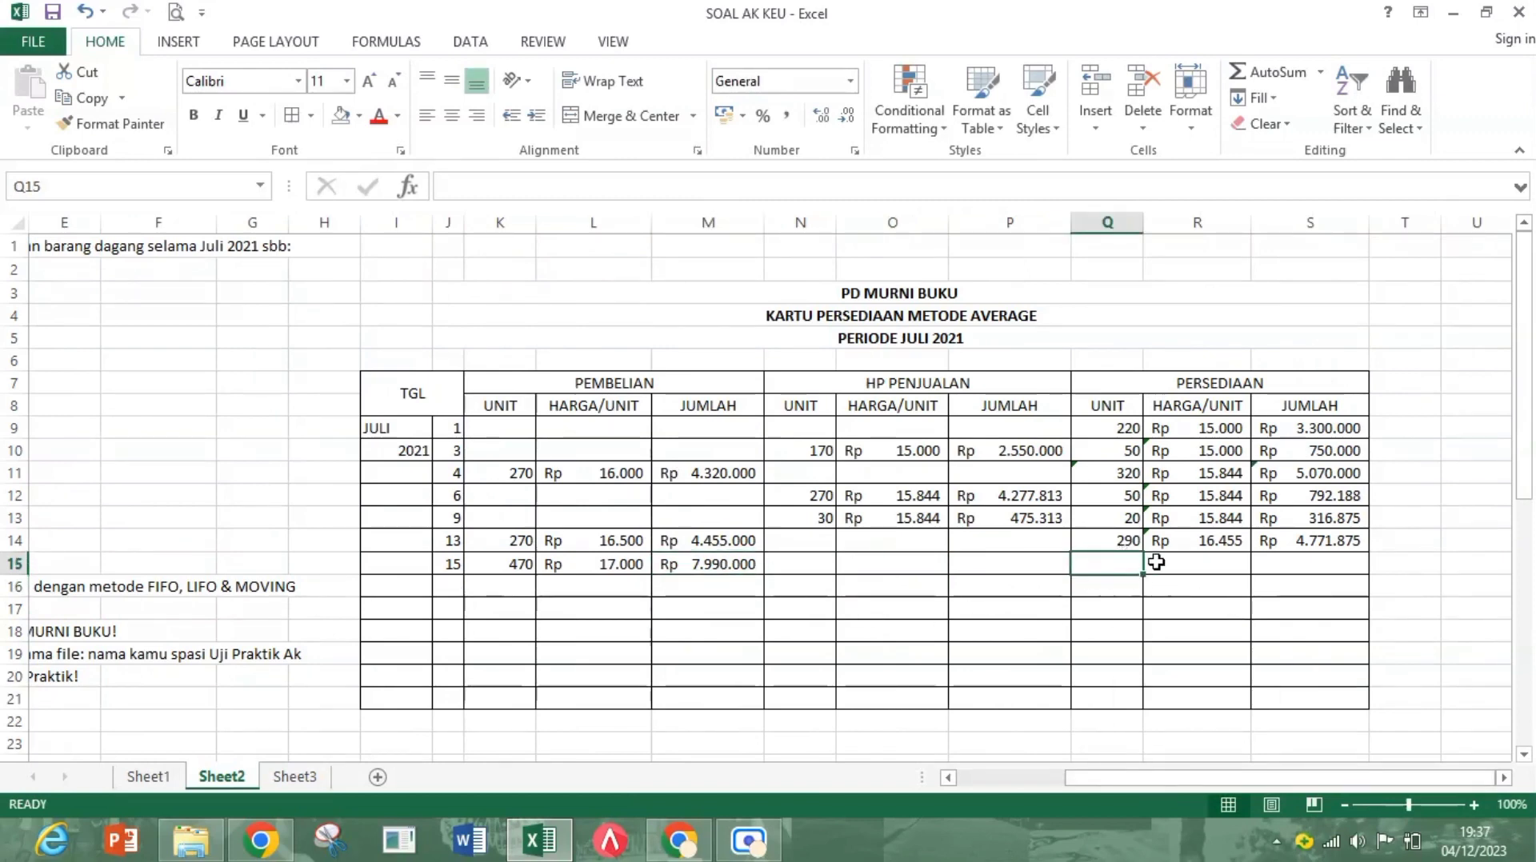
text(=)
click(1138, 540)
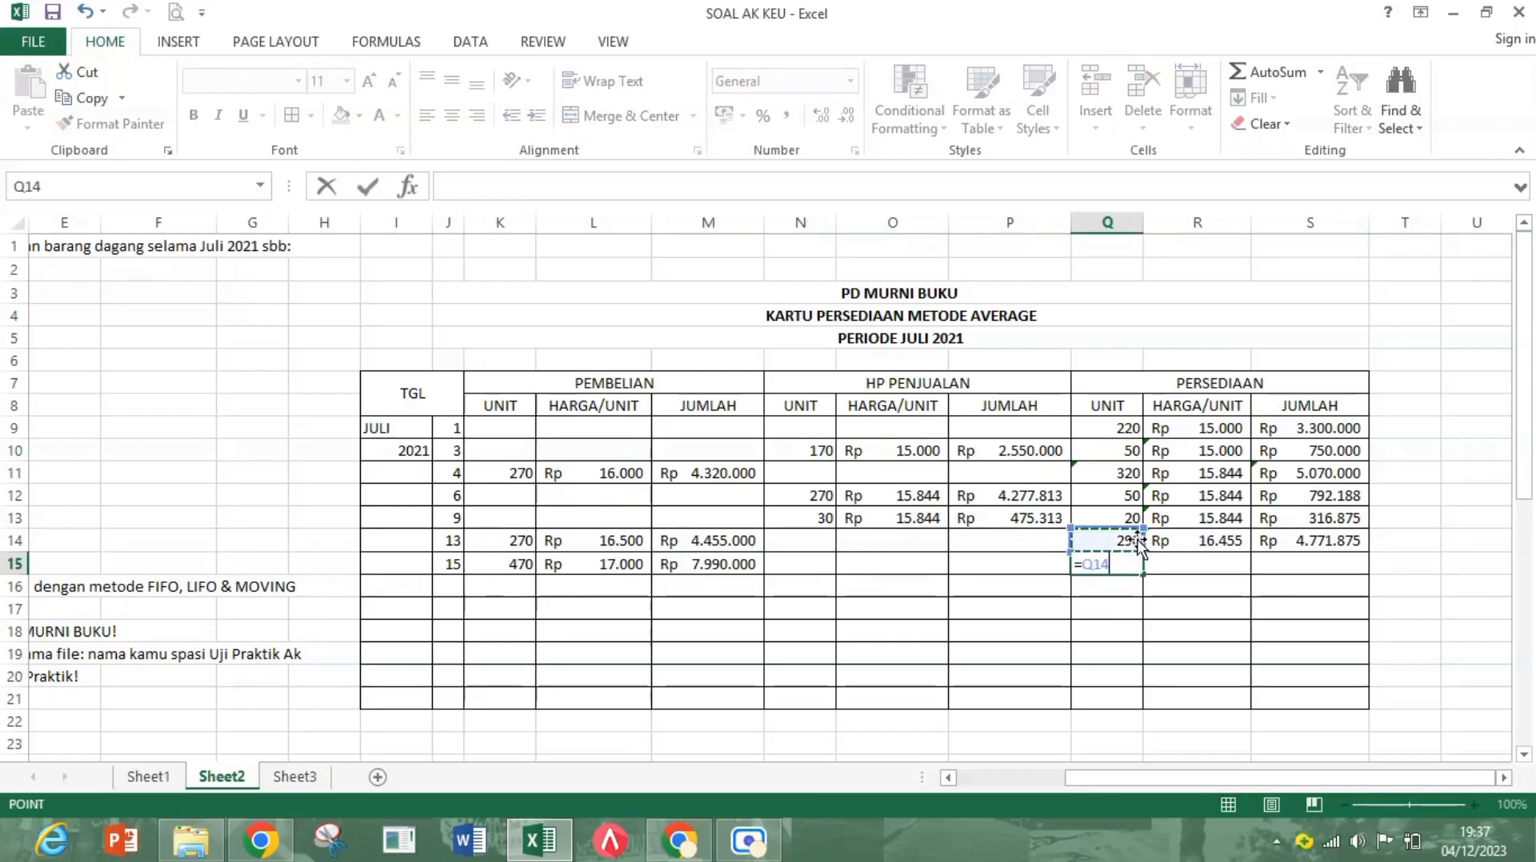
text(+)
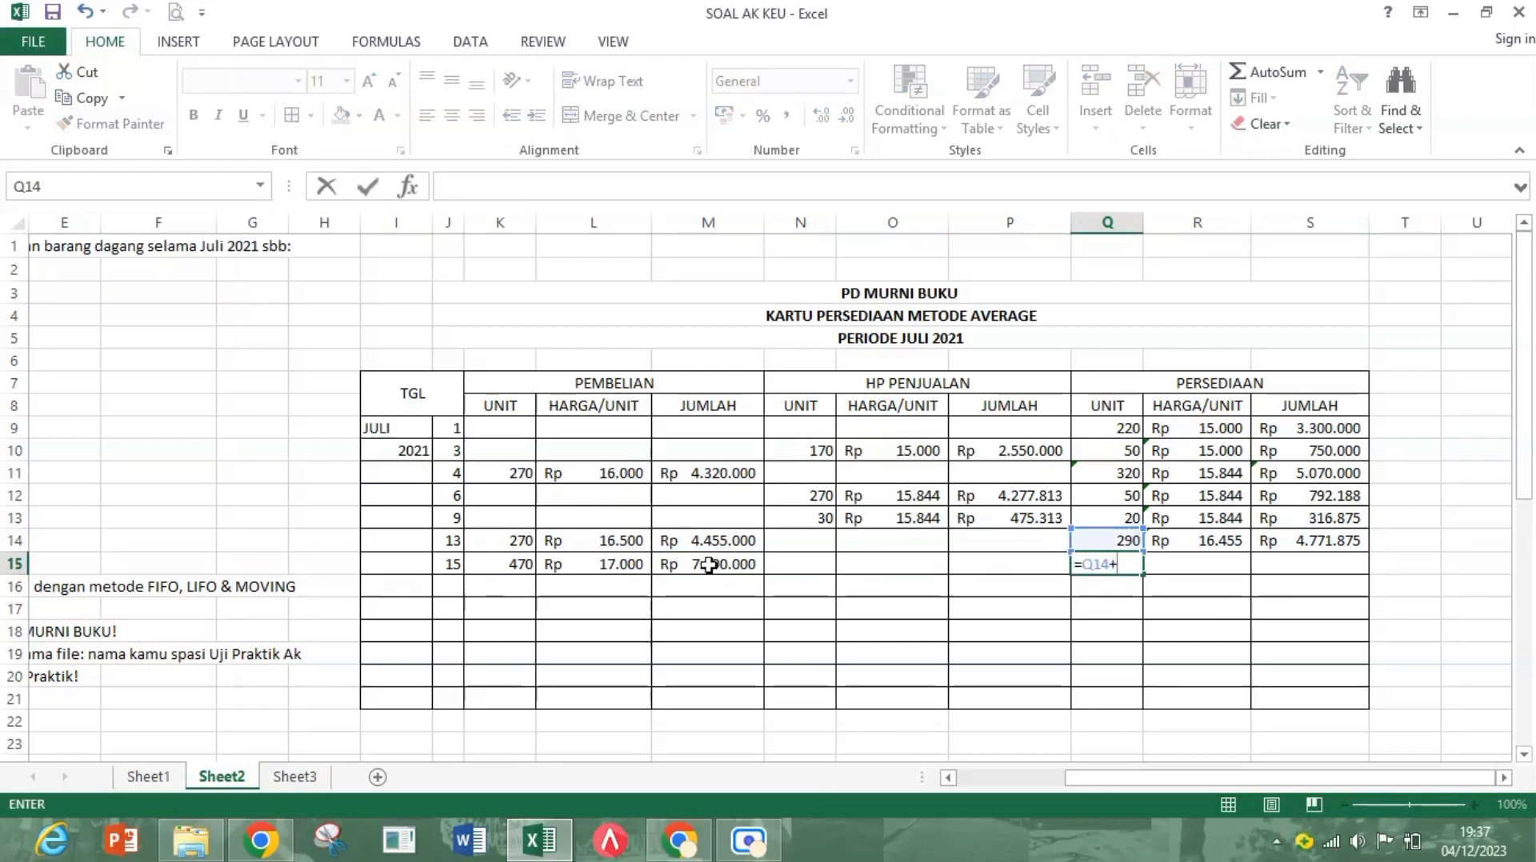
click(522, 567)
key(Return)
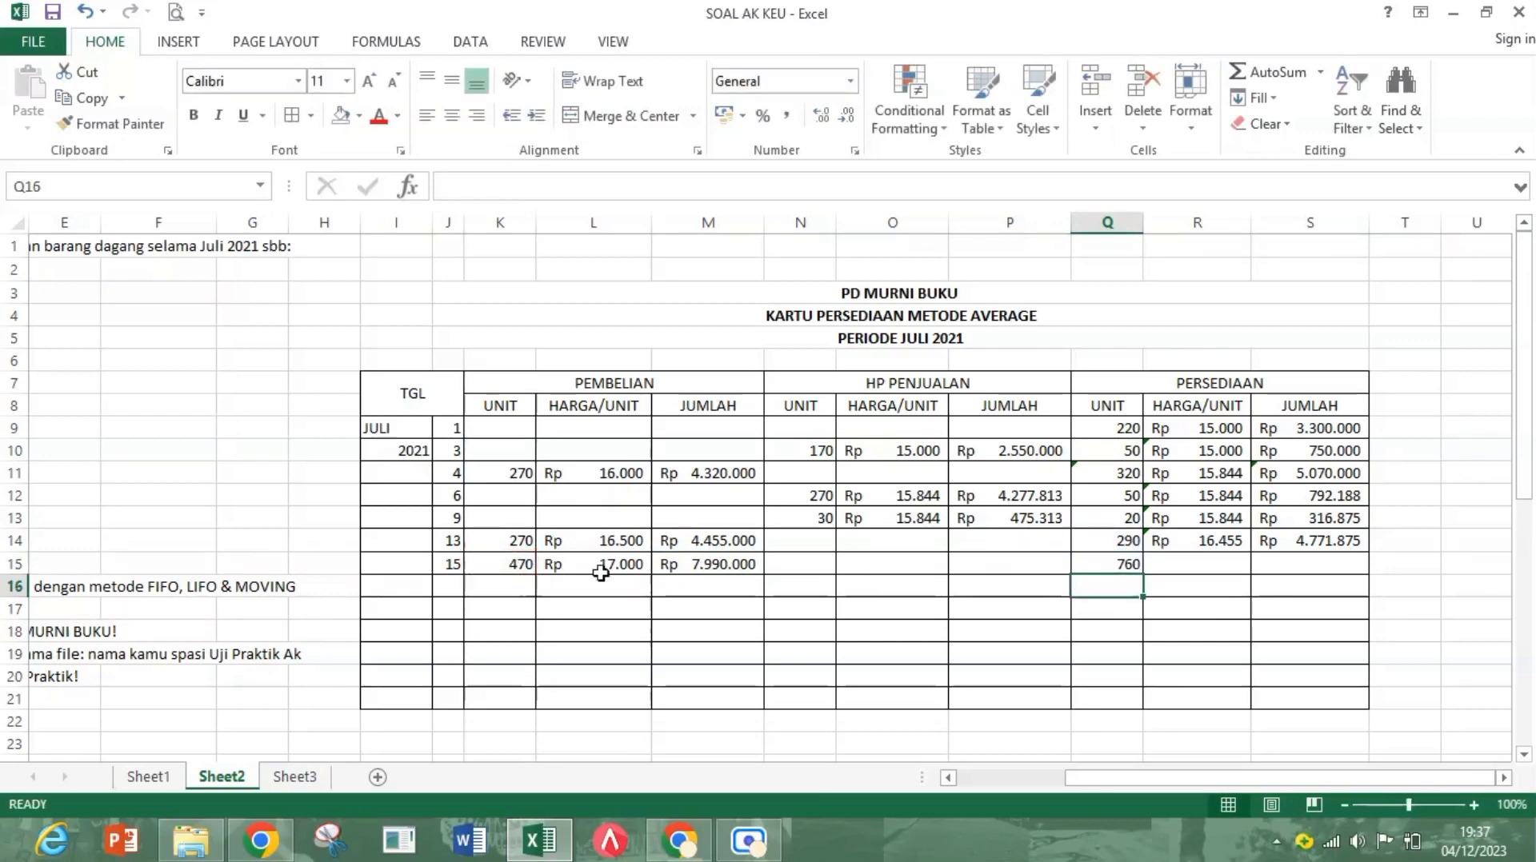
Step: Calculate the PERSEDIAAN JUMLAH after the purchase dated 15 in S15 with =S14+M15
click(1328, 571)
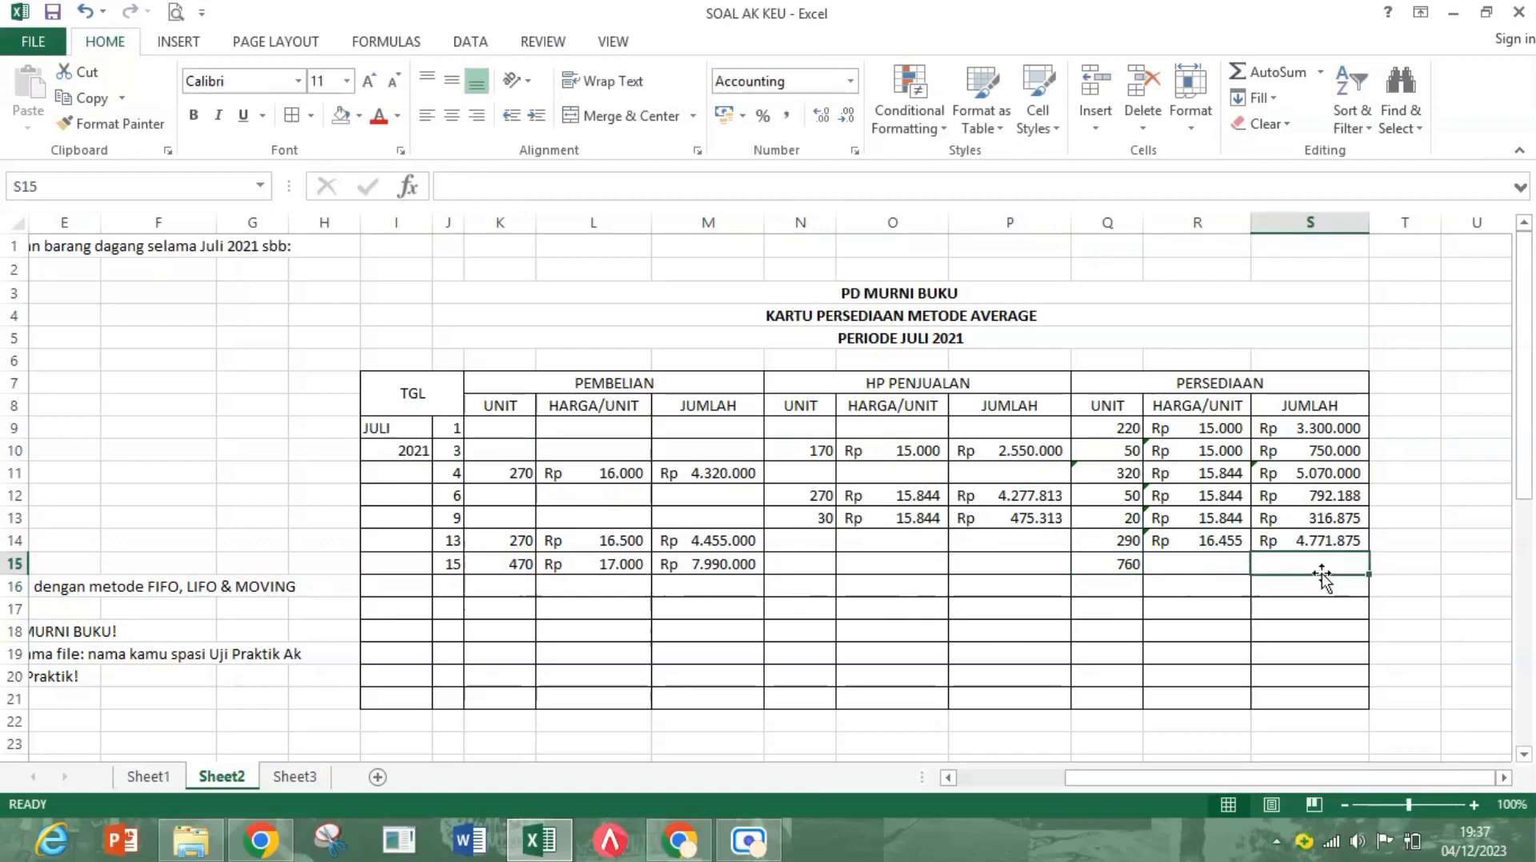
text(=)
click(1276, 545)
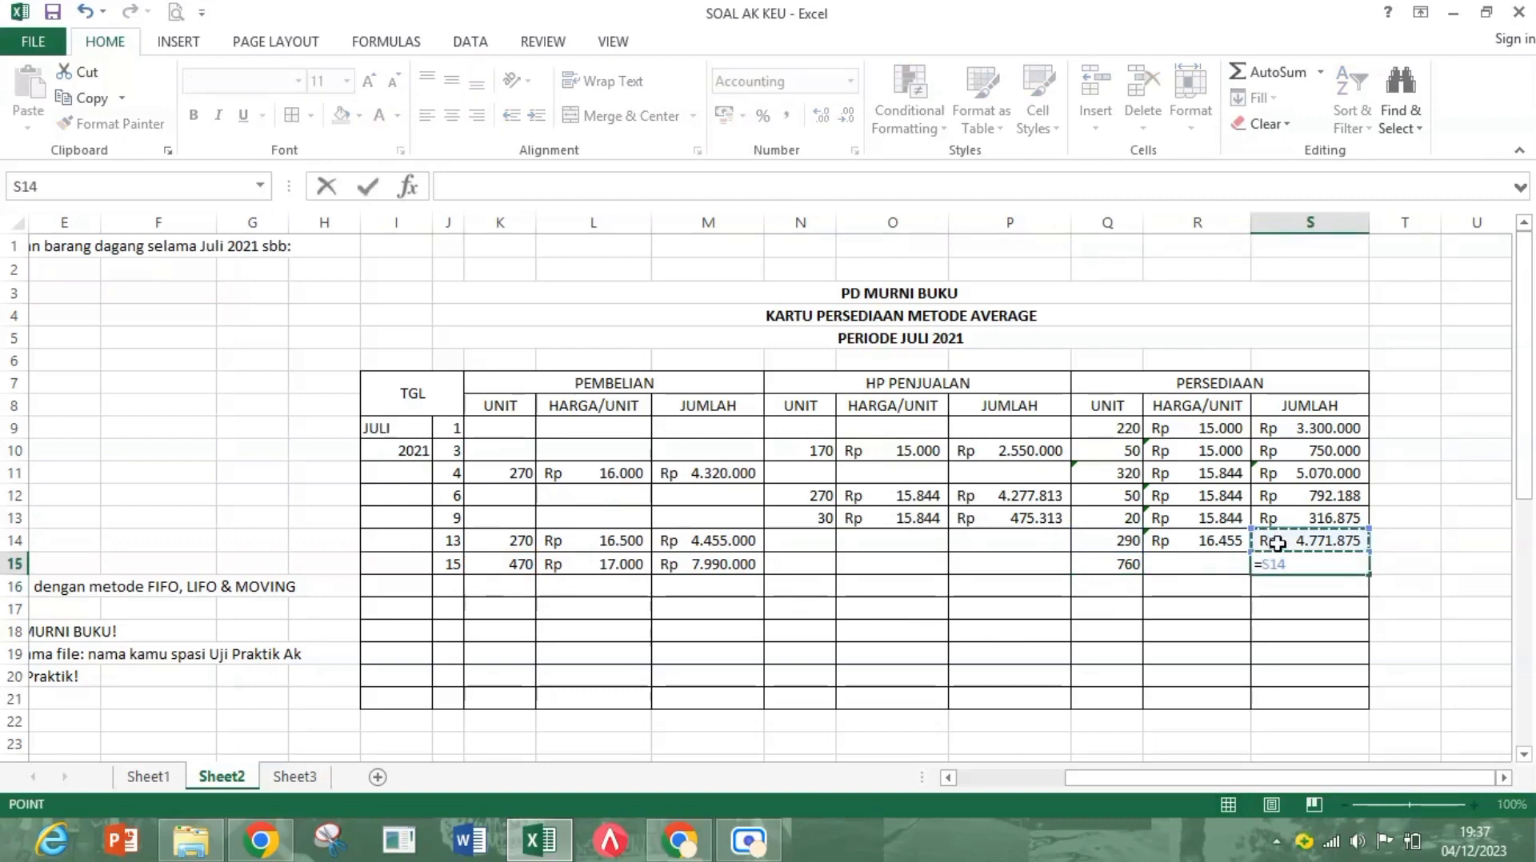
text(+)
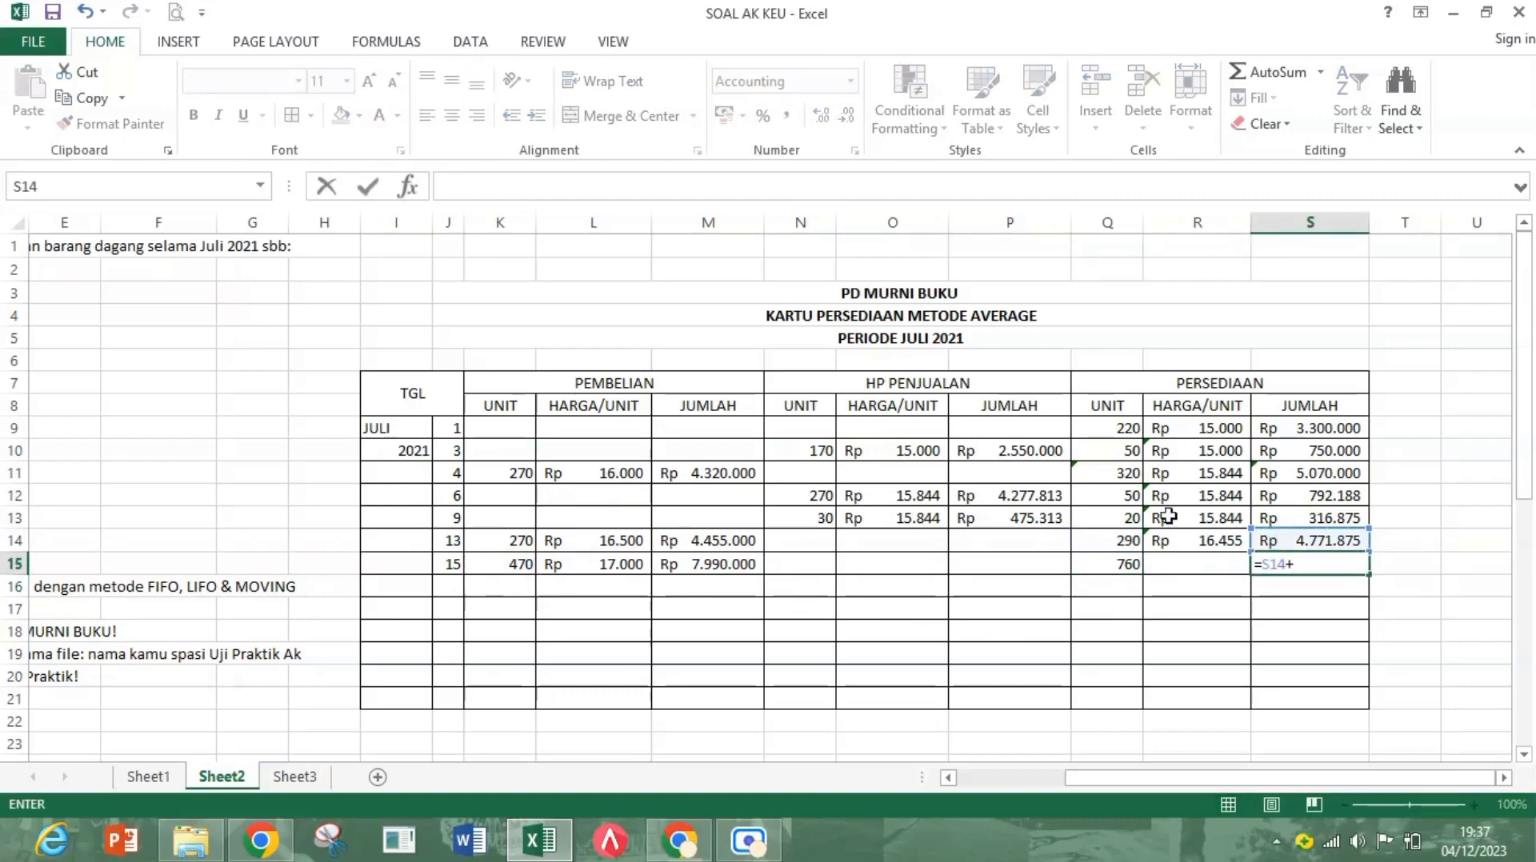
click(704, 564)
key(Return)
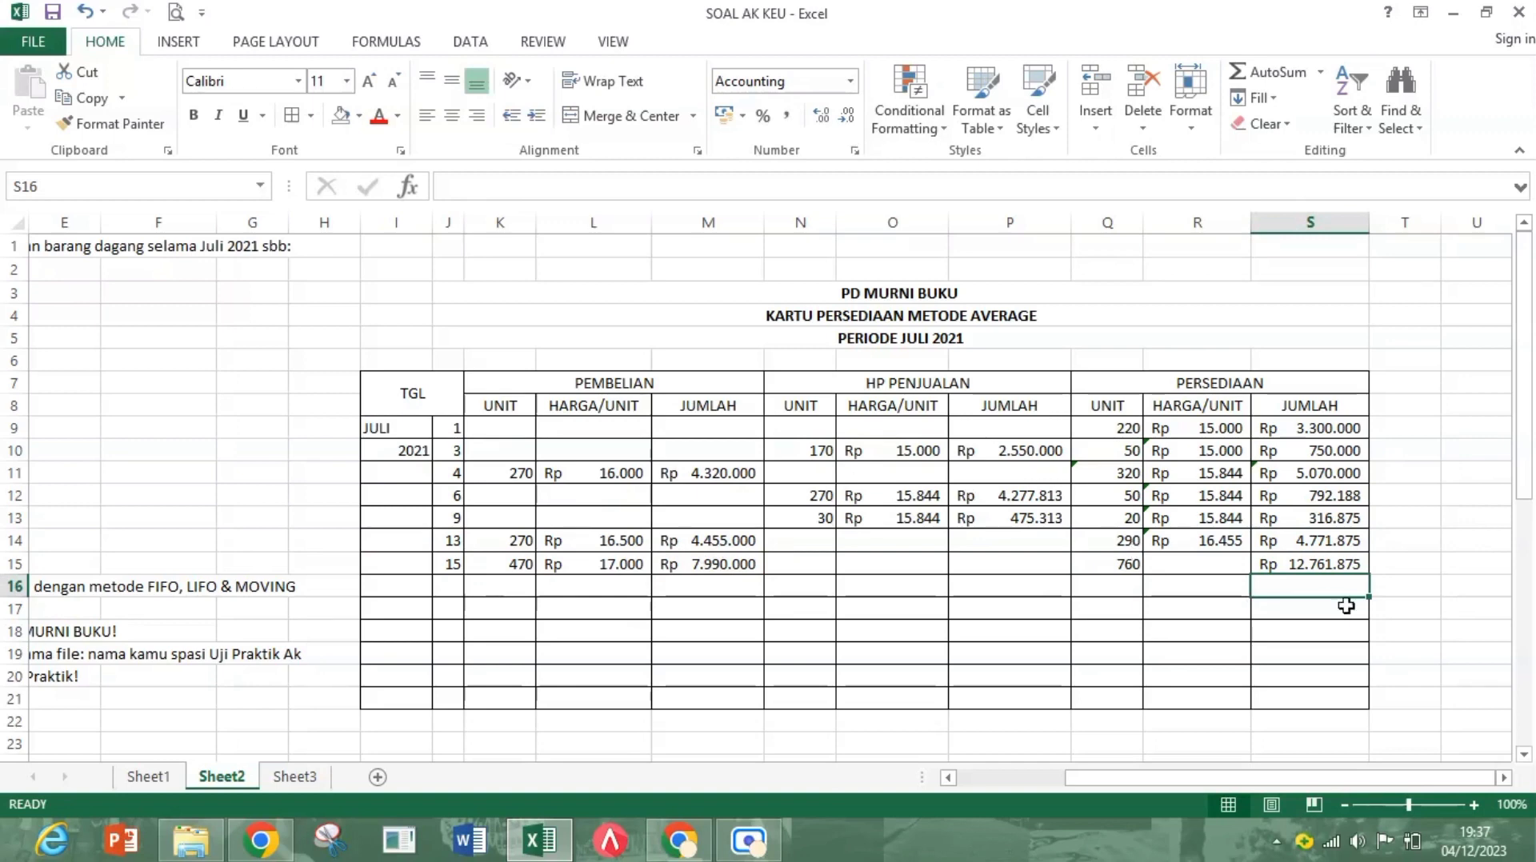
Step: Calculate the average PERSEDIAAN unit price after the purchase dated 15 in R15 with =S15/Q15
click(1189, 569)
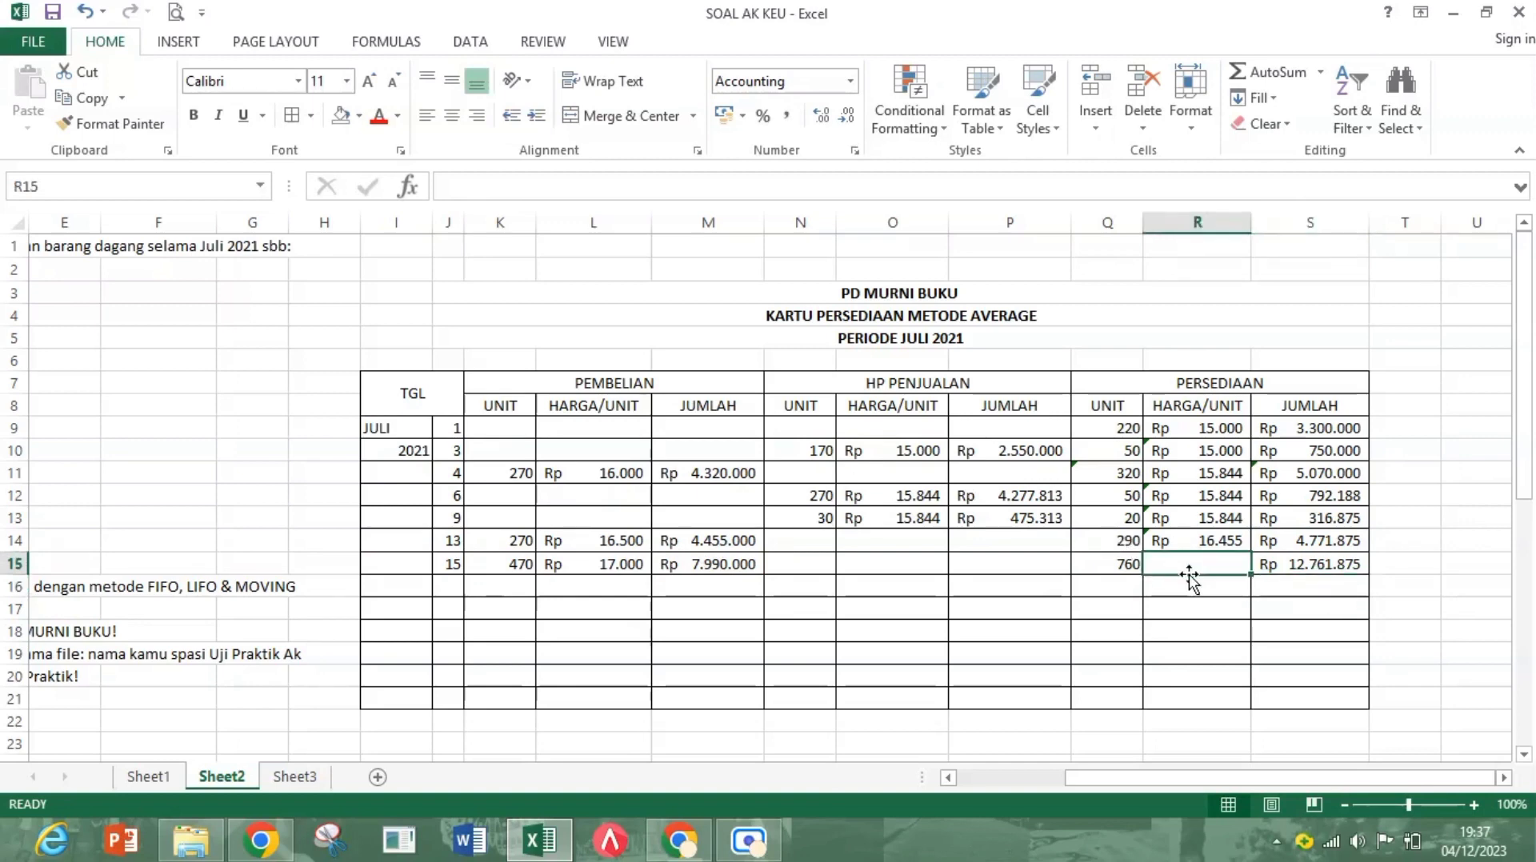
text(=)
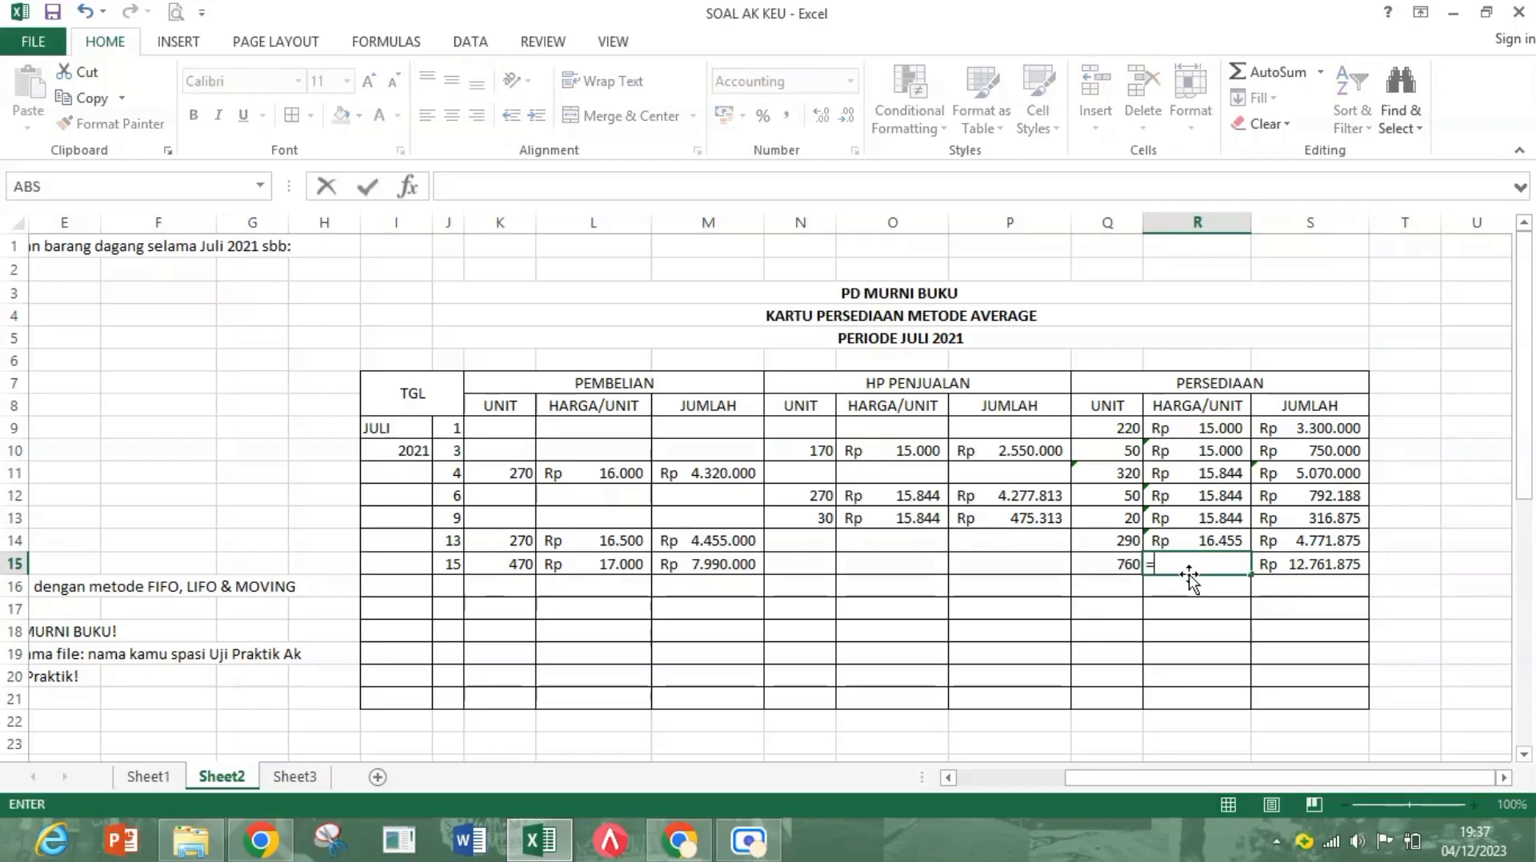
key(Right)
text(/)
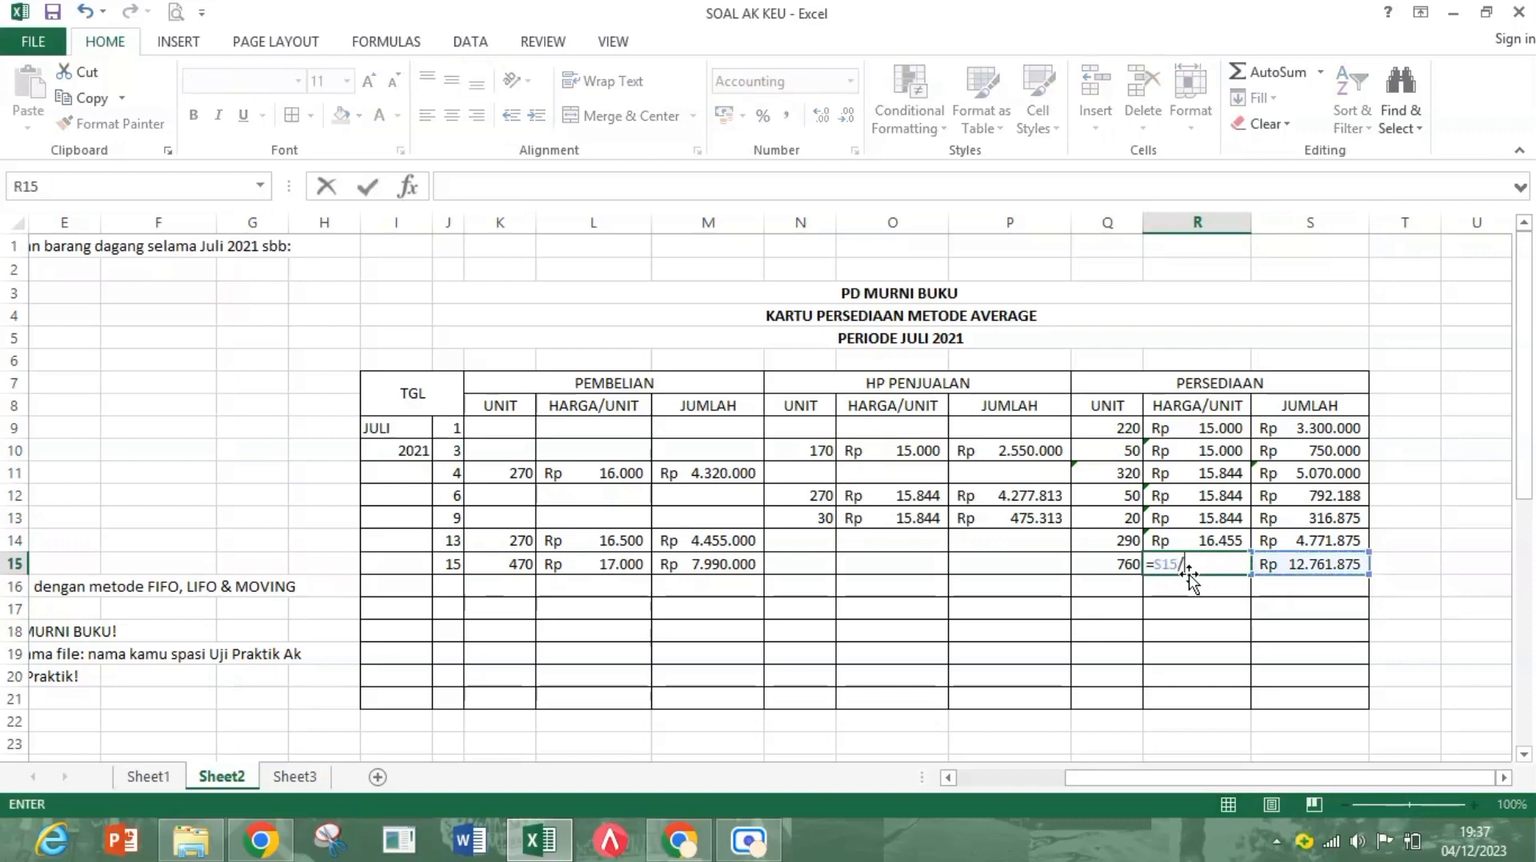
key(Left)
key(Return)
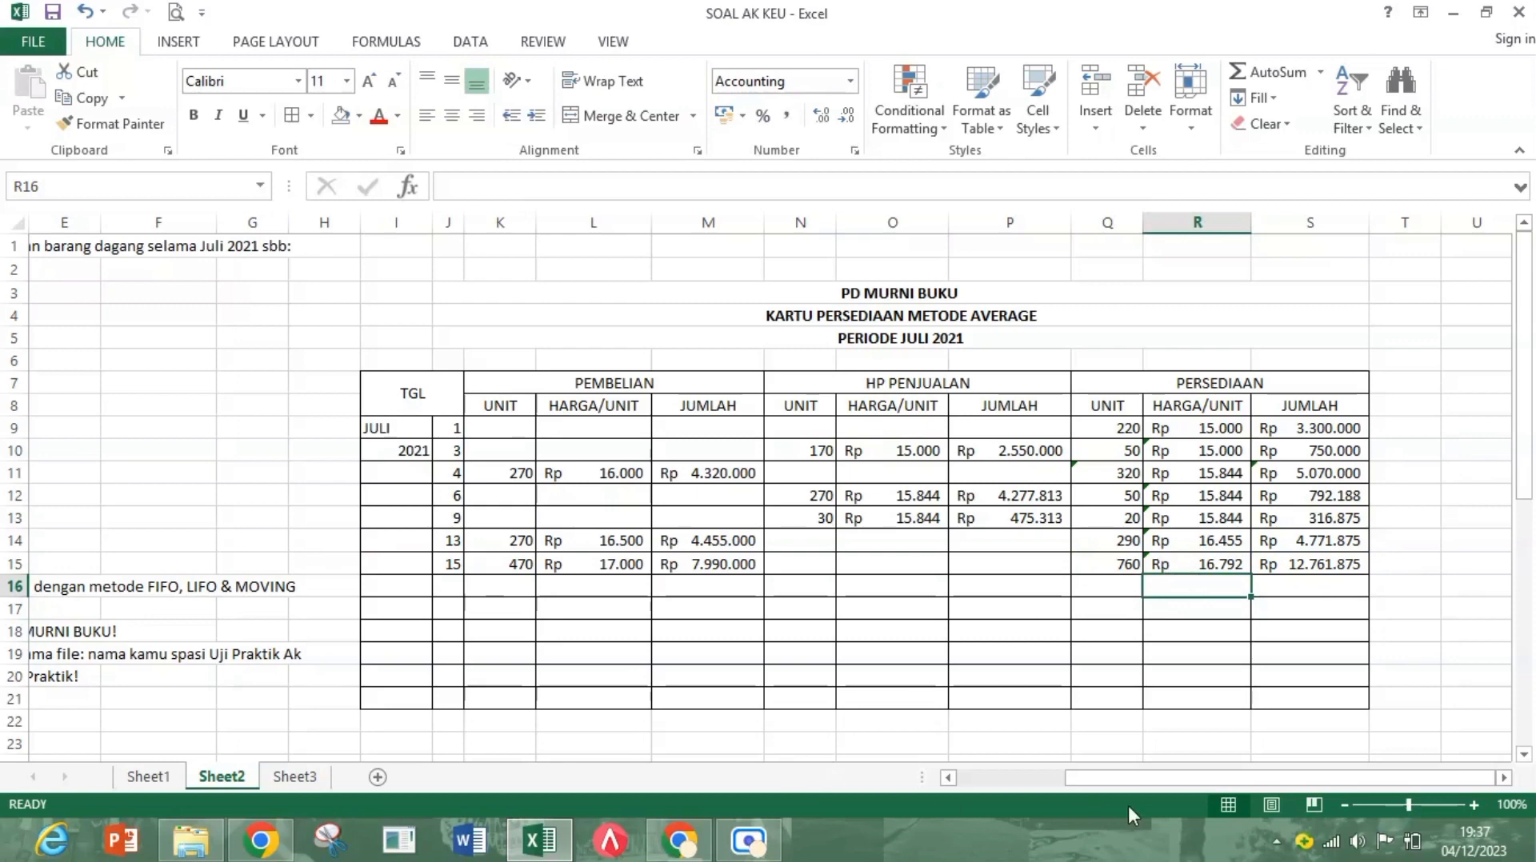
Step: Add the sale dated 19 to row 16, with 19 in J16 and 570 HP PENJUALAN units in N16
drag(1163, 783, 1052, 781)
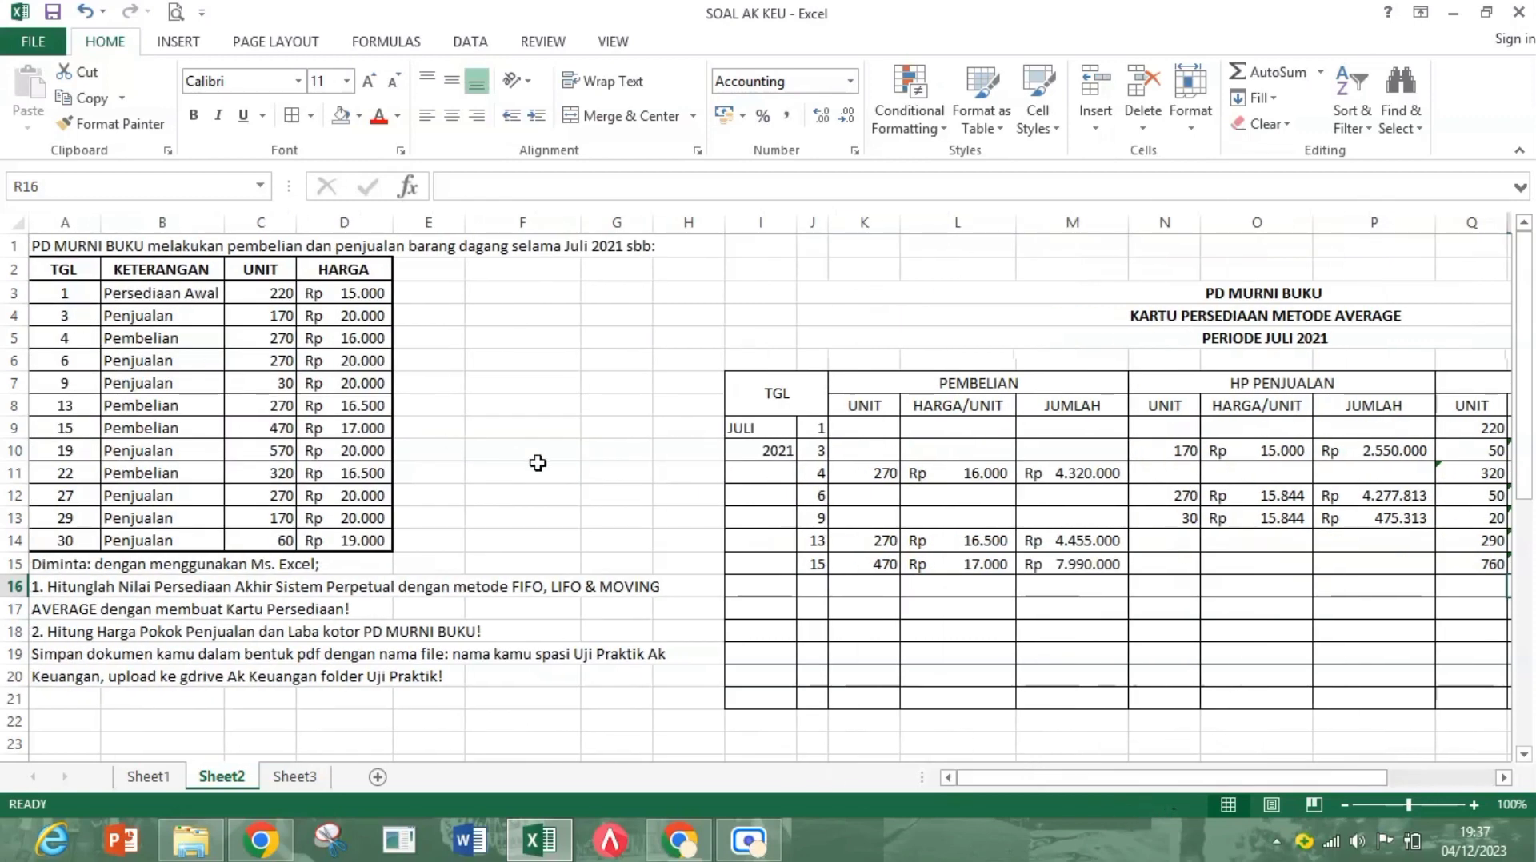
click(813, 584)
text(19)
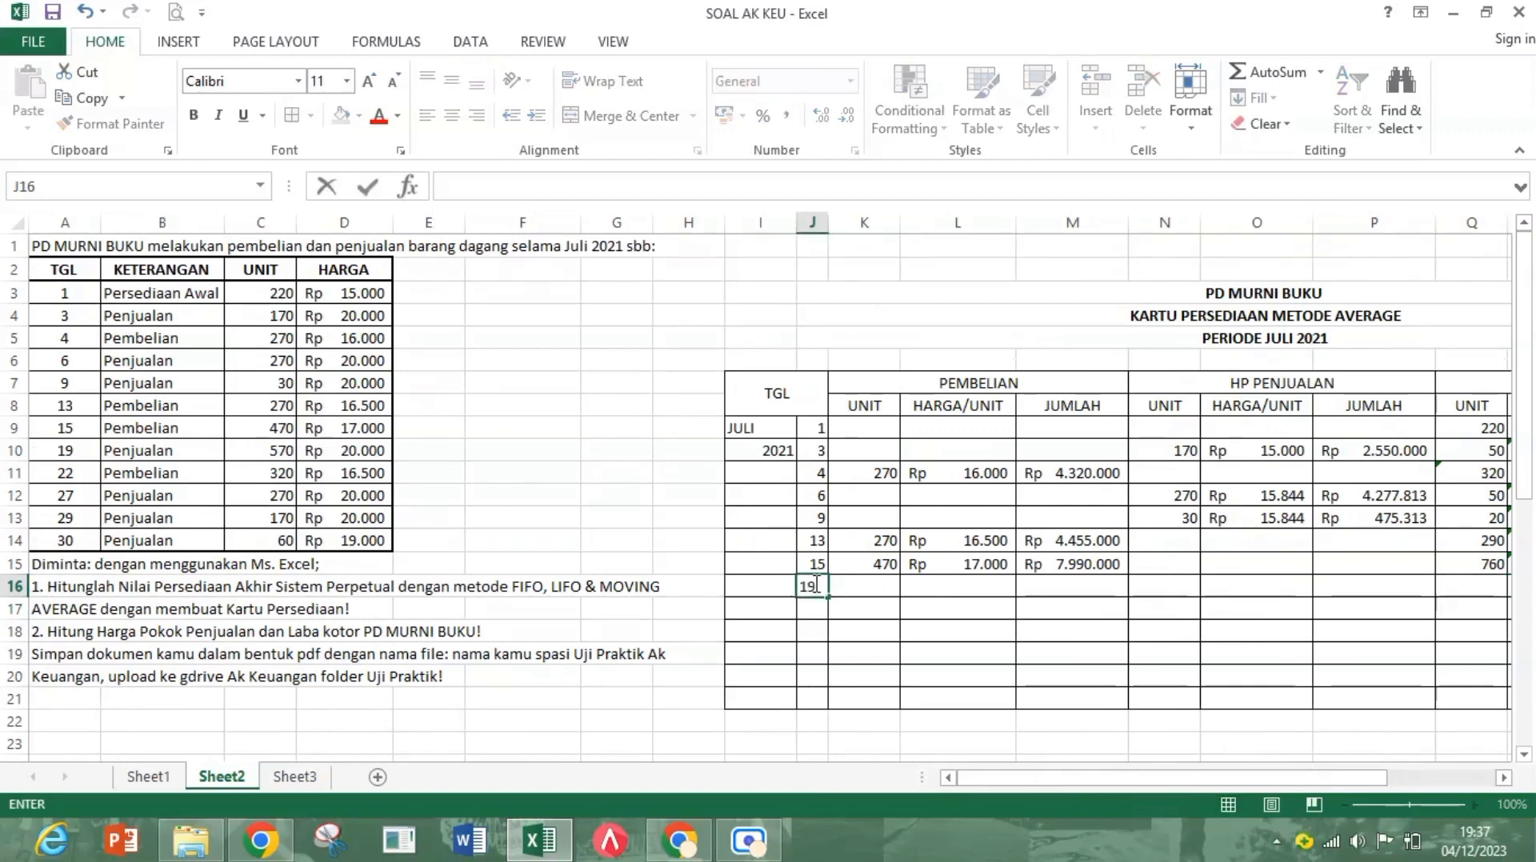
key(Tab)
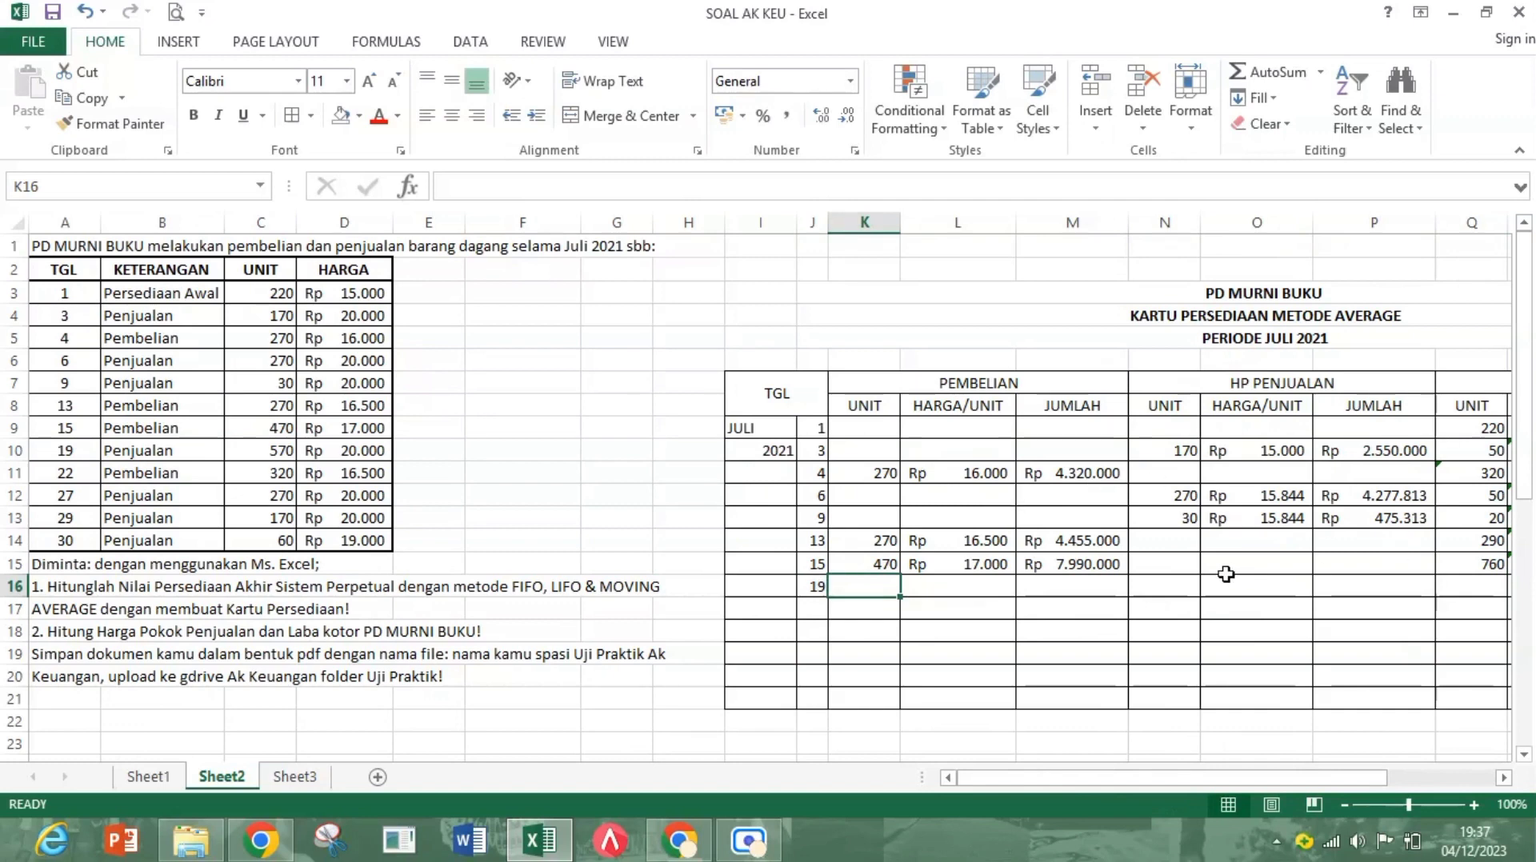
click(1171, 584)
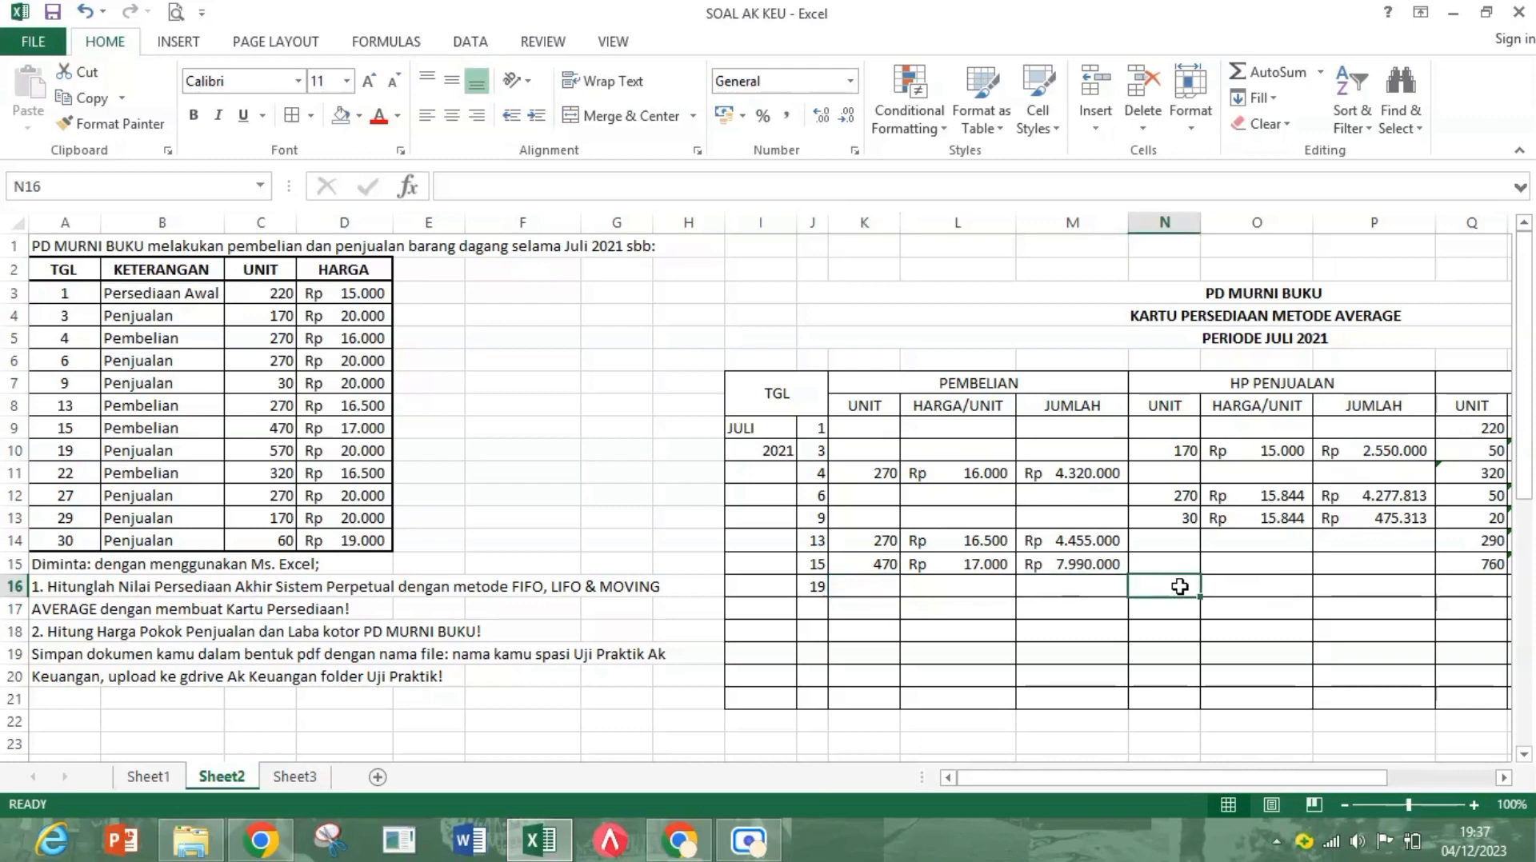
text(570)
key(Tab)
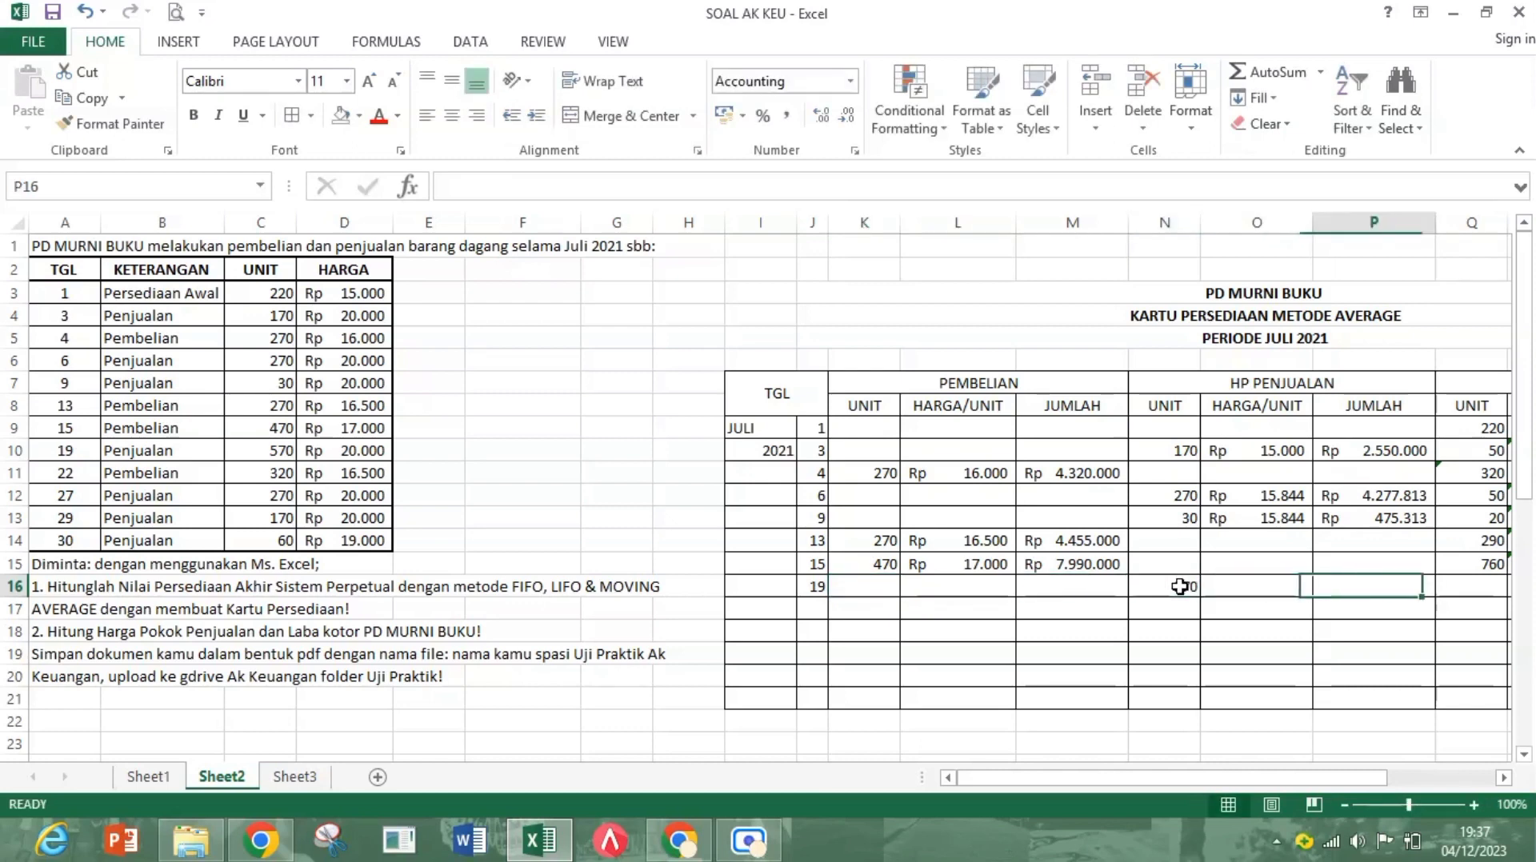
Step: Set the HP PENJUALAN unit price for the sale dated 19 in O16 to the latest average price with =R15
click(1180, 586)
key(Right)
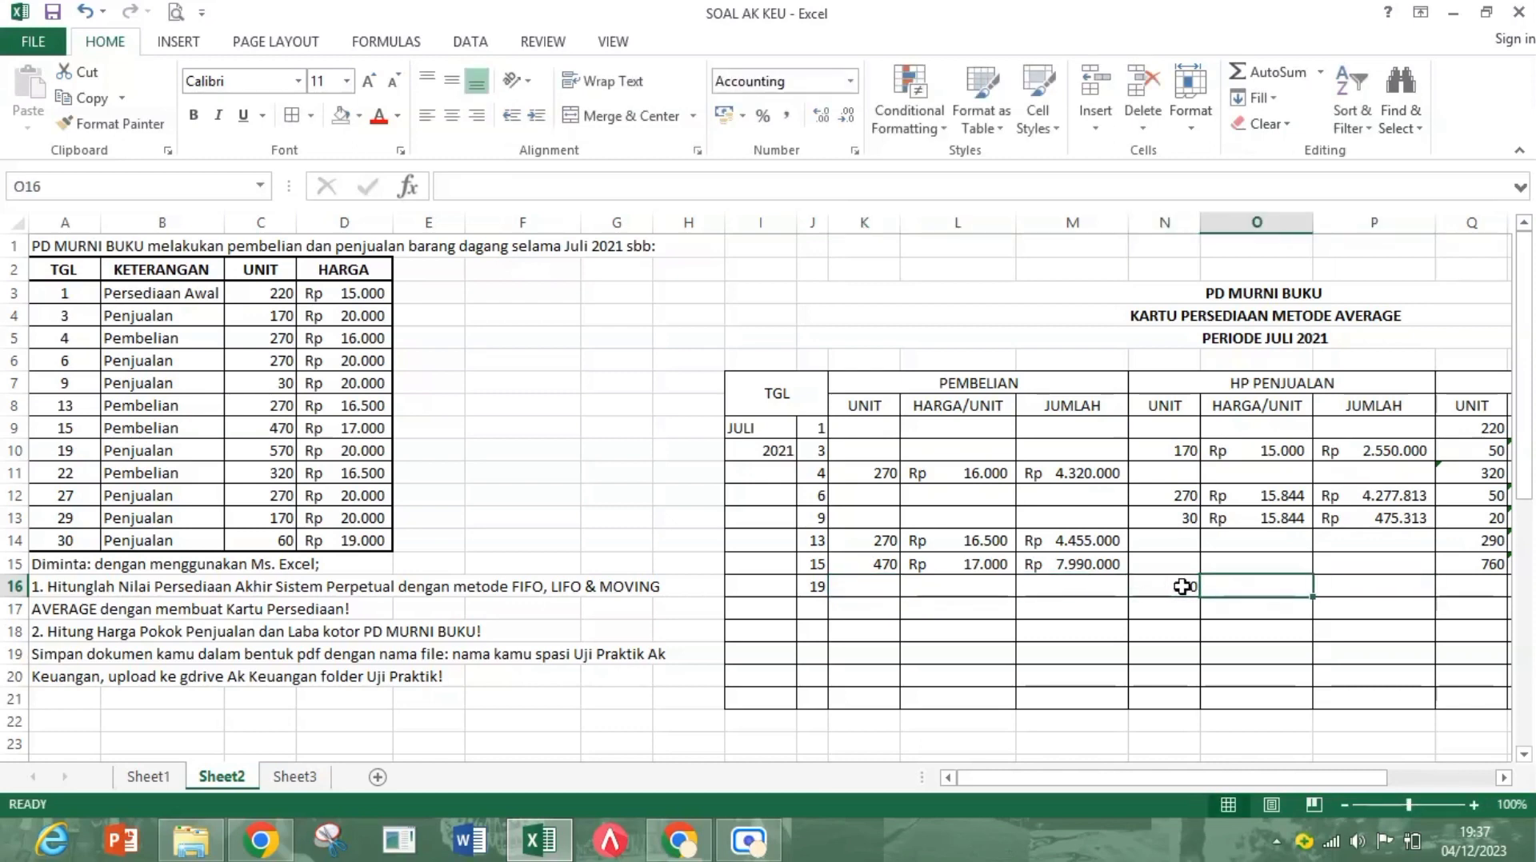
drag(1248, 777, 1356, 776)
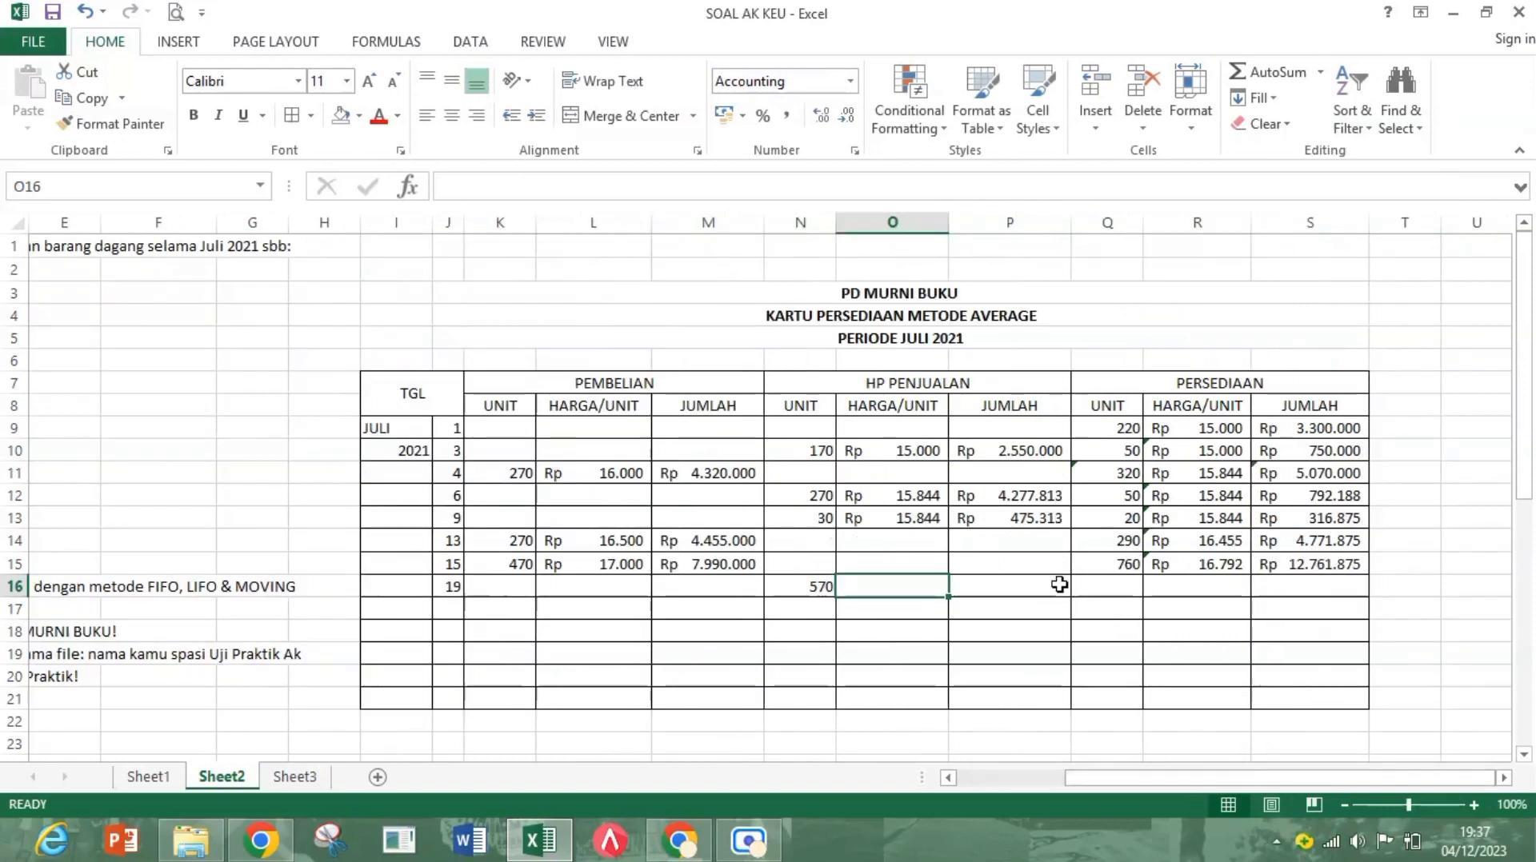
click(1226, 563)
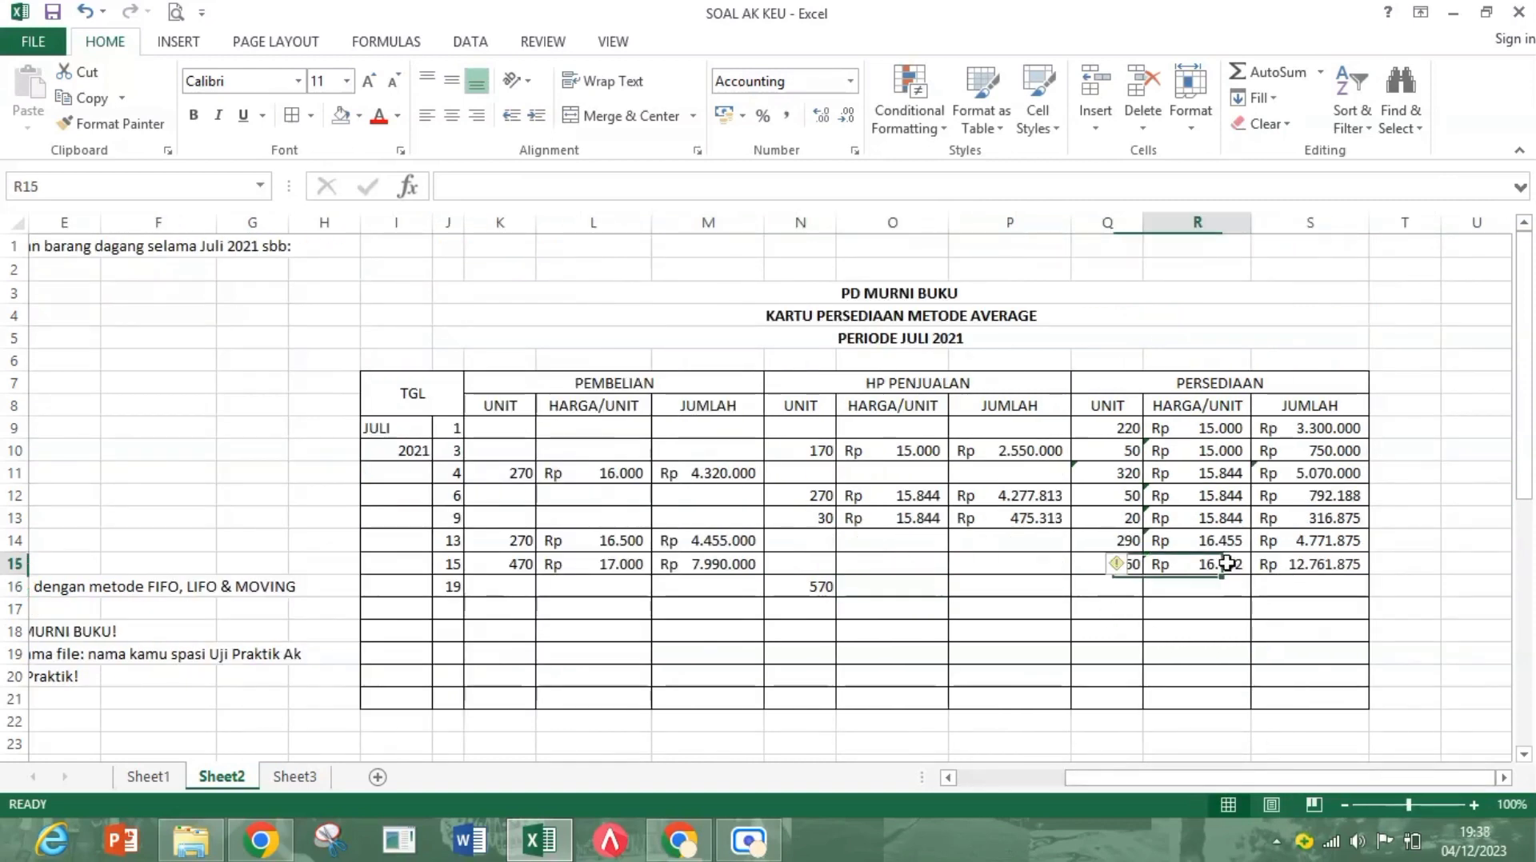
click(884, 588)
text(=)
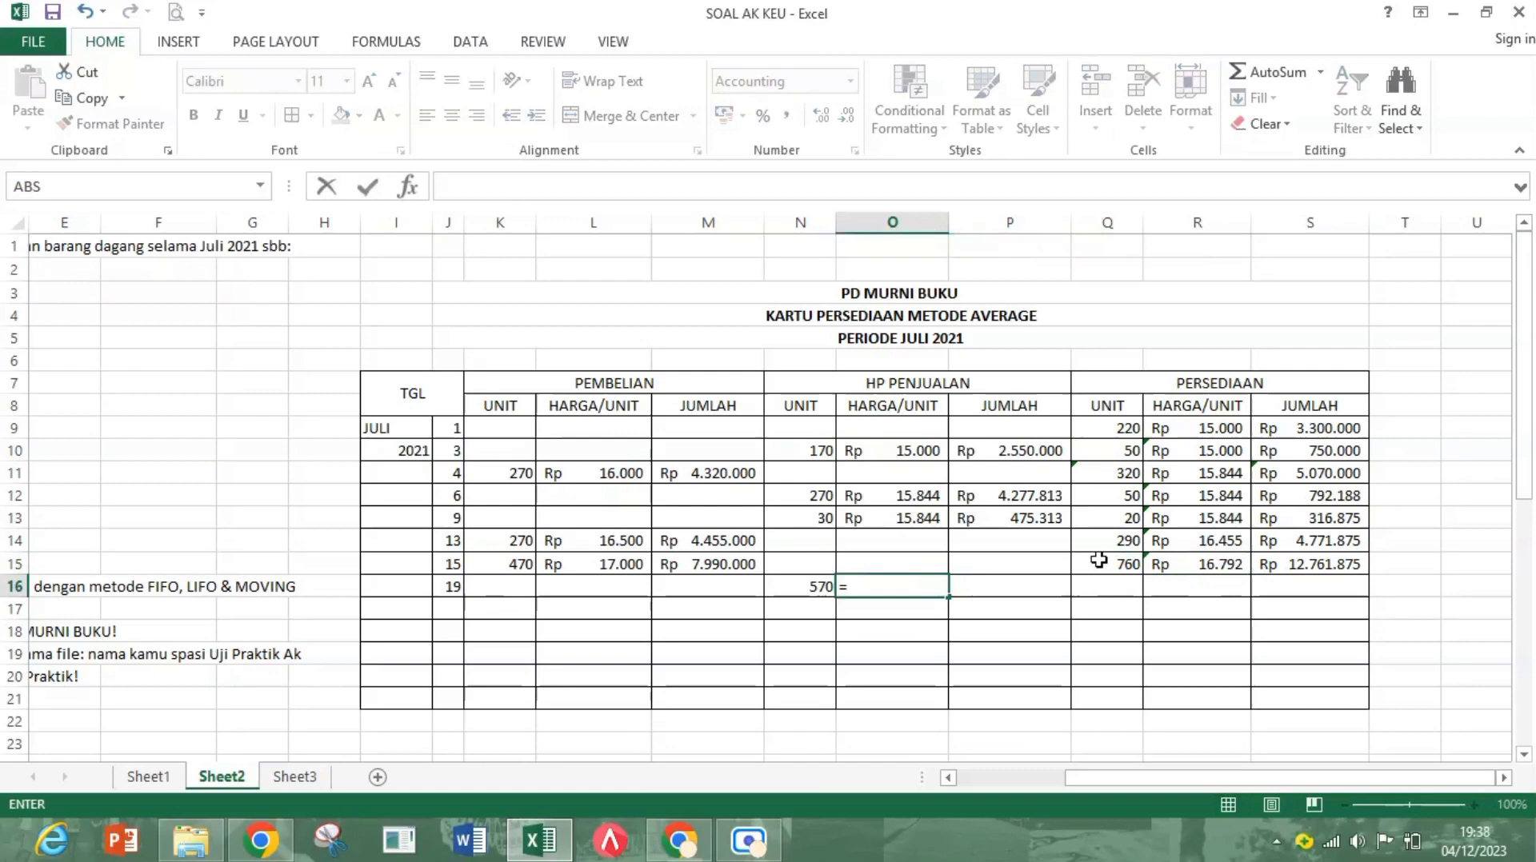
click(1202, 564)
key(Return)
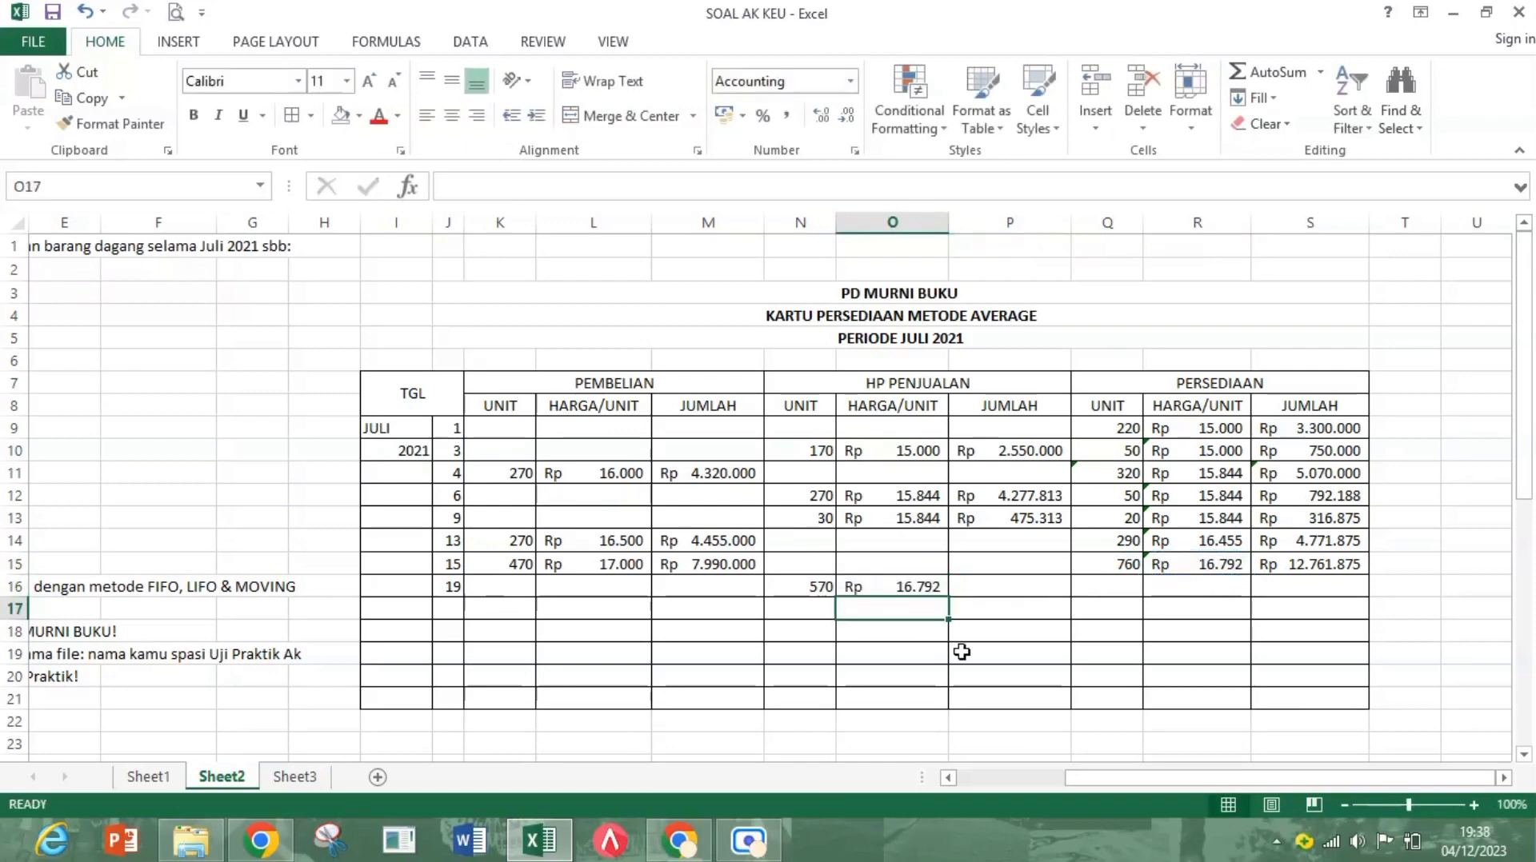
Step: Calculate the HP PENJUALAN JUMLAH for the sale dated 19 in P16 with =O16*N16
click(968, 588)
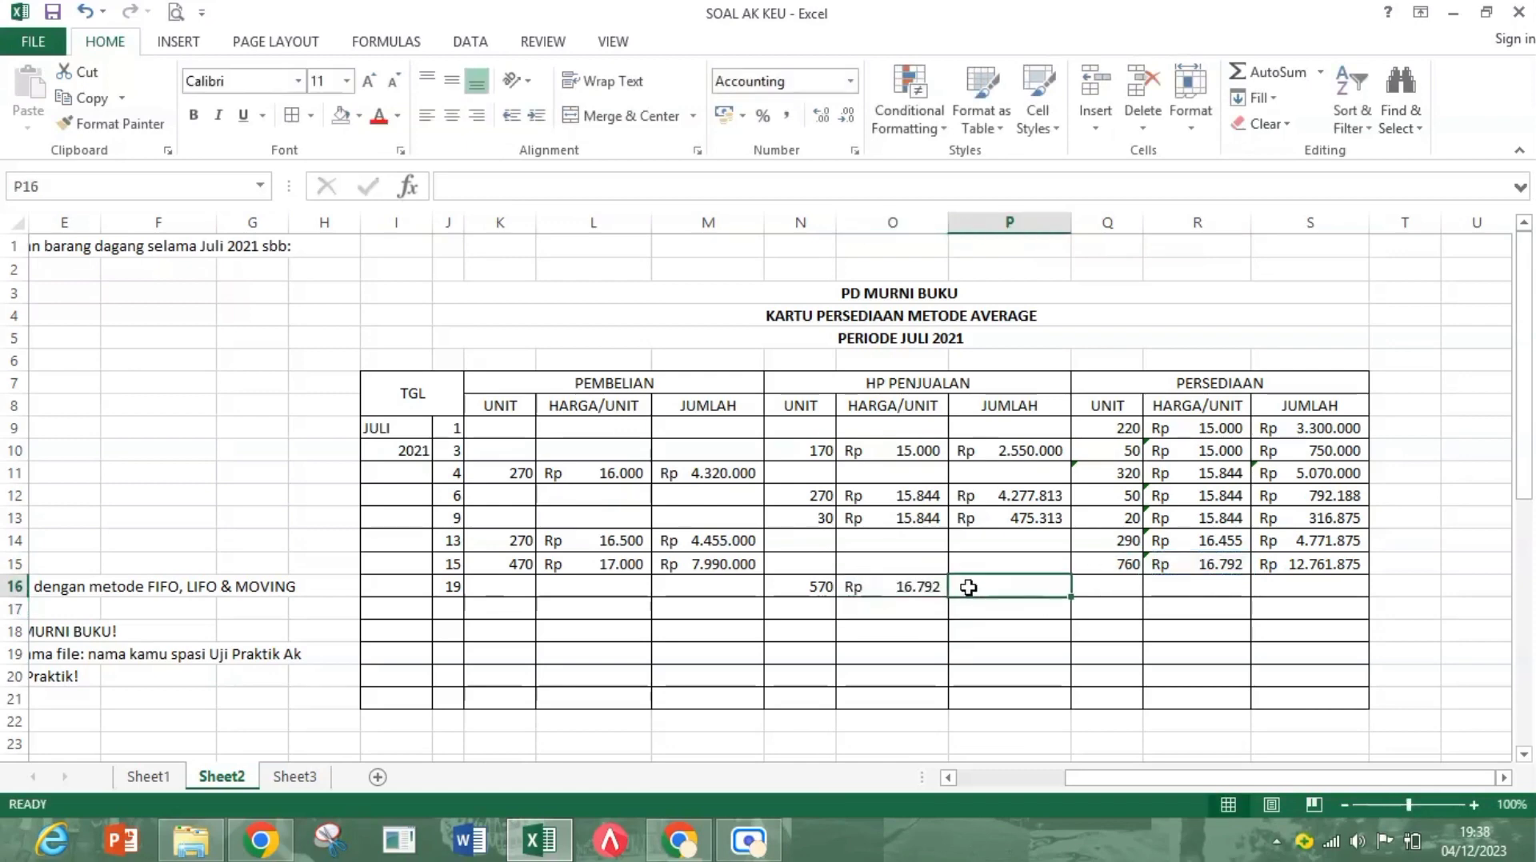
text(=)
key(Left)
text(*)
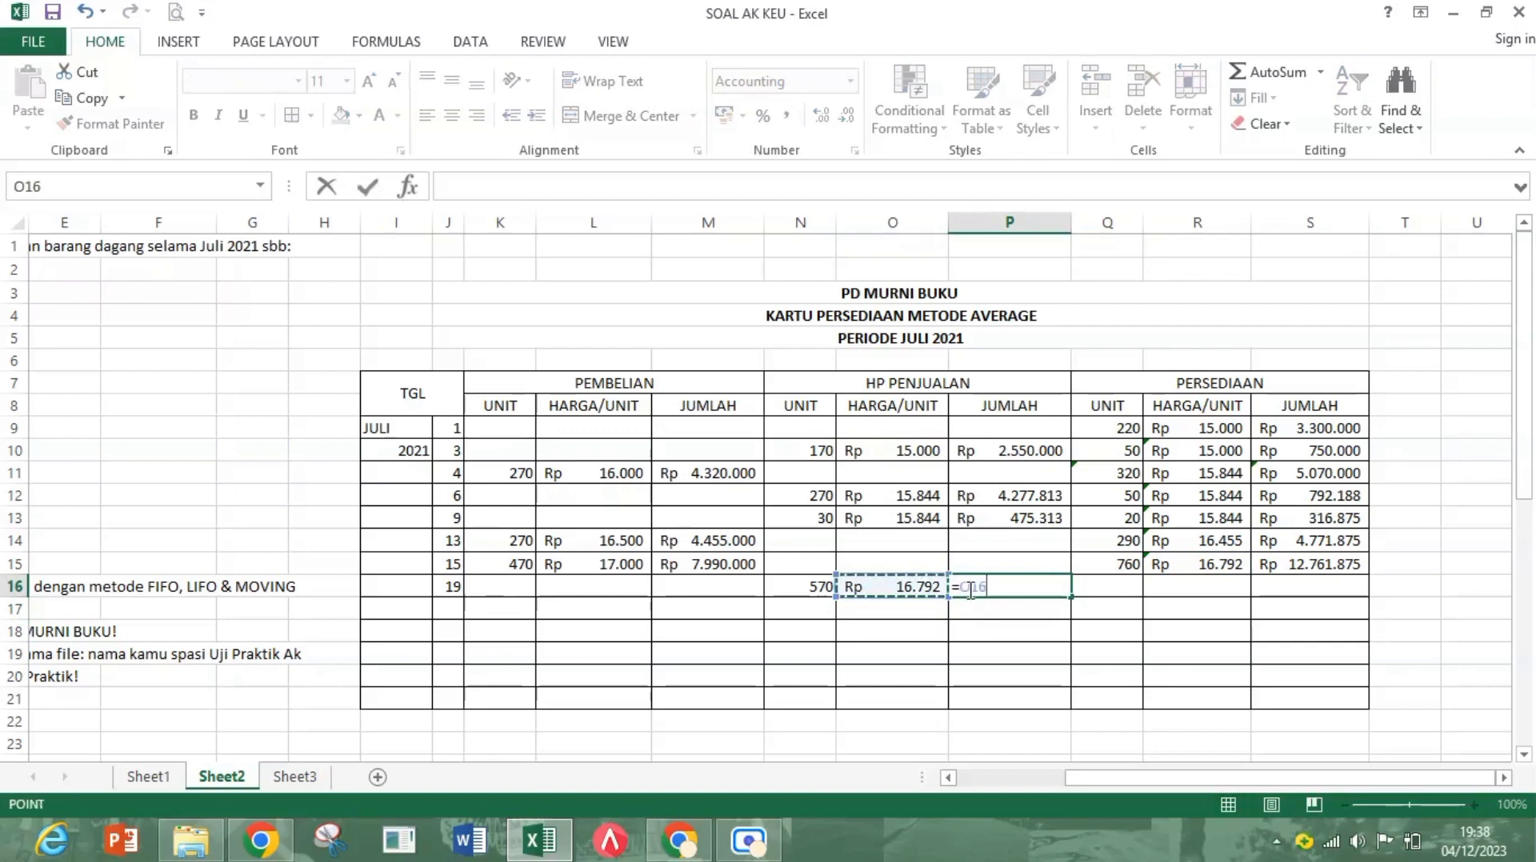
key(Left)
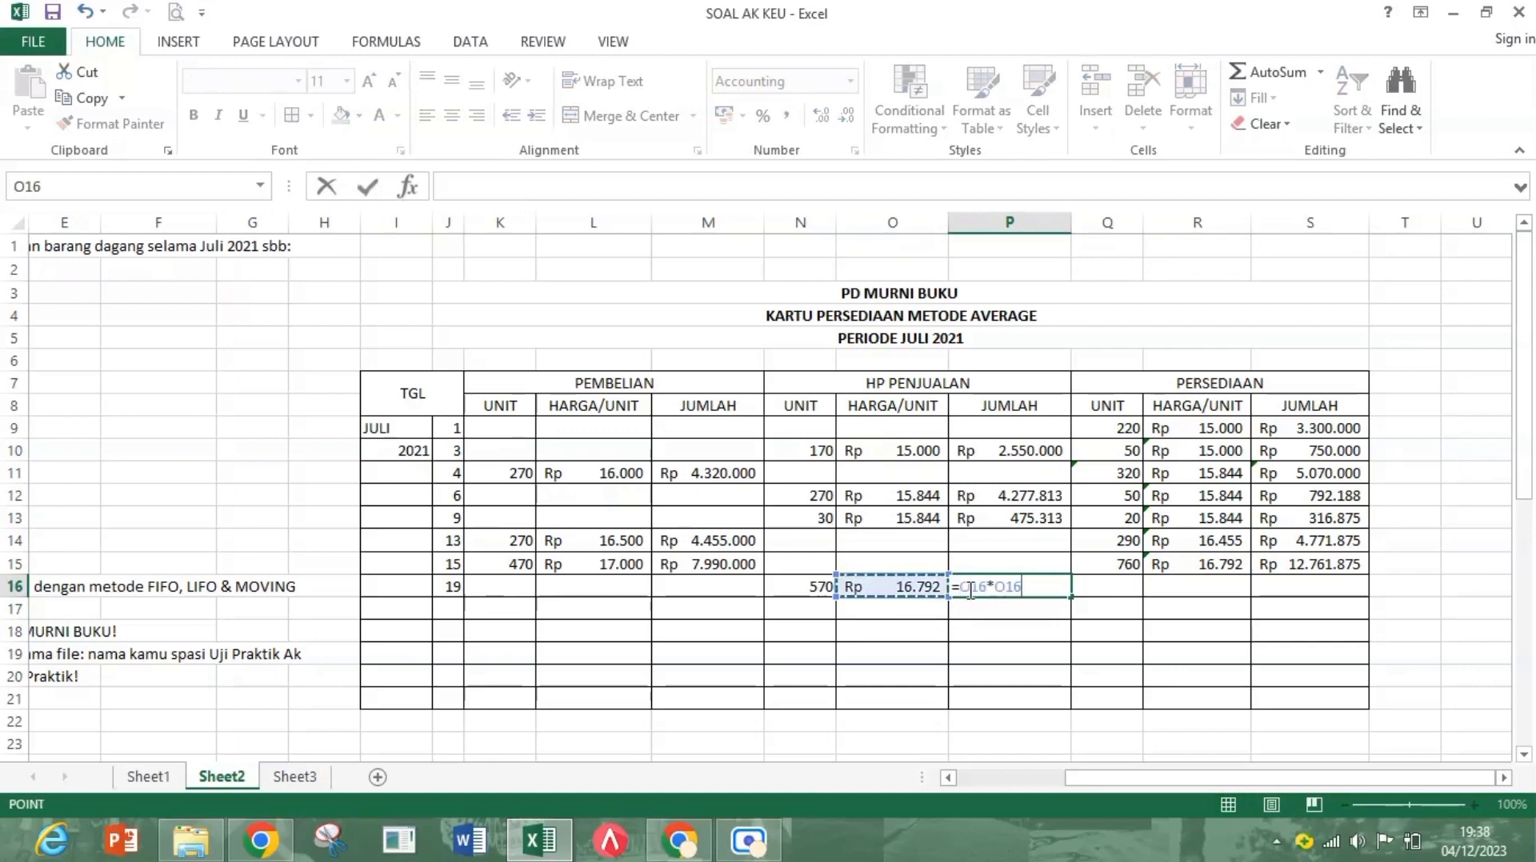
key(Left)
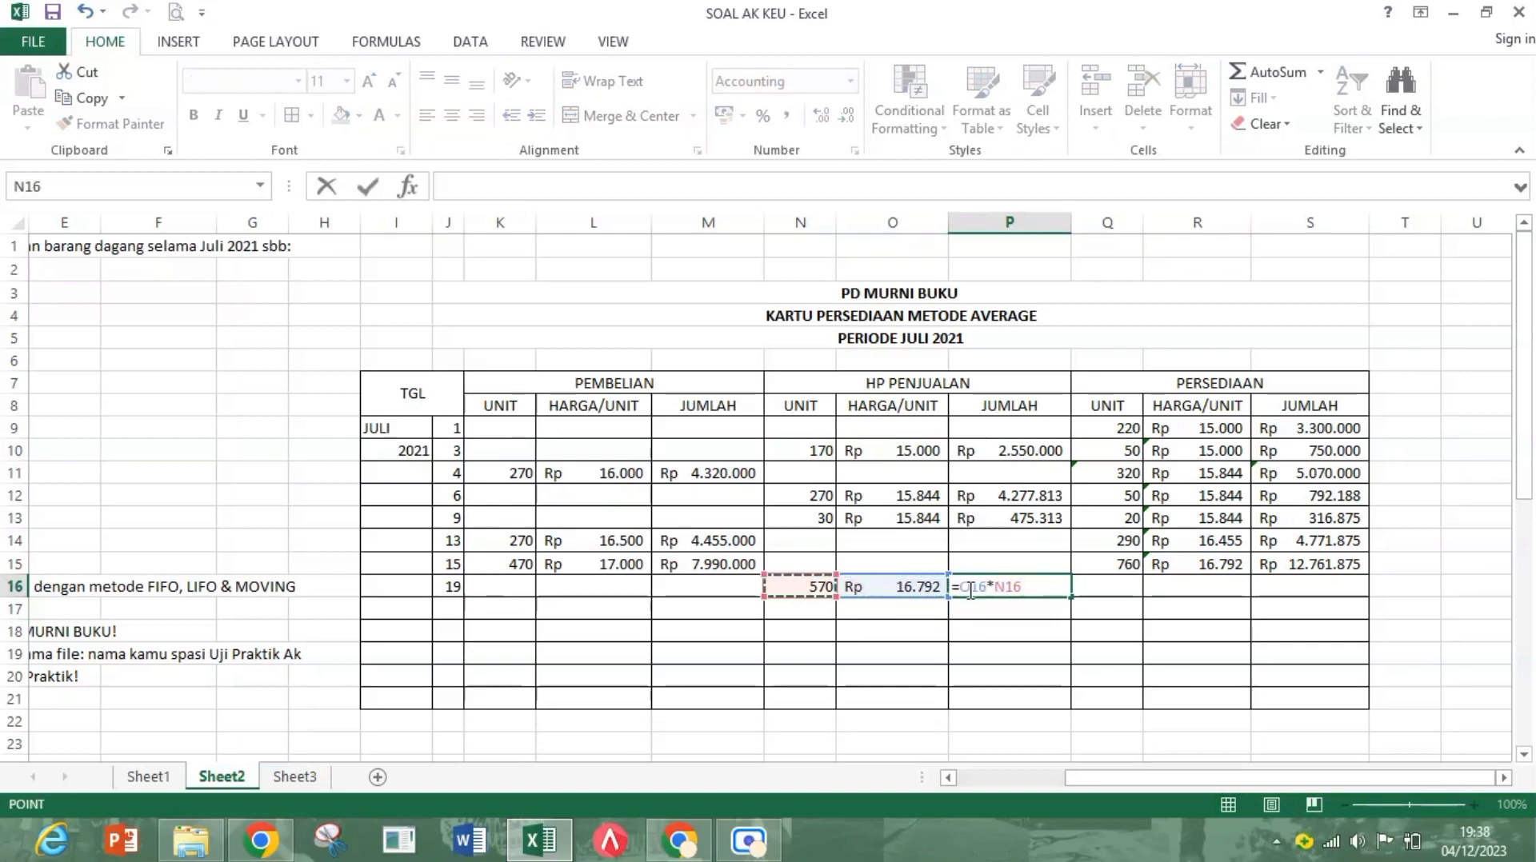
key(Return)
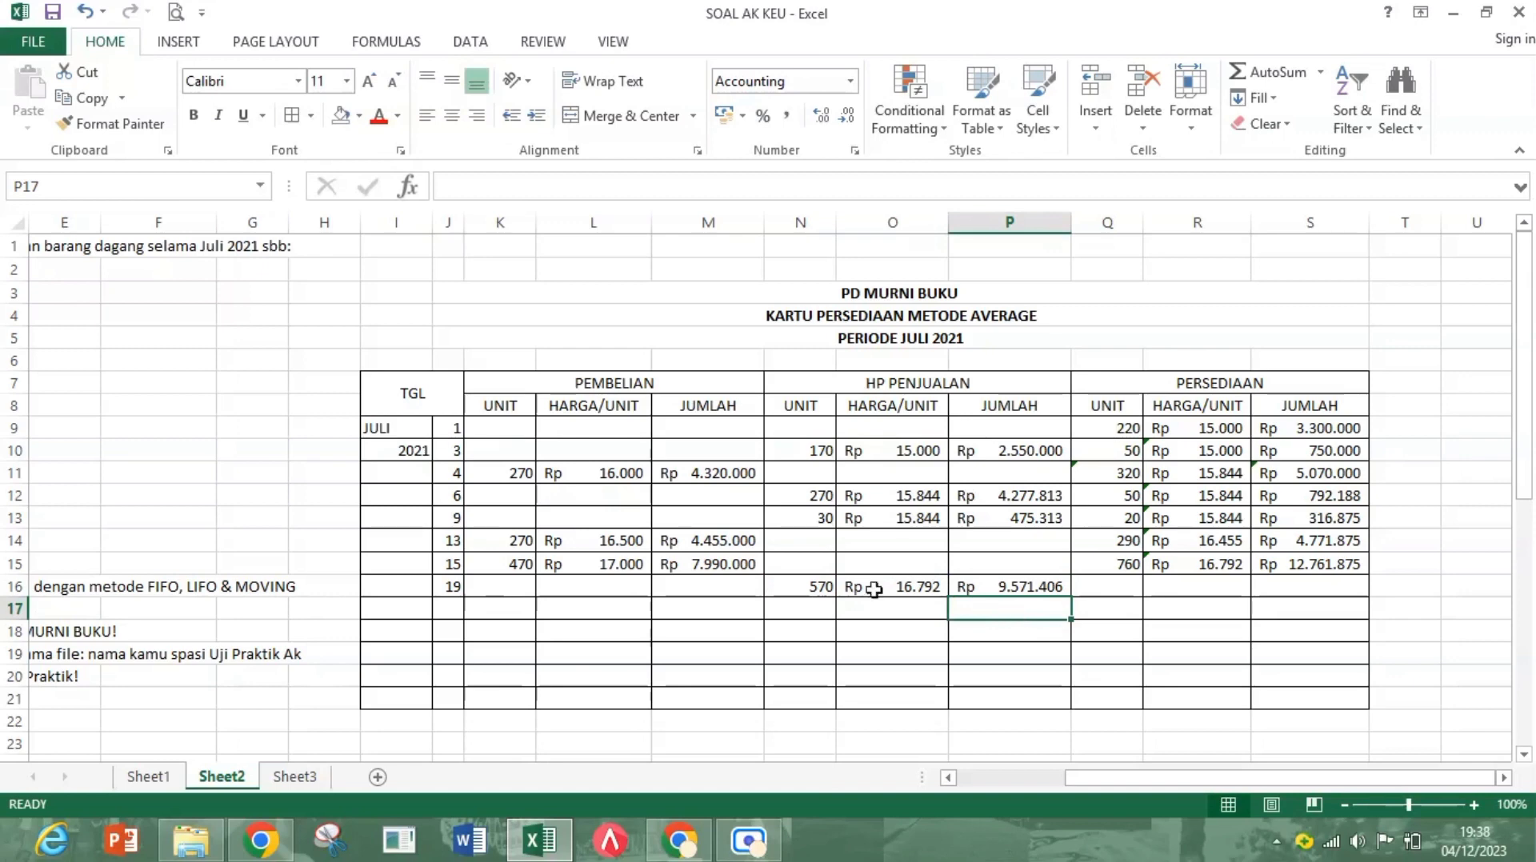
Step: Calculate the PERSEDIAAN units left after the sale dated 19 in Q16 with =Q15-N16
click(1136, 585)
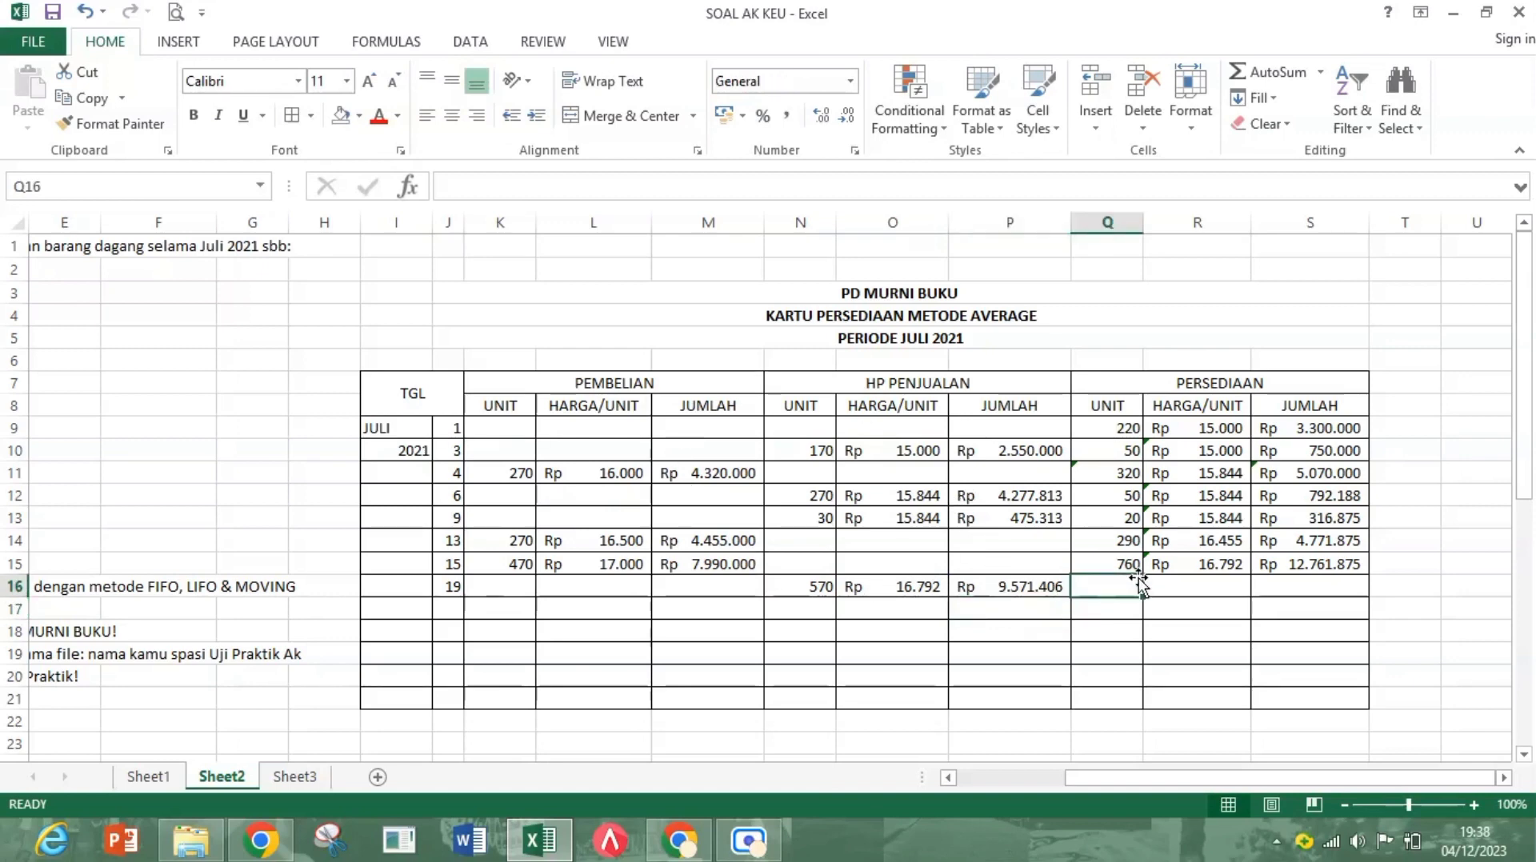
text(=-)
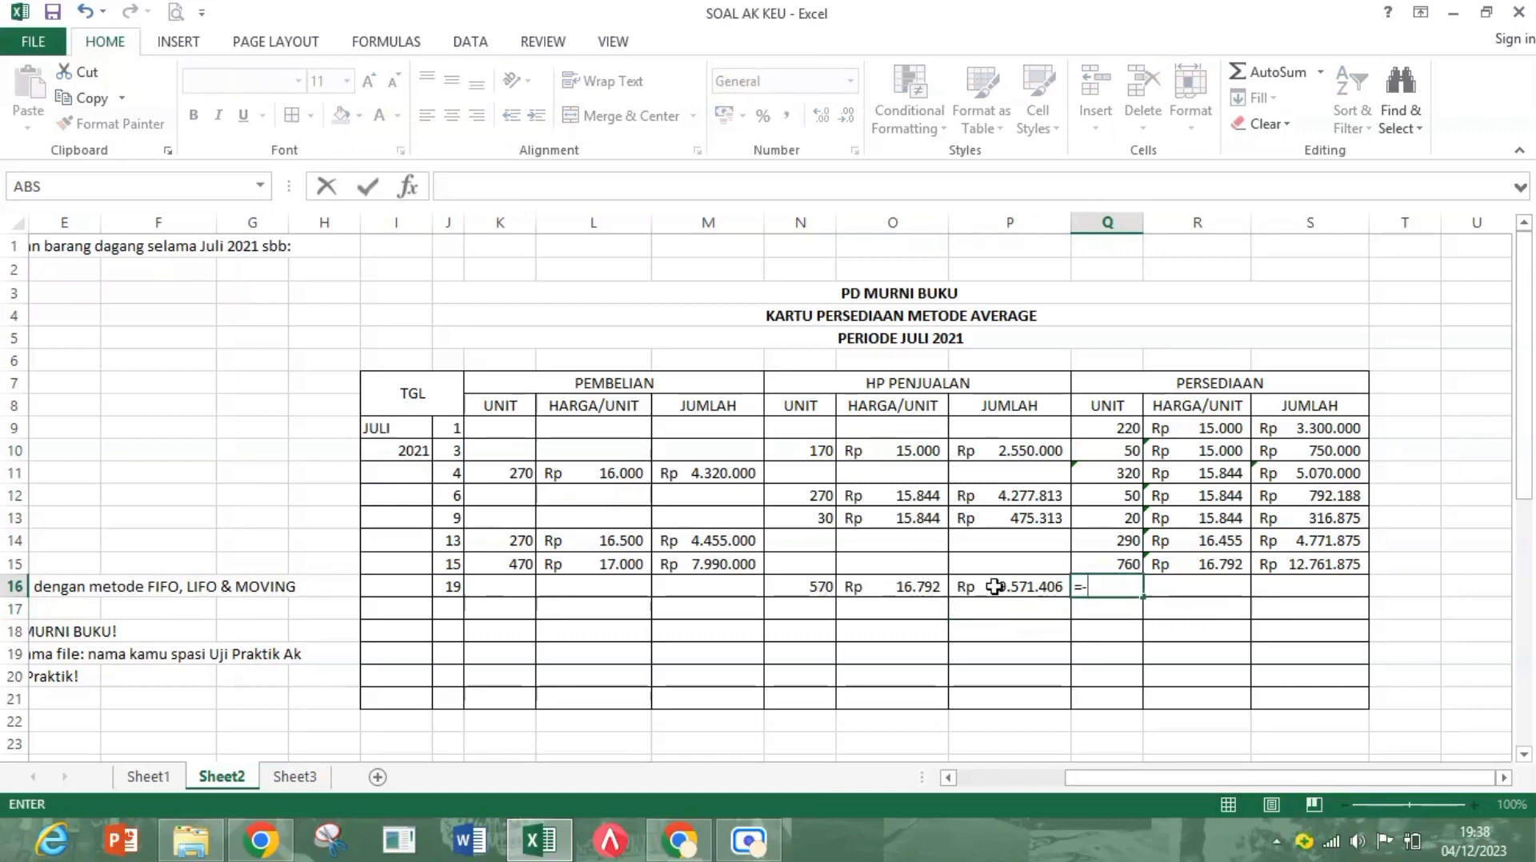
key(BackSpace)
click(1128, 567)
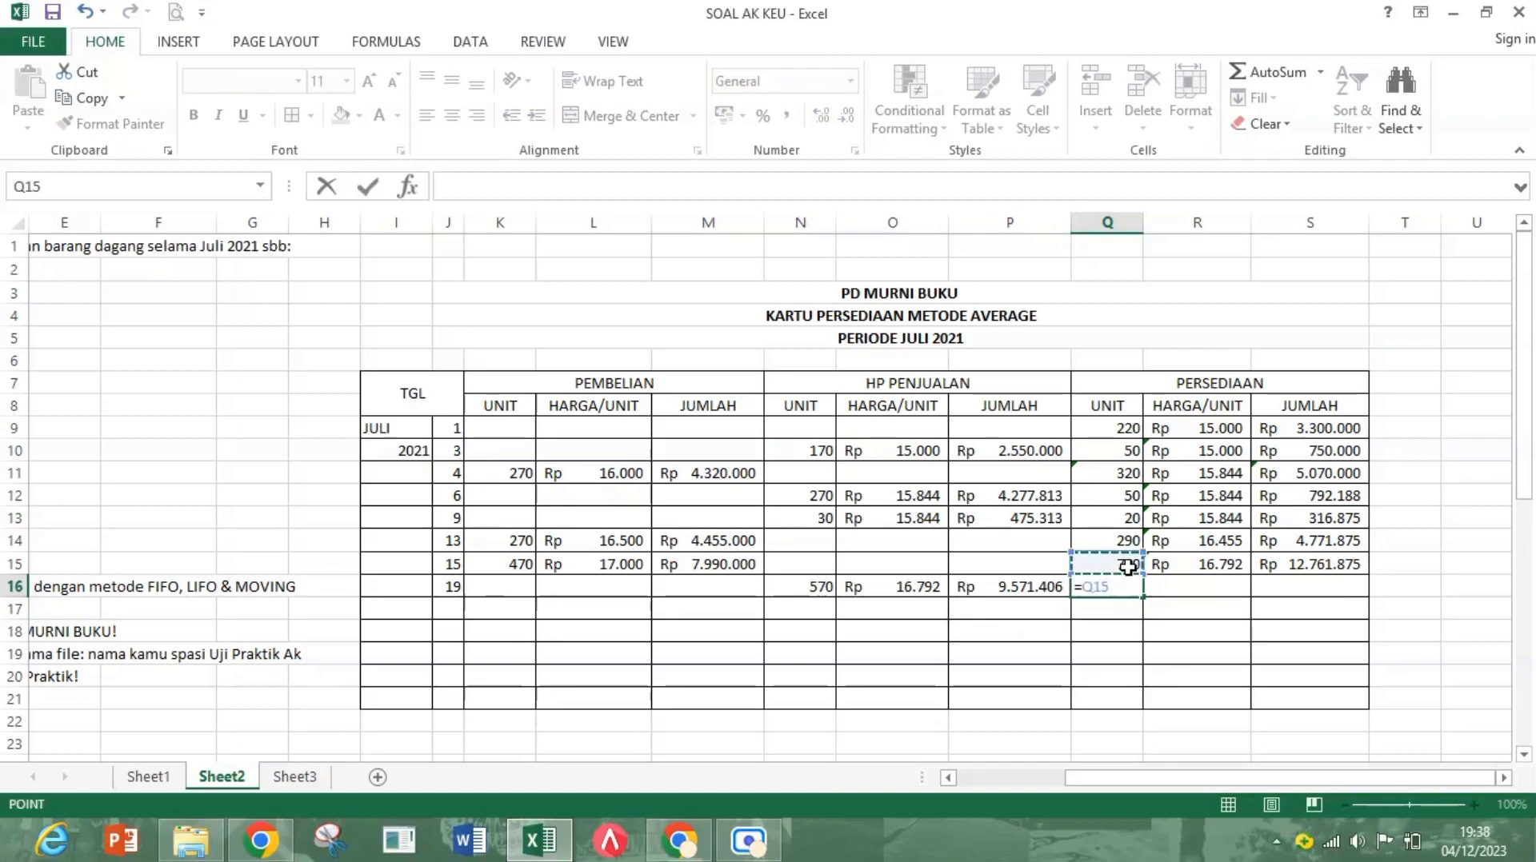
text(-)
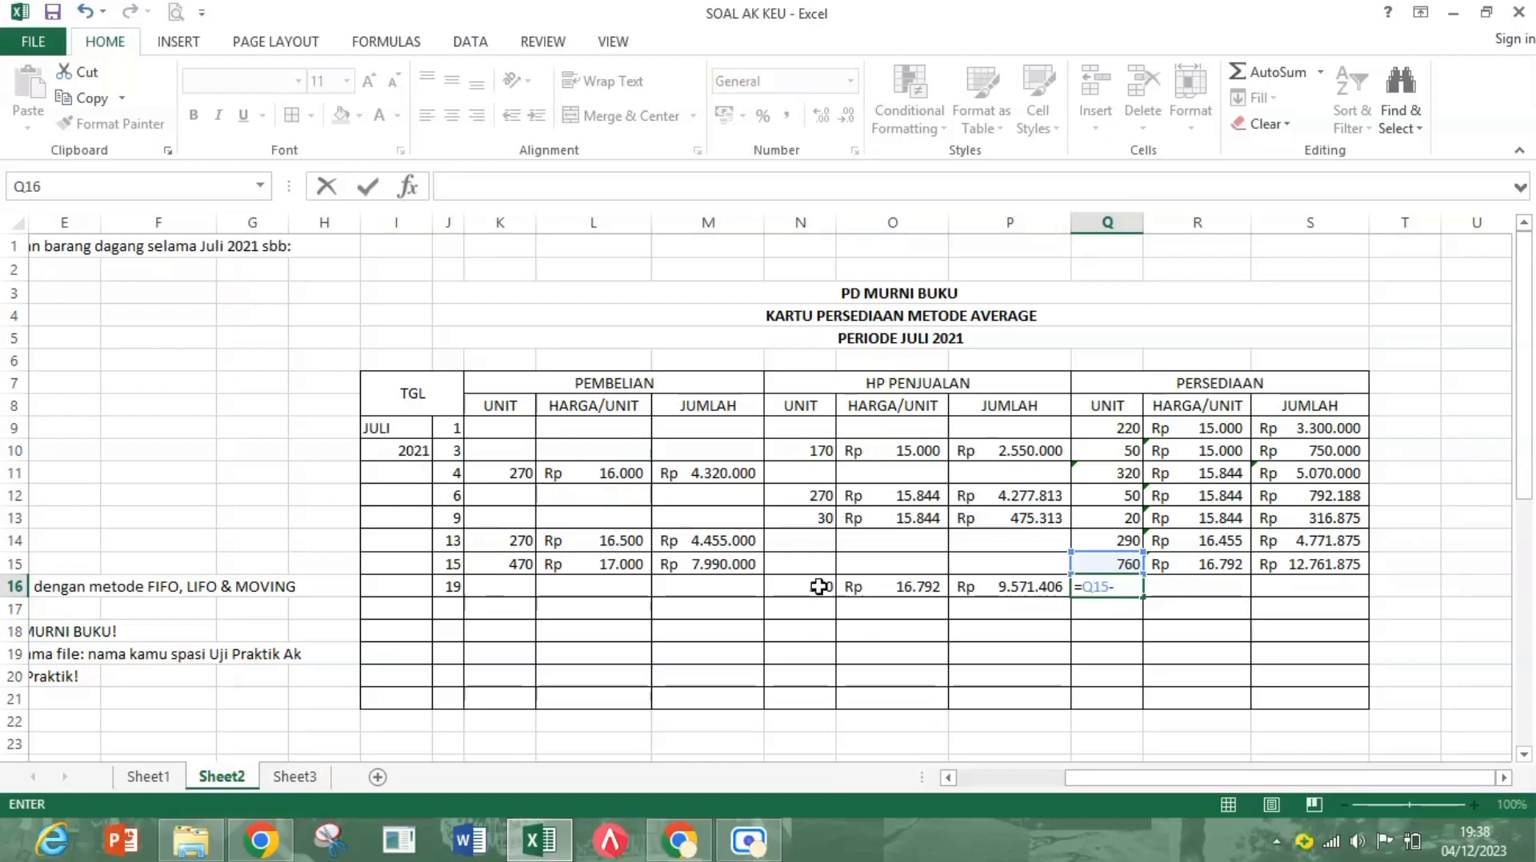
click(819, 586)
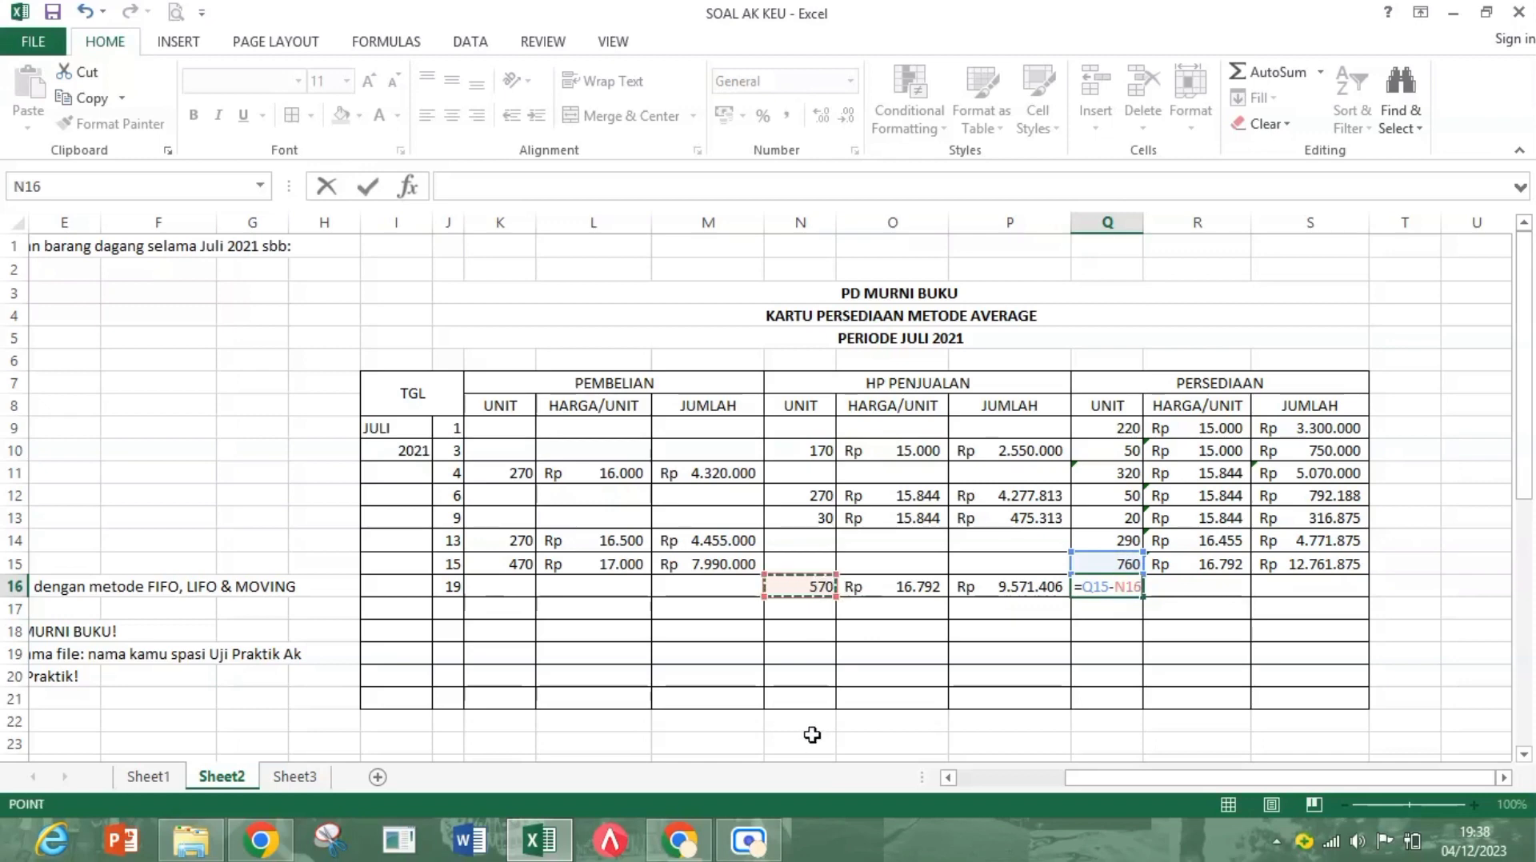
key(Return)
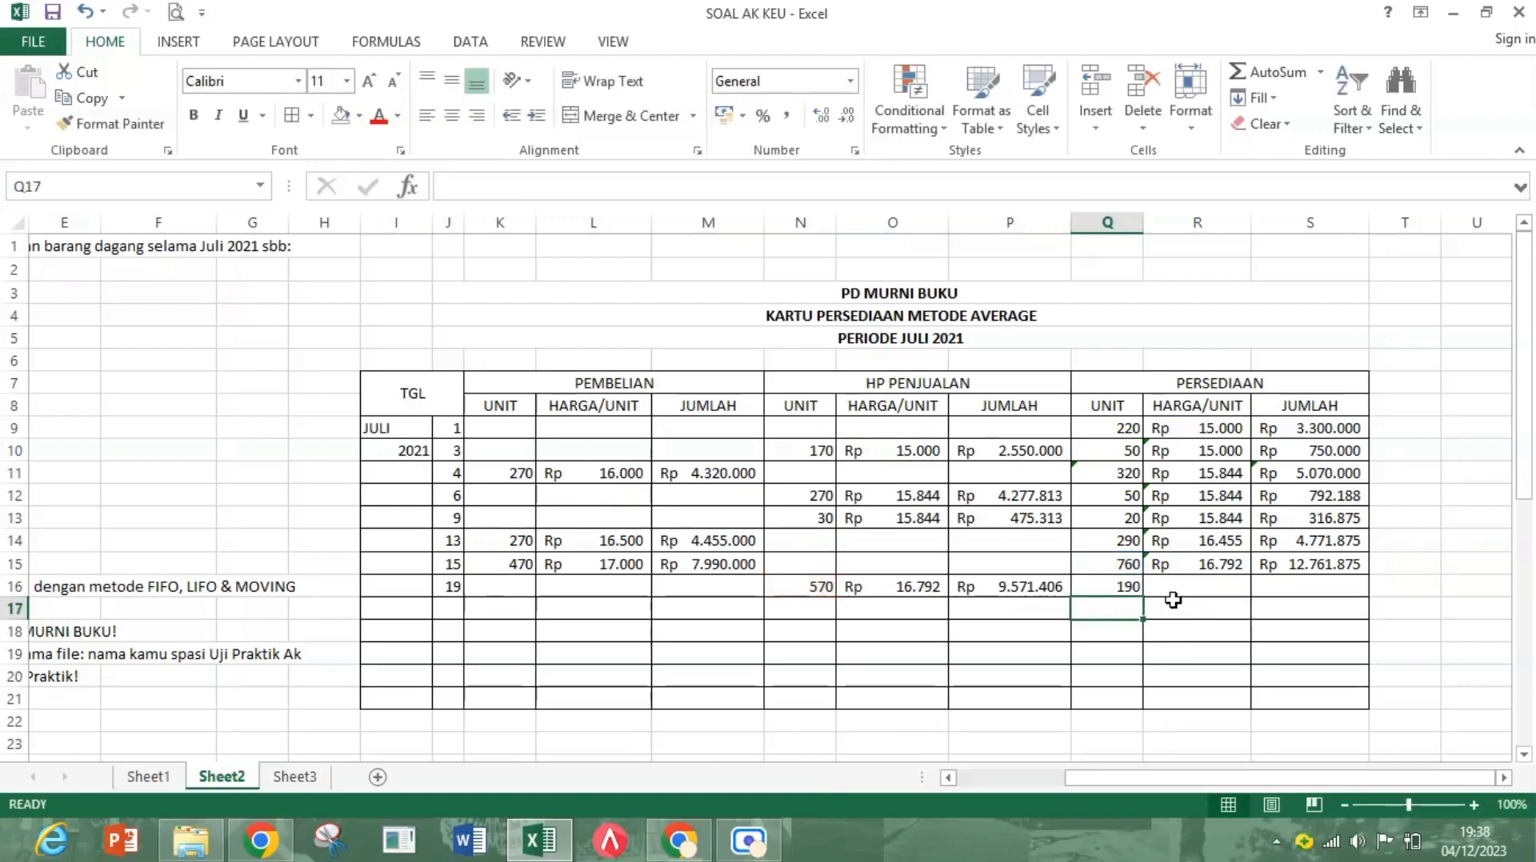
Step: Calculate the PERSEDIAAN JUMLAH after the sale dated 19 in S16 with =S15-P16
click(1297, 584)
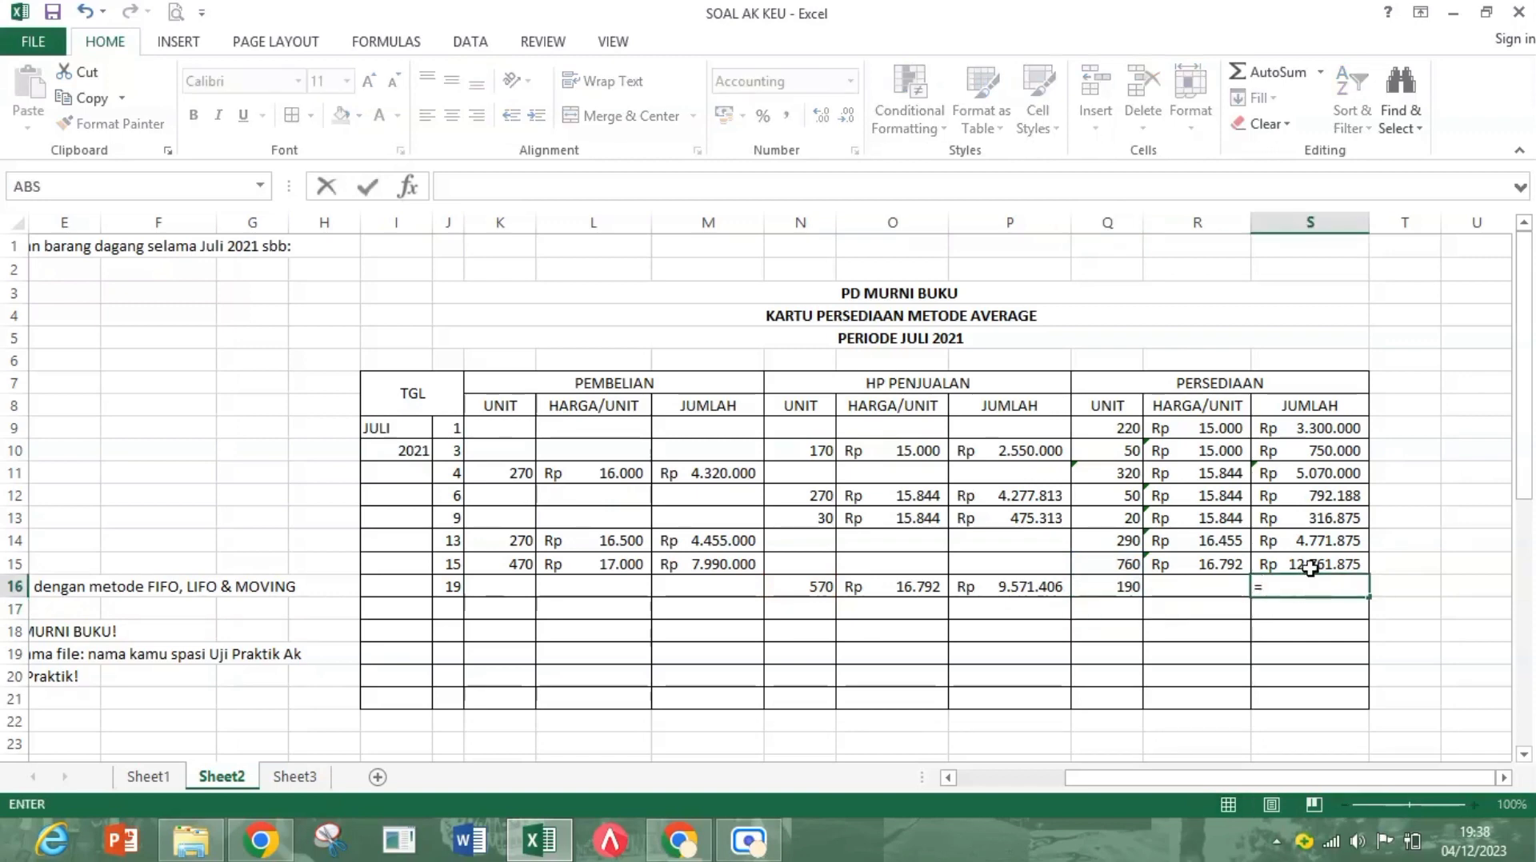
click(1311, 564)
text(-)
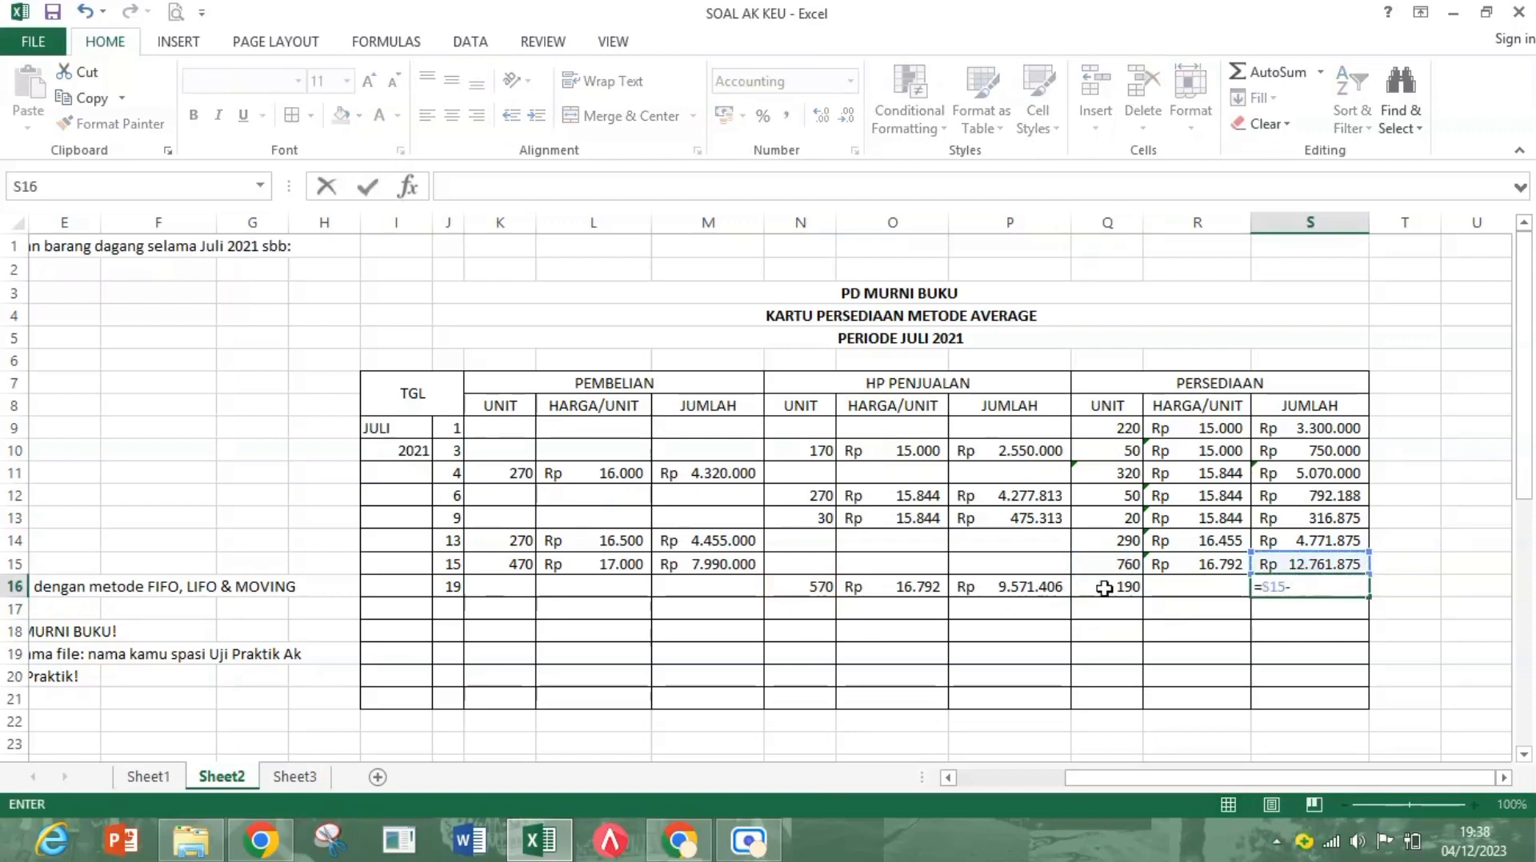
click(1044, 588)
key(Return)
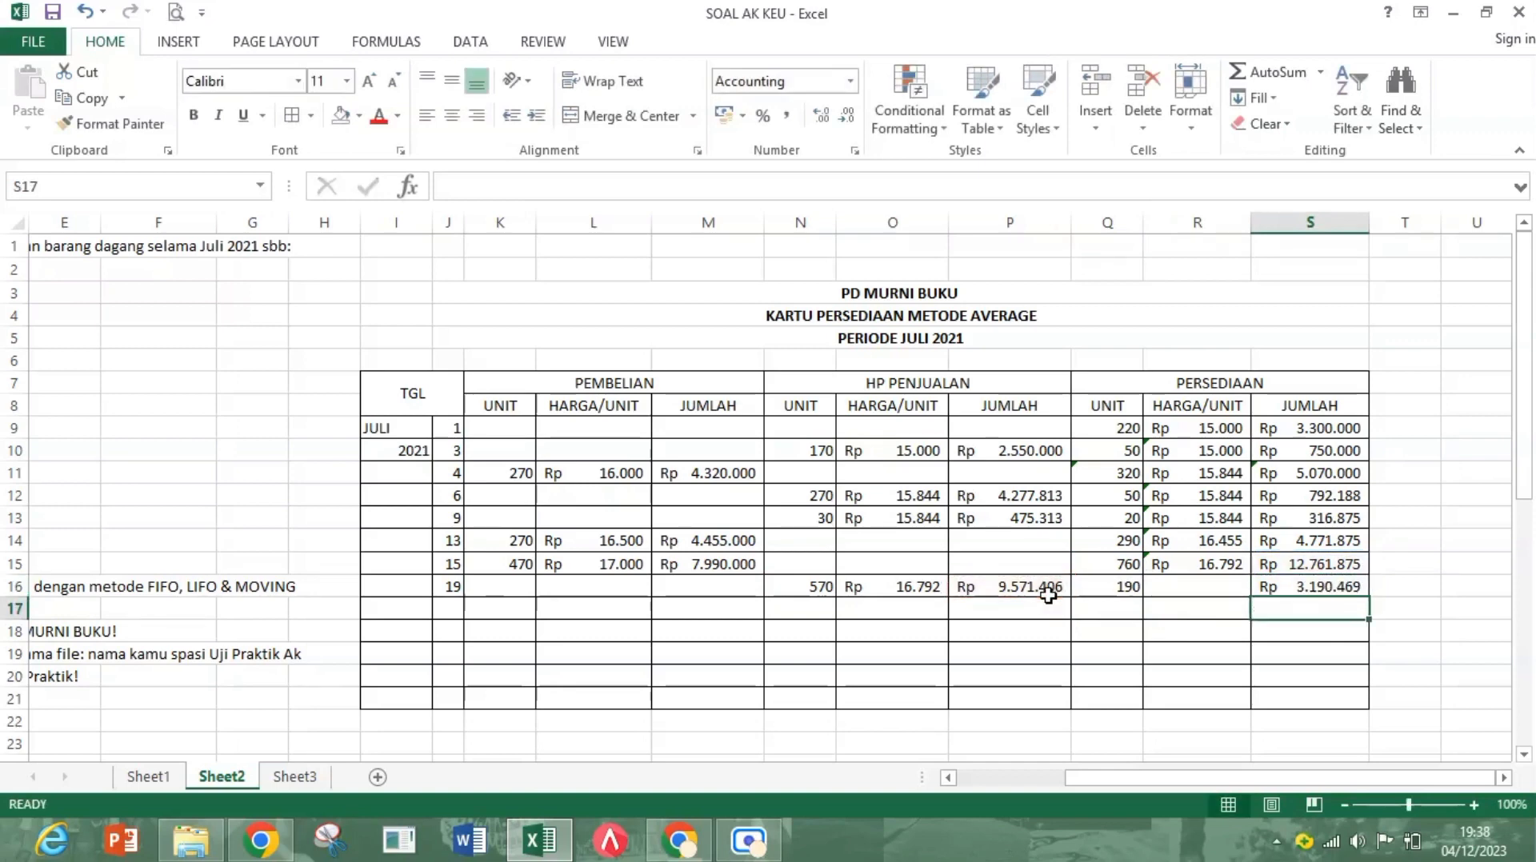
Step: Calculate the PERSEDIAAN average unit price after the sale dated 19 in R16 with =S16/Q16
click(1178, 590)
double_click(1201, 581)
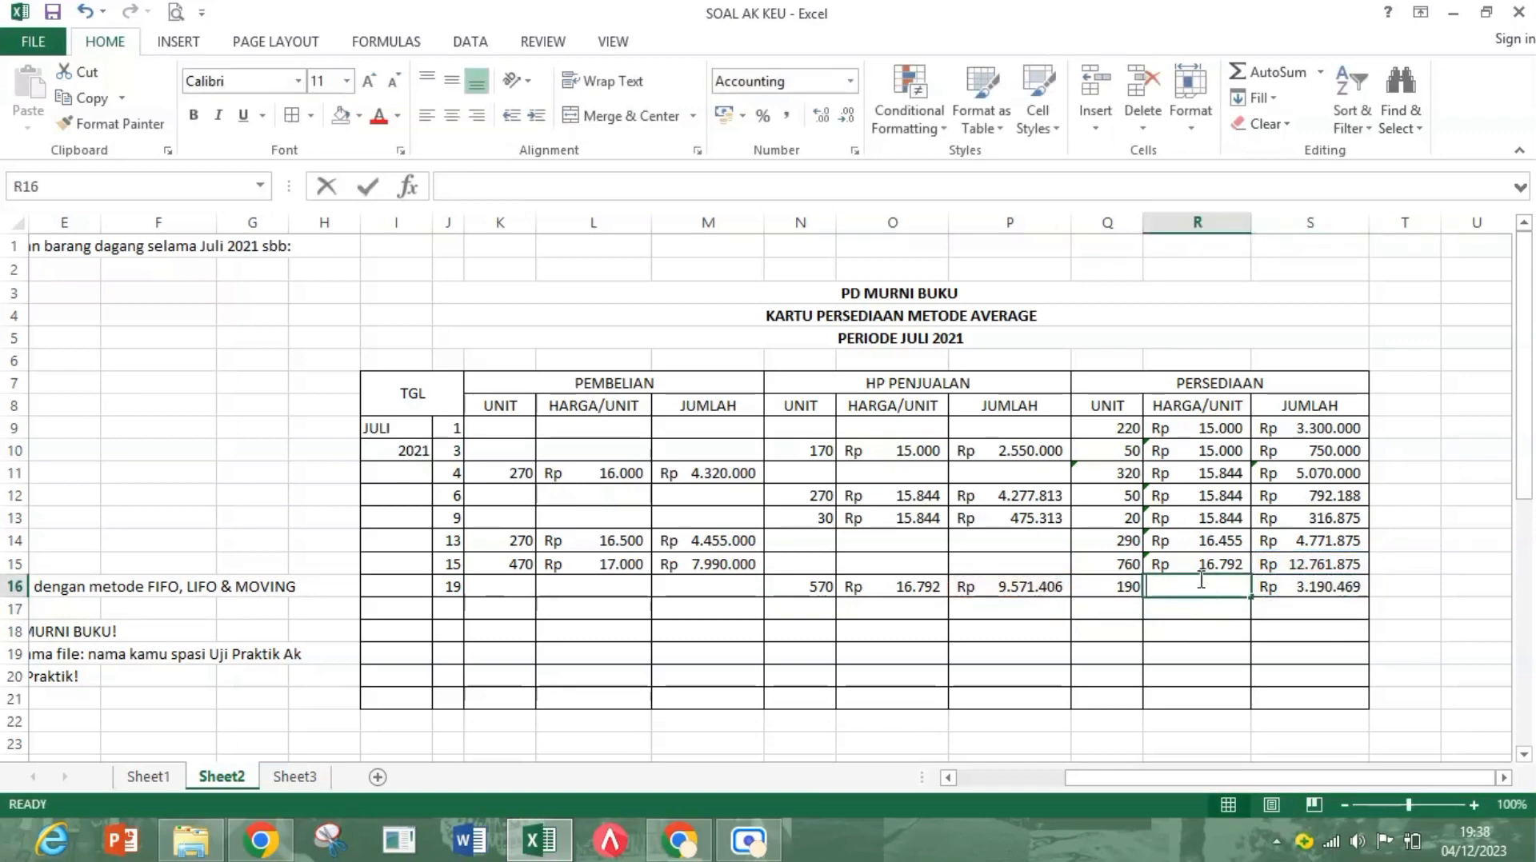
text(=)
click(1319, 590)
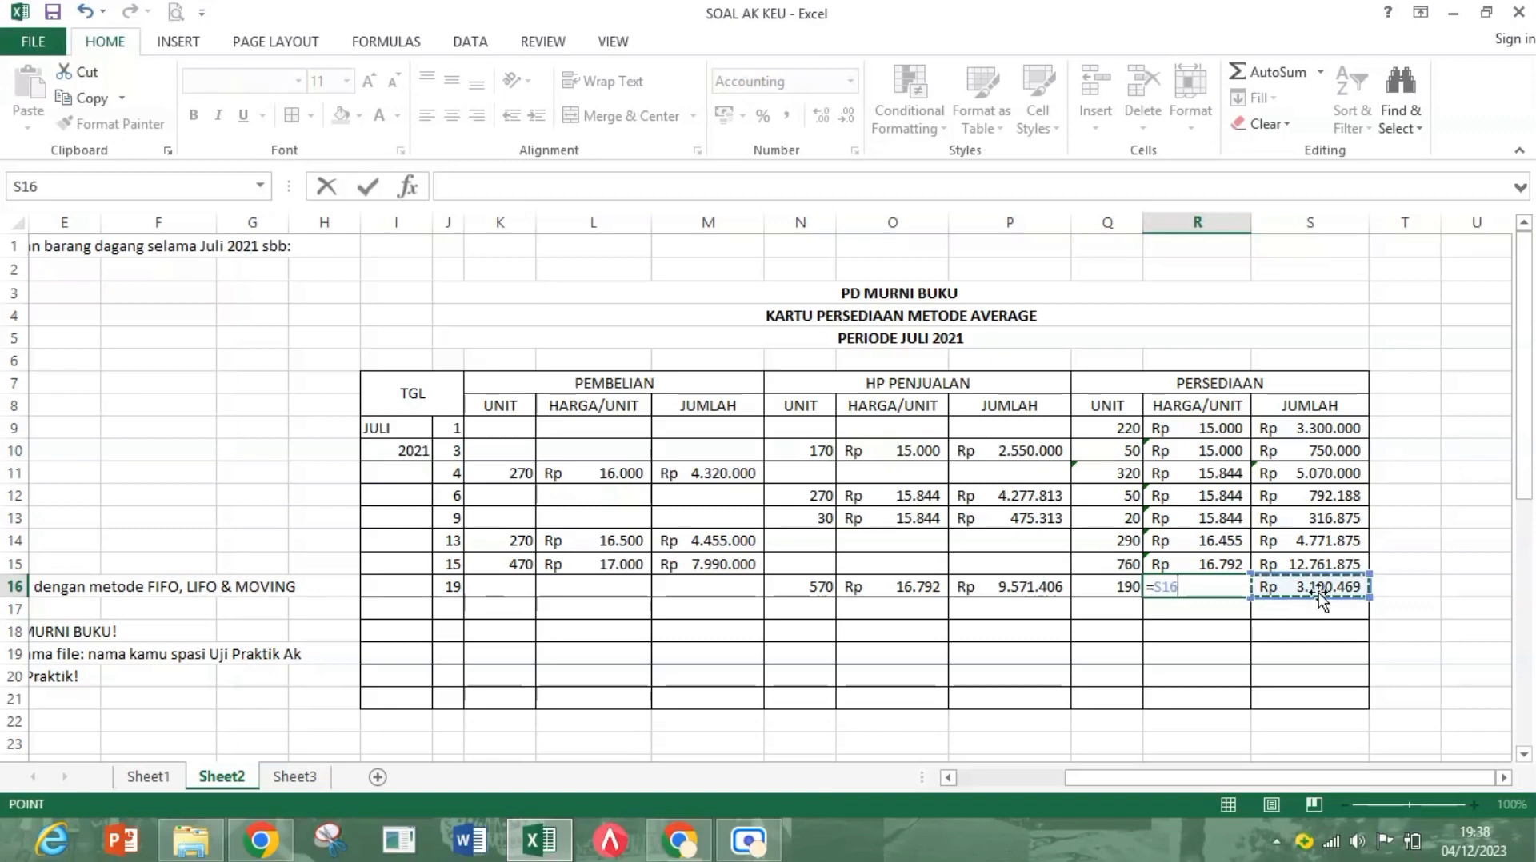
text(/)
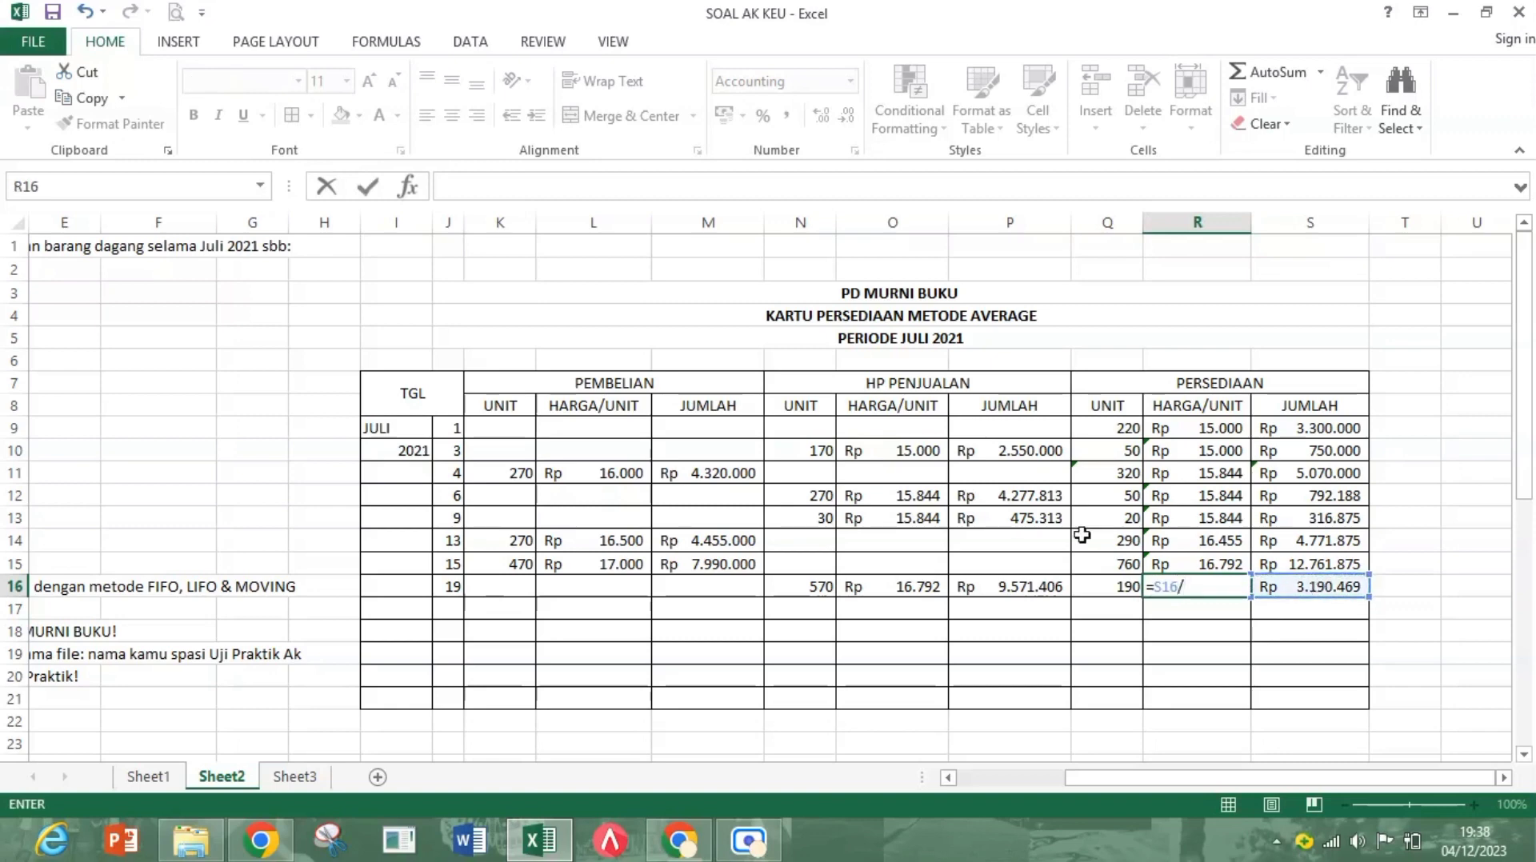
click(1108, 585)
key(Return)
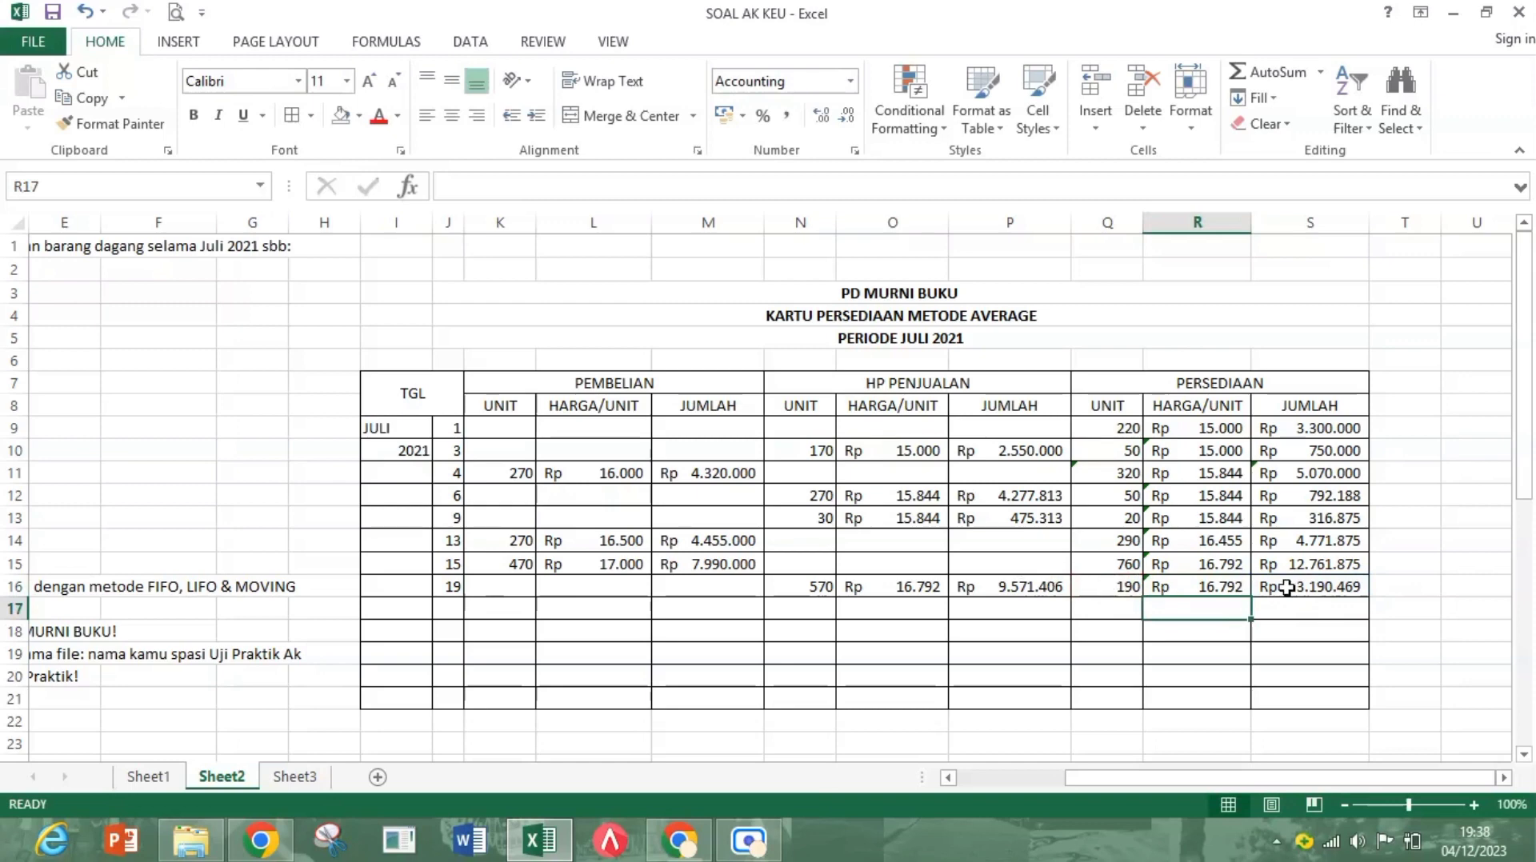
Step: Add the purchase dated 22 to row 17, with 22 in J17, 320 PEMBELIAN units in K17 and a unit price of 16500 in L17
drag(1194, 780, 884, 848)
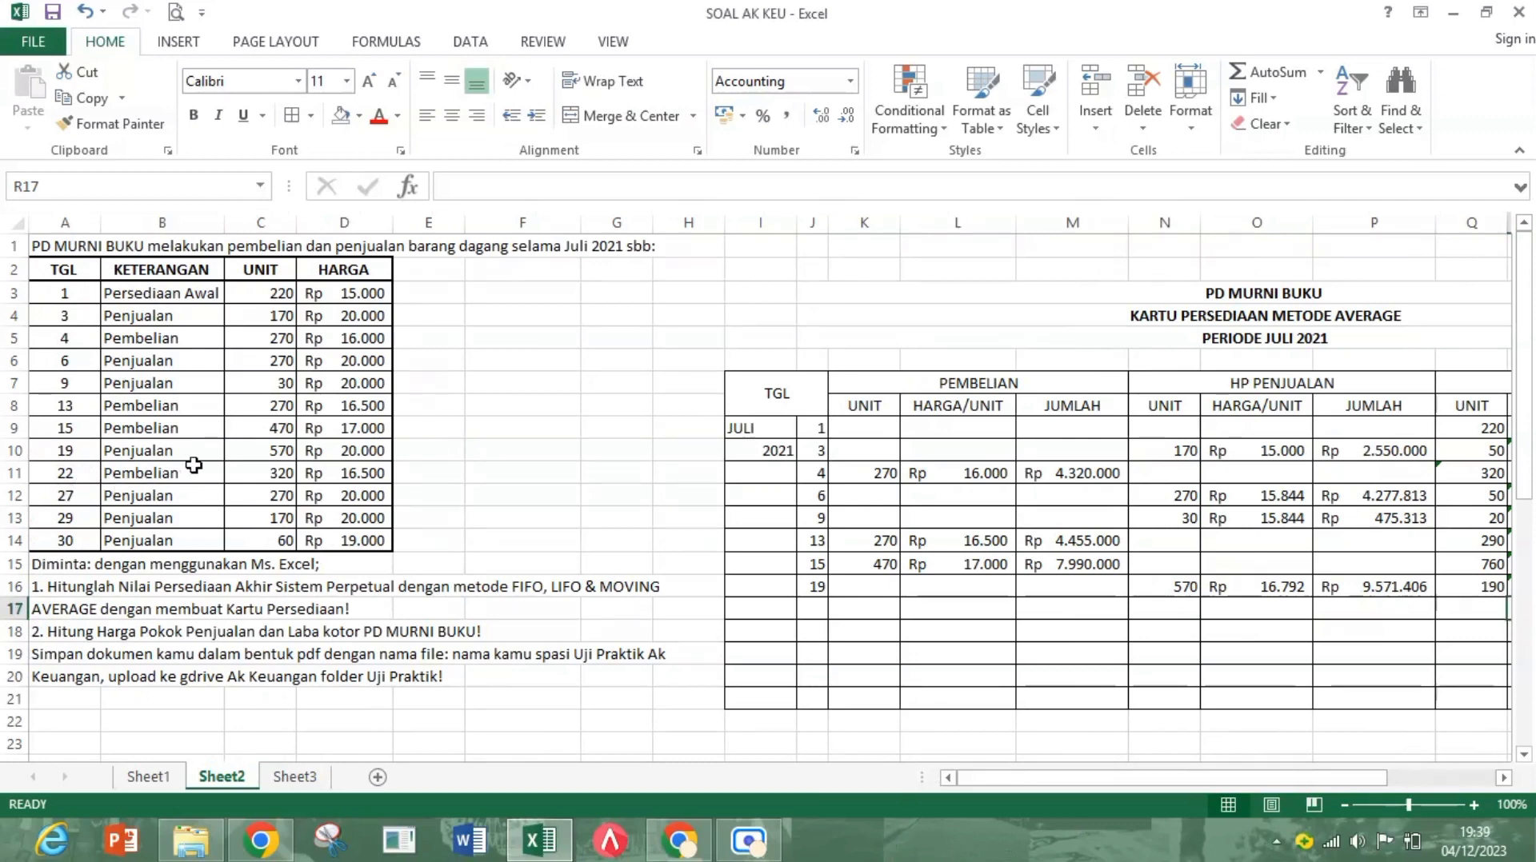
click(176, 479)
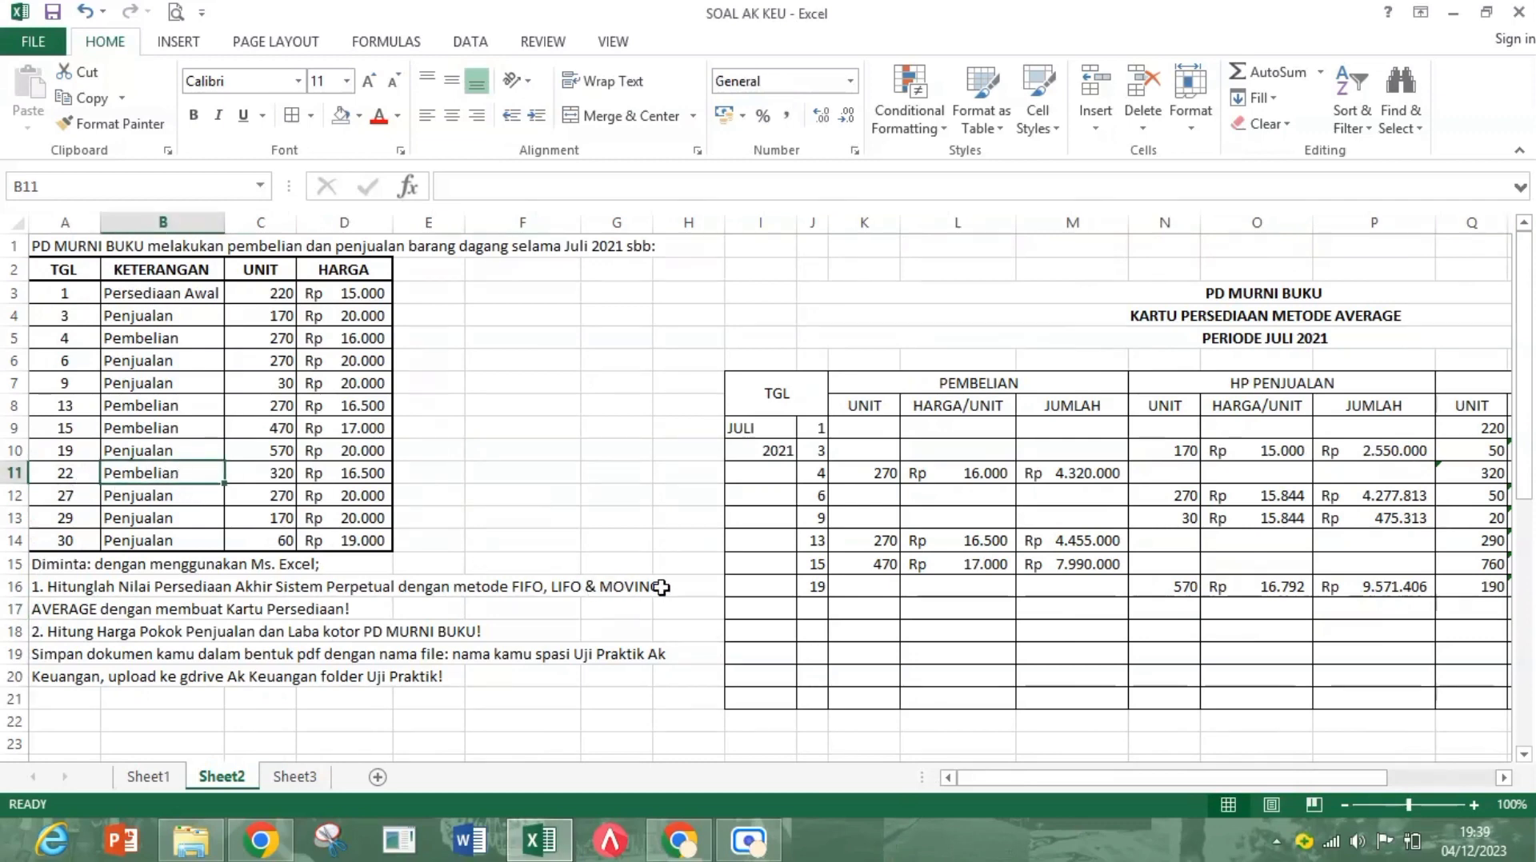
click(811, 612)
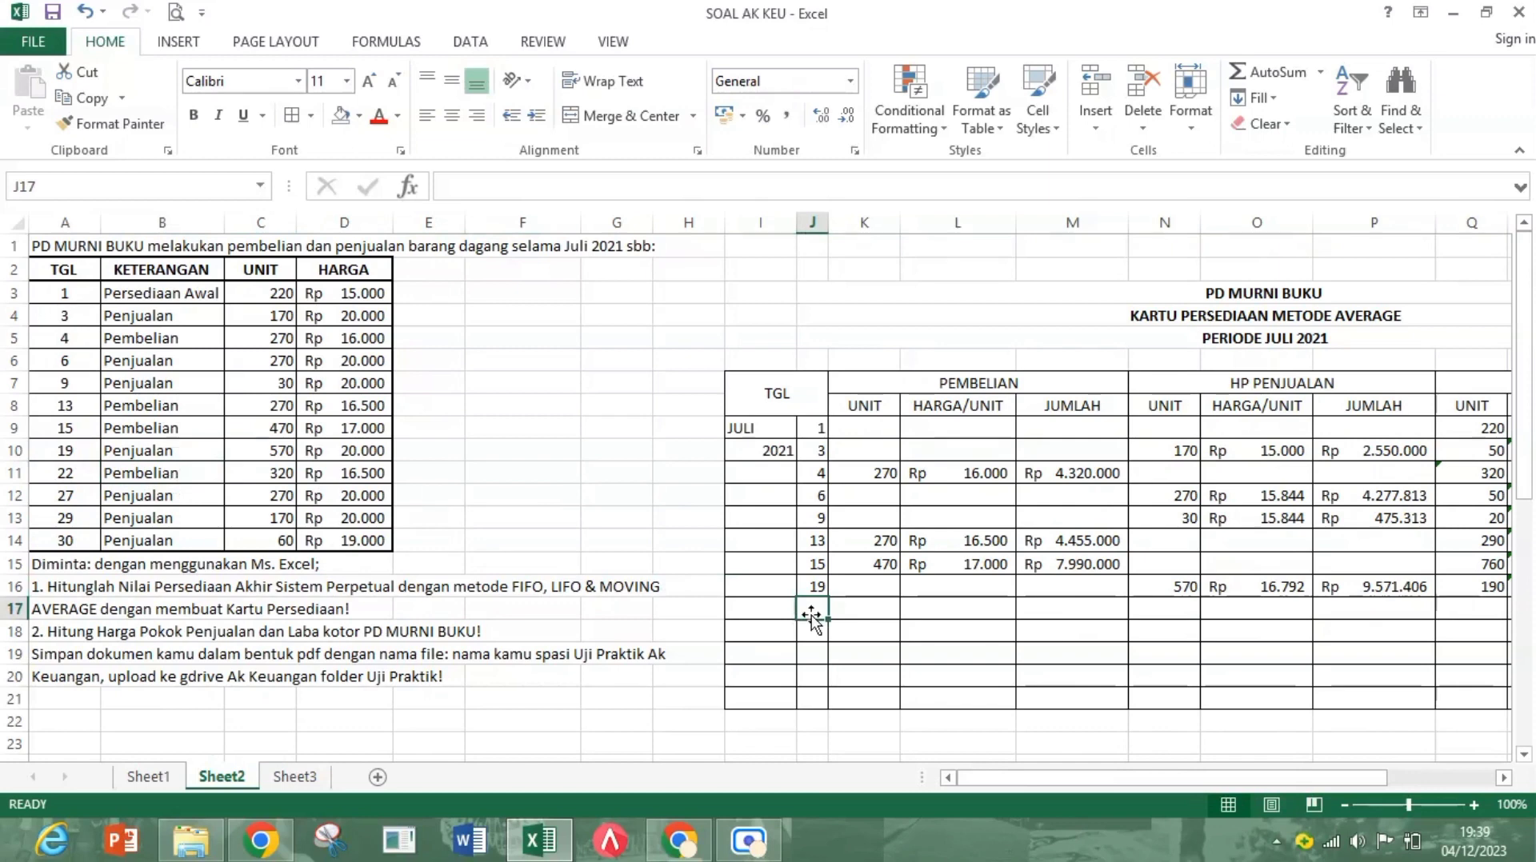
text(22)
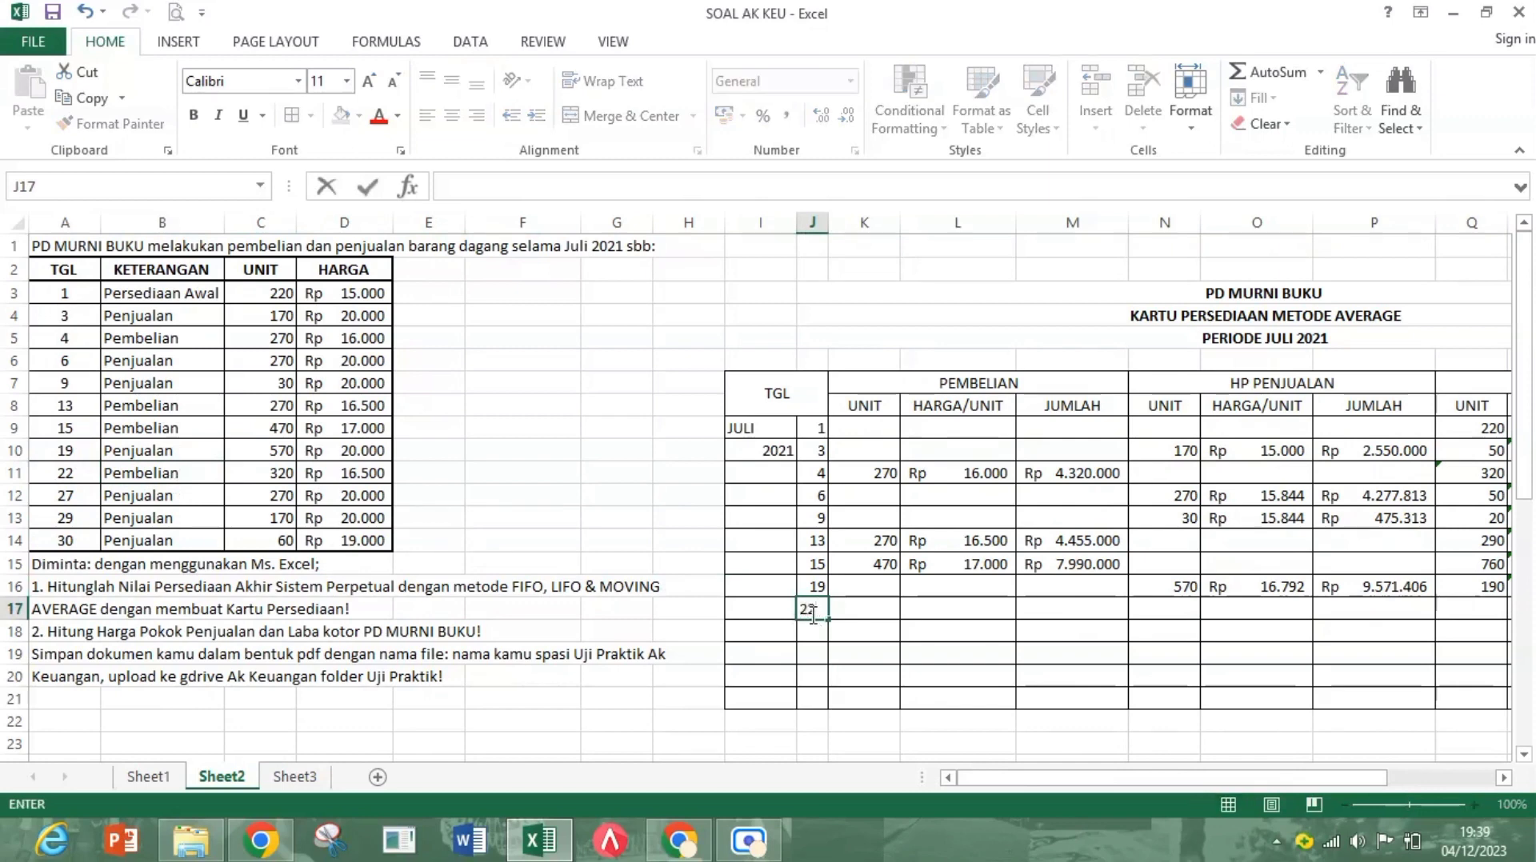
key(Tab)
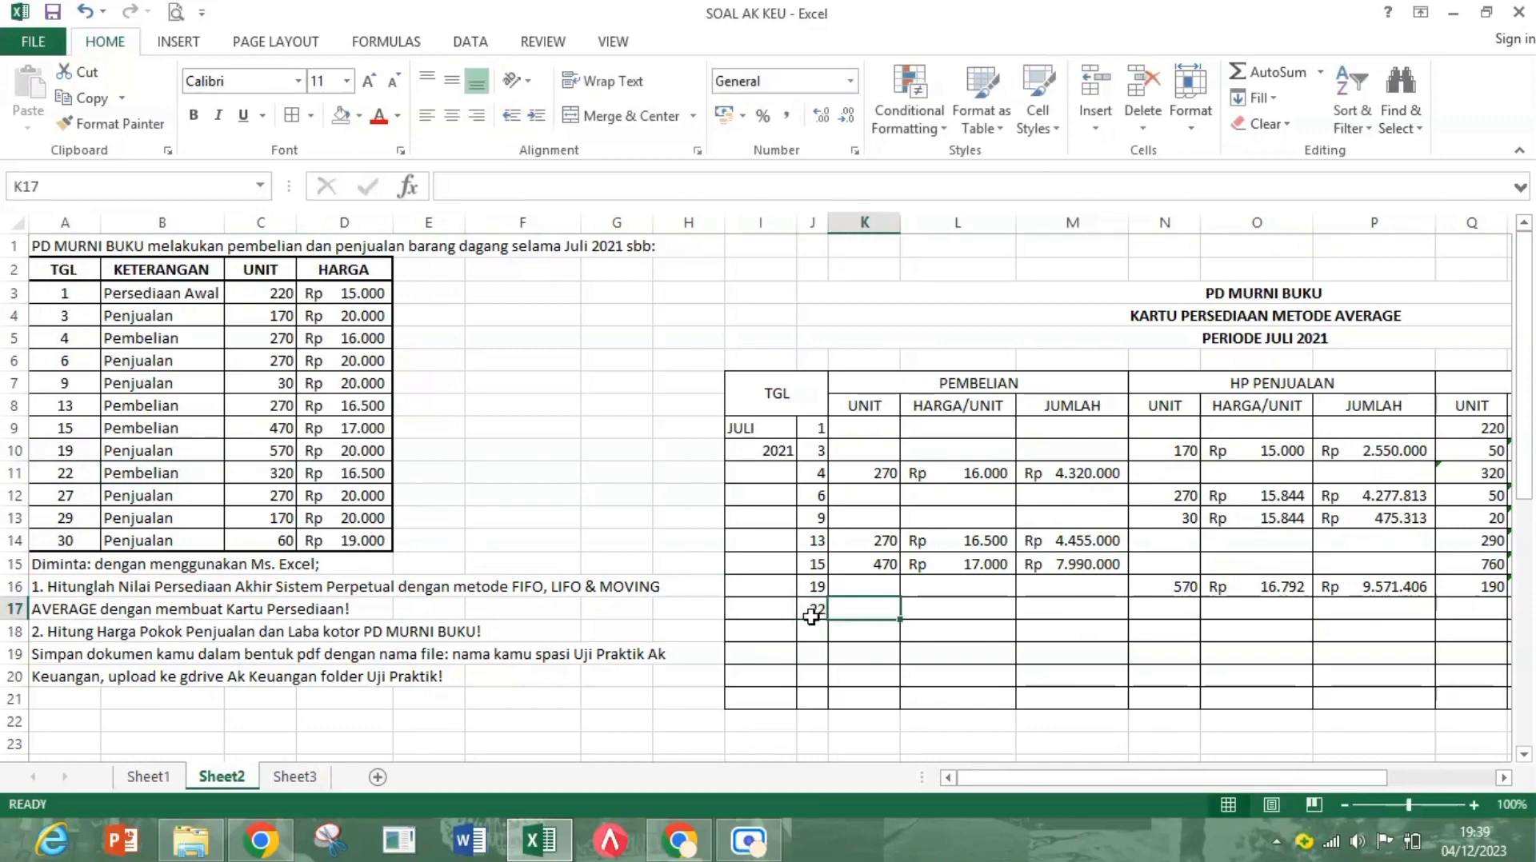
text(320)
key(Tab)
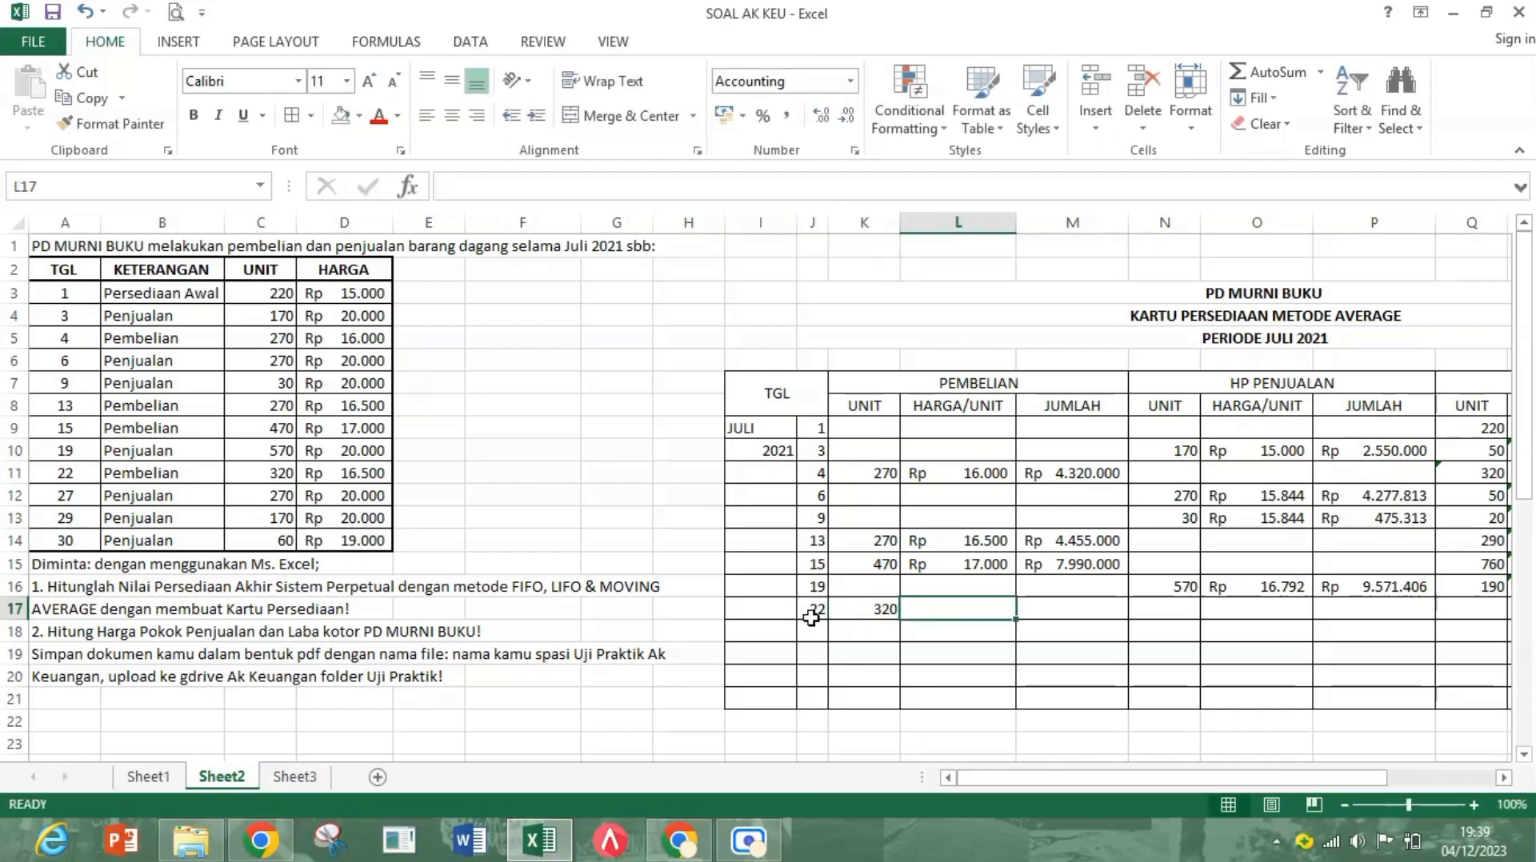
text(16500)
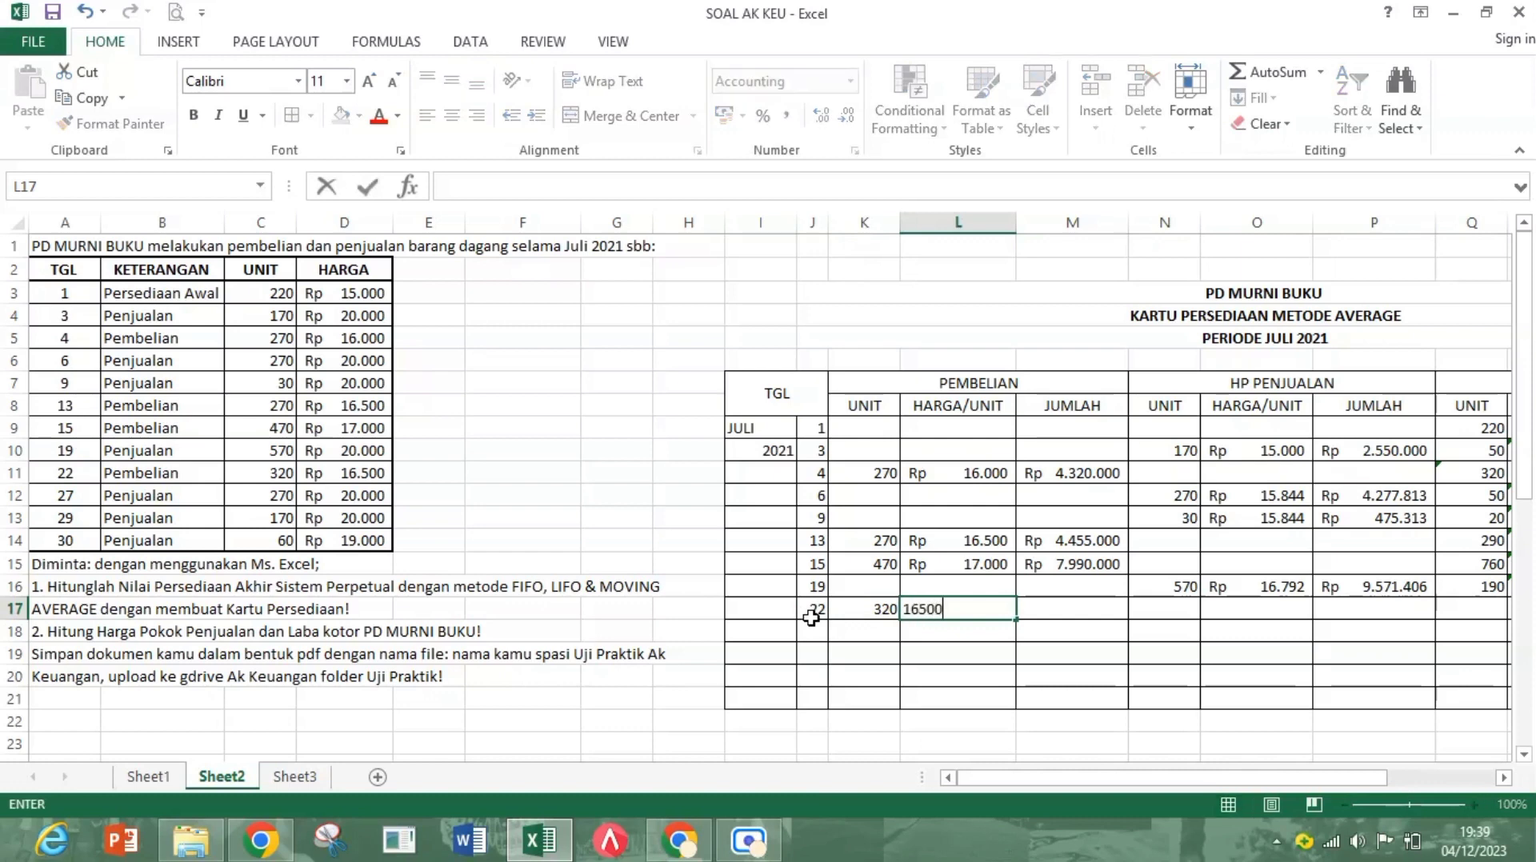
key(Tab)
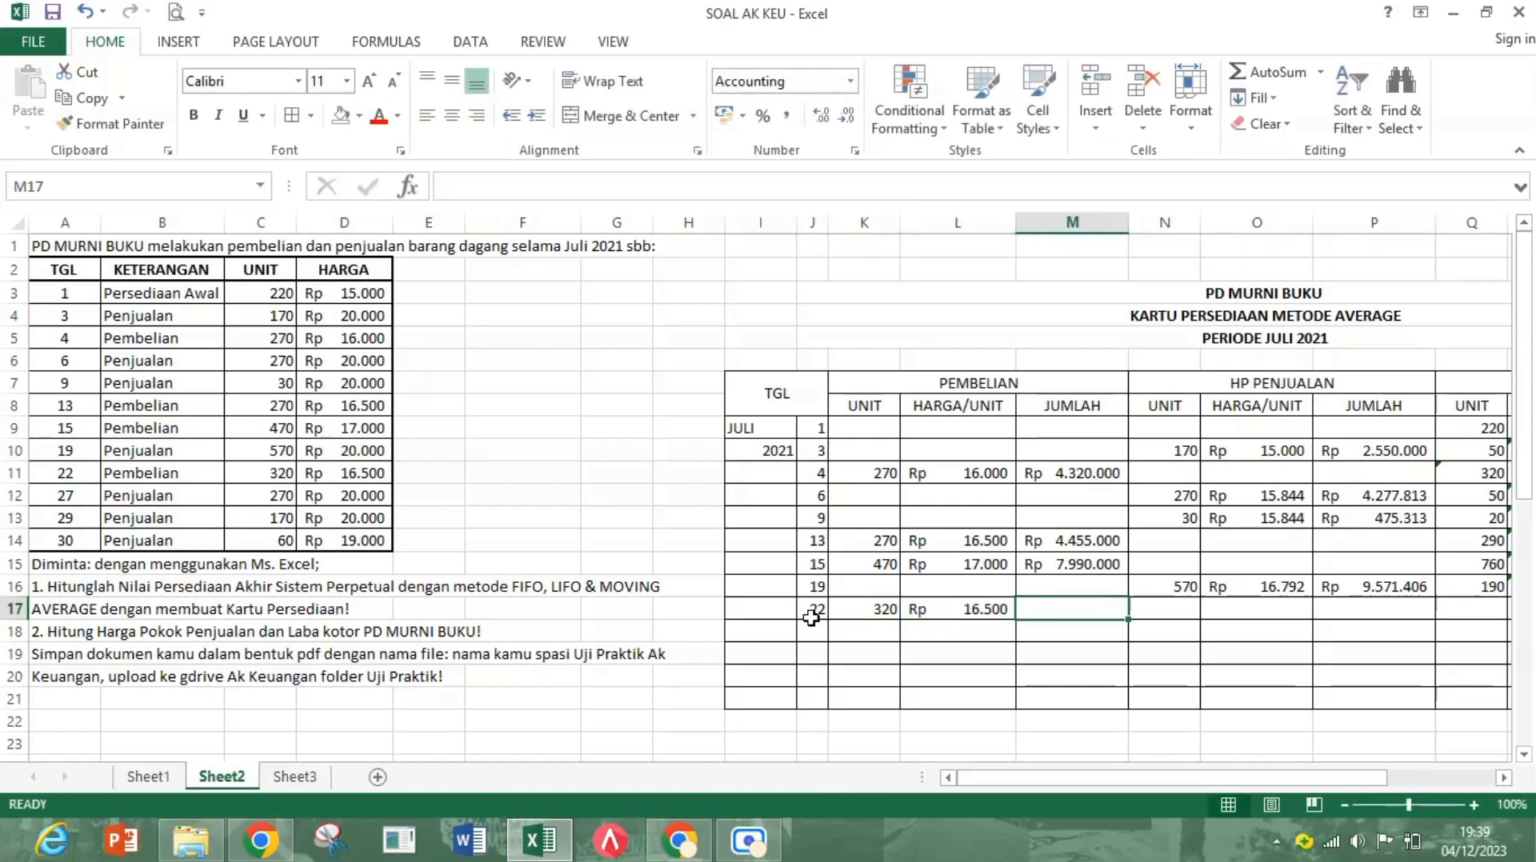
Step: Calculate the PEMBELIAN JUMLAH for the purchase dated 22 in M17 with =L17*K17
text(=)
key(Left)
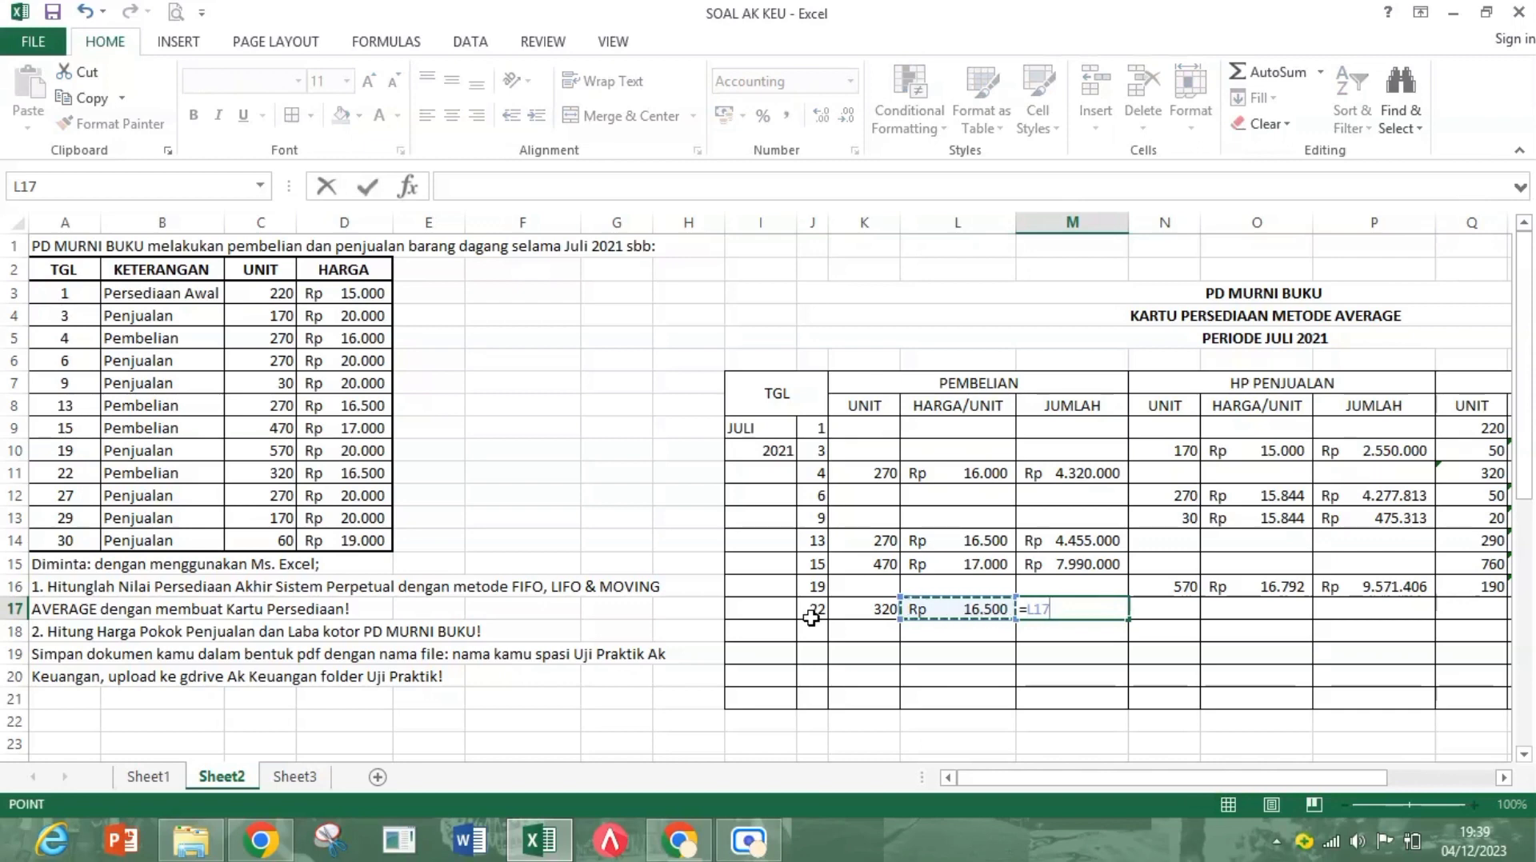
text(*)
key(Left)
key(Left)
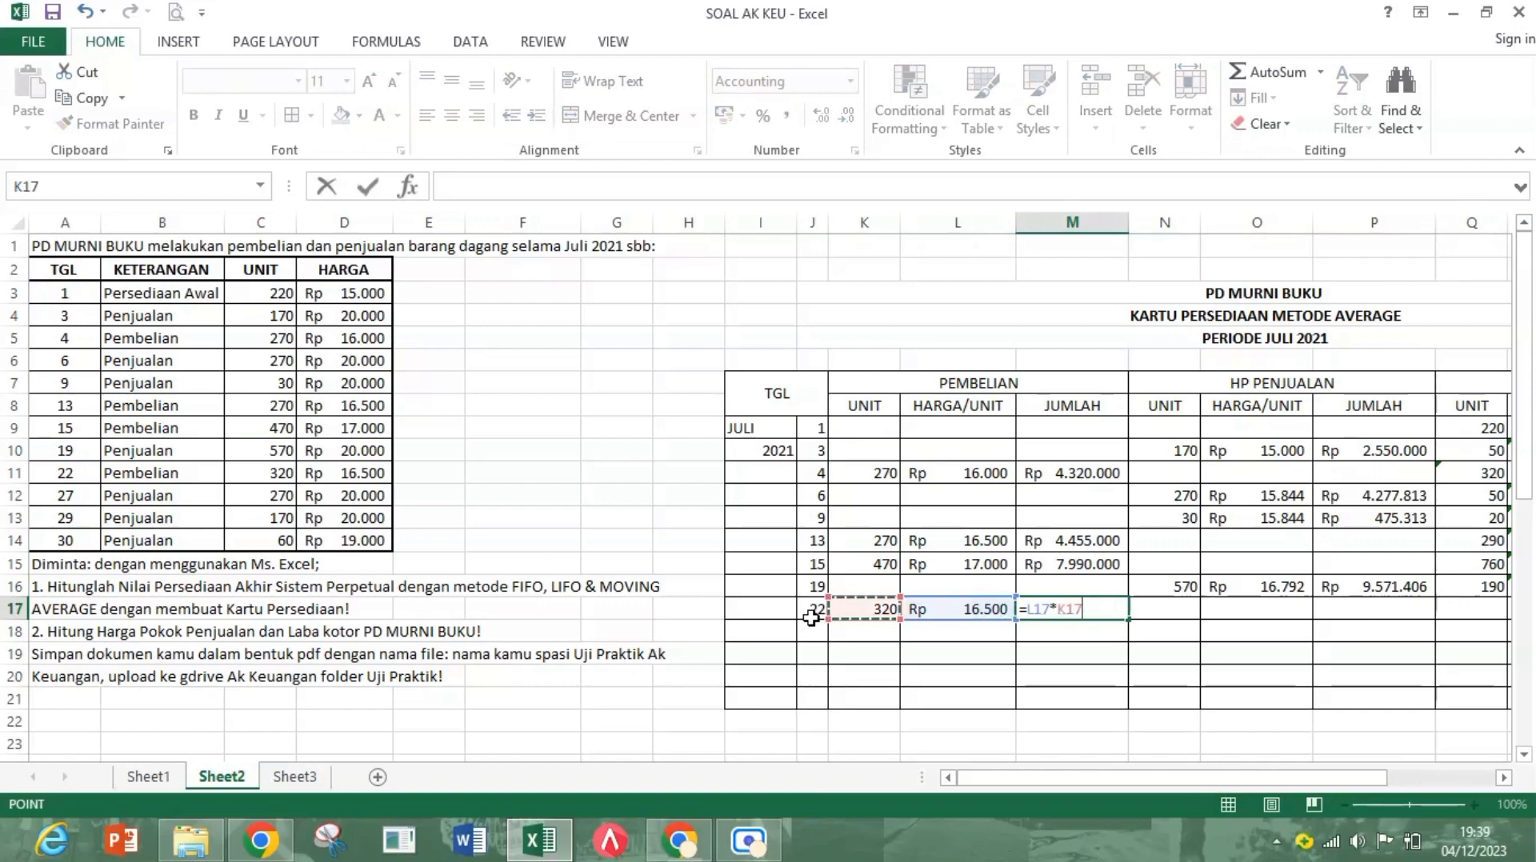
key(Return)
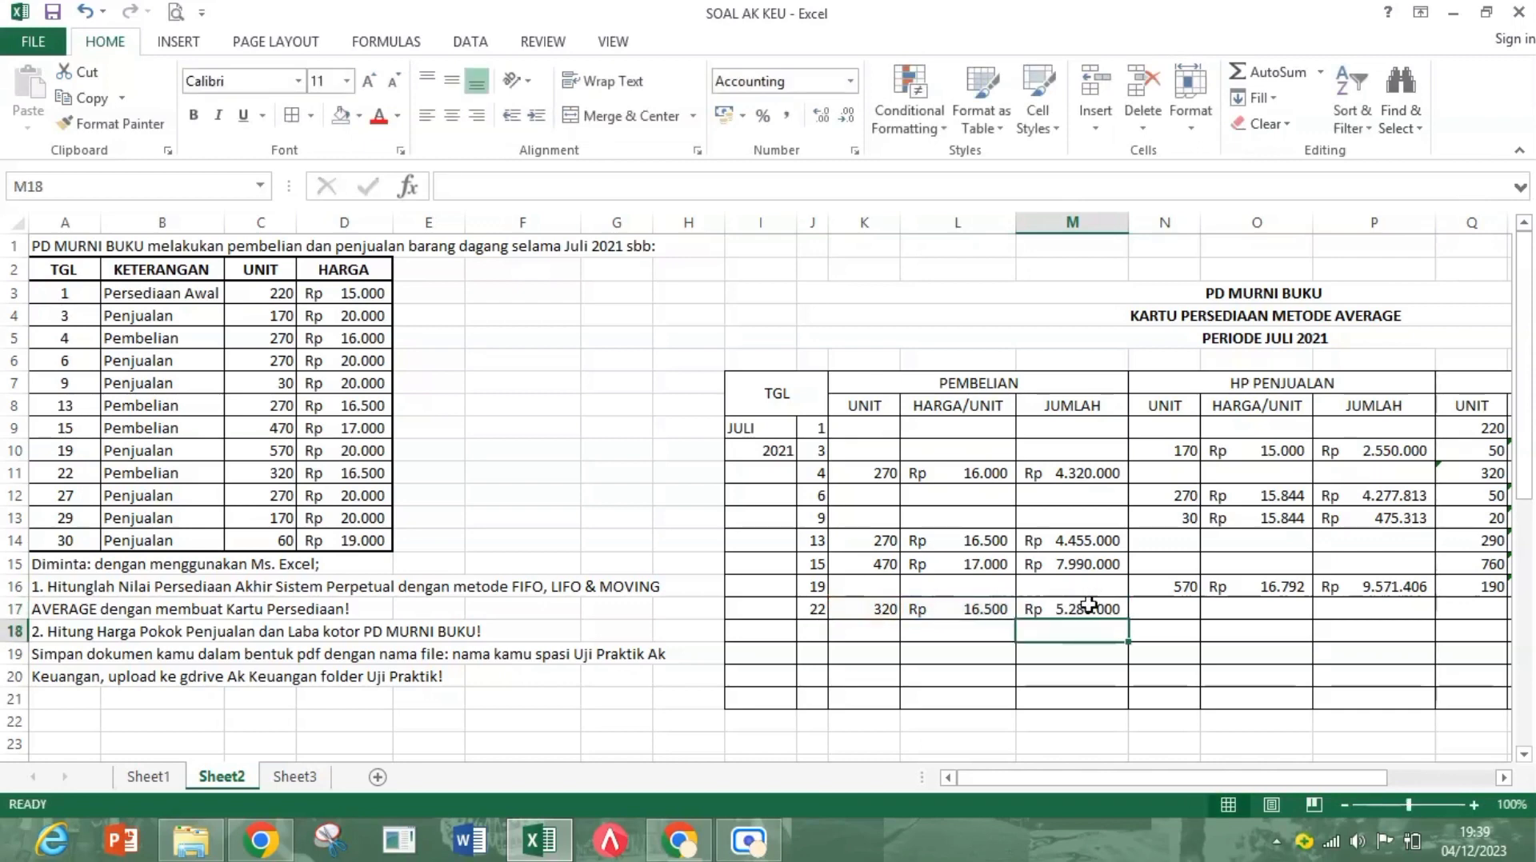
drag(1211, 778, 1319, 777)
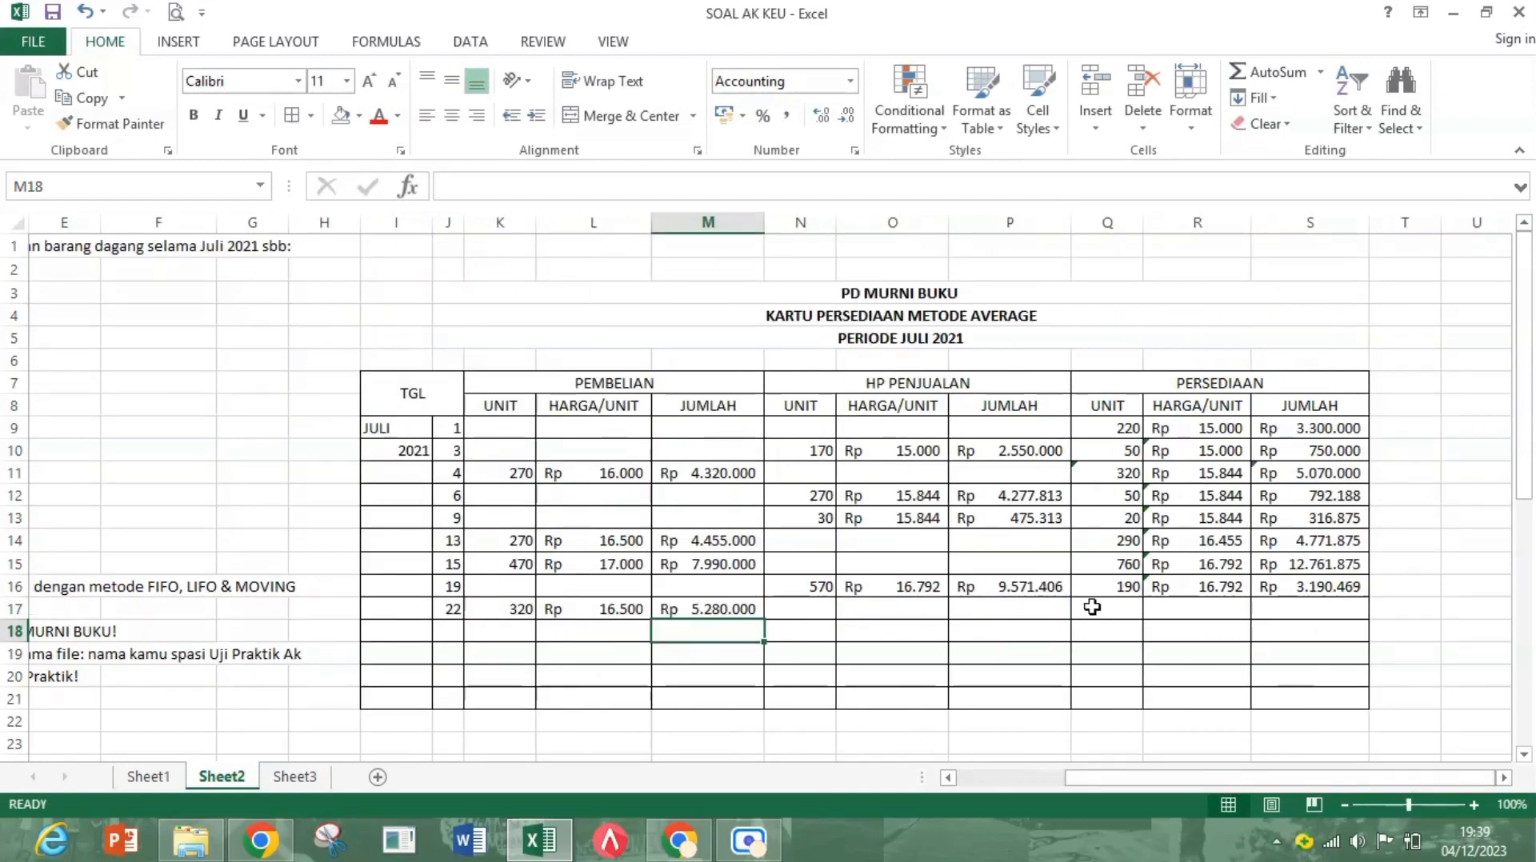
Step: Calculate the July 22 inventory units in Q17 by adding the purchased units to the previous balance, =Q16+K17
click(1092, 607)
text(=)
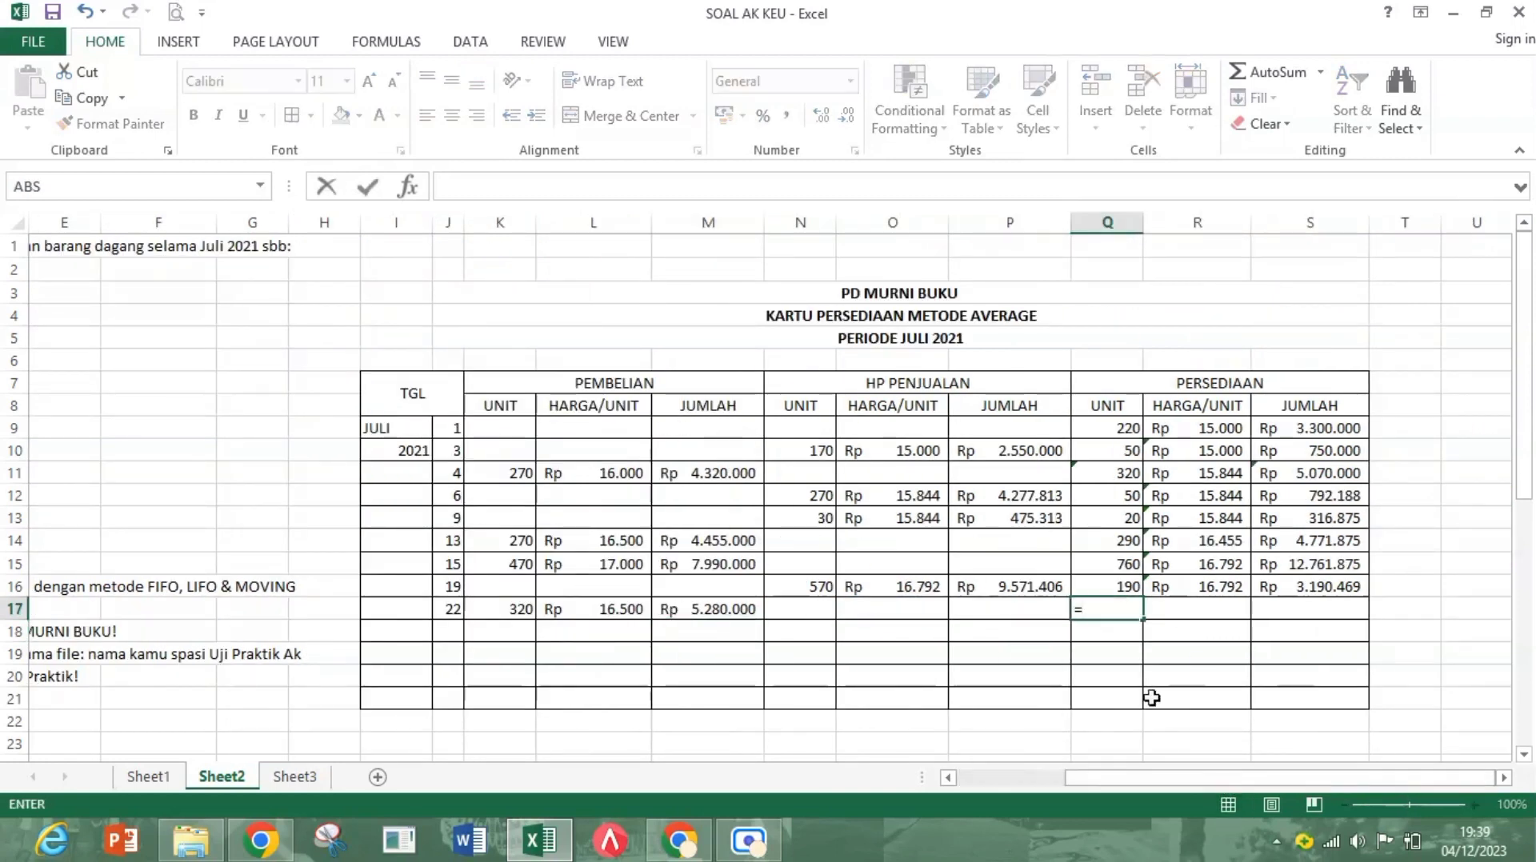
click(1129, 585)
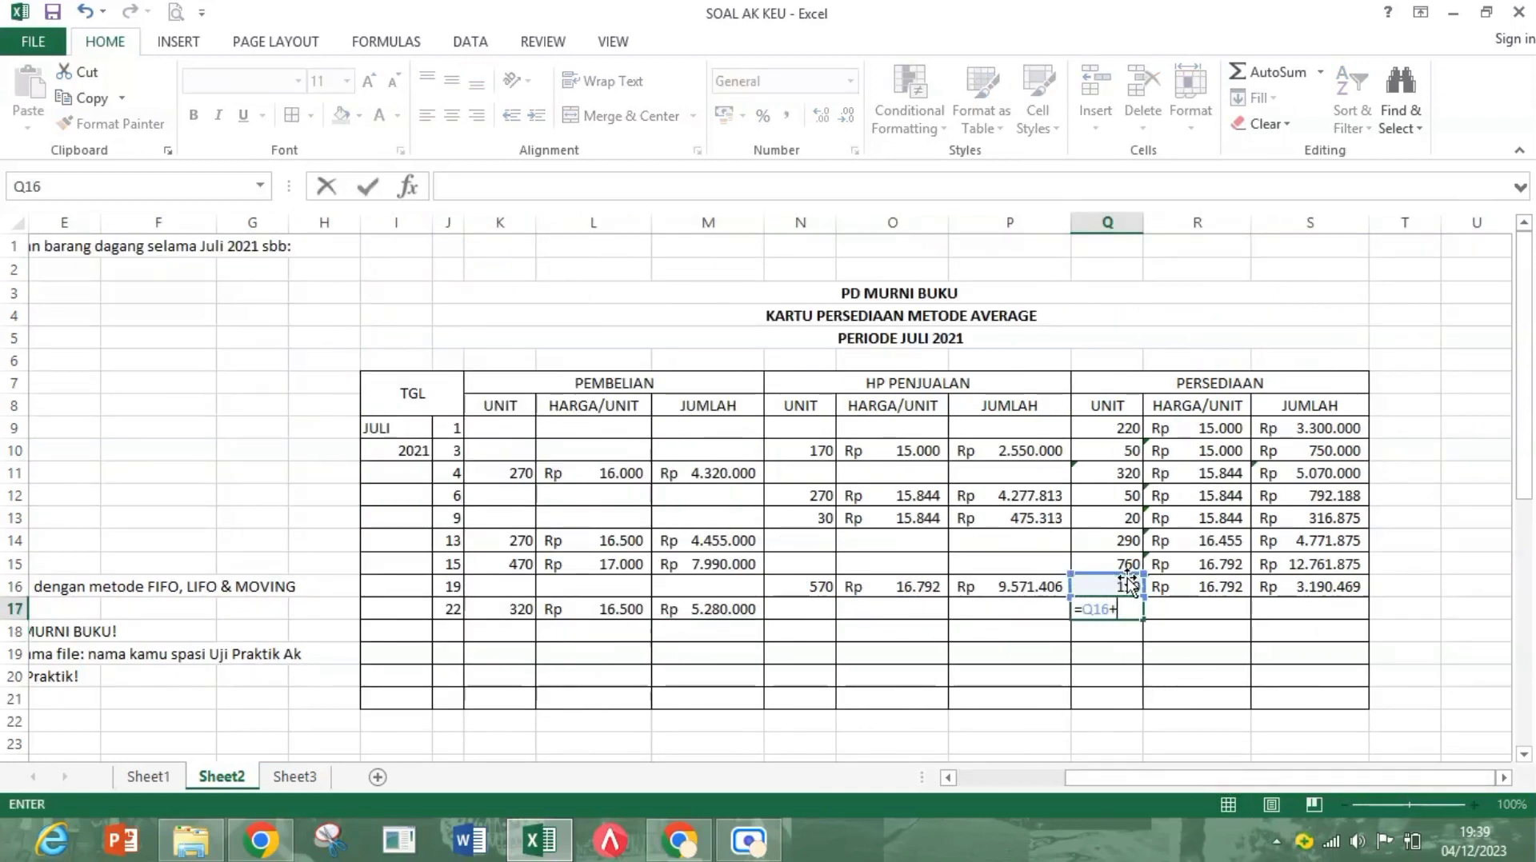
text(+)
click(500, 609)
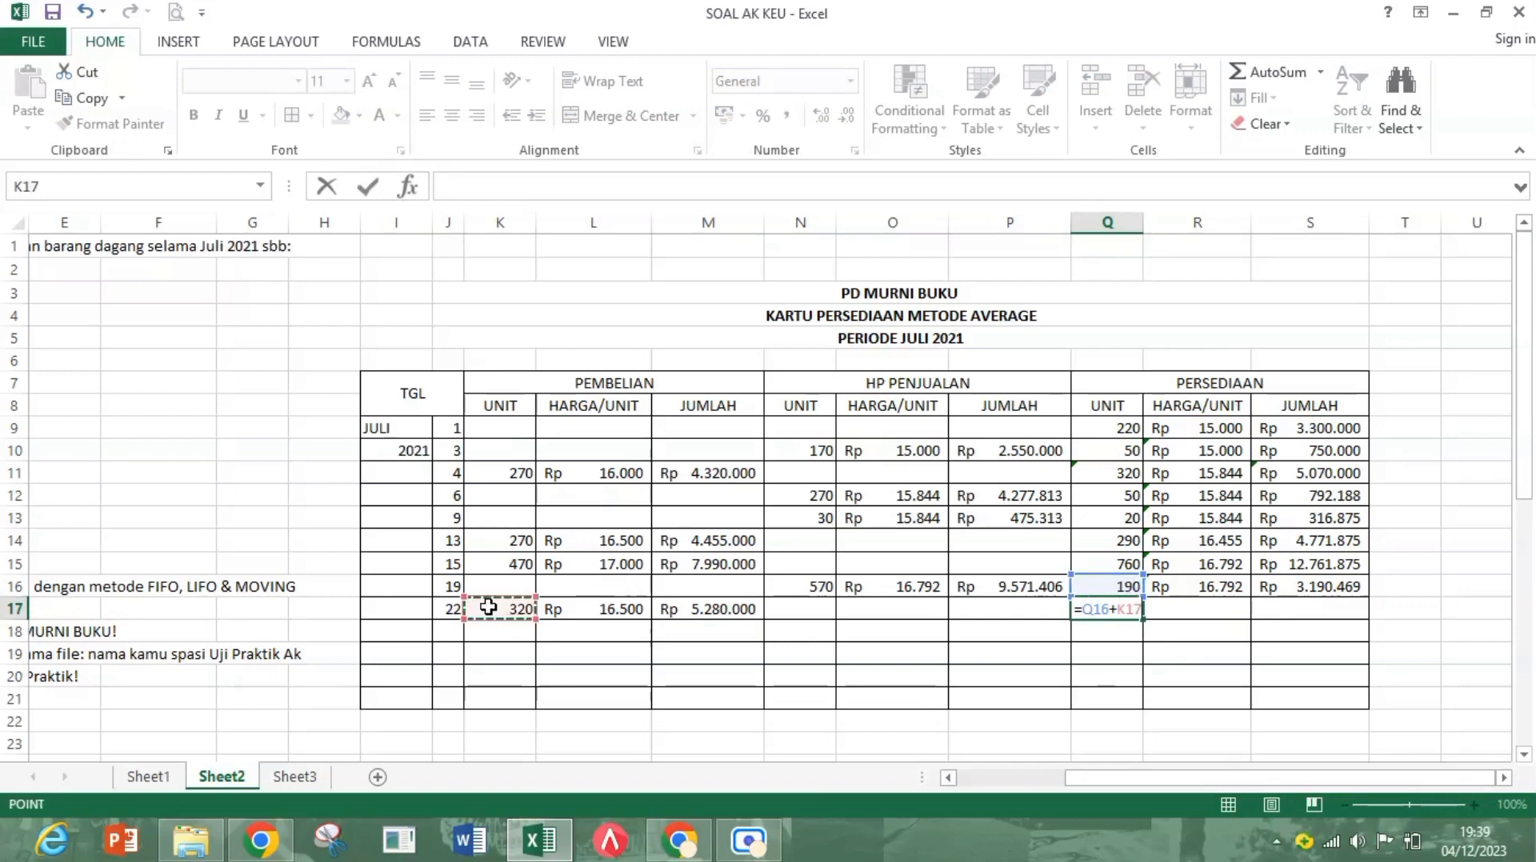
key(Return)
Step: Calculate the July 22 inventory total in S17 by adding the purchase amount to the previous balance, =S16+M17
click(1327, 607)
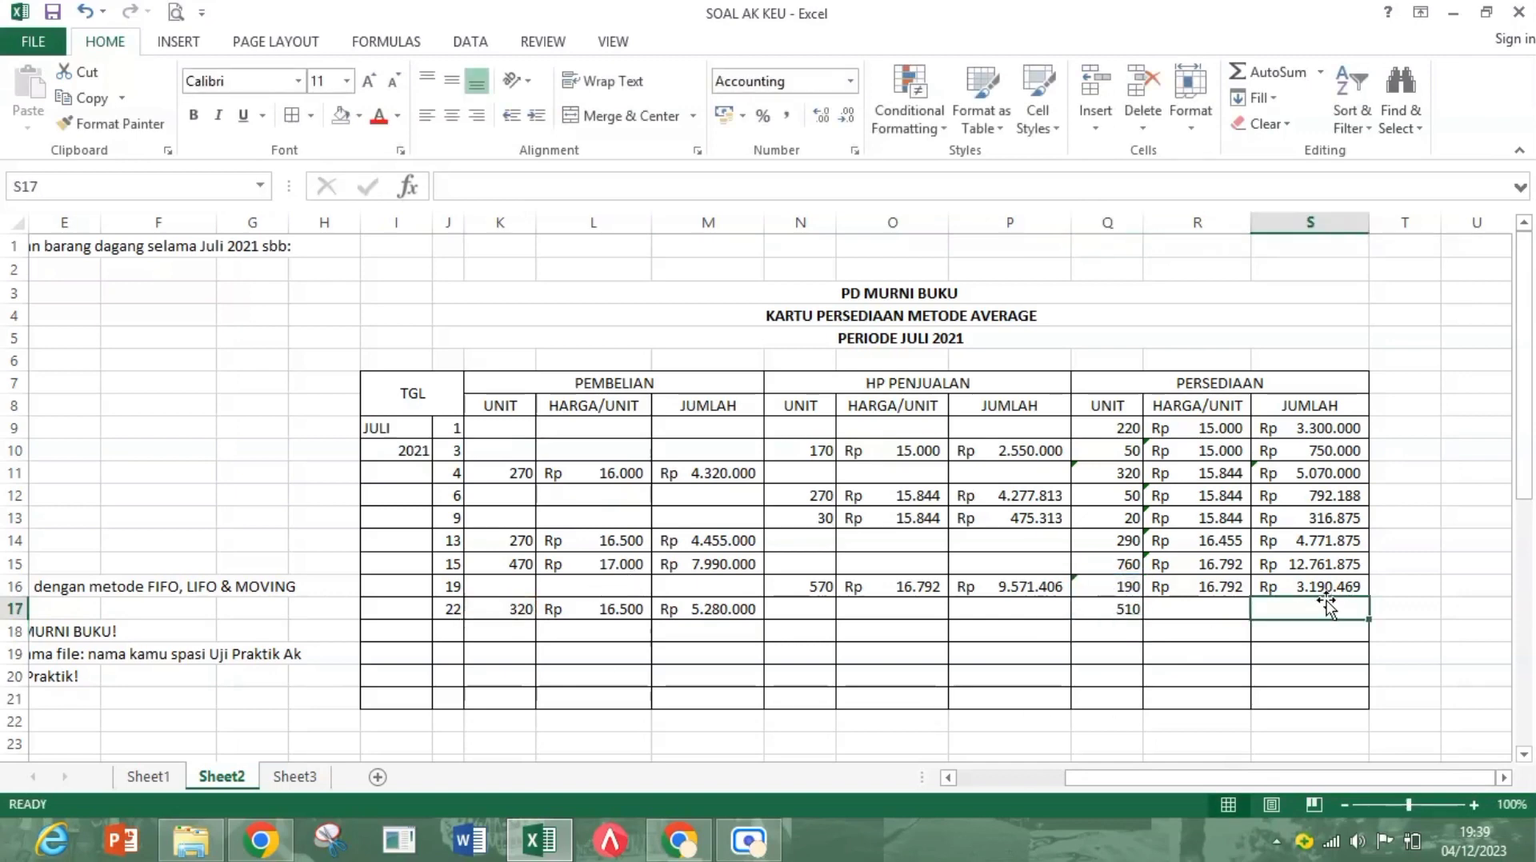
text(=)
click(1352, 589)
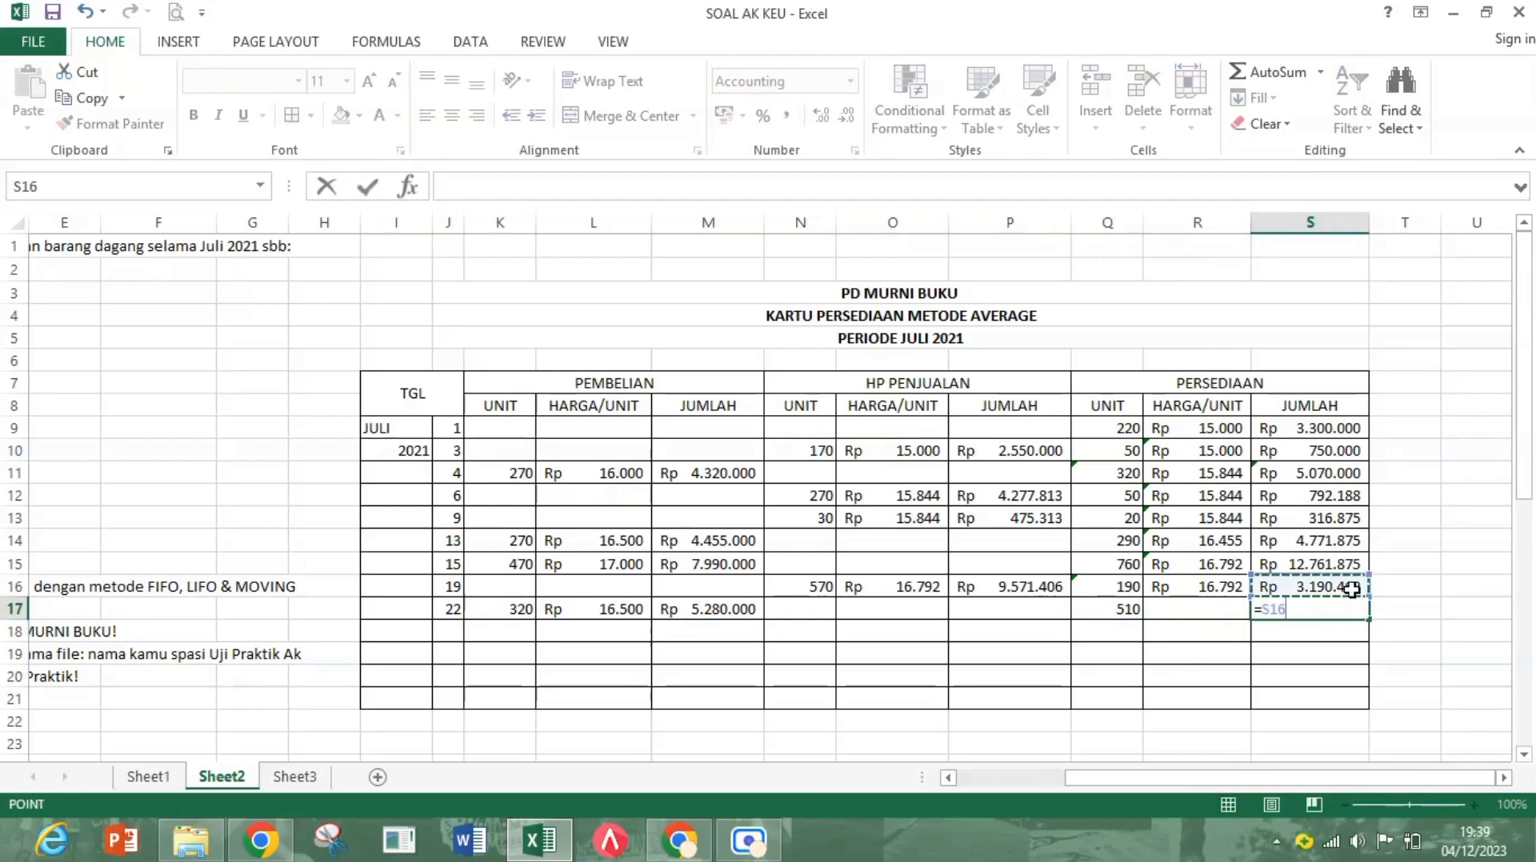
text((*)
click(699, 617)
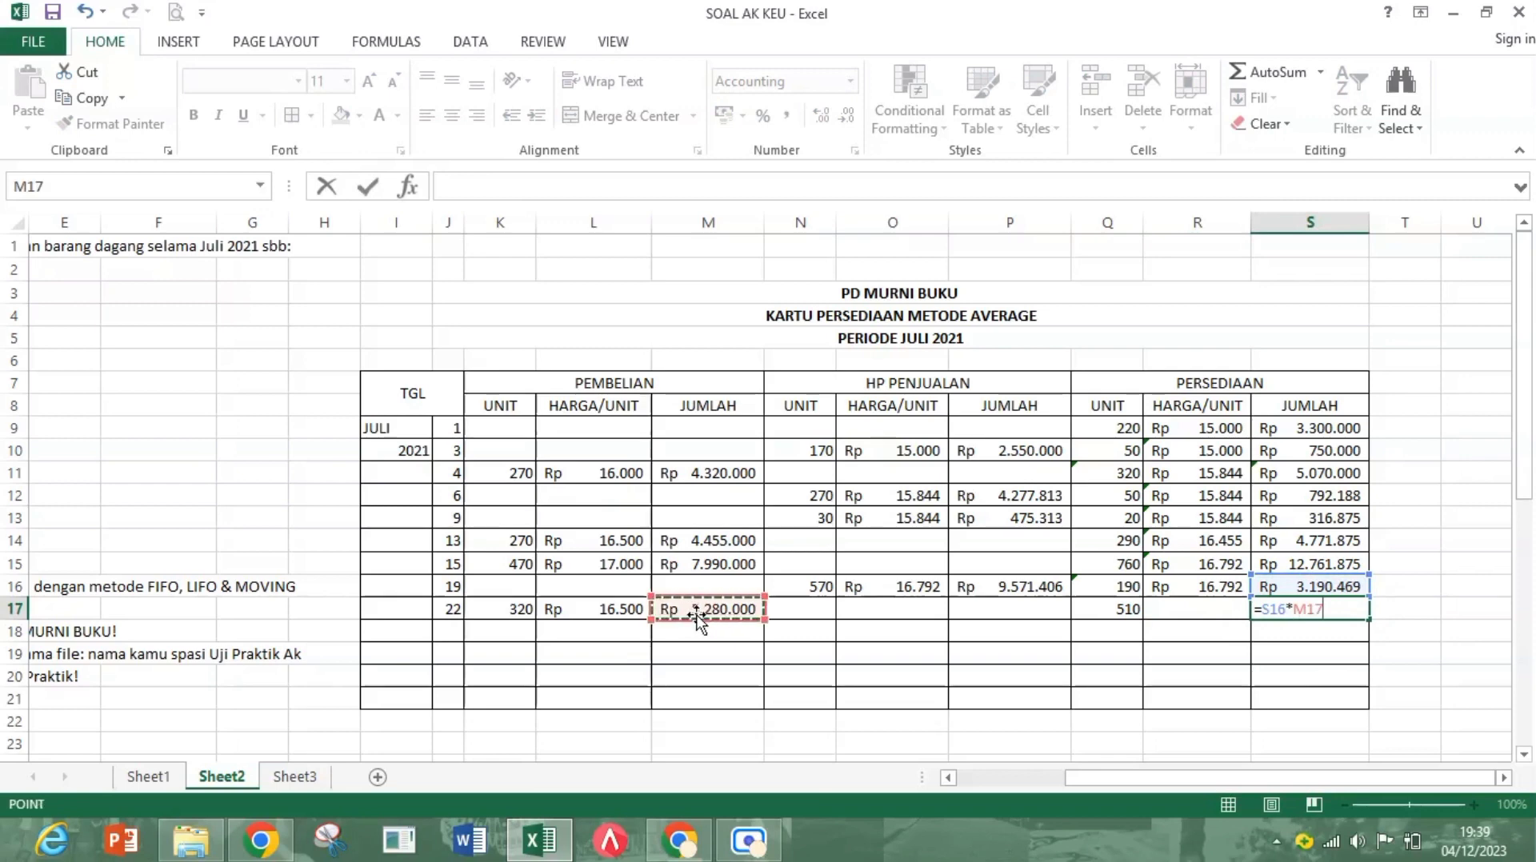
click(1294, 610)
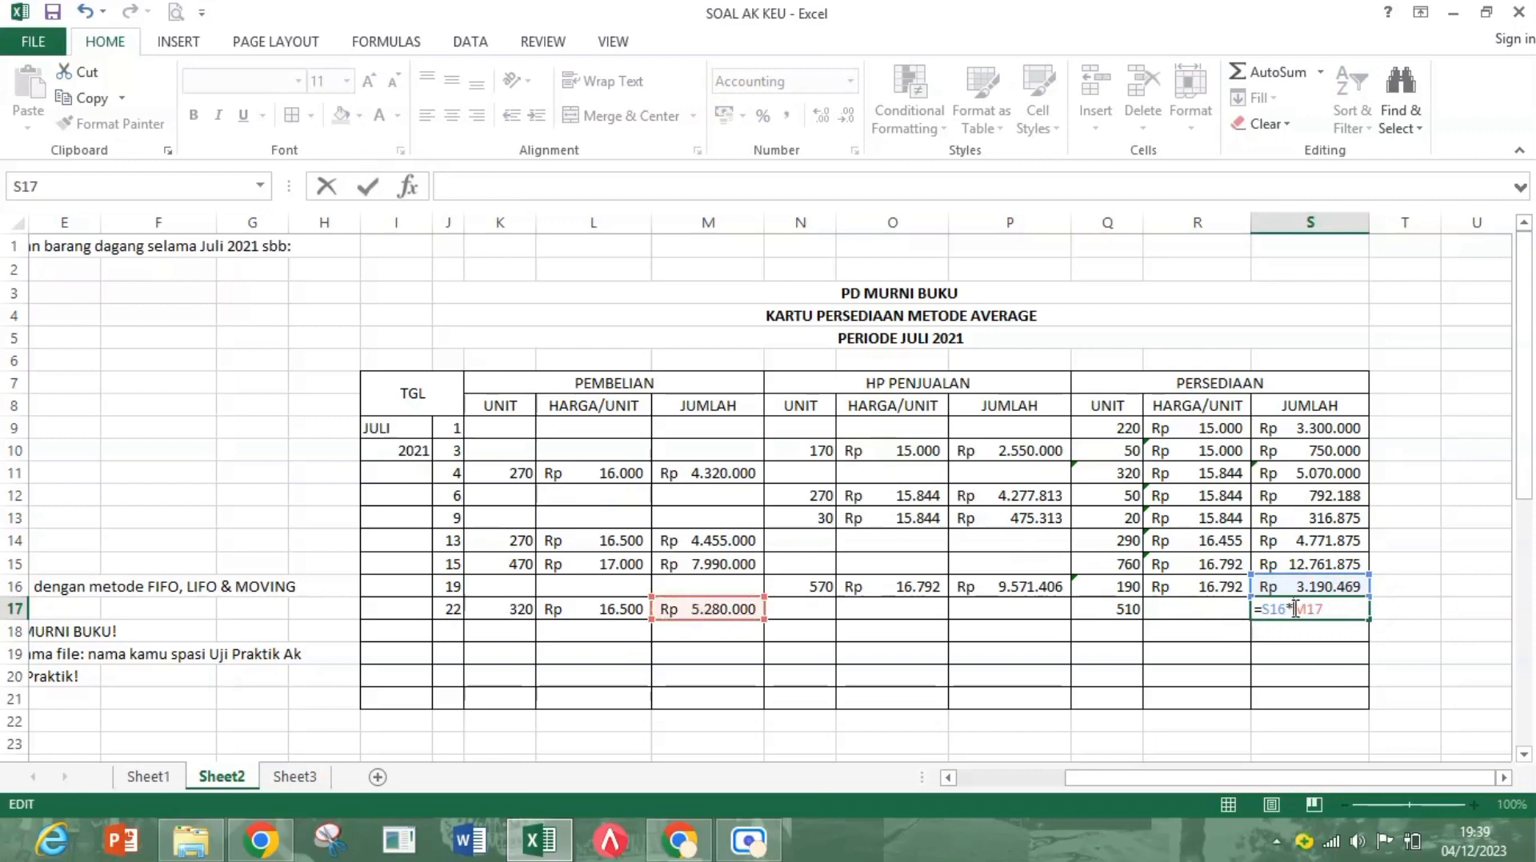
key(BackSpace)
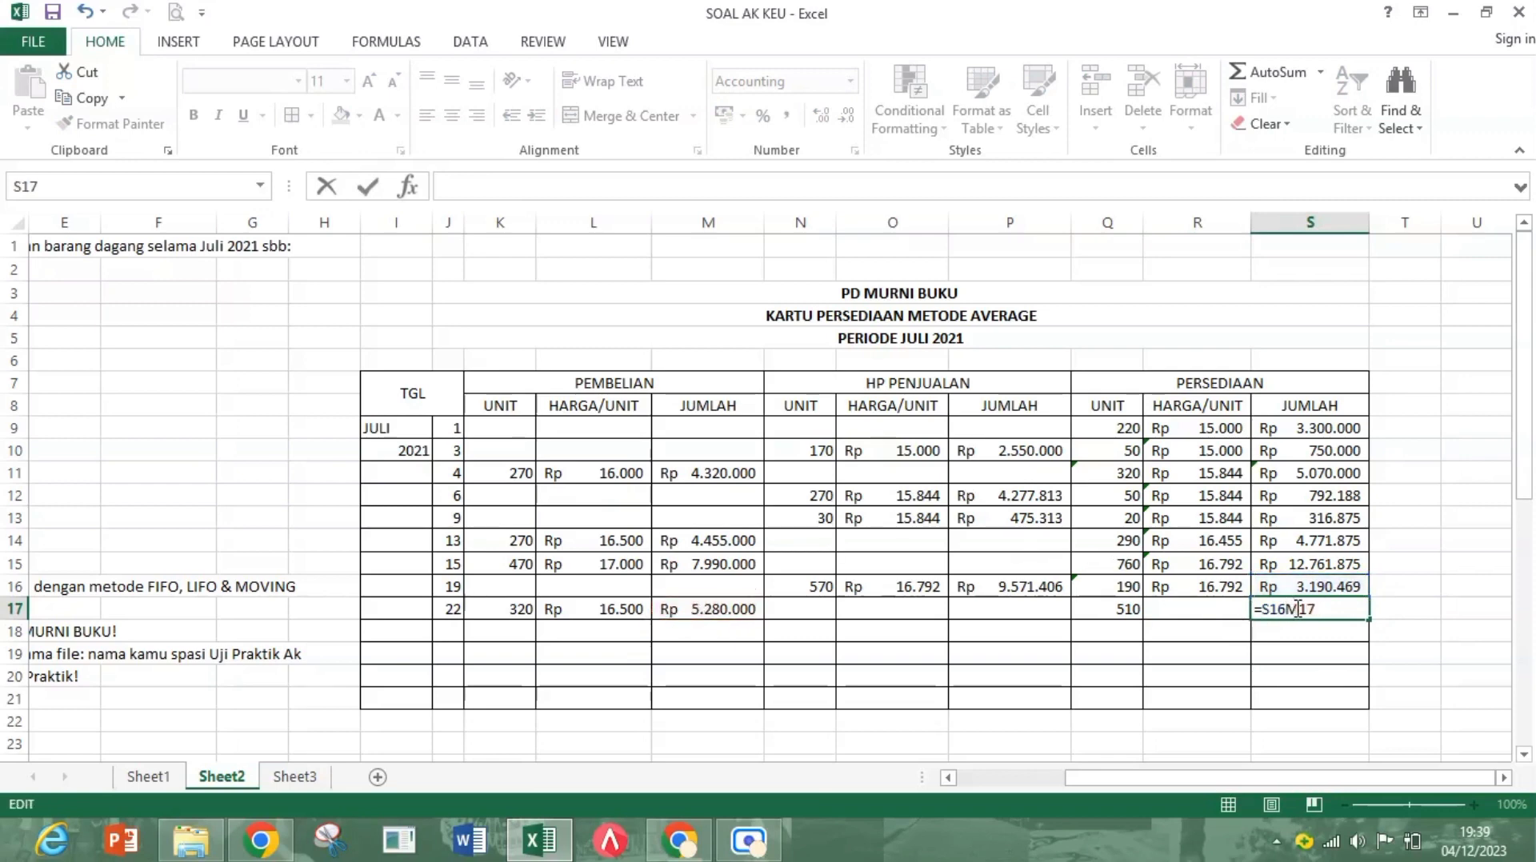
text(+)
key(Return)
Step: Calculate the July 22 average unit price in R17 by dividing the inventory total by the units, =S17/Q17
click(1210, 617)
text(=)
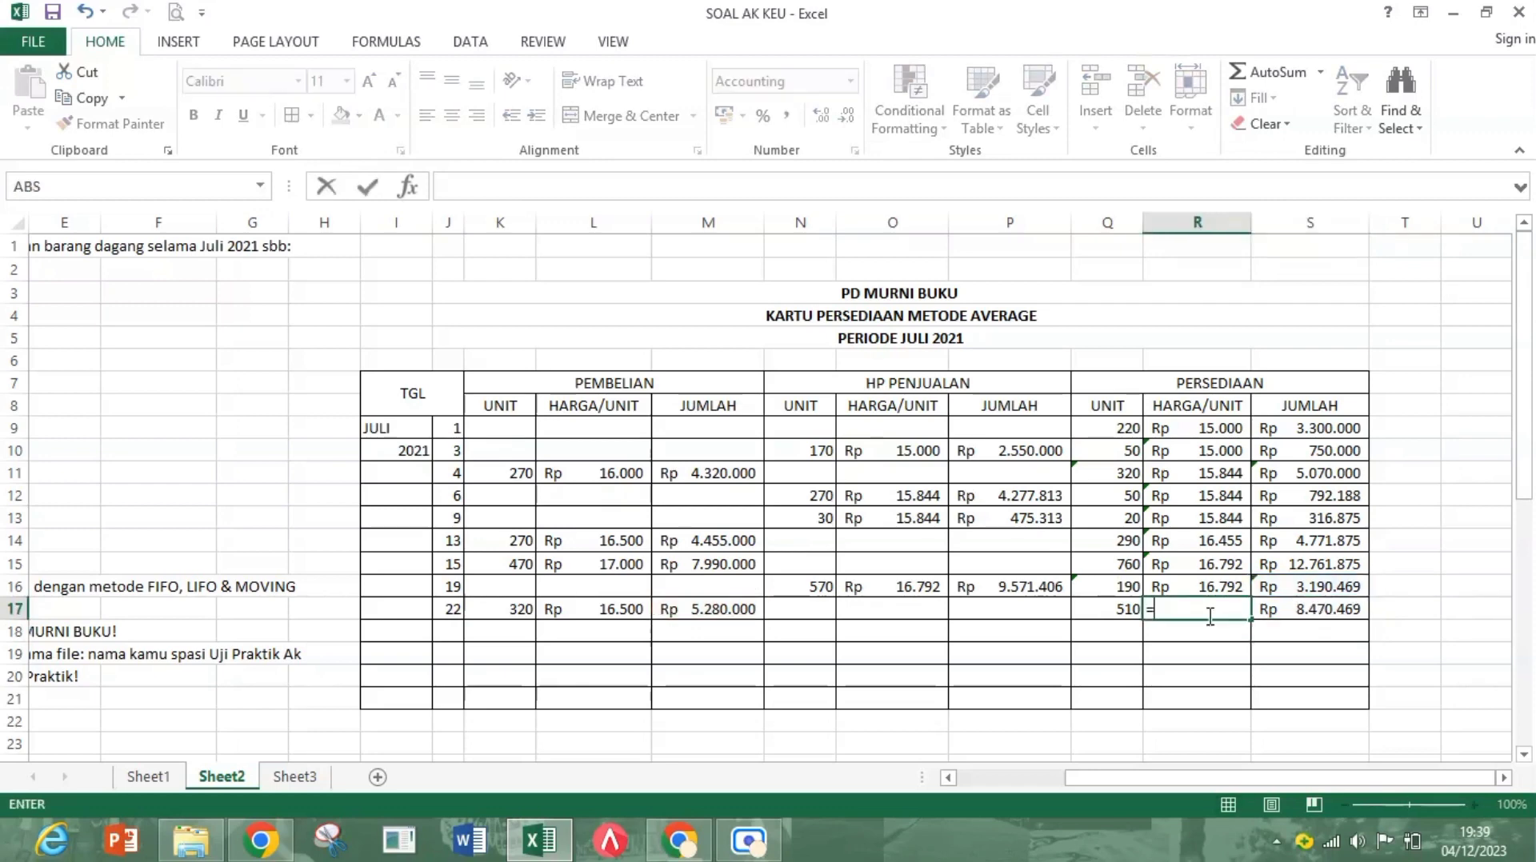
key(Right)
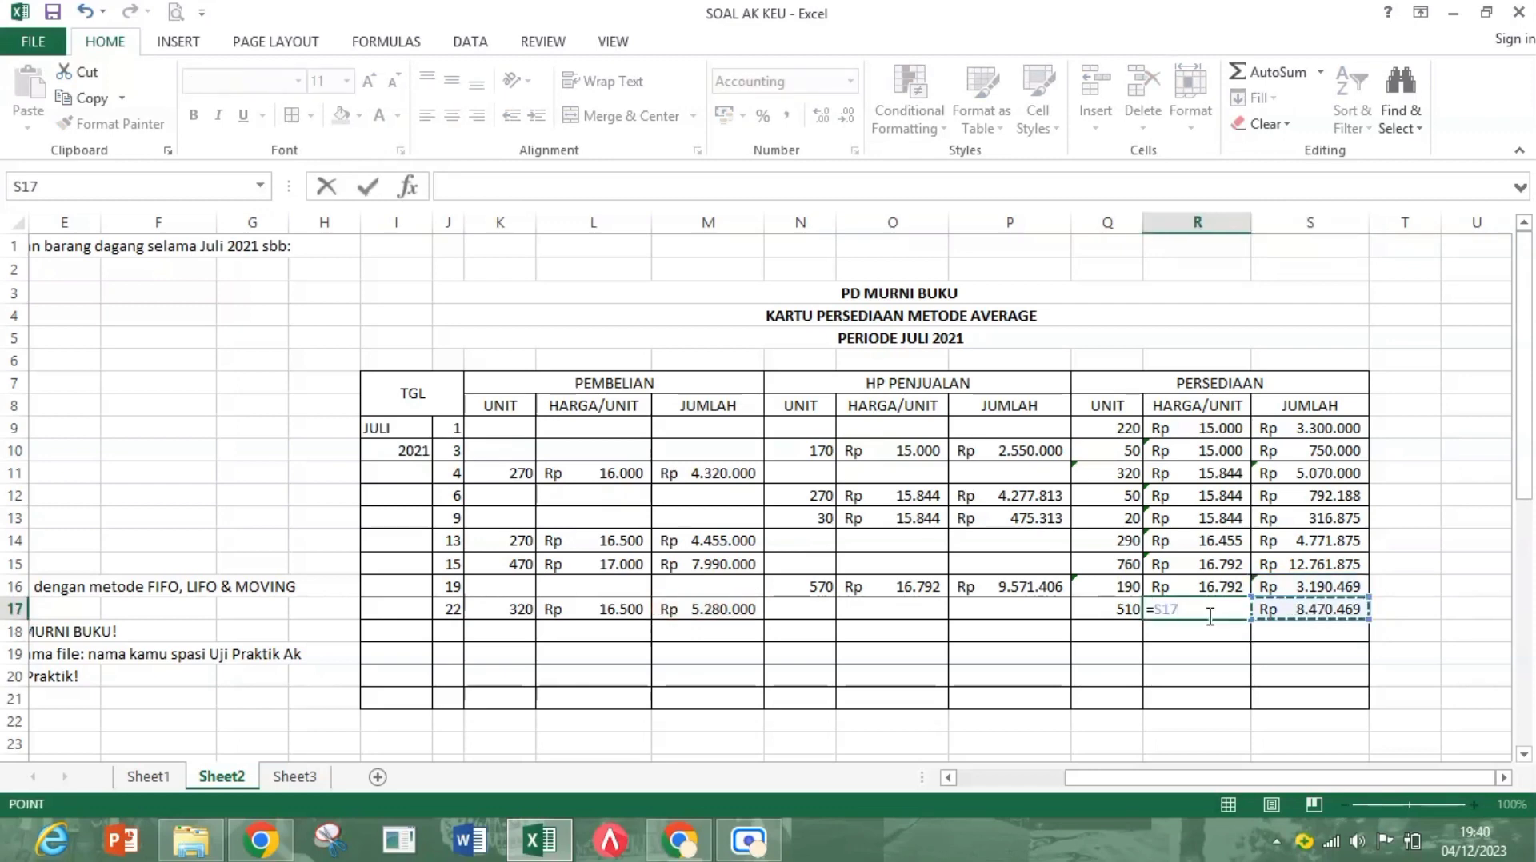
text(/)
click(1127, 606)
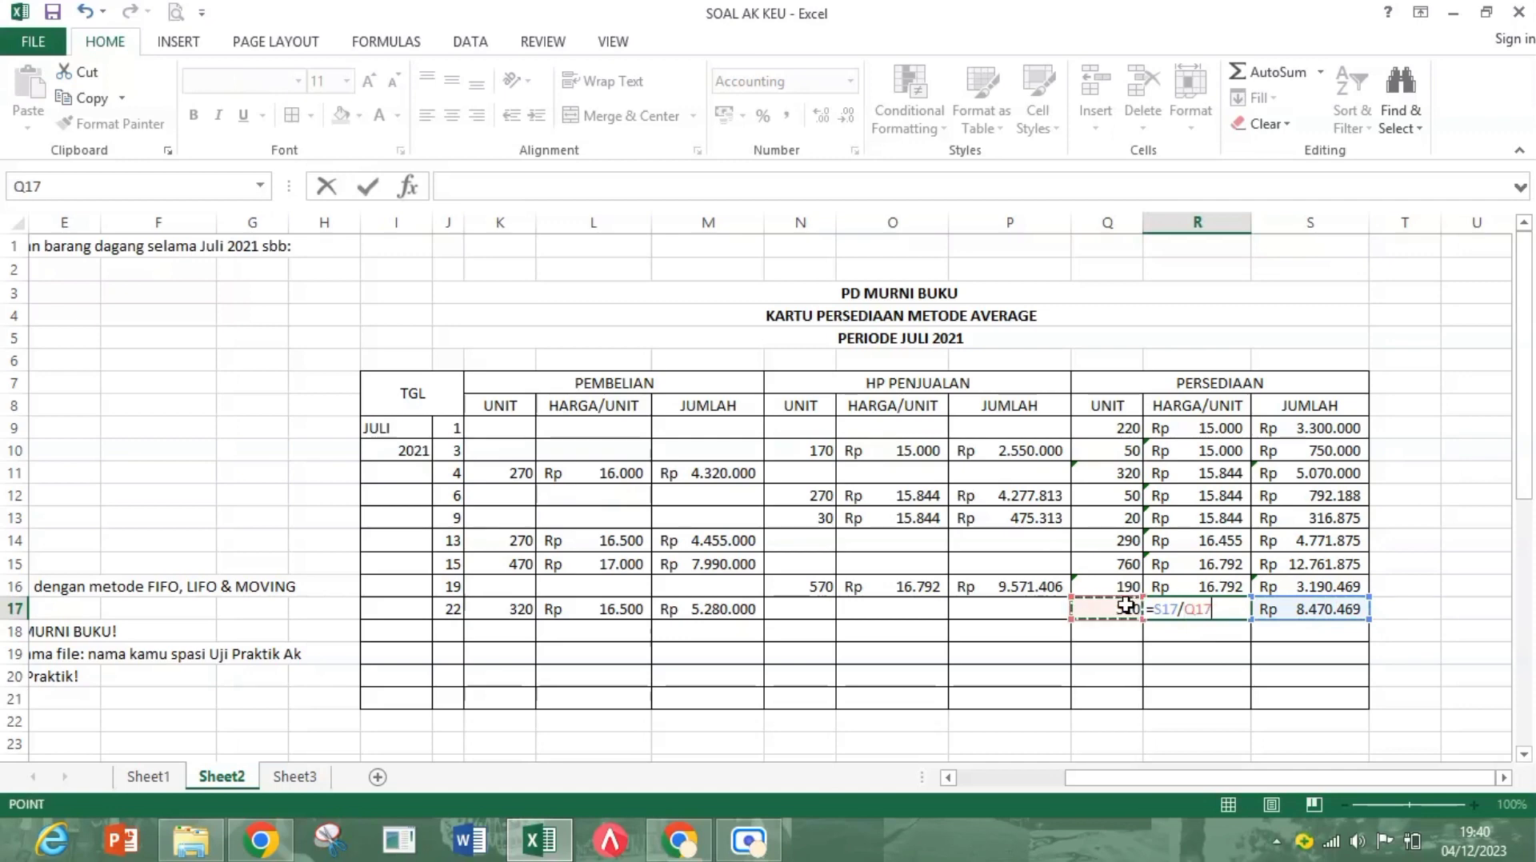
key(Return)
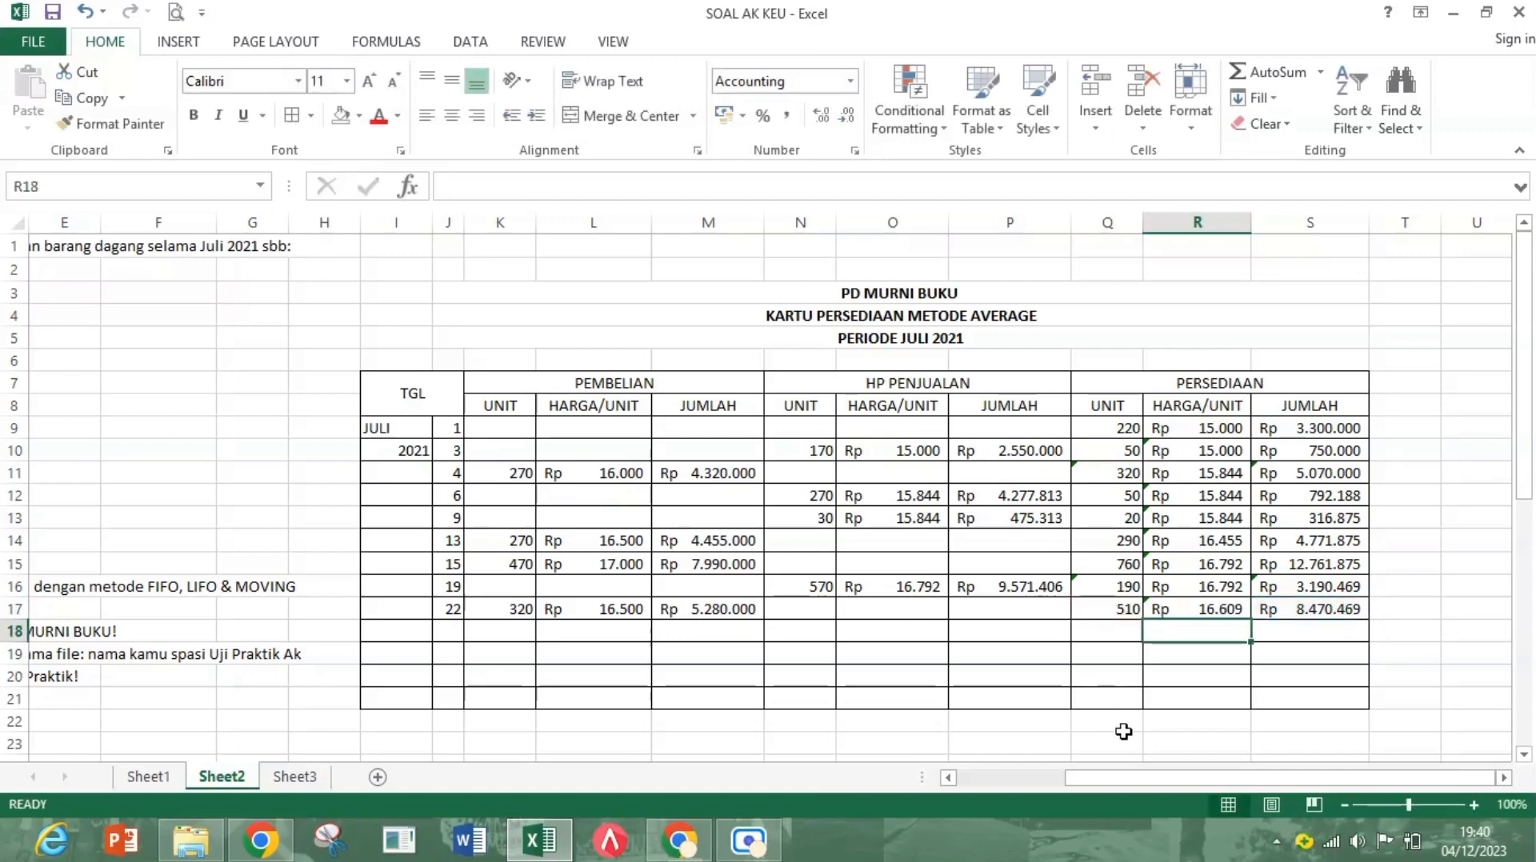
Step: Record the next sale in row 18 of the stock card with date 27 and 270 units under HP Penjualan
drag(1134, 777, 1024, 804)
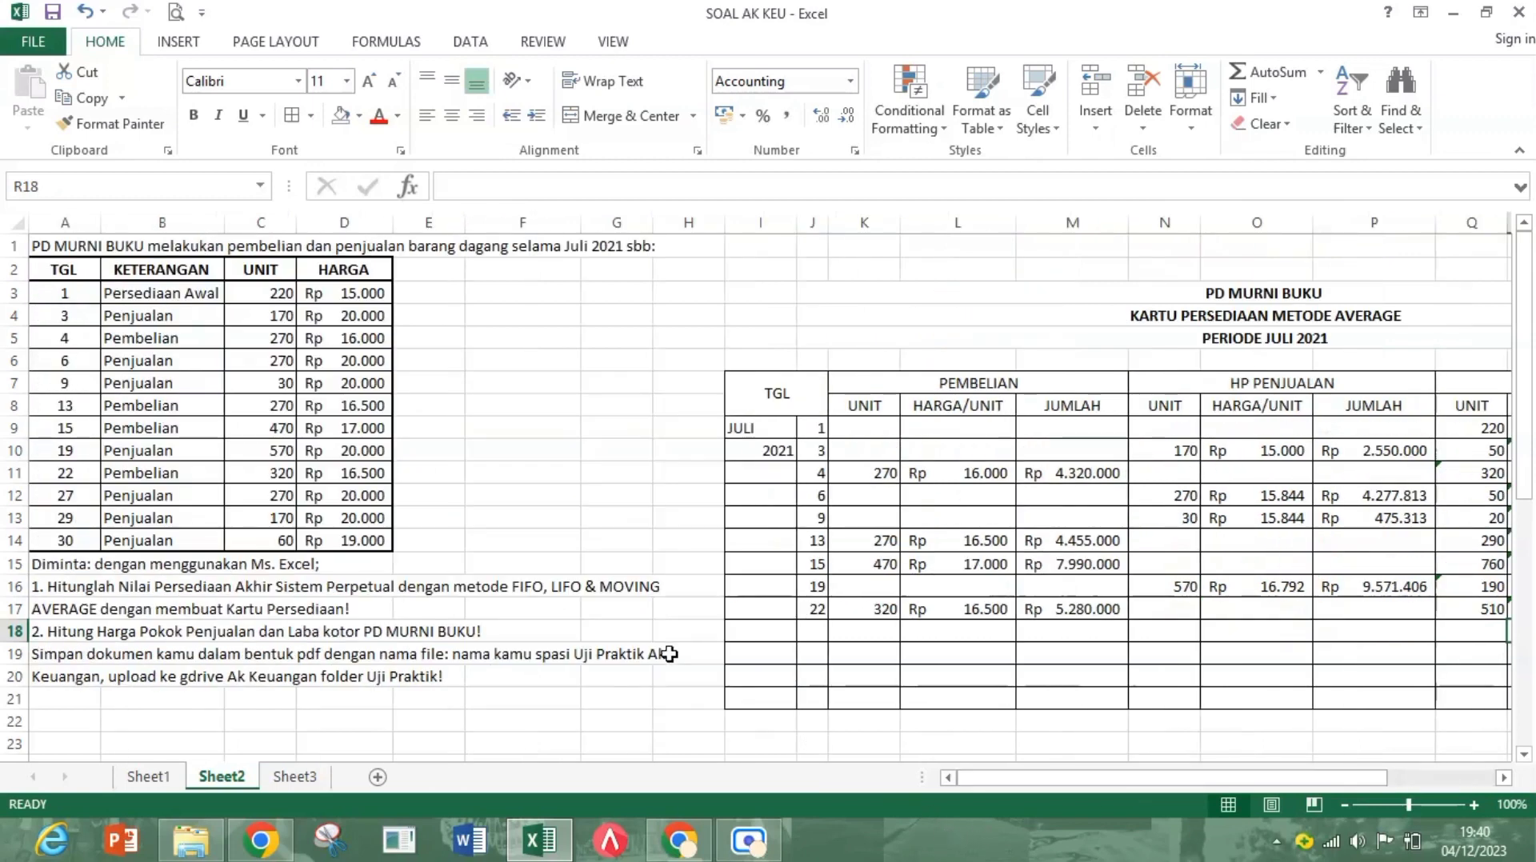
click(86, 493)
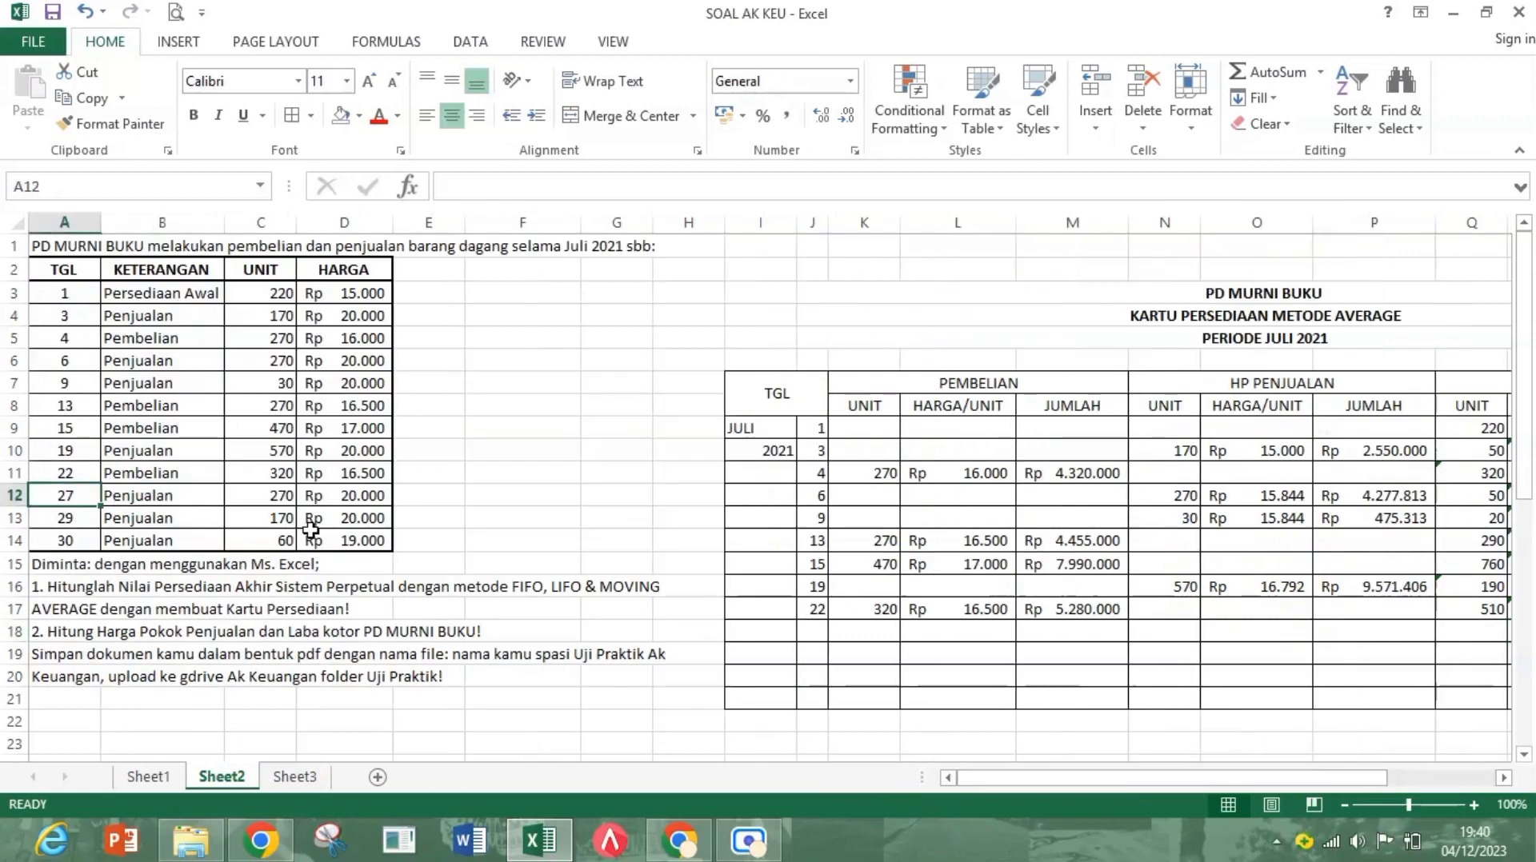
click(813, 632)
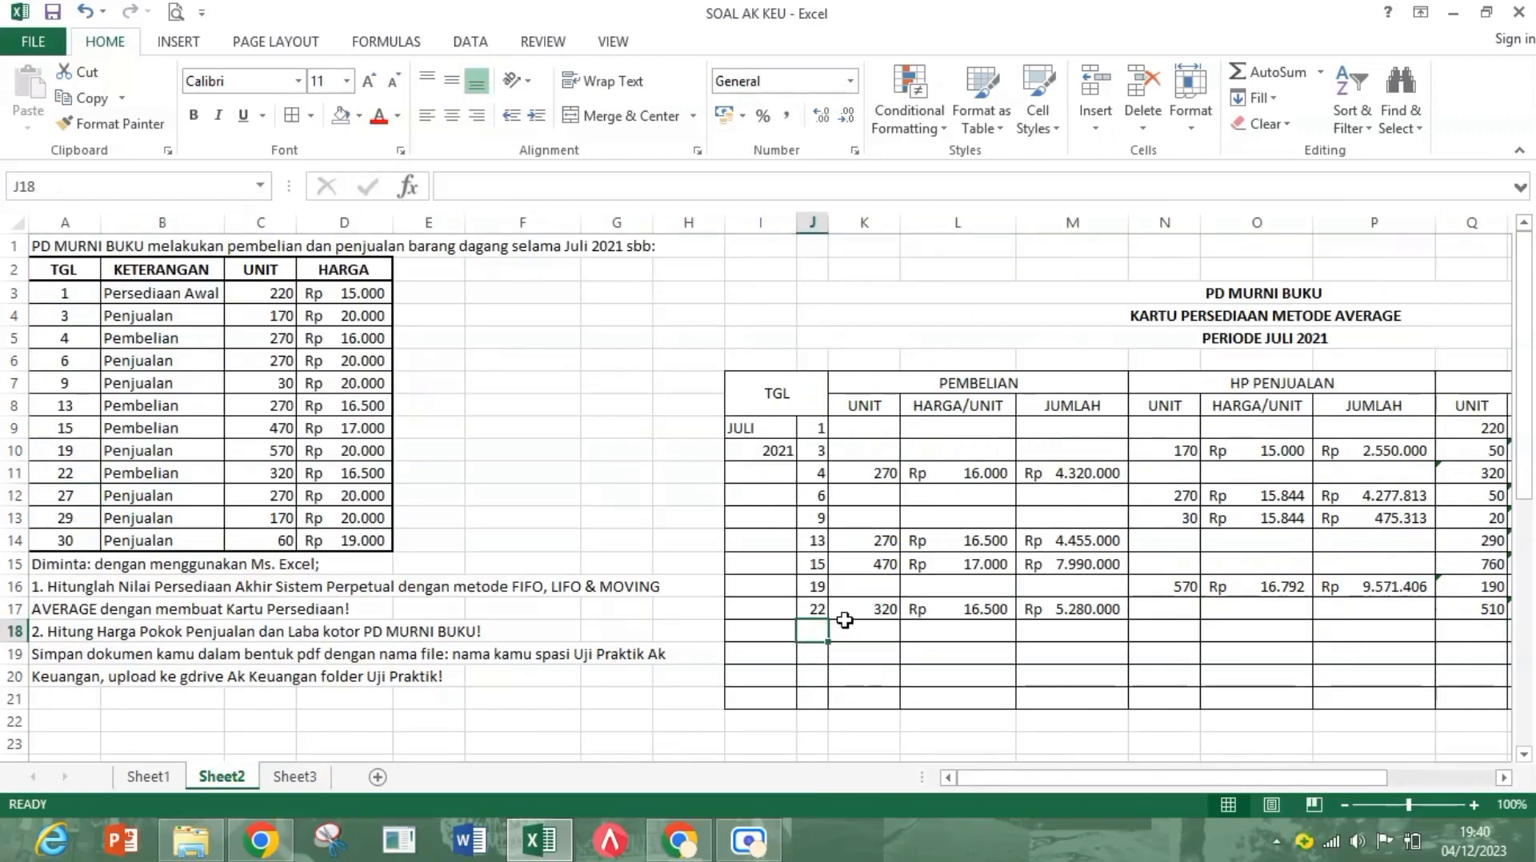
text(27)
key(Right)
key(Right)
key(Right)
key(Right)
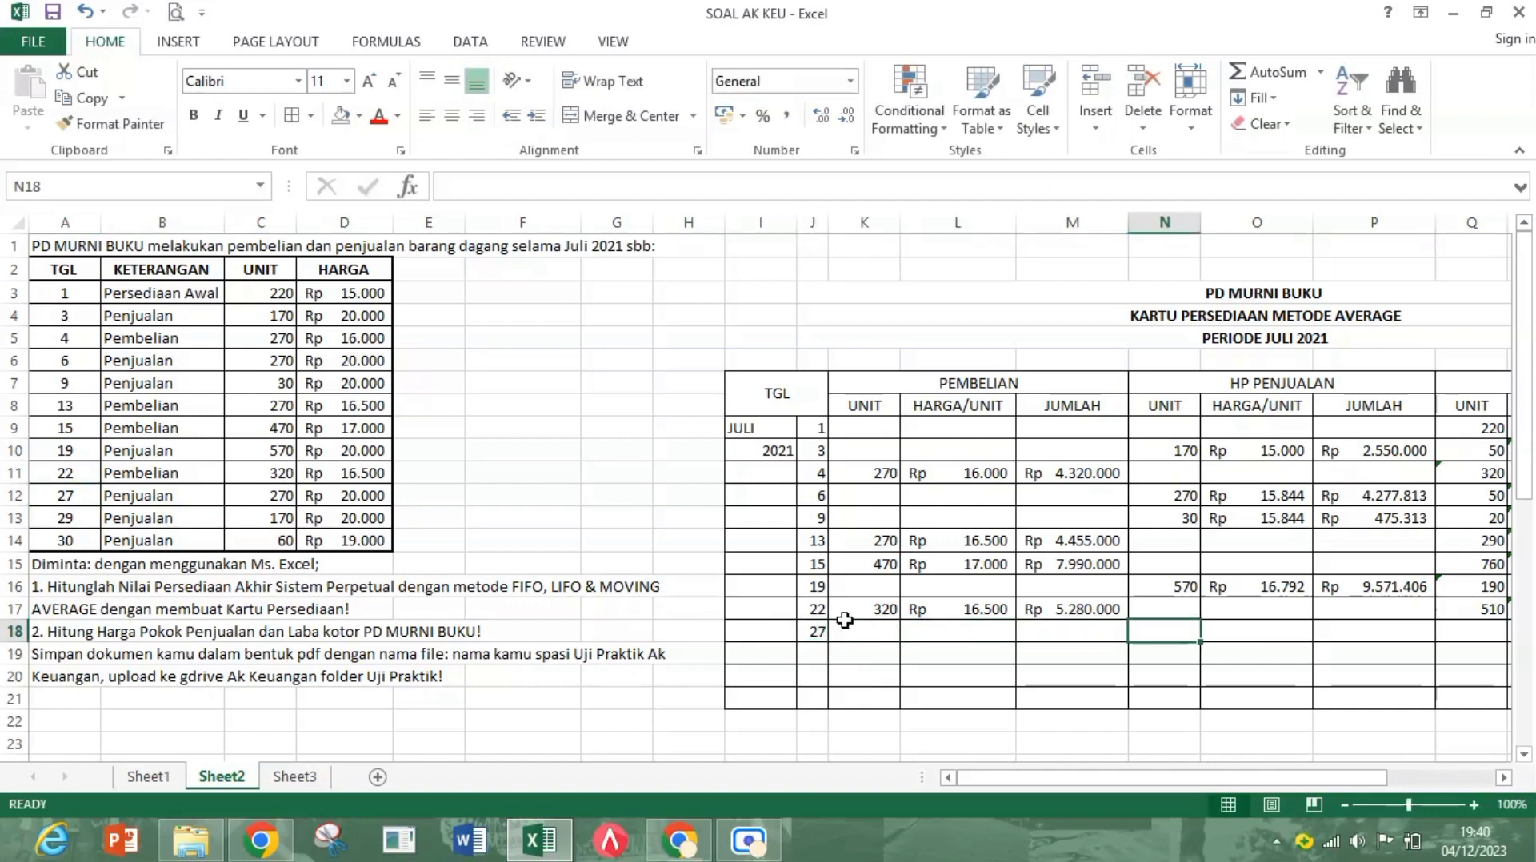
text(270)
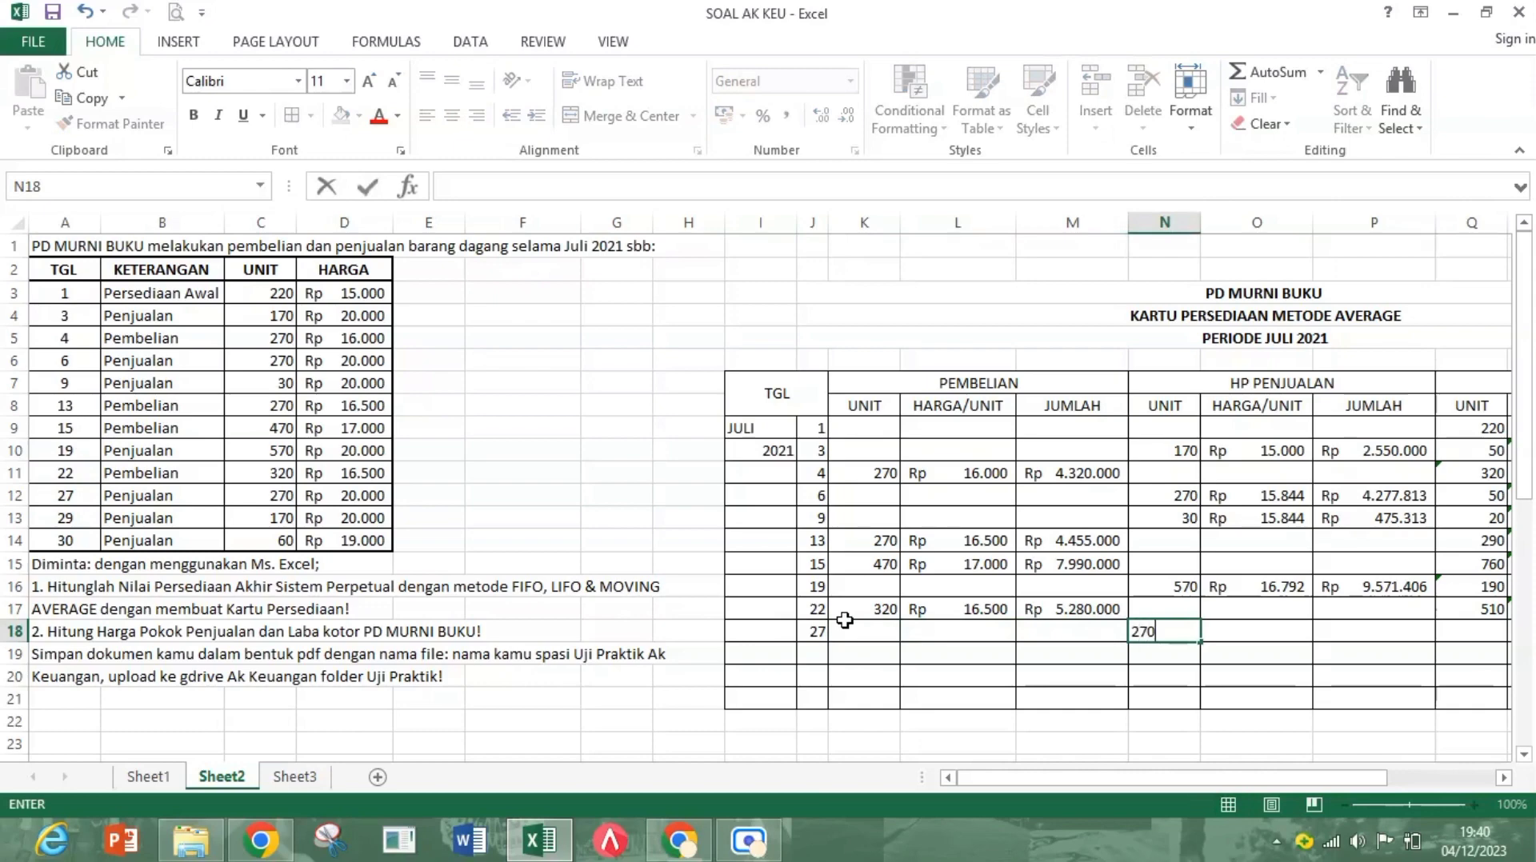
key(Right)
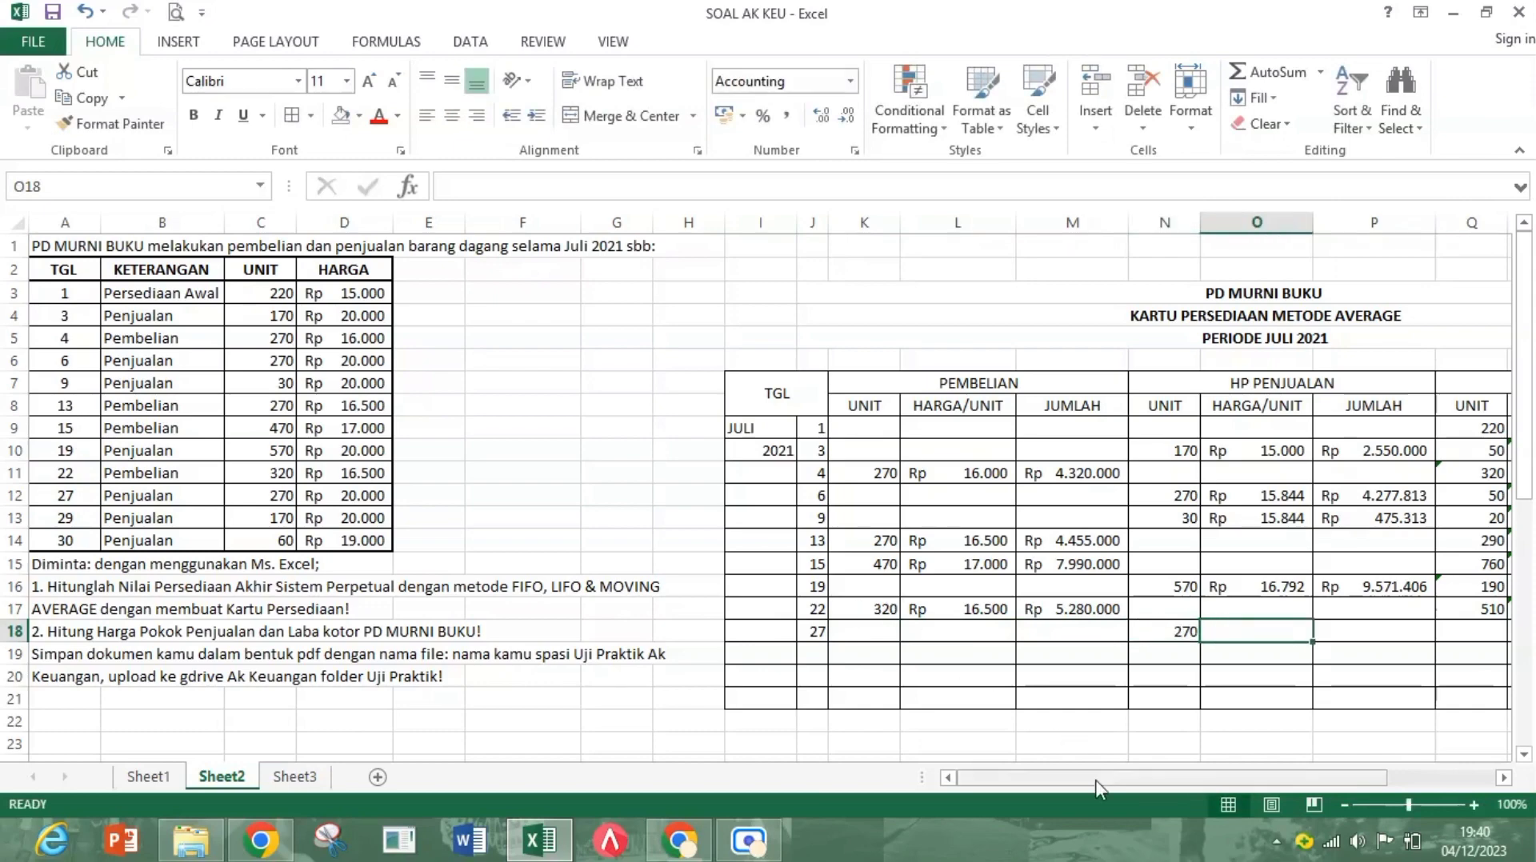
Step: Set the July 27 sale's unit cost in O18 to the latest average inventory price, =R17
drag(1096, 780, 1176, 785)
text(=)
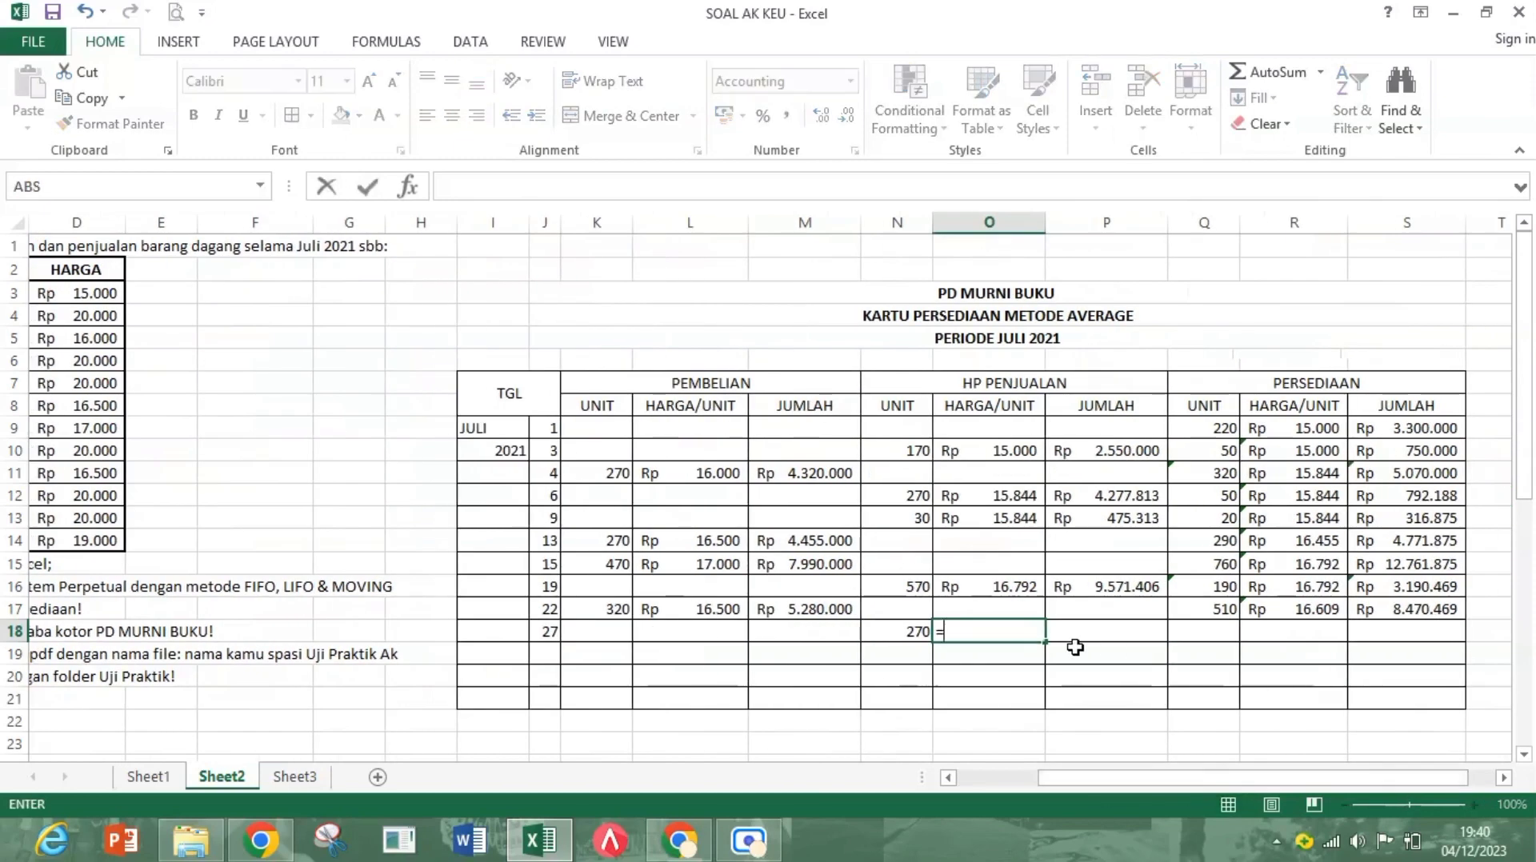
click(1317, 610)
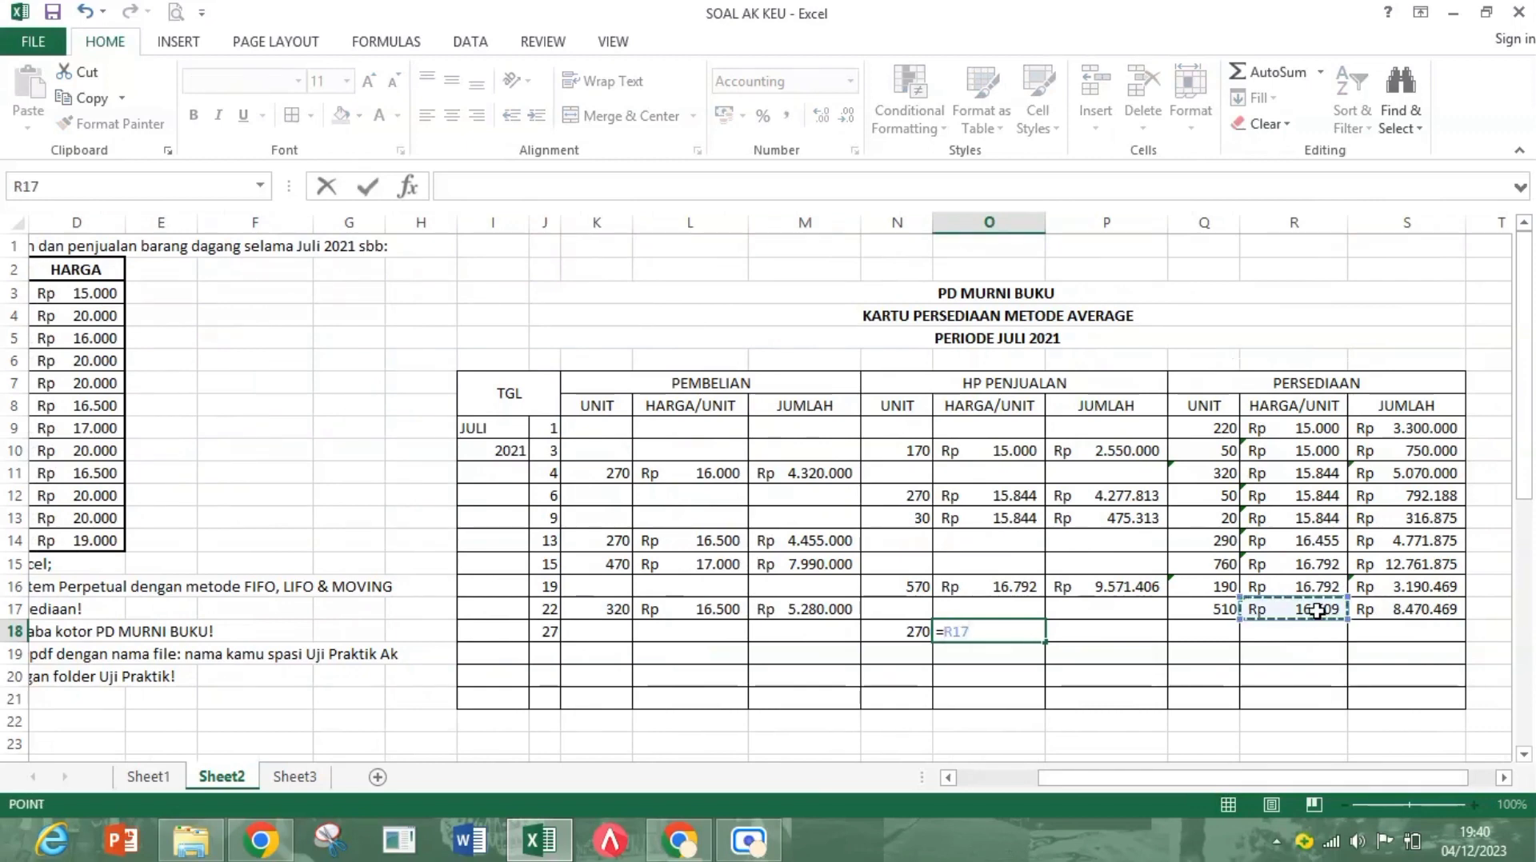
key(Tab)
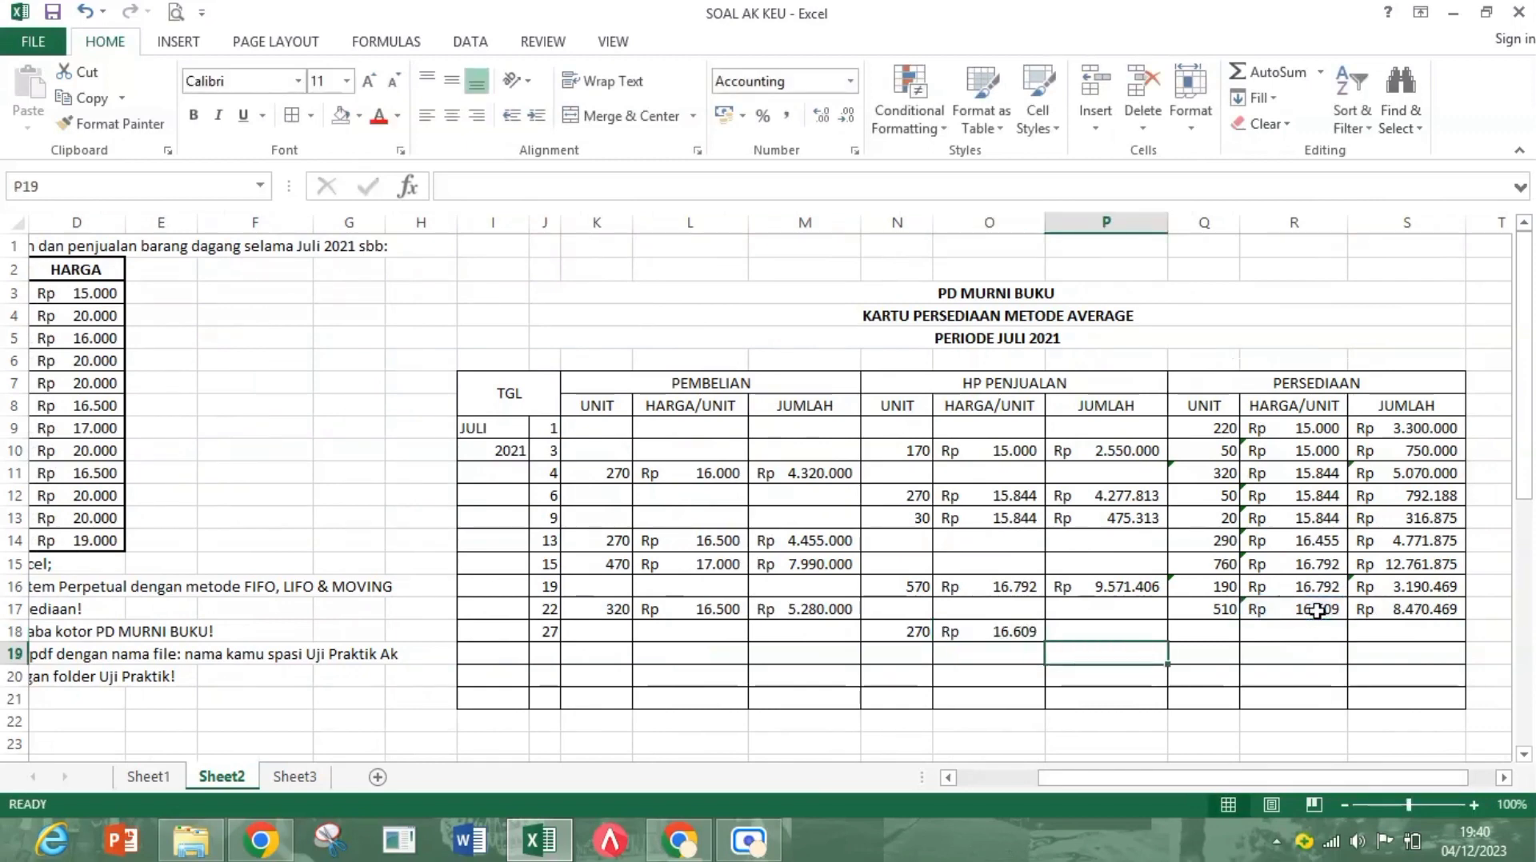
Step: Calculate the July 27 cost of goods sold in P18 by multiplying units by unit cost, =N18*O18
key(alt)
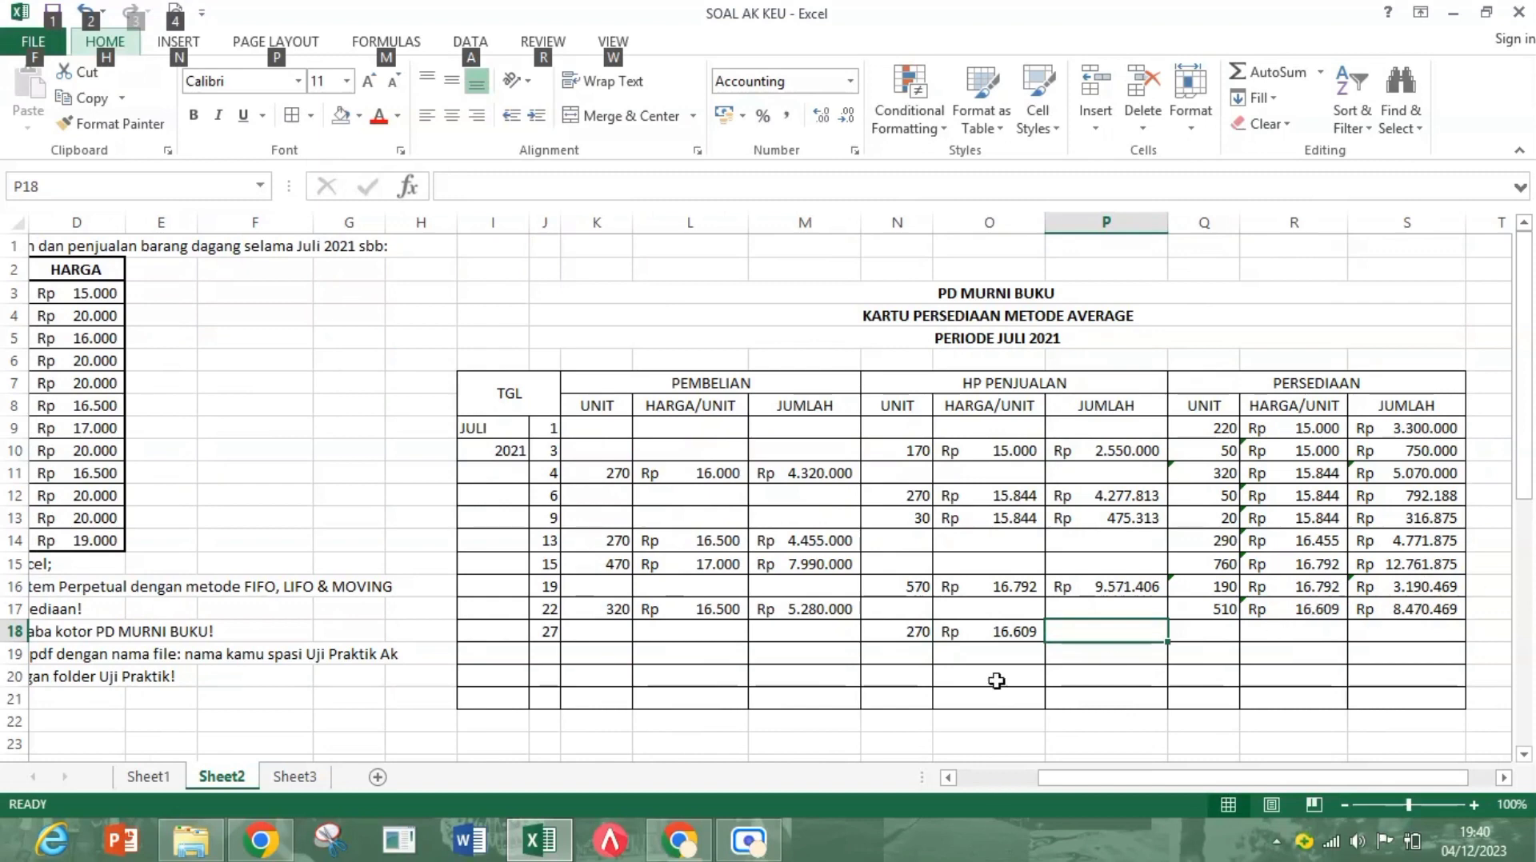
click(1105, 632)
text(=)
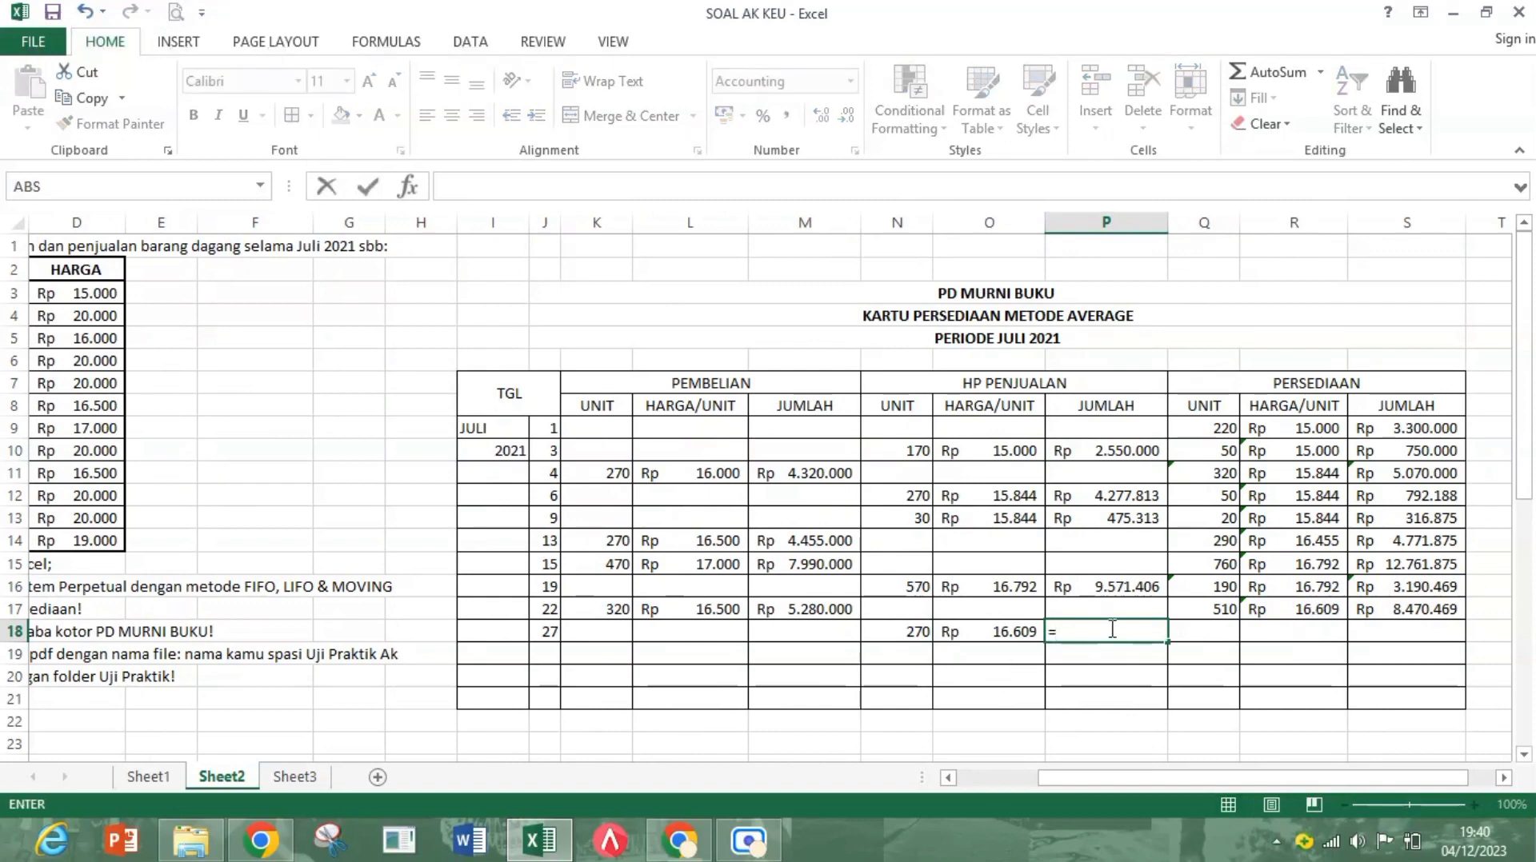
click(886, 633)
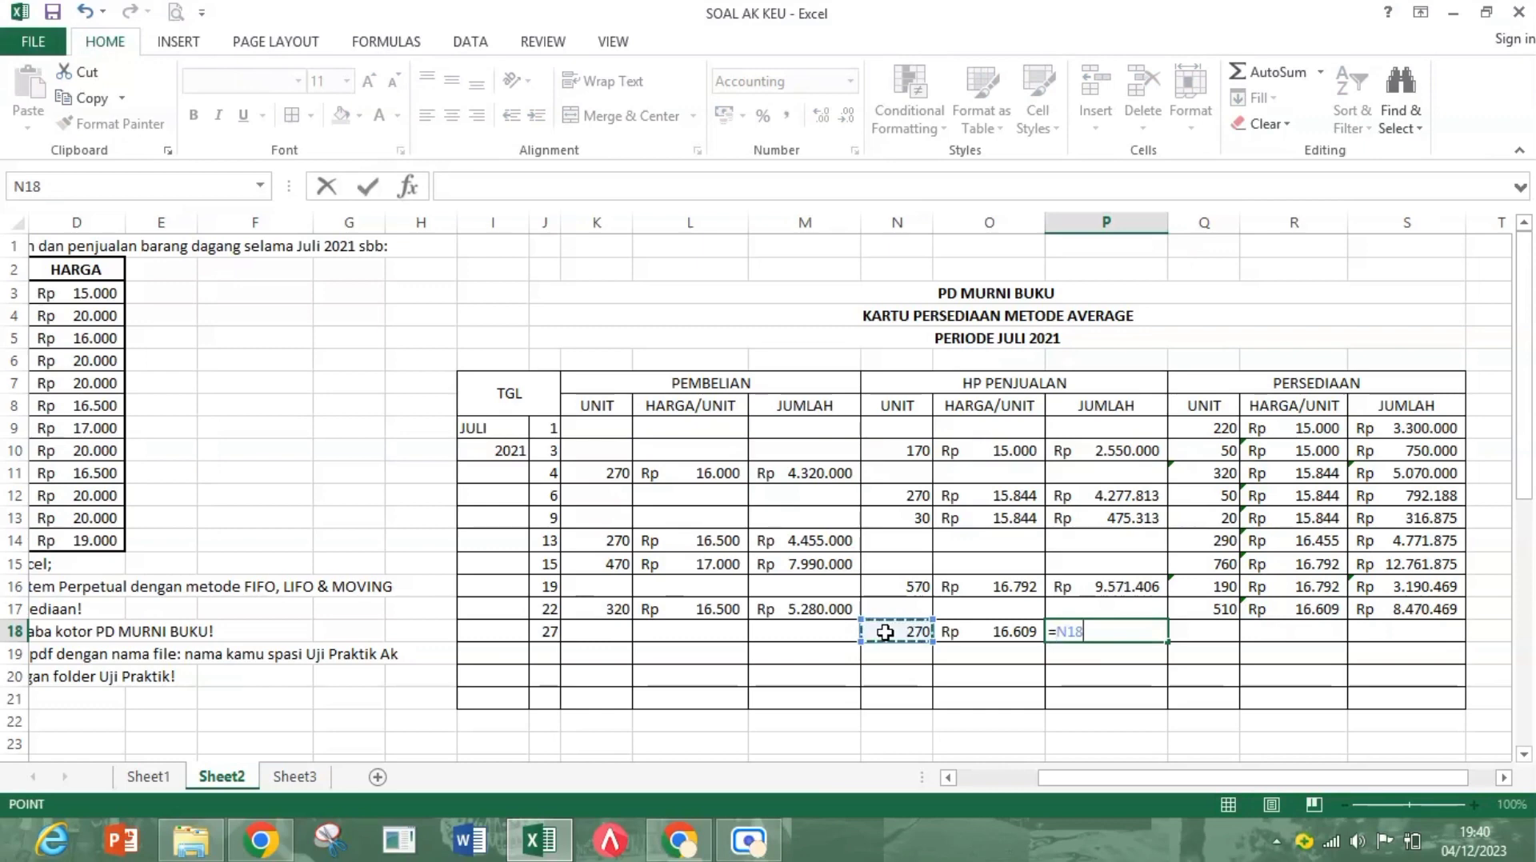
text(*)
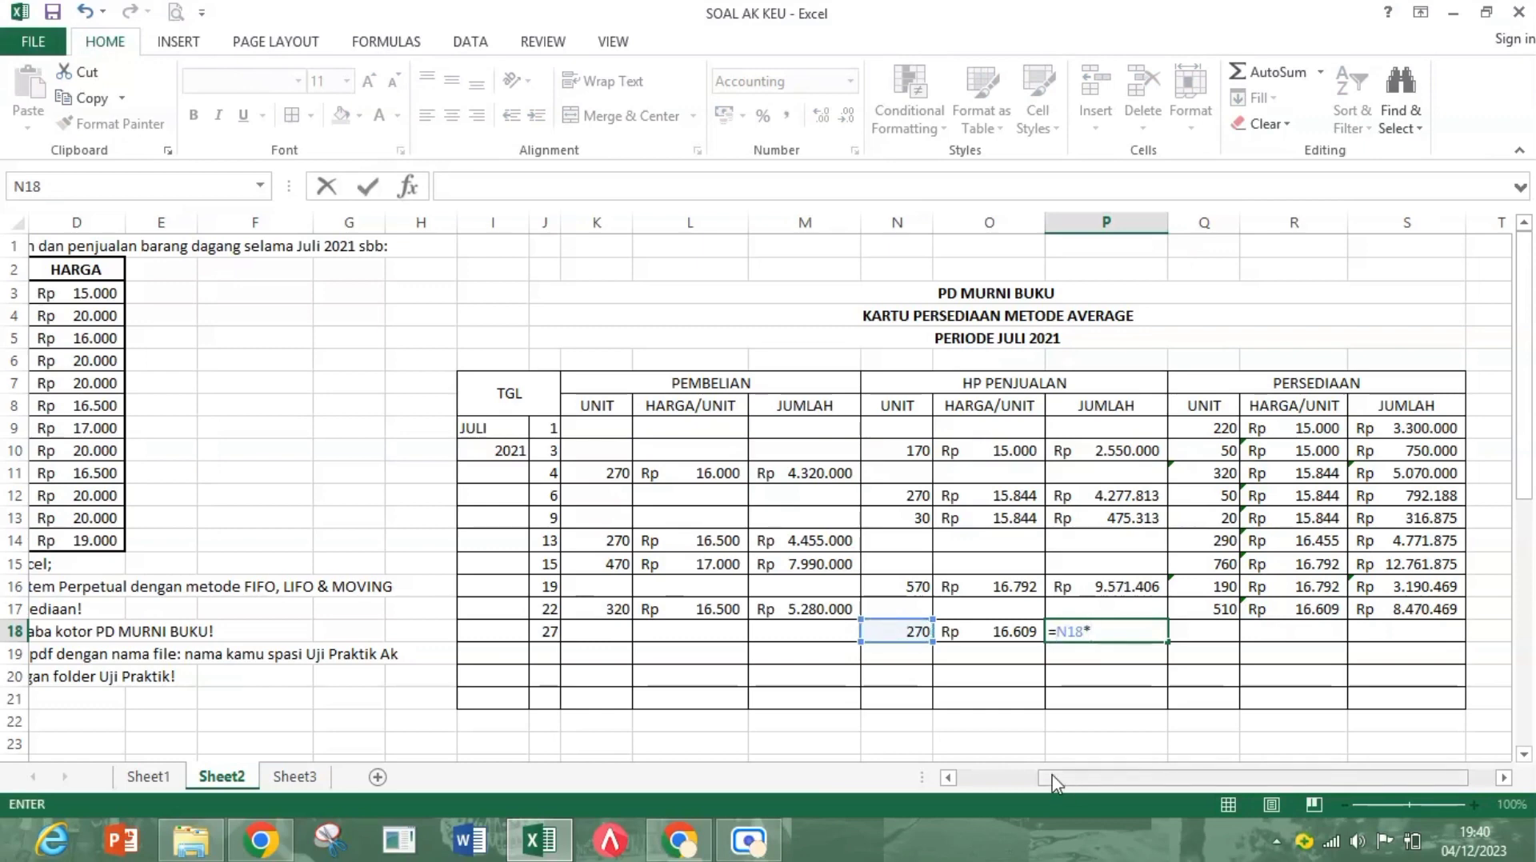
key(Right)
key(Left)
key(Left)
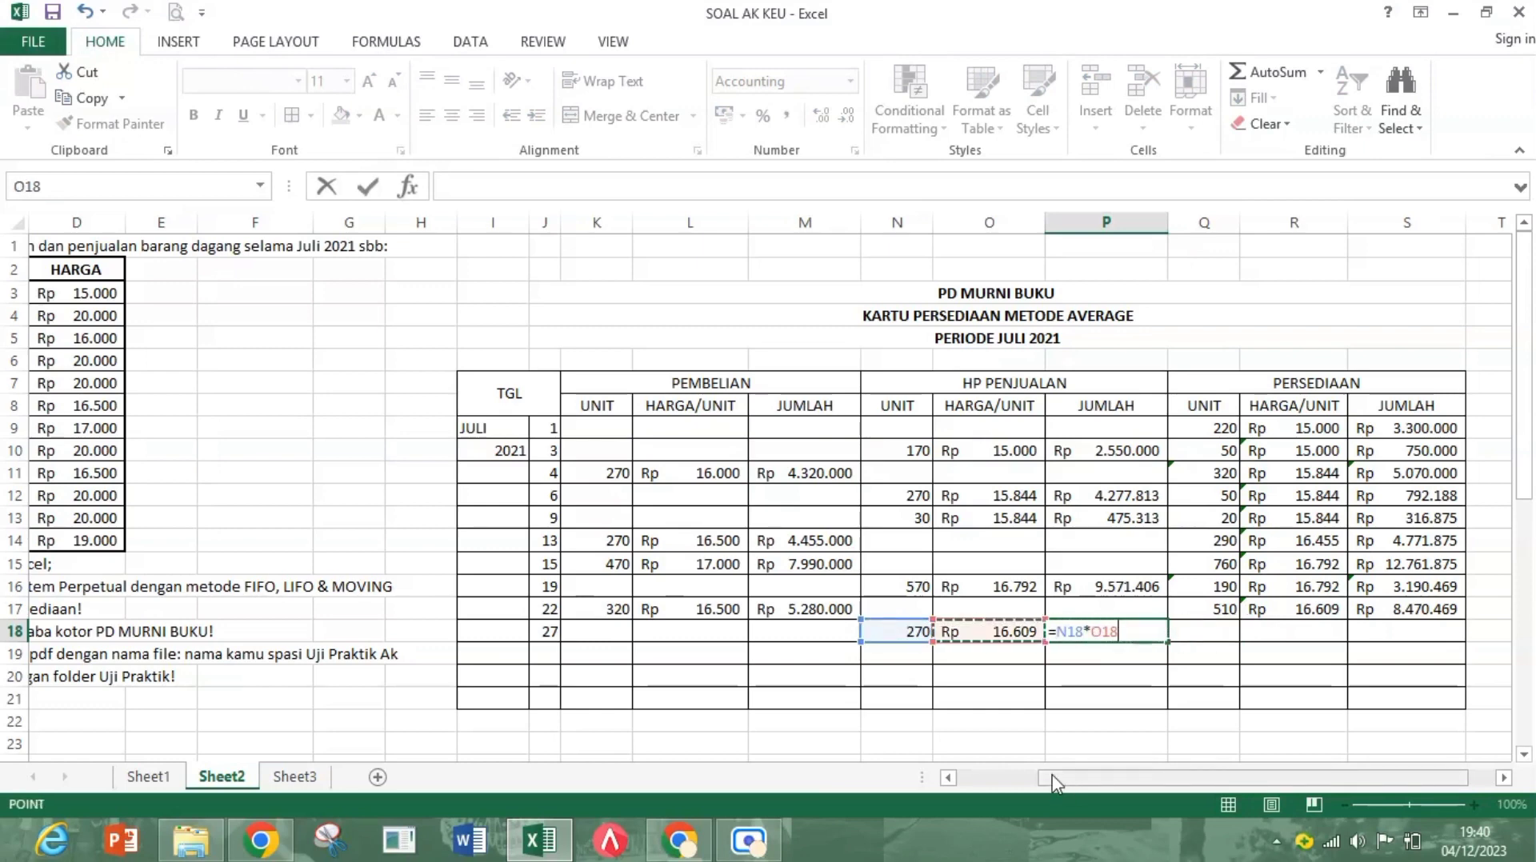
key(Return)
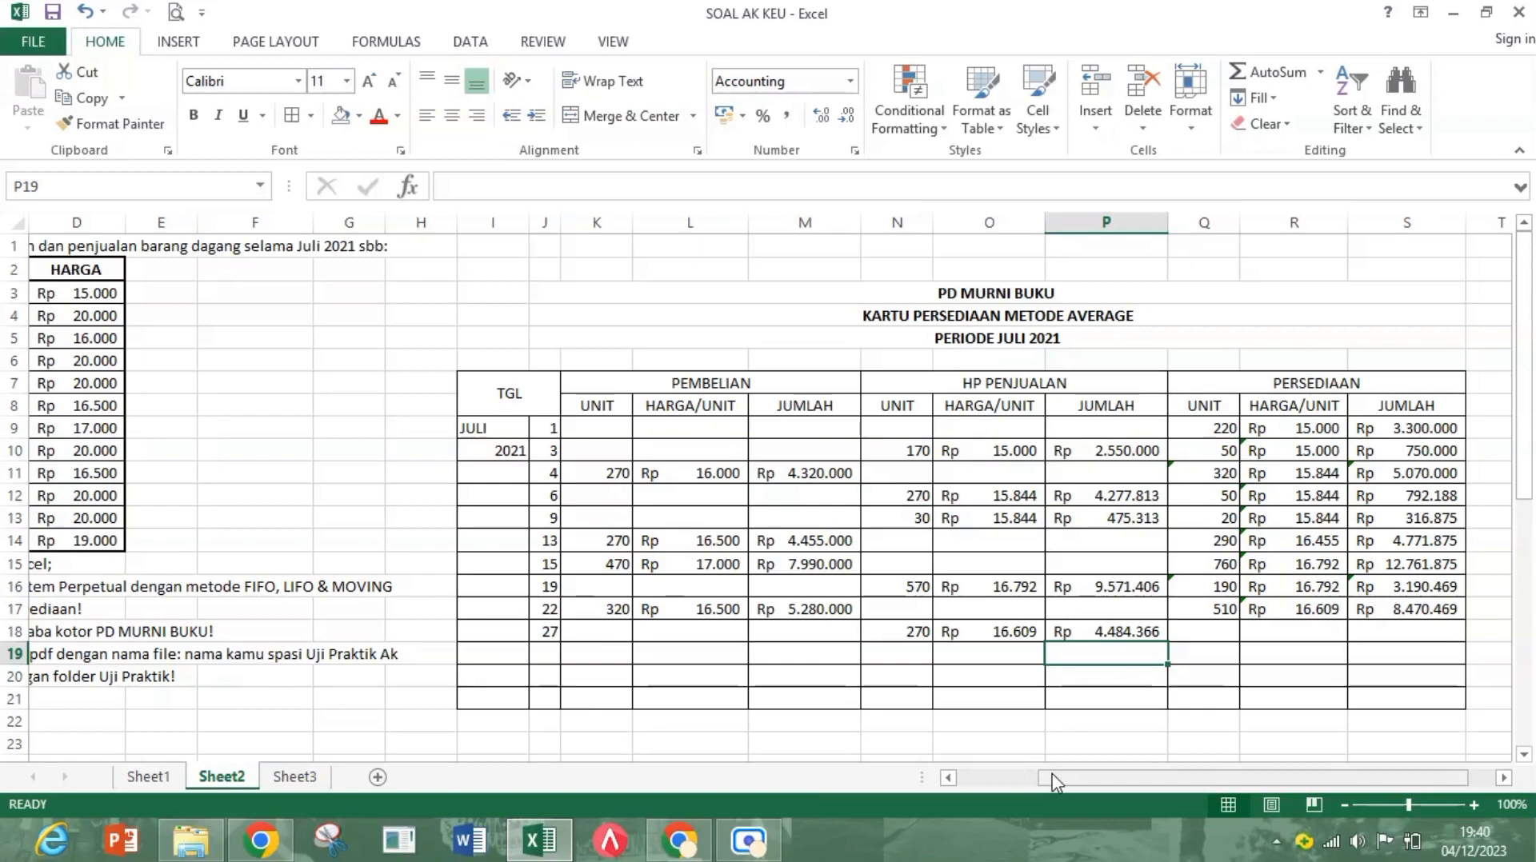
Step: Calculate the July 27 inventory units in Q18 by subtracting the sold units from the previous balance, =Q17-N18
key(Right)
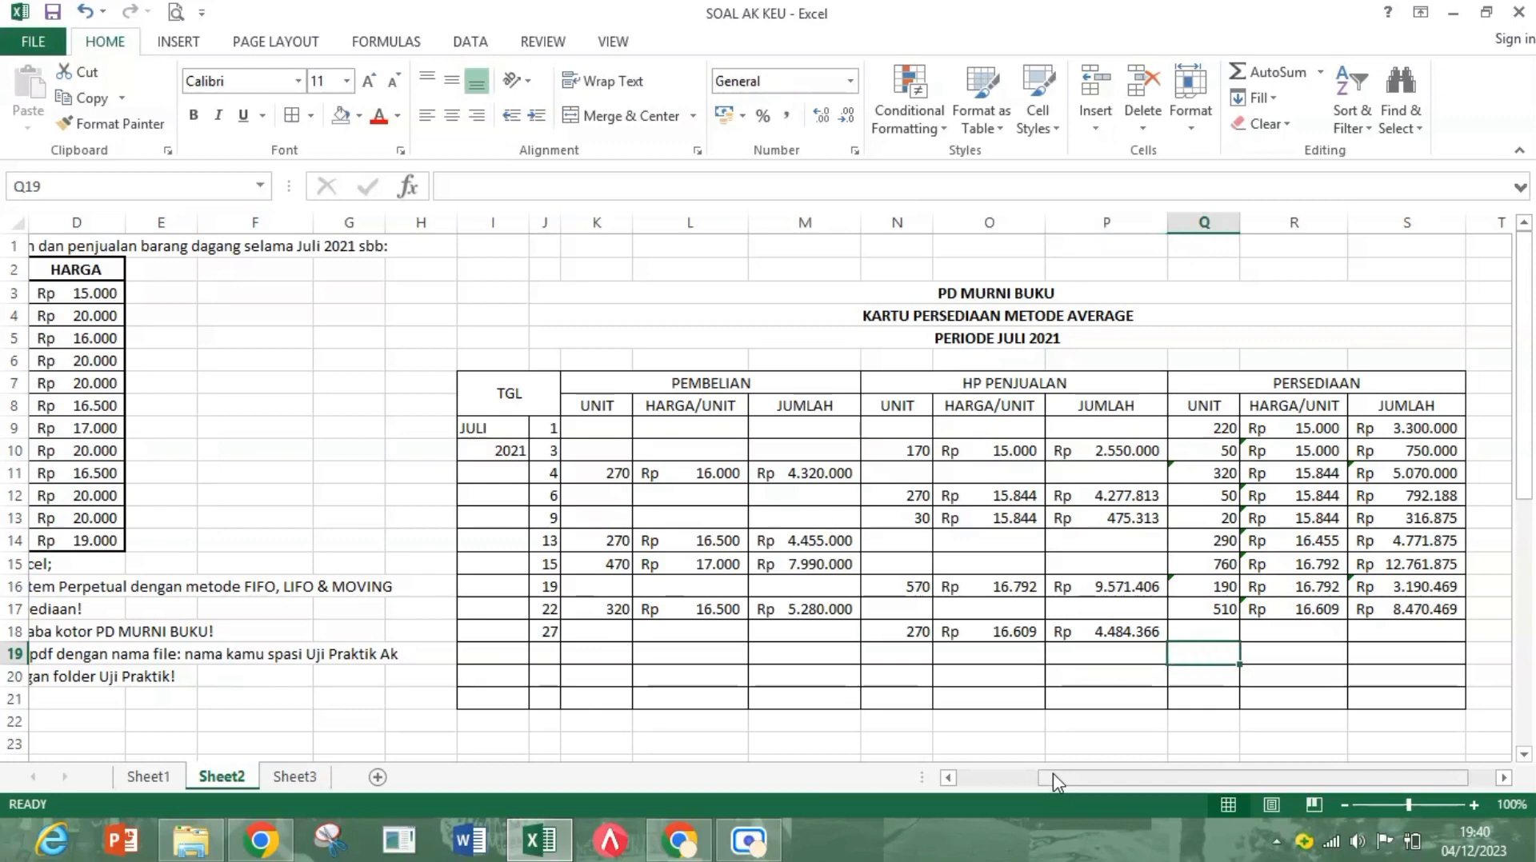
key(Up)
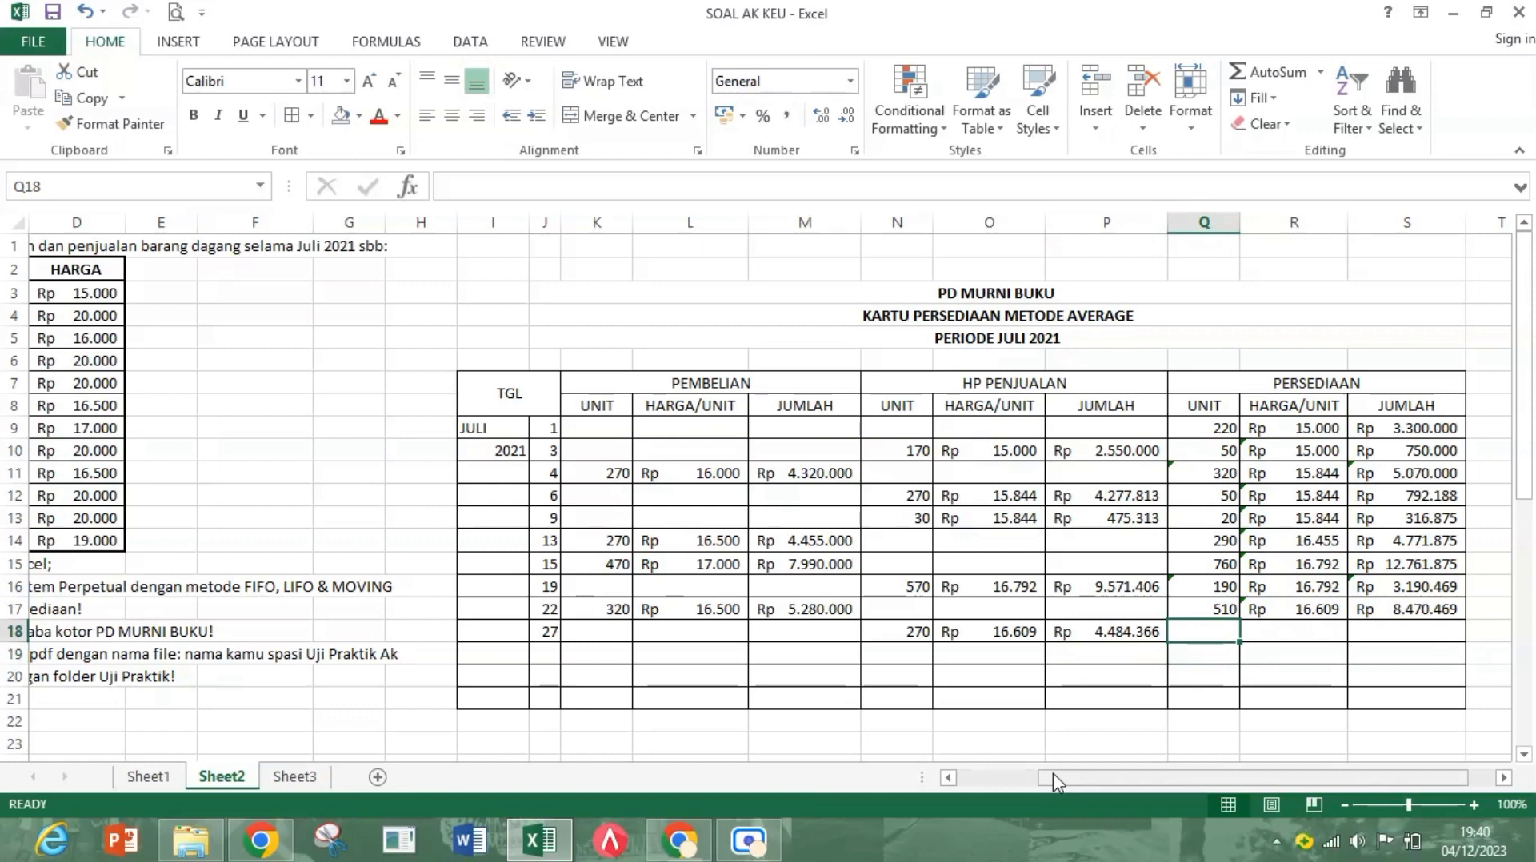
text(=)
click(1218, 604)
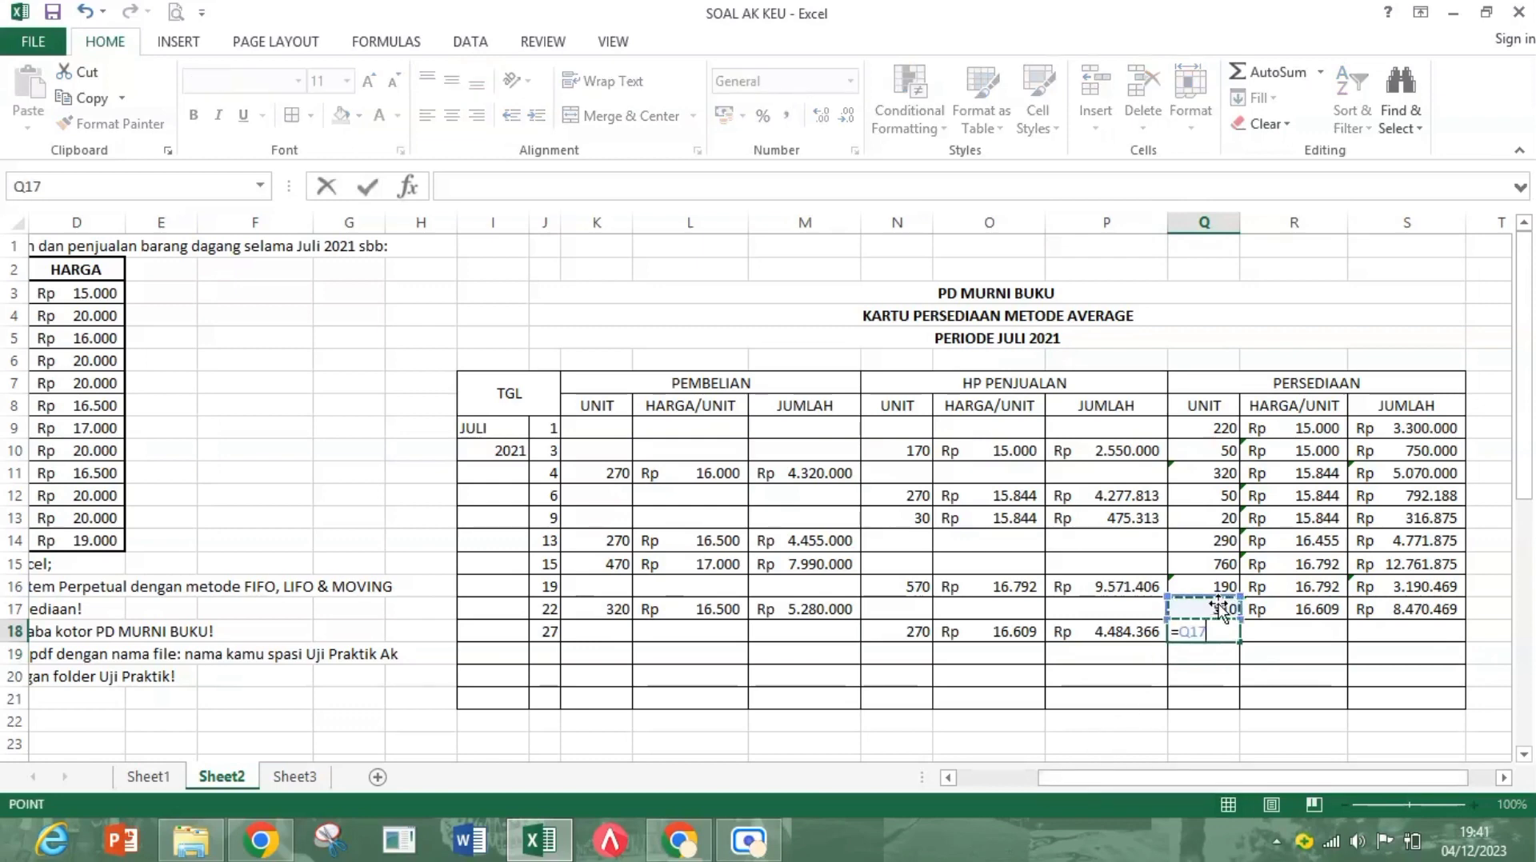
text(-)
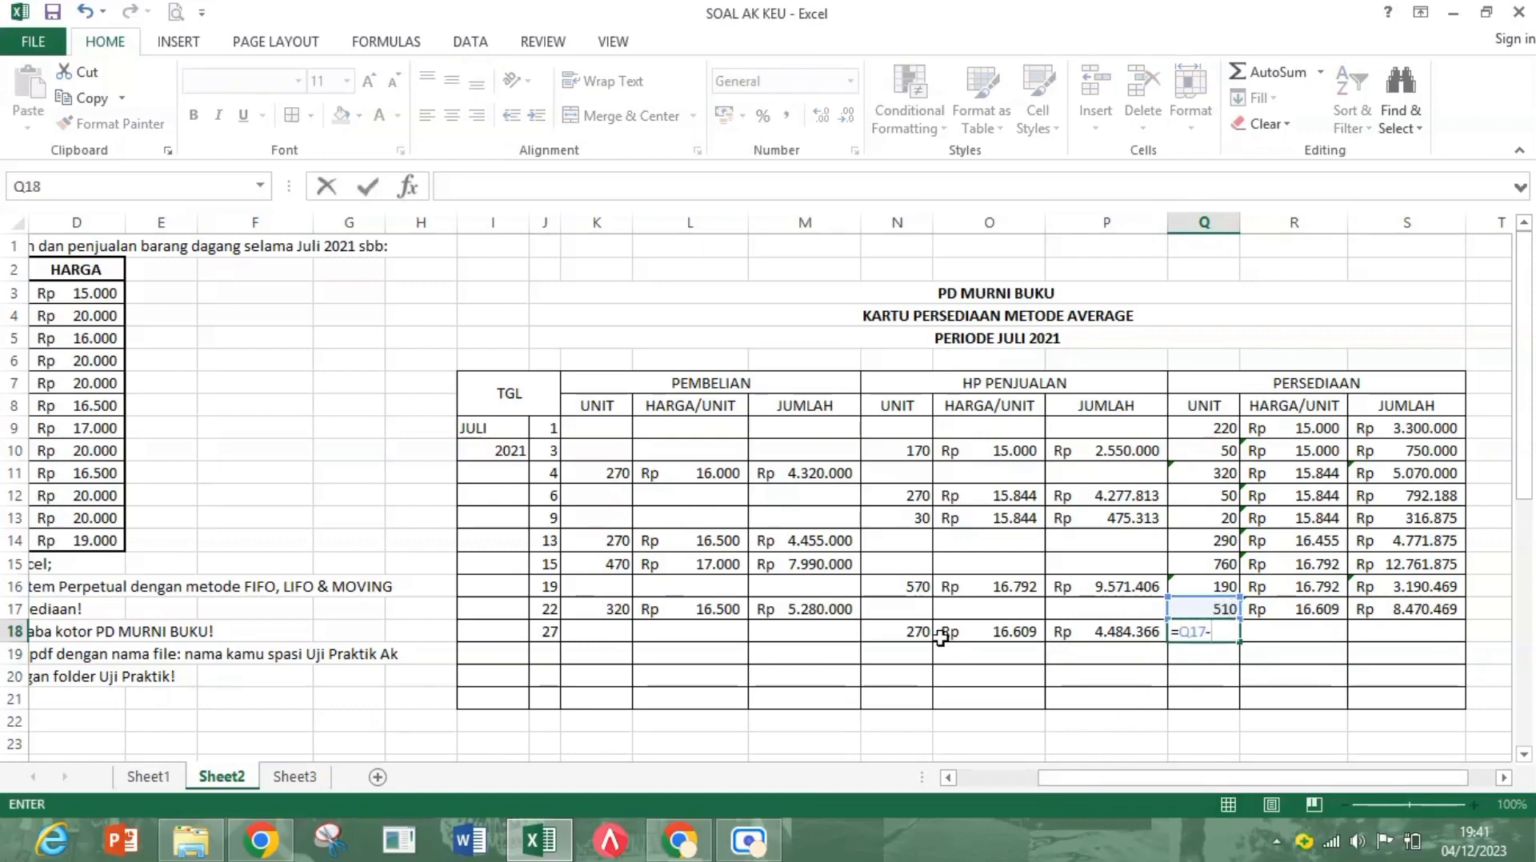
click(914, 631)
key(Return)
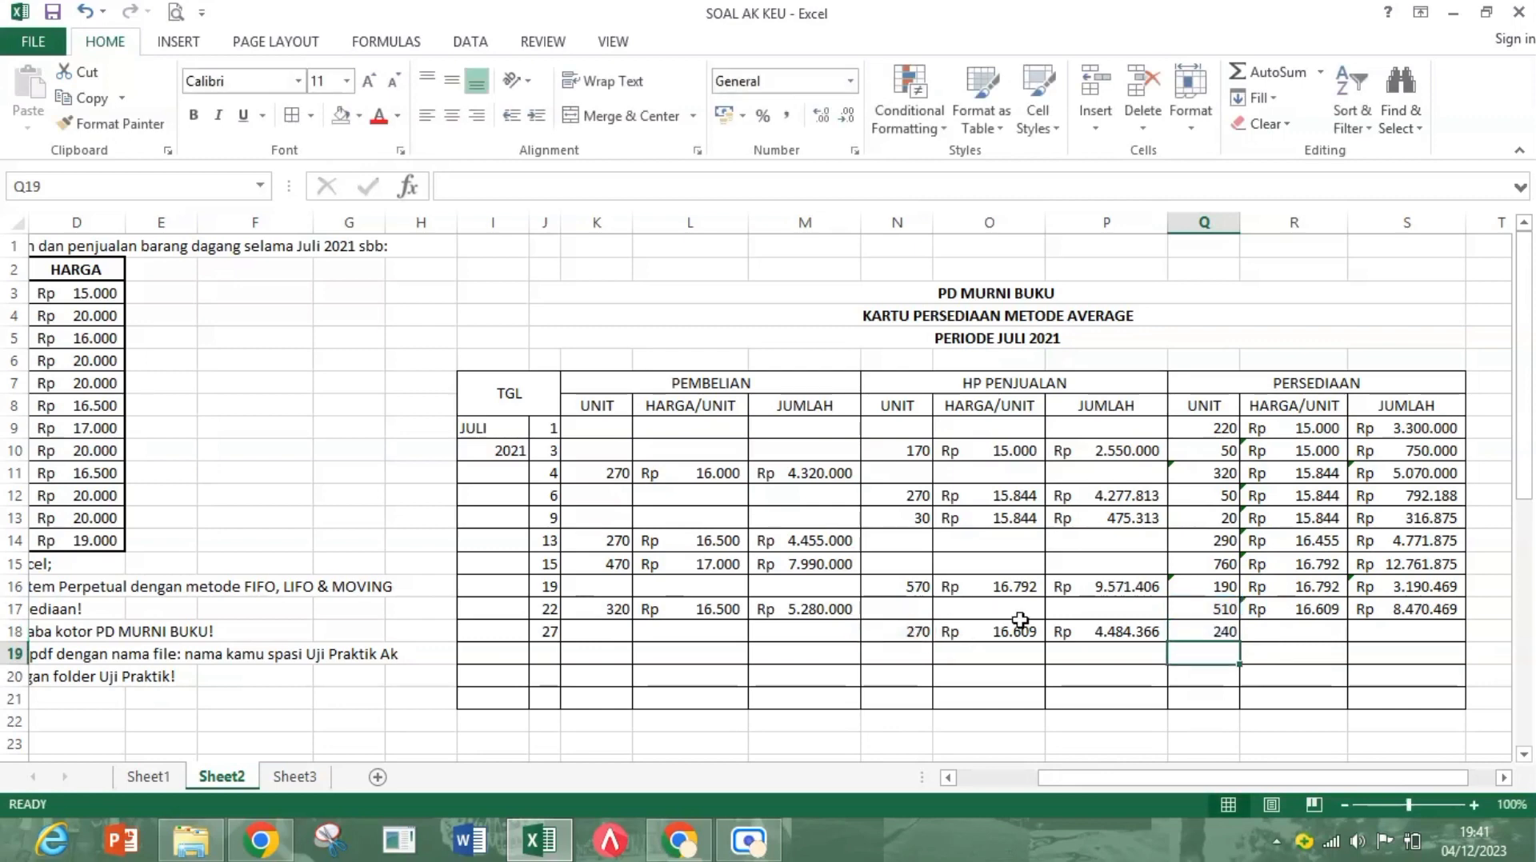
Step: Calculate the July 27 inventory amount in S18 by subtracting the cost of goods sold from the previous balance, =S17-P18
click(1408, 629)
text(=)
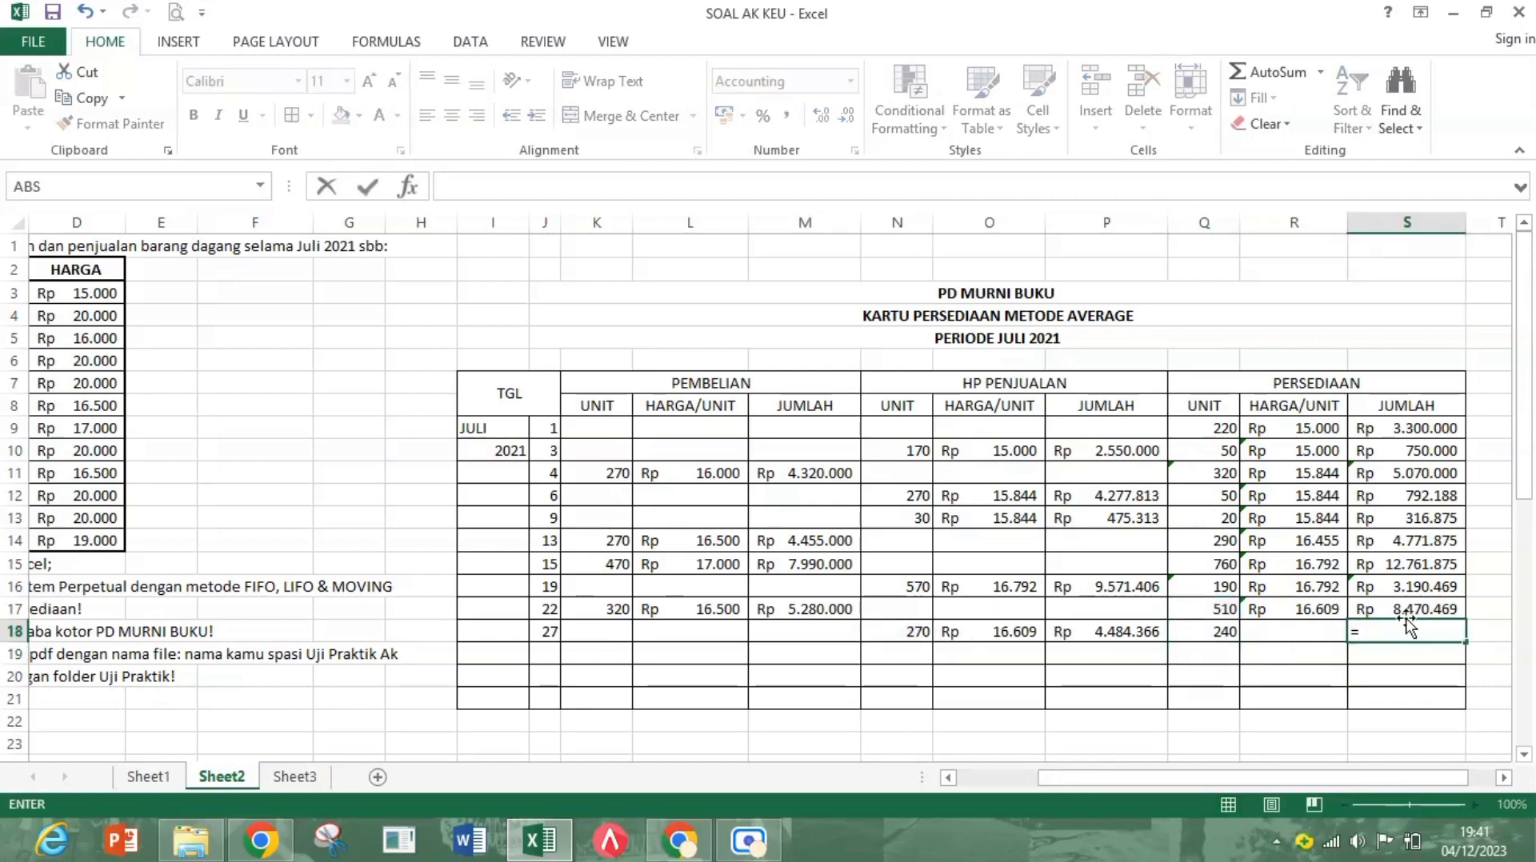
click(1408, 610)
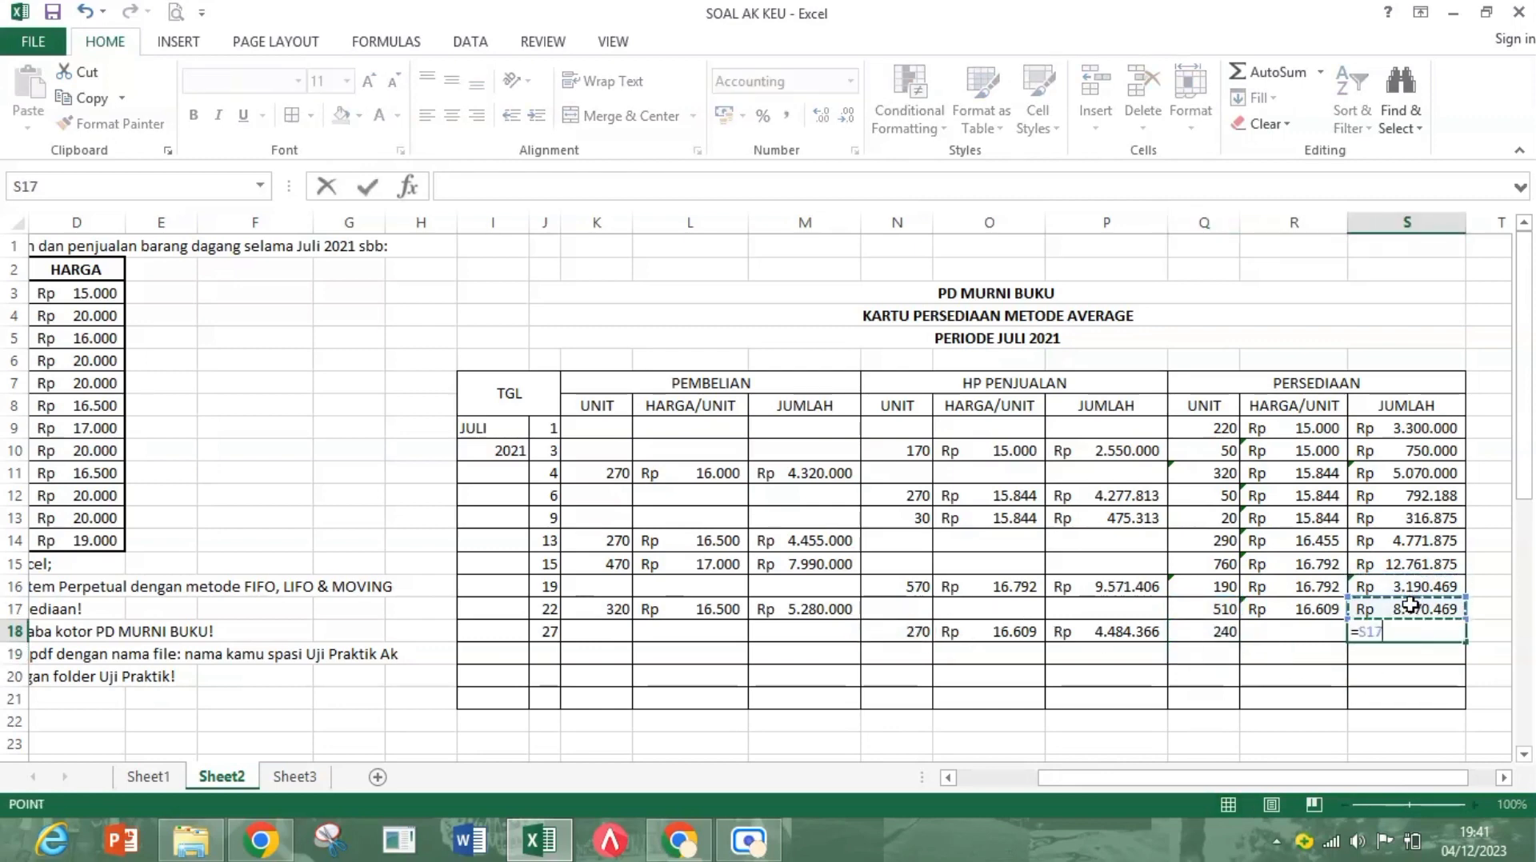
text(-)
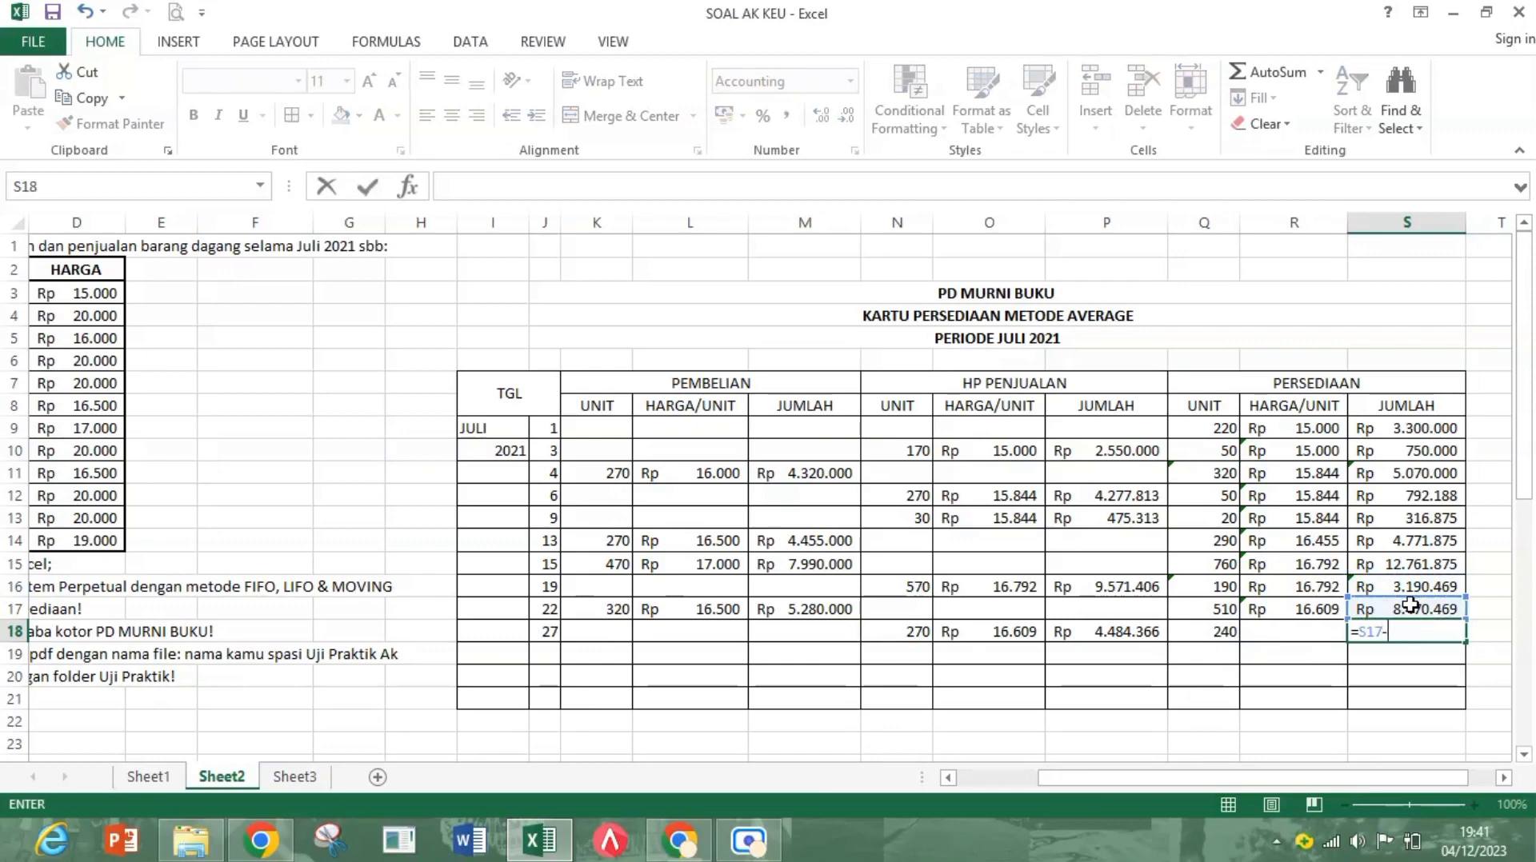
click(1099, 634)
key(Return)
Step: Calculate the July 27 average inventory price in R18 by dividing the inventory amount by the units, =S18/Q18
click(1284, 631)
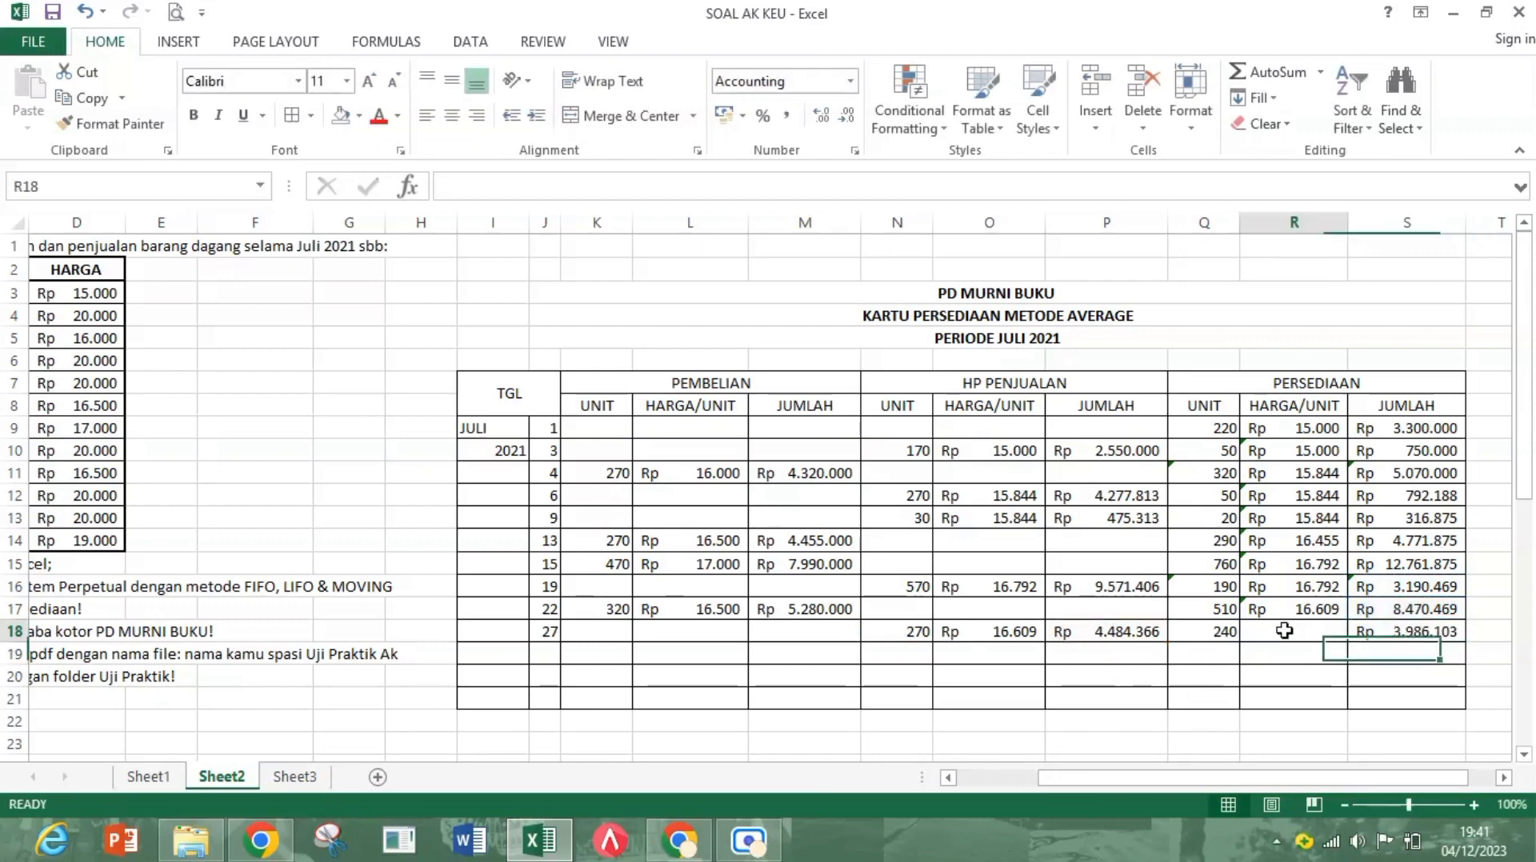
text(=)
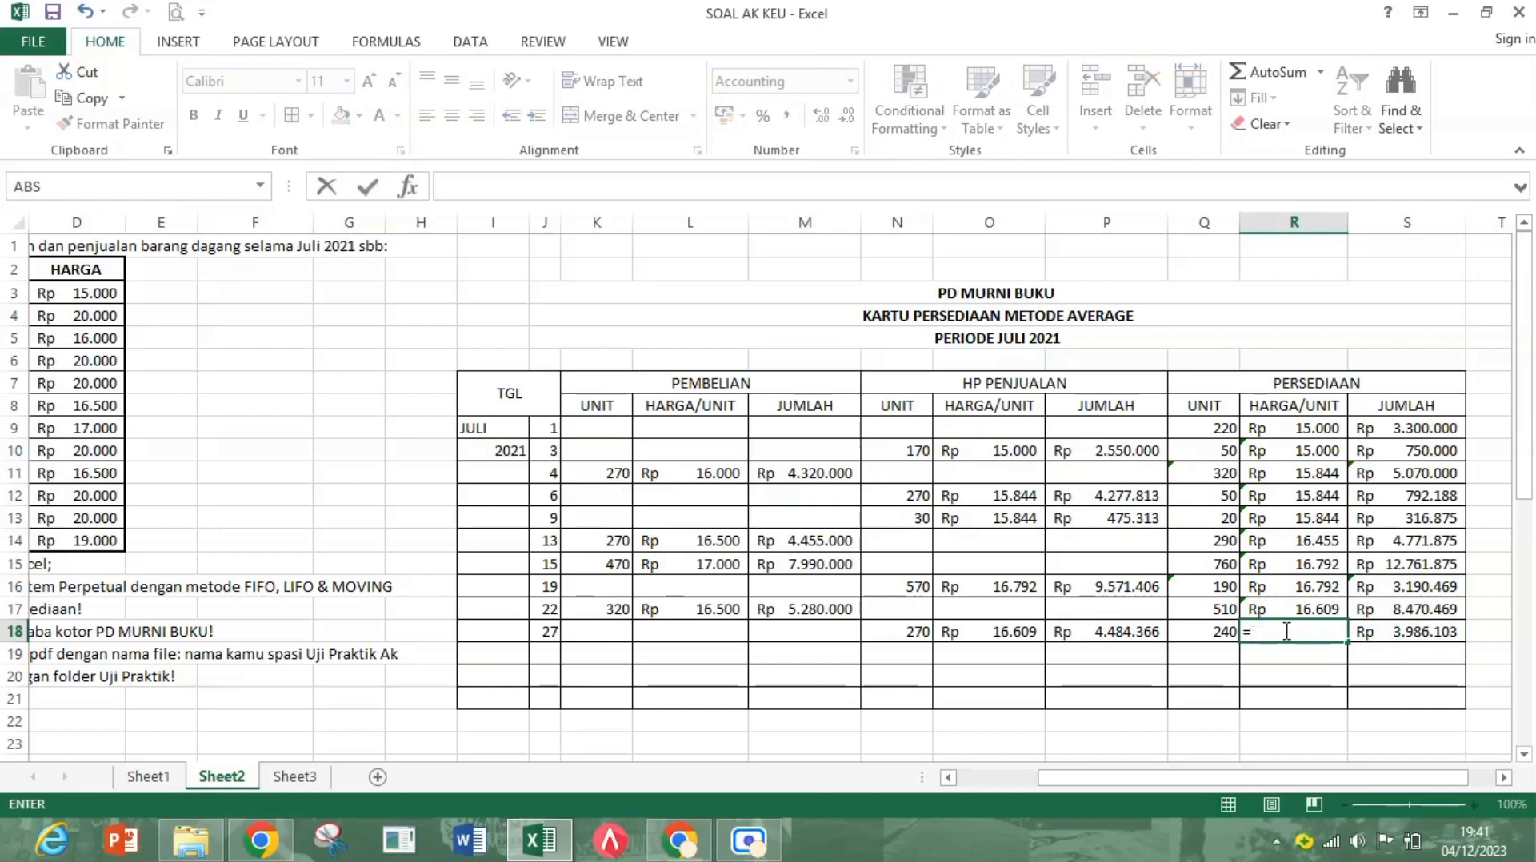
key(Right)
text(/)
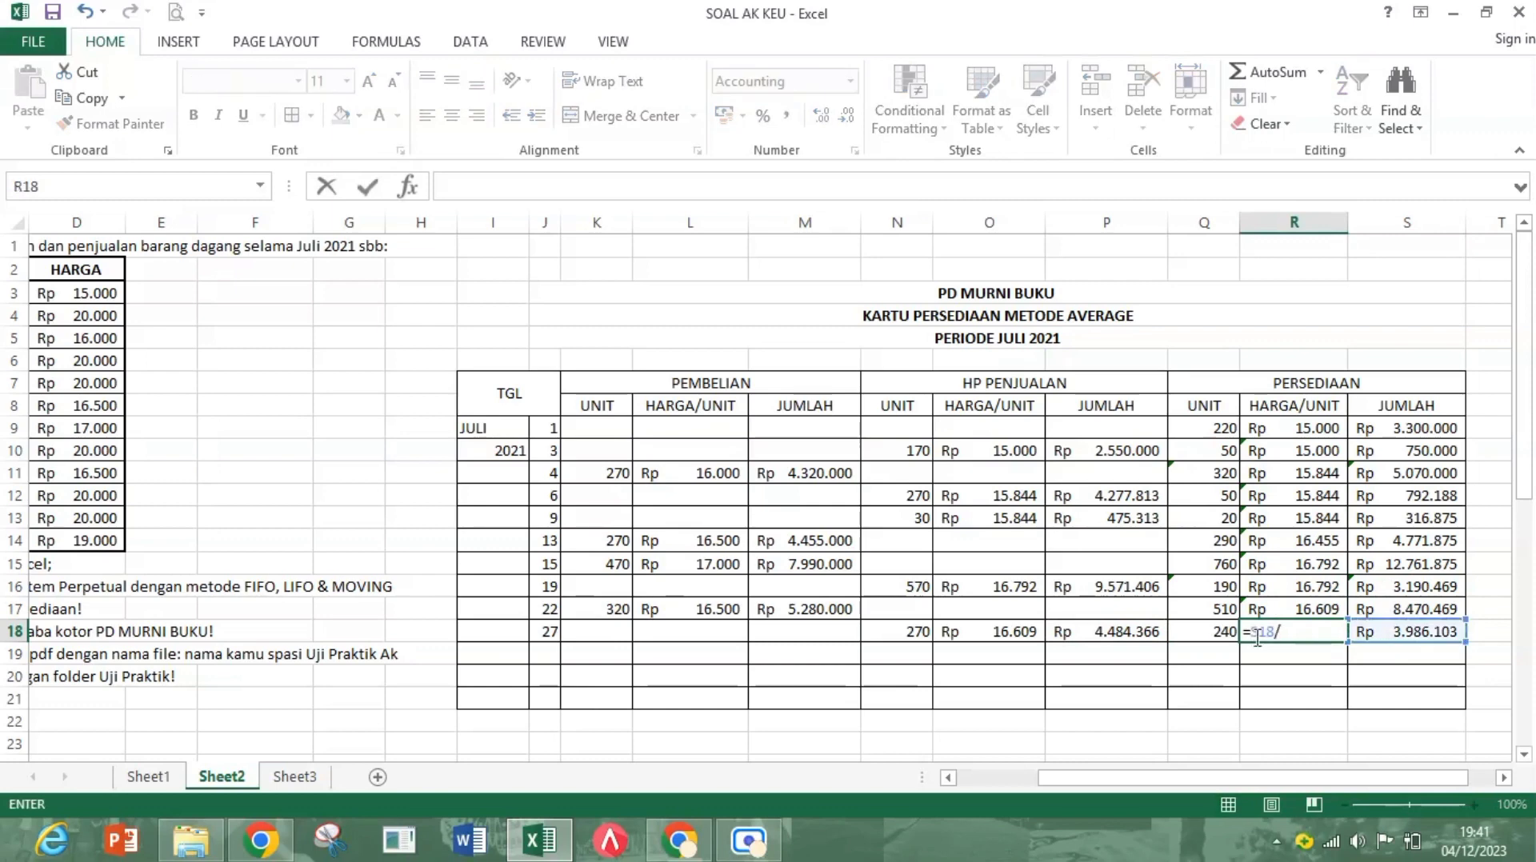
click(1225, 636)
key(Return)
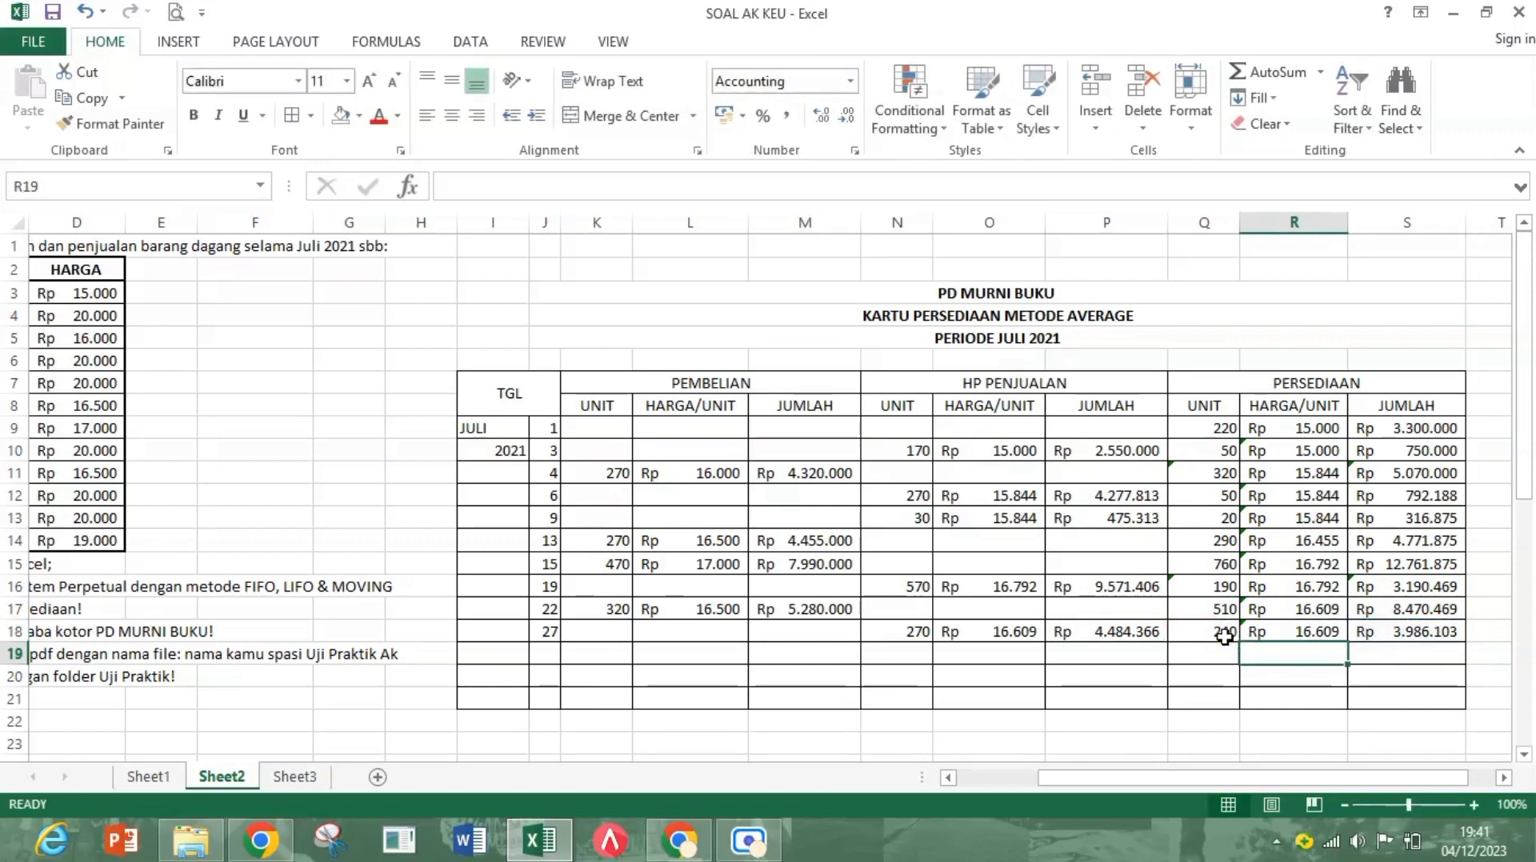
Step: Record the next sale in row 19 of the stock card with date 29 and 170 units under HP Penjualan
drag(1168, 778, 992, 800)
click(810, 658)
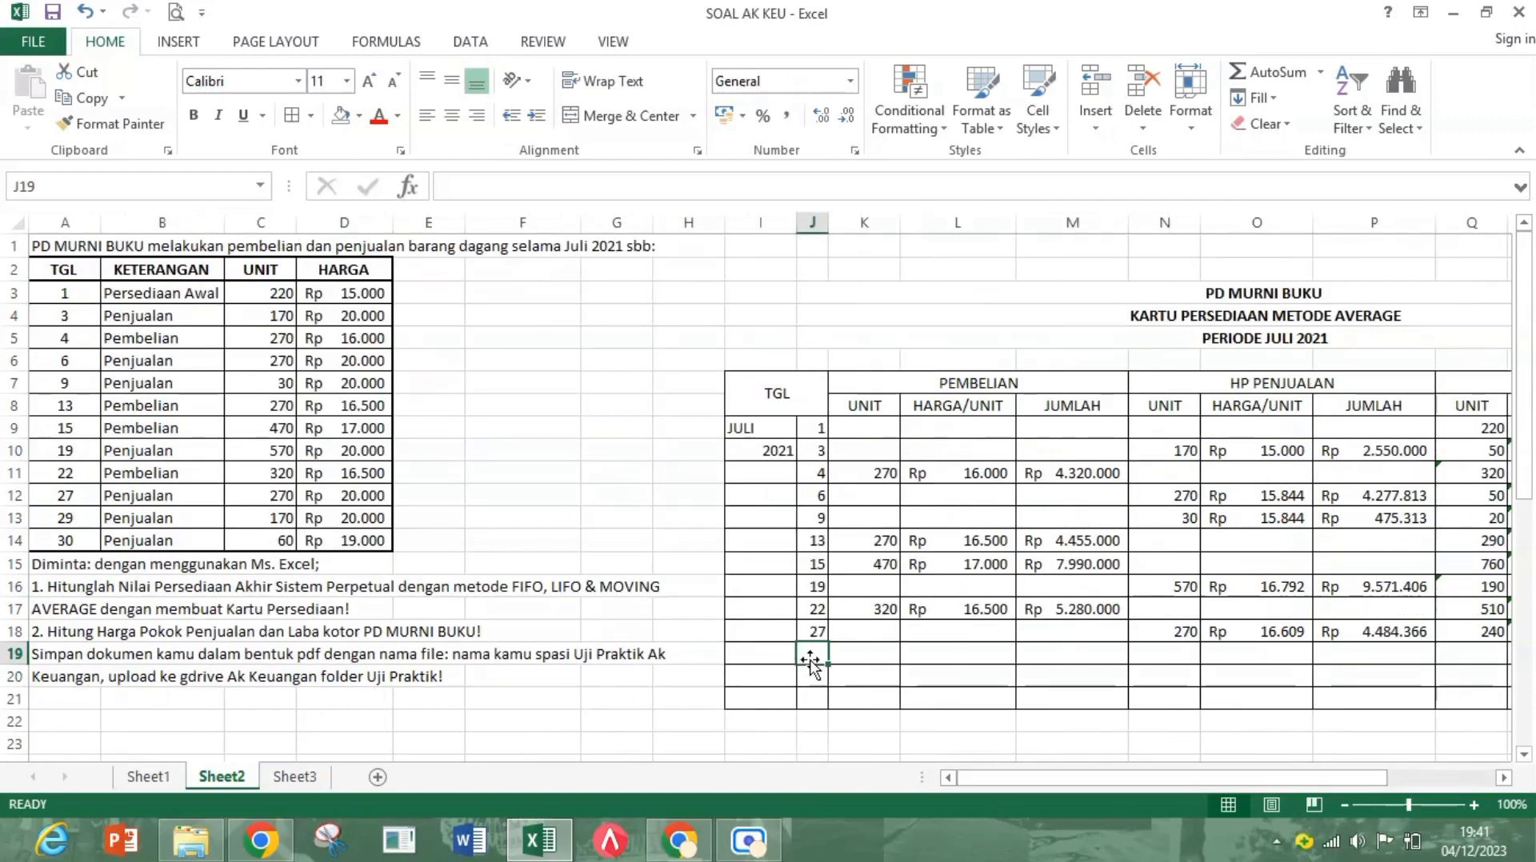
text(2)
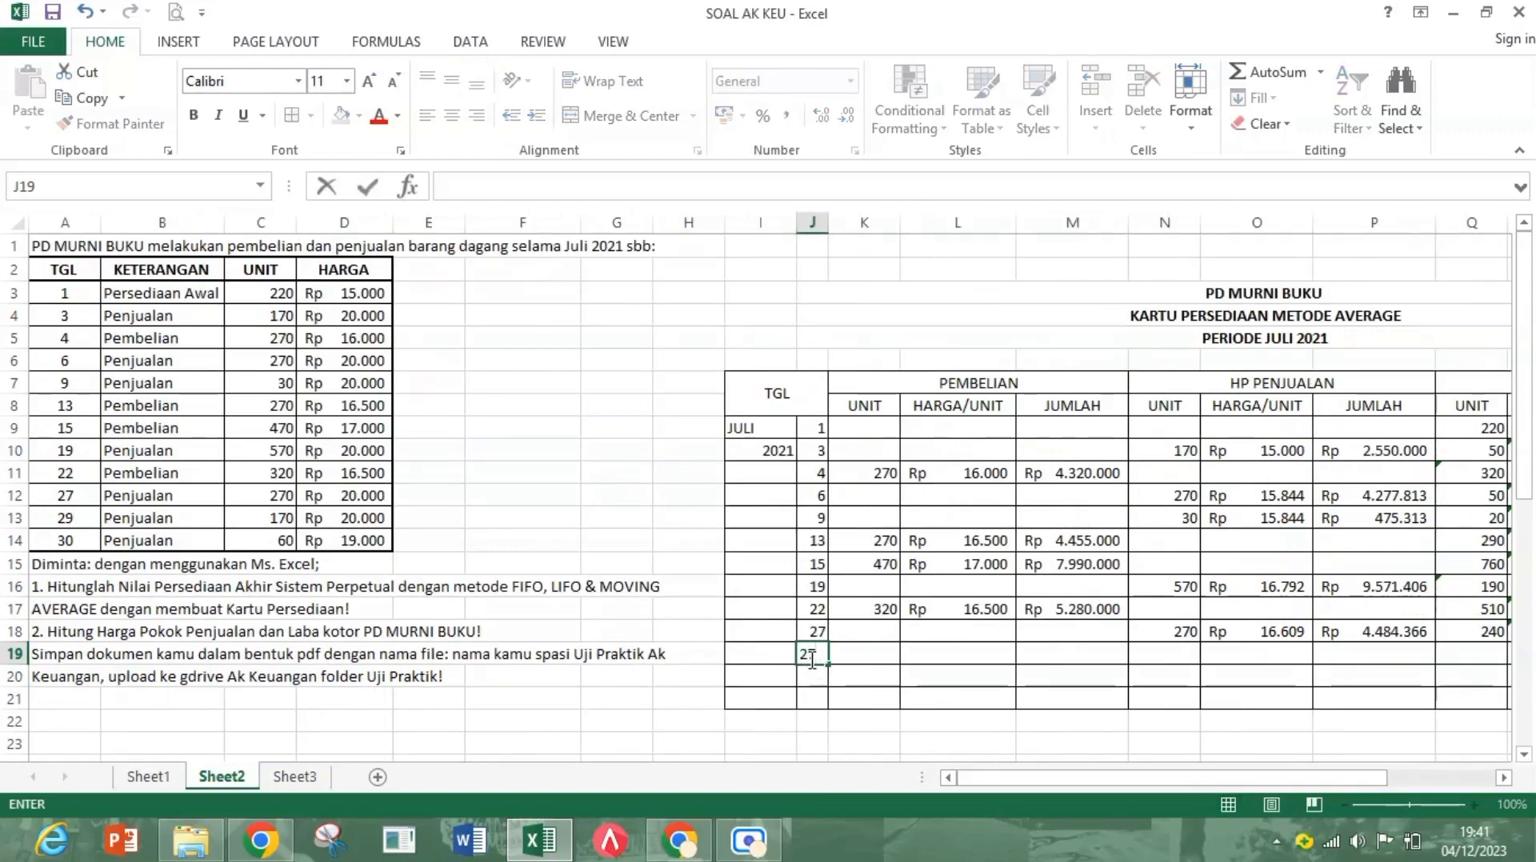
text(9)
key(Tab)
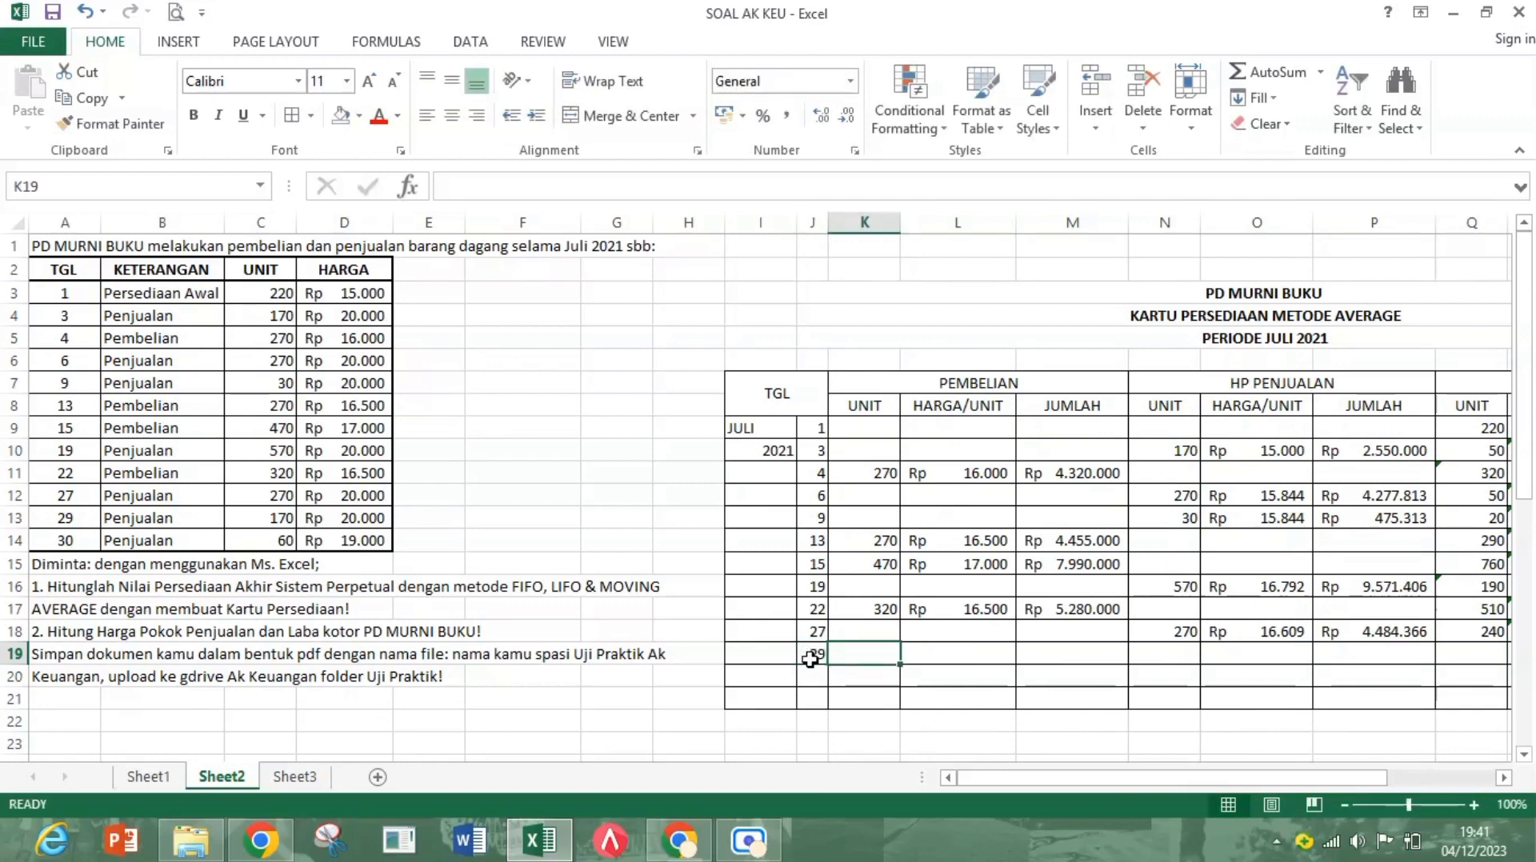
key(Tab)
key(Tab)
key(Tab)
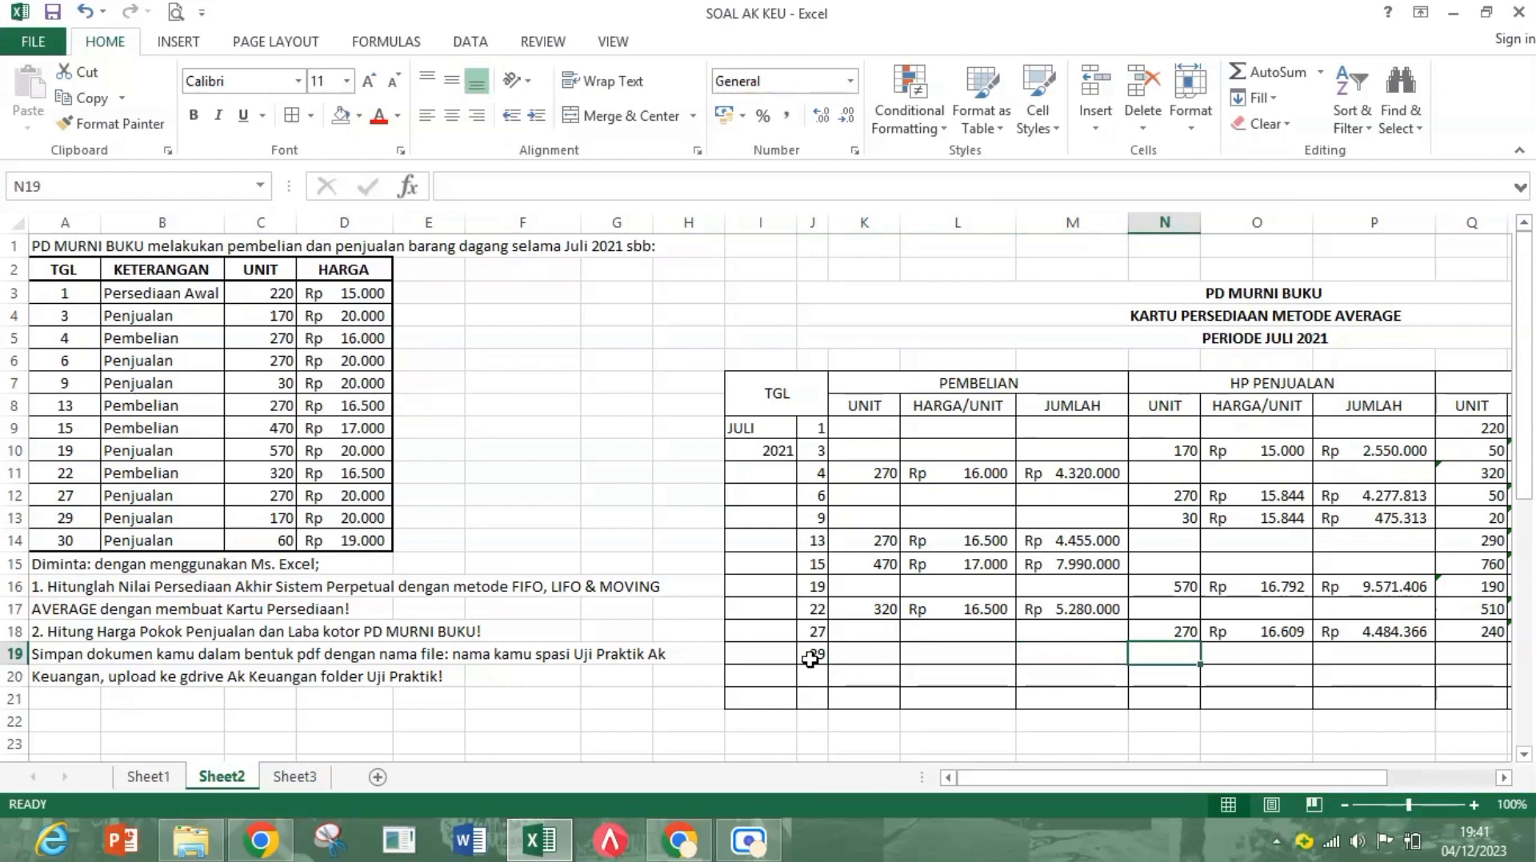
key(Tab)
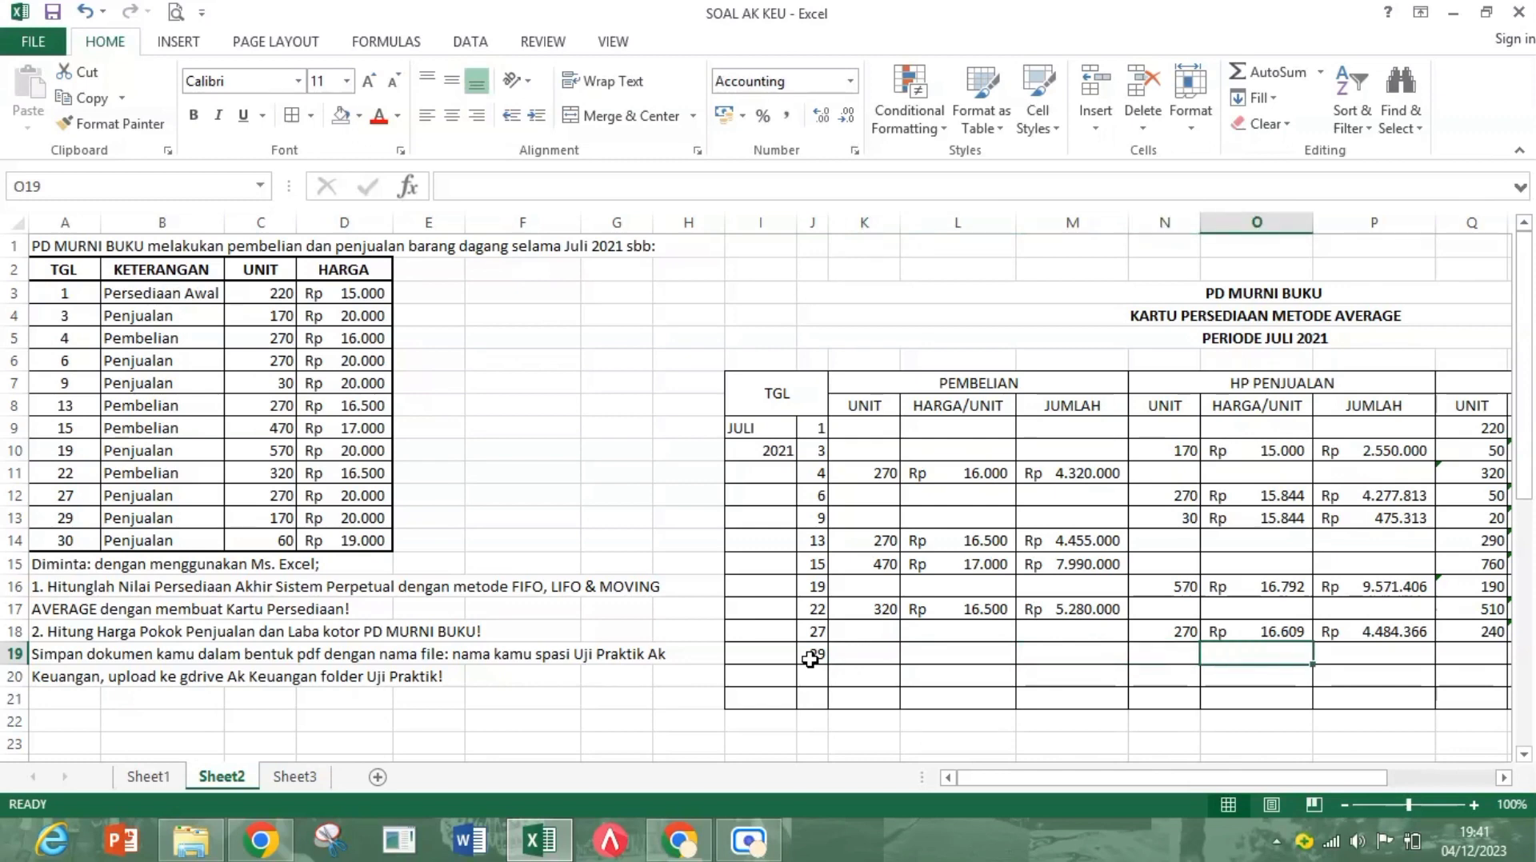
key(shift+Tab)
text(17)
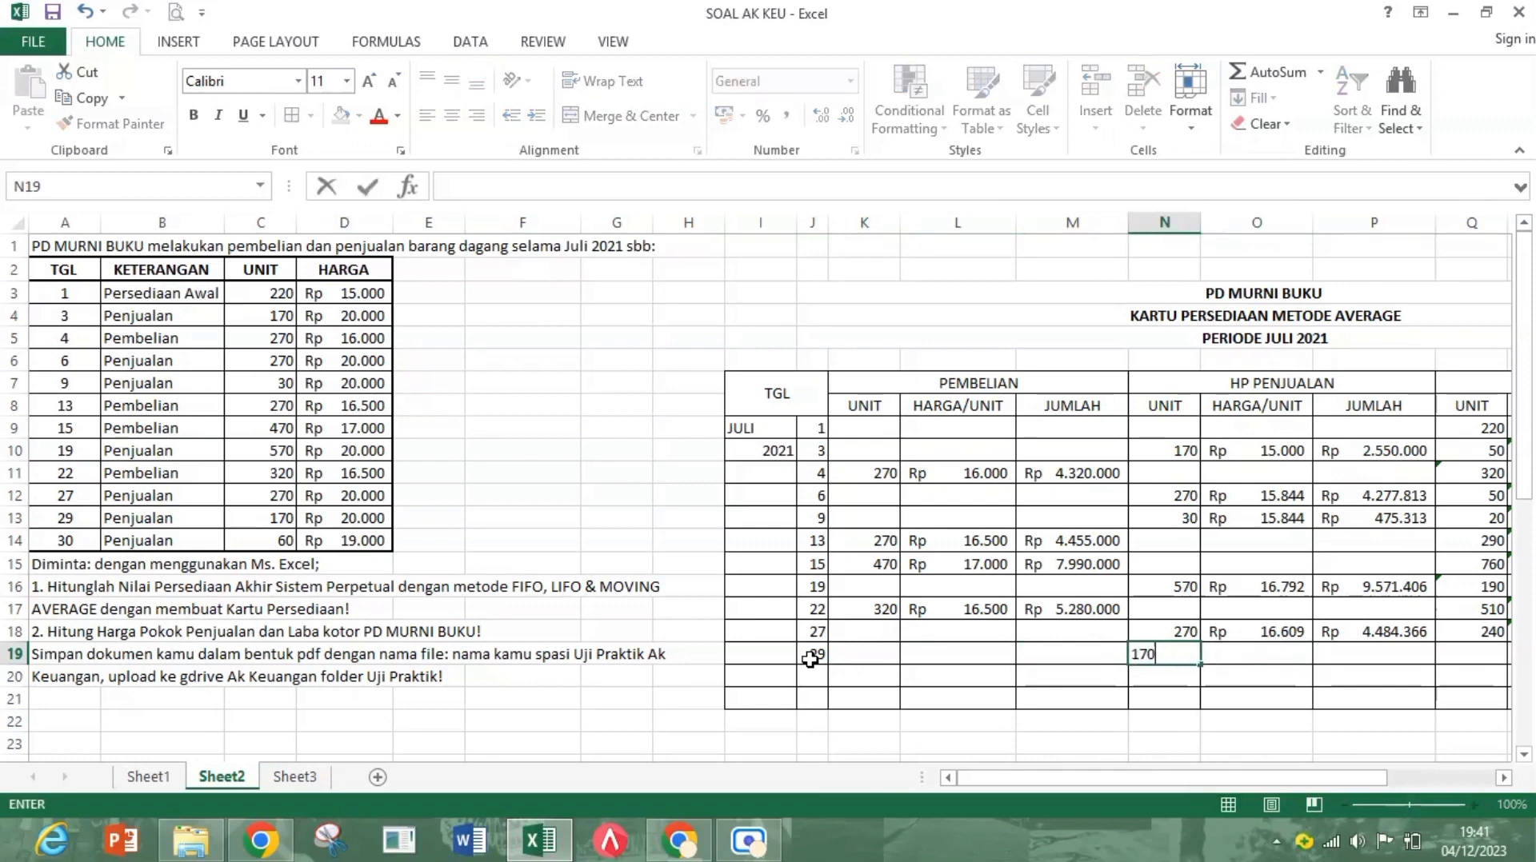
key(Tab)
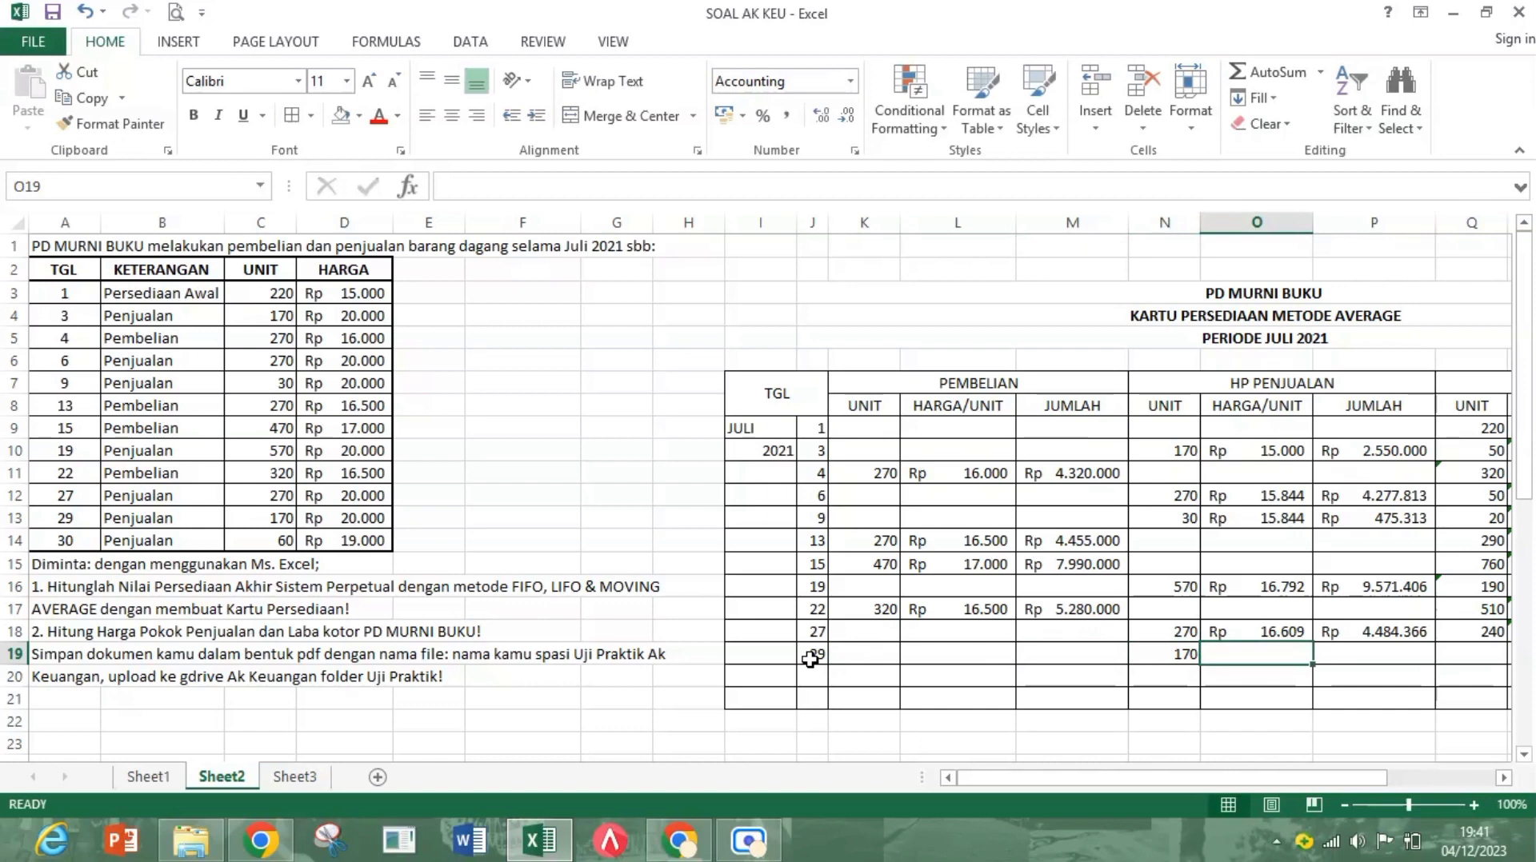
Step: Set the July 29 sale's unit cost in O19 to the previous sale's unit cost, =O18
text(=)
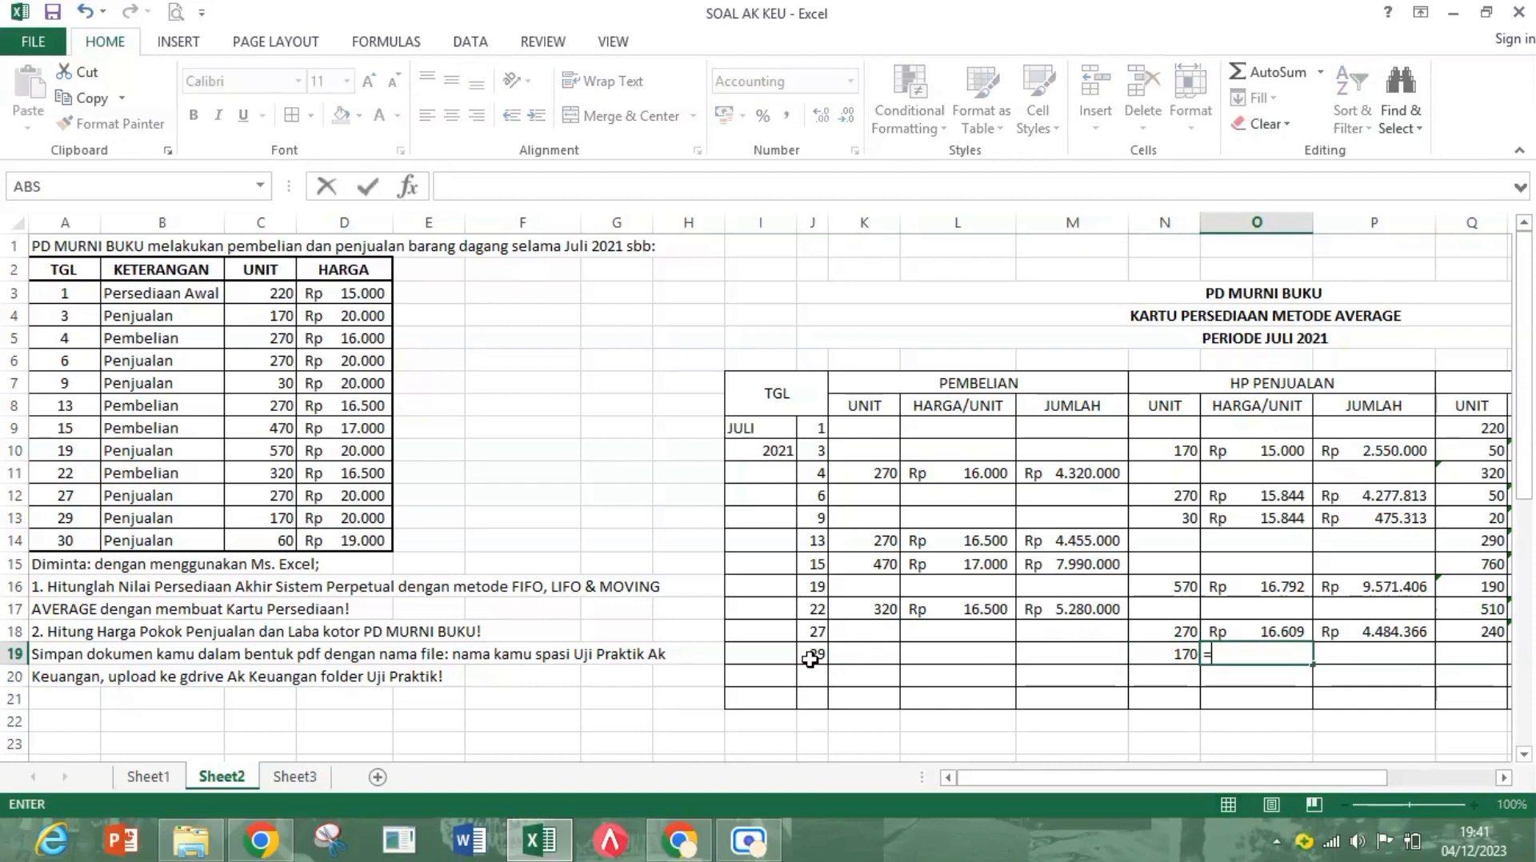
click(1293, 635)
key(Return)
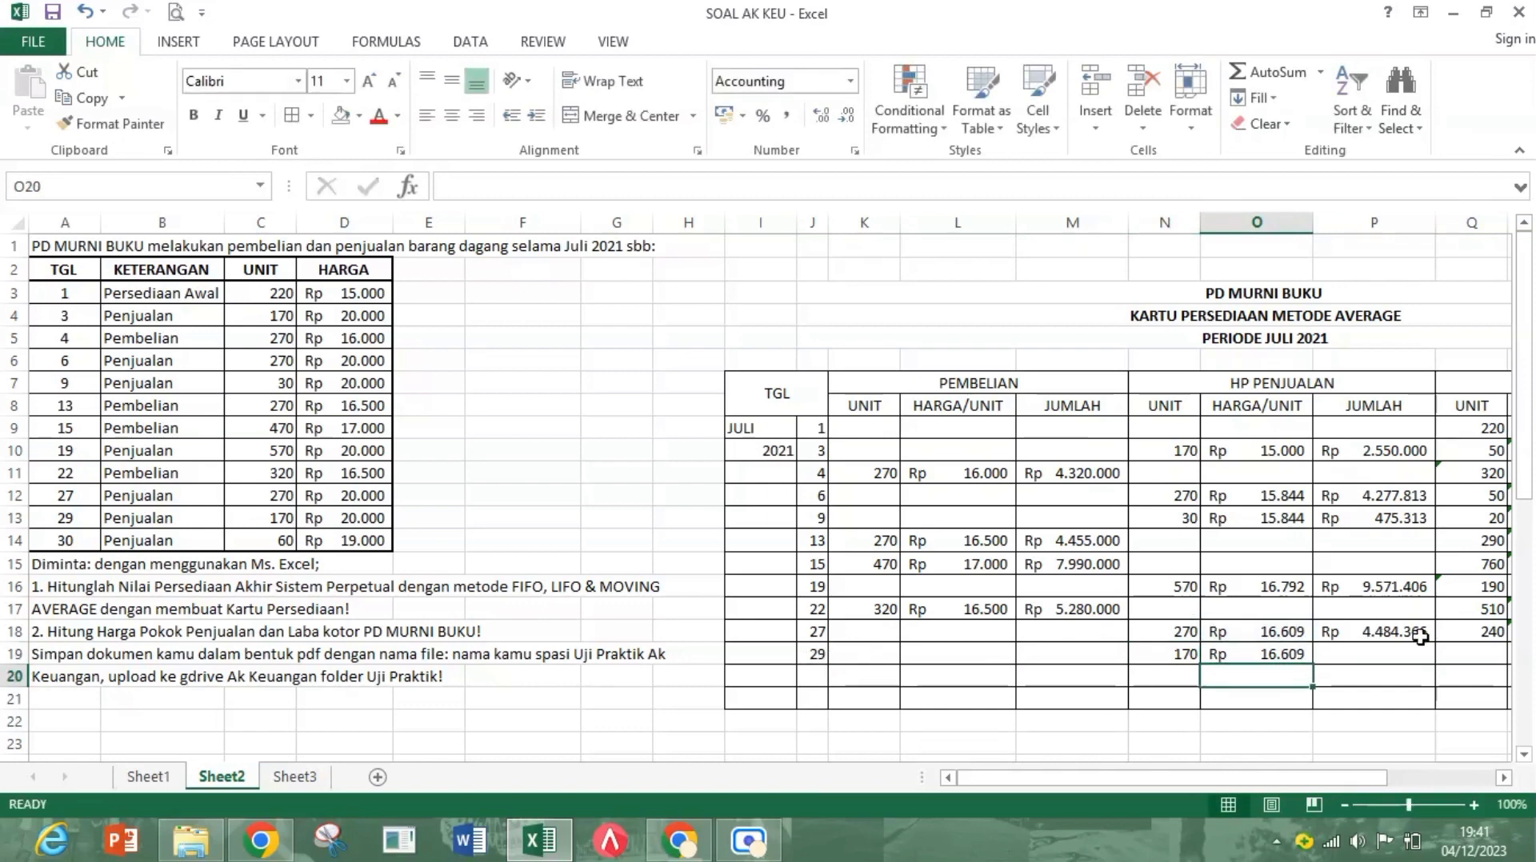
Step: Calculate the July 29 cost of goods sold in P19 by multiplying unit cost by units, =O19*N19
click(1393, 654)
text(=)
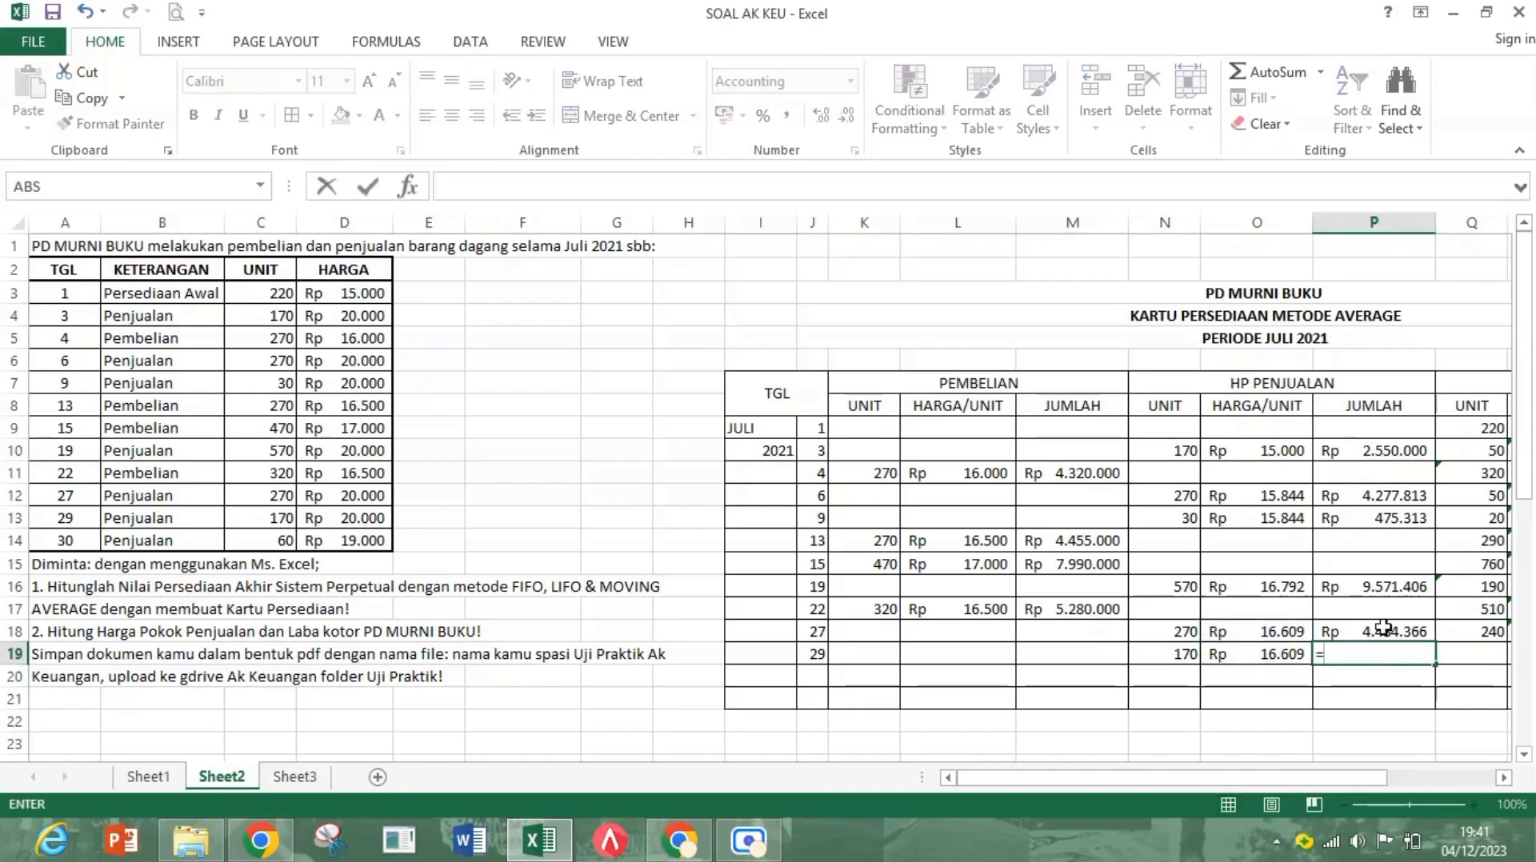
click(1251, 652)
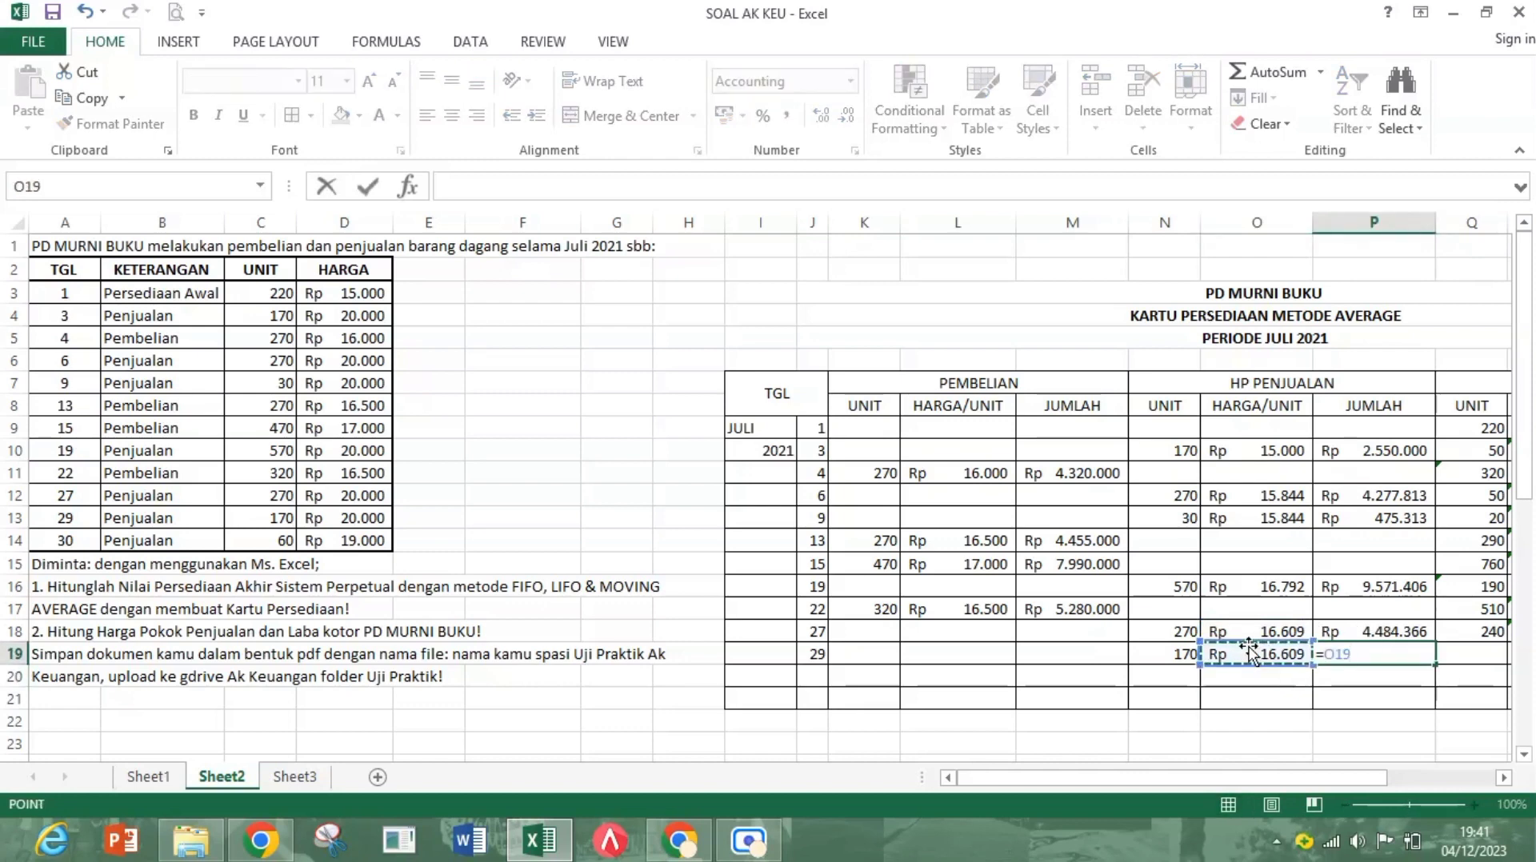
text(*)
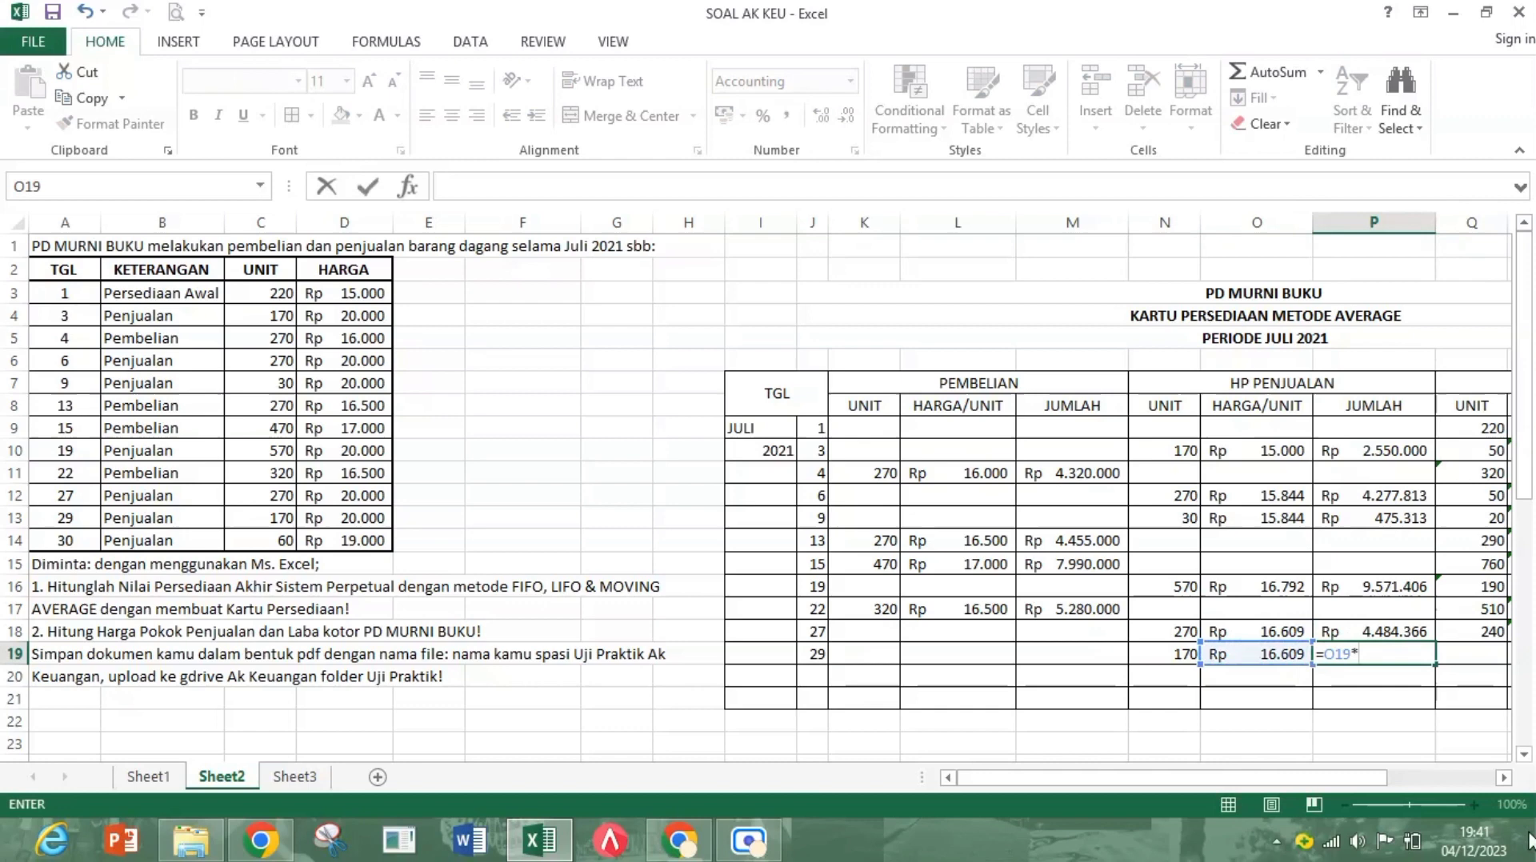
click(1147, 654)
key(Return)
Step: Calculate the July 29 inventory units in Q19 by subtracting the sold units from the previous balance, =Q18-N19
drag(1304, 778, 1384, 782)
click(1208, 657)
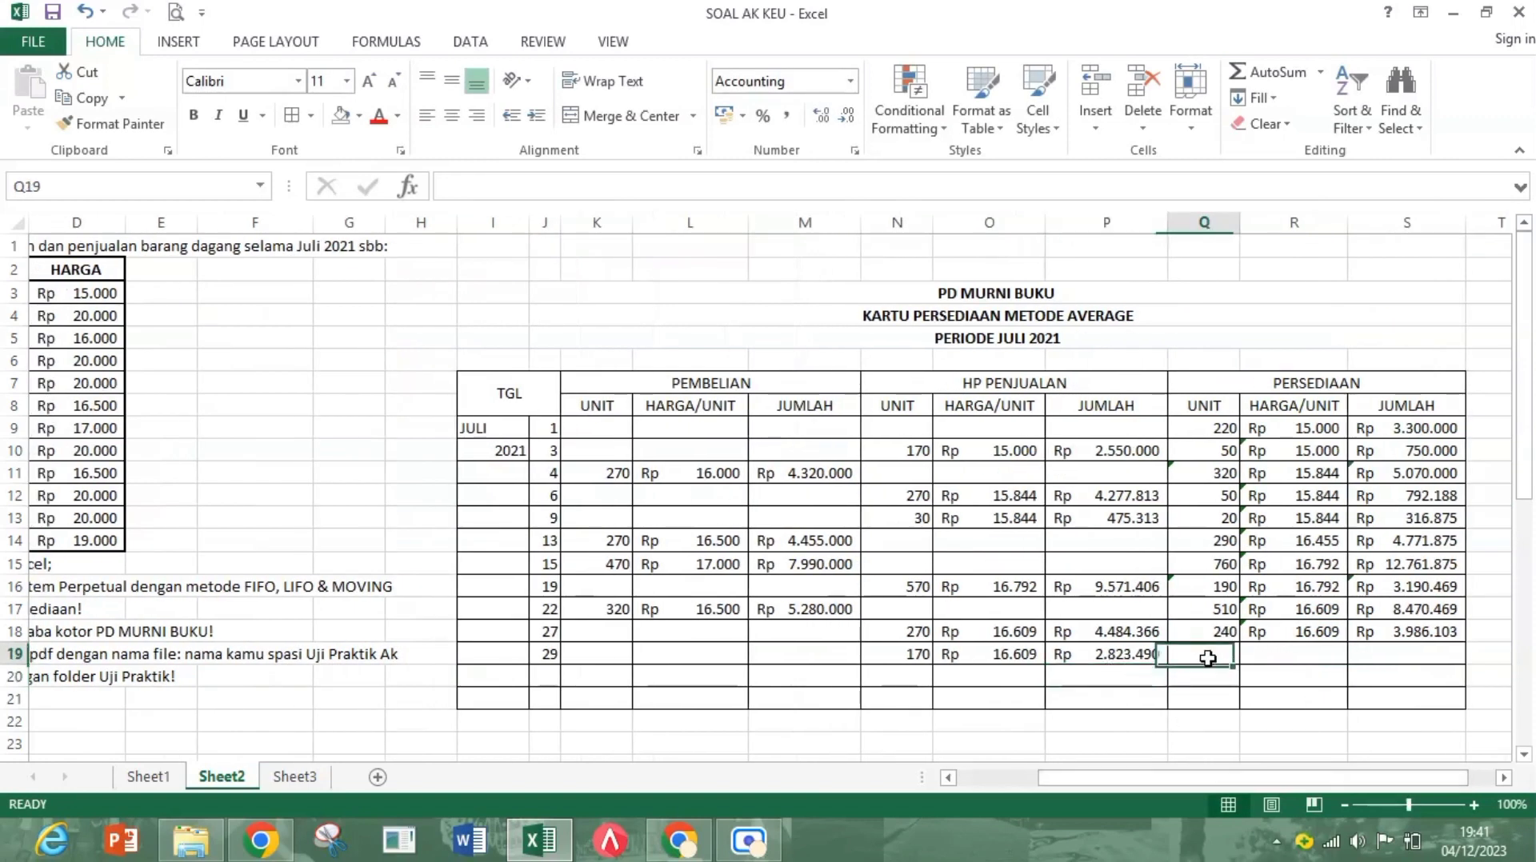
text(=)
click(1224, 632)
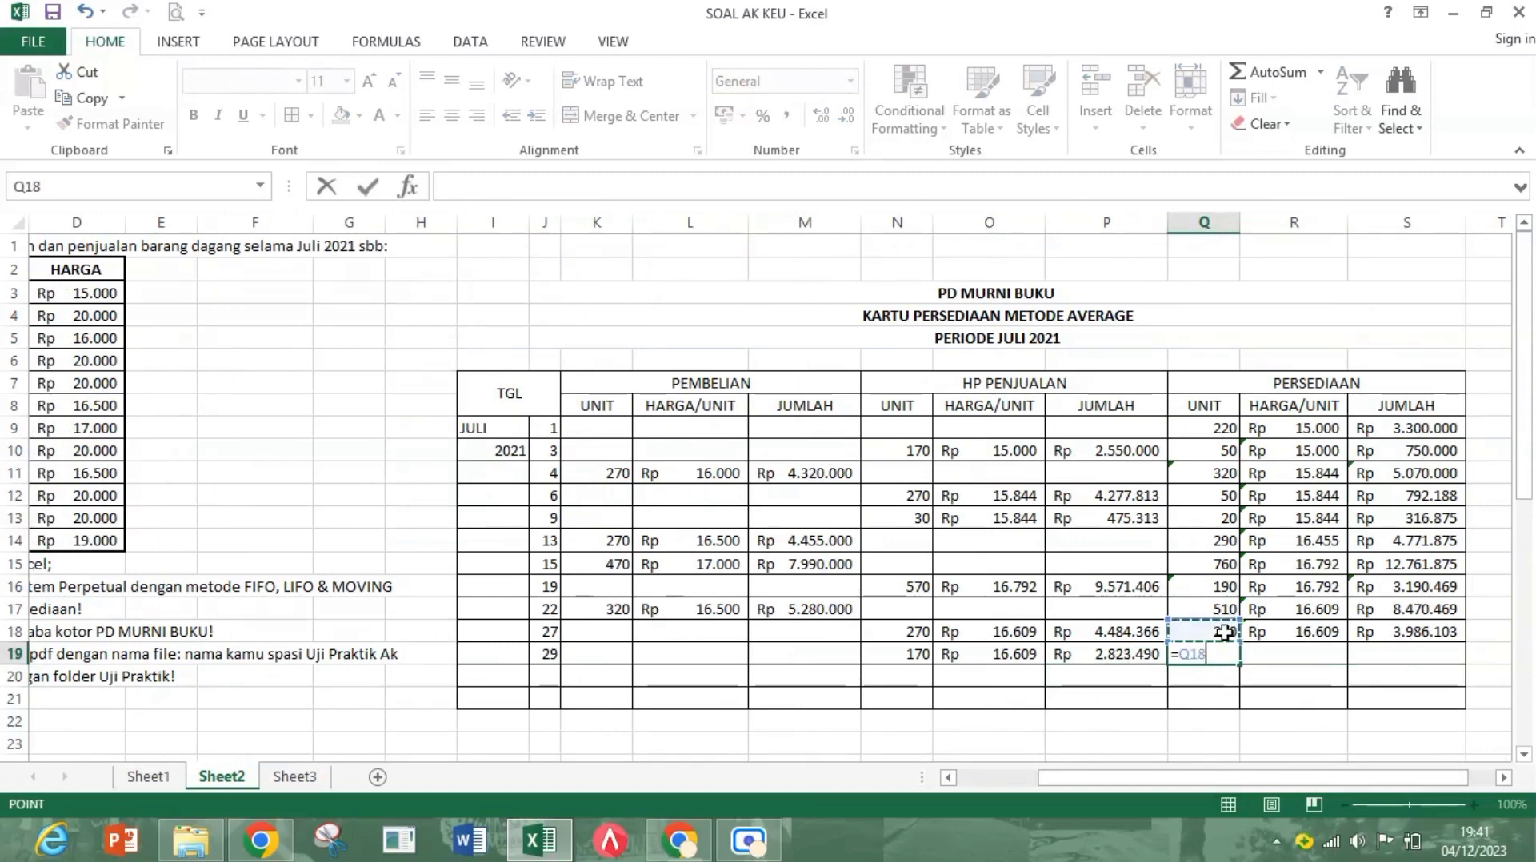
text(-)
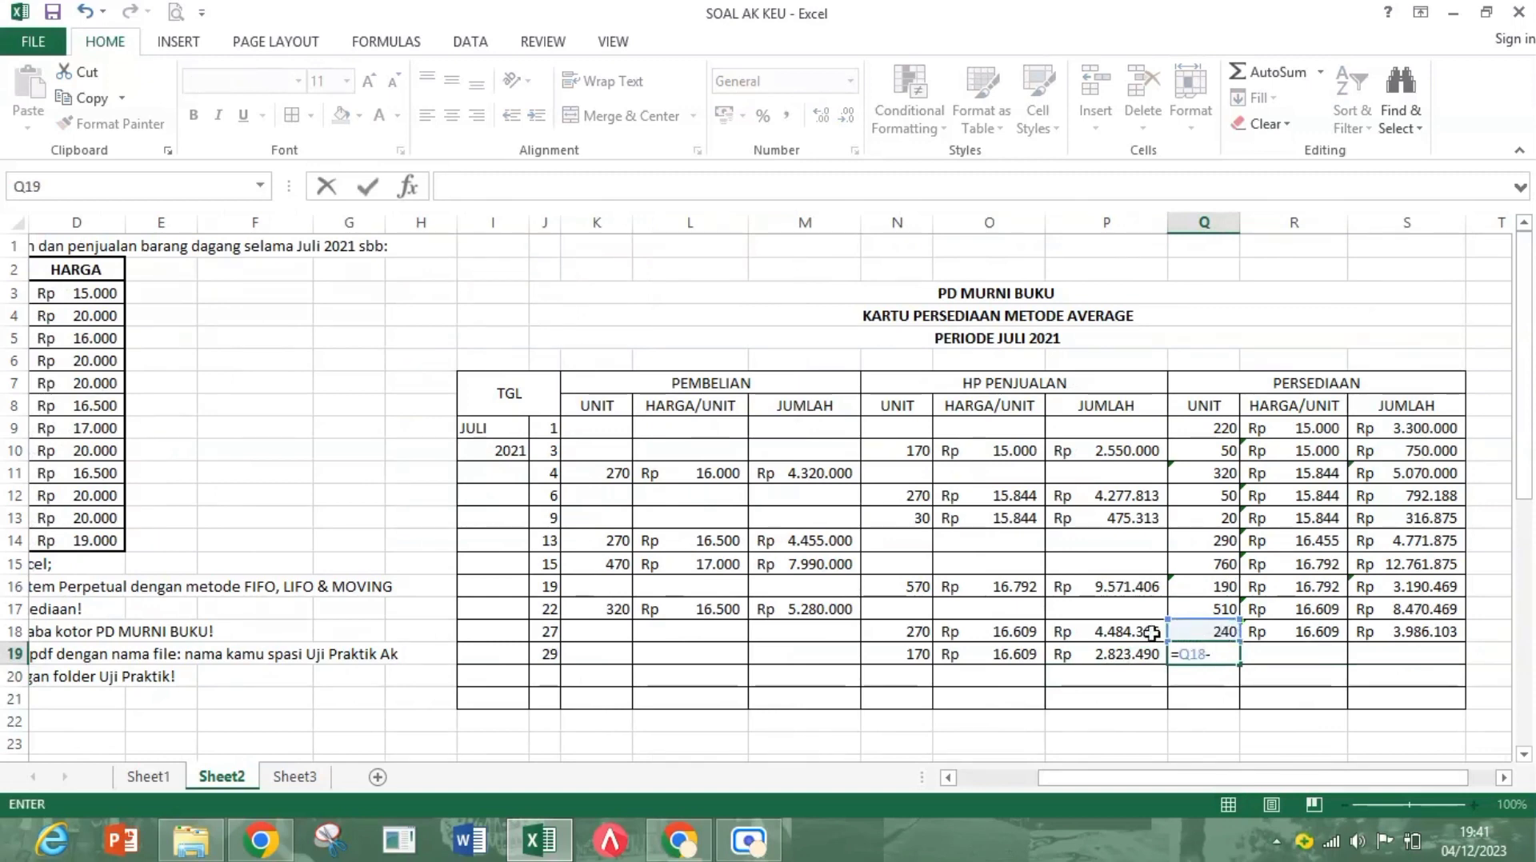
click(896, 659)
key(Return)
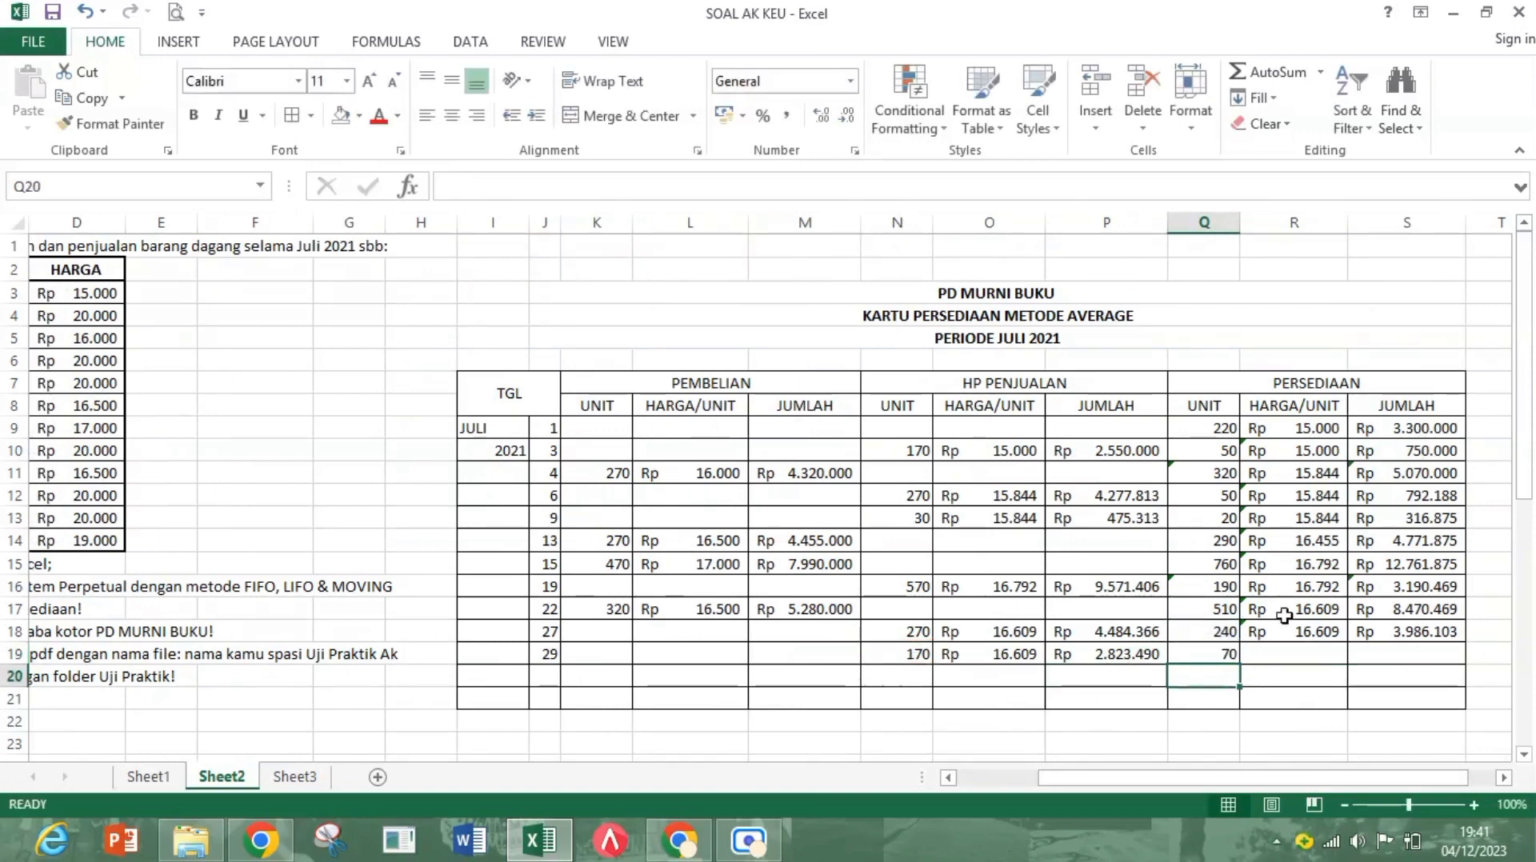
Step: Calculate the July 29 inventory amount in S19 by subtracting the cost of goods sold from the previous balance, =S18-P19
click(1417, 656)
text(=)
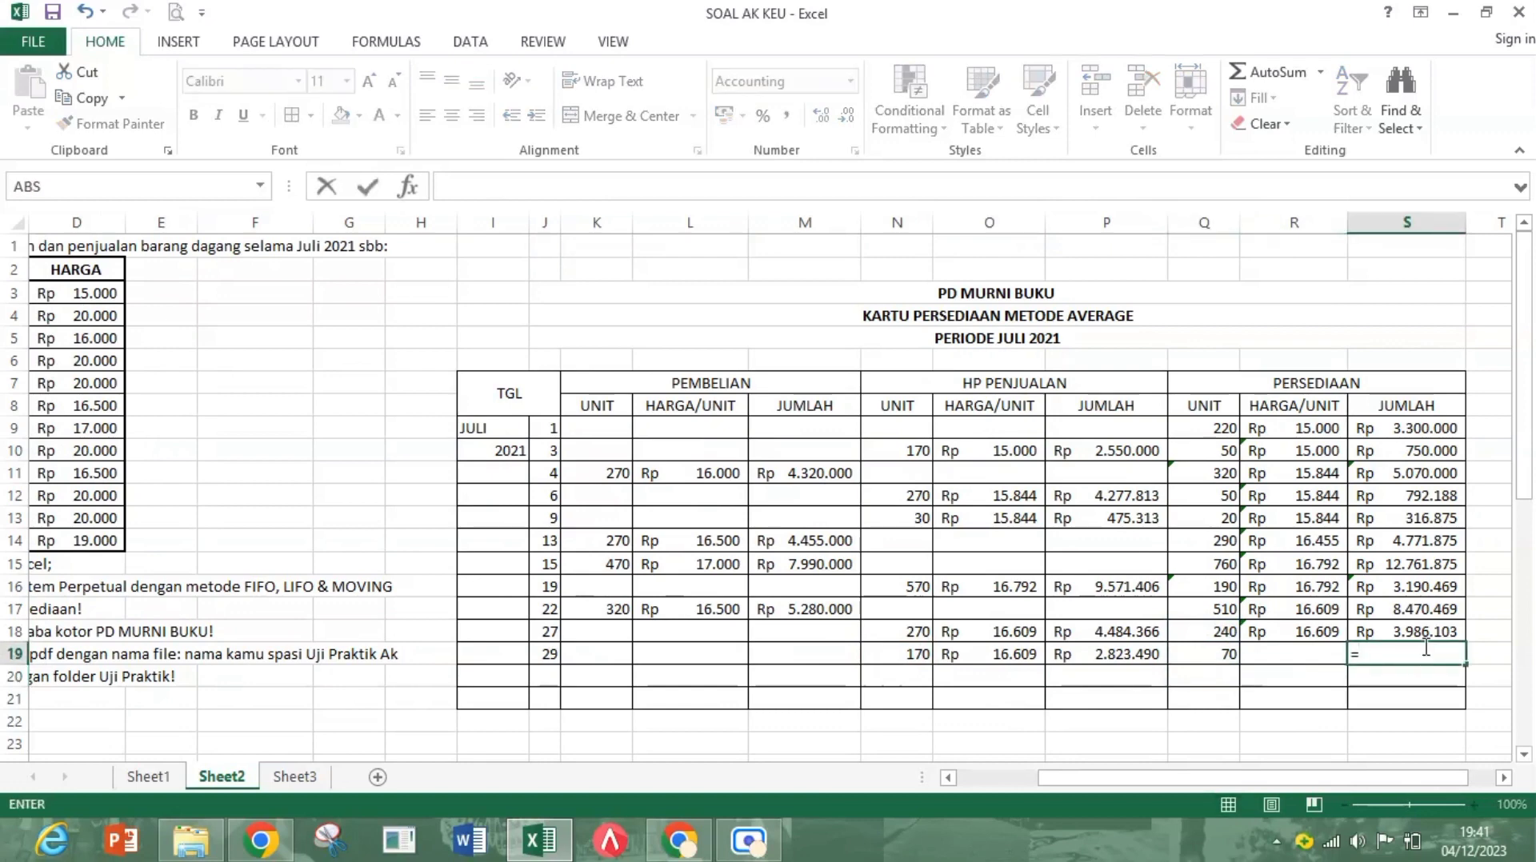
click(1424, 634)
text(-)
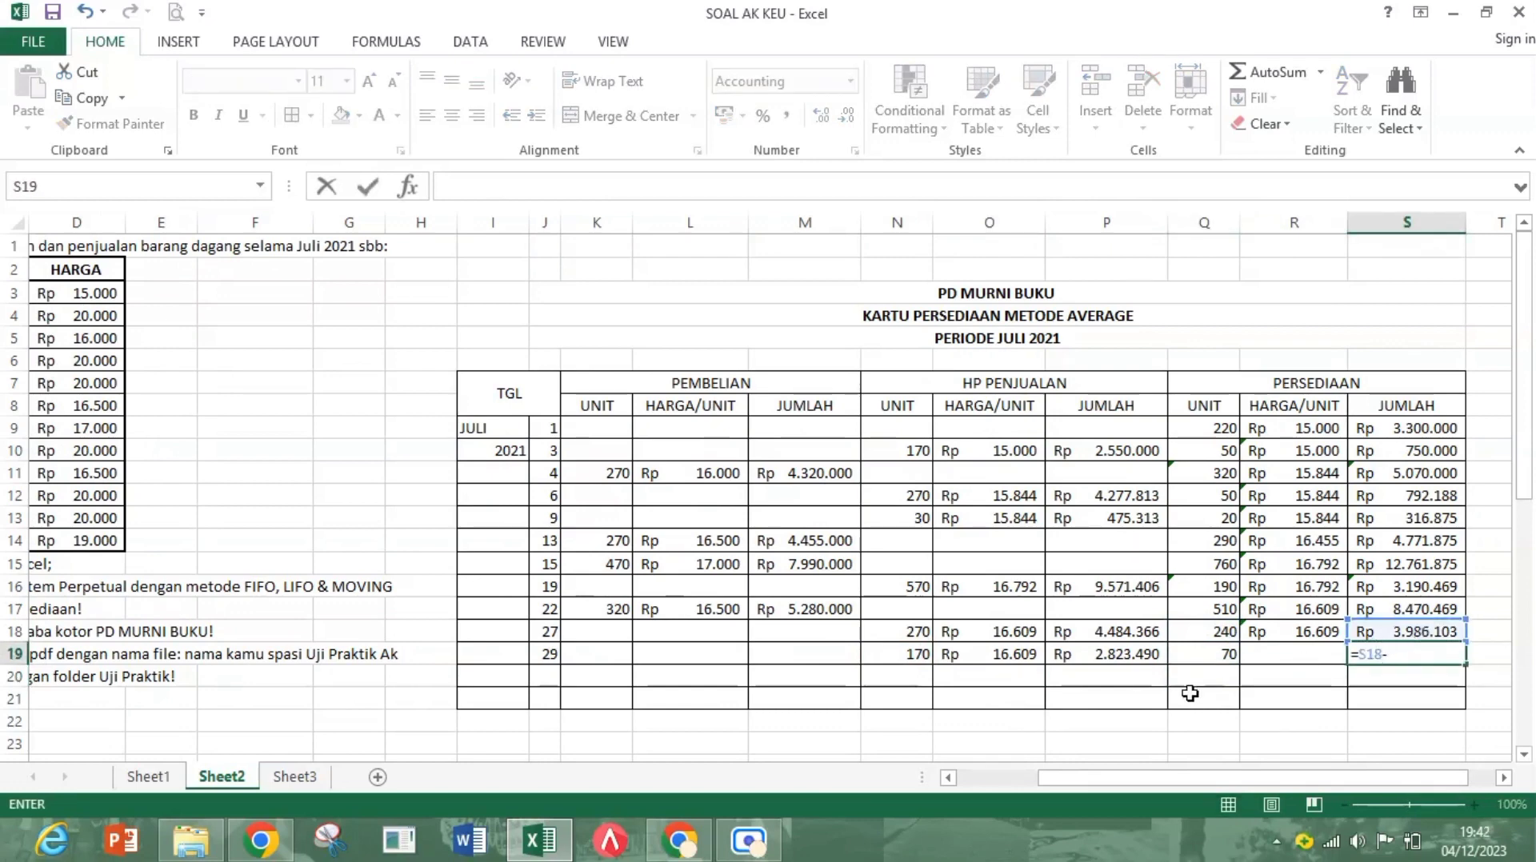
click(1152, 654)
key(Return)
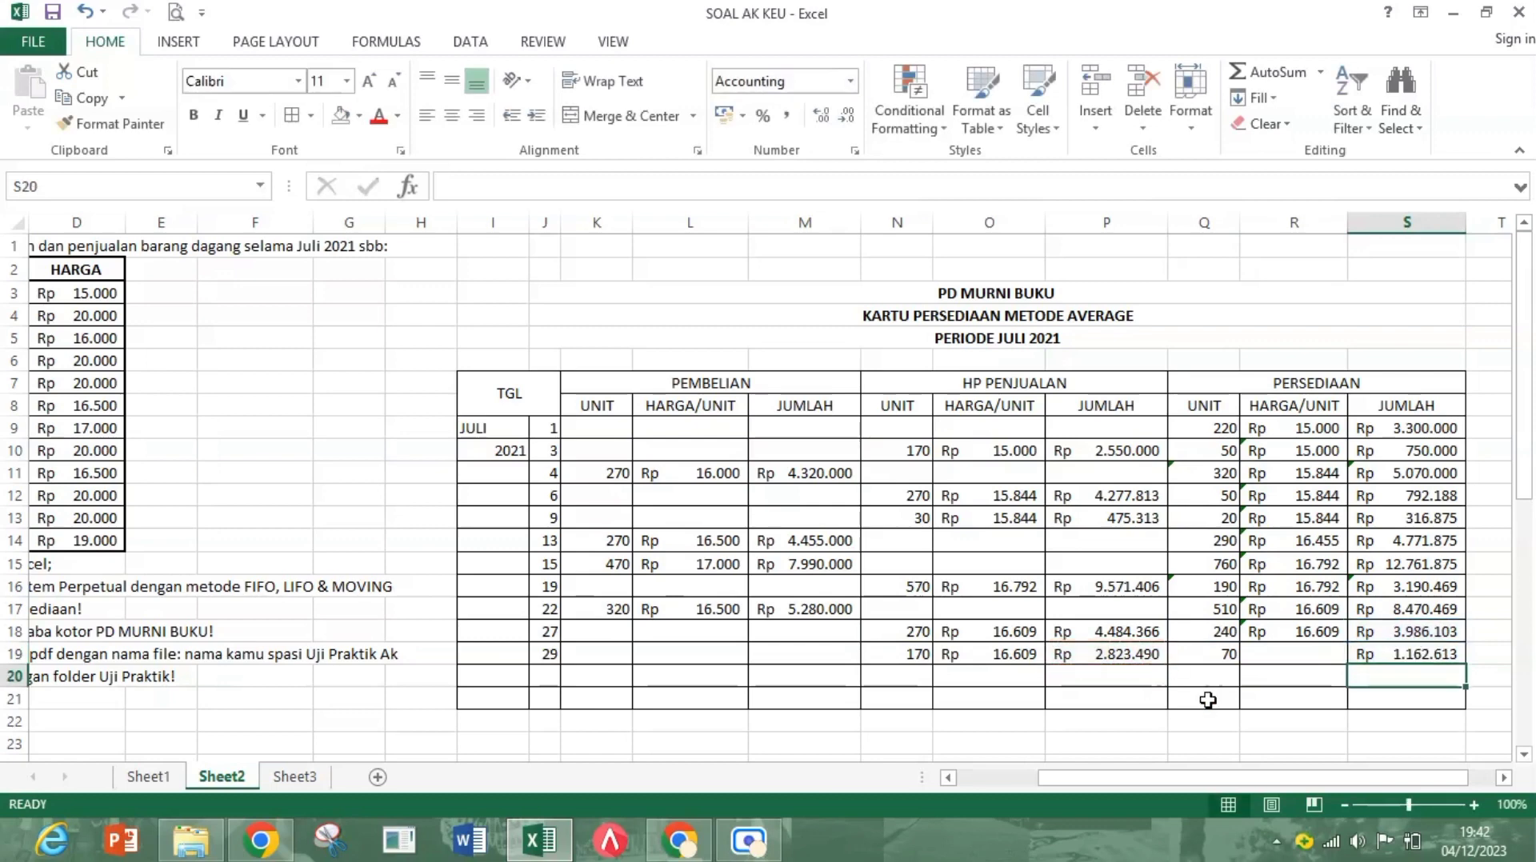
Step: Calculate the July 29 average inventory price in R19 by dividing the inventory amount by the units, =S19/Q19
click(1305, 657)
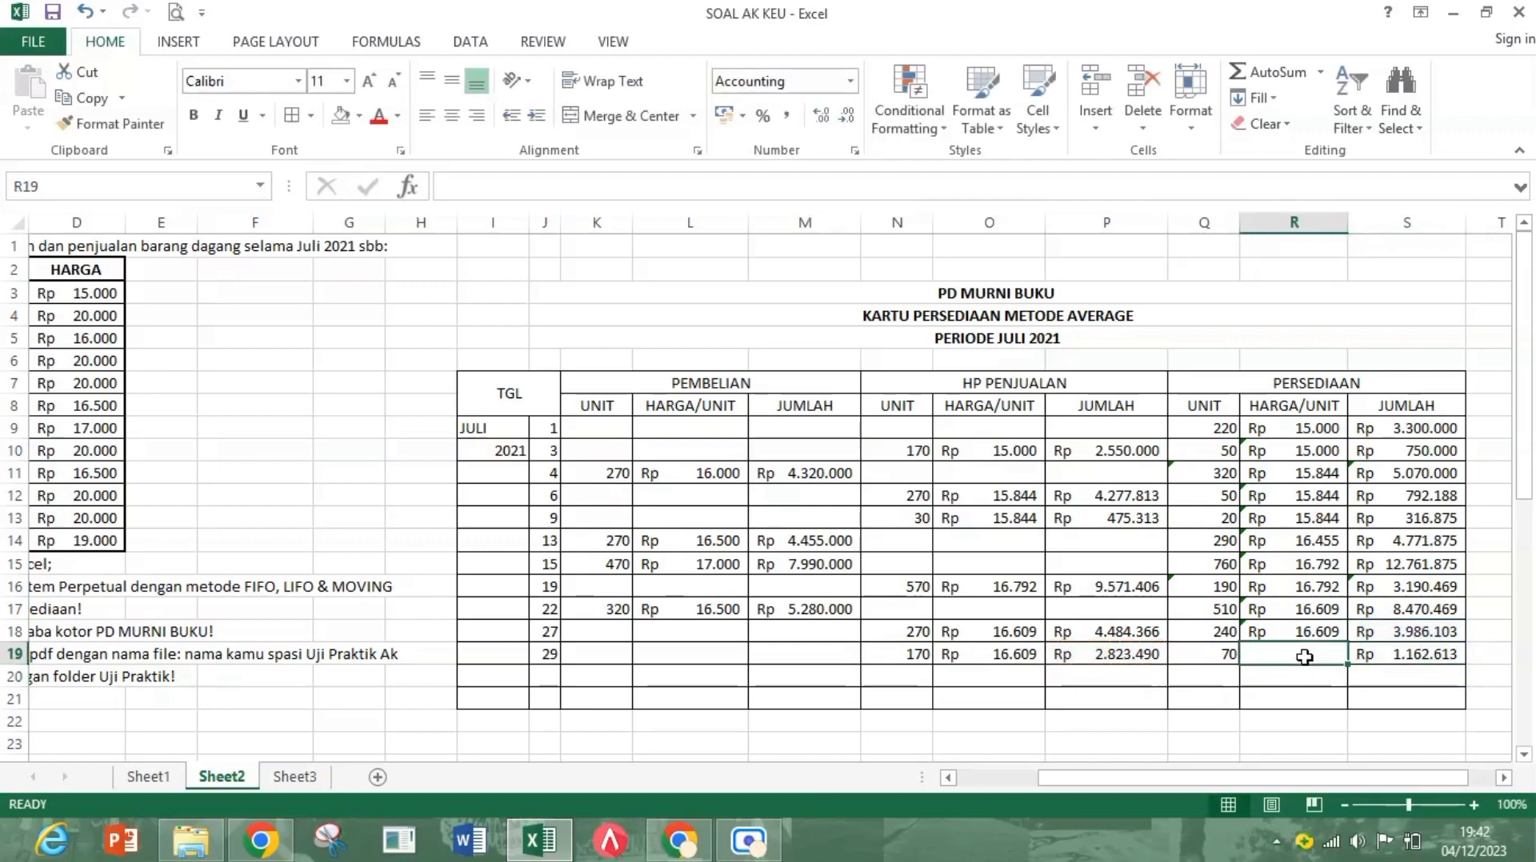
text(=)
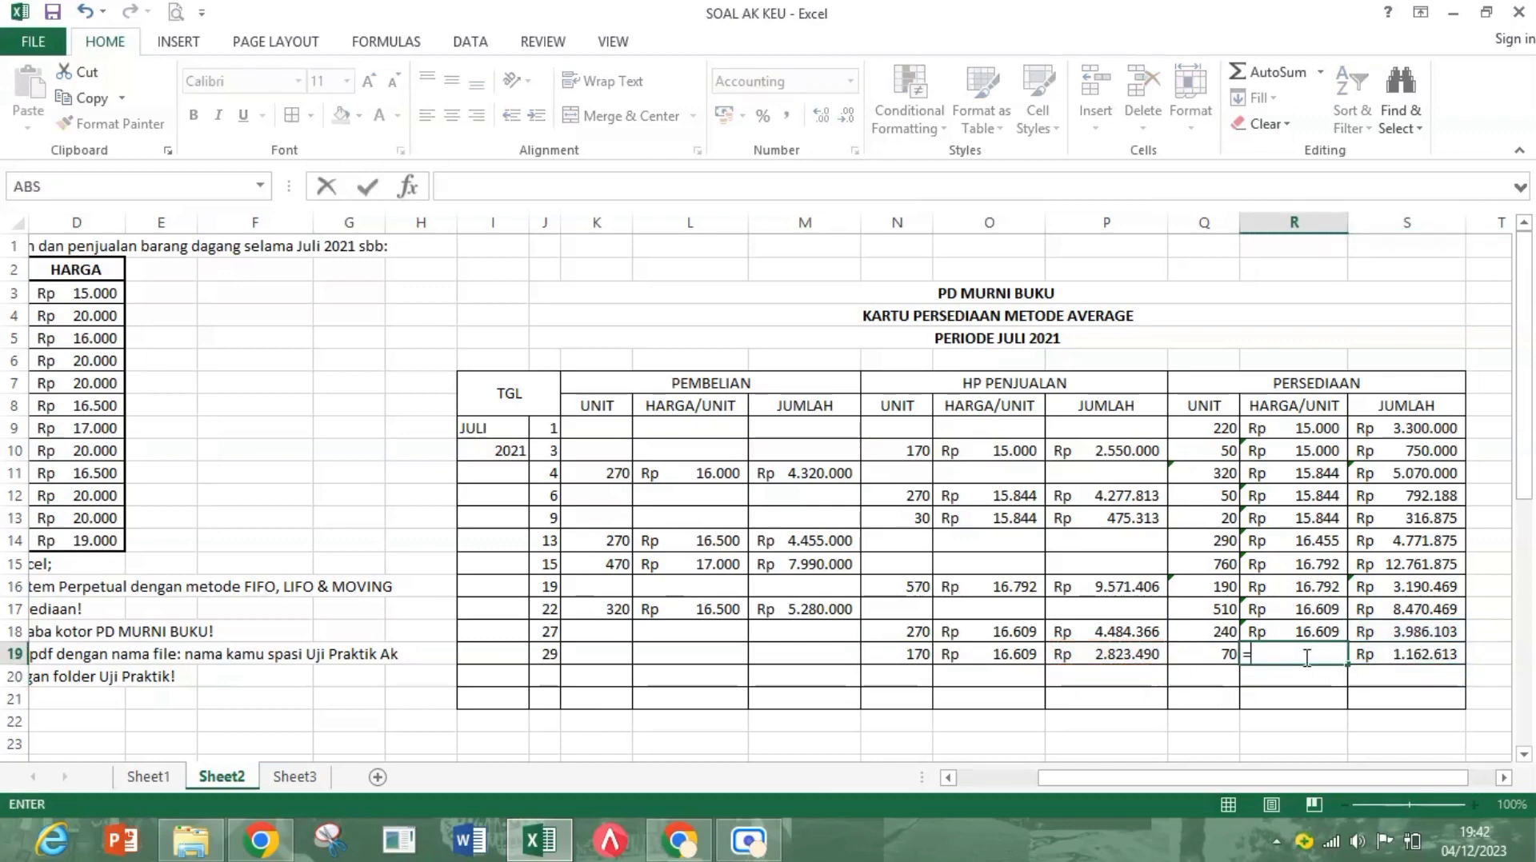
key(Right)
text(/)
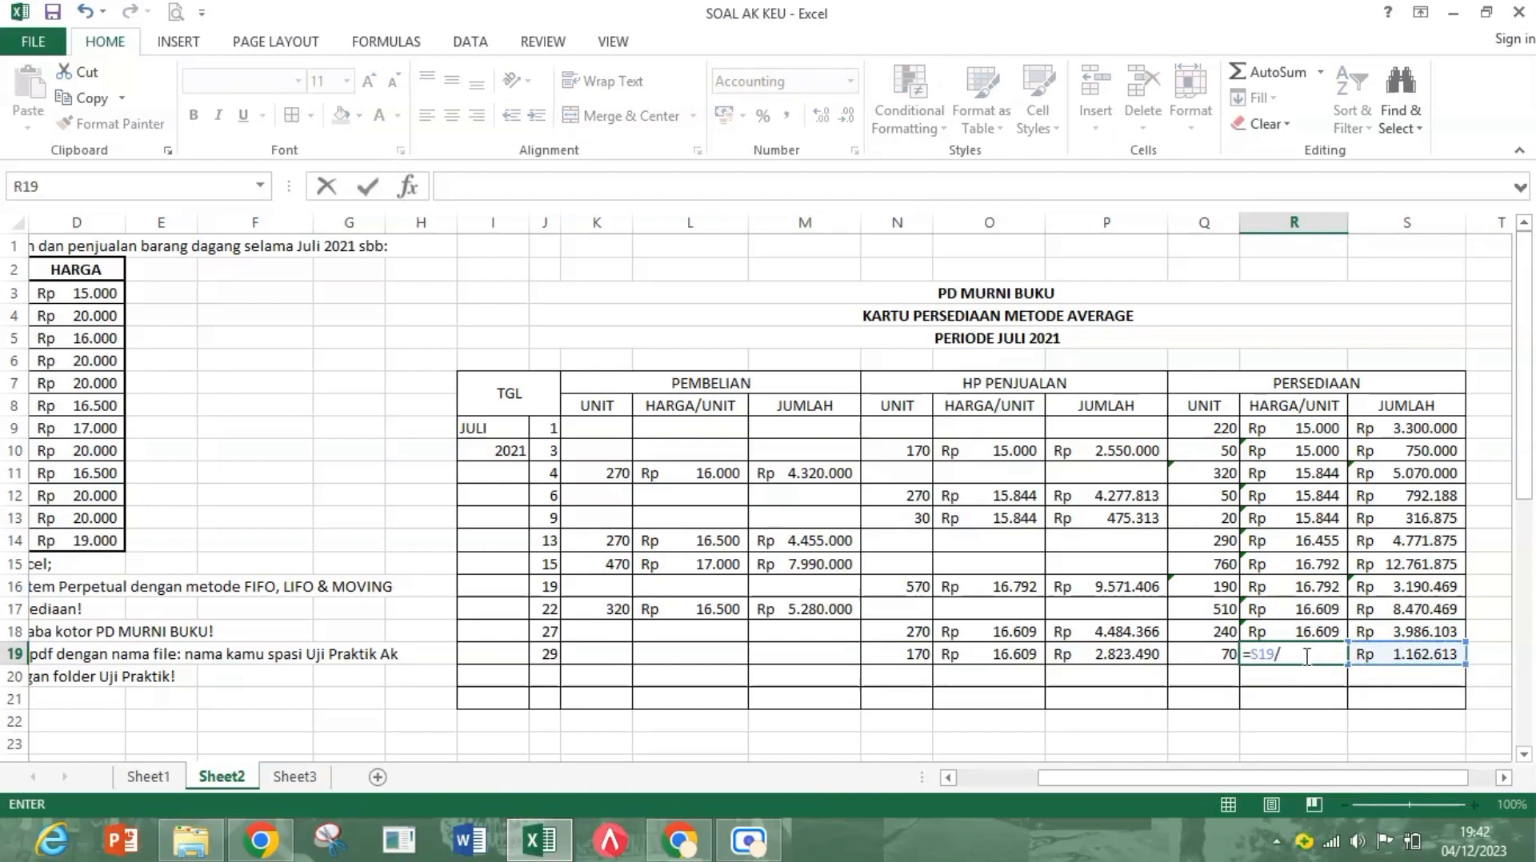
click(1201, 651)
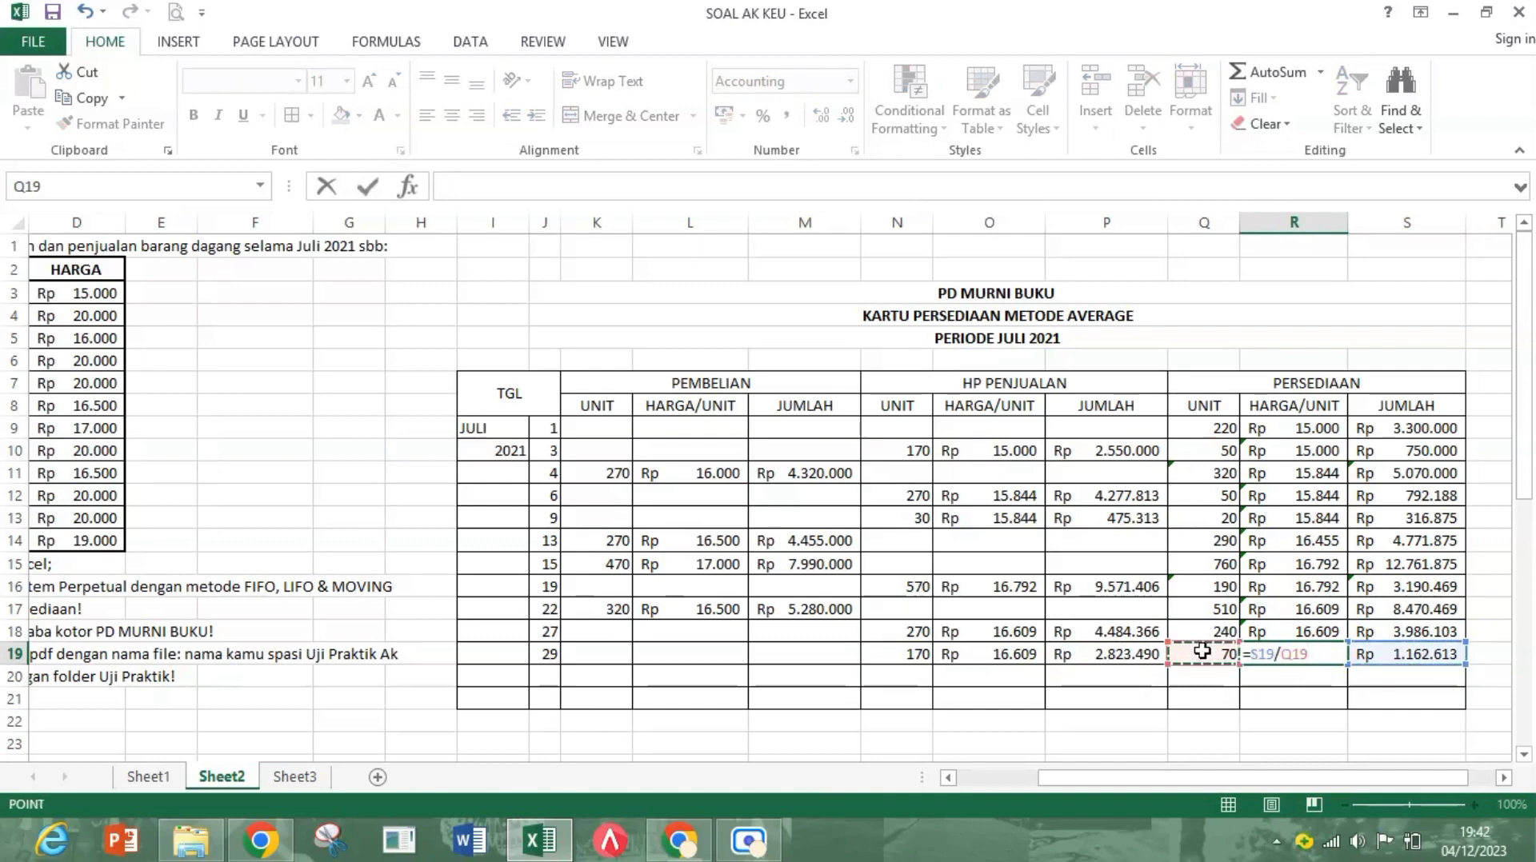
key(Return)
Step: Record the July 30 sale in row 20 with date 30 in J20 and 60 sold units in N20
drag(1278, 772, 1088, 783)
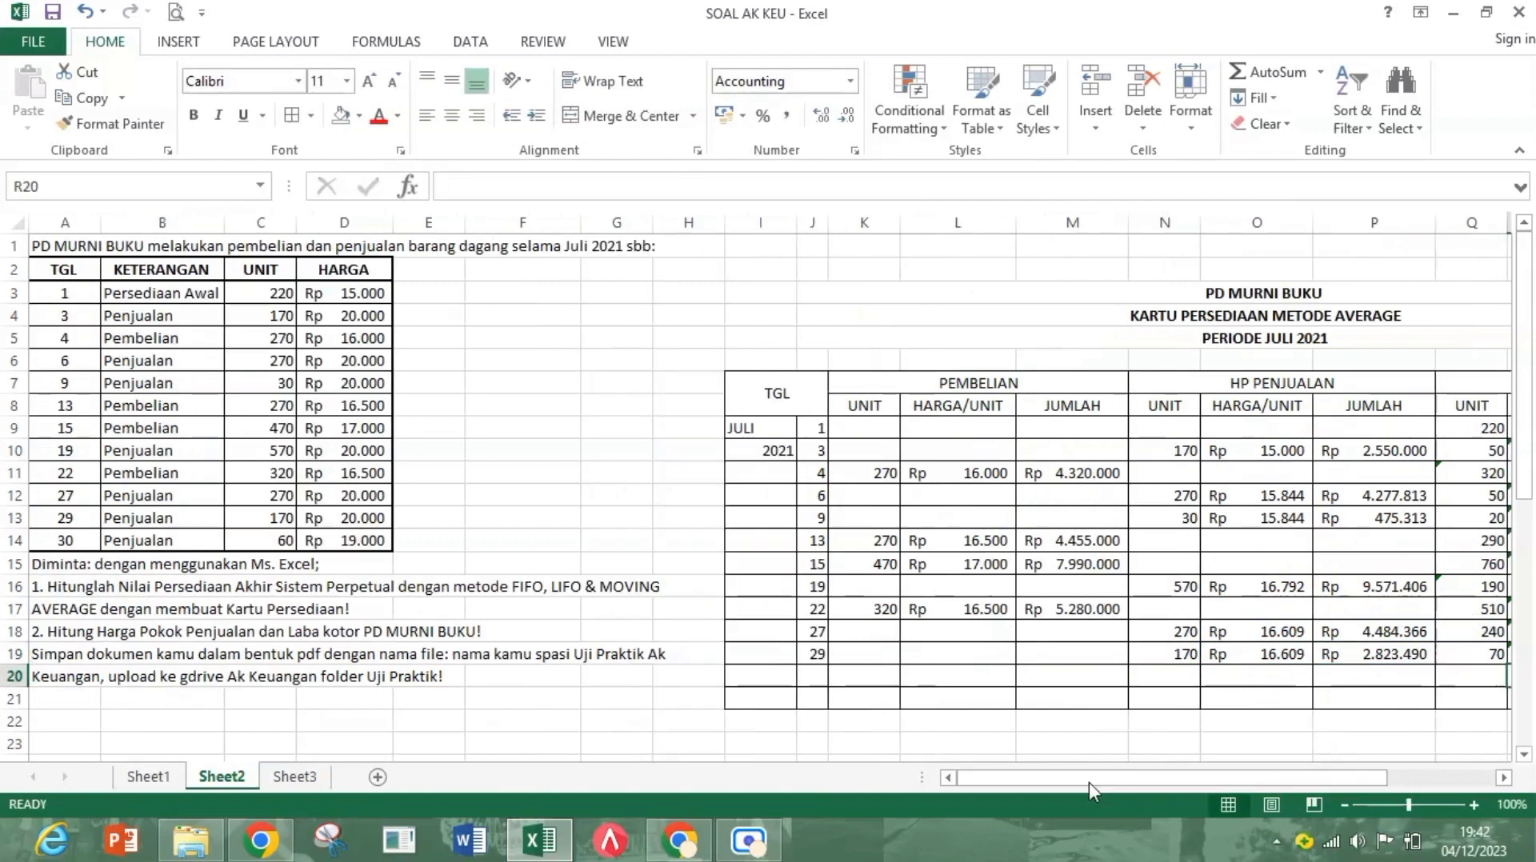
click(818, 680)
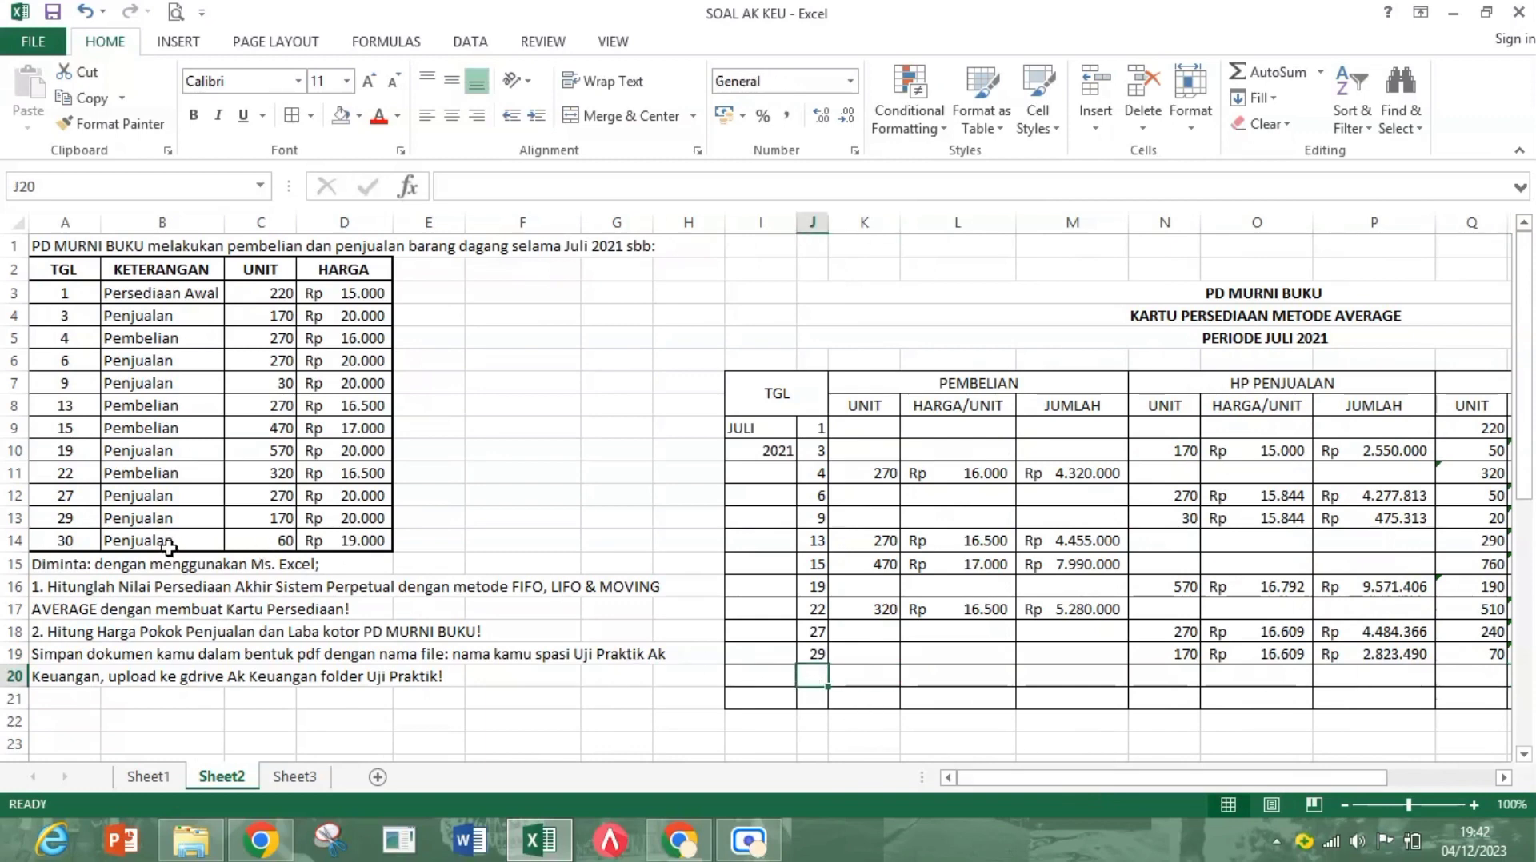
text(30)
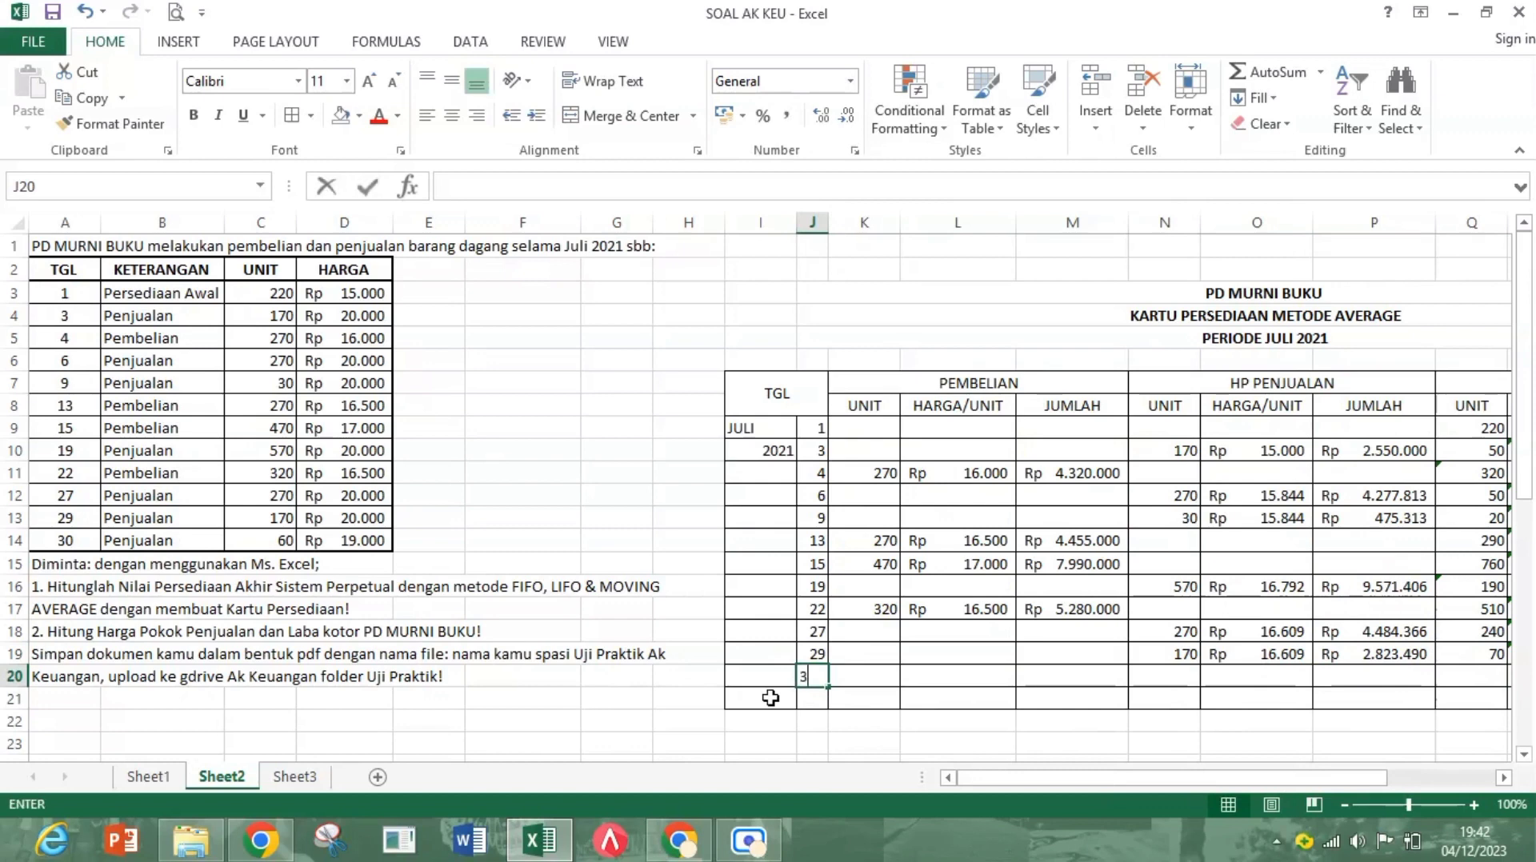
key(Right)
key(Right)
key(Right)
key(Right)
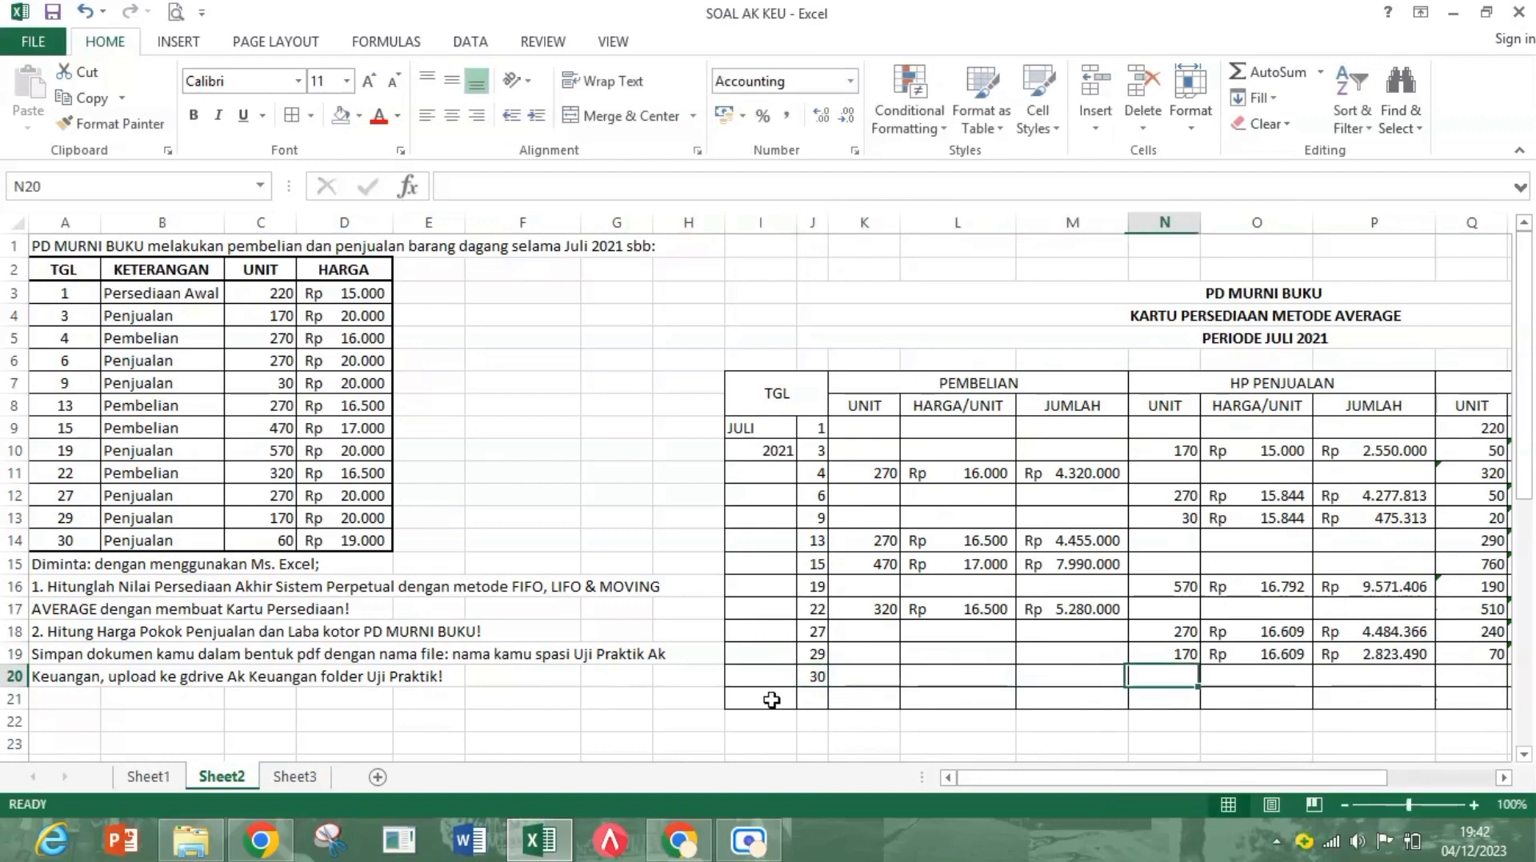
text(60)
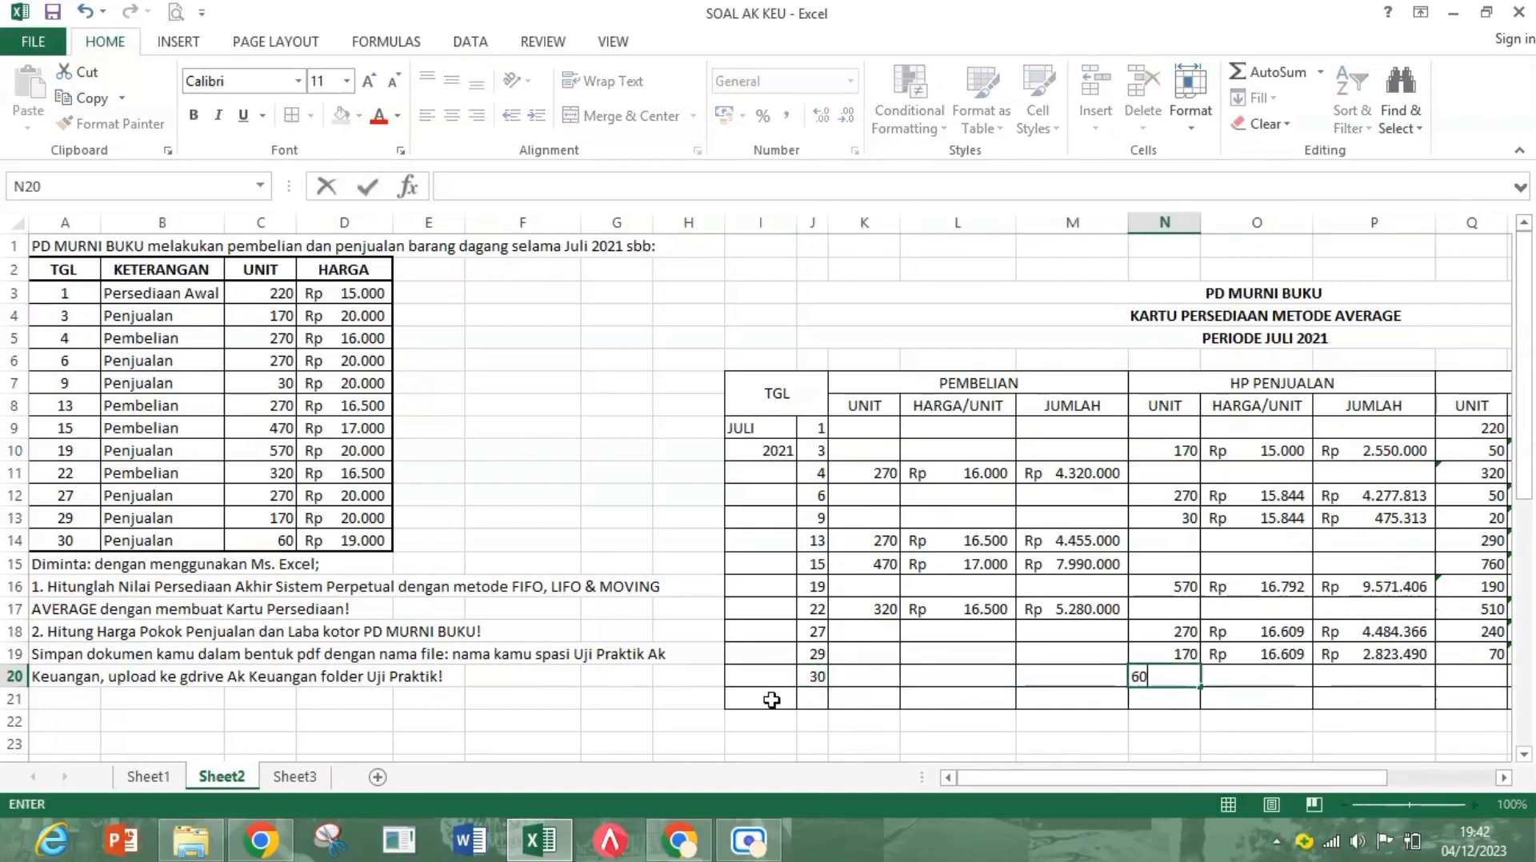
Step: Set the July 30 cost per unit in O20 to the previous sale's unit cost, =O19
key(Right)
text(=)
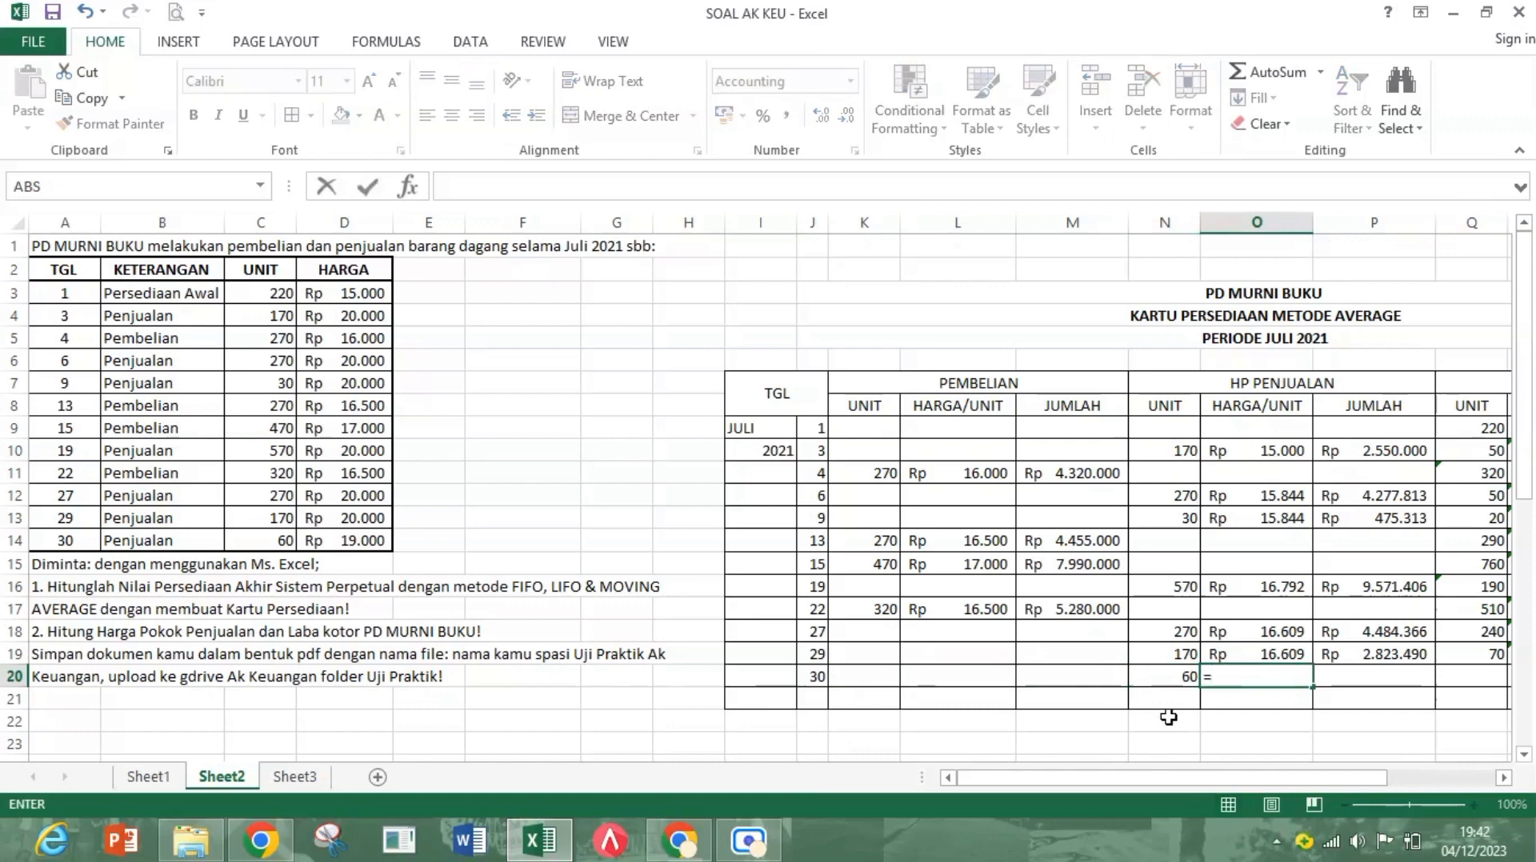
click(1236, 652)
key(Return)
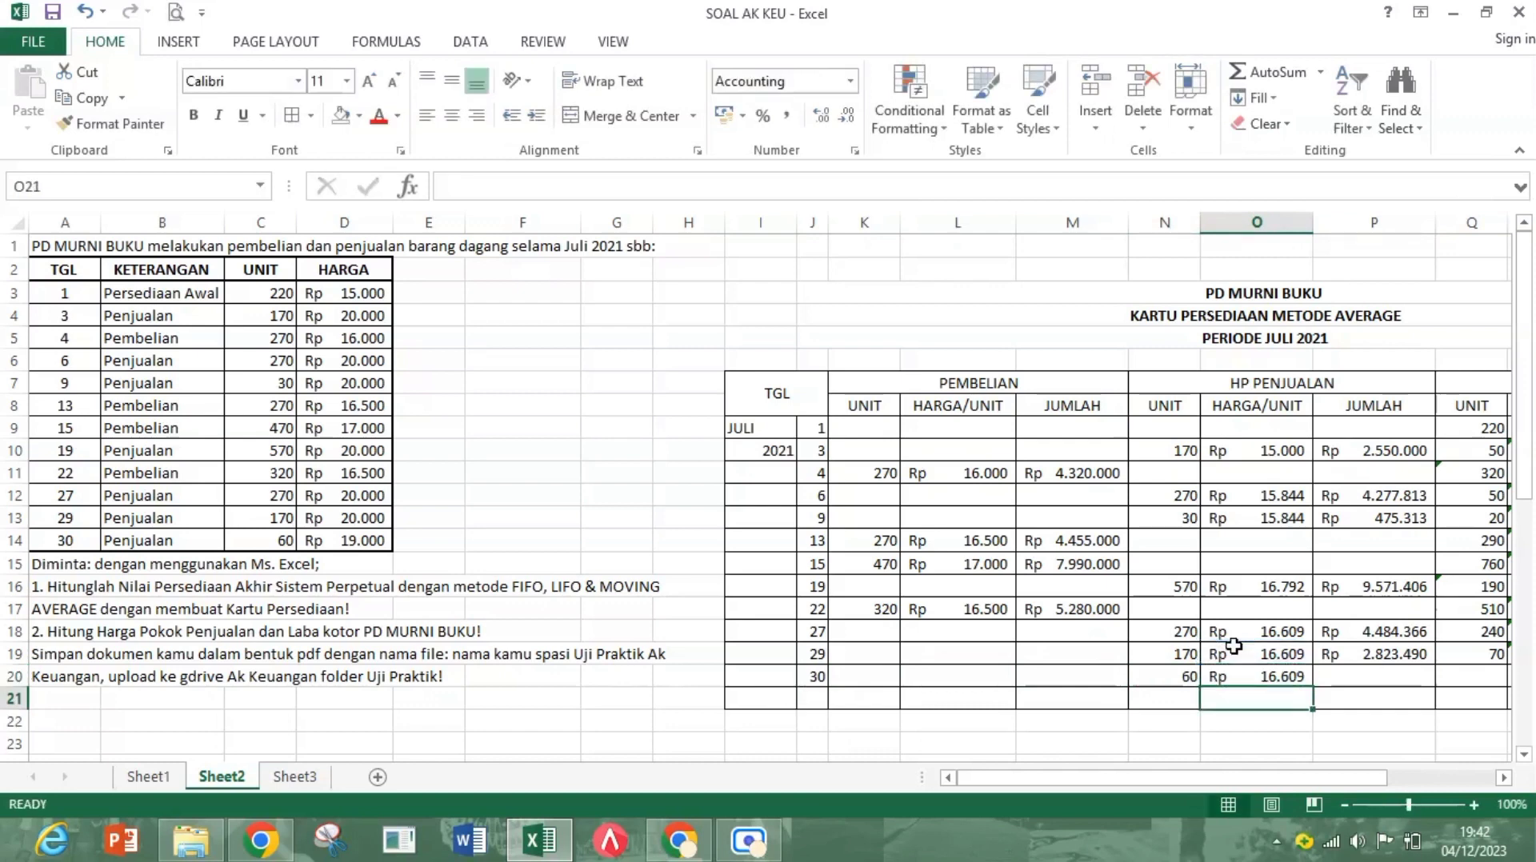
Step: Calculate the July 30 cost of goods sold in P20 by multiplying units by unit cost, =N20*O20
click(1338, 669)
text(=)
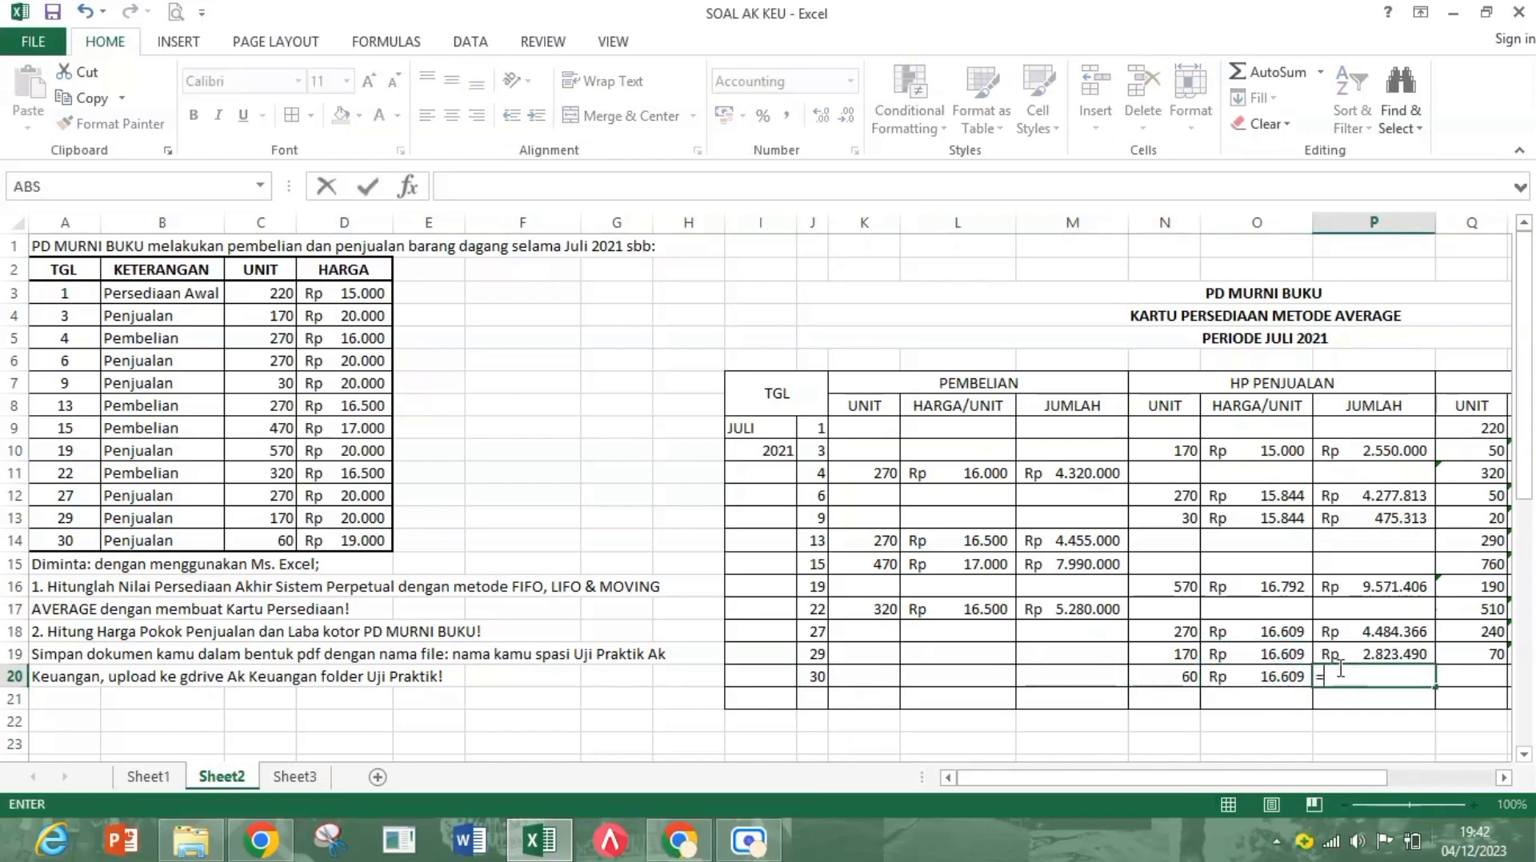
click(1184, 677)
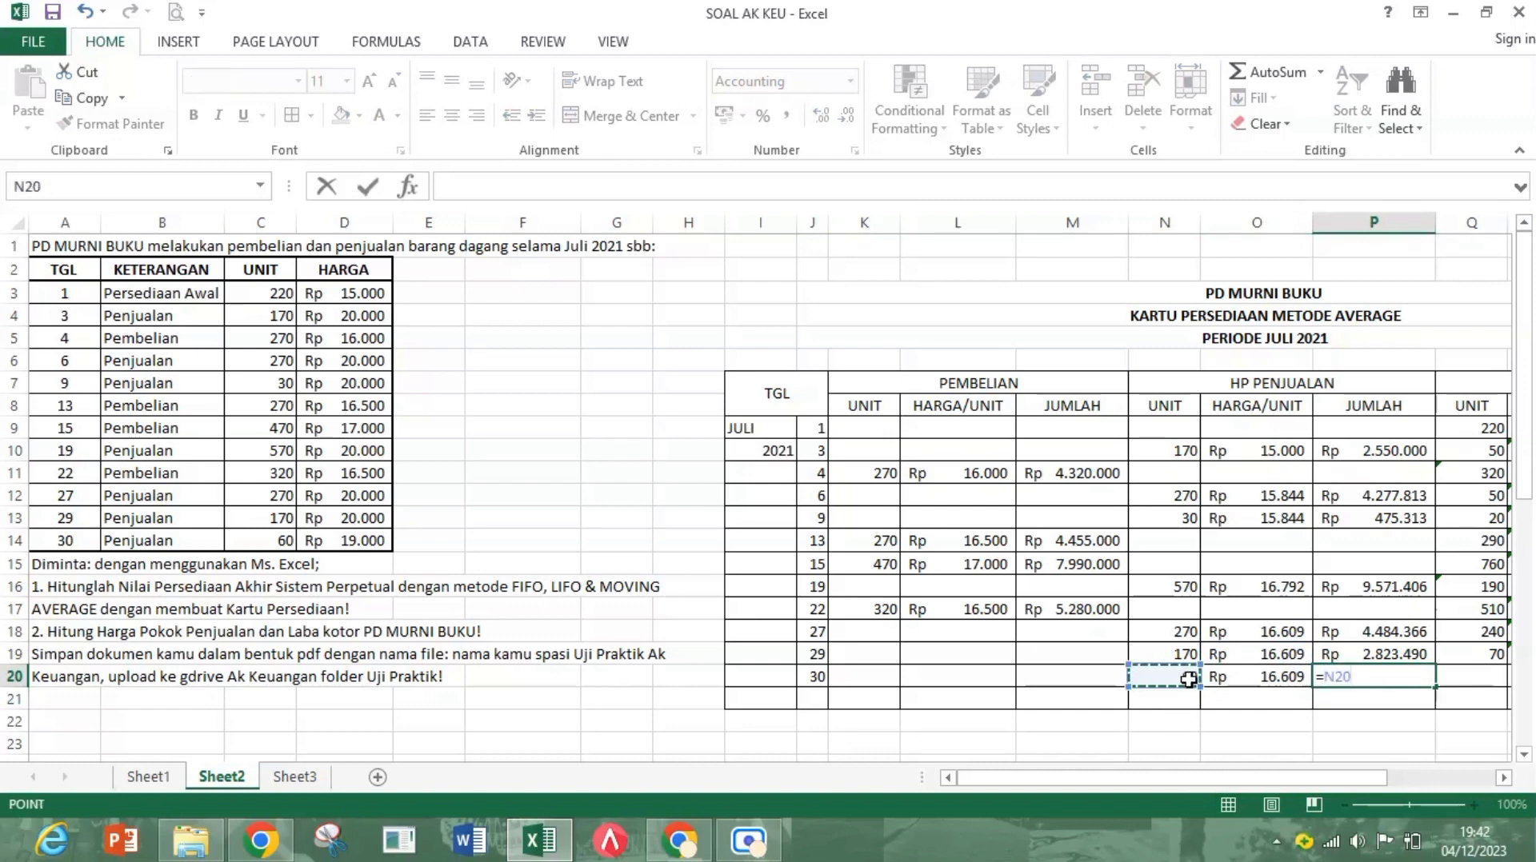
text(*O20)
key(ctrl+Return)
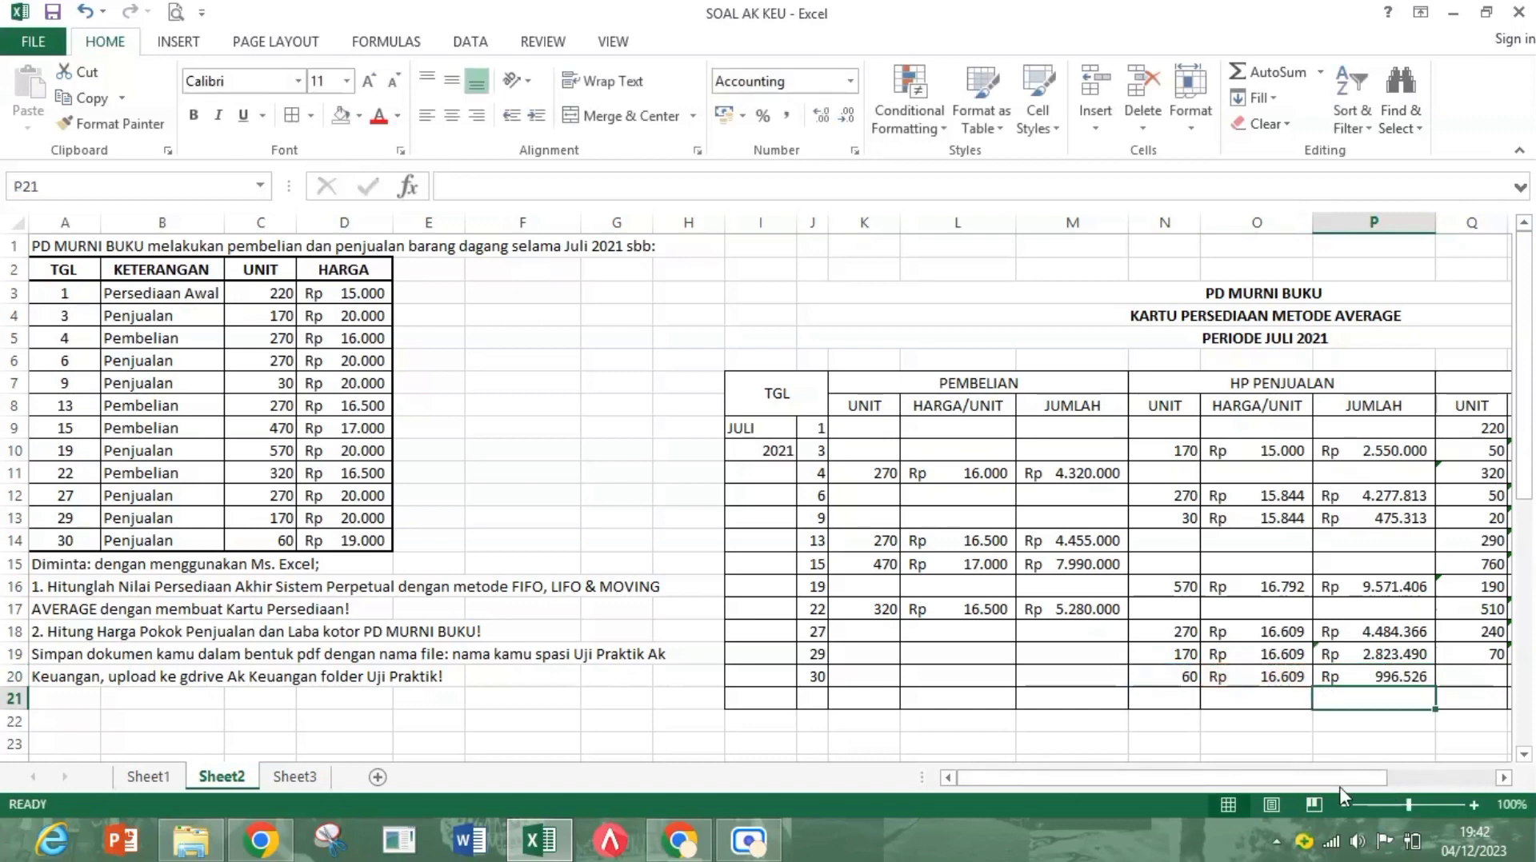
Step: Calculate the July 30 inventory units in Q20 by subtracting the sold units from the previous balance, =Q19-N20
drag(1339, 786, 1447, 780)
click(1108, 676)
text(=)
click(1118, 653)
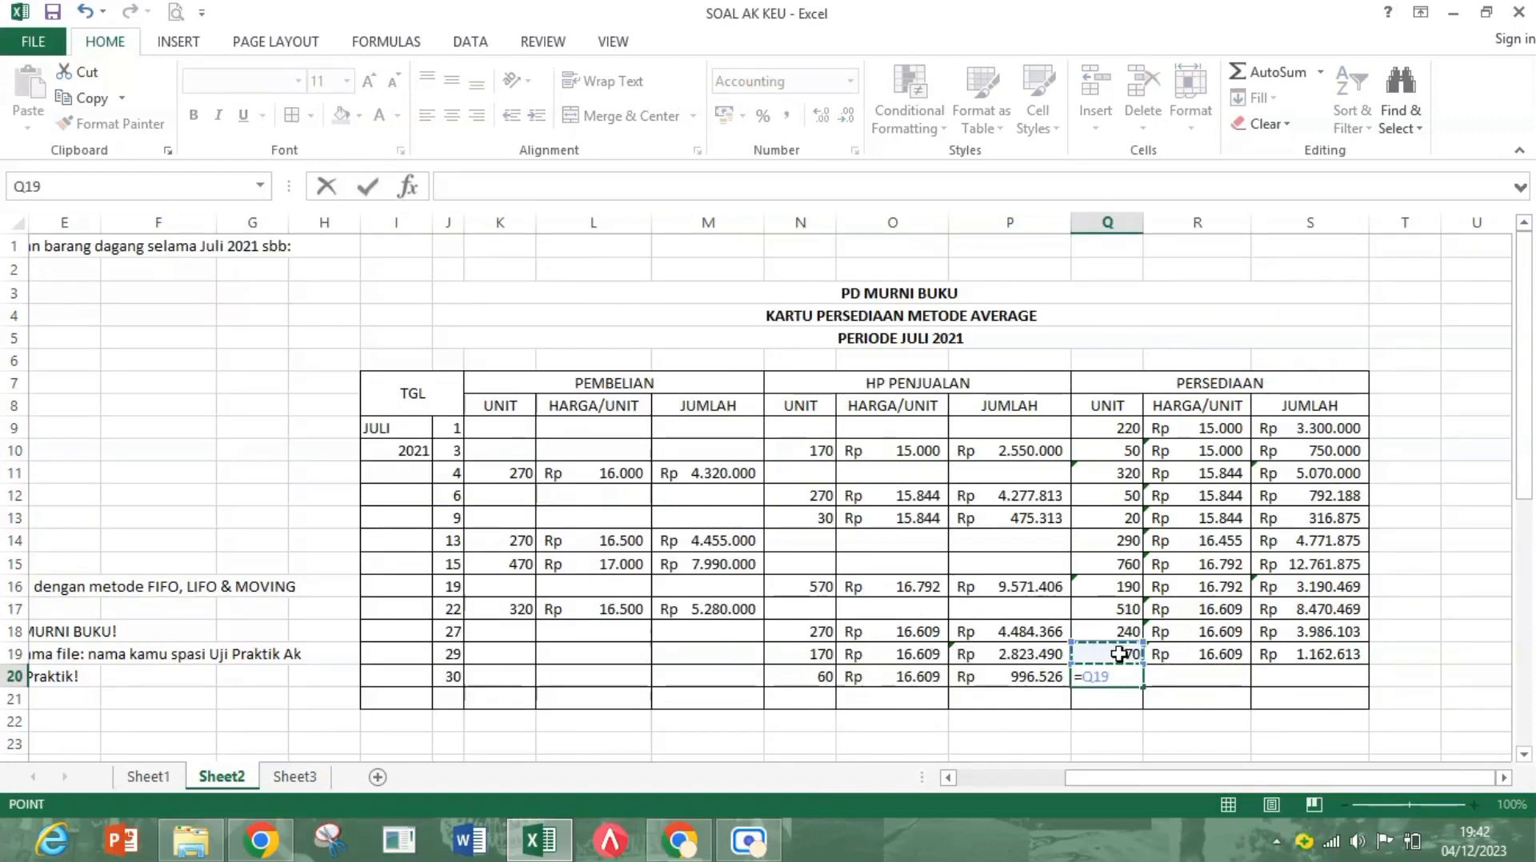
text(-)
click(832, 677)
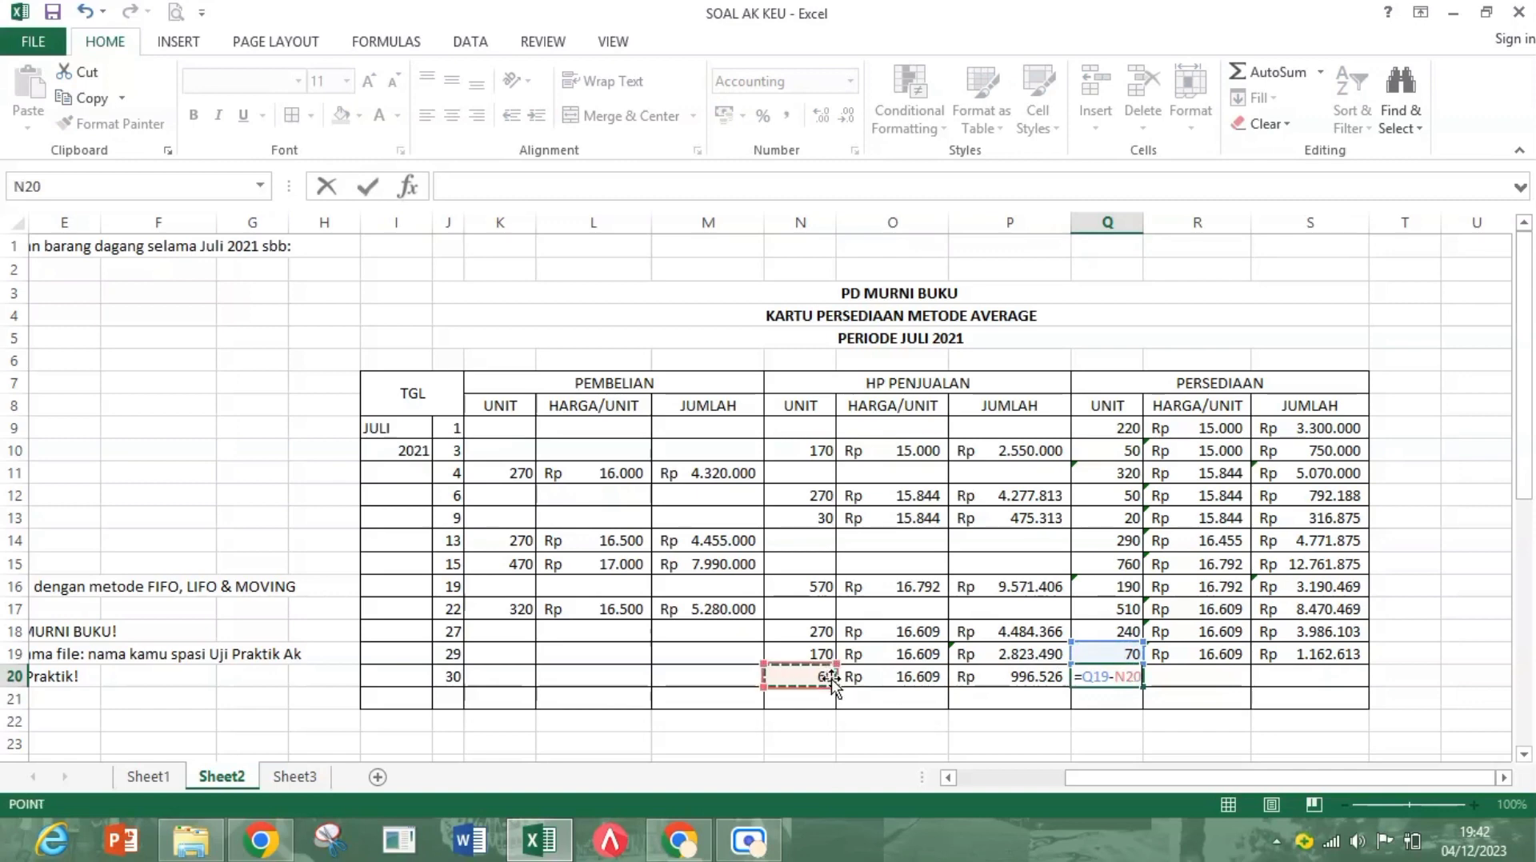
key(Return)
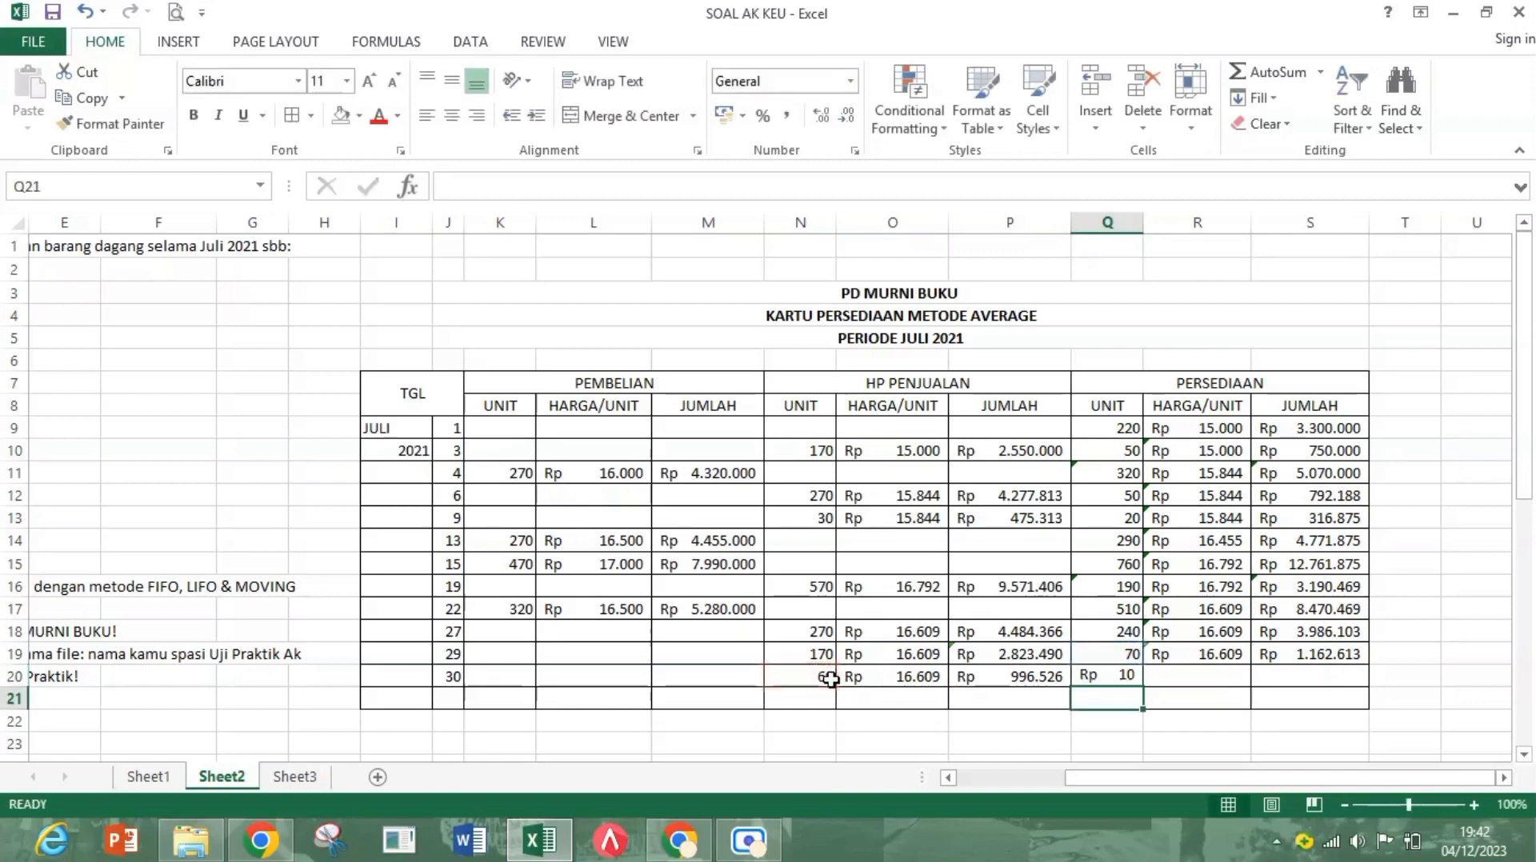
Step: Calculate the July 30 inventory amount in S20 by subtracting the cost of goods sold from the previous balance, =S19-P20
click(1290, 673)
text(=)
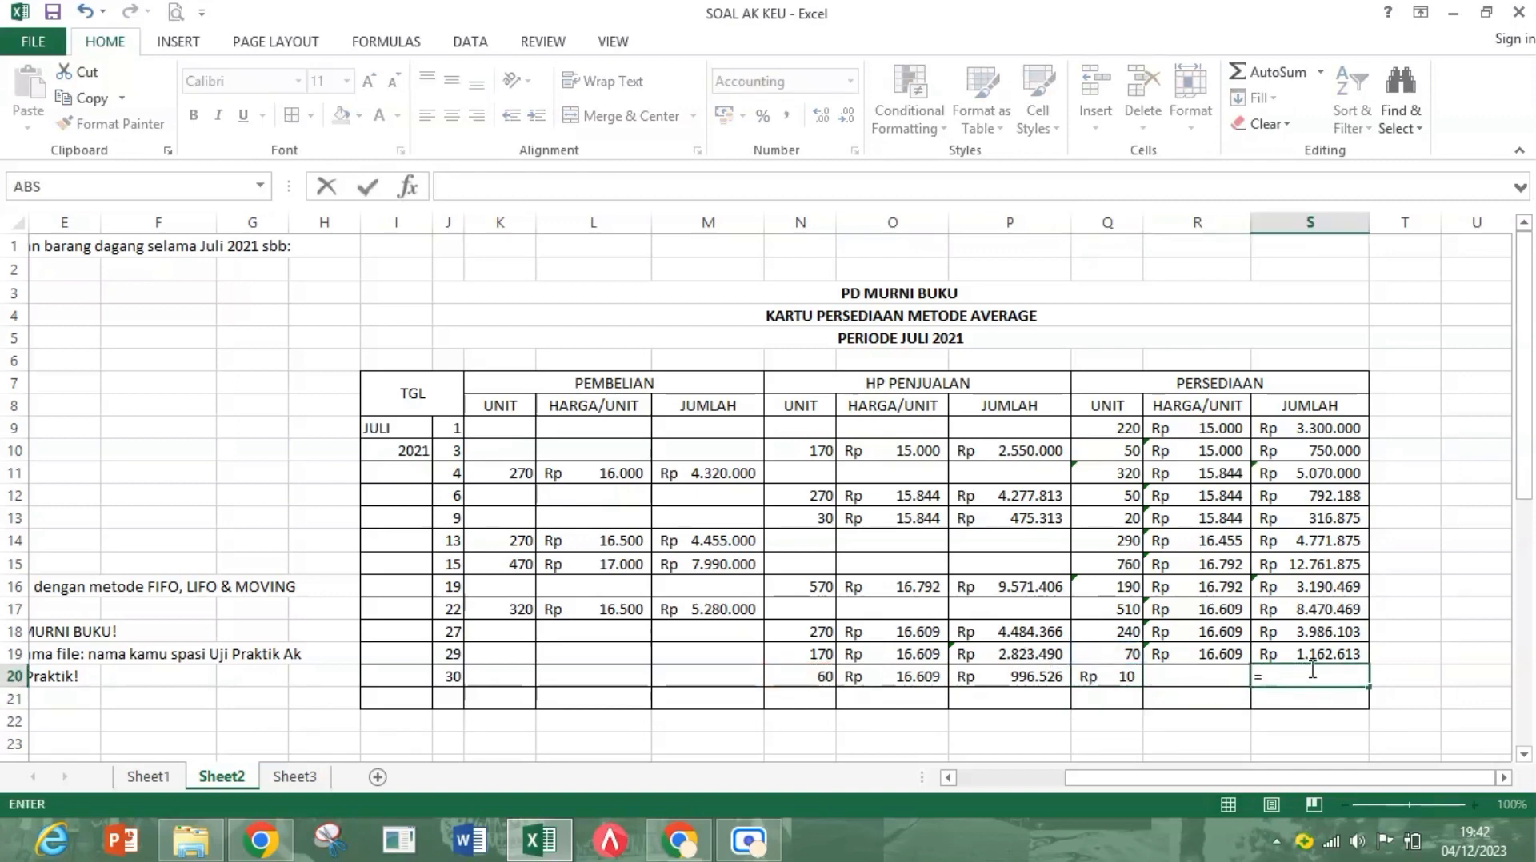
click(1329, 652)
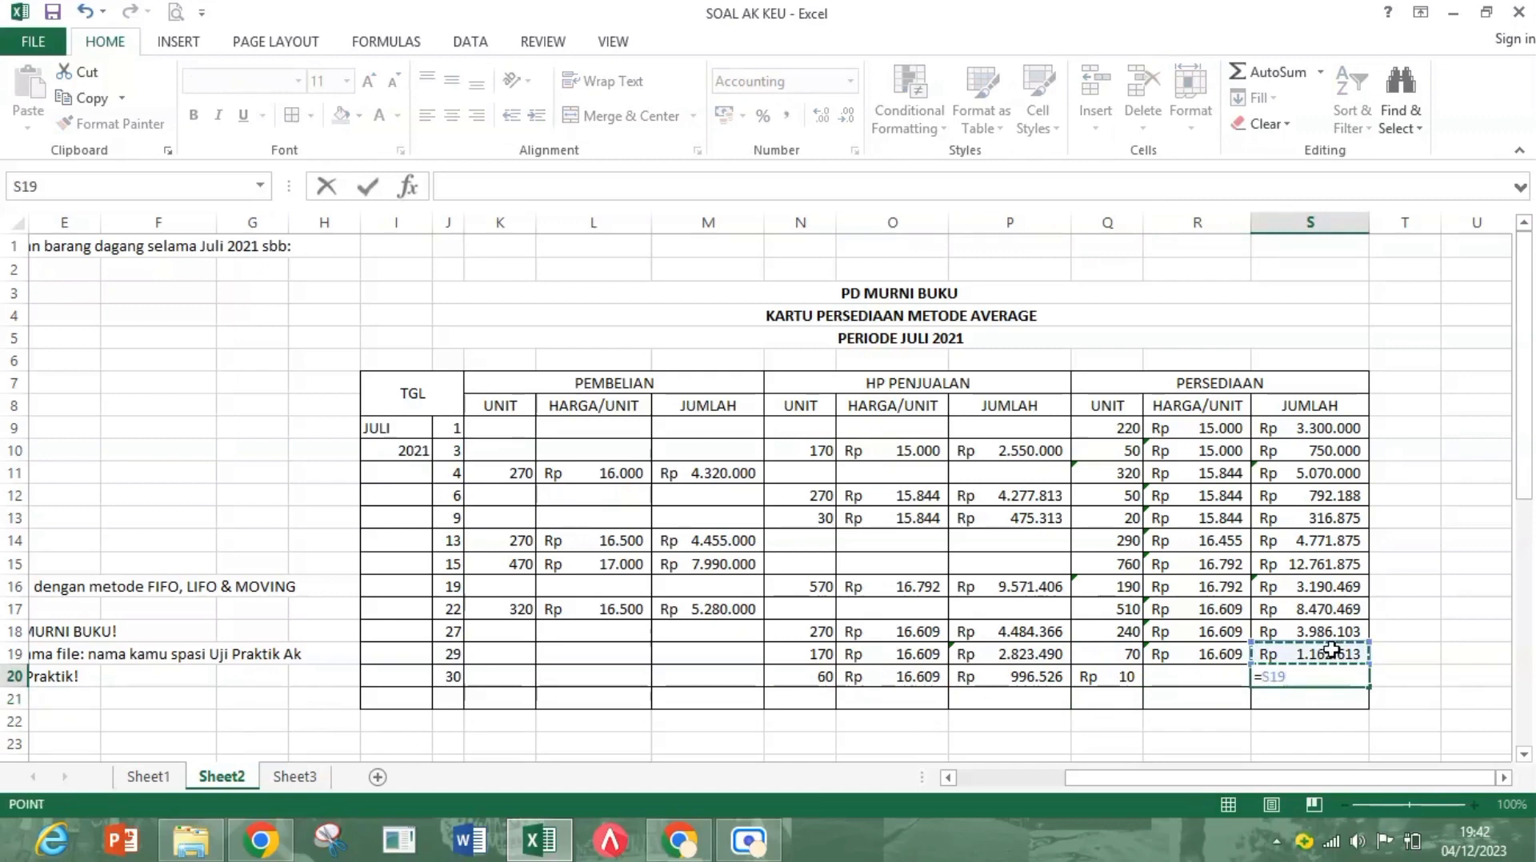
text(-)
click(1044, 674)
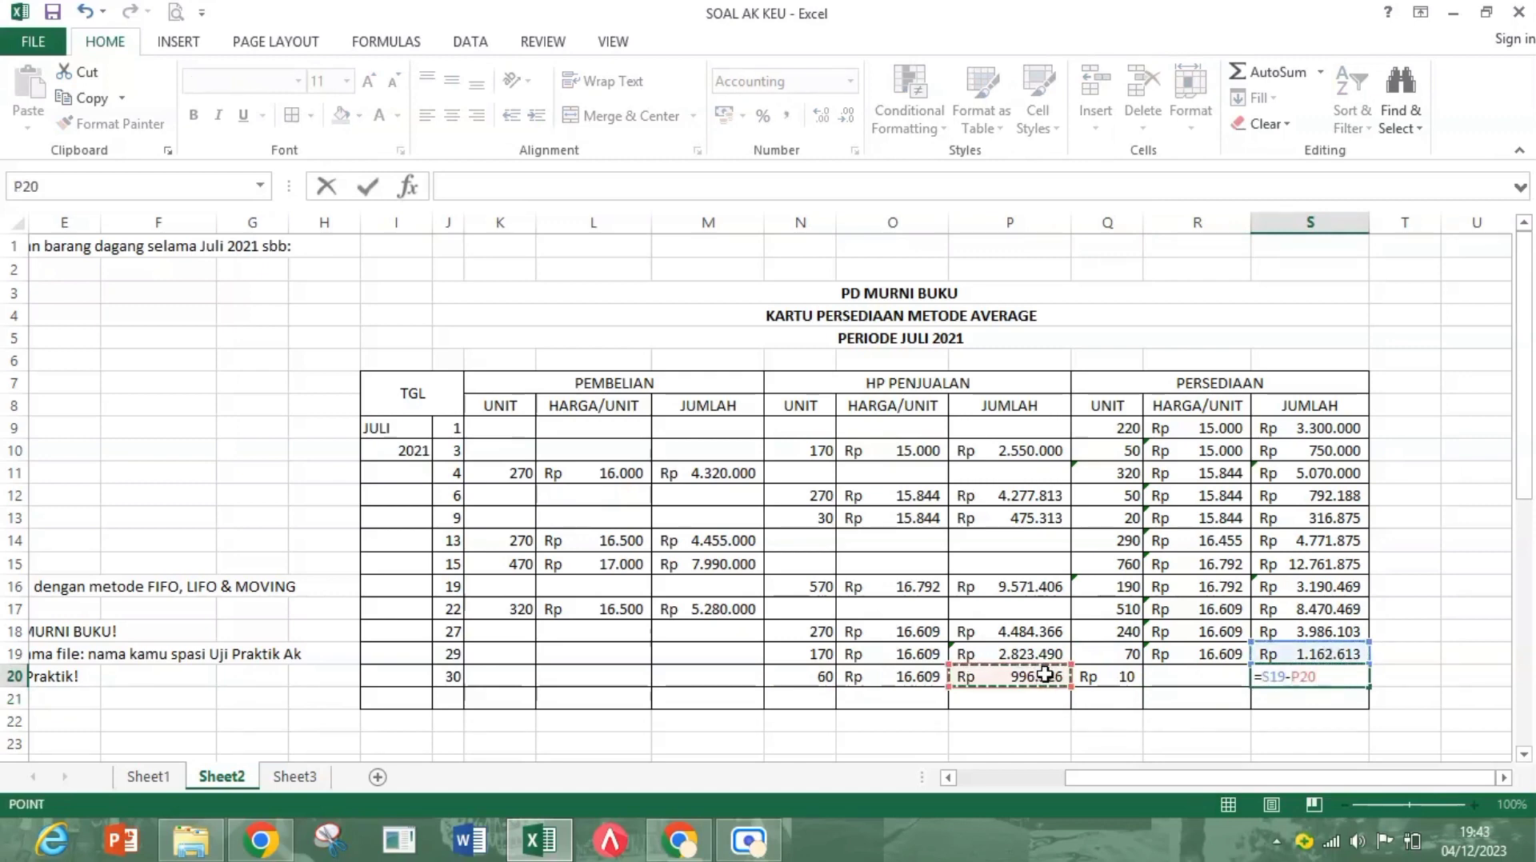
key(Return)
Step: Calculate the July 30 average inventory price in R20 by dividing the inventory amount by the units, =S20/Q20
click(1198, 672)
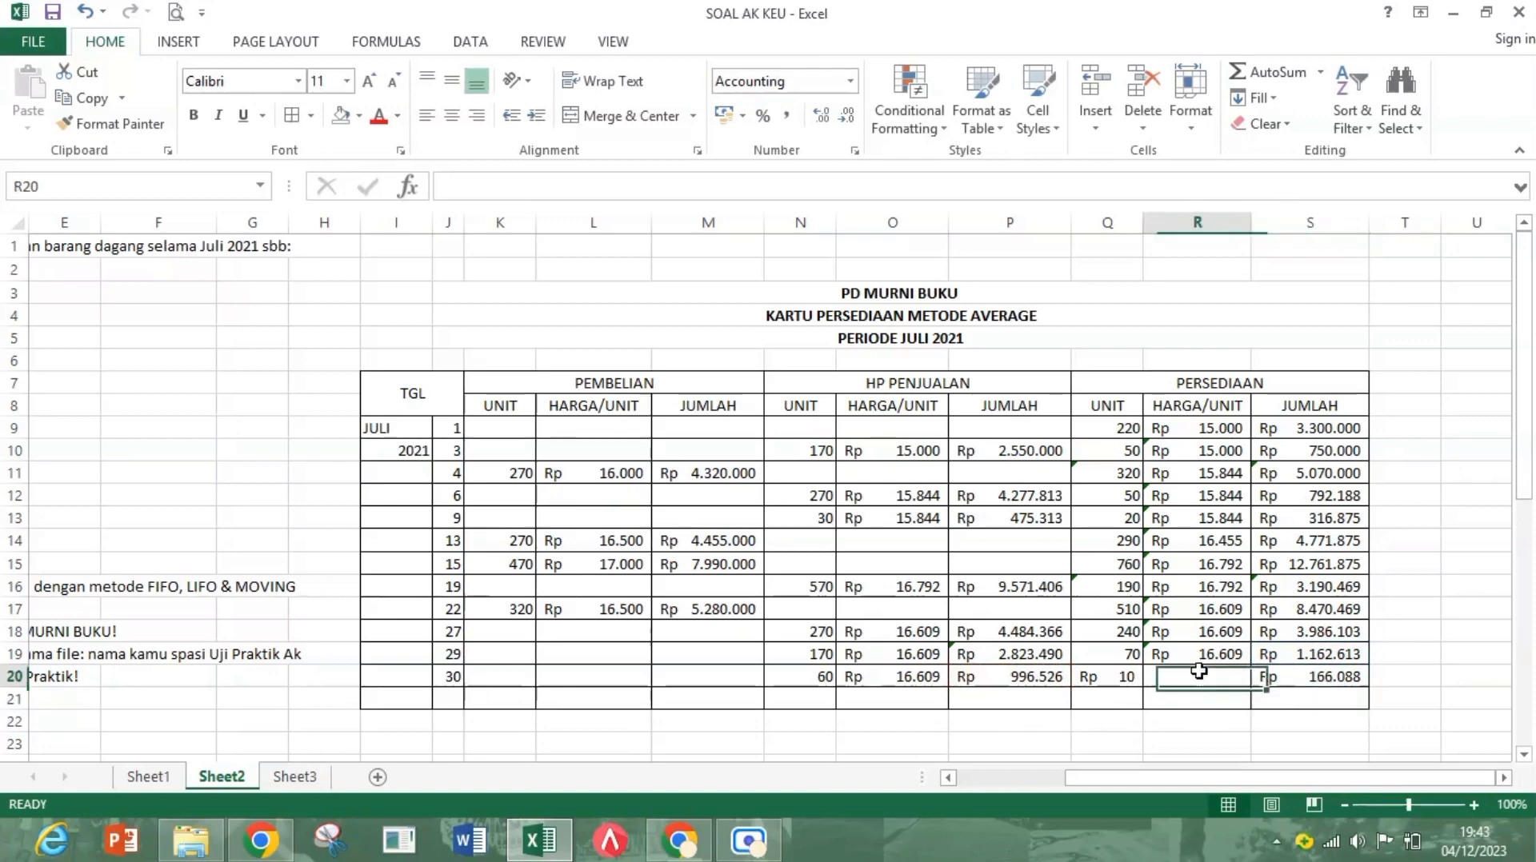
text(=)
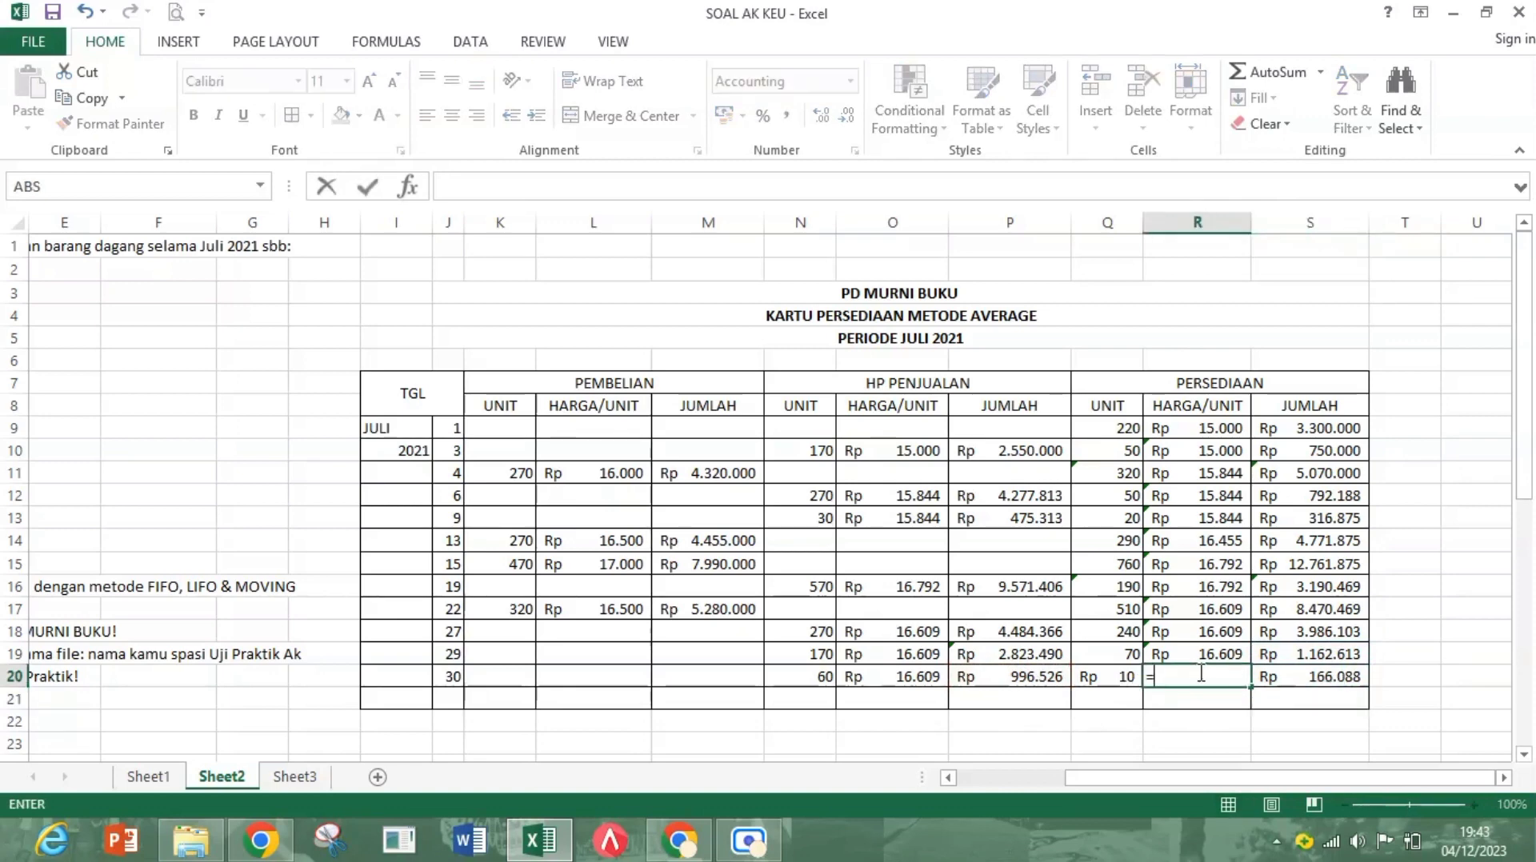
click(1318, 676)
text(/)
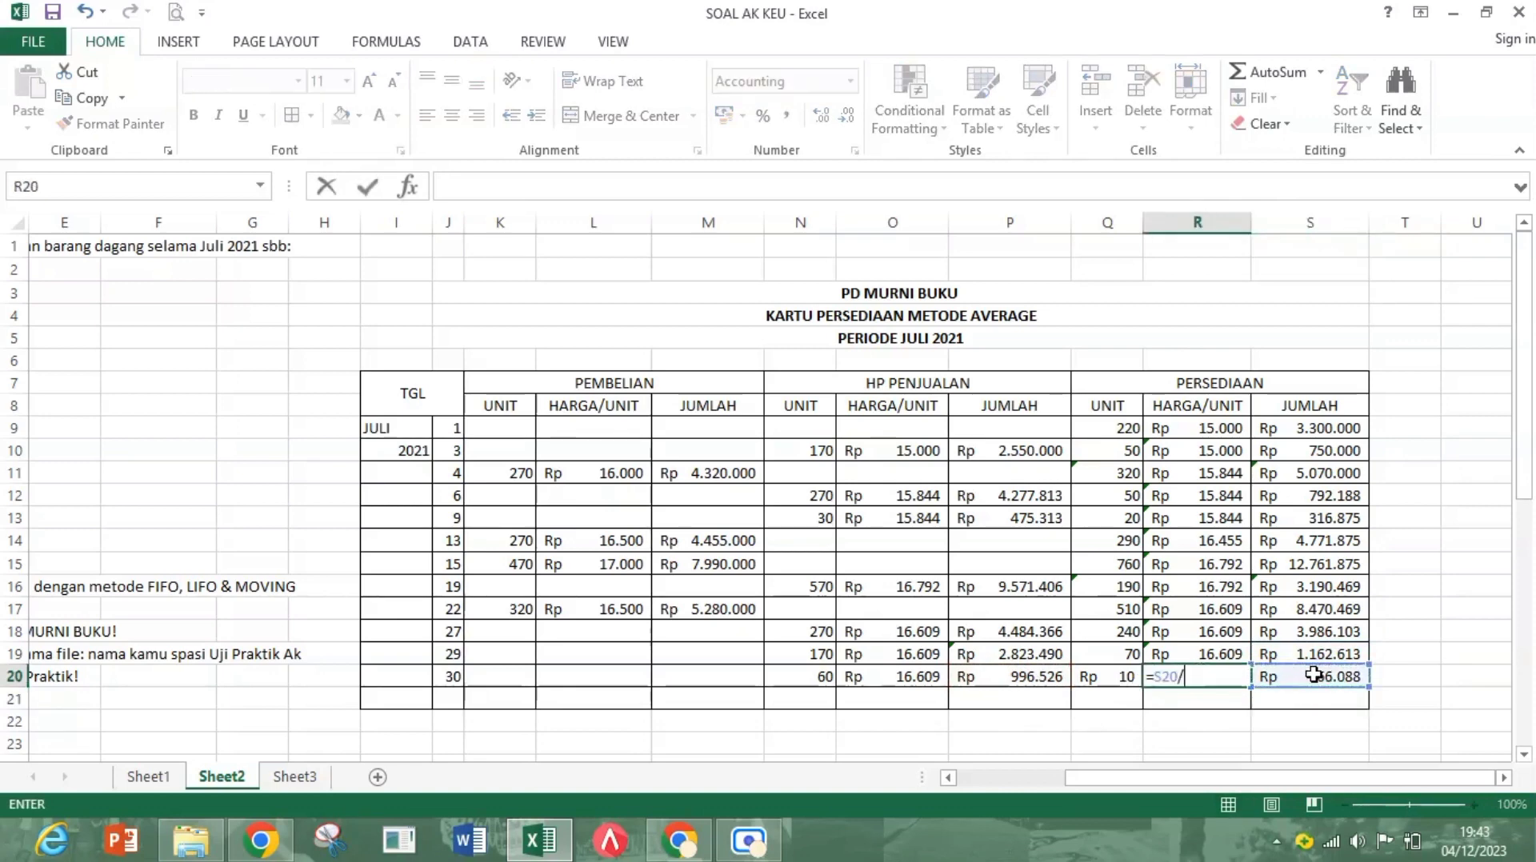
click(1114, 677)
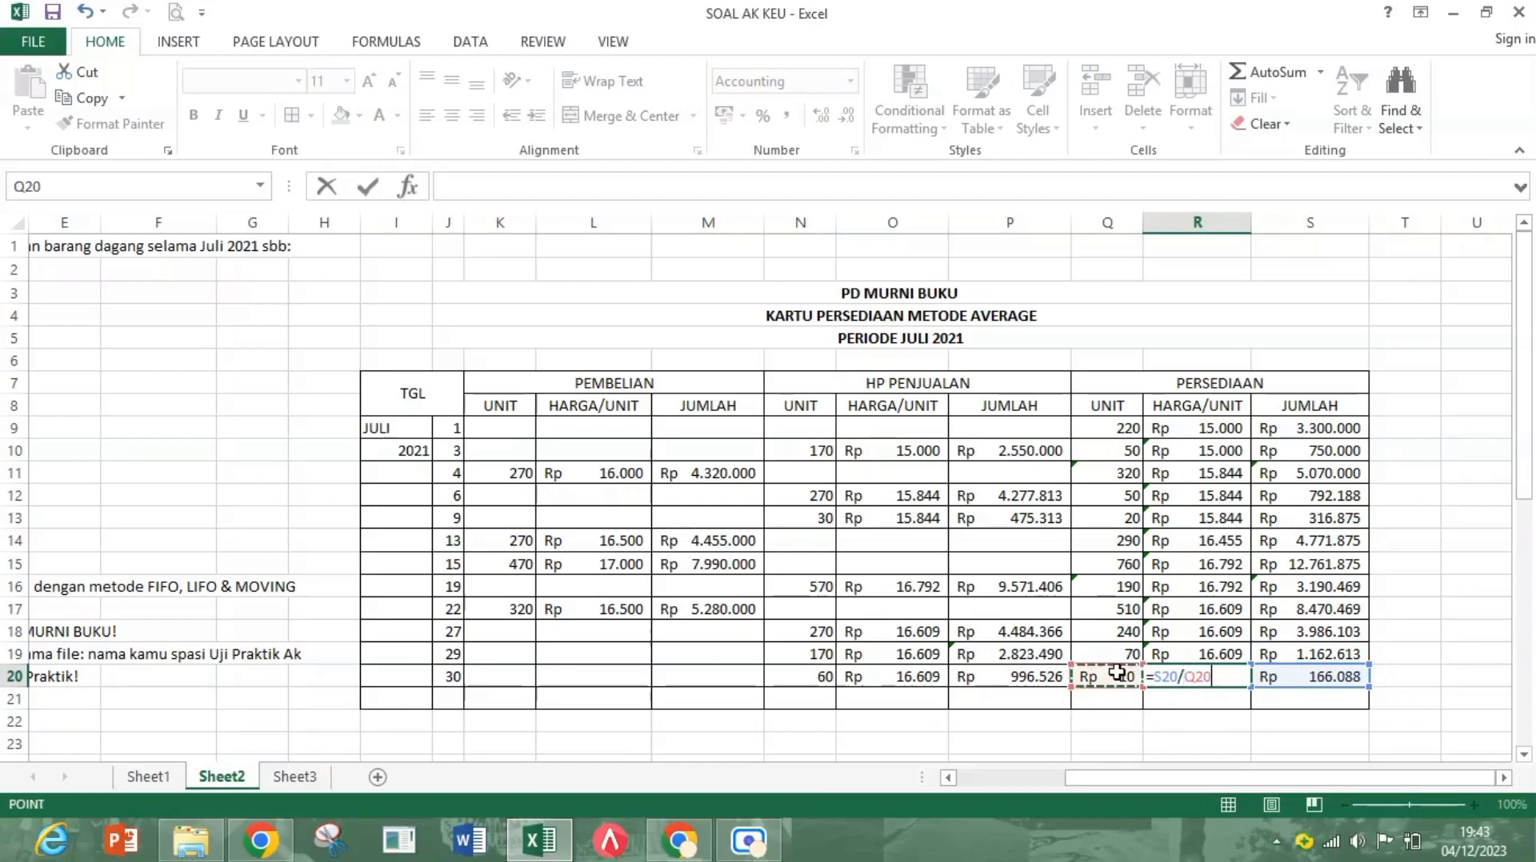
key(Return)
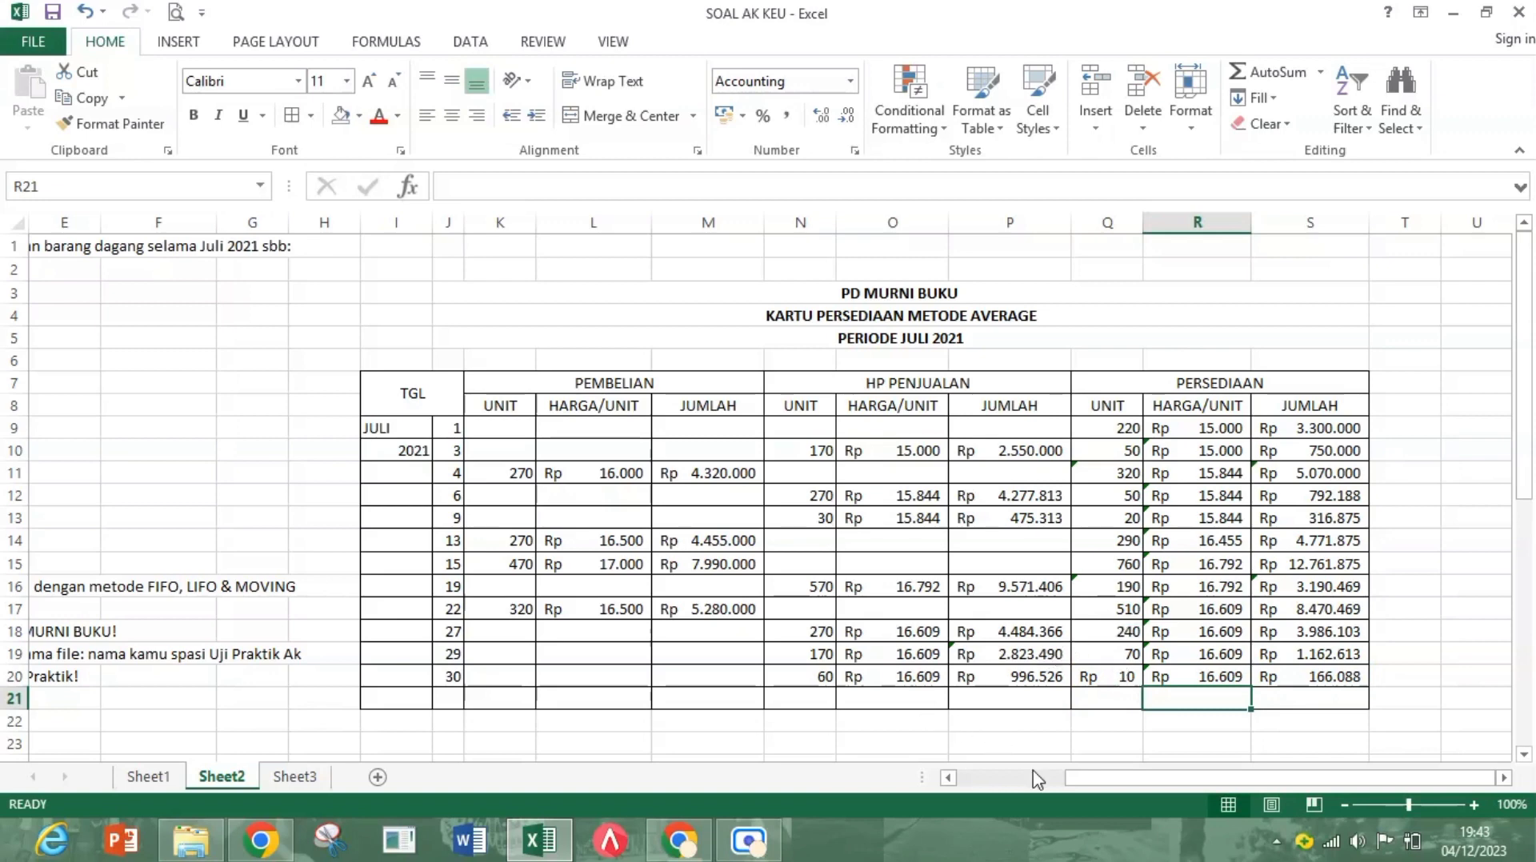
Step: Below the inventory card, enter the labels PERSEDIAAN AWAL in L23 and PEMBELAIAN in L24
mouse_move(1037, 780)
mouse_down()
mouse_move(1086, 775)
mouse_move(1011, 790)
mouse_up()
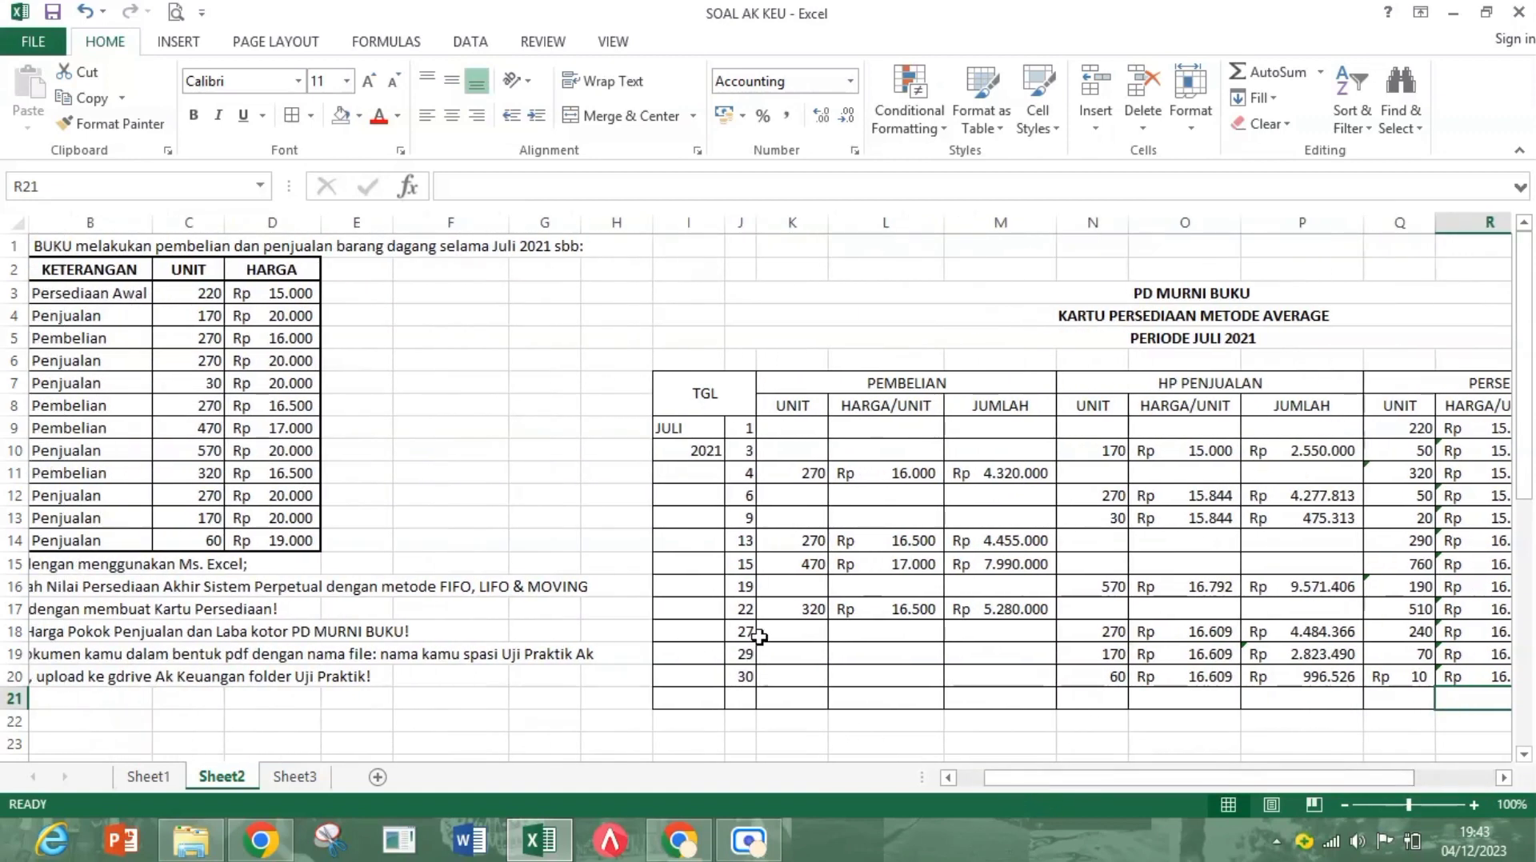
drag(997, 784, 967, 786)
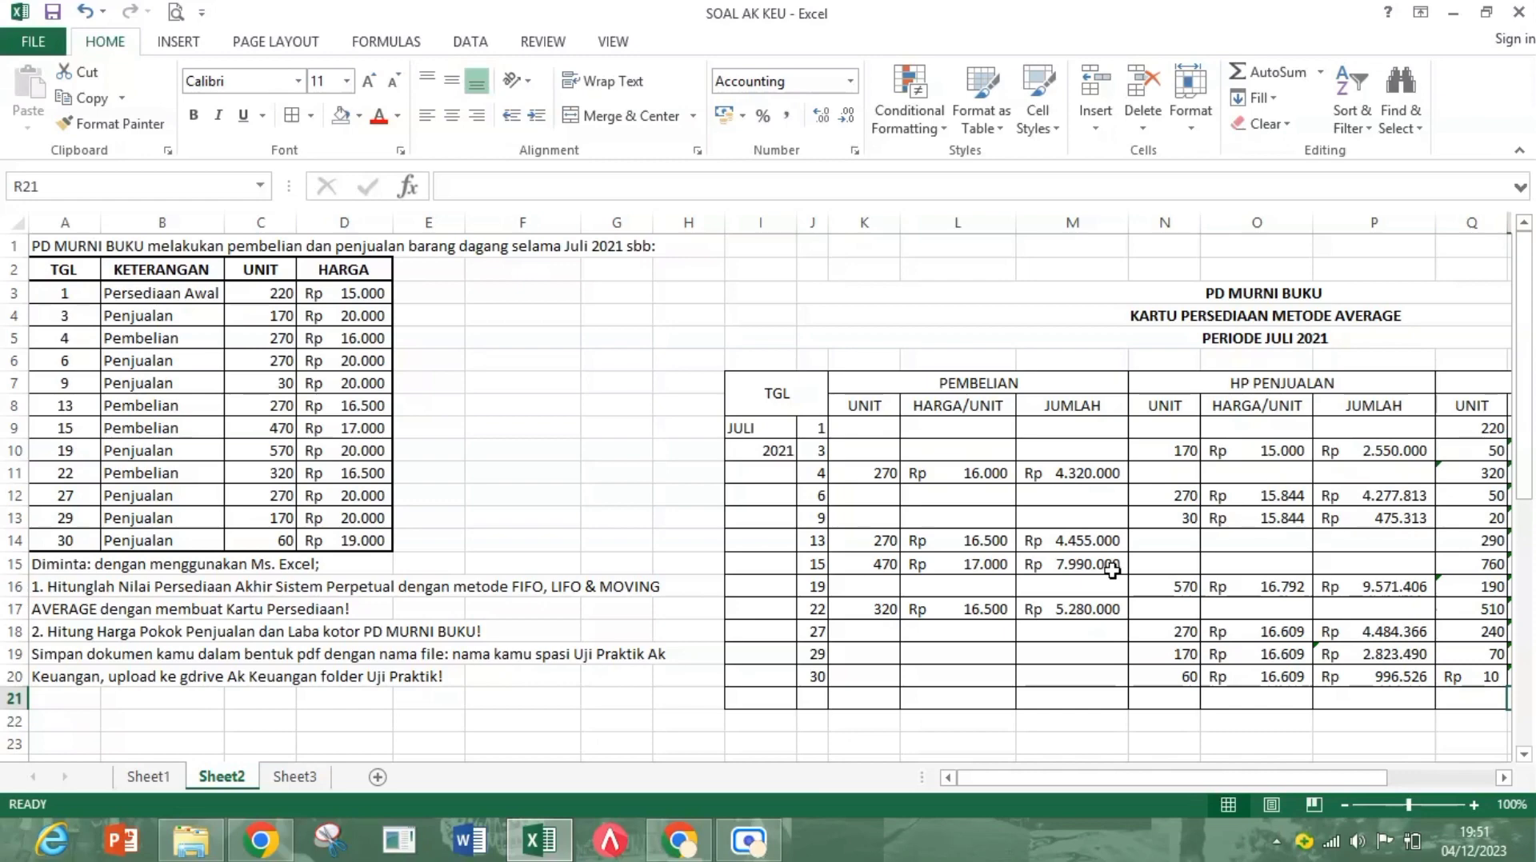
scroll(1168, 668, down, 2)
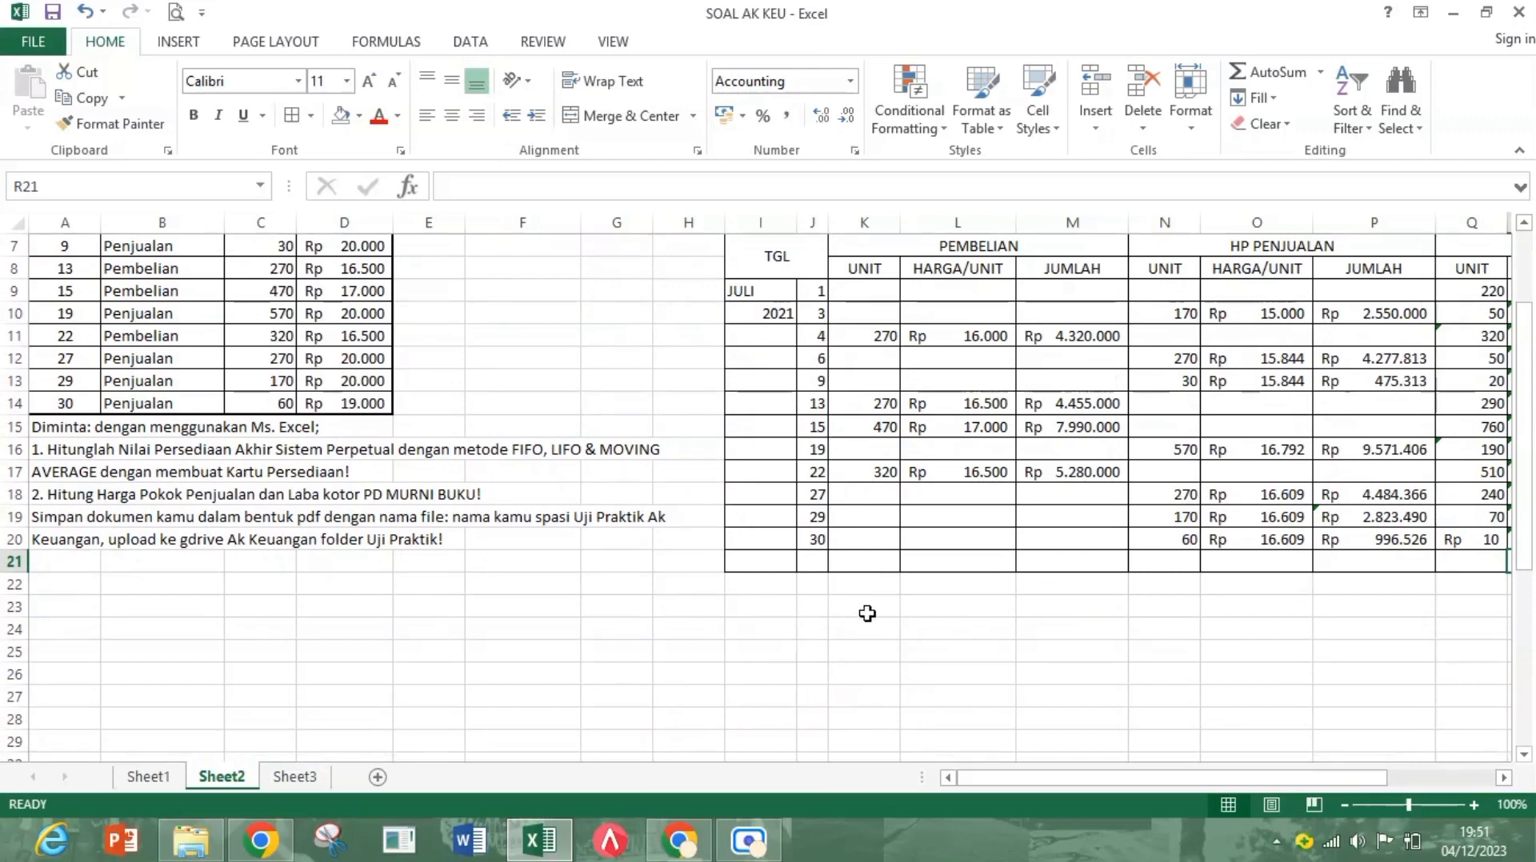
click(927, 608)
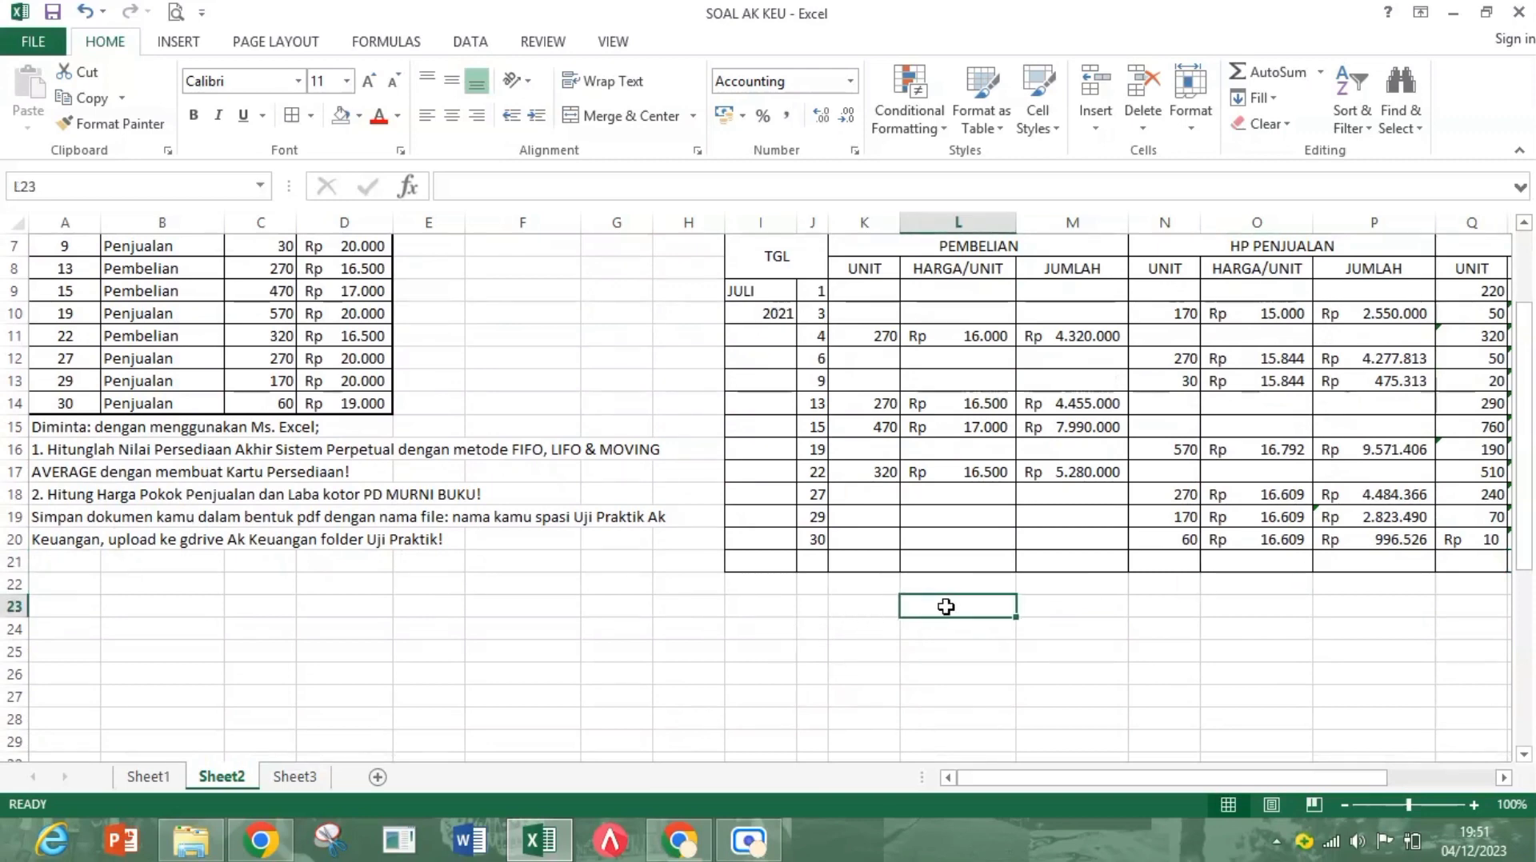
text(PERSED)
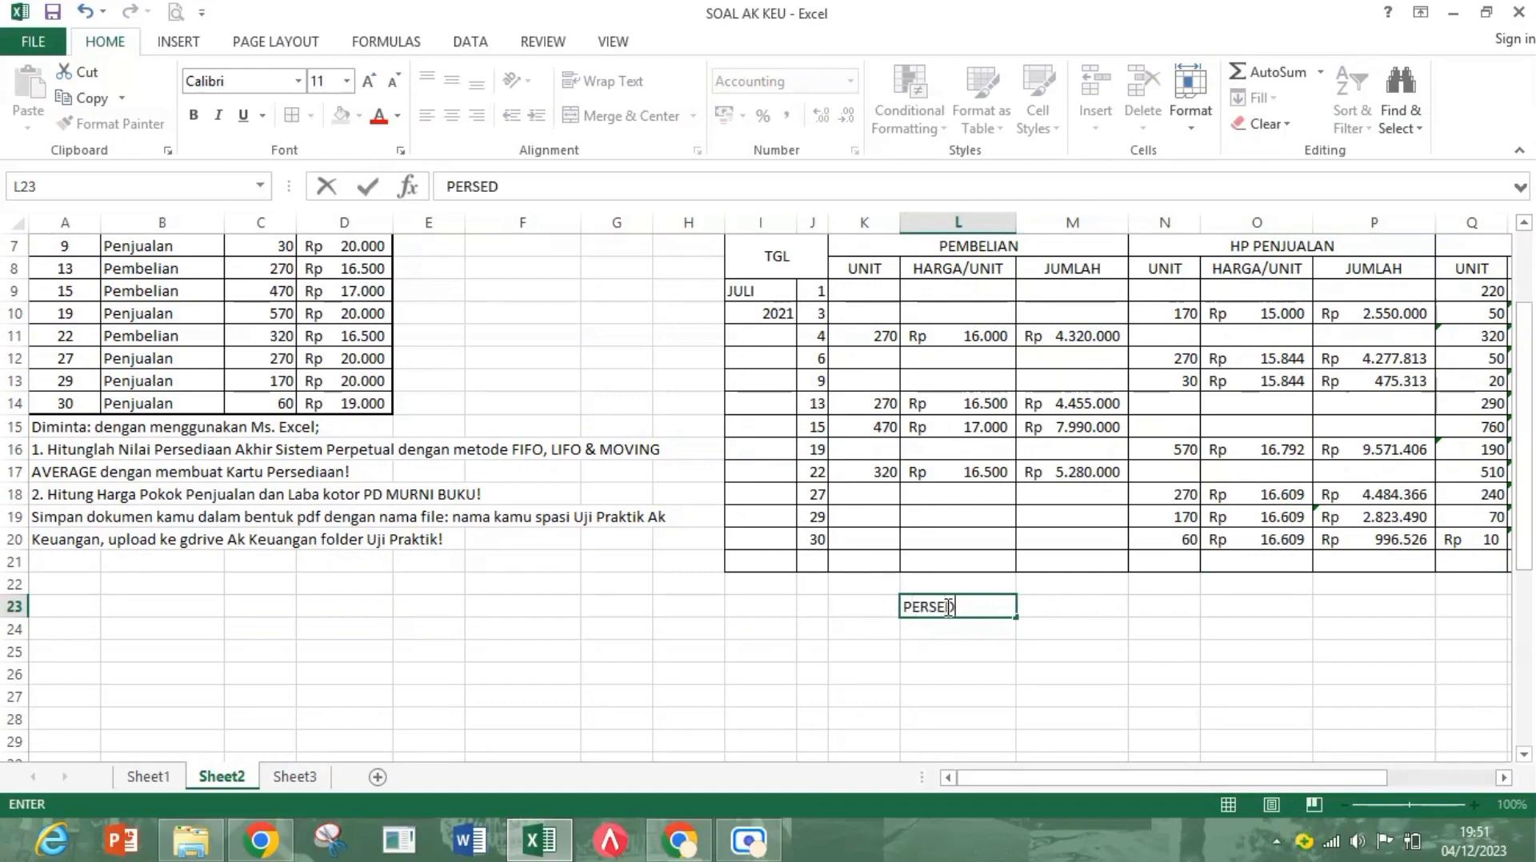
text(IAA AWA)
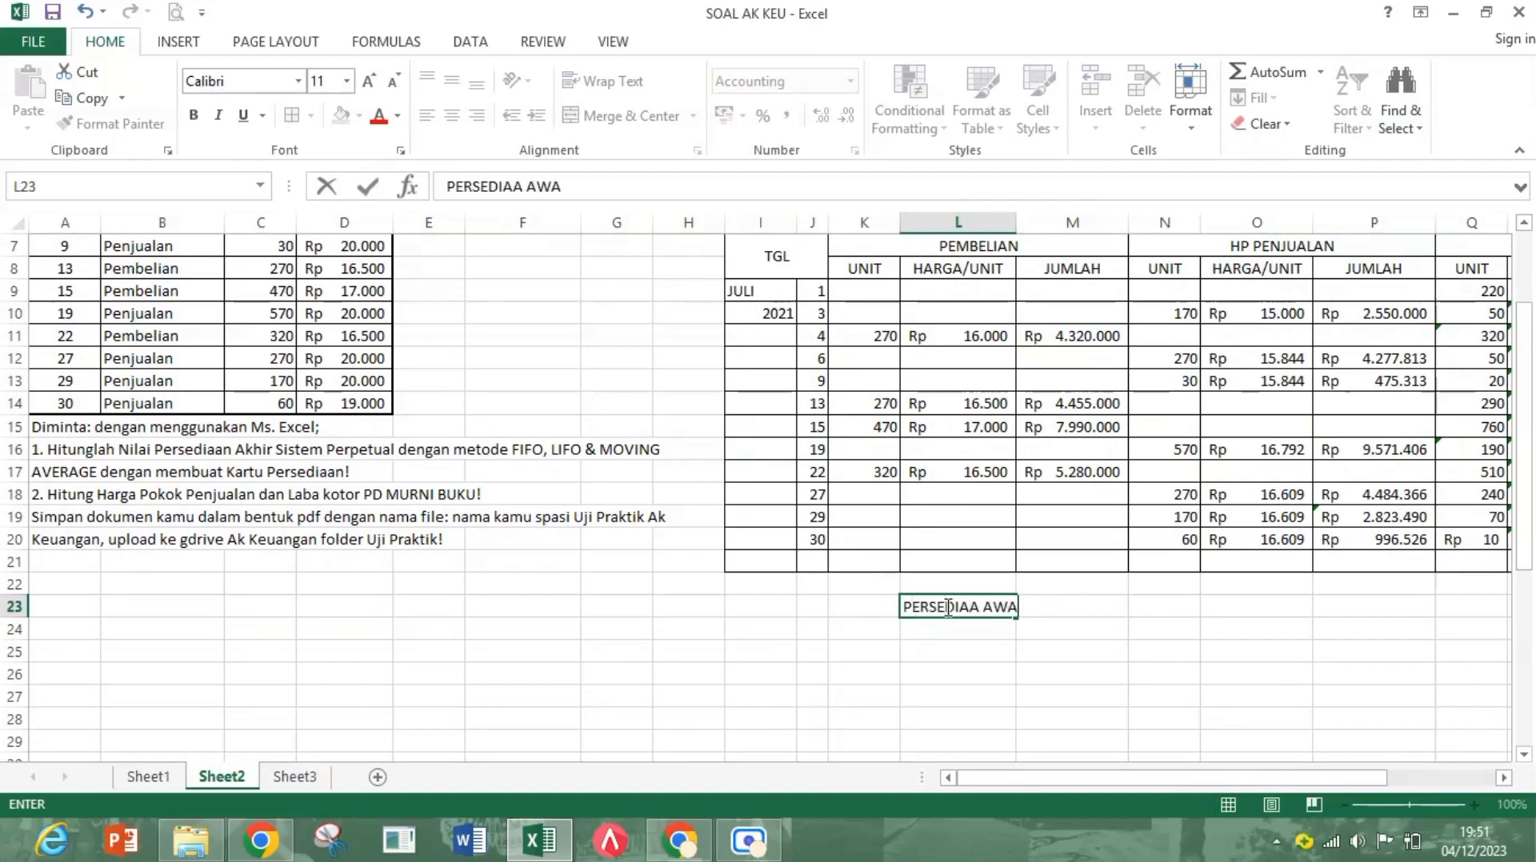
key(BackSpace)
key(BackSpace)
key(BackSpace)
text(MN)
key(BackSpace)
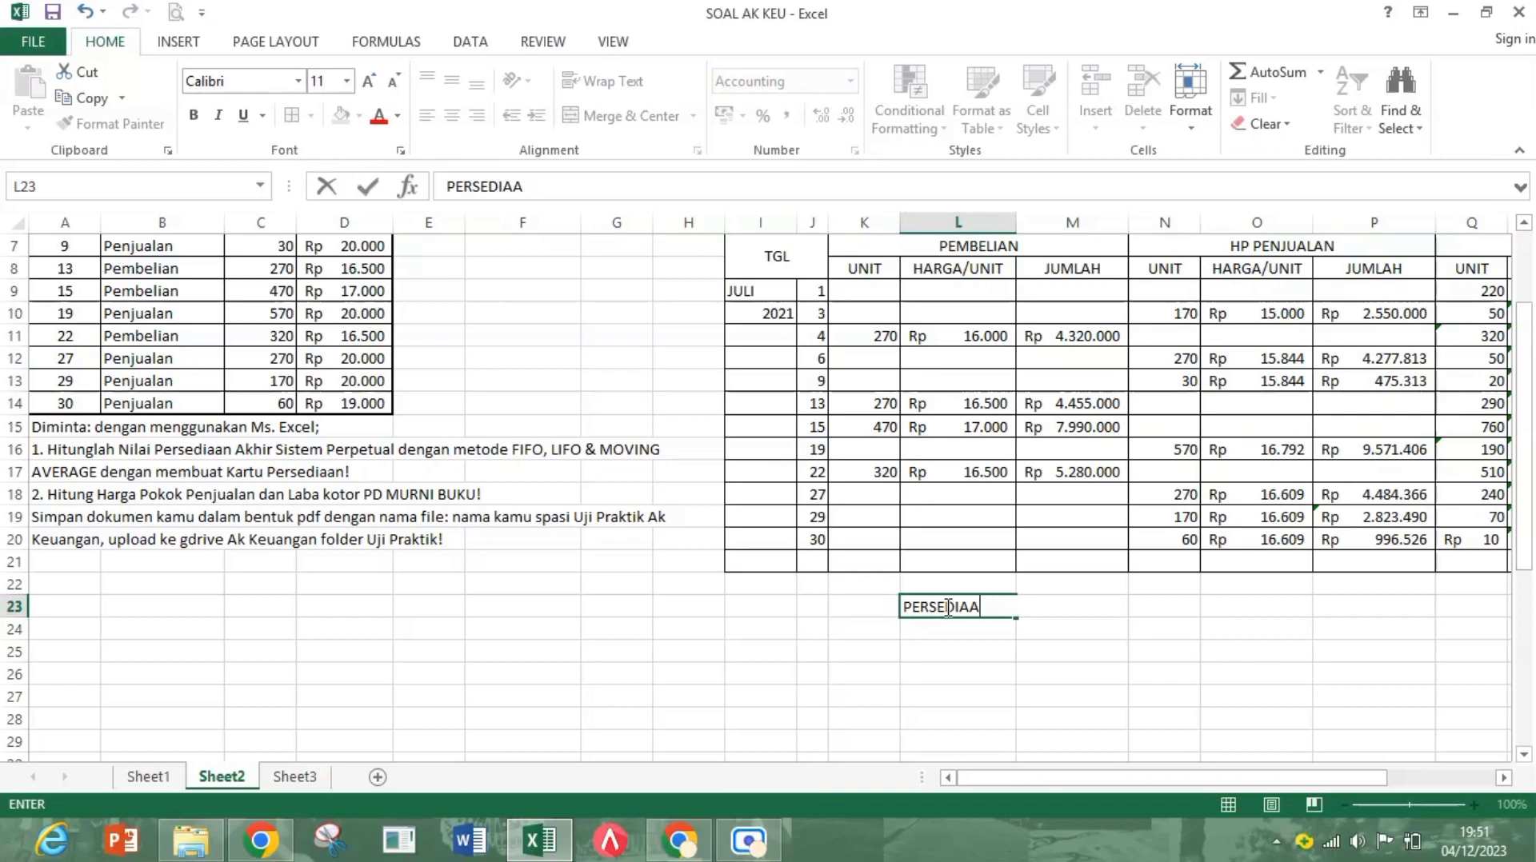
text(N AWAL)
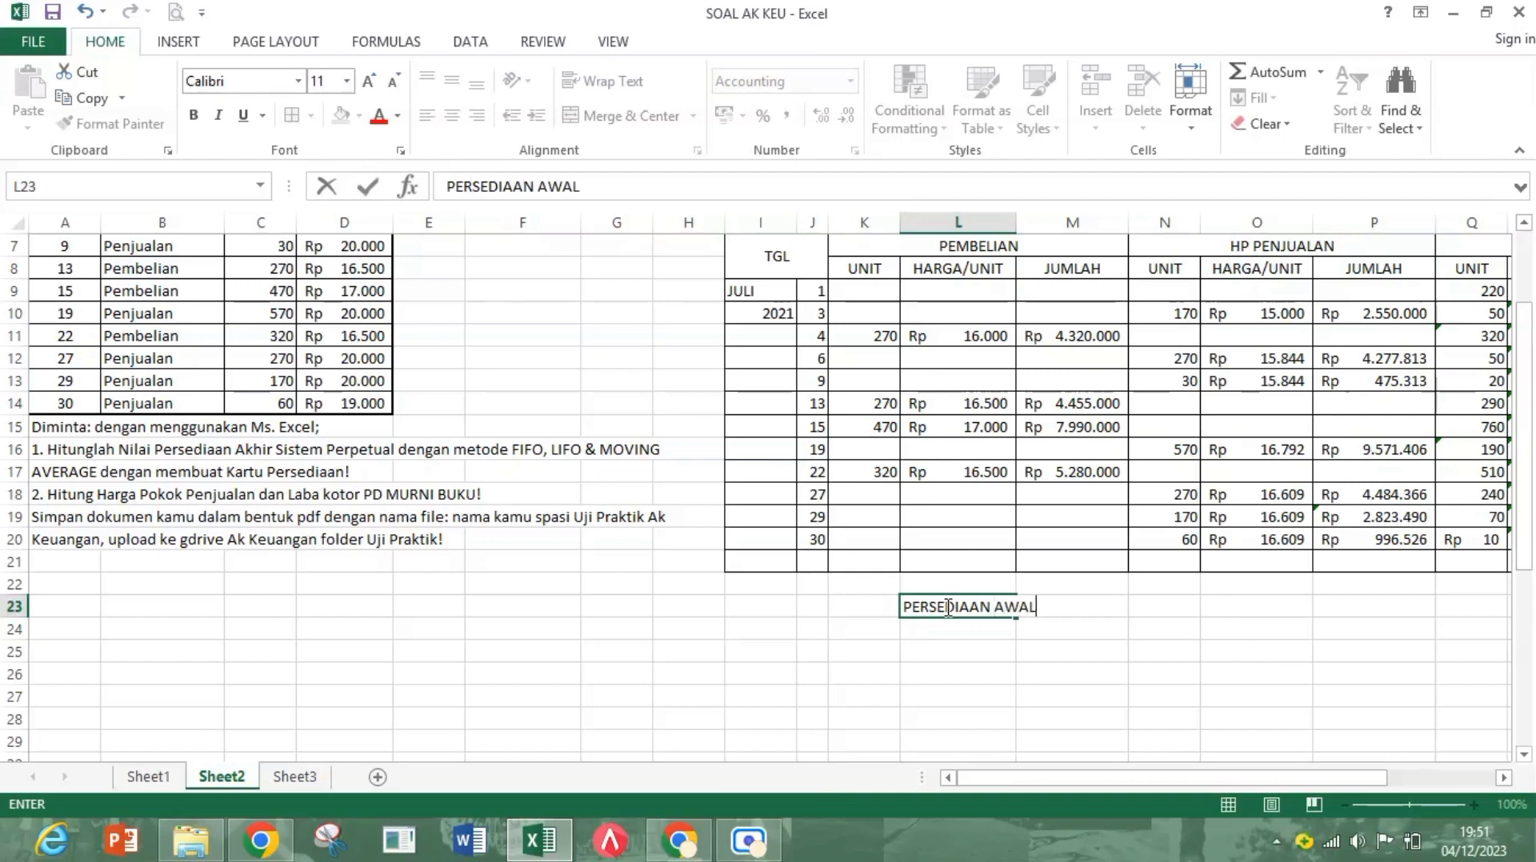
key(Return)
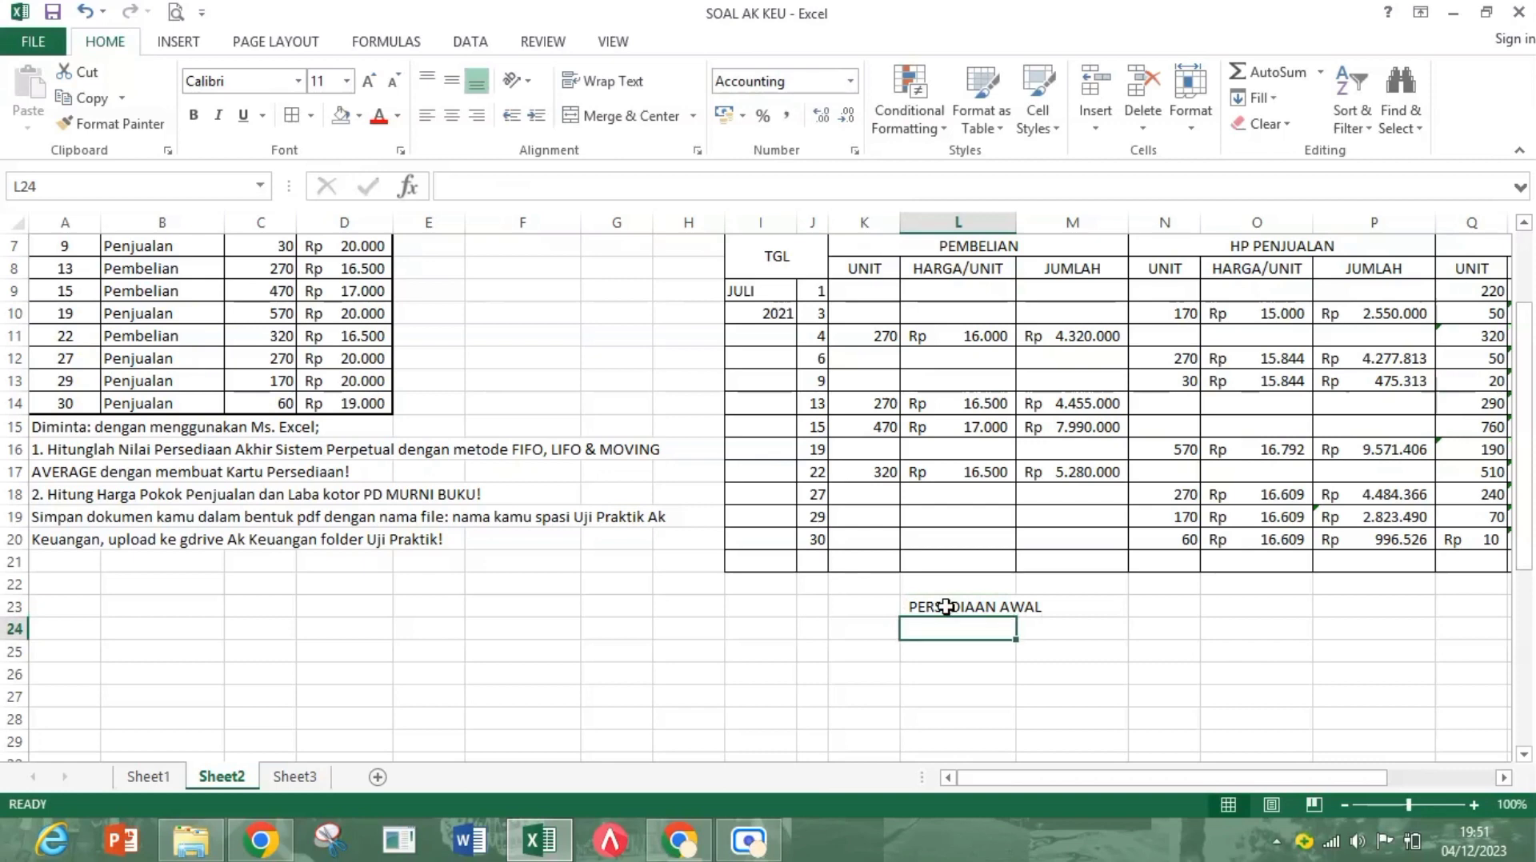
text(PEMBELAIAN)
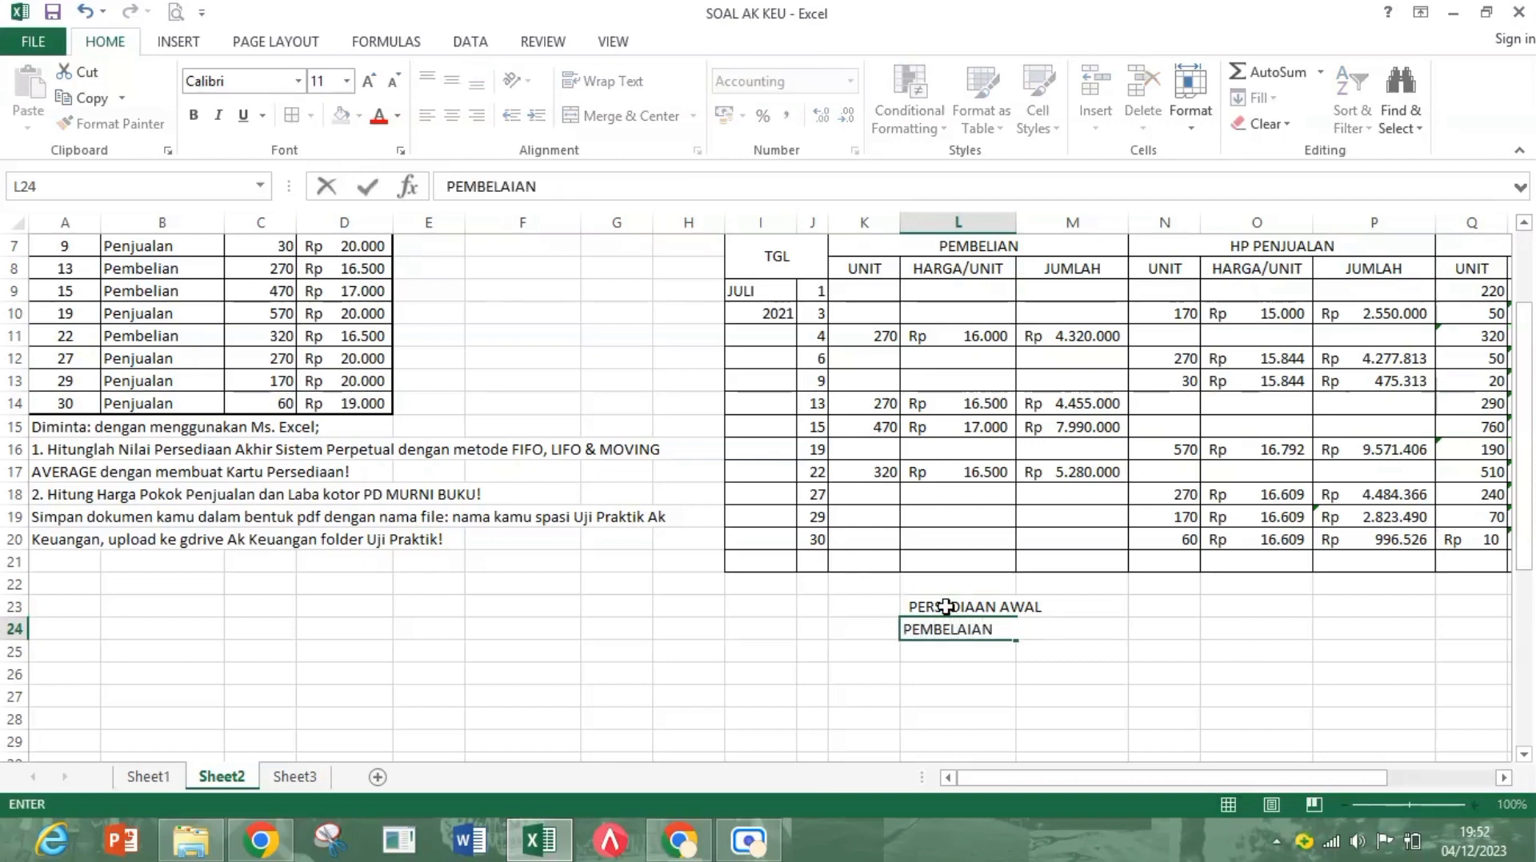
key(Tab)
Step: Bring the July 1 inventory amount into O23 as the beginning inventory value, =S9
key(Right)
key(Up)
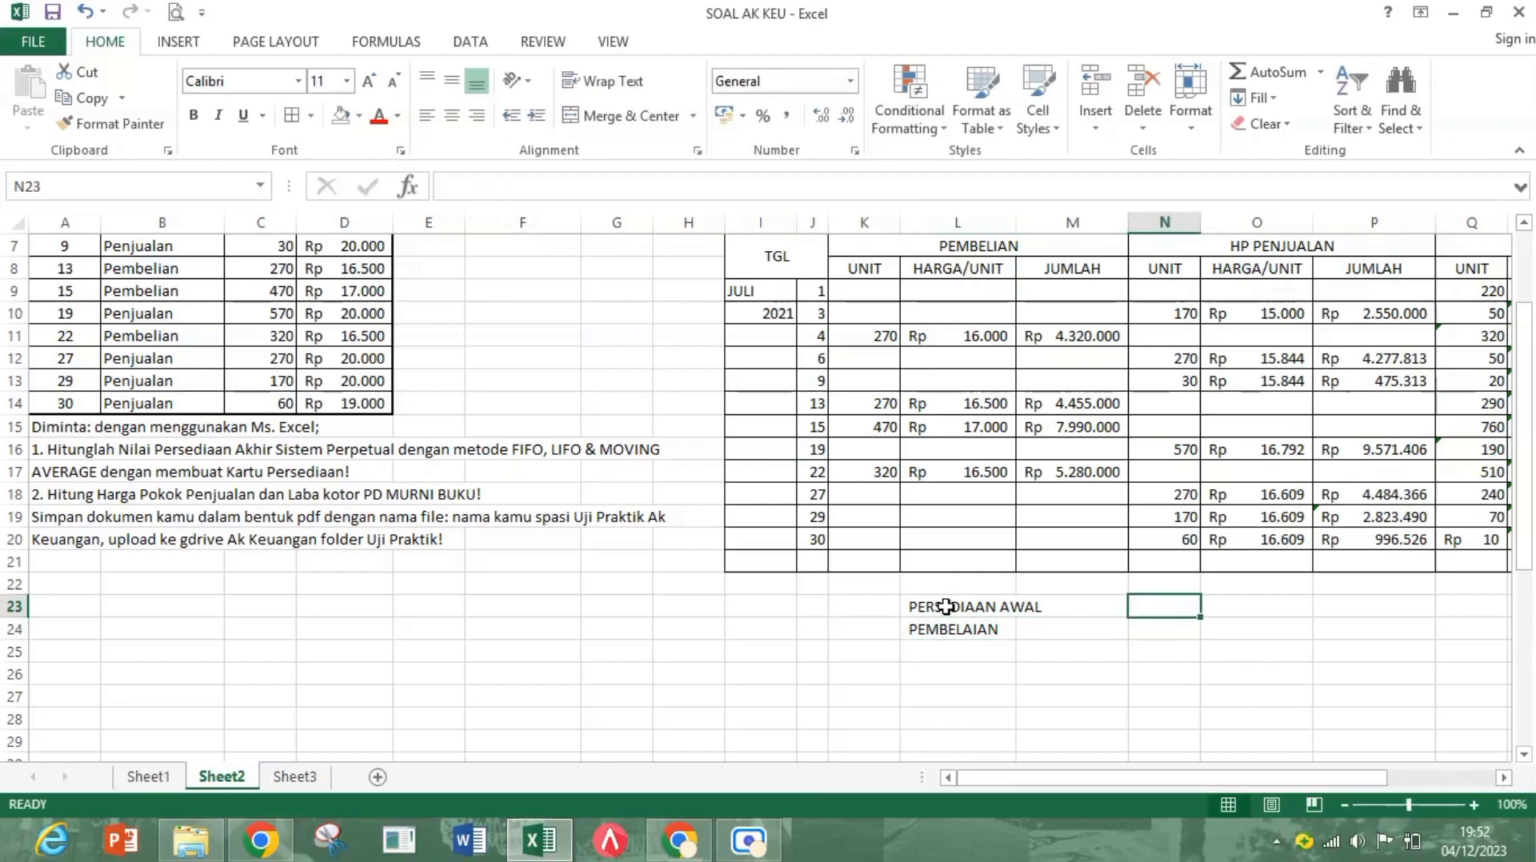
key(Right)
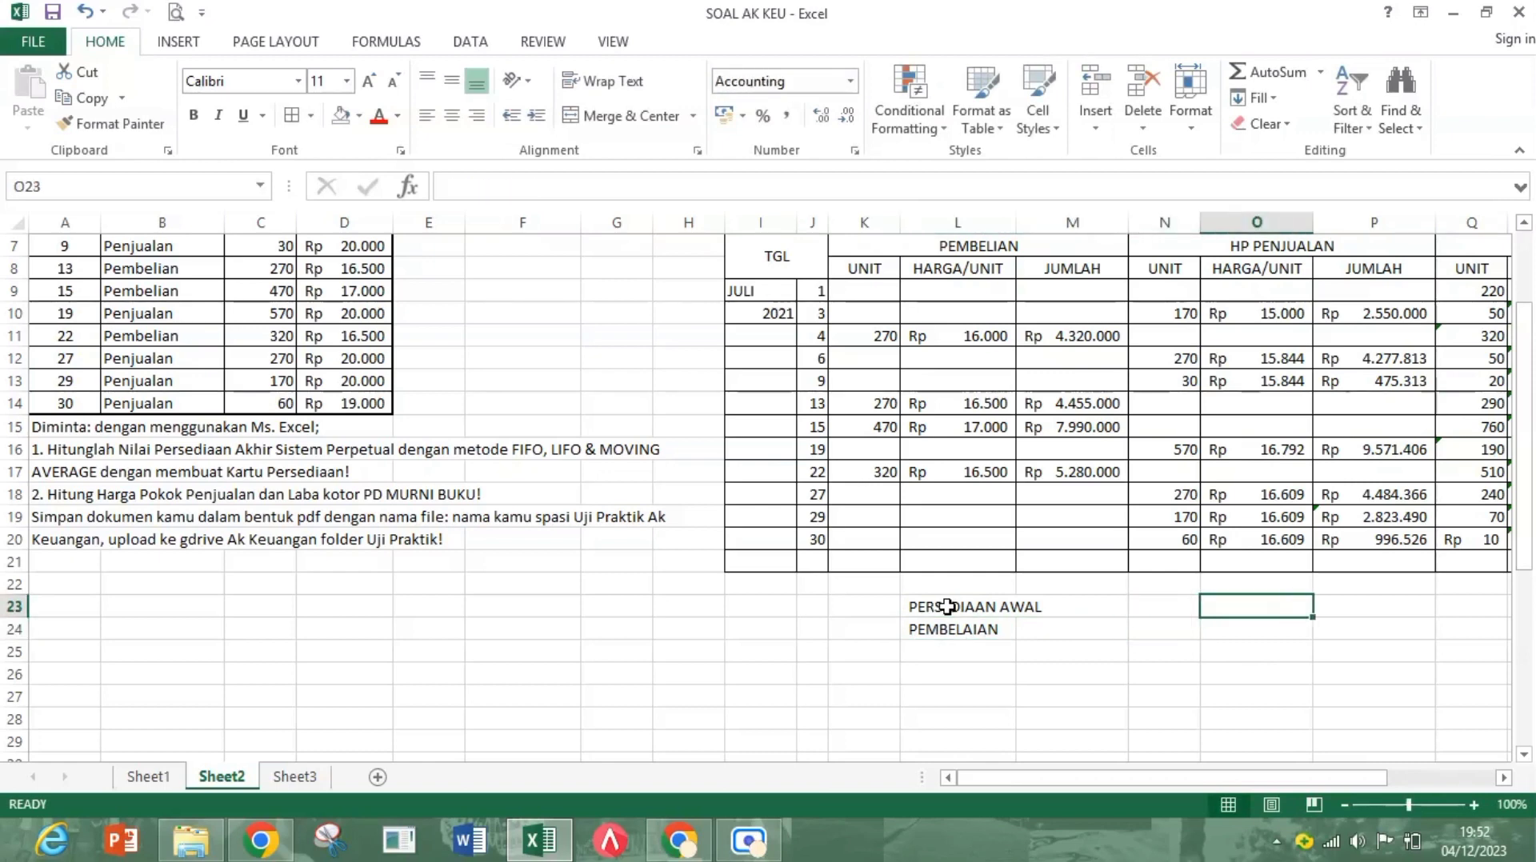
text(=)
scroll(1317, 551, up, 2)
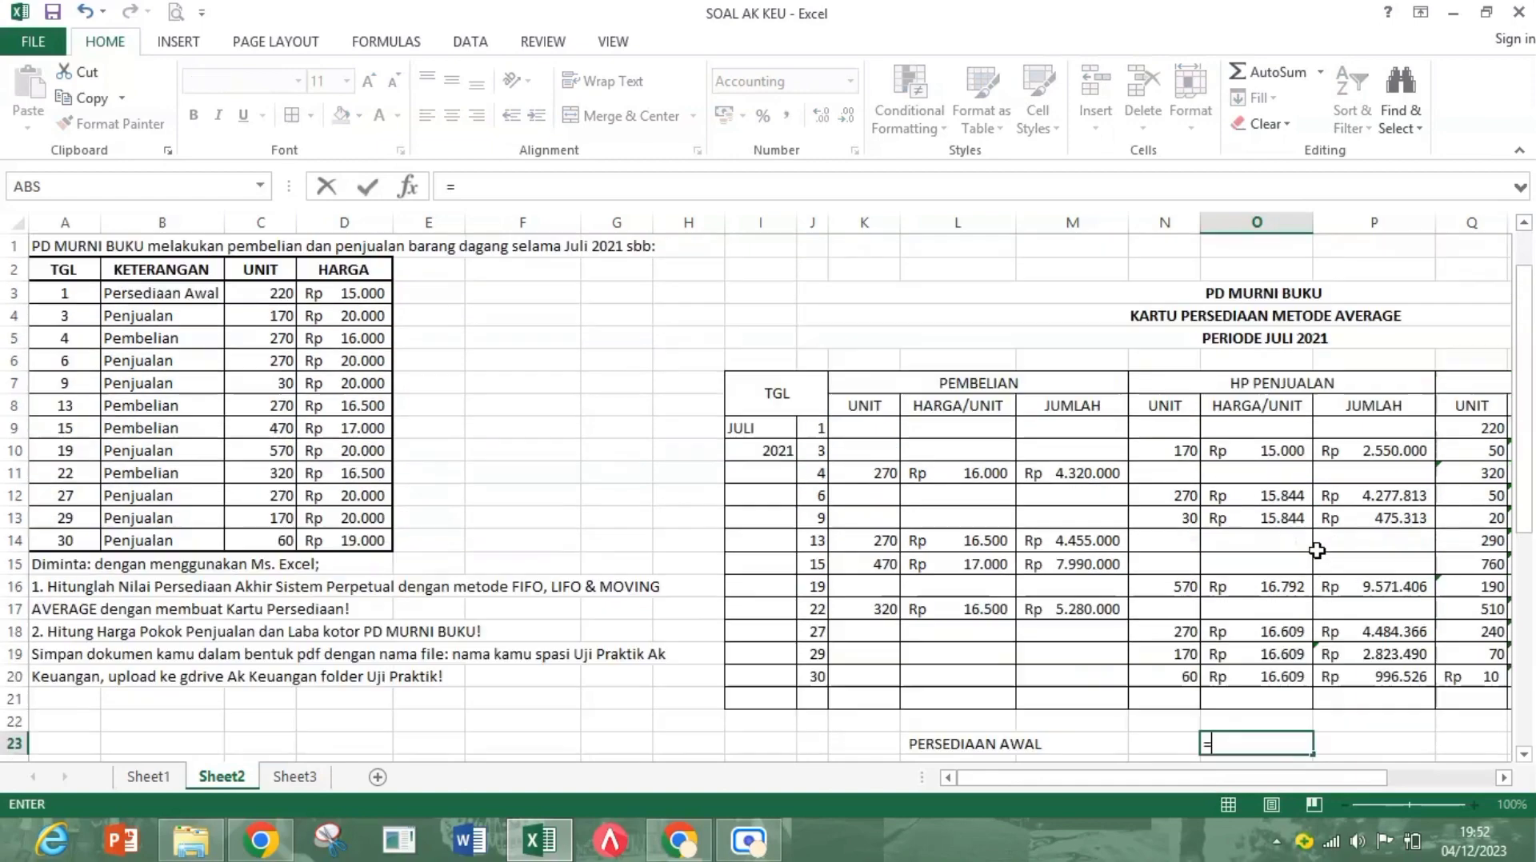
drag(1376, 780, 1452, 791)
click(1394, 432)
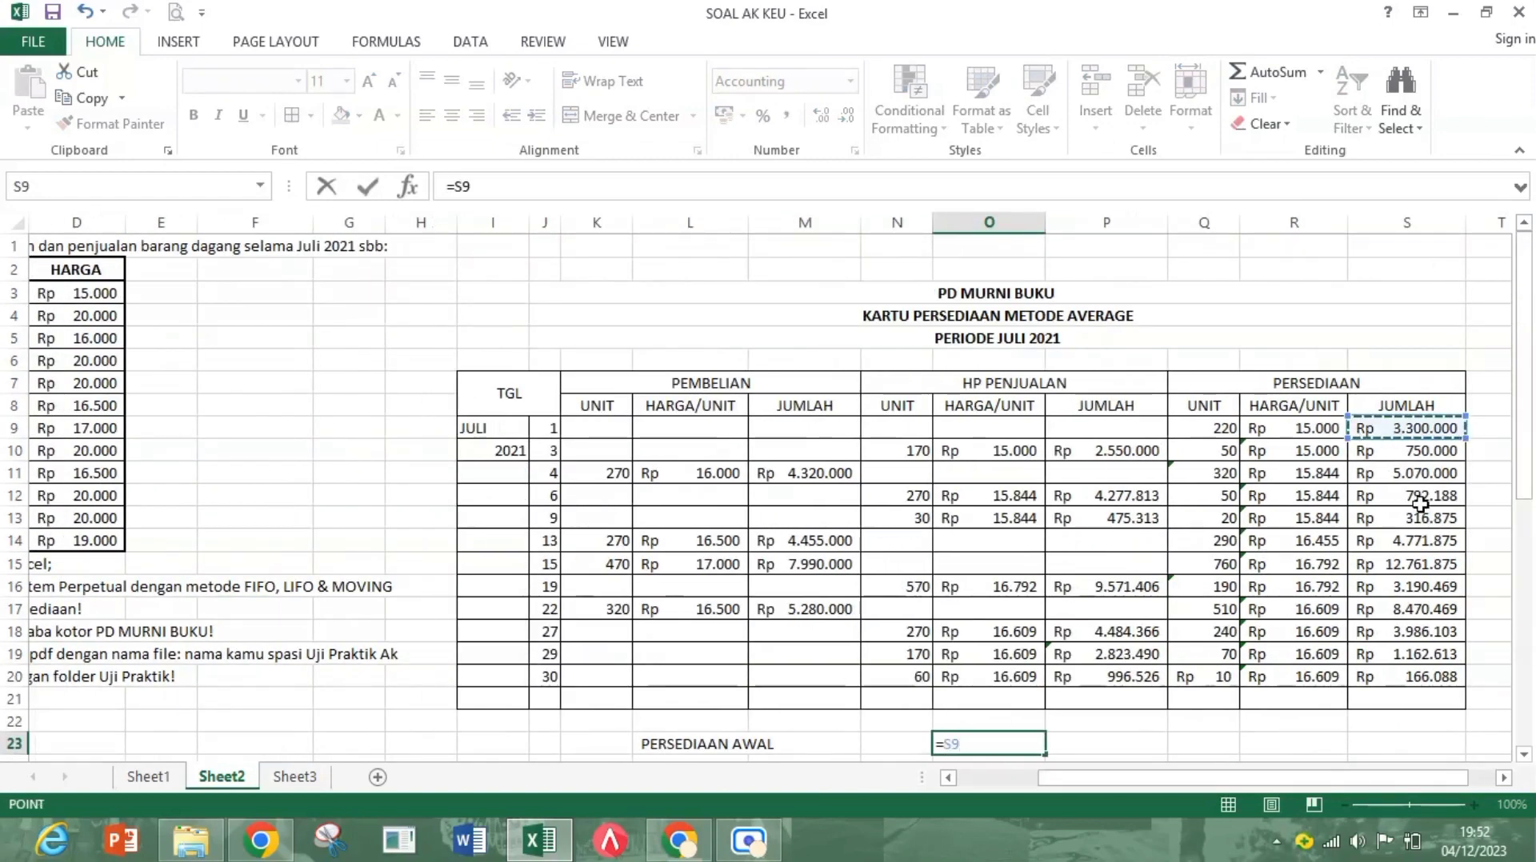
key(Return)
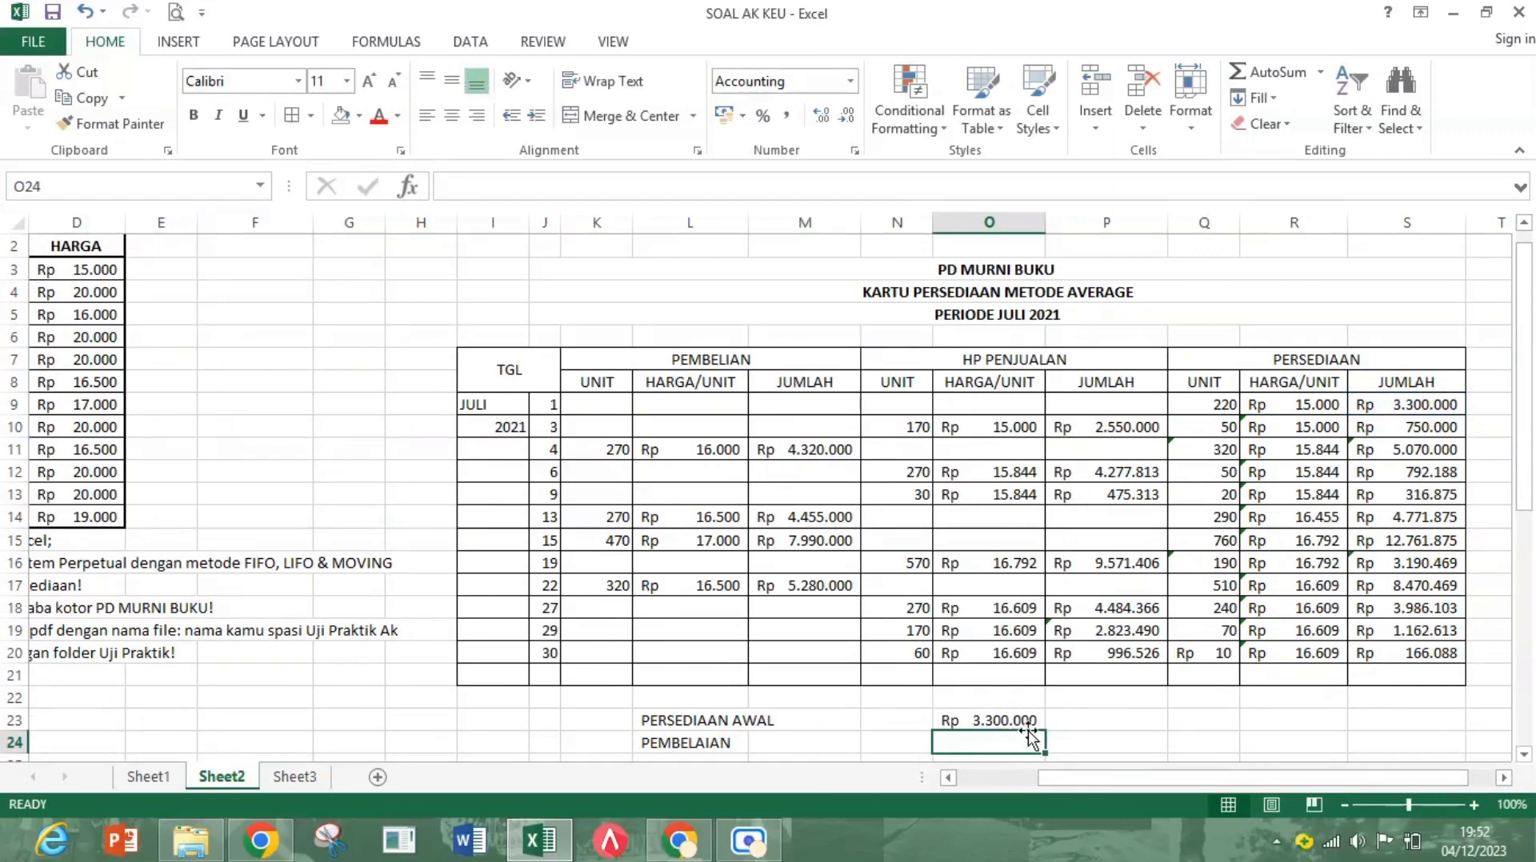
Step: Total the purchase amounts in M21 below the PEMBELIAN JUMLAH column, =SUM(M9:M20)
scroll(1040, 751, down, 1)
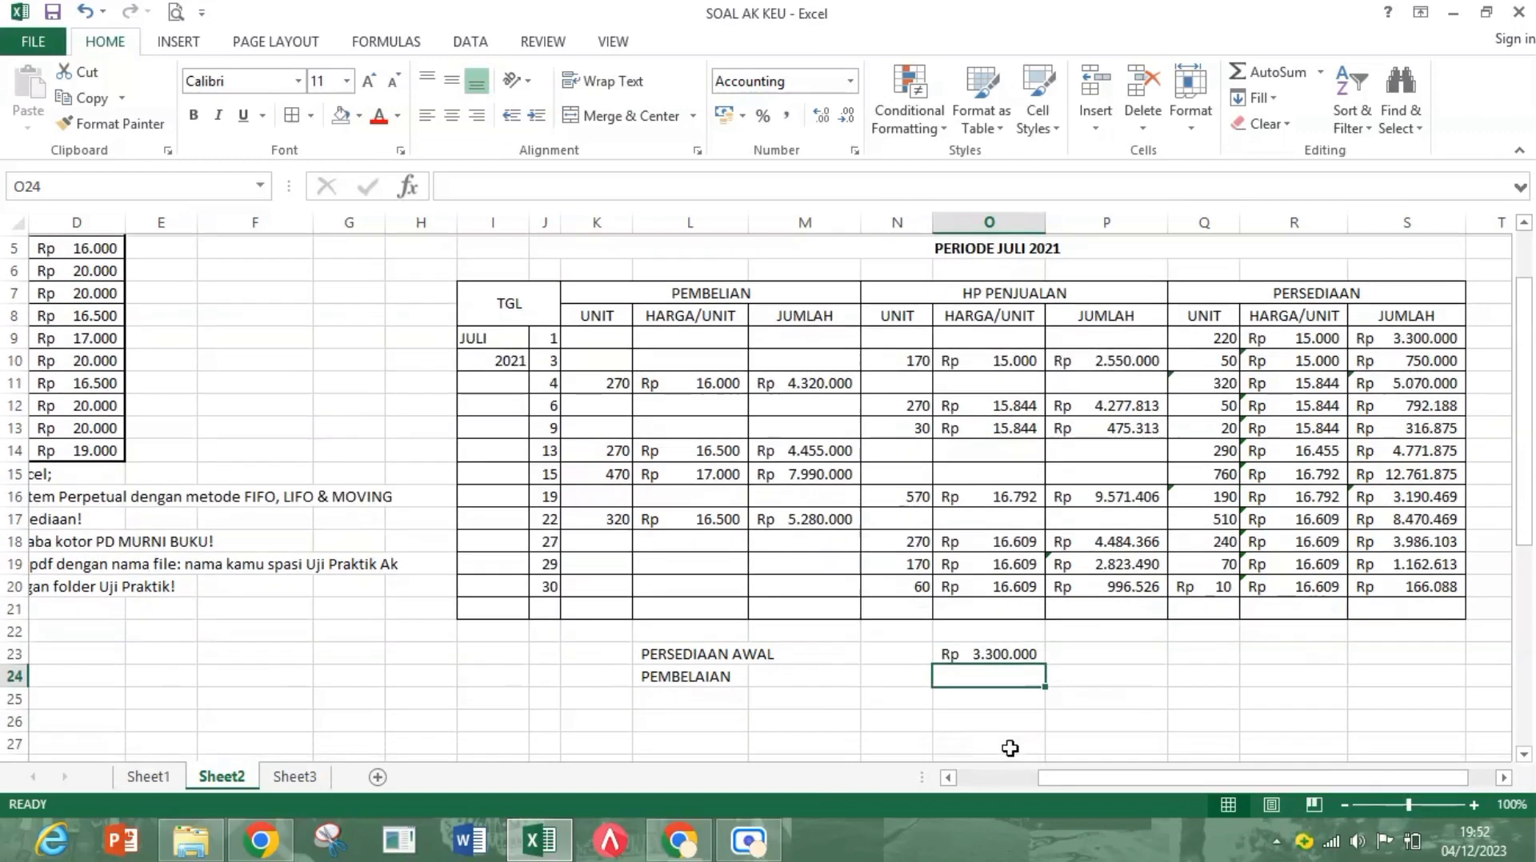
click(824, 611)
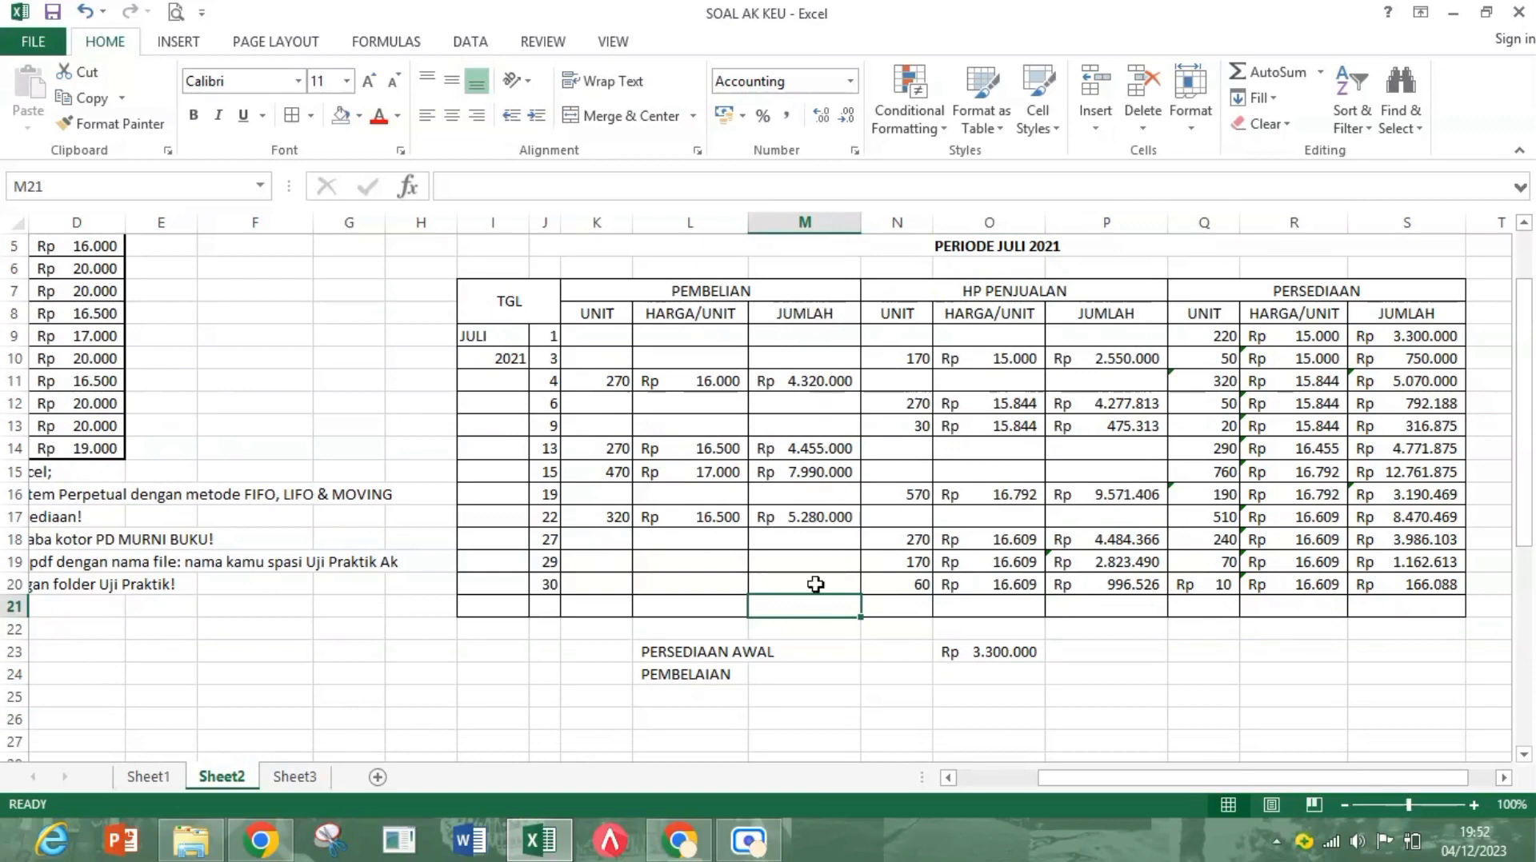
text(=)
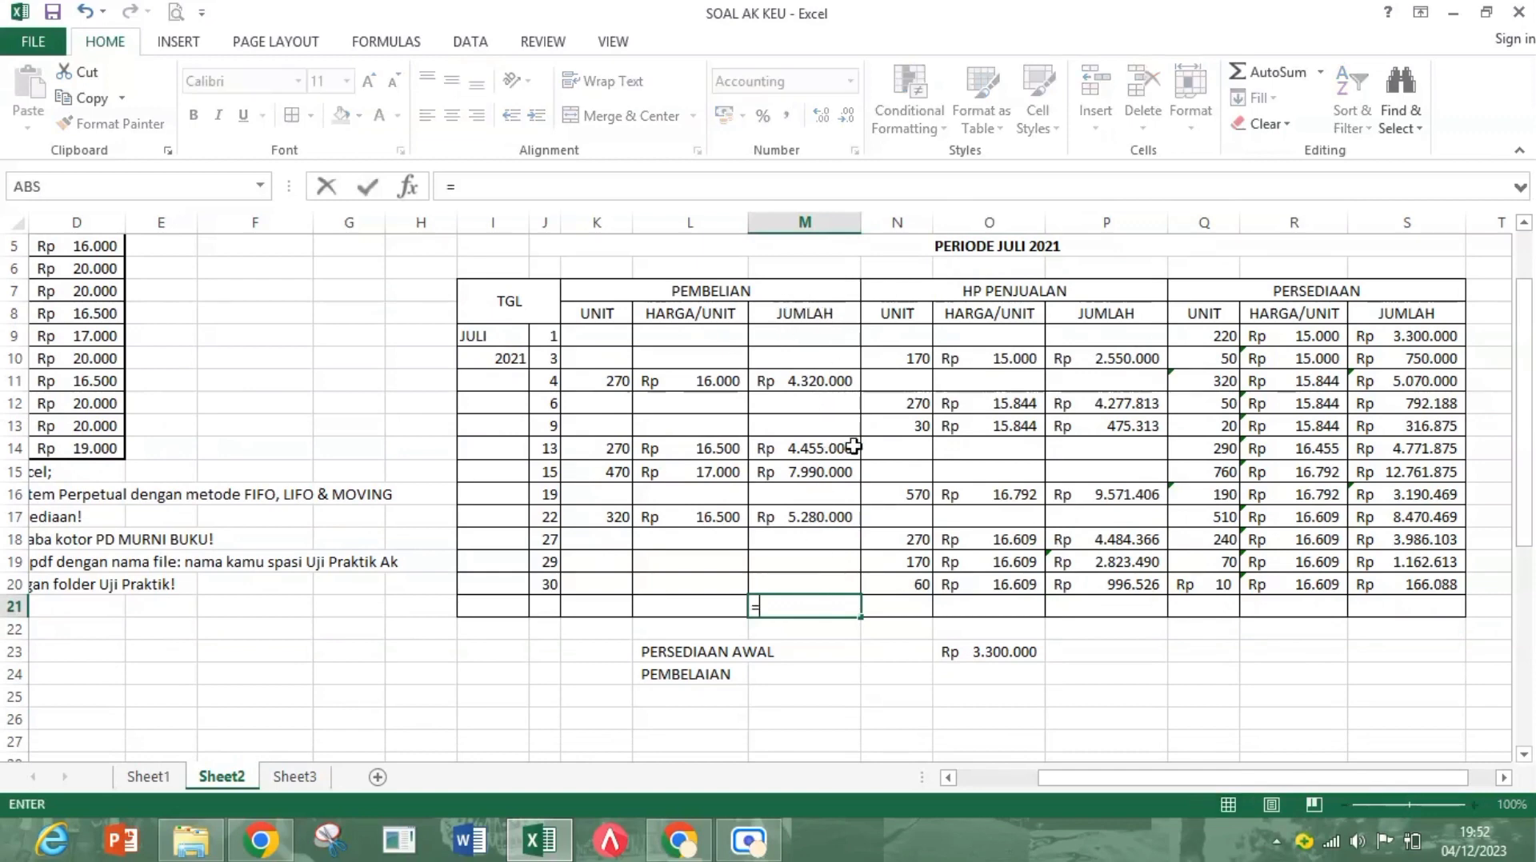
text(SUM()
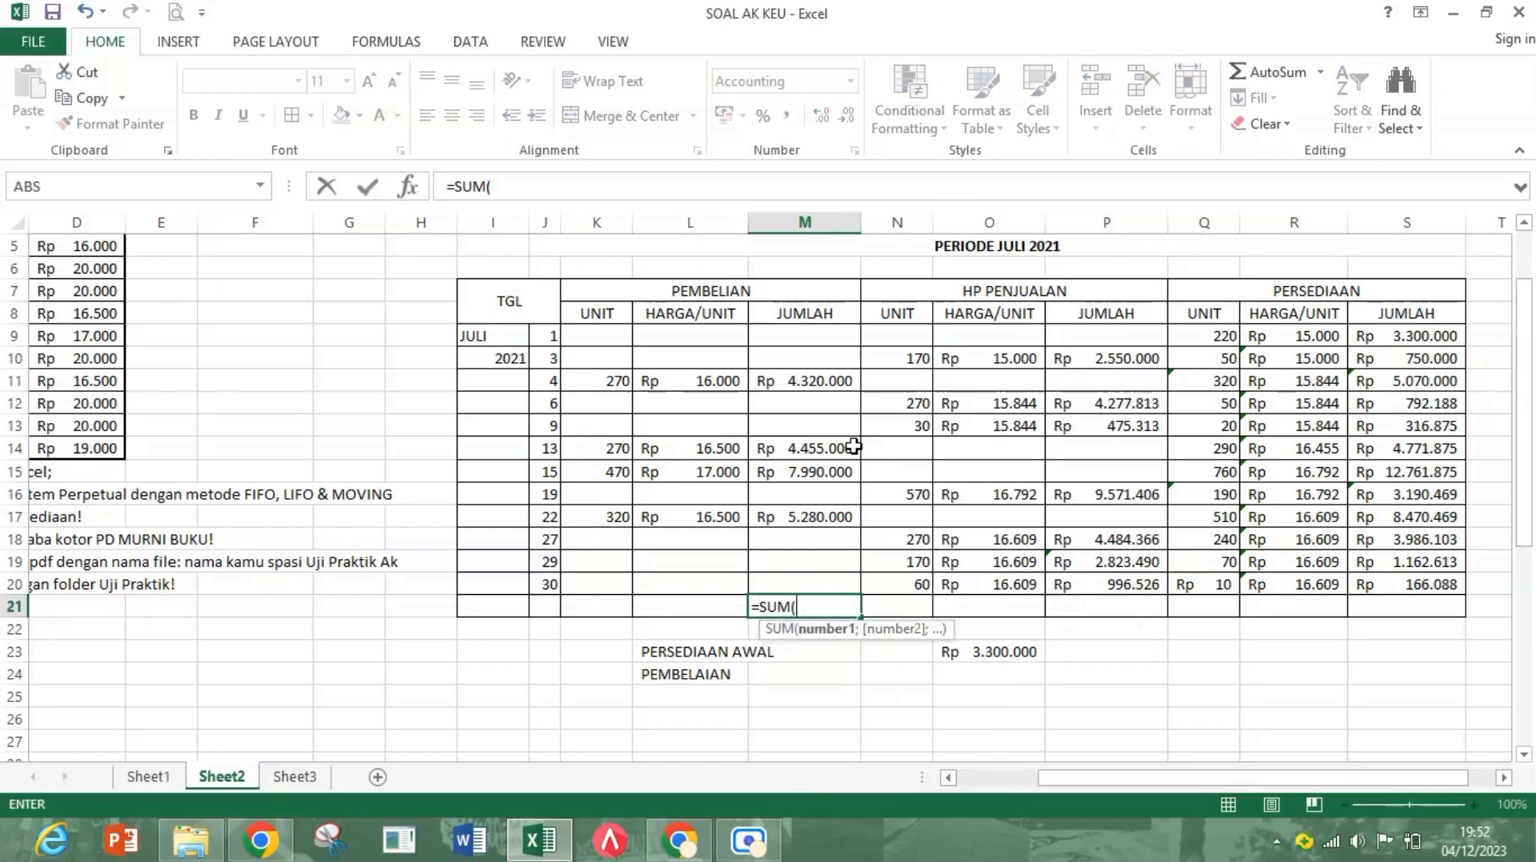
drag(832, 345, 837, 600)
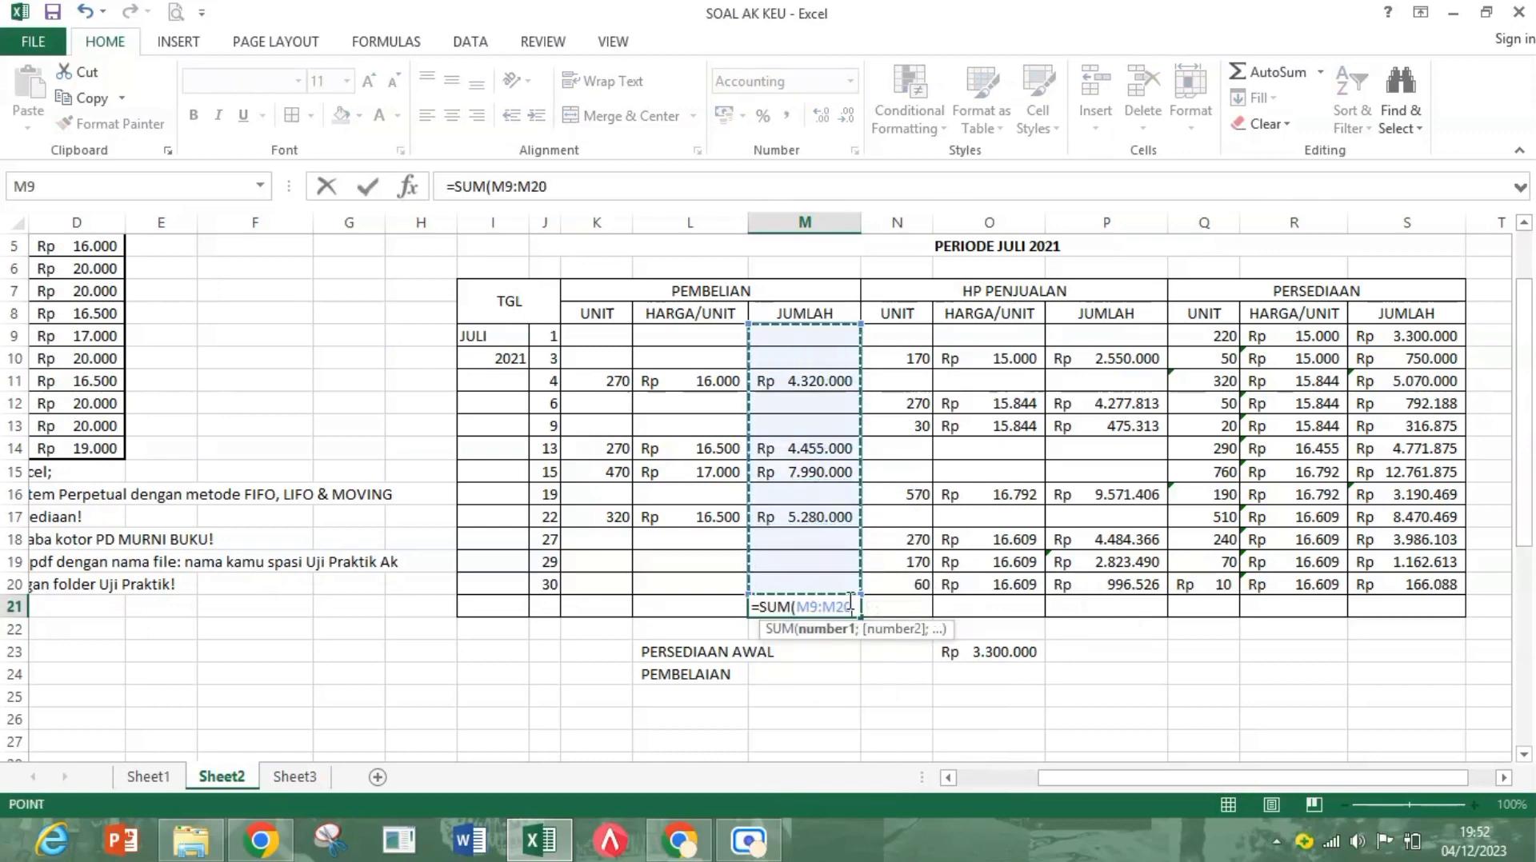
key(Return)
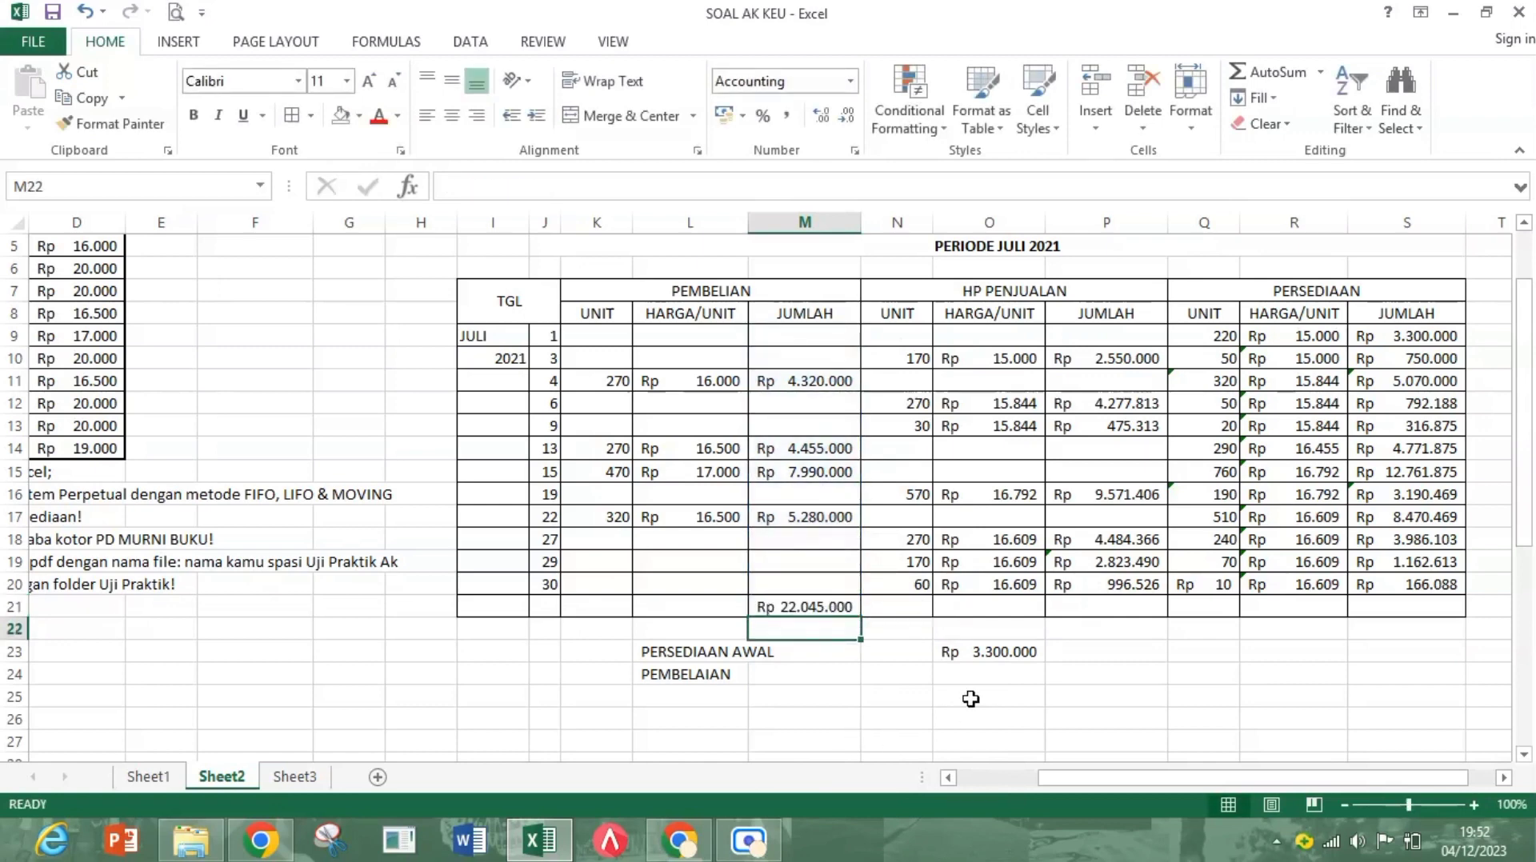
Step: Link the purchases value in O24 to the total purchase amount, =M21
click(993, 676)
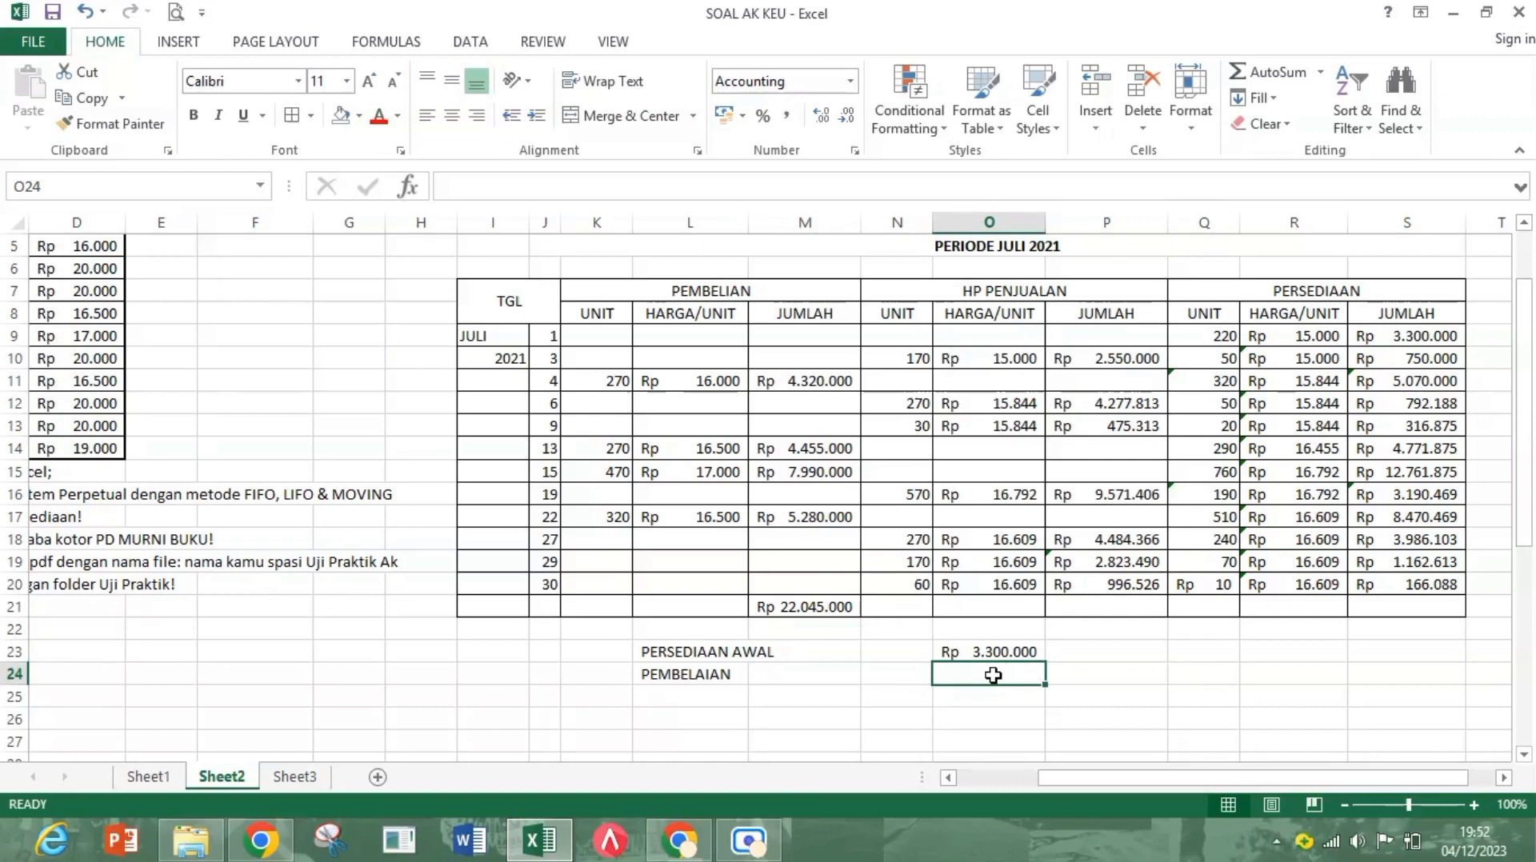
text(=)
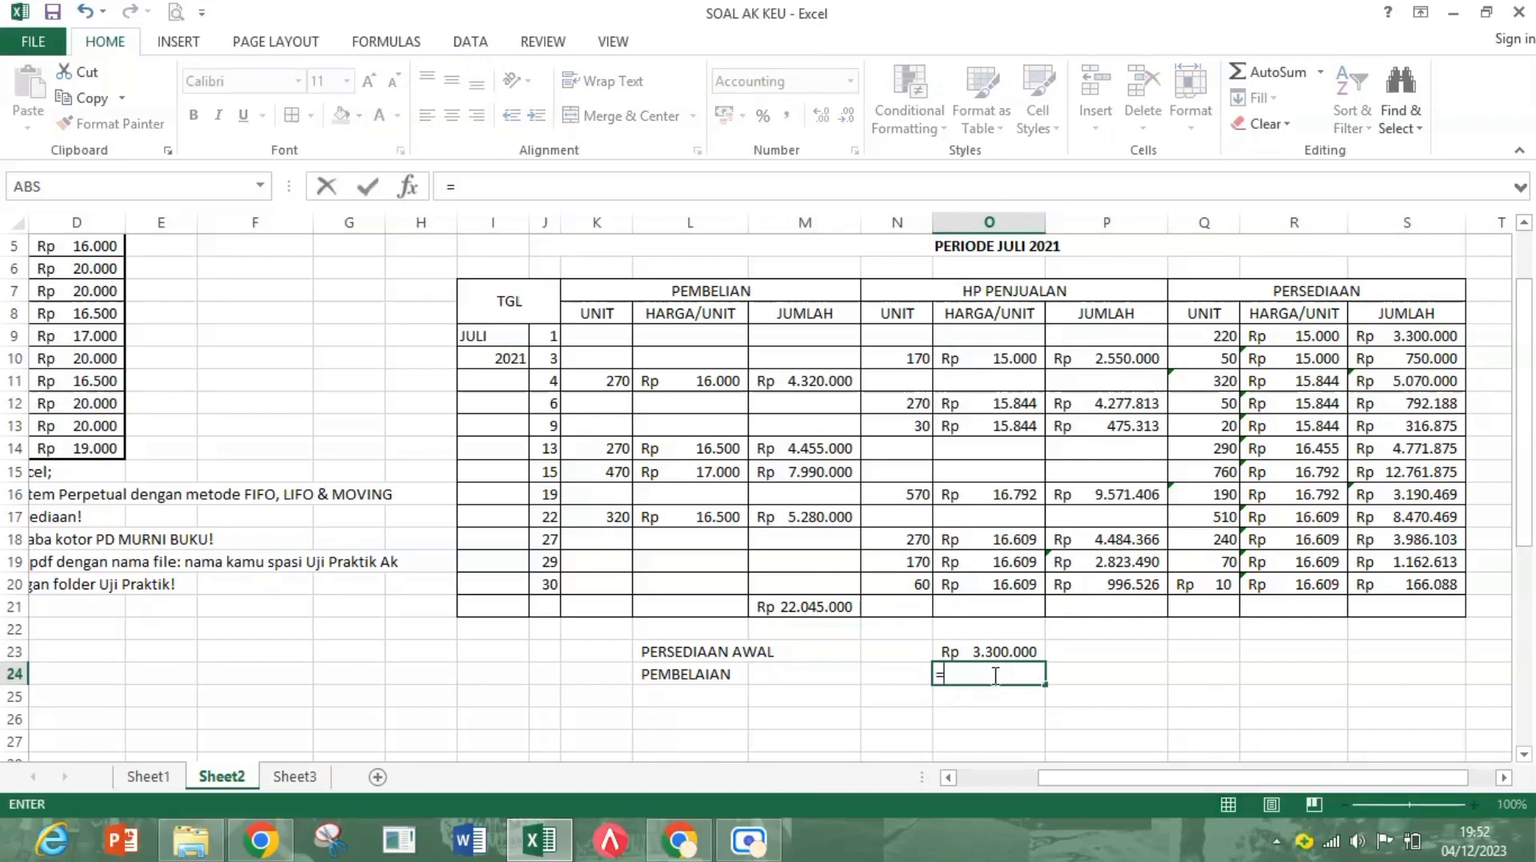
click(835, 605)
key(Return)
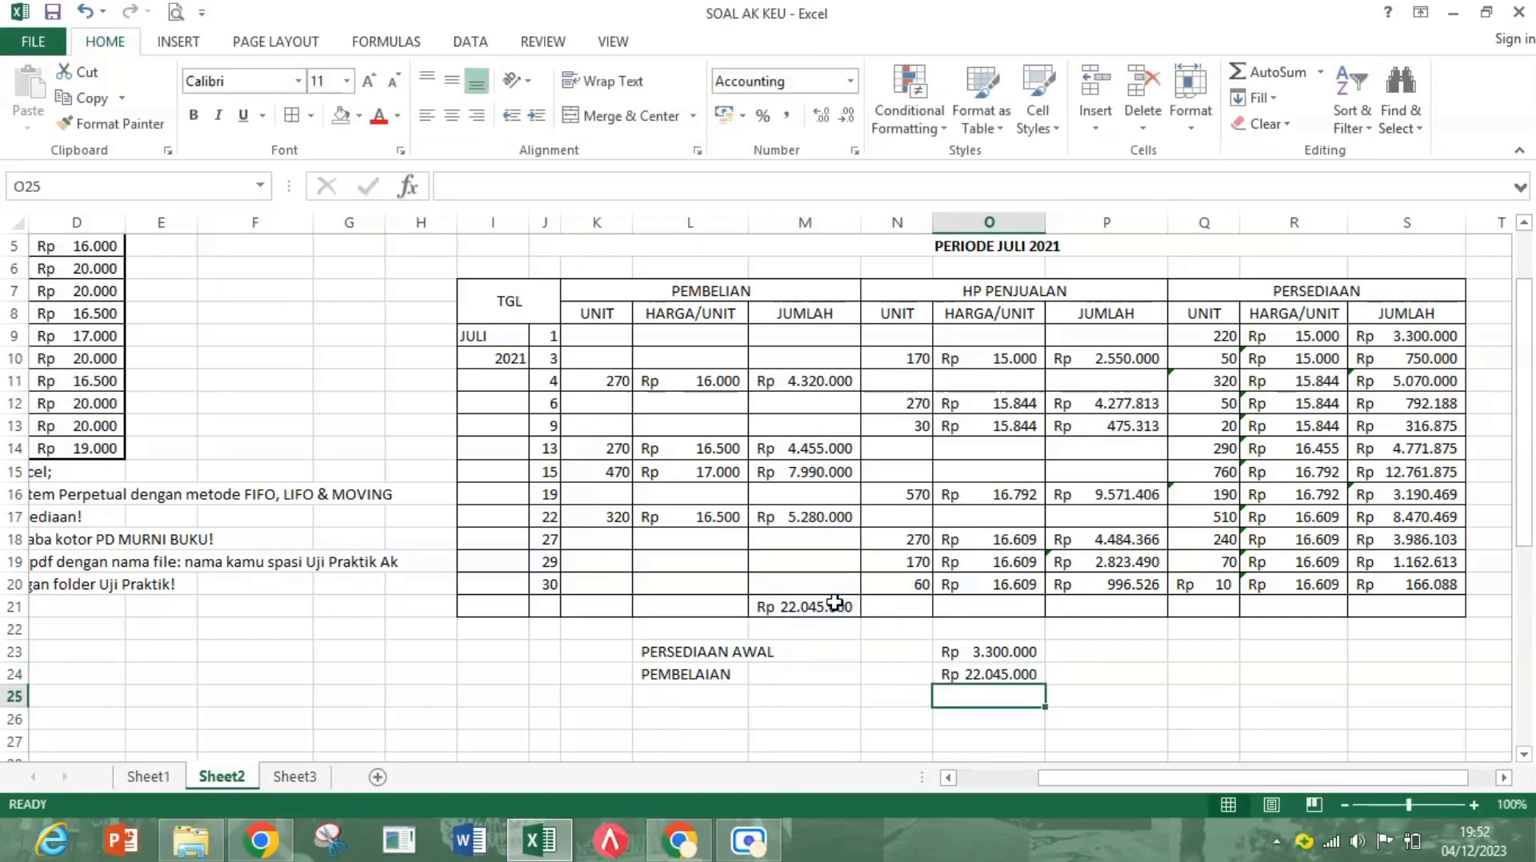
Step: Apply a Thick Bottom Border under the purchases value in O24
click(688, 699)
click(985, 701)
click(990, 676)
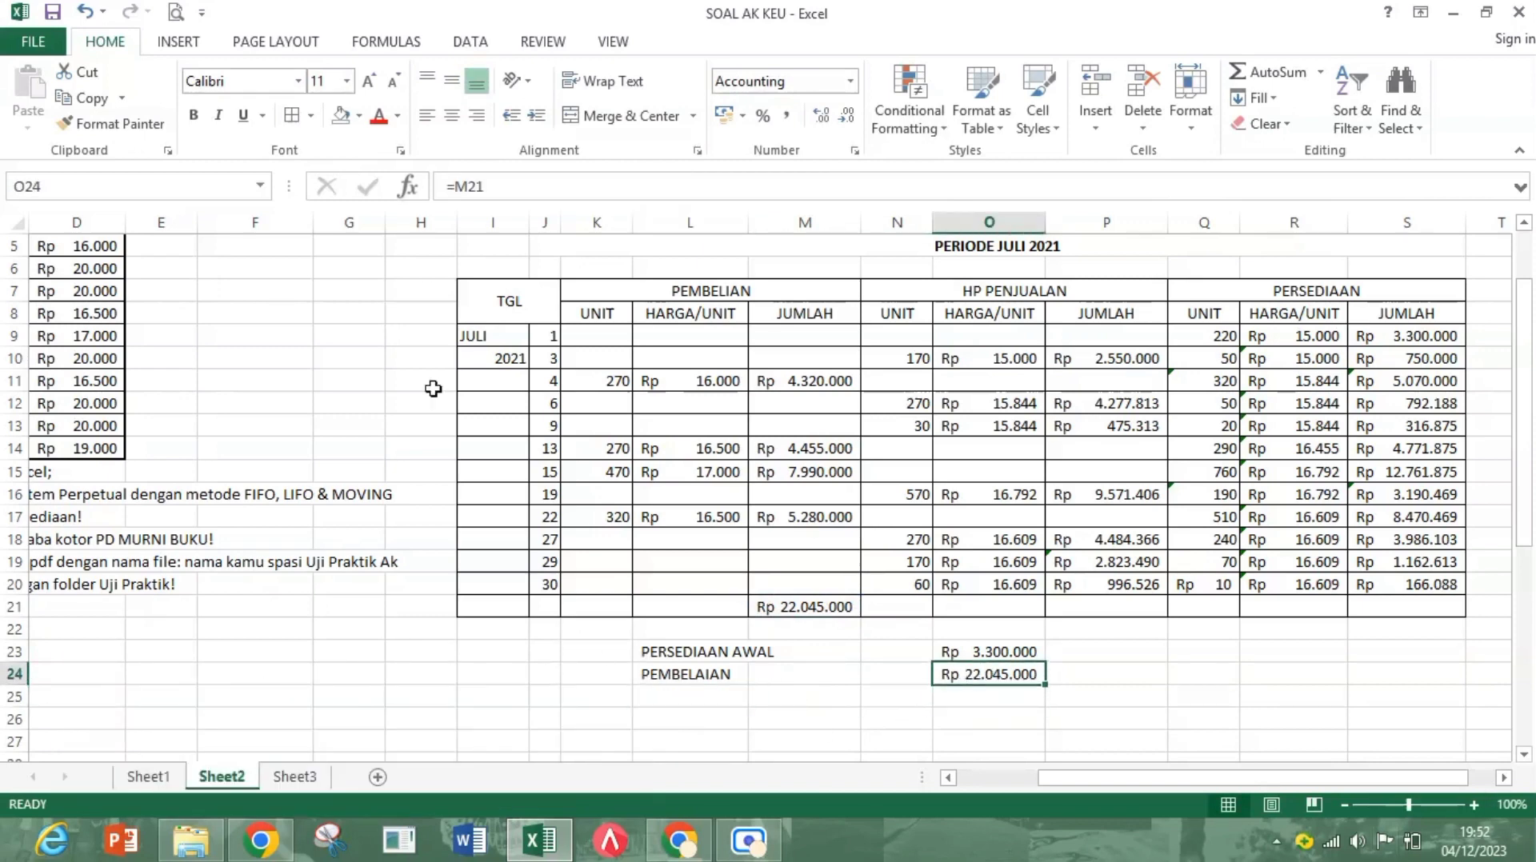
click(310, 115)
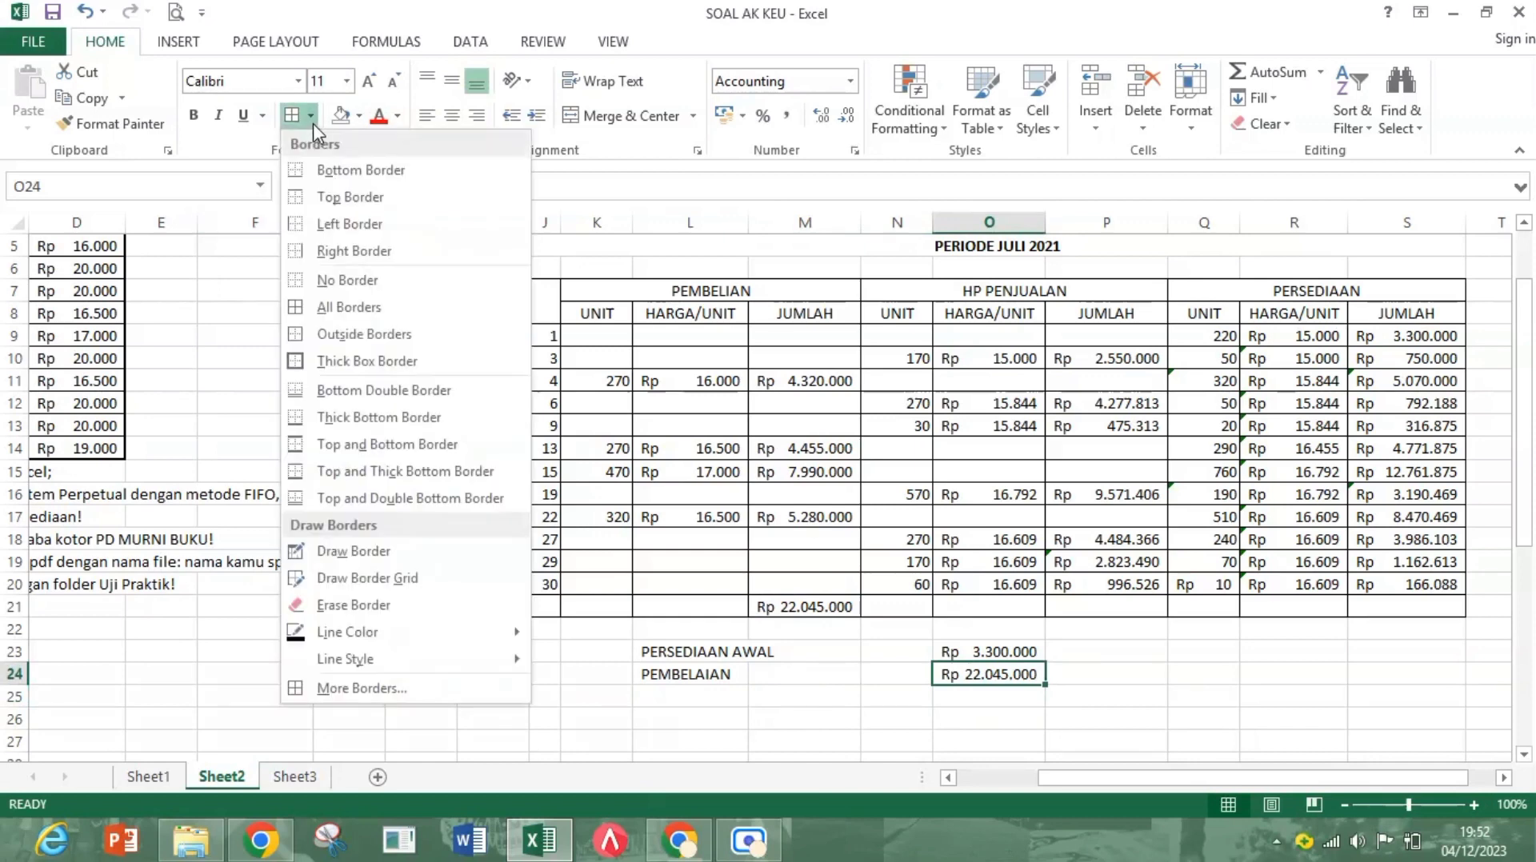
click(324, 286)
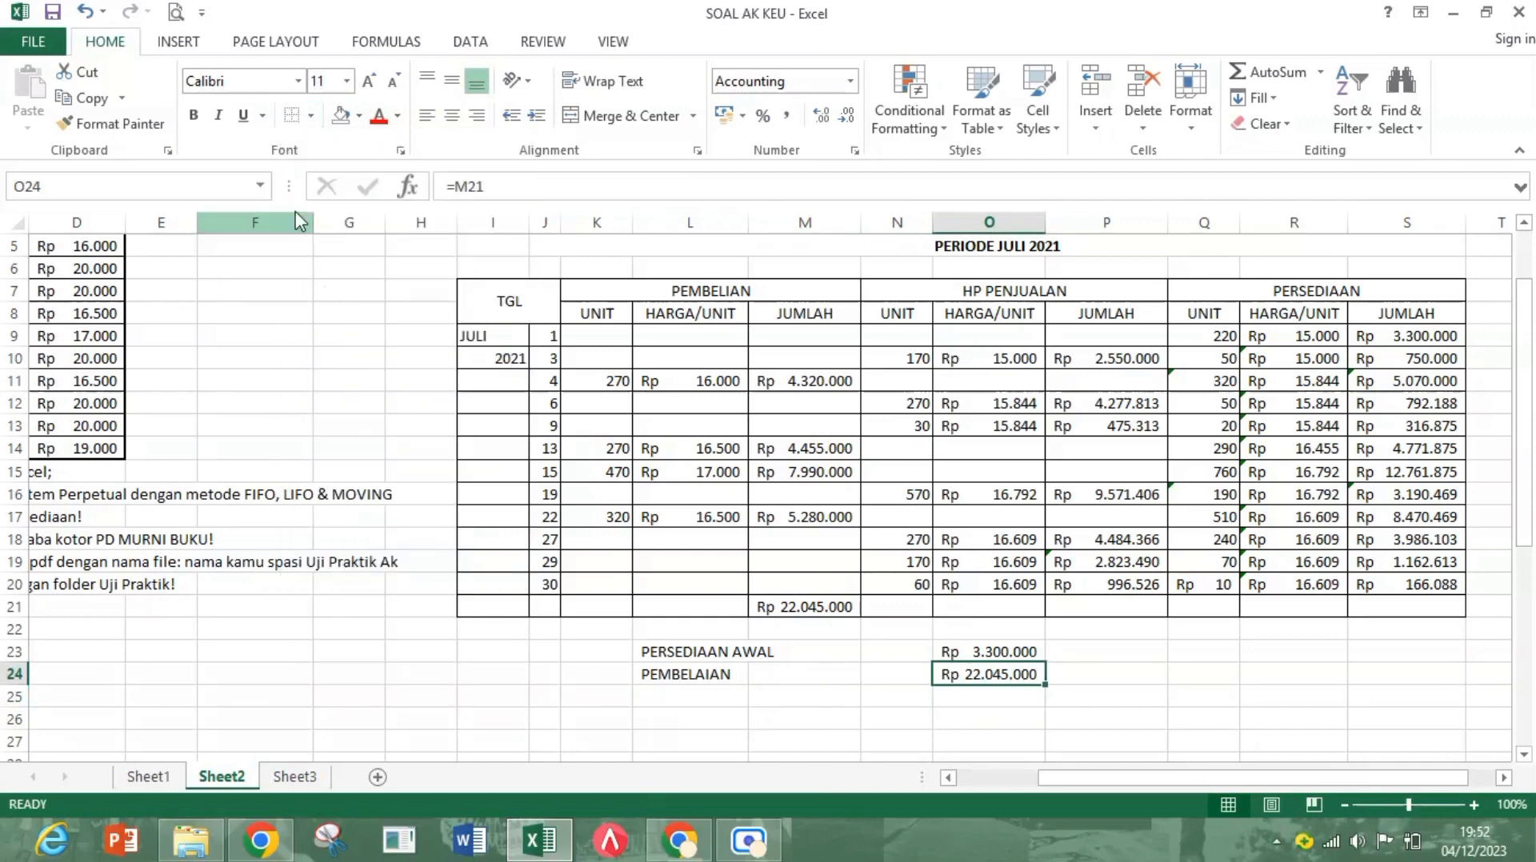
click(311, 115)
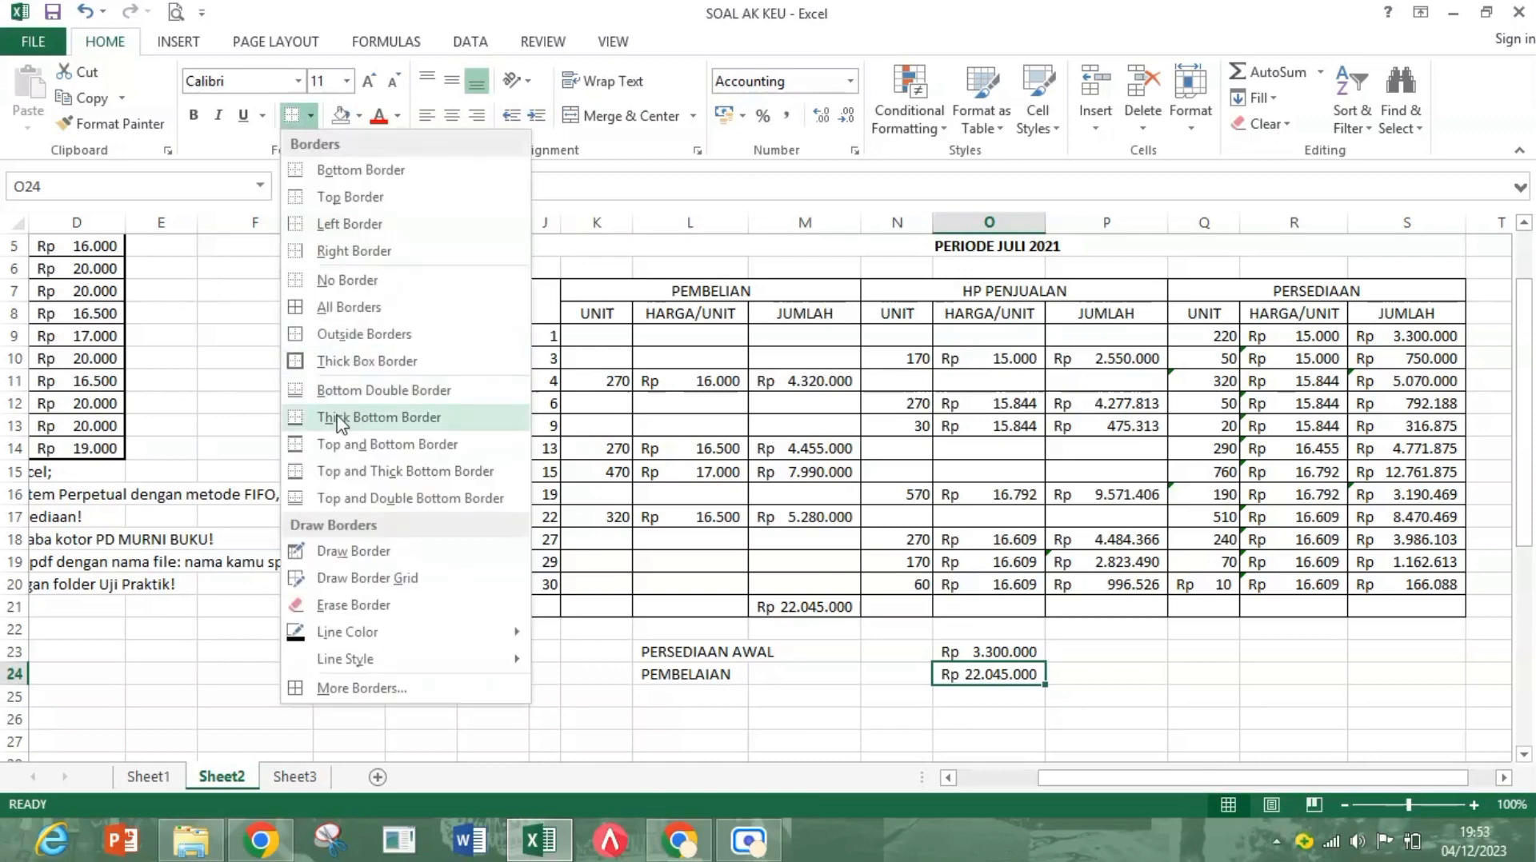
click(379, 417)
Step: Enter the label BARANG TERSEDIA UNTUK DIJUAL in L25, below the purchases label
click(708, 696)
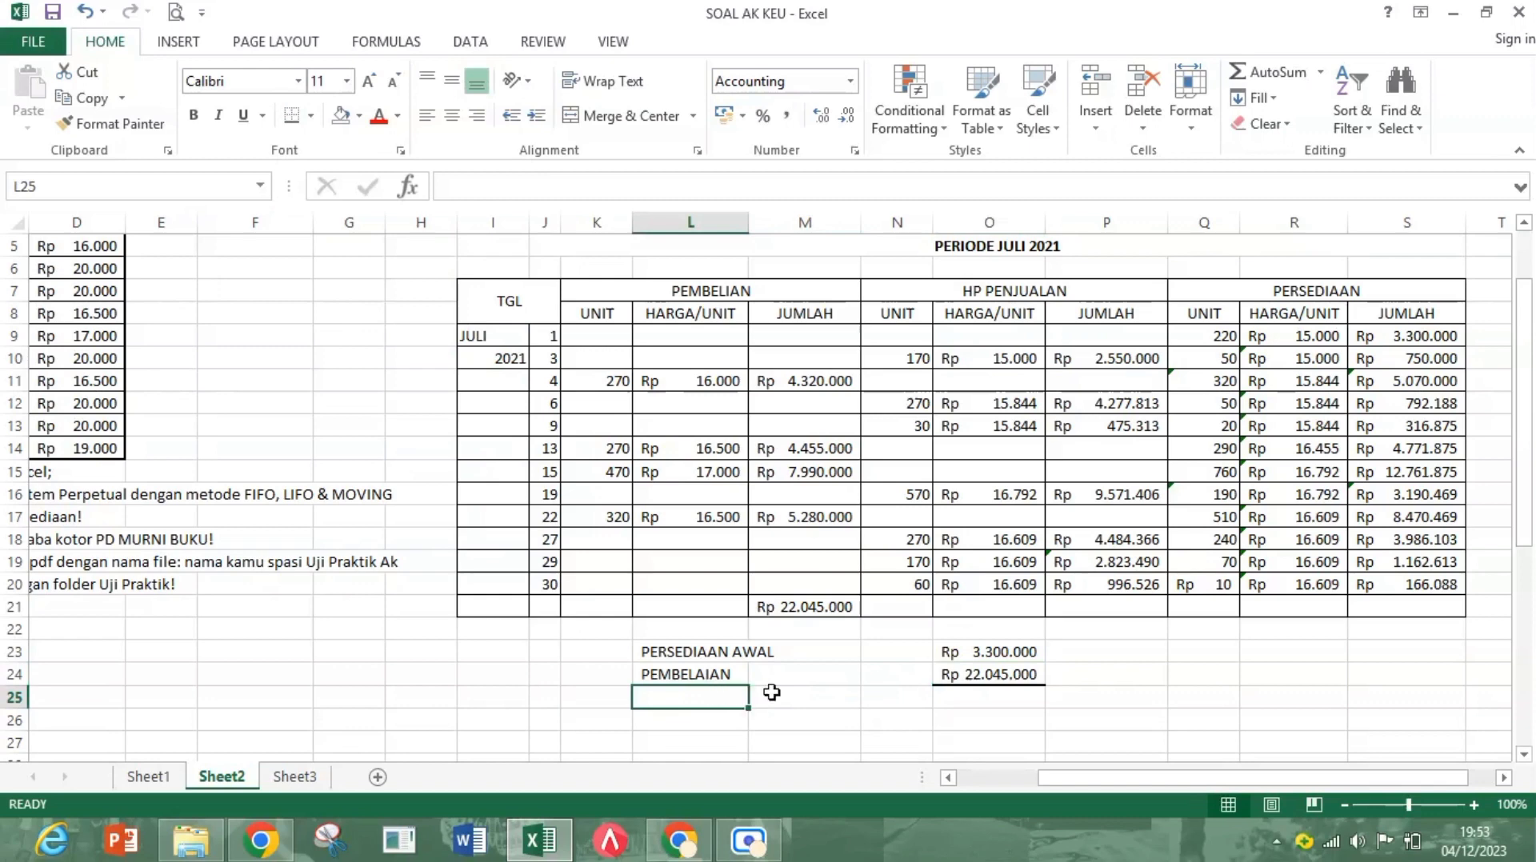
text(BARANG TE)
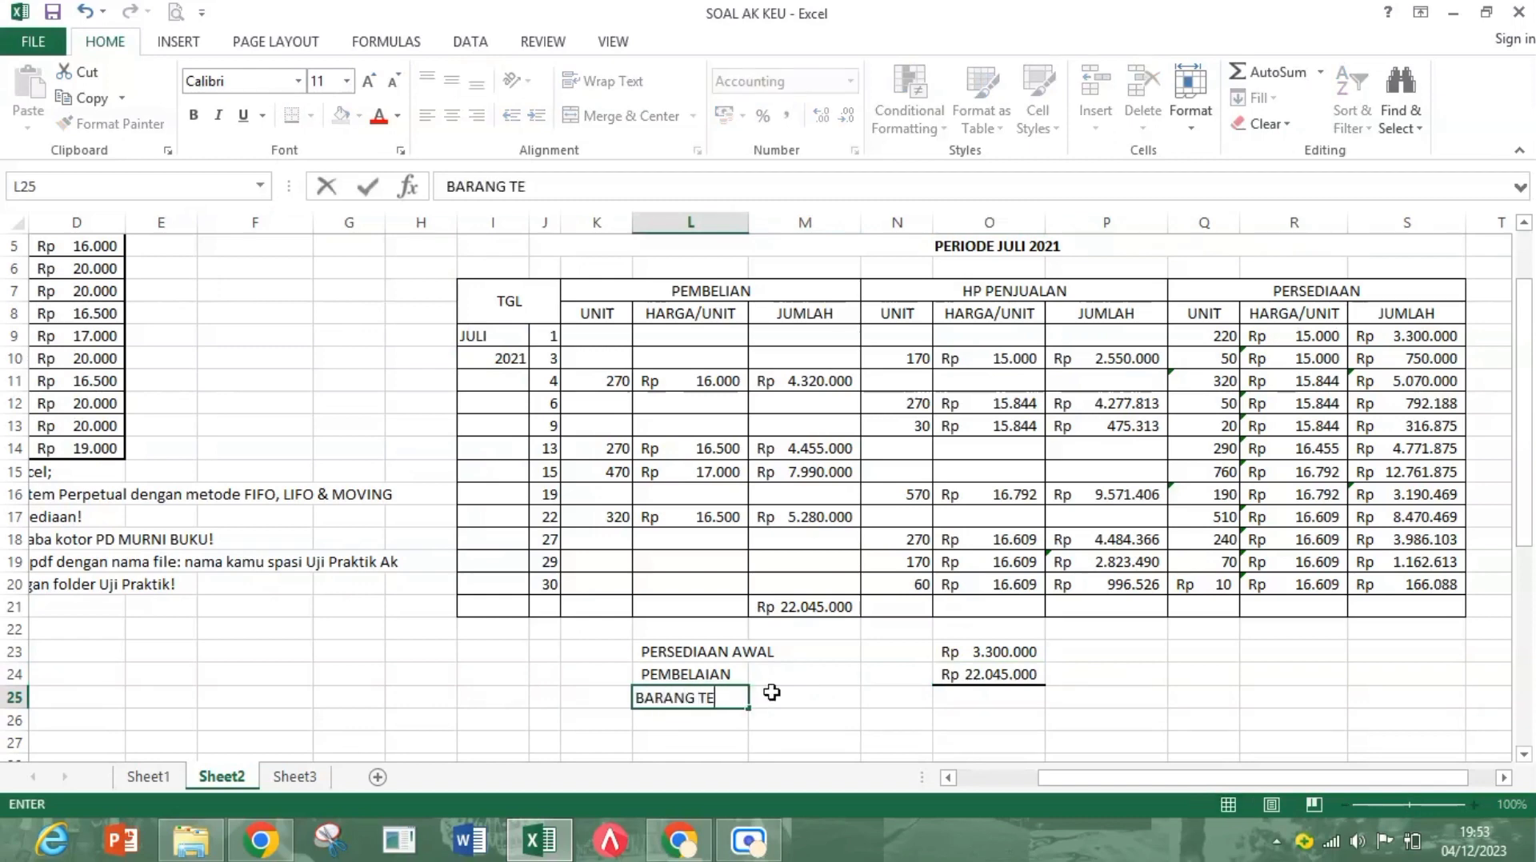
text(RSEDIA)
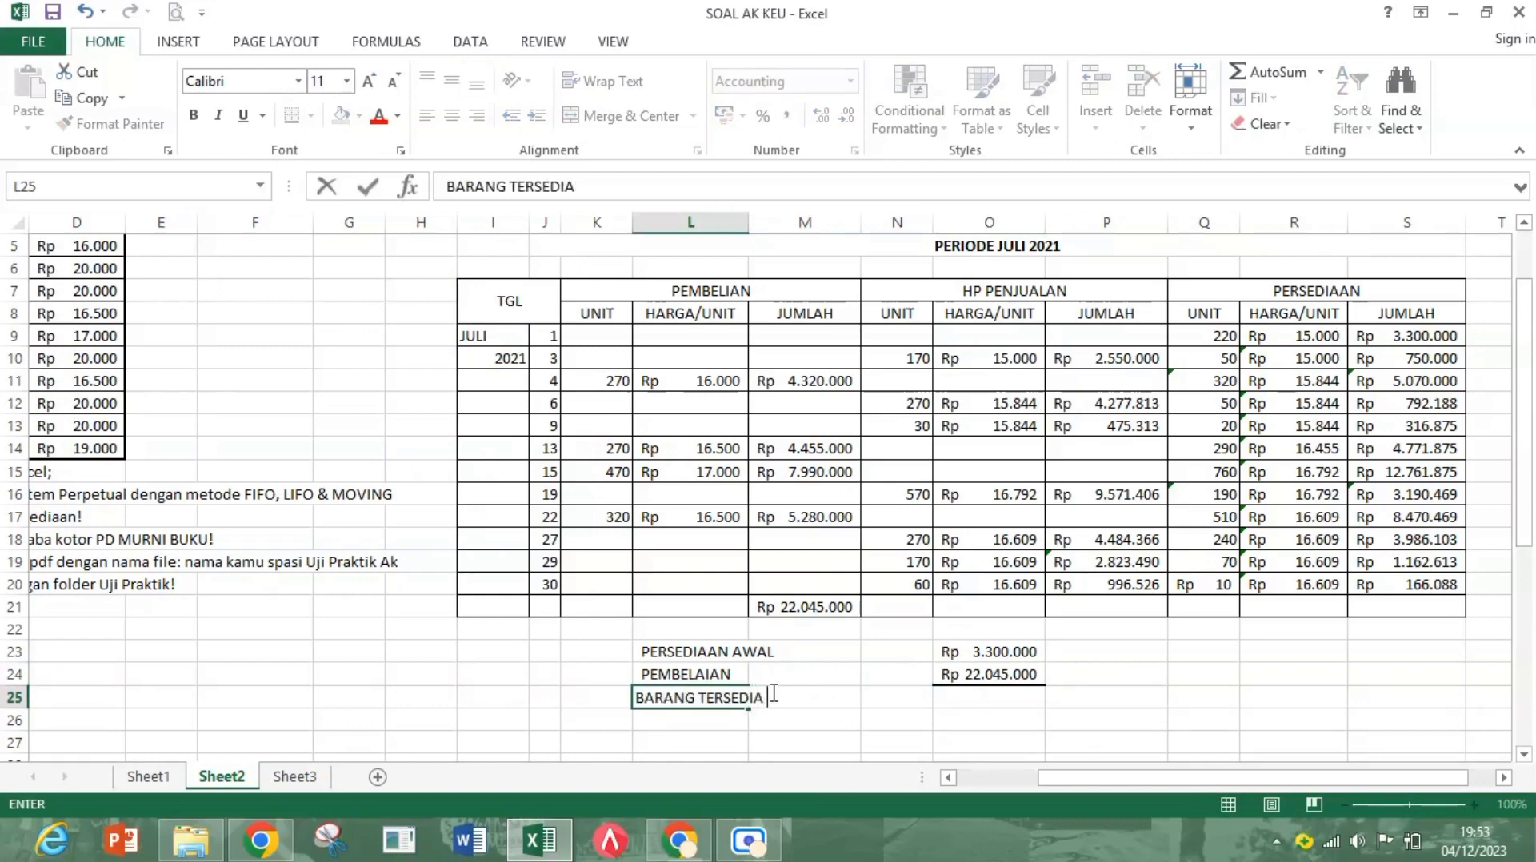
text( UNTUK DIJUAL)
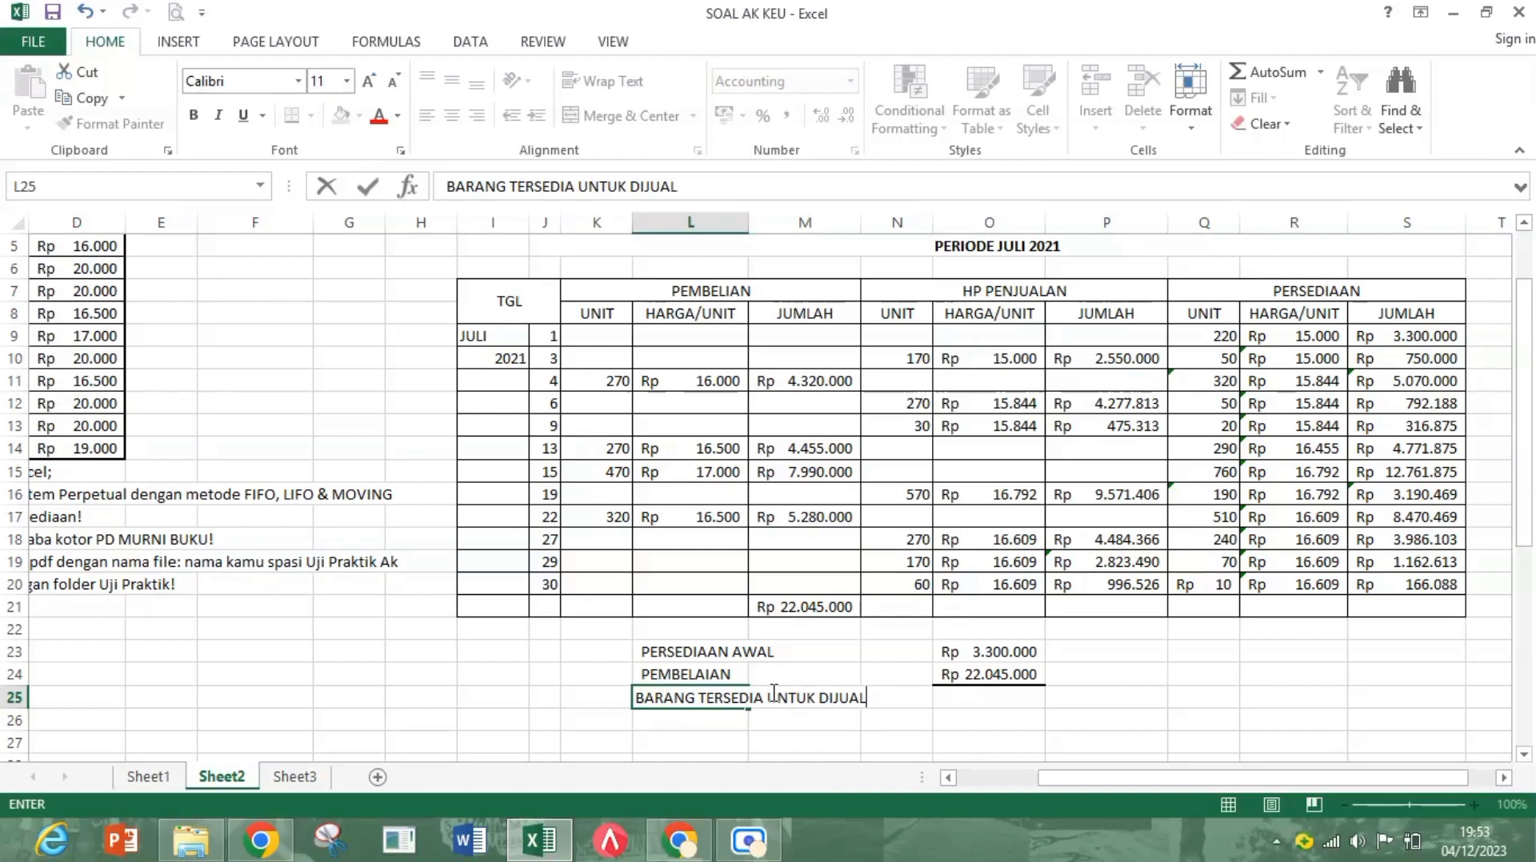
key(Tab)
Step: Calculate goods available for sale in O25 by adding beginning inventory and purchases, =O23+O24
key(Tab)
key(Tab)
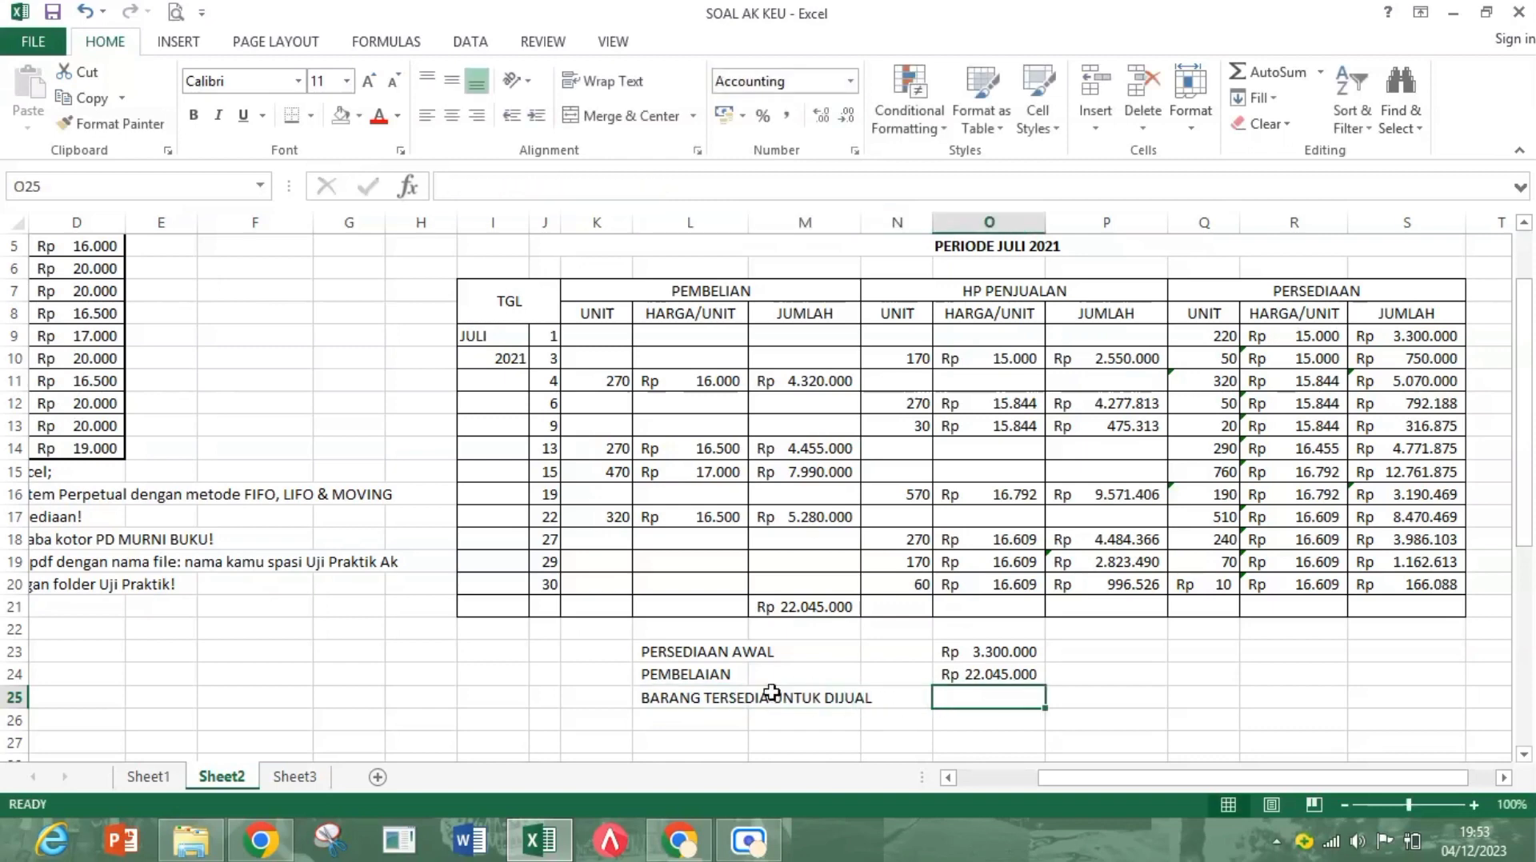
text(=)
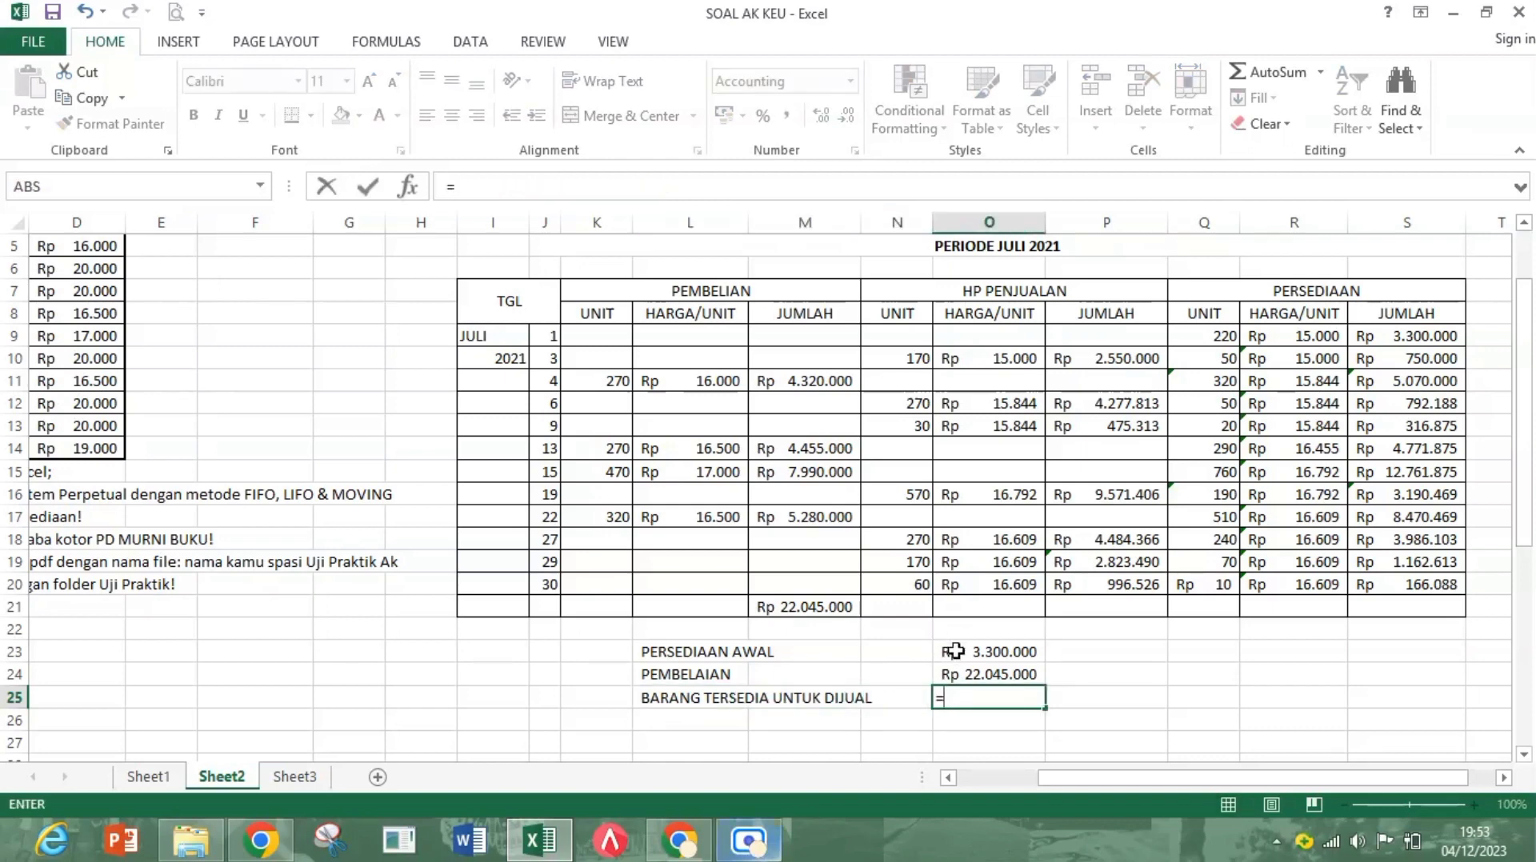
click(999, 652)
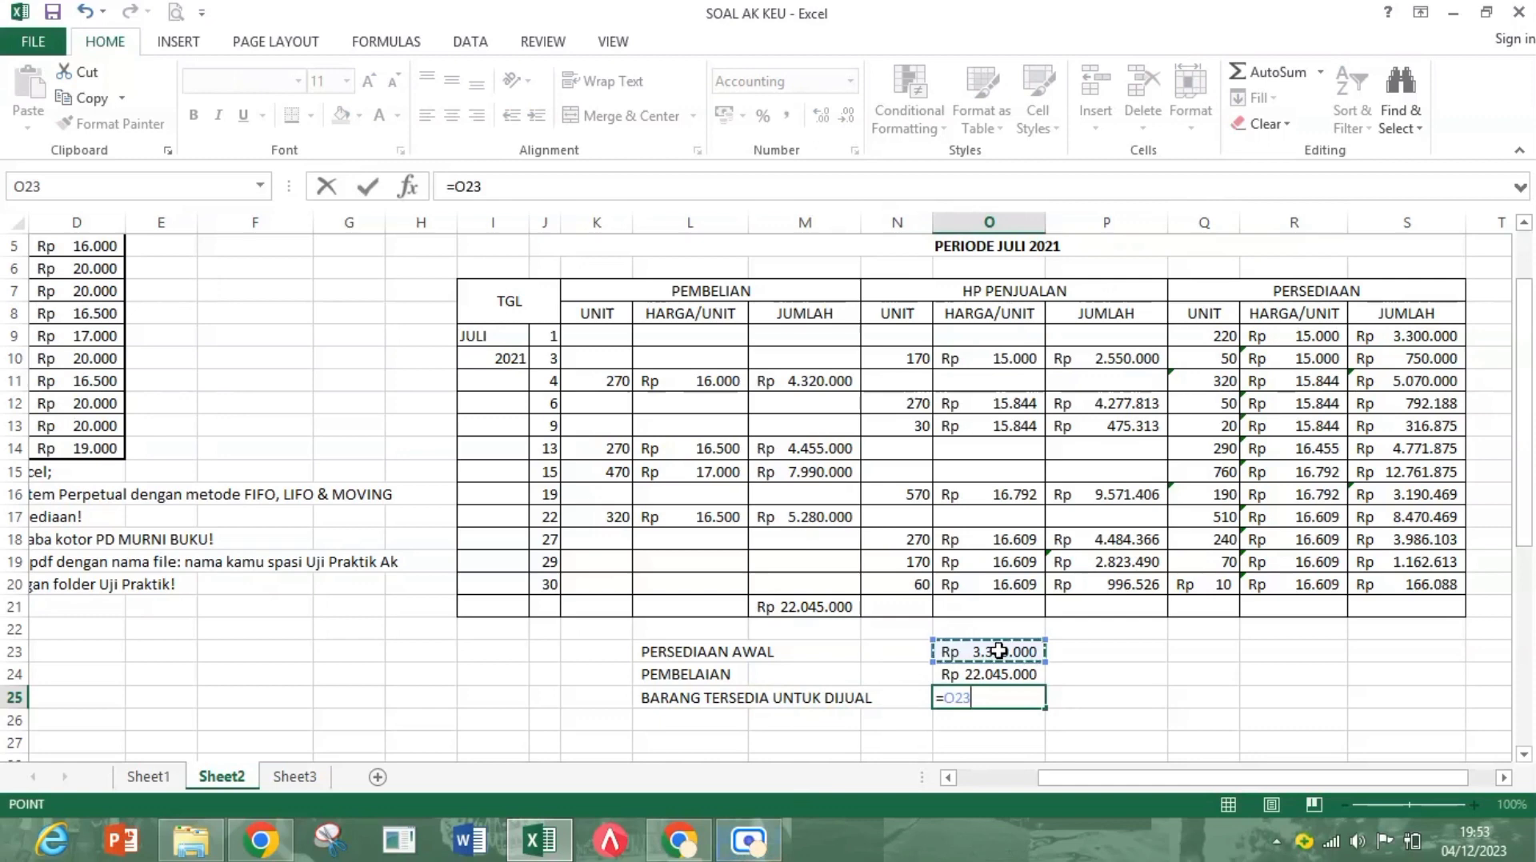
text(++)
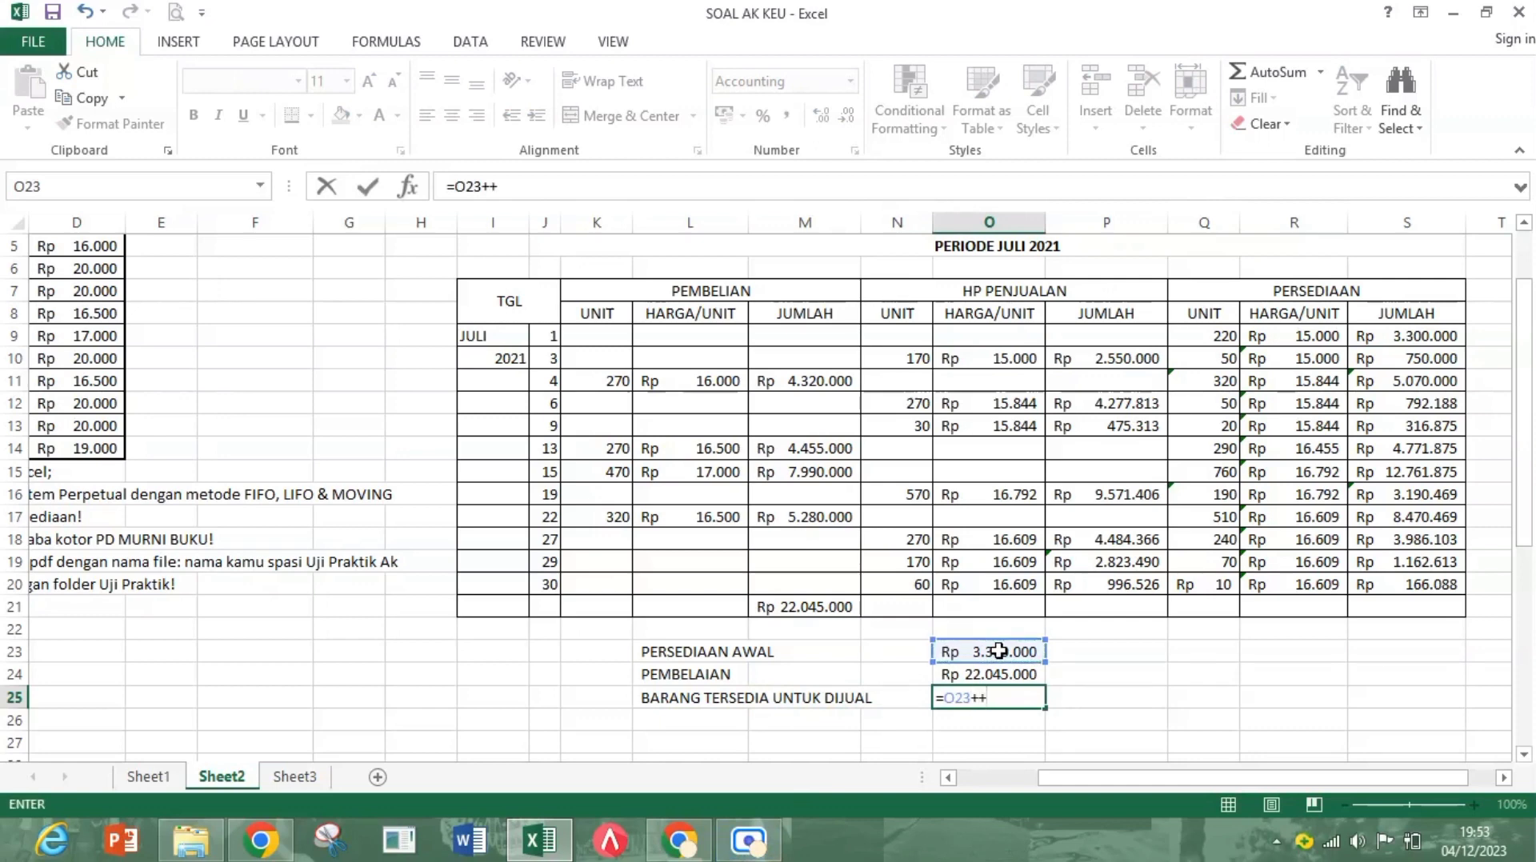
click(1006, 674)
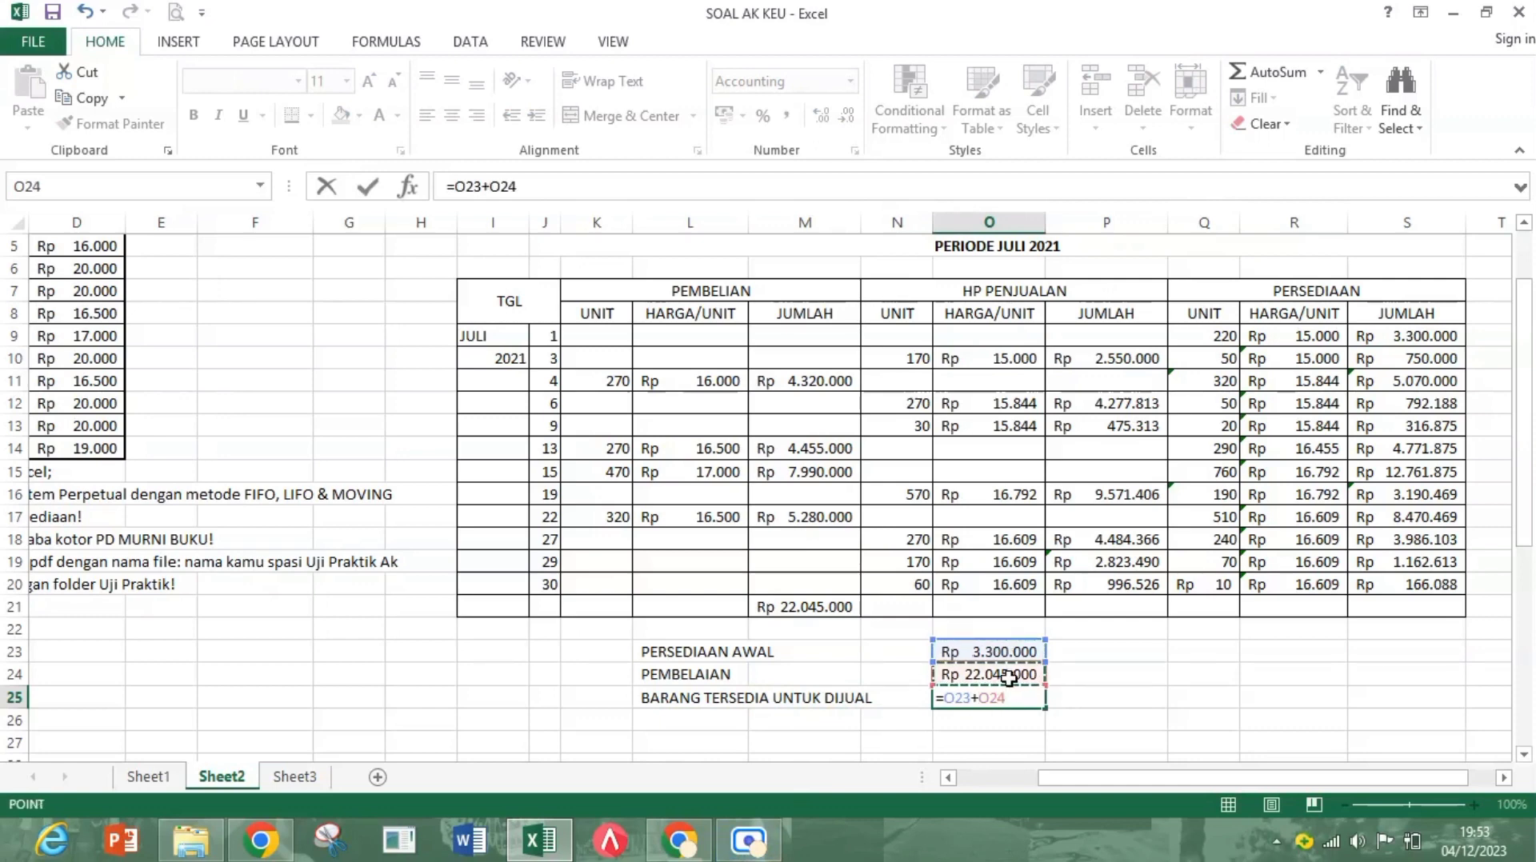
key(Return)
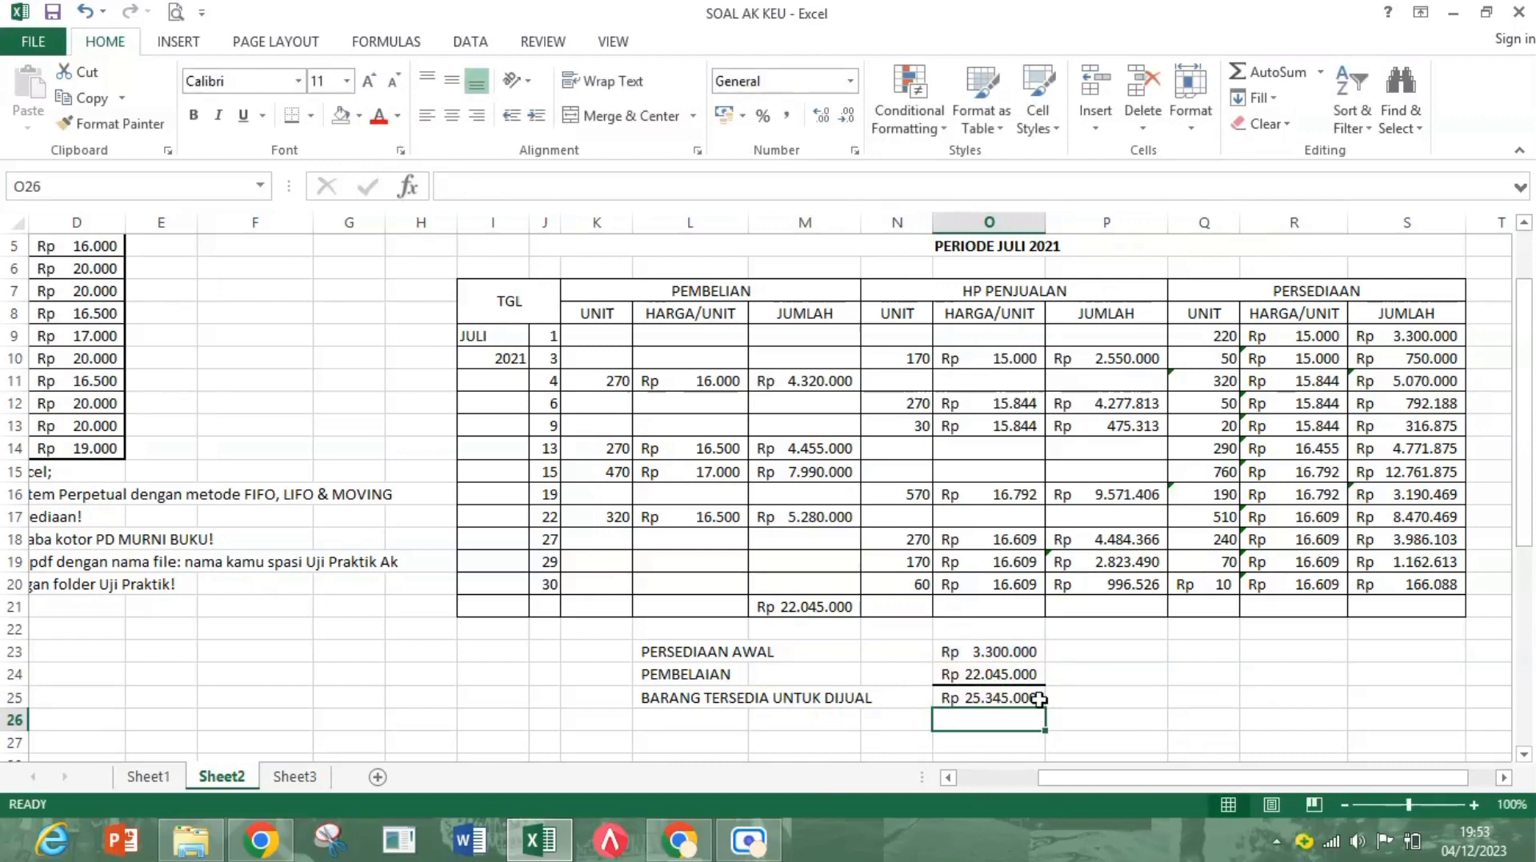
Step: Enter the labels PERSEDIAAN AKHIR in L27 and HPP in L28
scroll(1069, 668, down, 2)
click(732, 612)
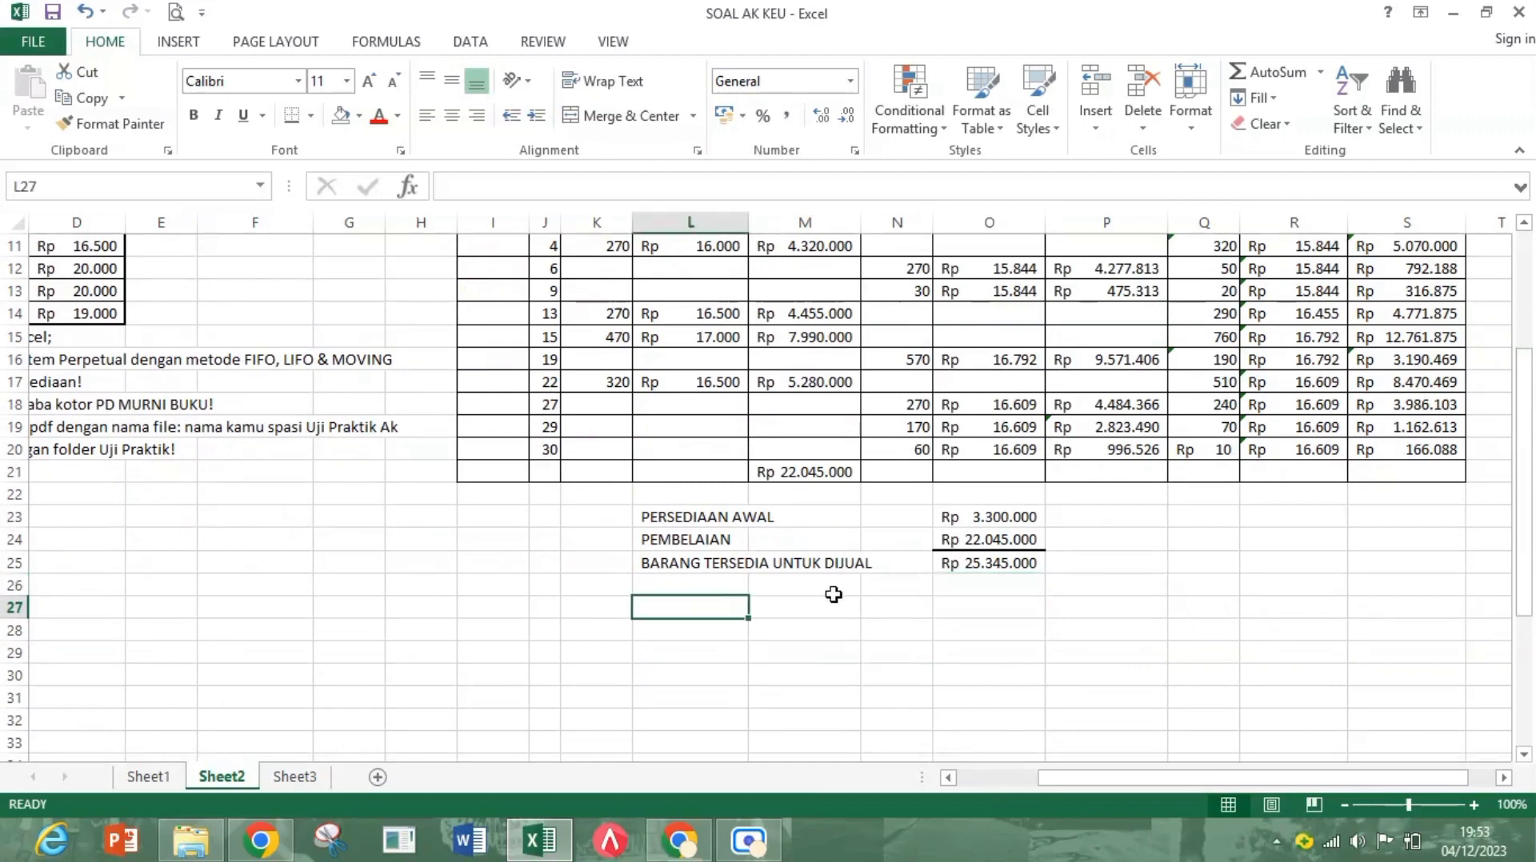
text(PERSEDIAAN AKHIR)
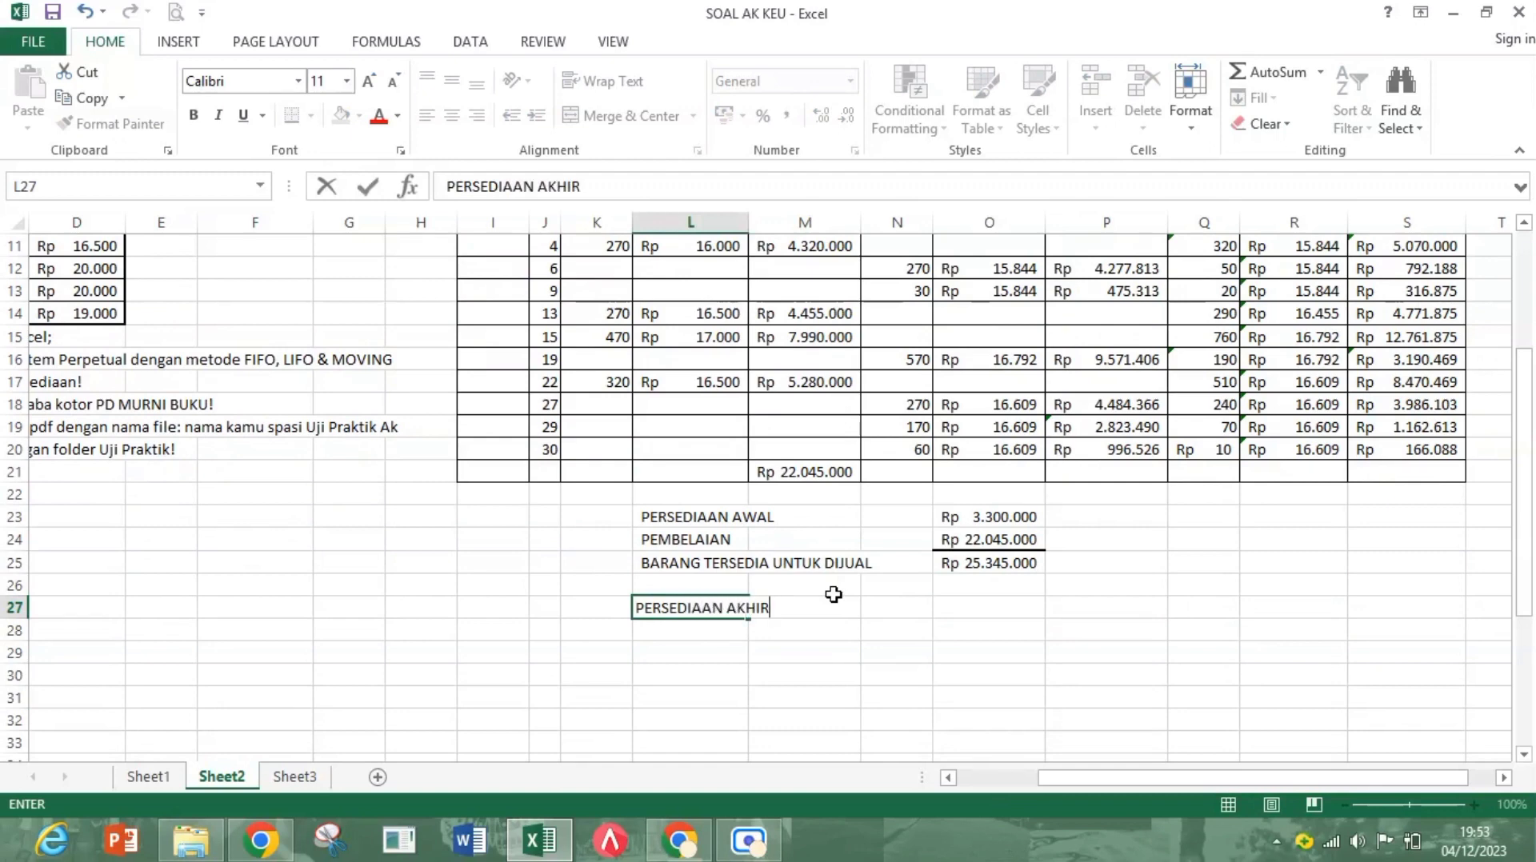
key(Return)
text(H)
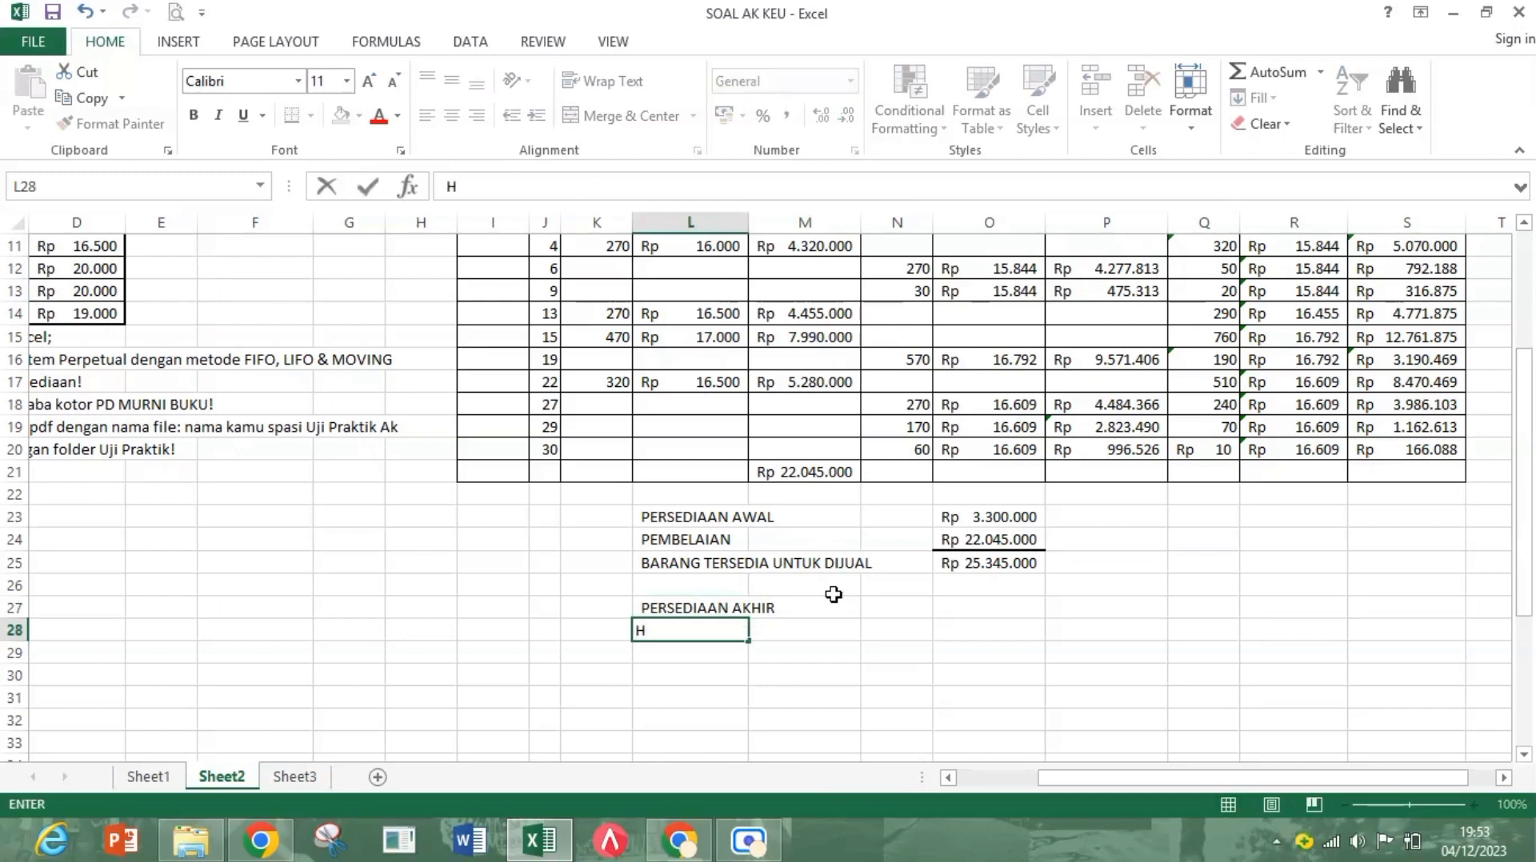
text(PP)
key(Tab)
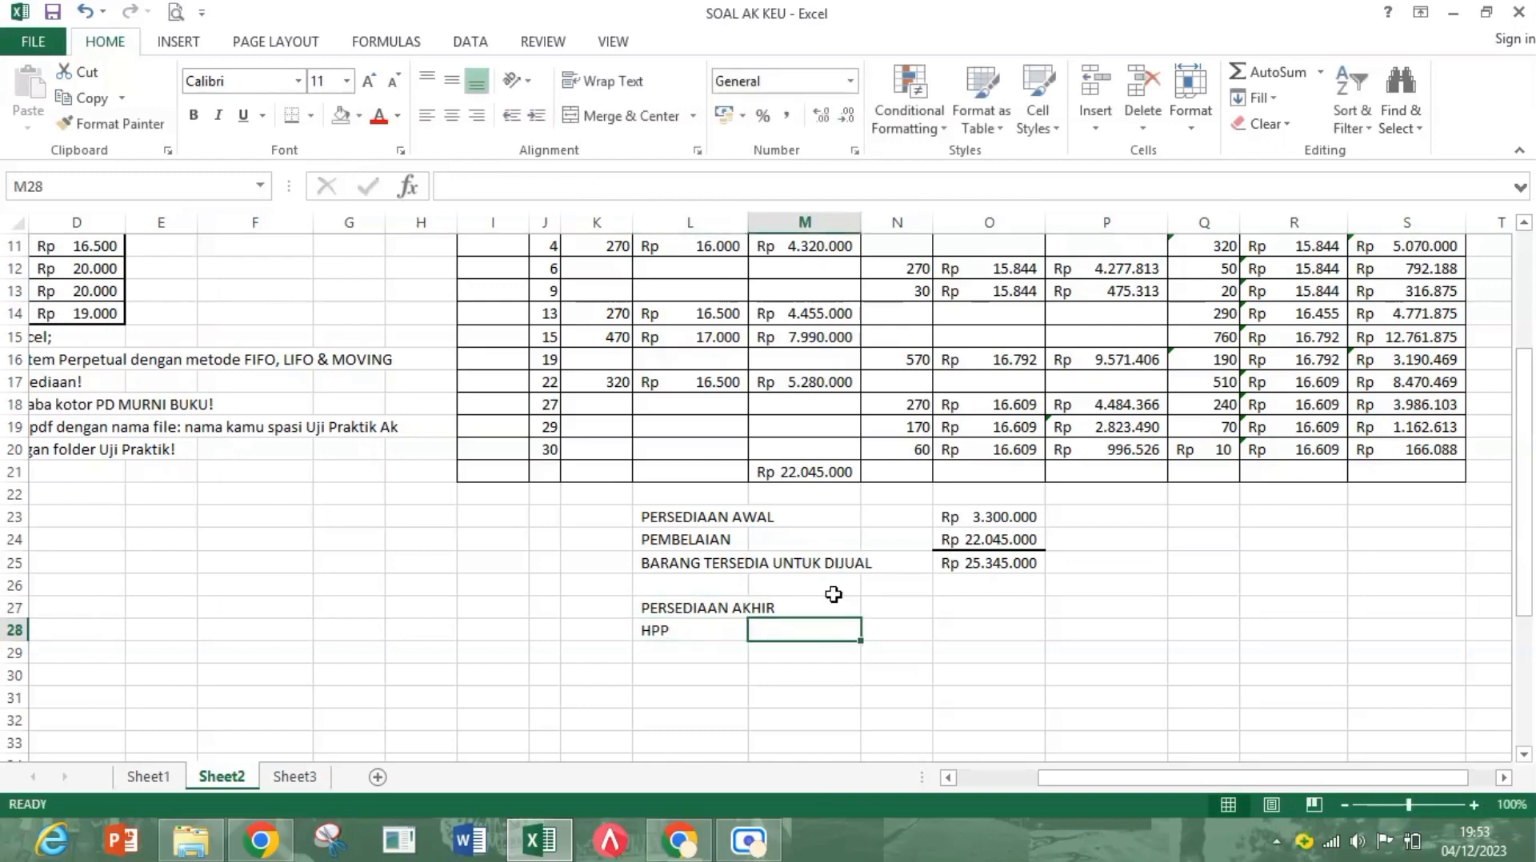
Step: Bring the ending inventory amount into O27 with =S20 and apply a thick bottom border beneath it
scroll(976, 632, up, 1)
click(976, 640)
text(=)
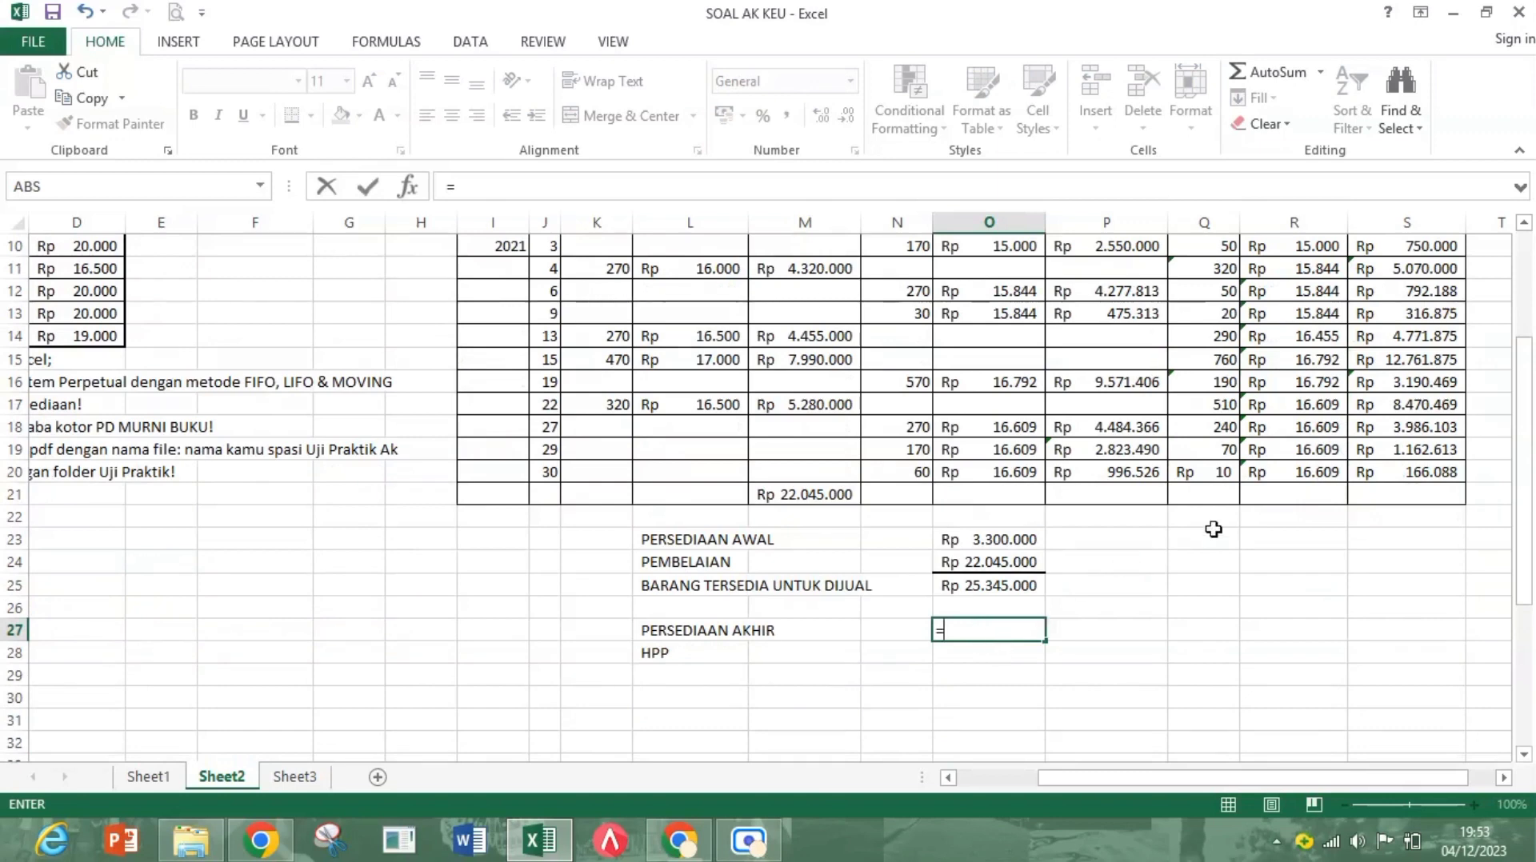
scroll(1248, 512, up, 2)
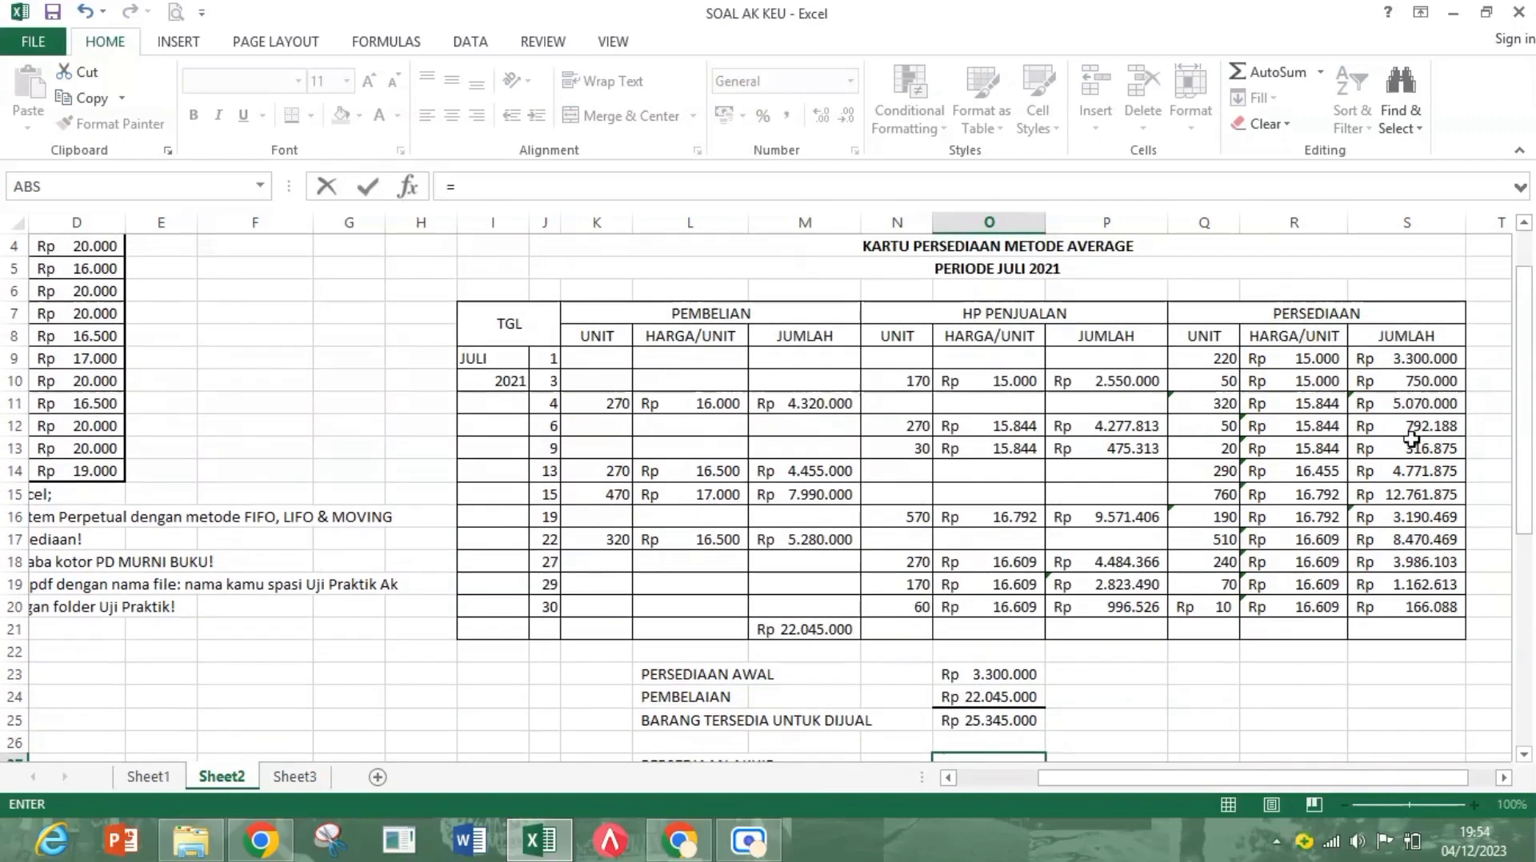
click(1425, 607)
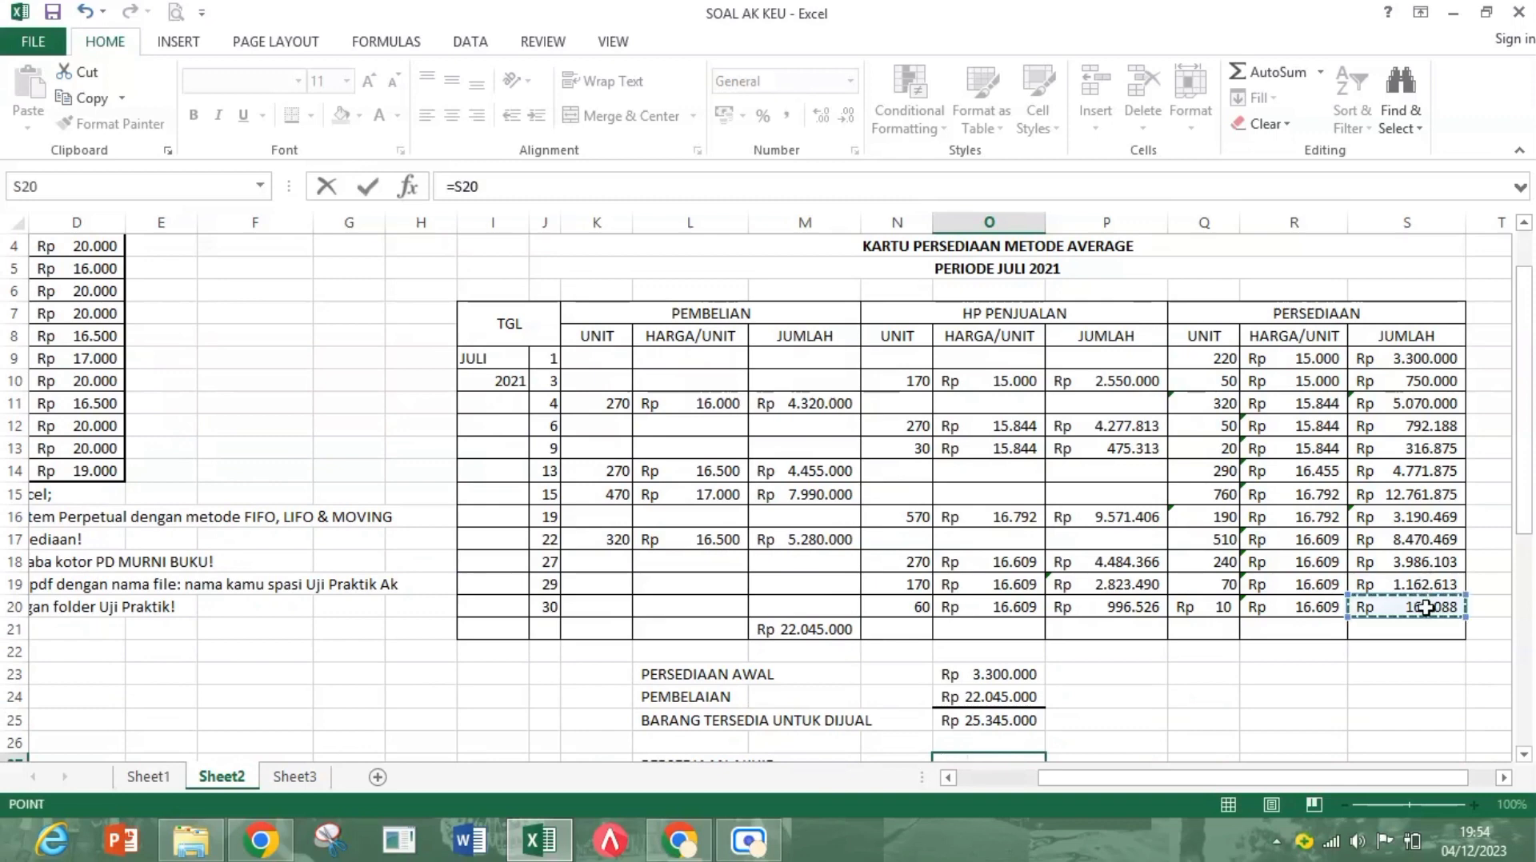
scroll(1424, 607, down, 1)
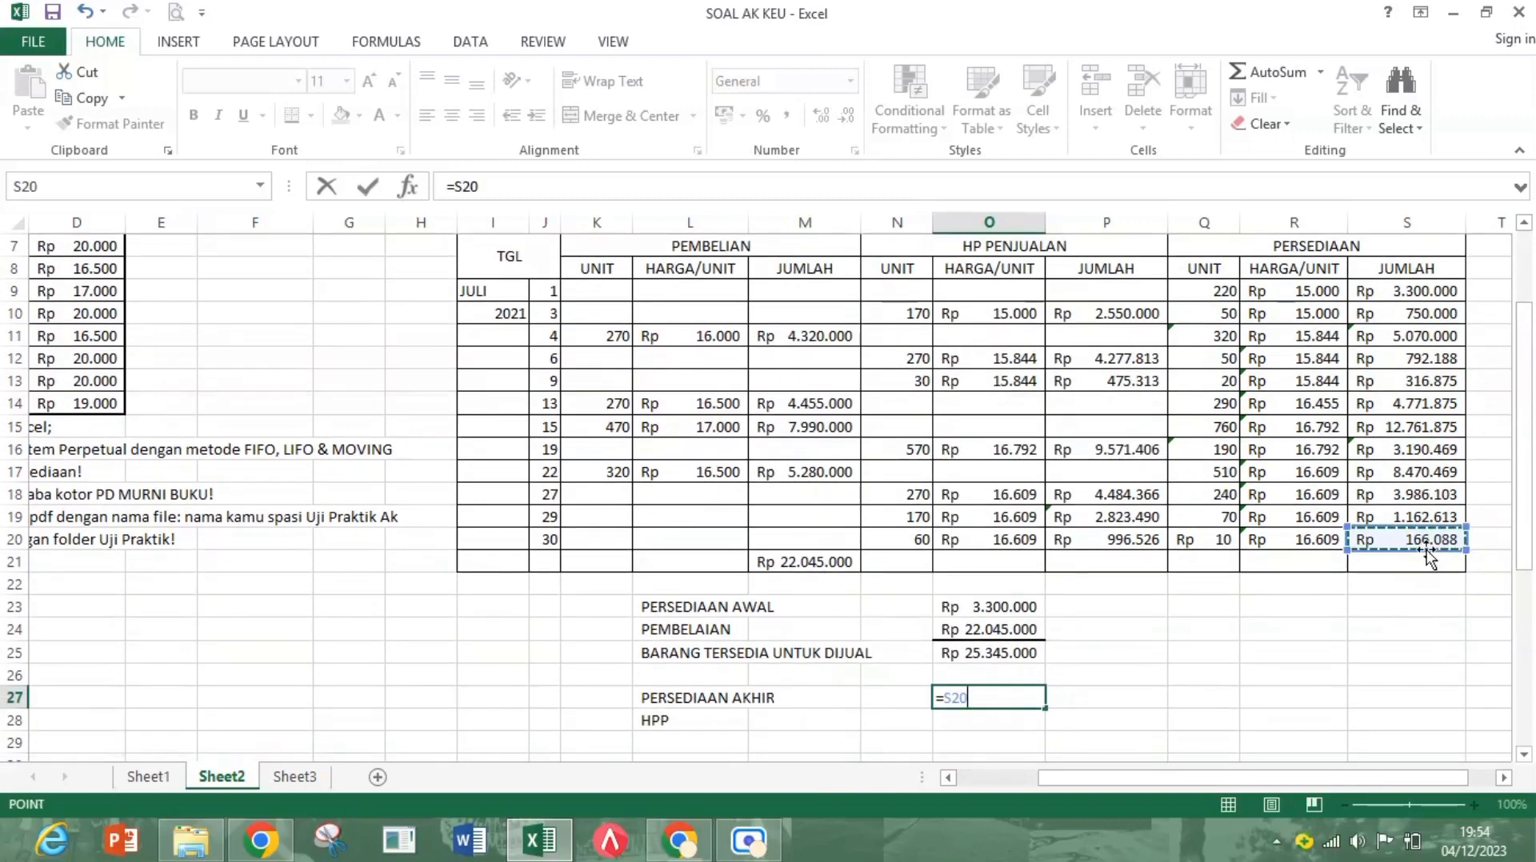
key(Return)
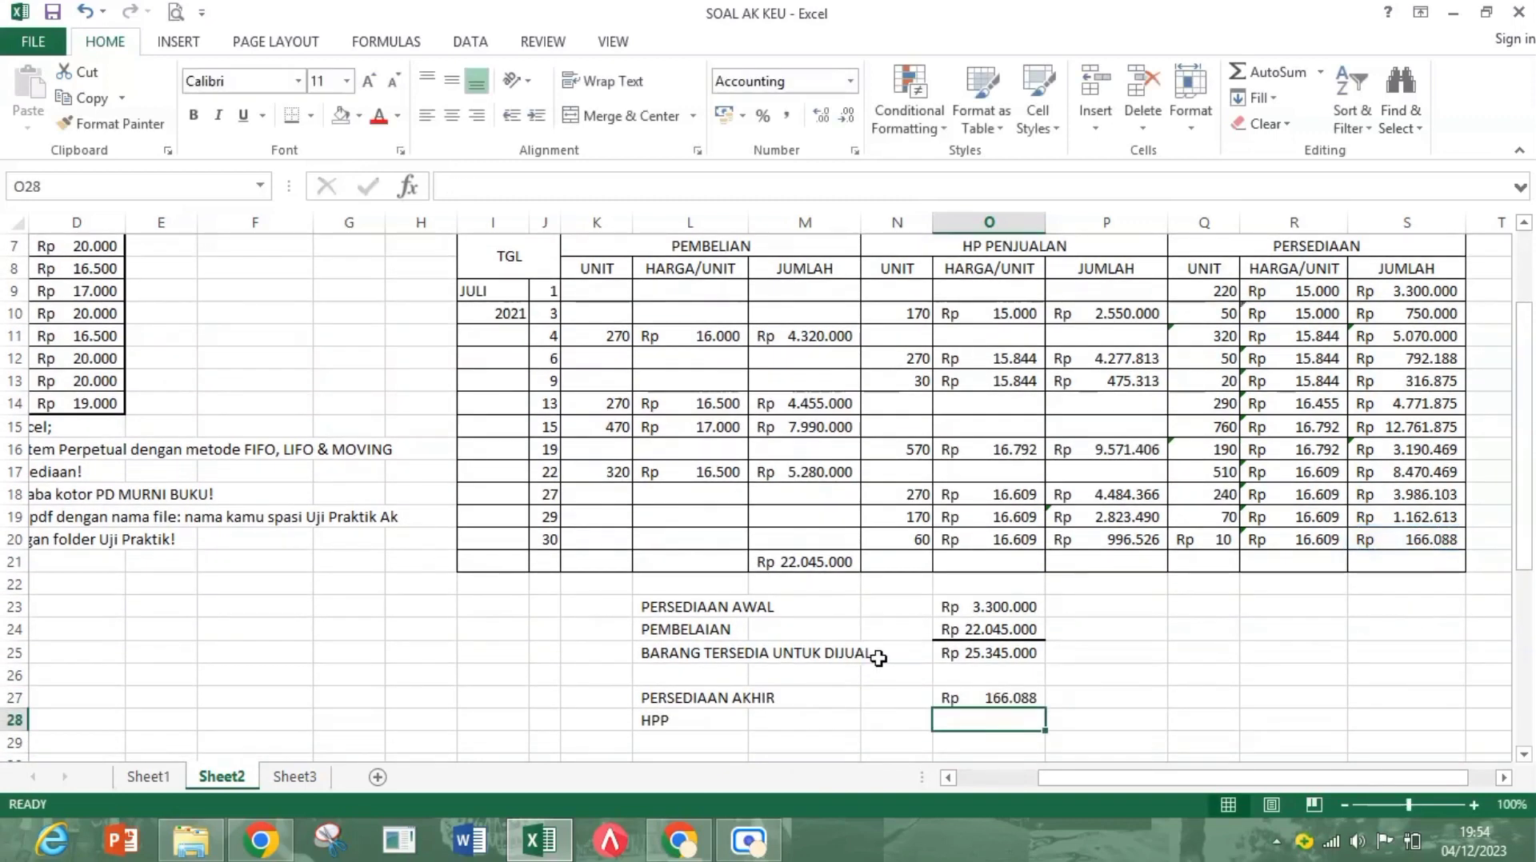
click(1009, 699)
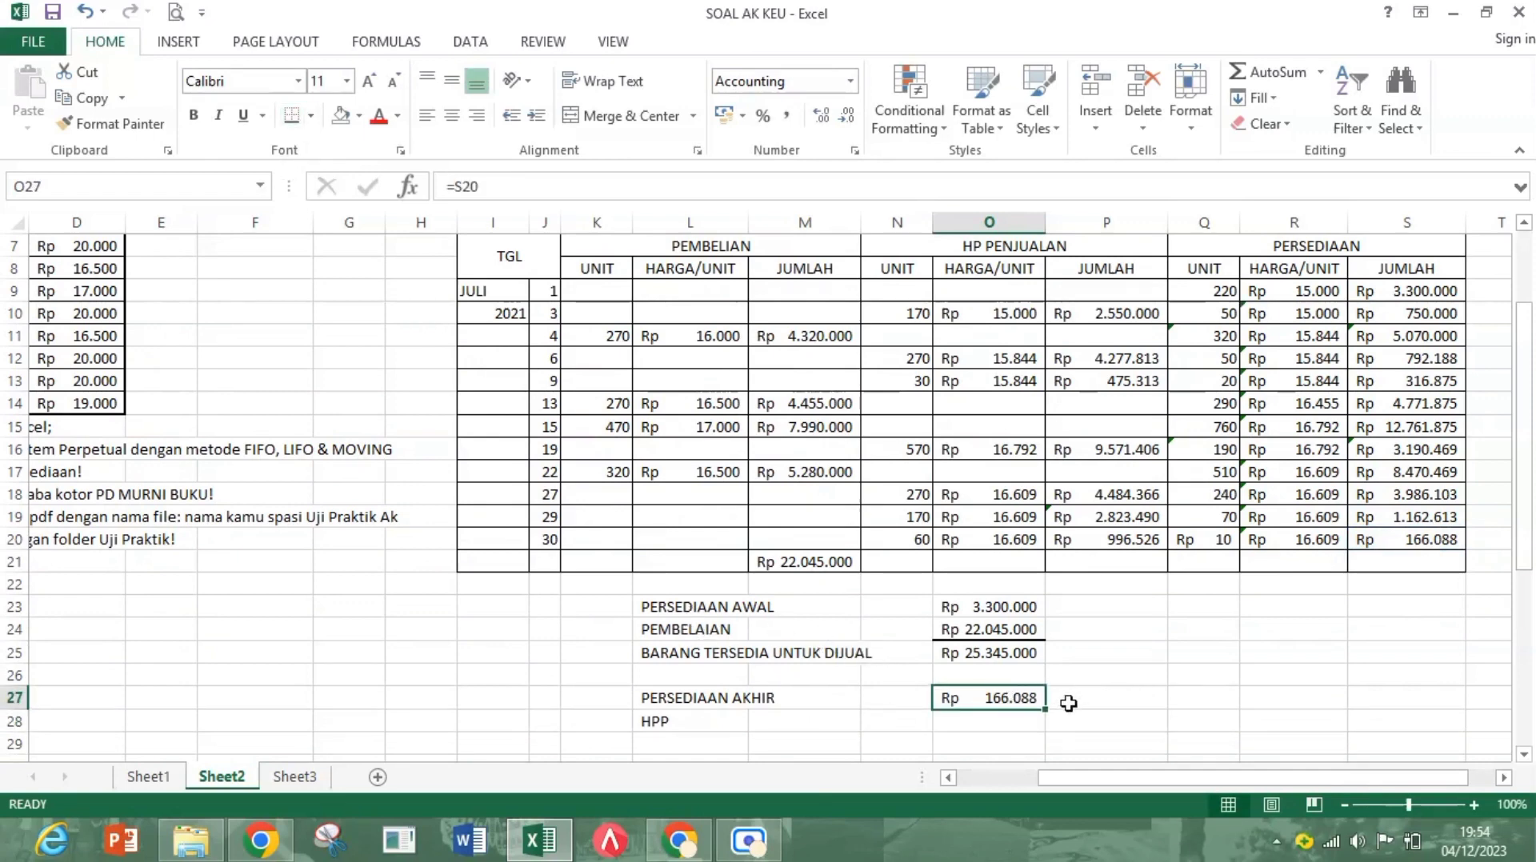
Step: Calculate HPP in O28 by subtracting ending inventory from goods available for sale, =O25-O27
click(1032, 719)
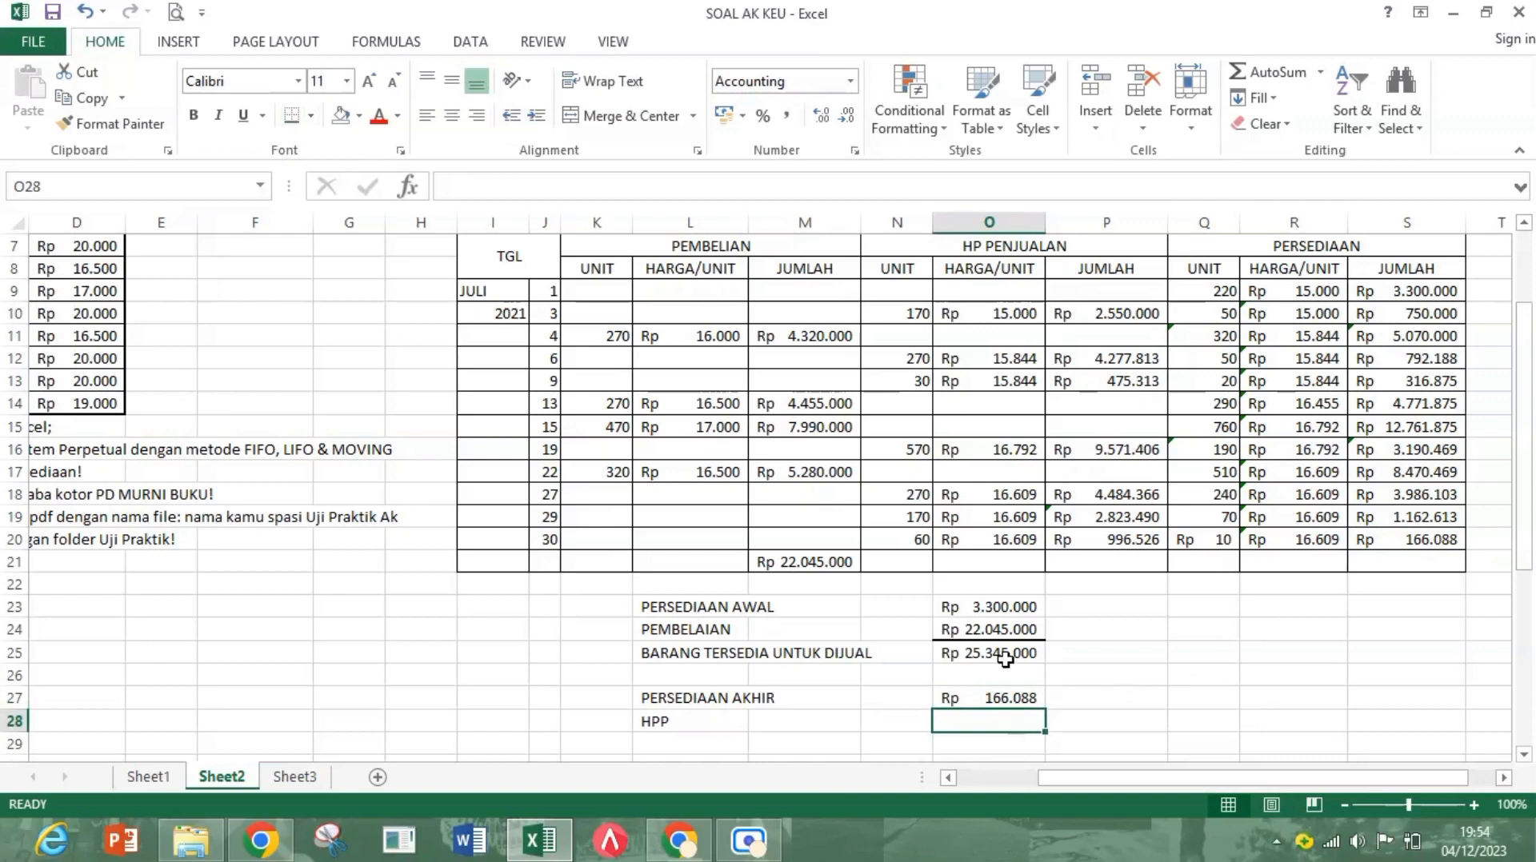
text(=)
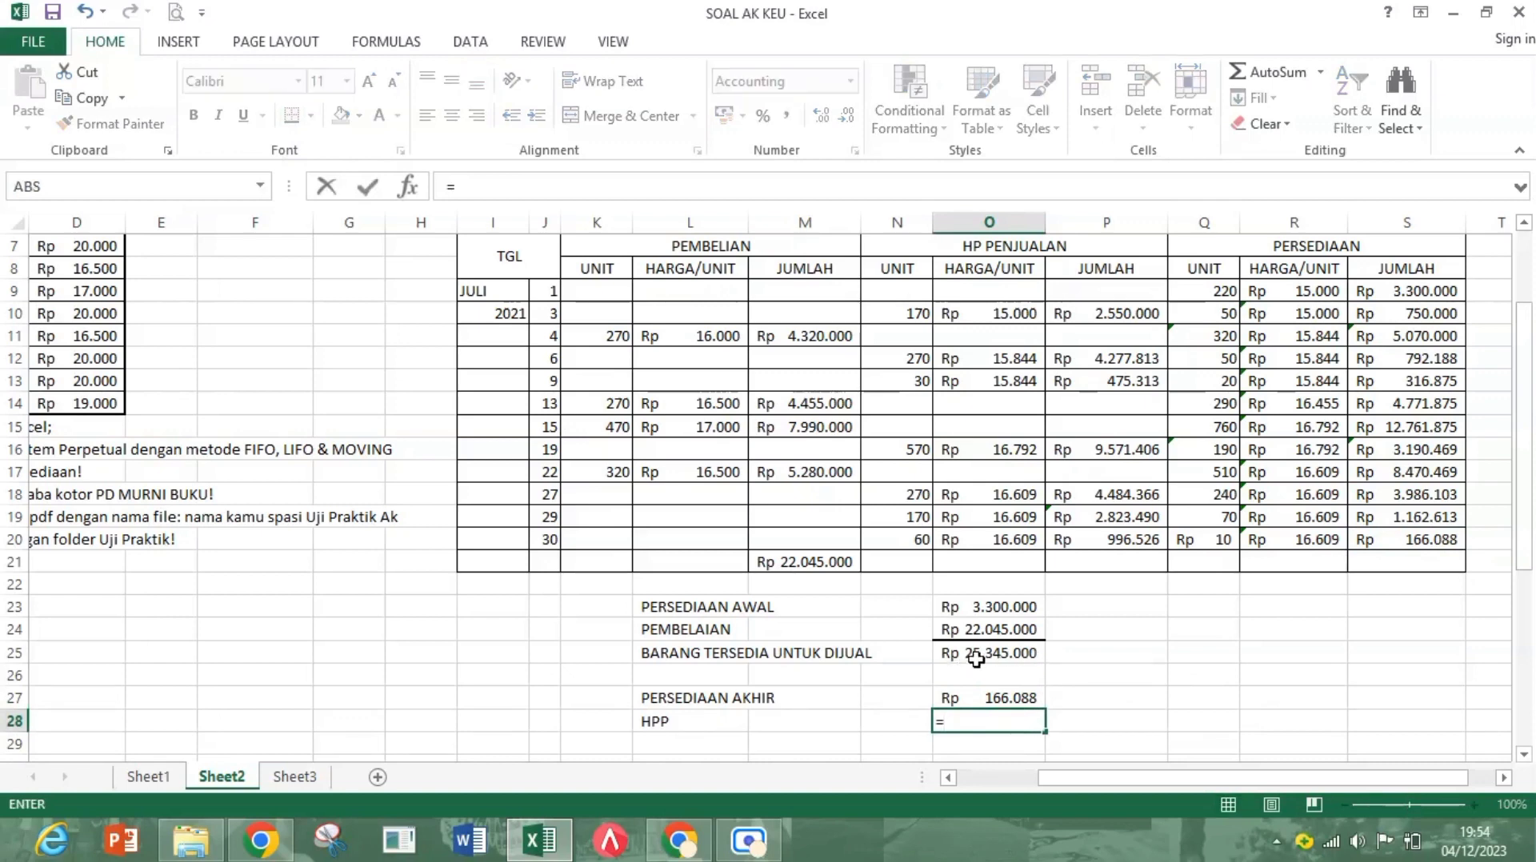
click(1018, 654)
text(-)
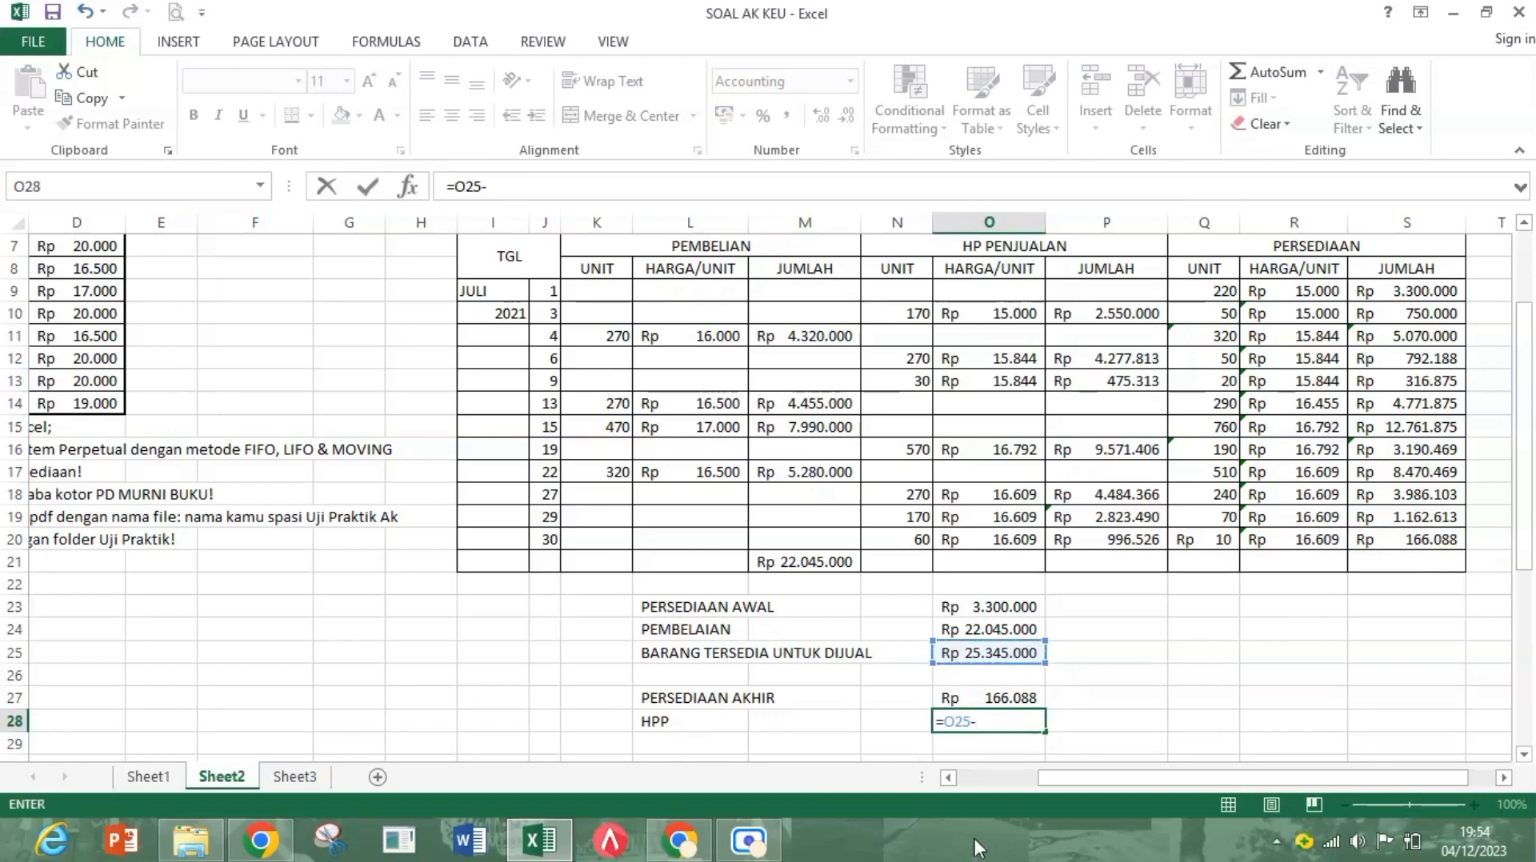
click(970, 699)
key(ctrl+Return)
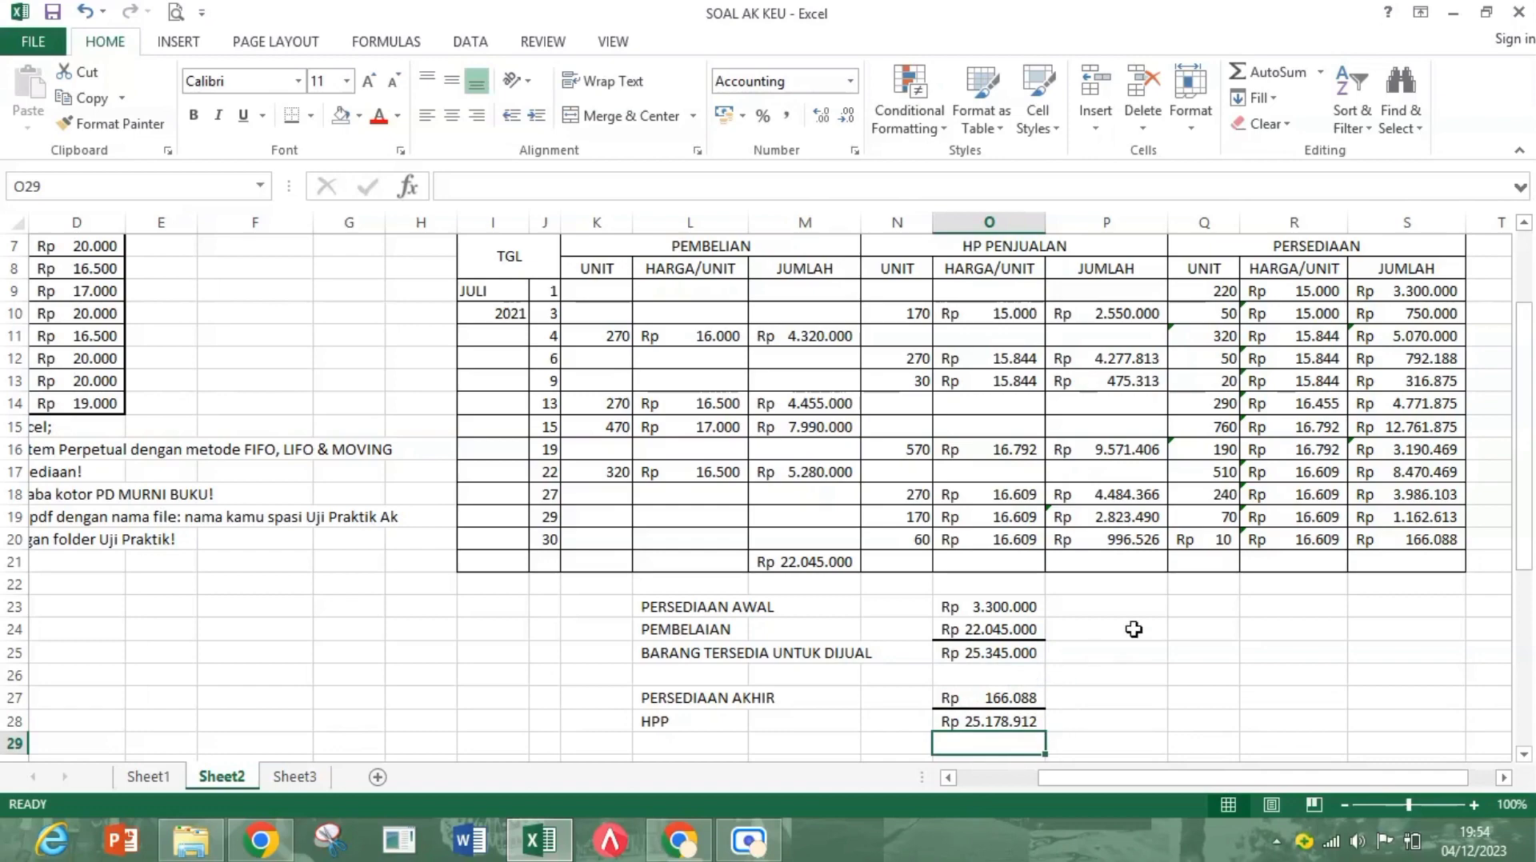
Step: Total the HP PENJUALAN amounts in P21 with =SUM(P9:P20)
scroll(1133, 627, up, 1)
scroll(1135, 628, down, 1)
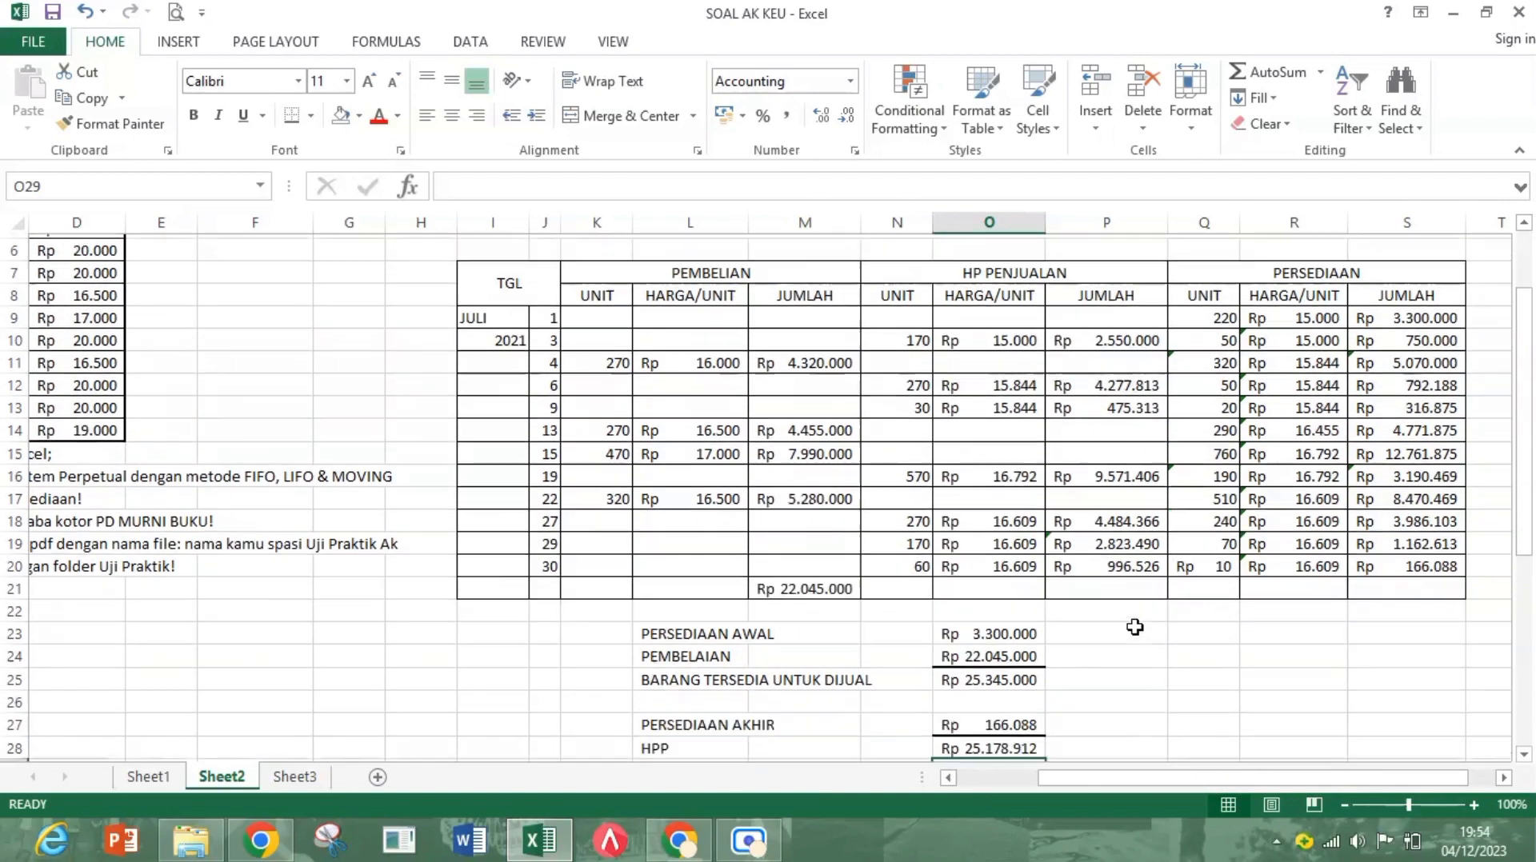
scroll(1115, 569, up, 1)
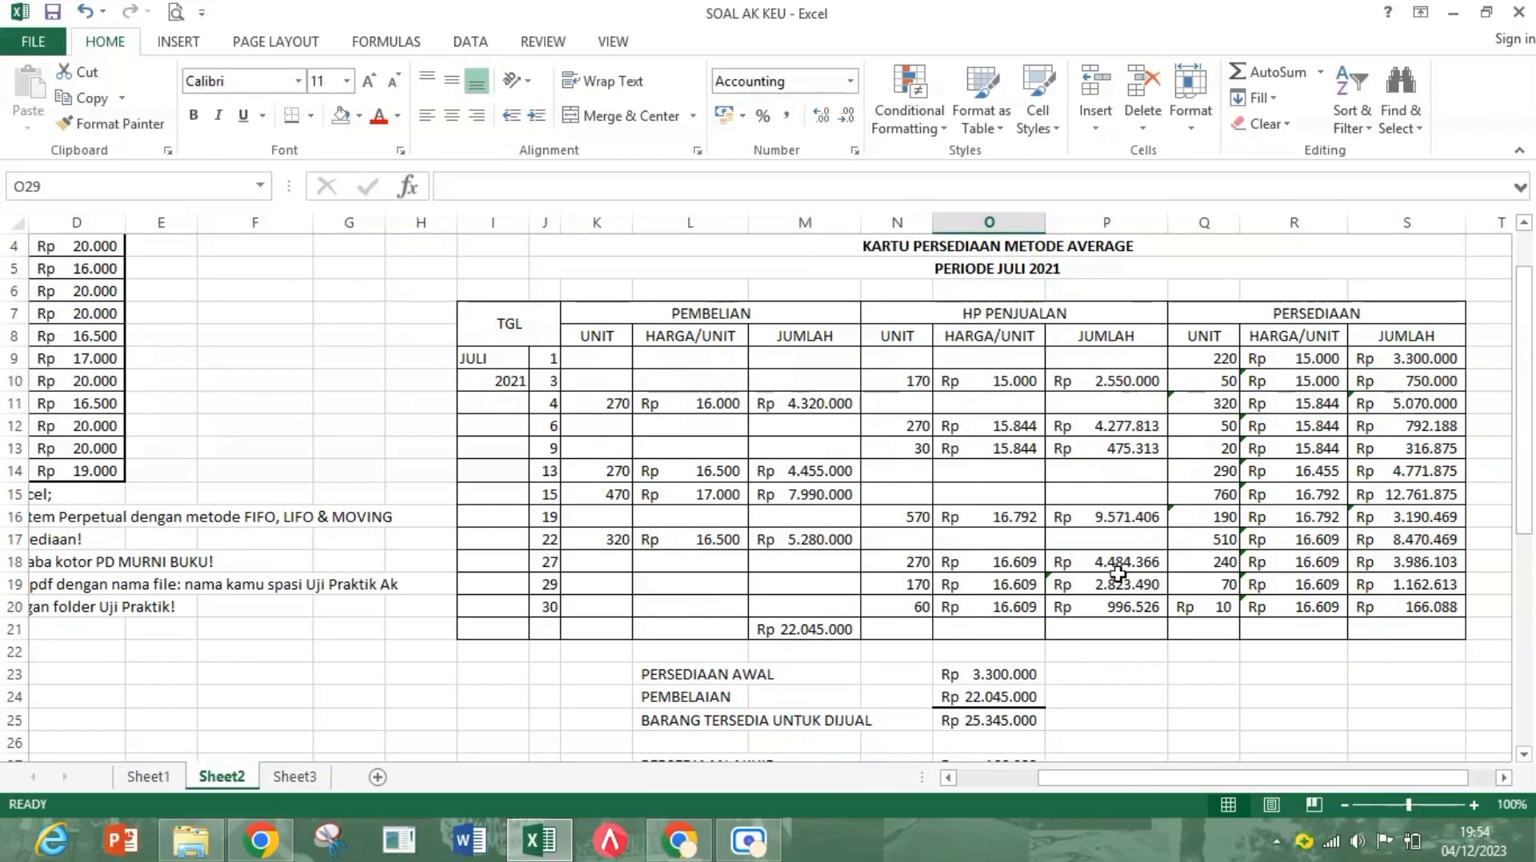
click(1122, 627)
text(=)
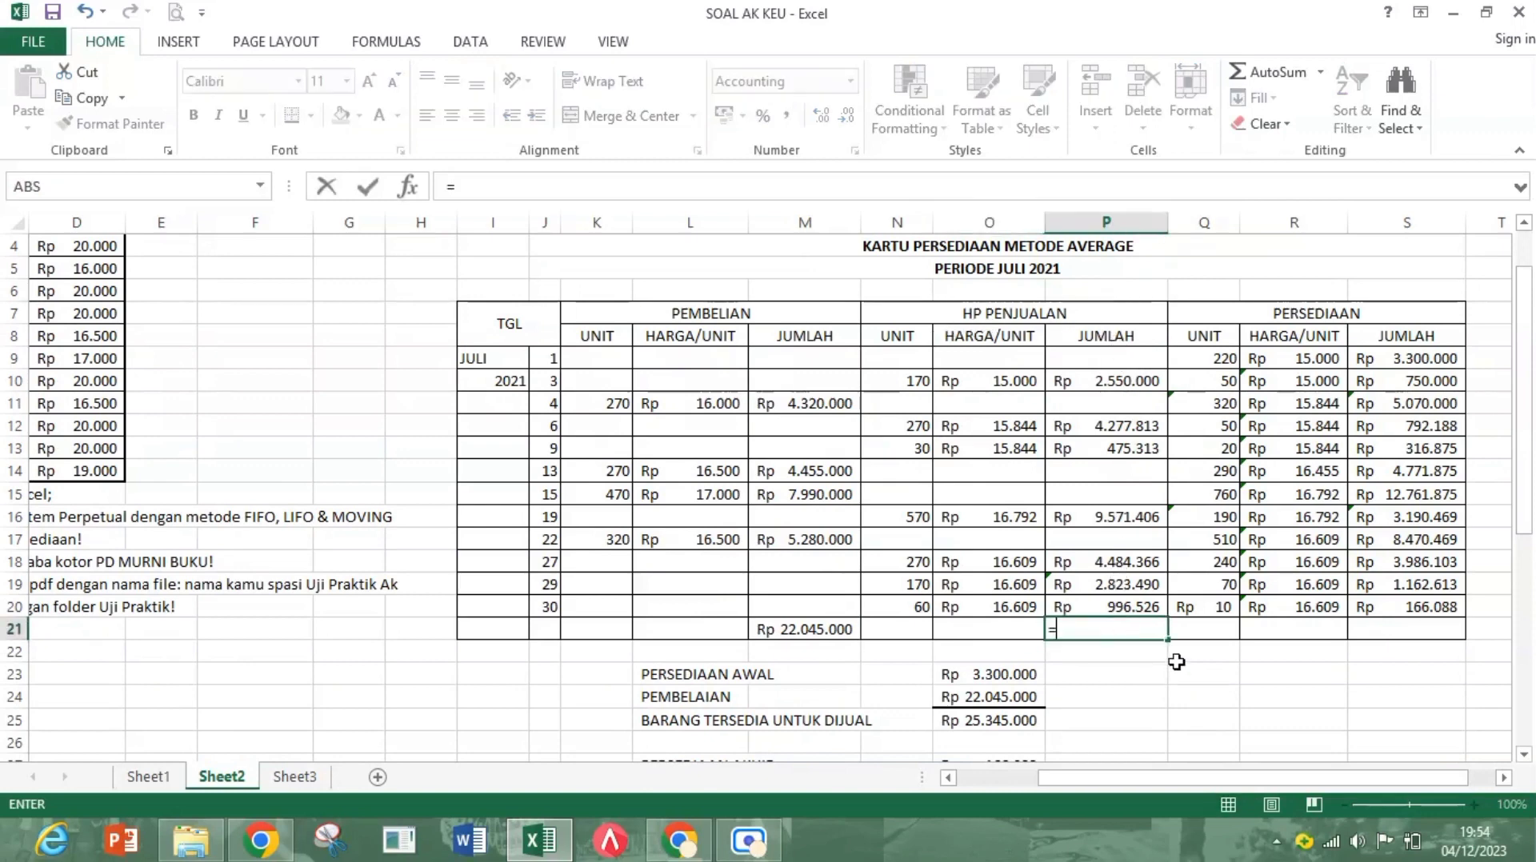
text(SUM()
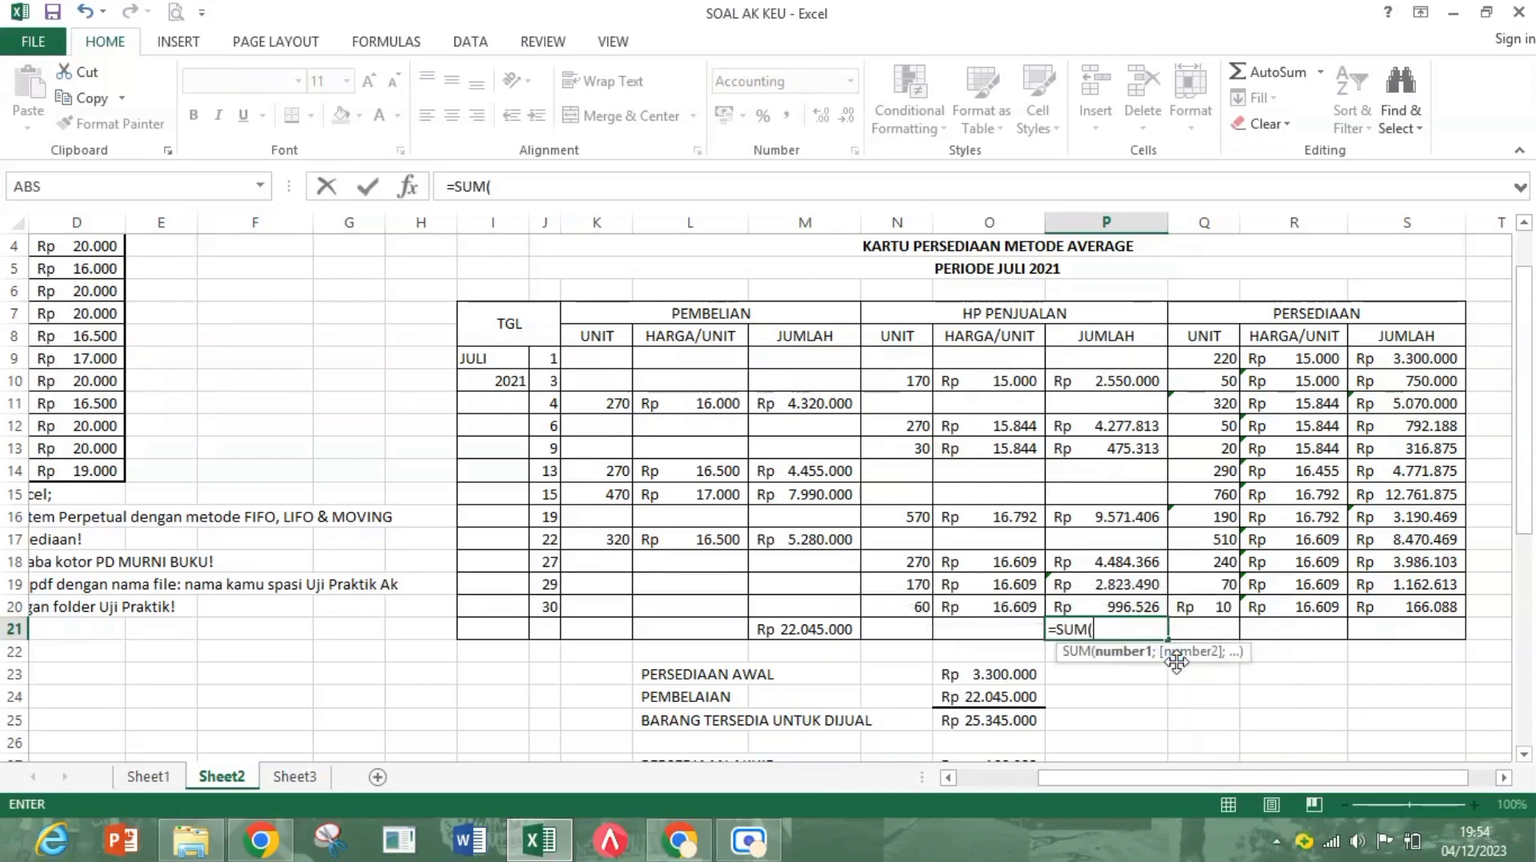
drag(1125, 358, 1126, 602)
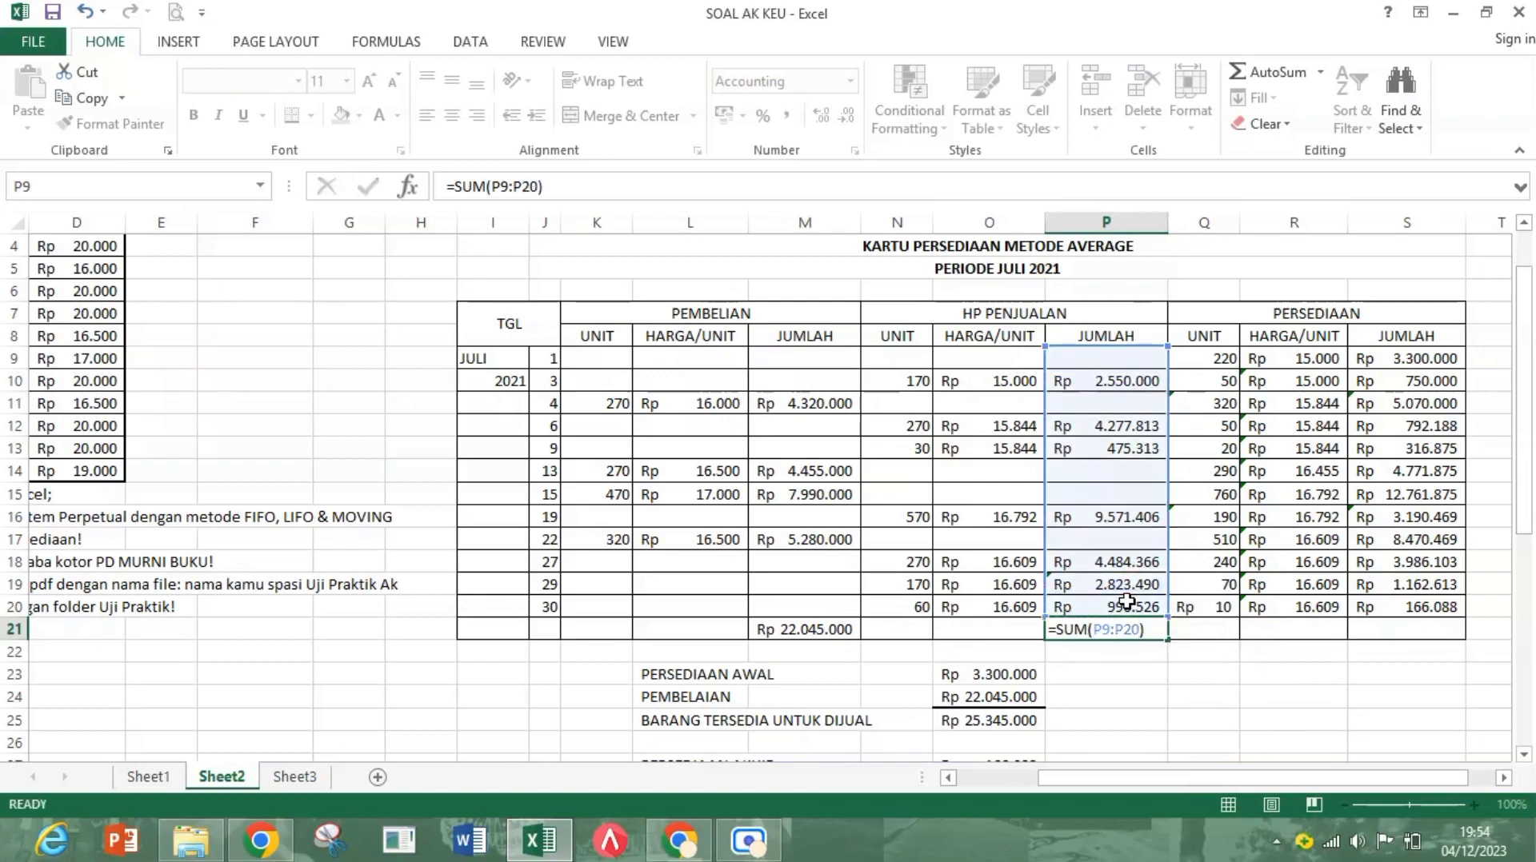
key(Return)
Step: Compare the HP PENJUALAN total in P21 with the calculated HPP in O28
scroll(1132, 604, down, 2)
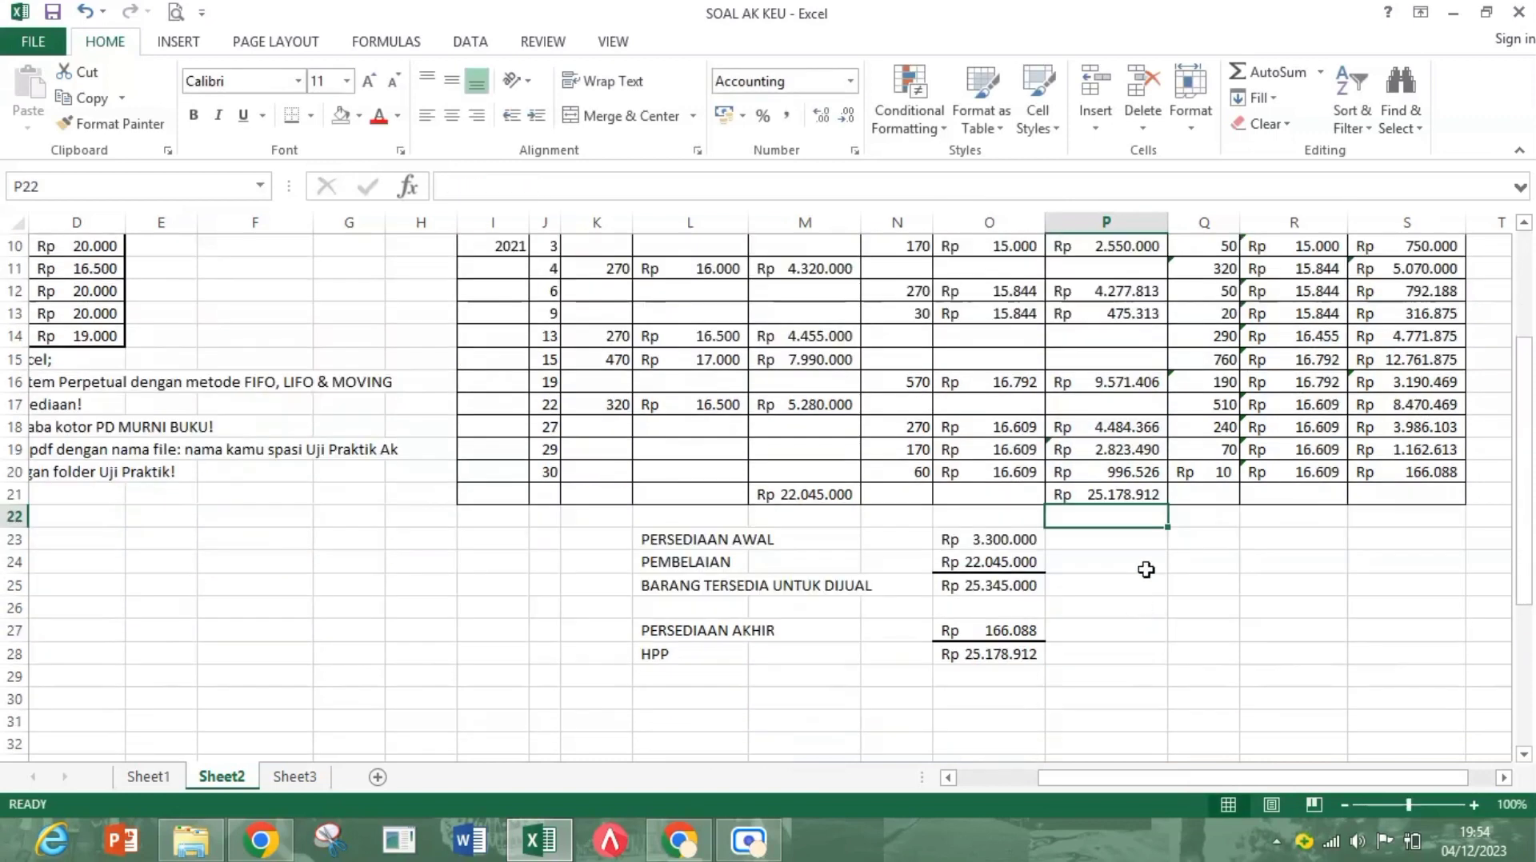
click(1132, 498)
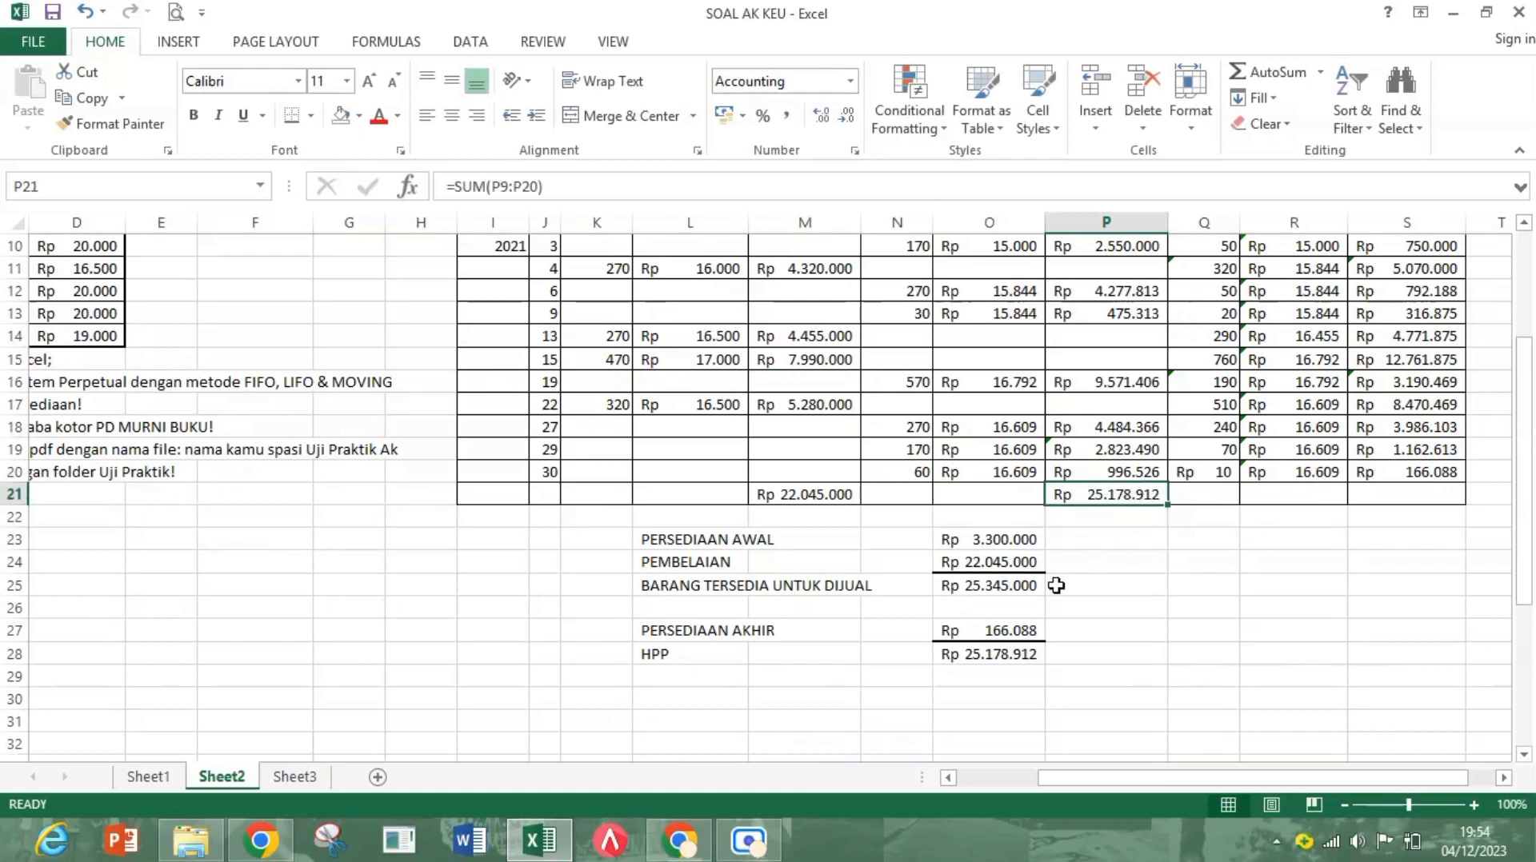
click(1011, 652)
click(1121, 487)
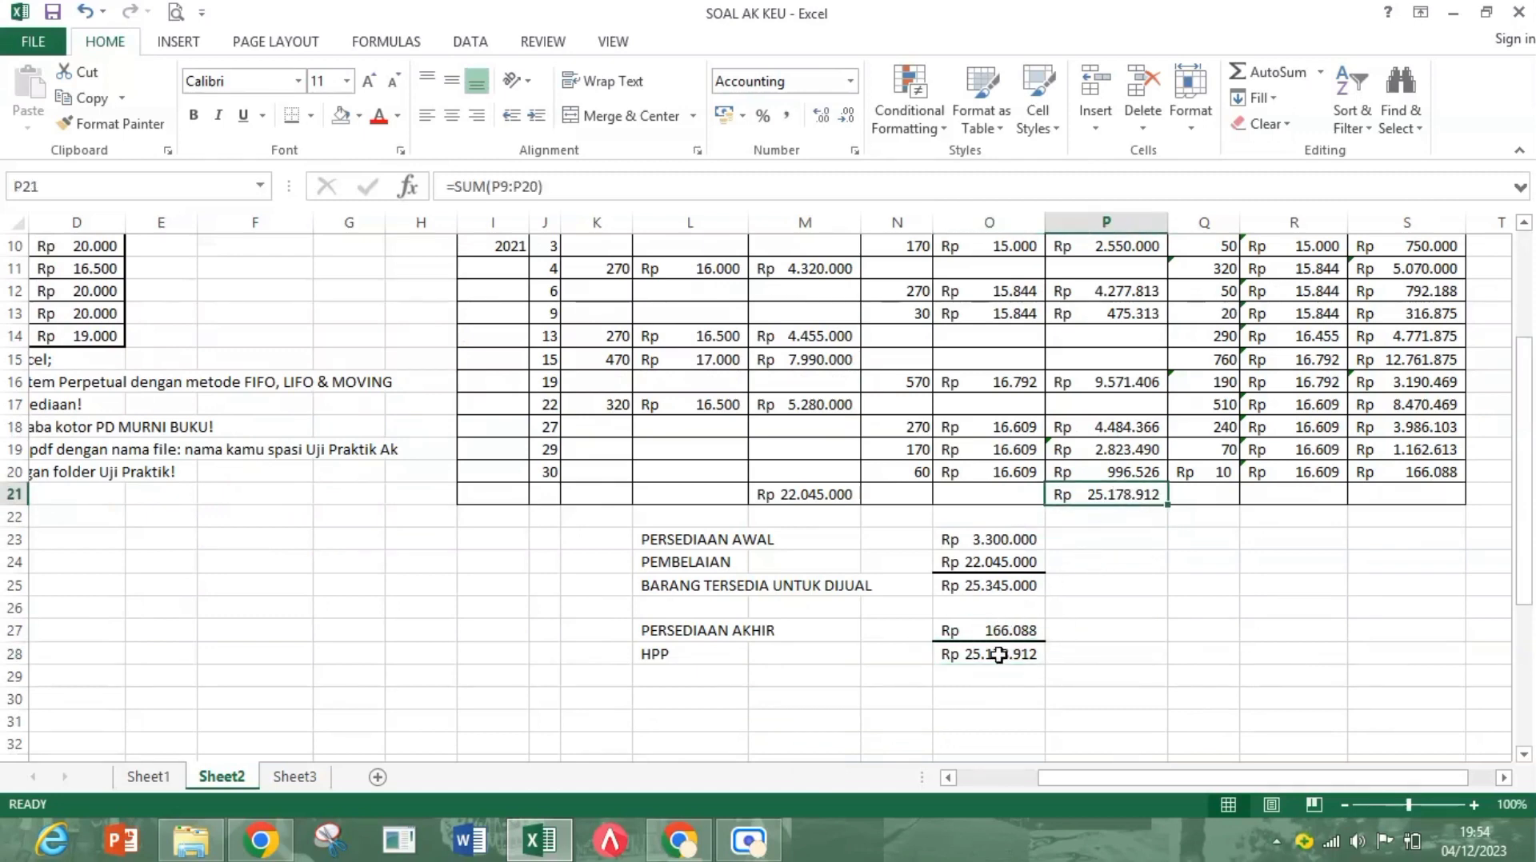
click(1000, 656)
click(1163, 497)
Step: Enter the label PENJUALAN in L30, below the HPP calculation
scroll(1169, 674, down, 1)
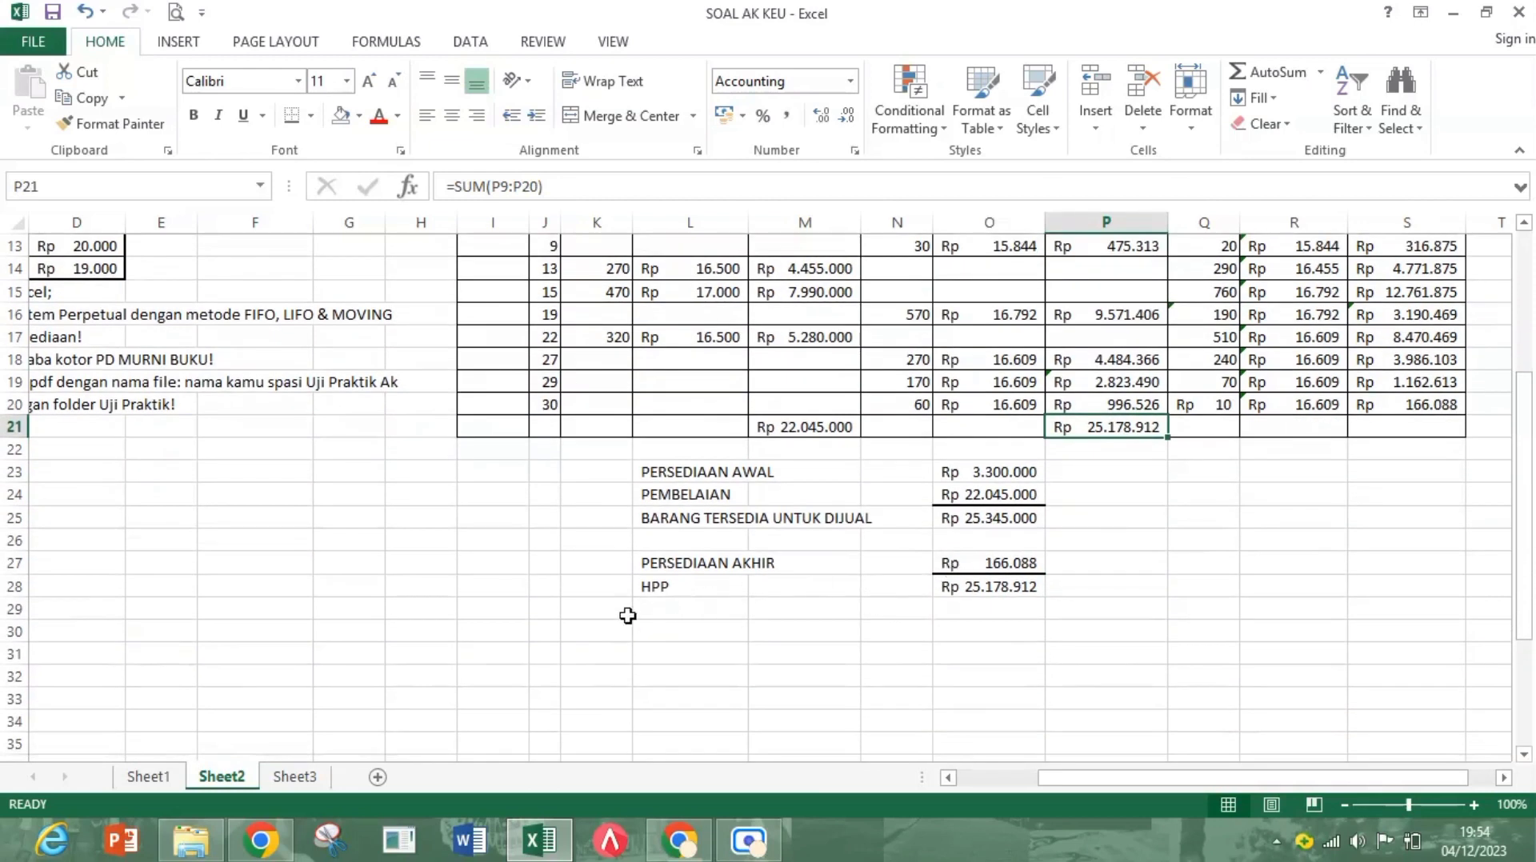
click(669, 623)
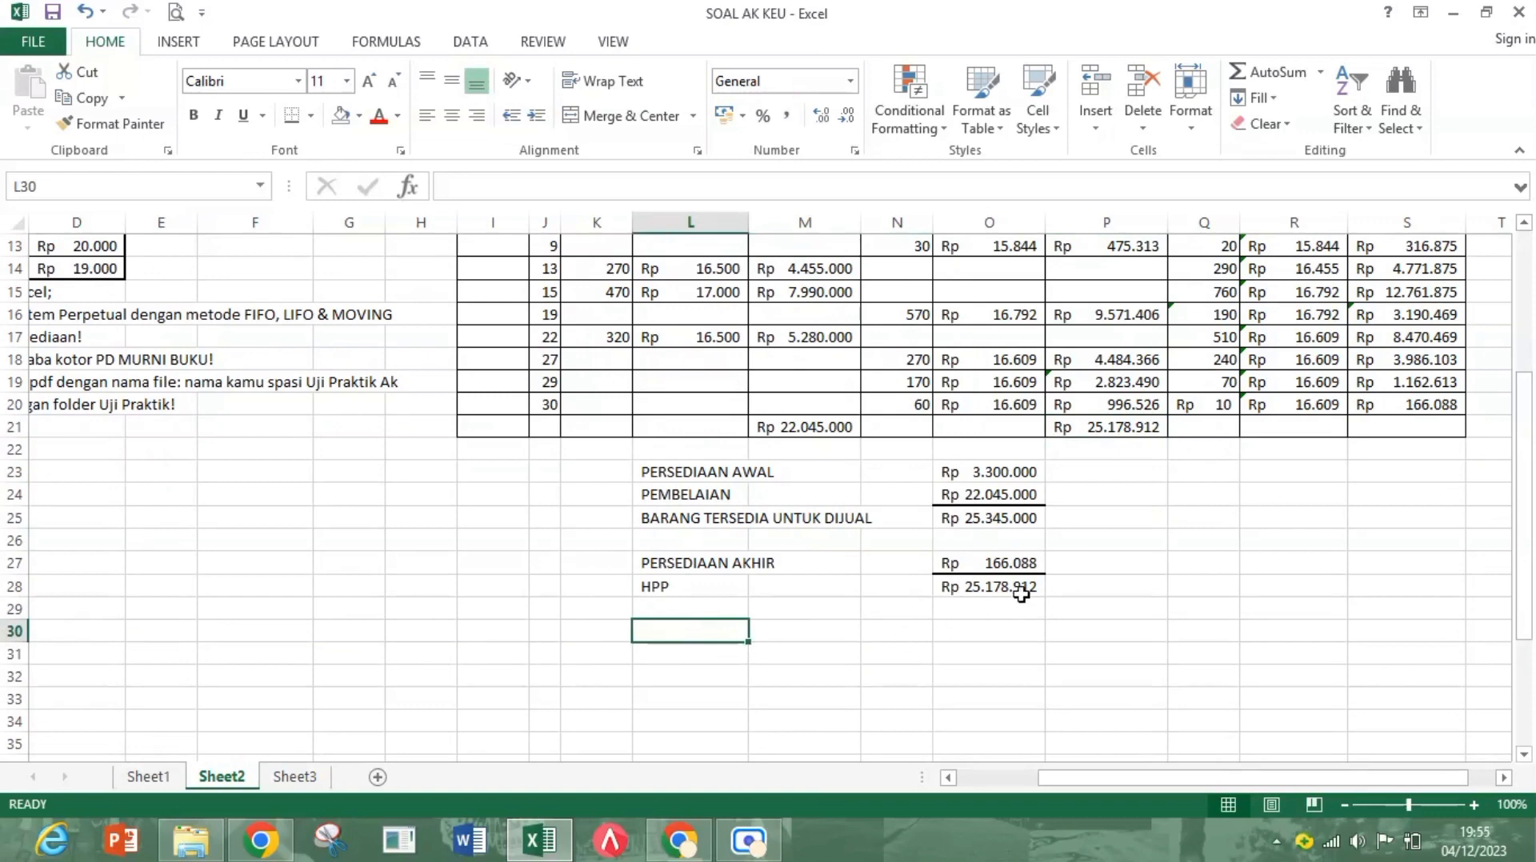
text(PENJ)
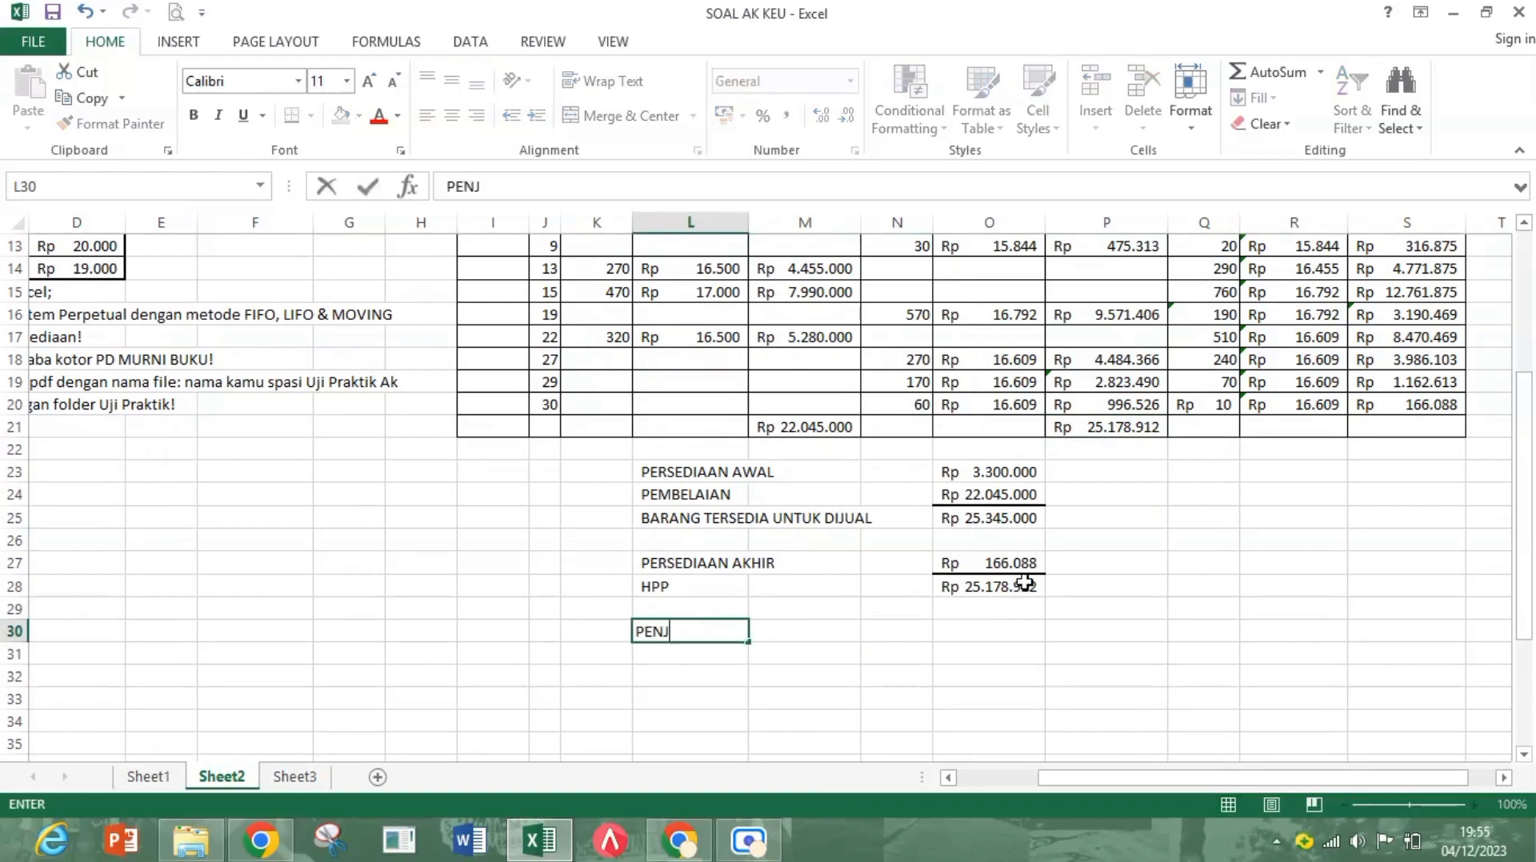
text(UALAN)
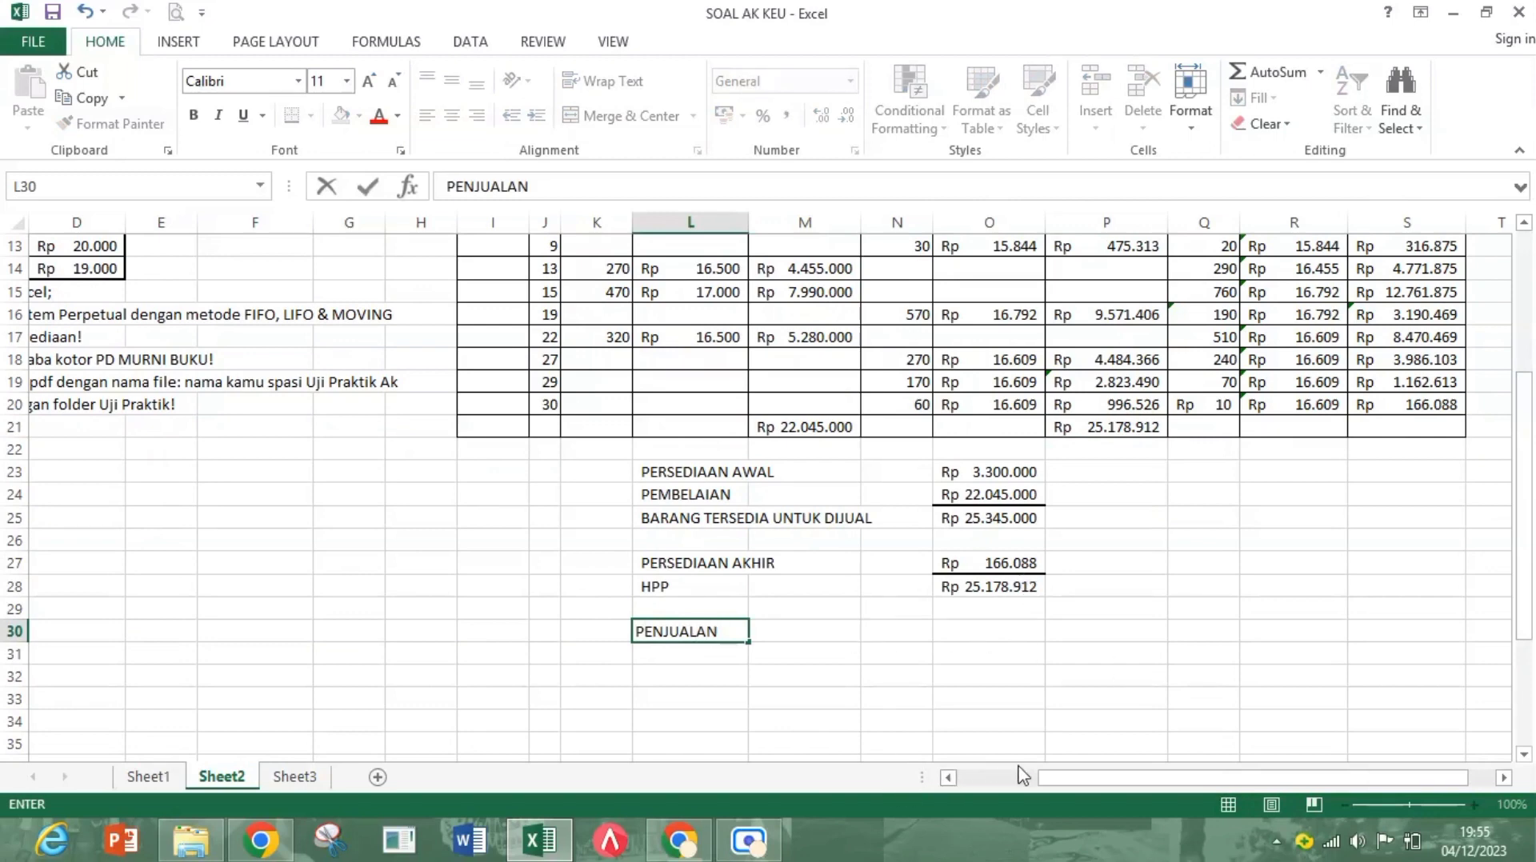
Step: Calculate the 3 July sales amount in E4, beside the transaction table, as units times price, =C4*D4
drag(1050, 777, 944, 797)
scroll(424, 432, up, 4)
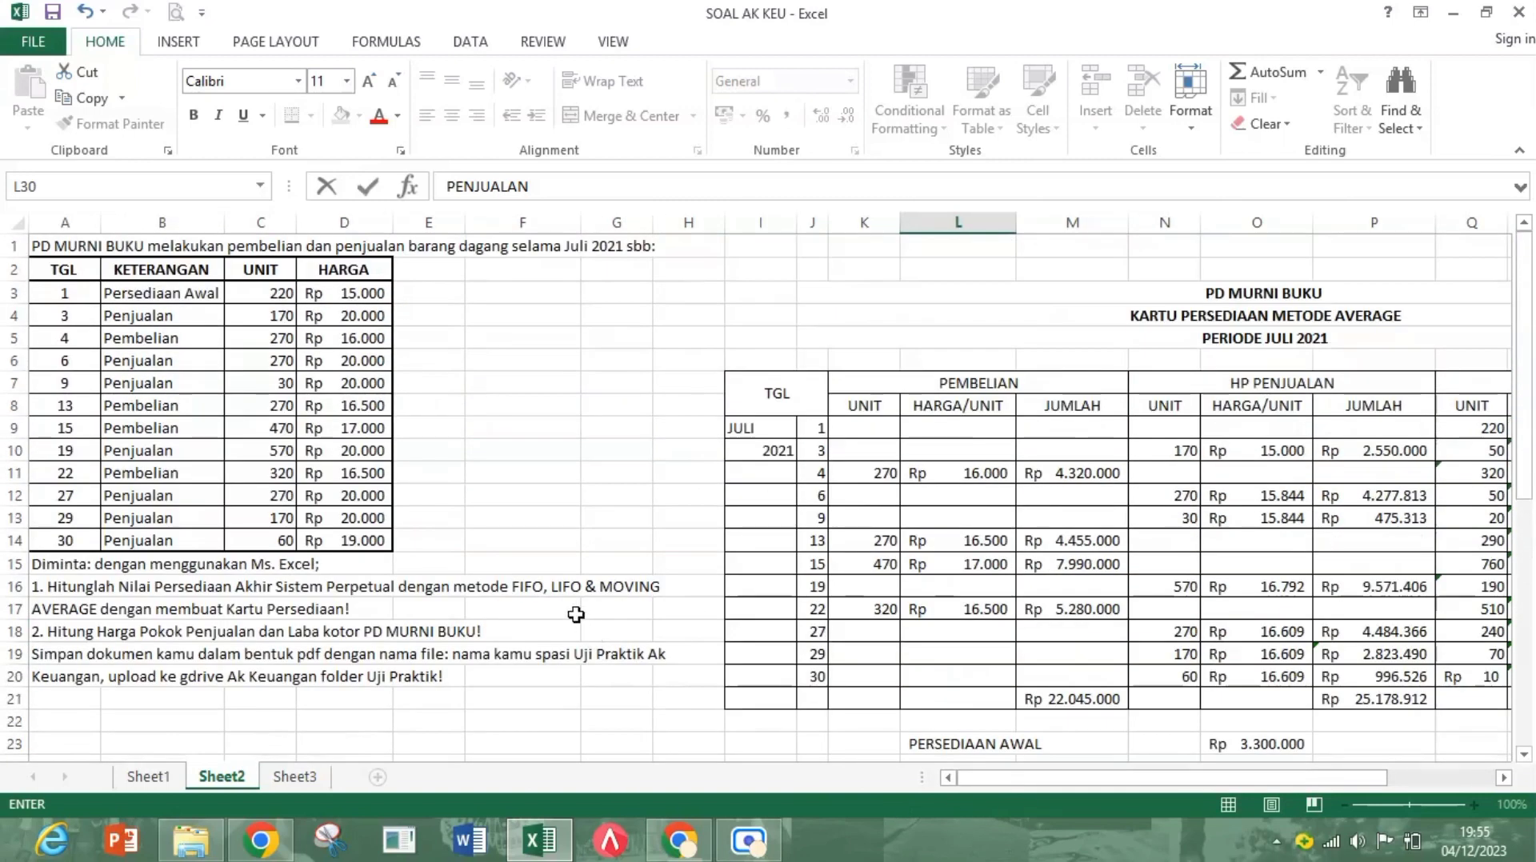
click(438, 313)
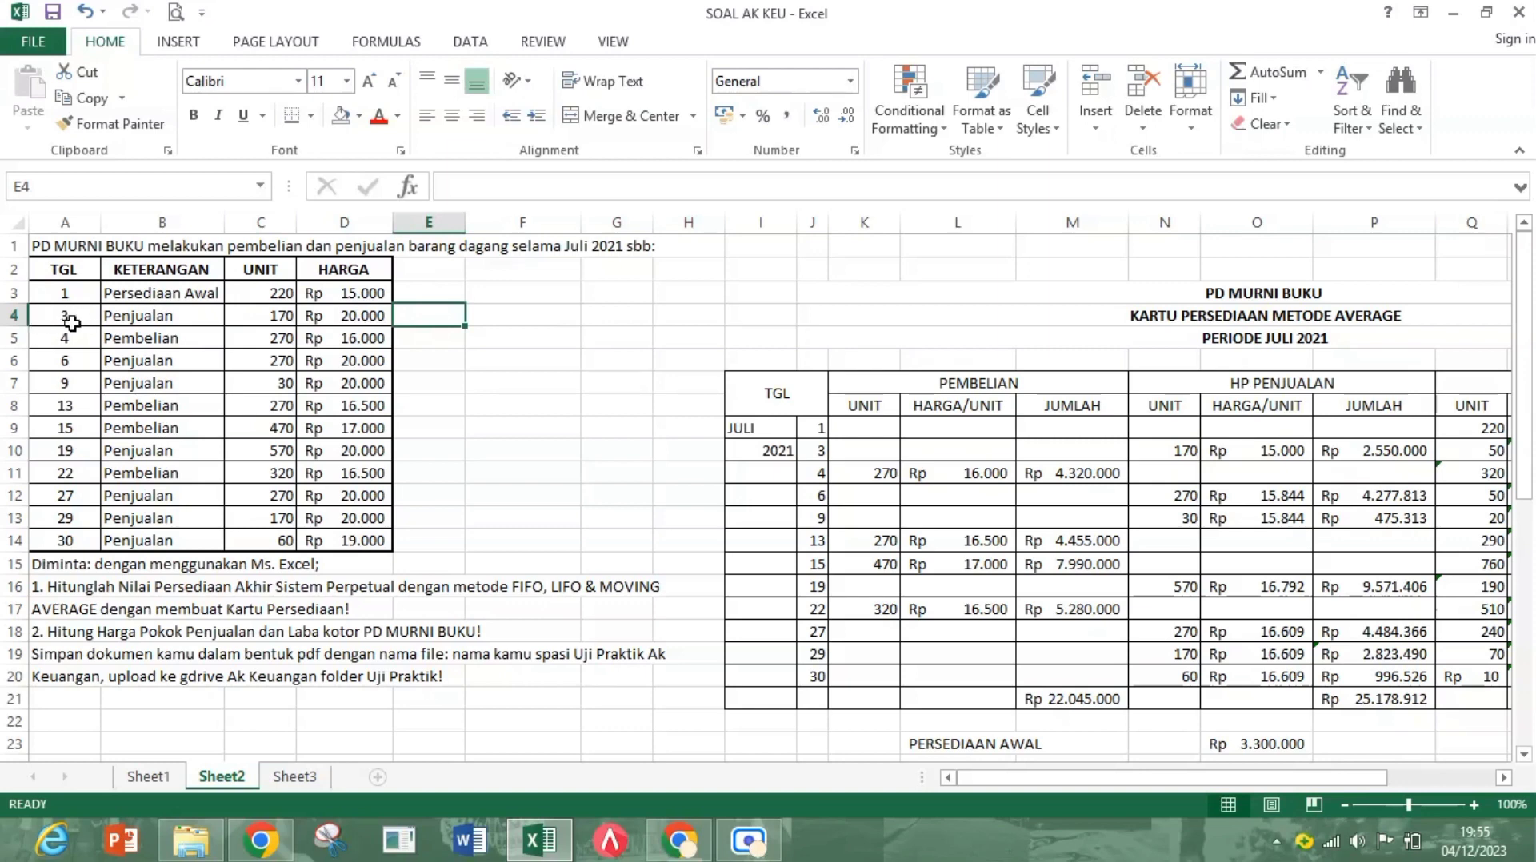
click(140, 314)
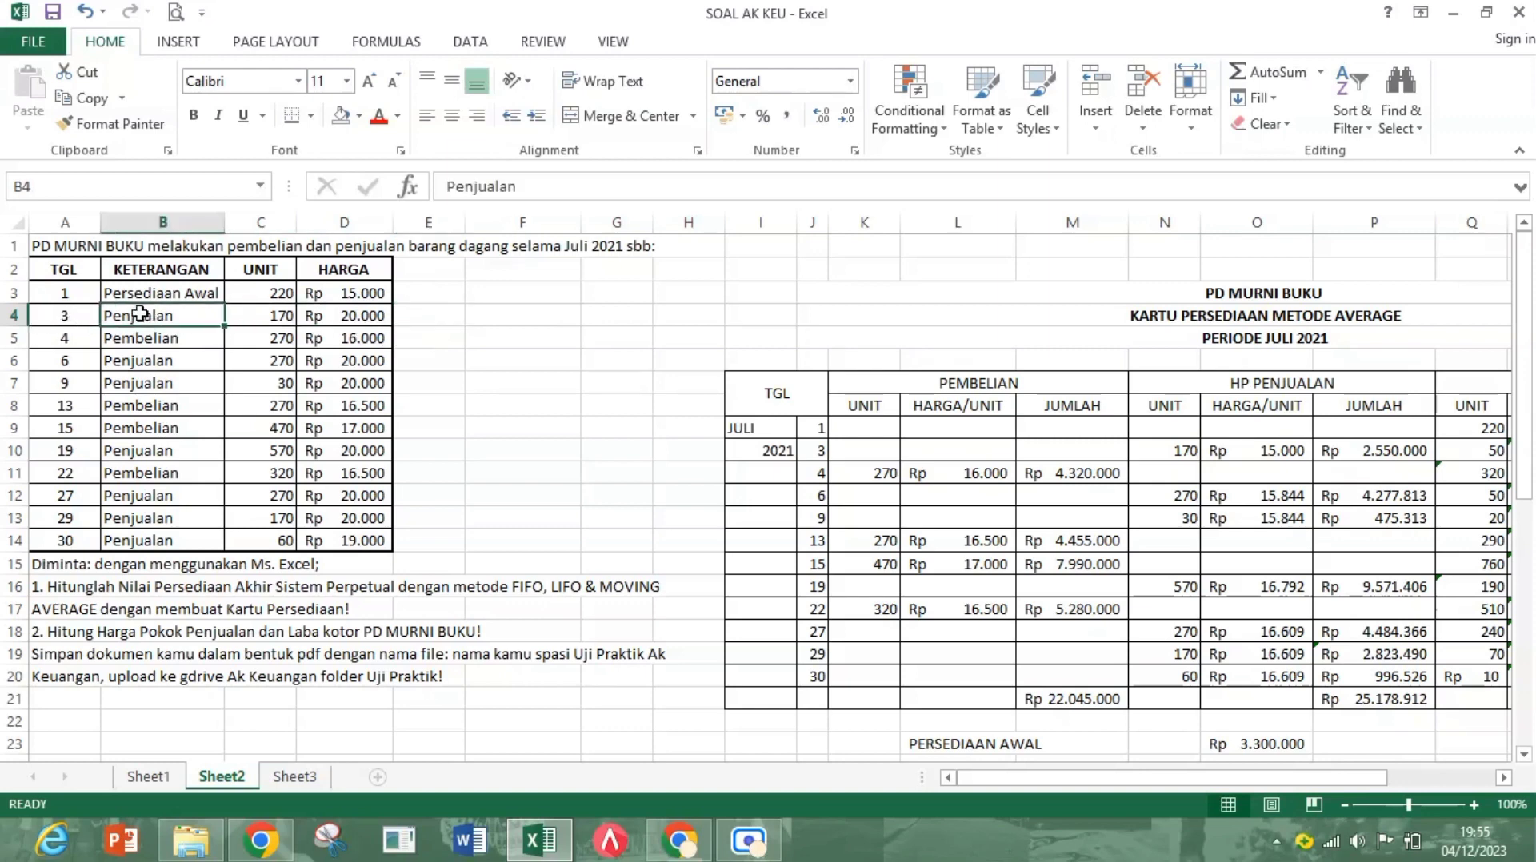
click(451, 320)
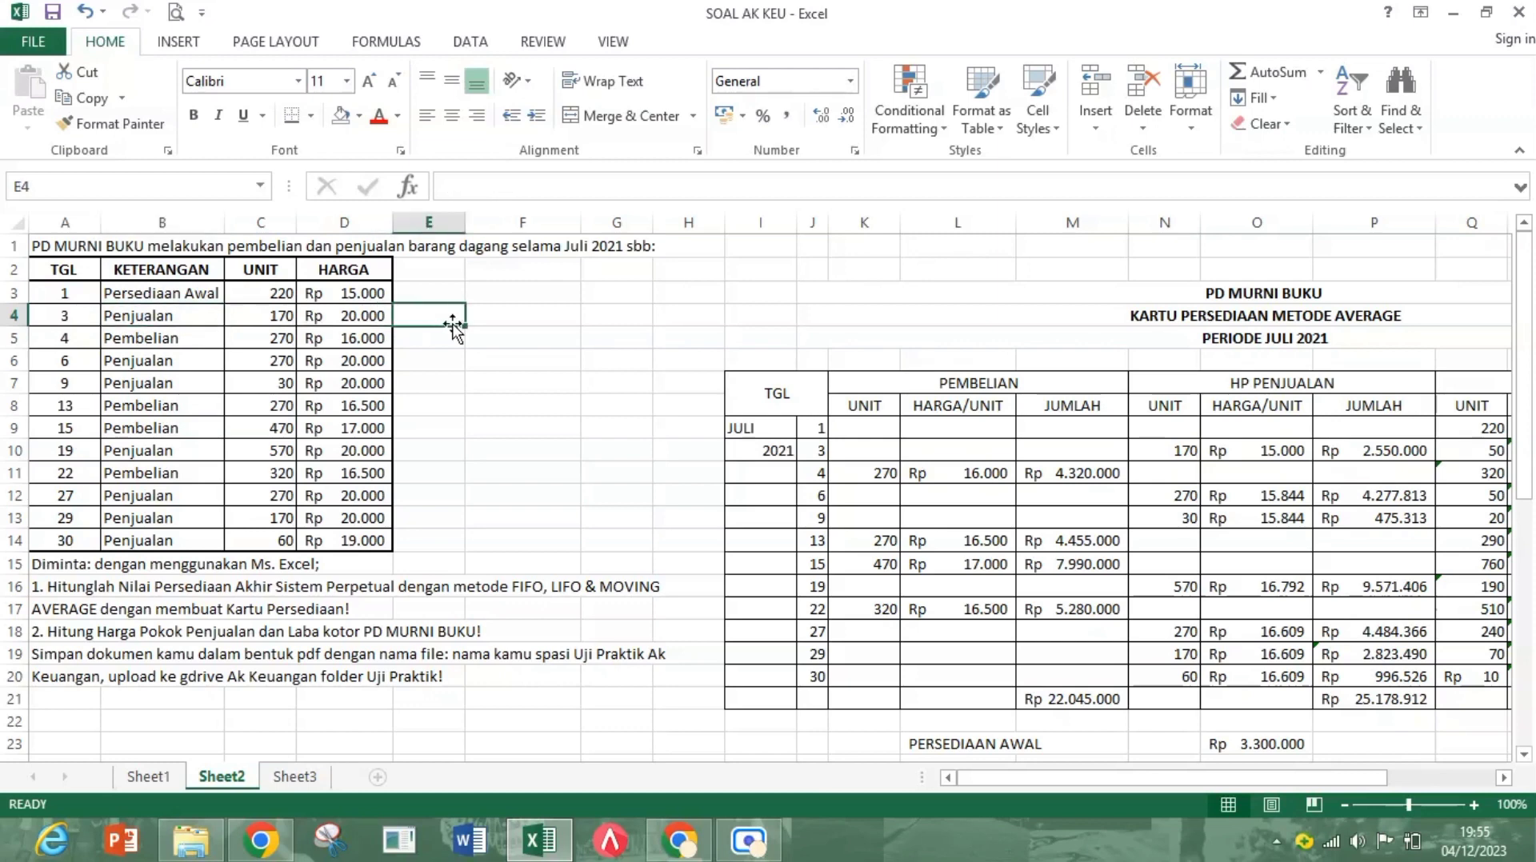
text(=)
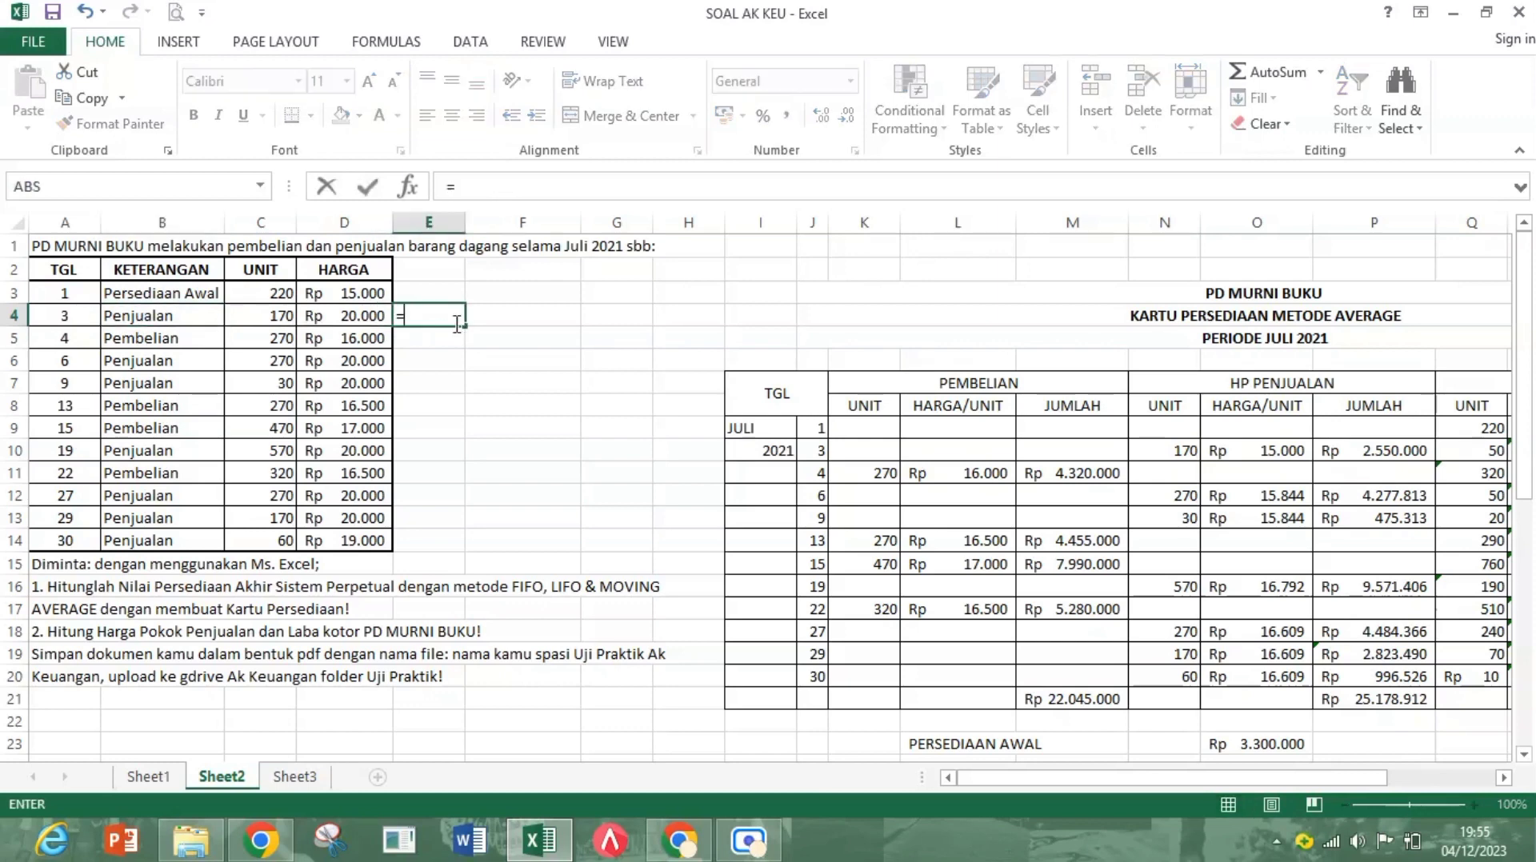
click(286, 314)
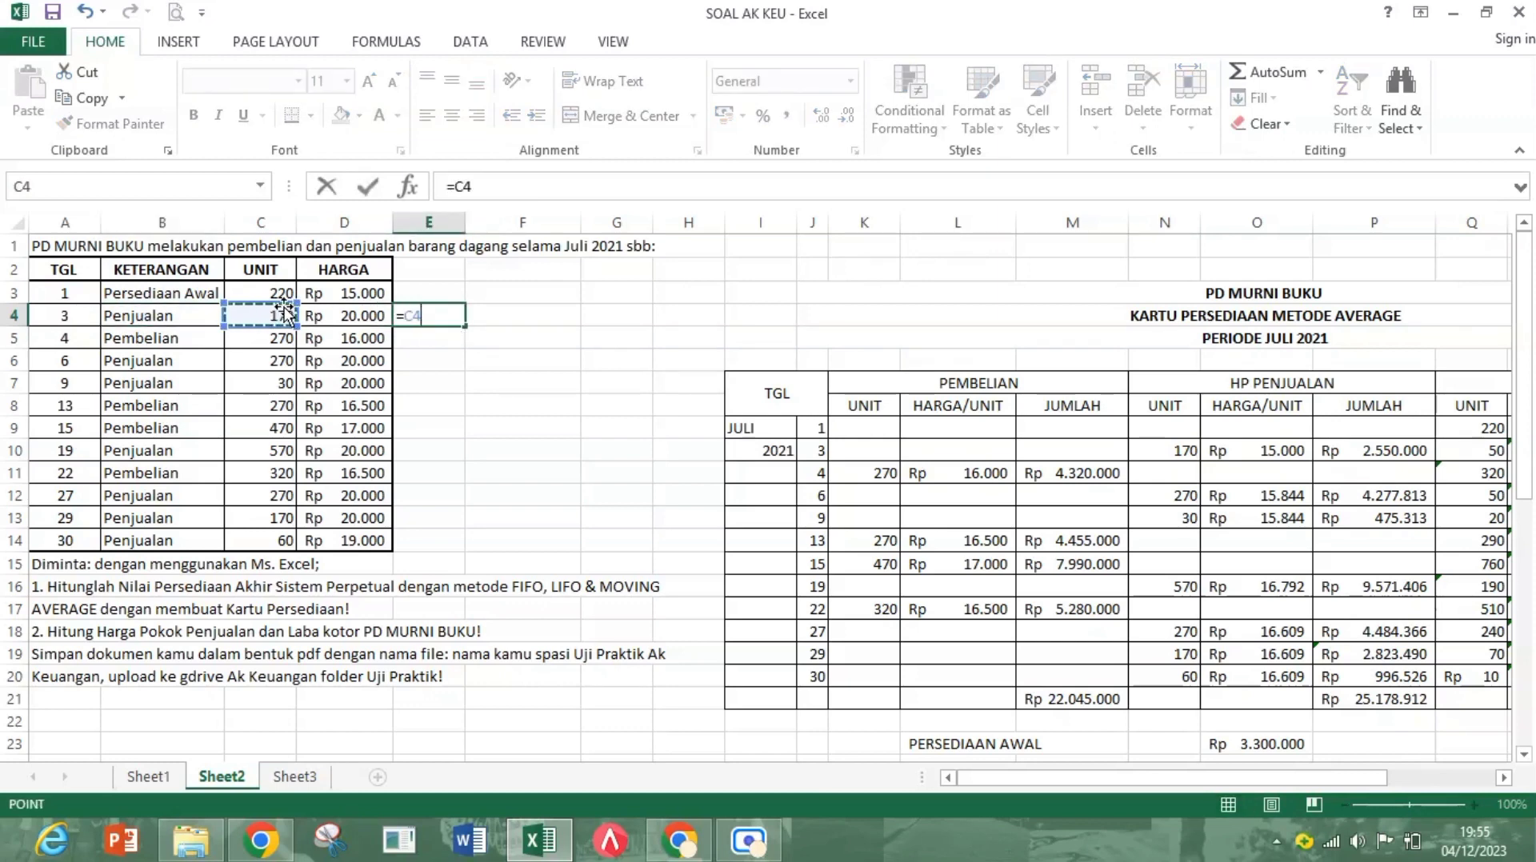
text(*)
click(381, 316)
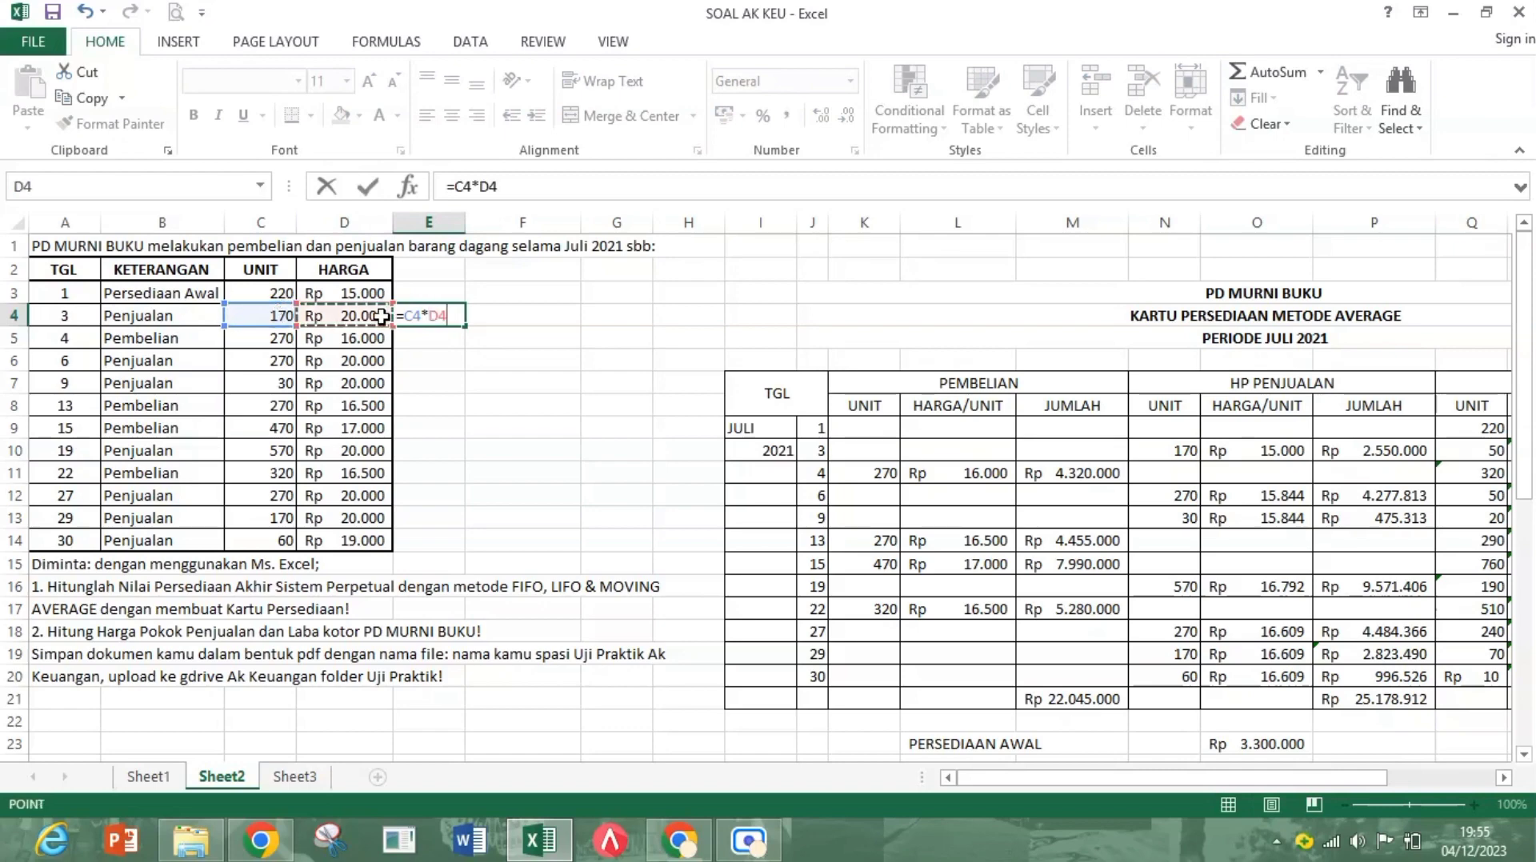
key(Return)
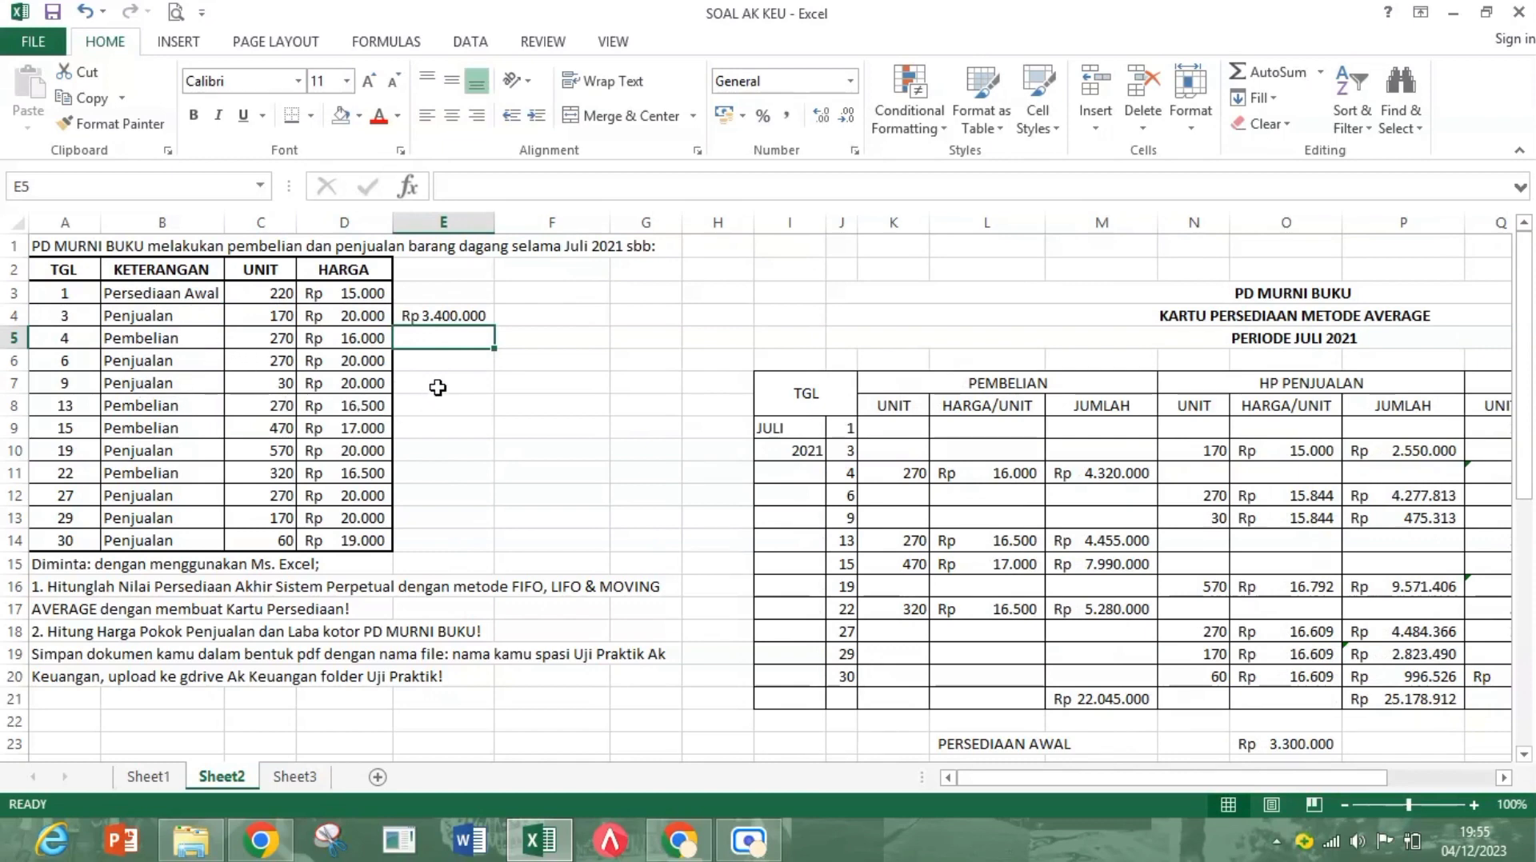
Step: Calculate the 6 July sales amount in E6 as units times price, =C6*D6
click(149, 358)
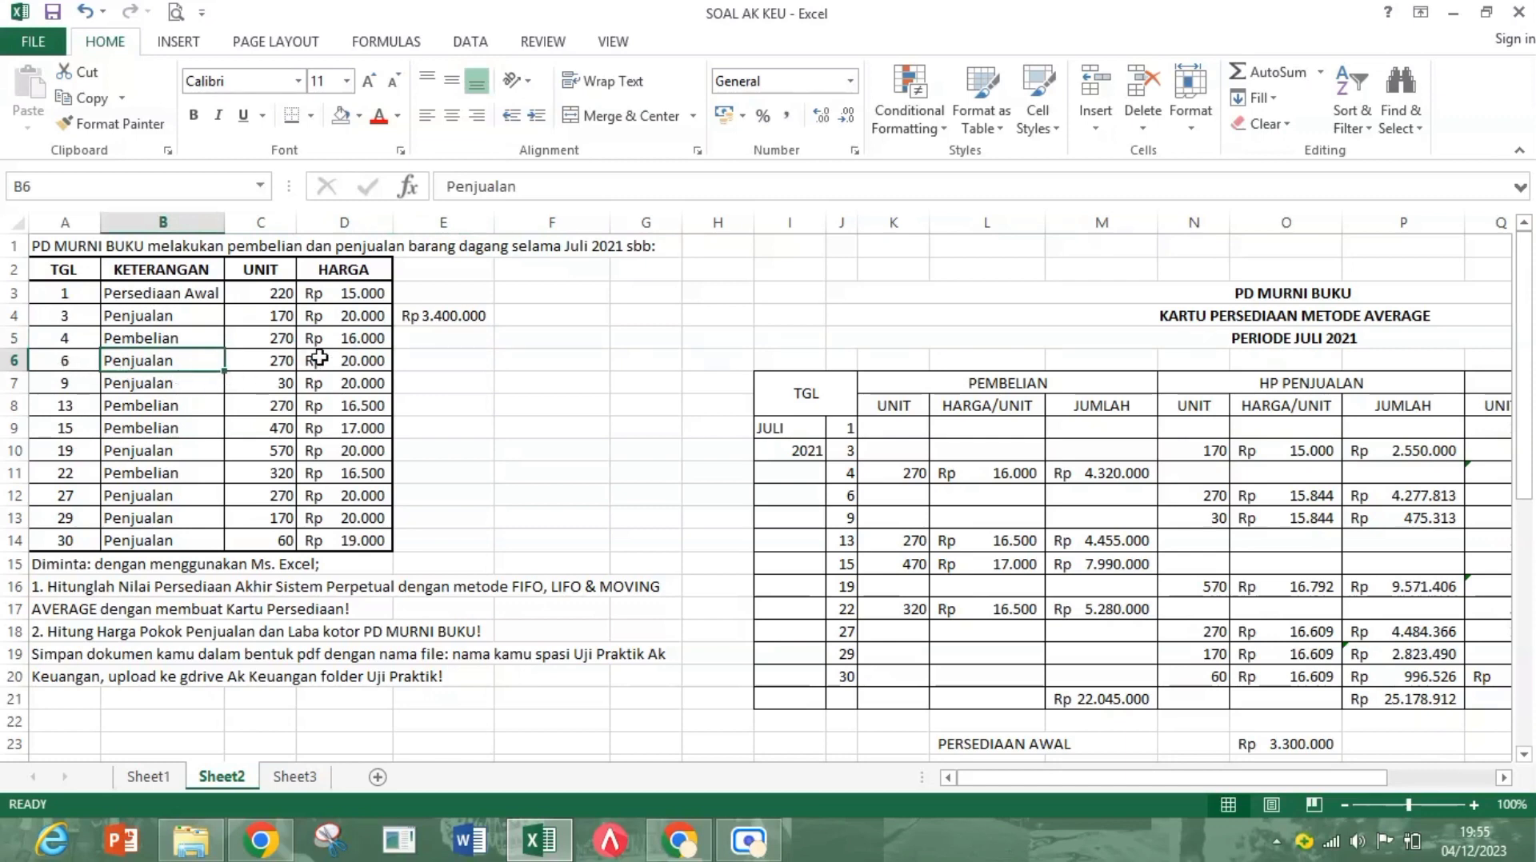
click(455, 368)
text(=)
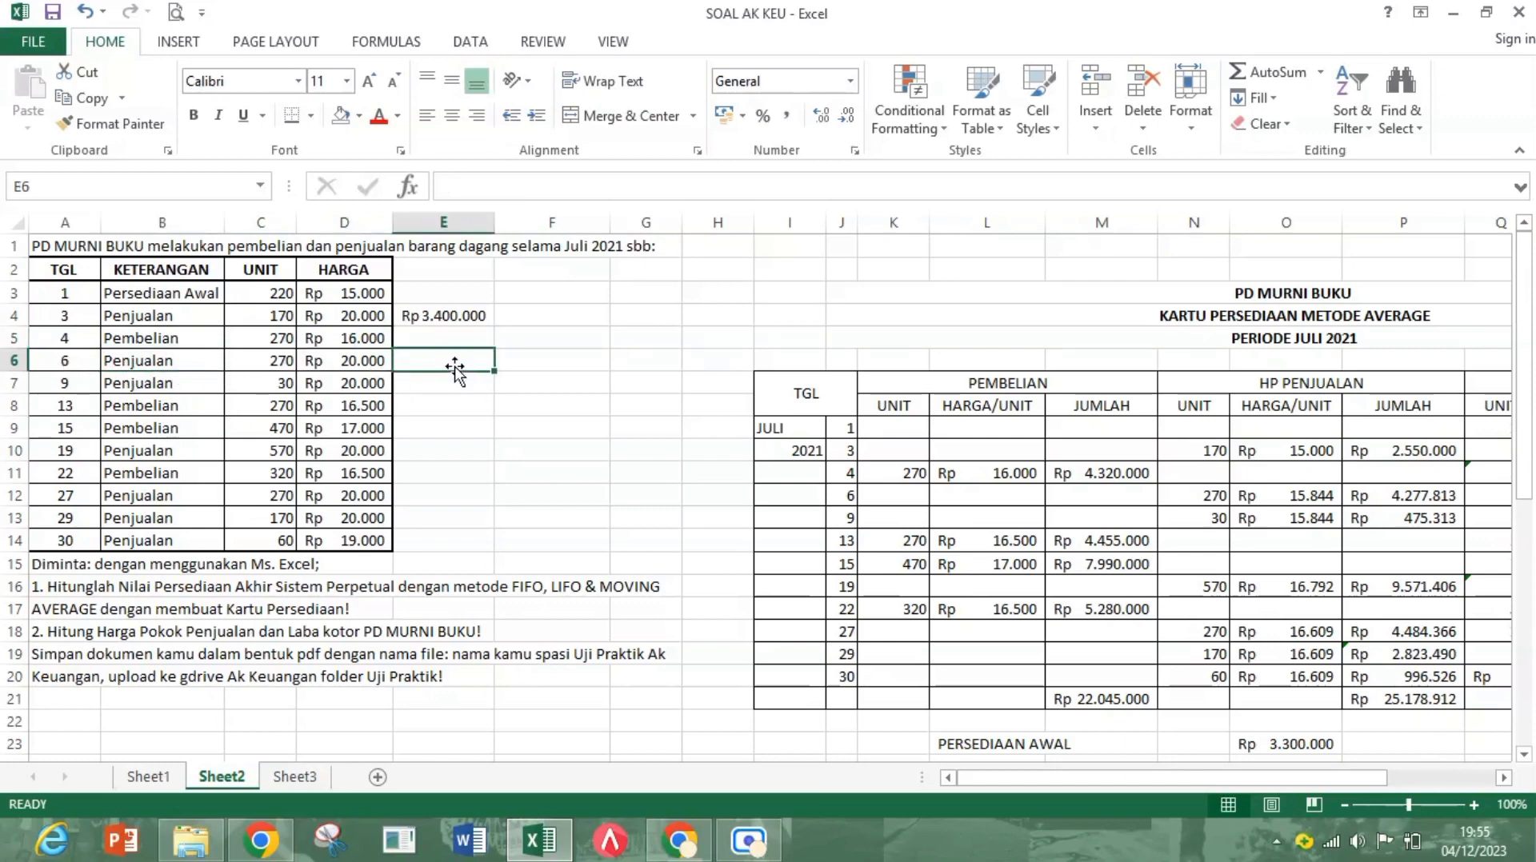
click(278, 360)
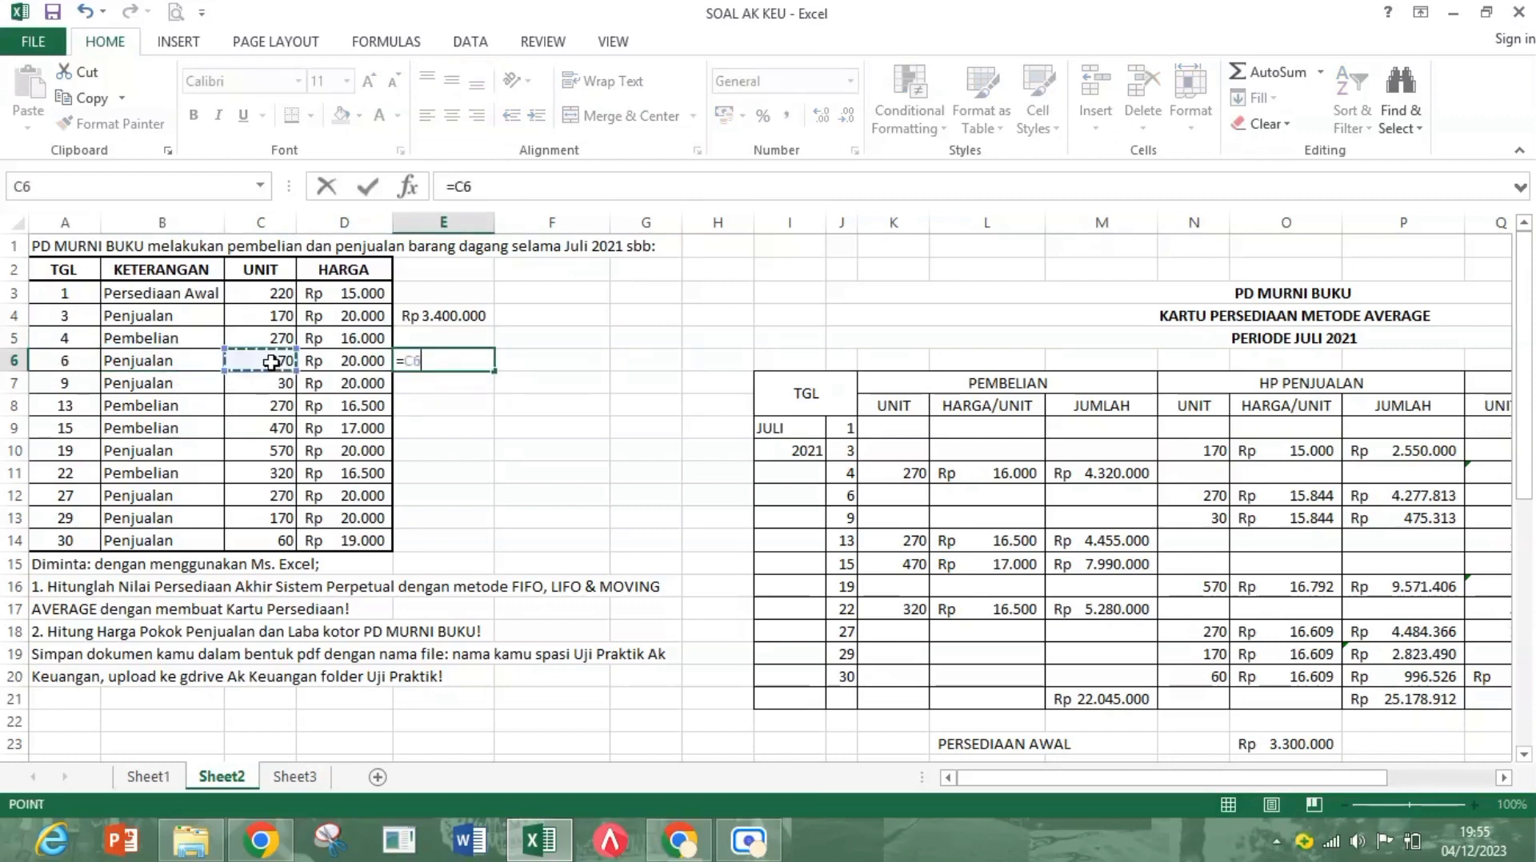
text(*)
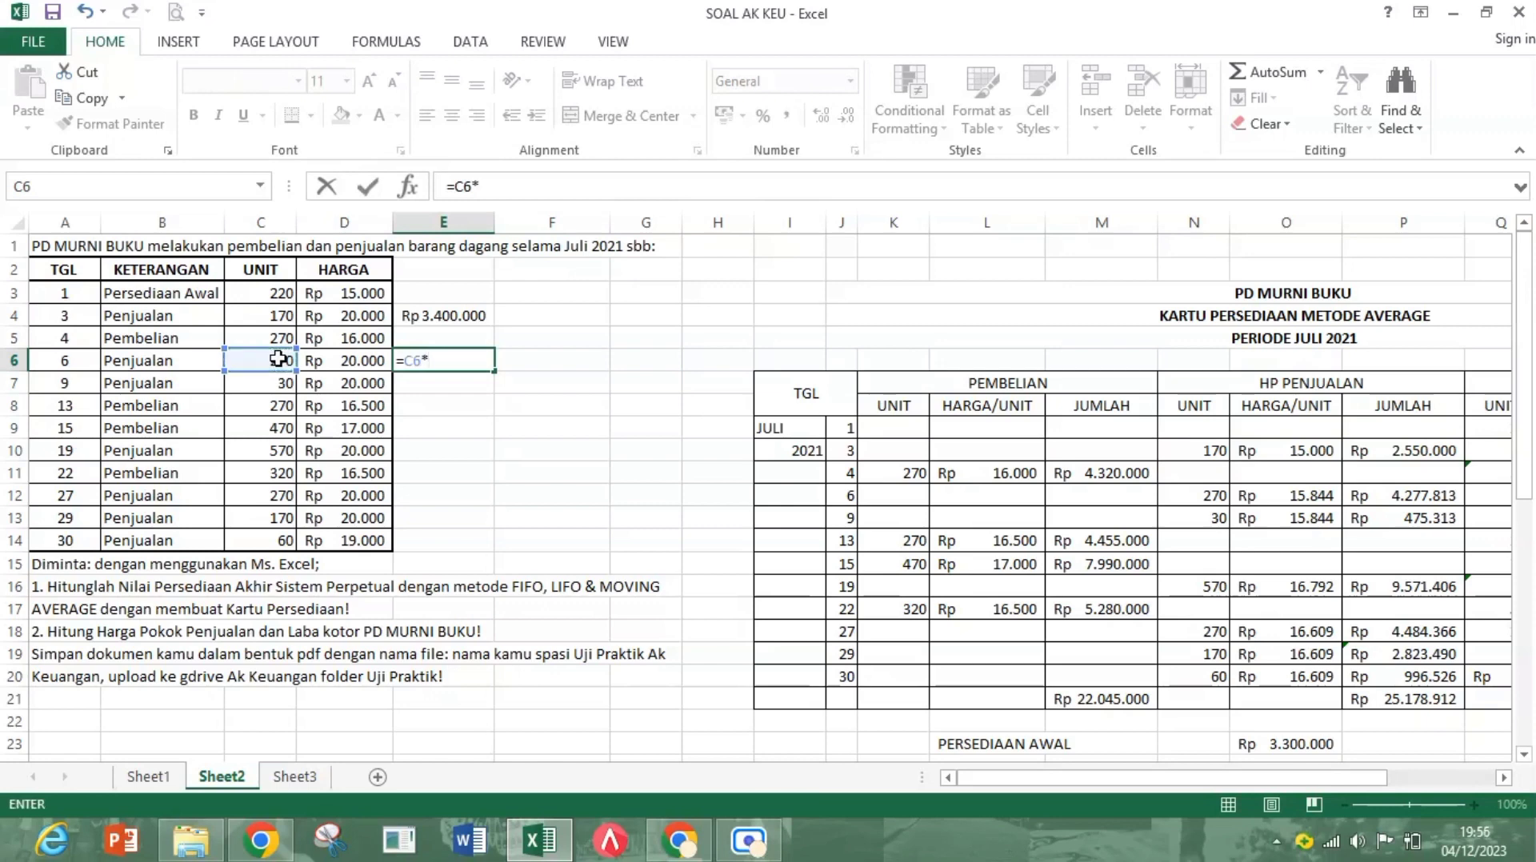
click(337, 366)
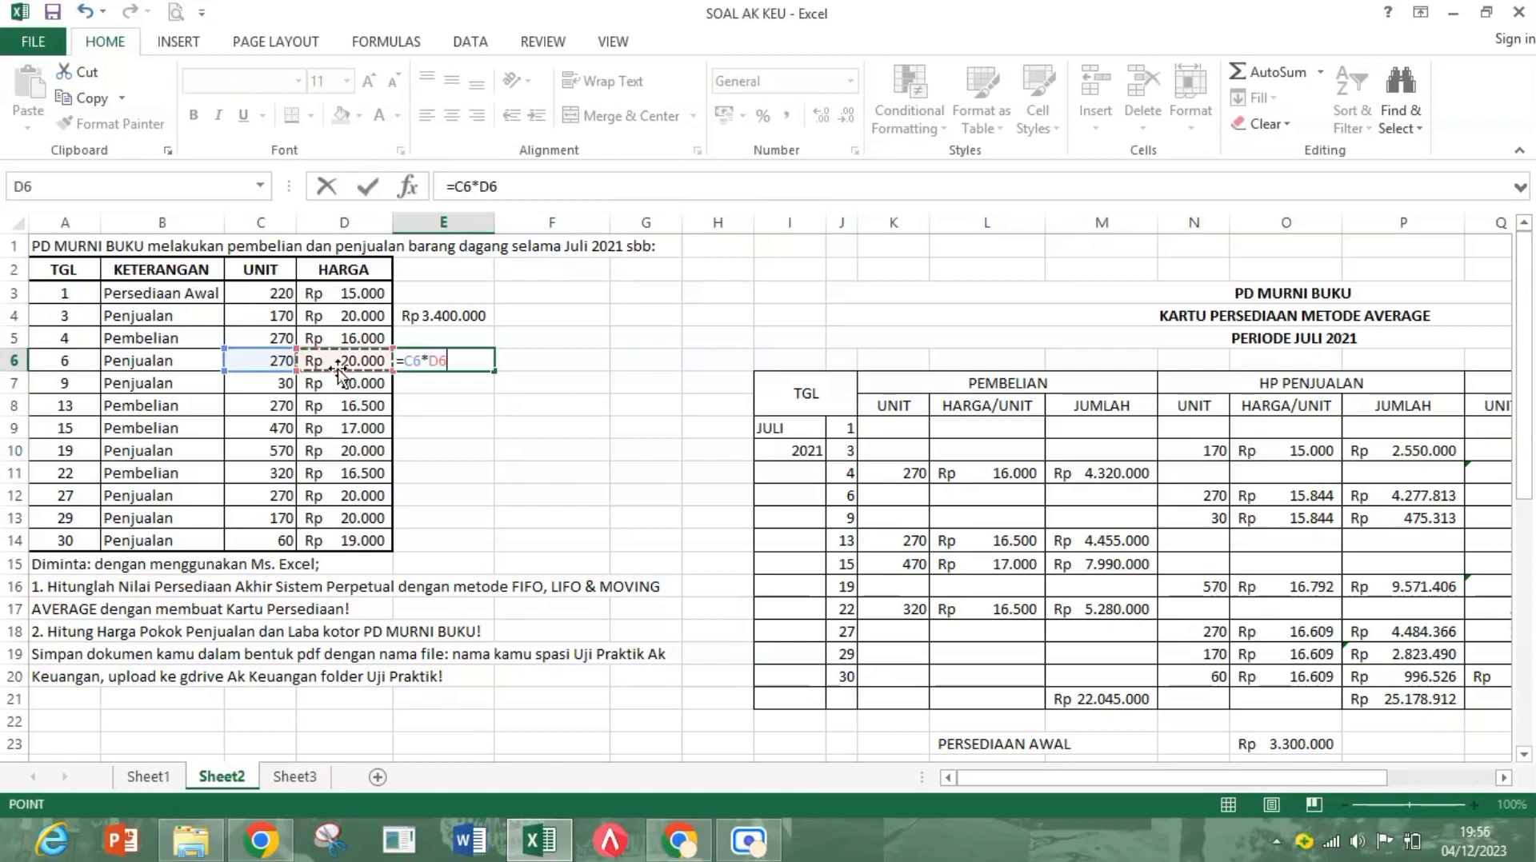
key(Return)
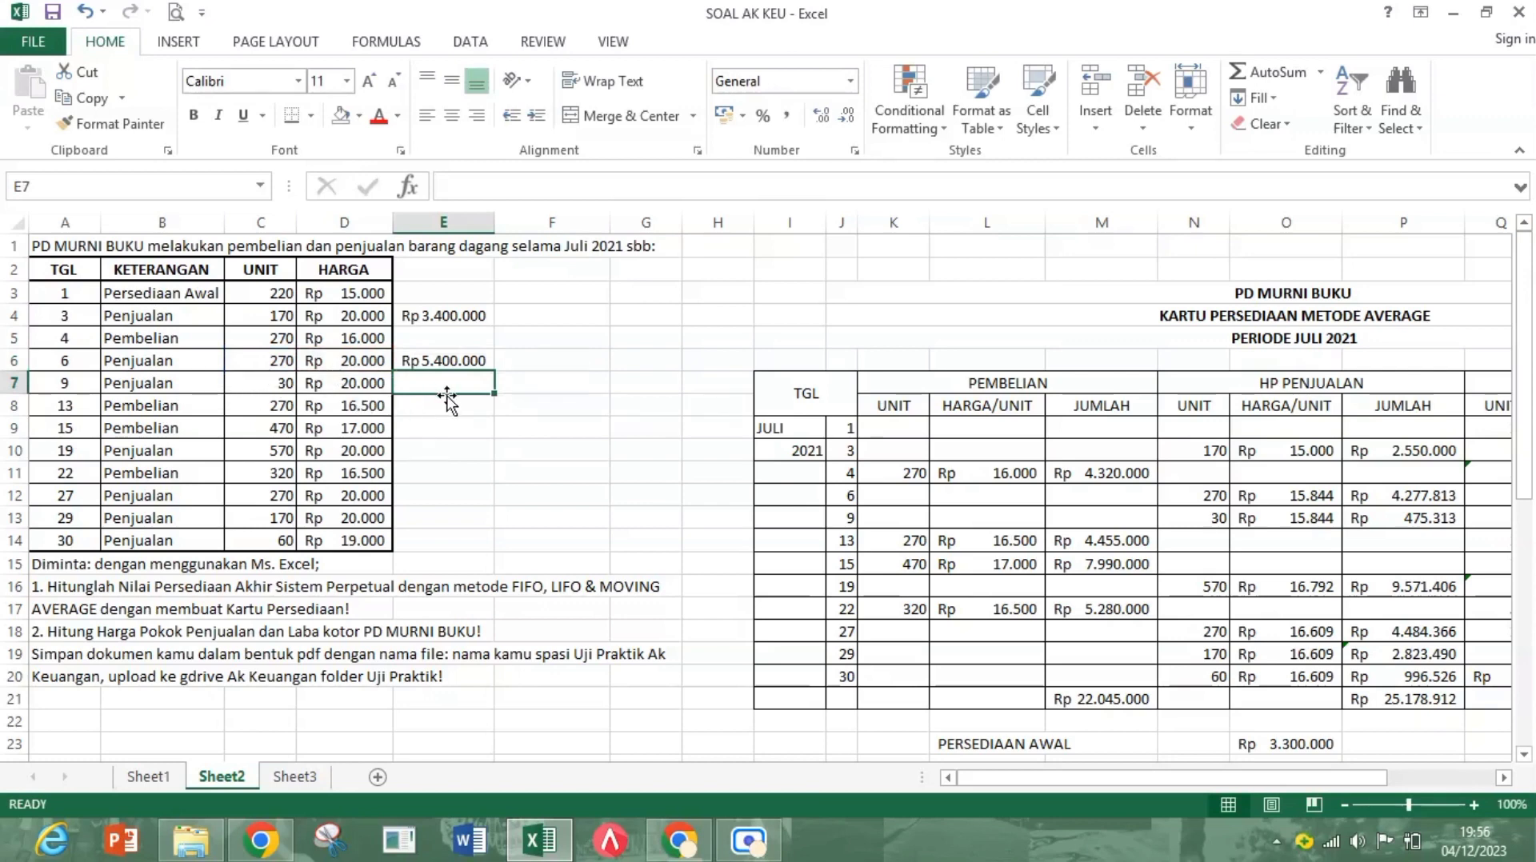
Step: Calculate the 9 July sales amount in E7 by multiplying units by price, =C7*D7
text(=)
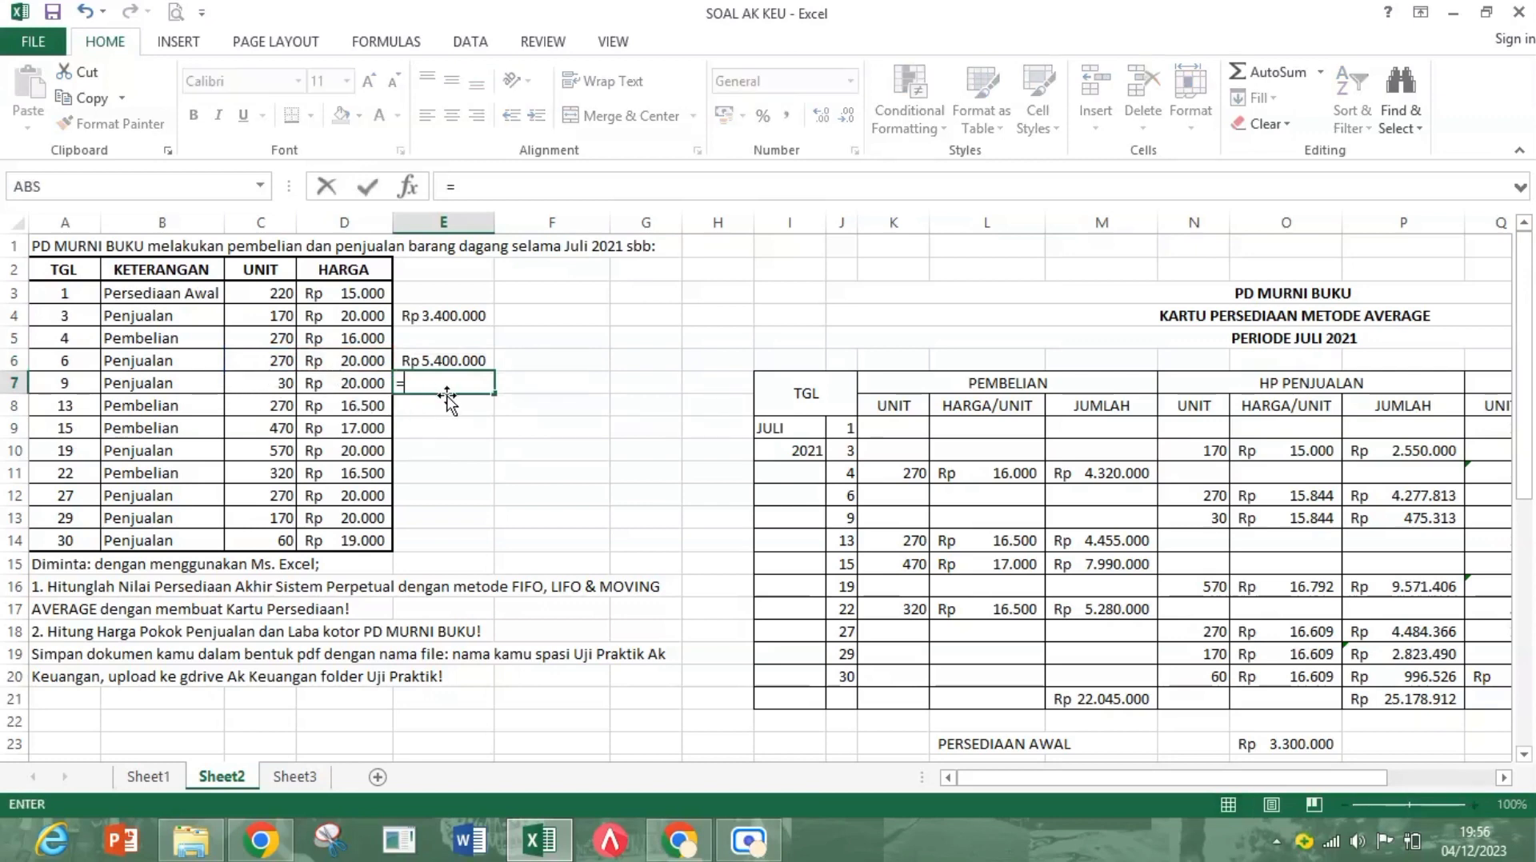
click(283, 385)
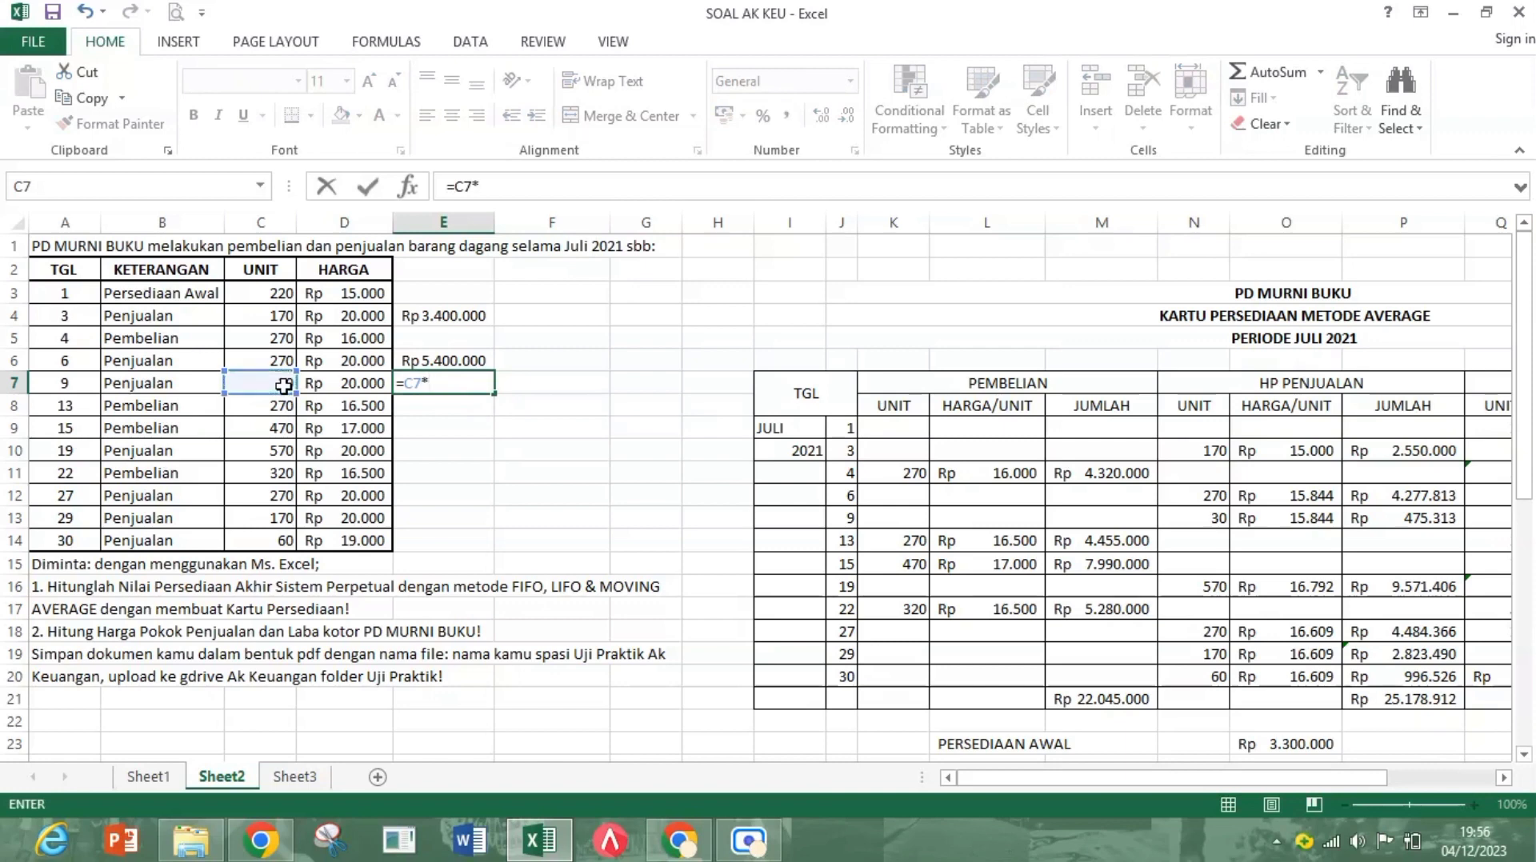
click(312, 382)
key(Return)
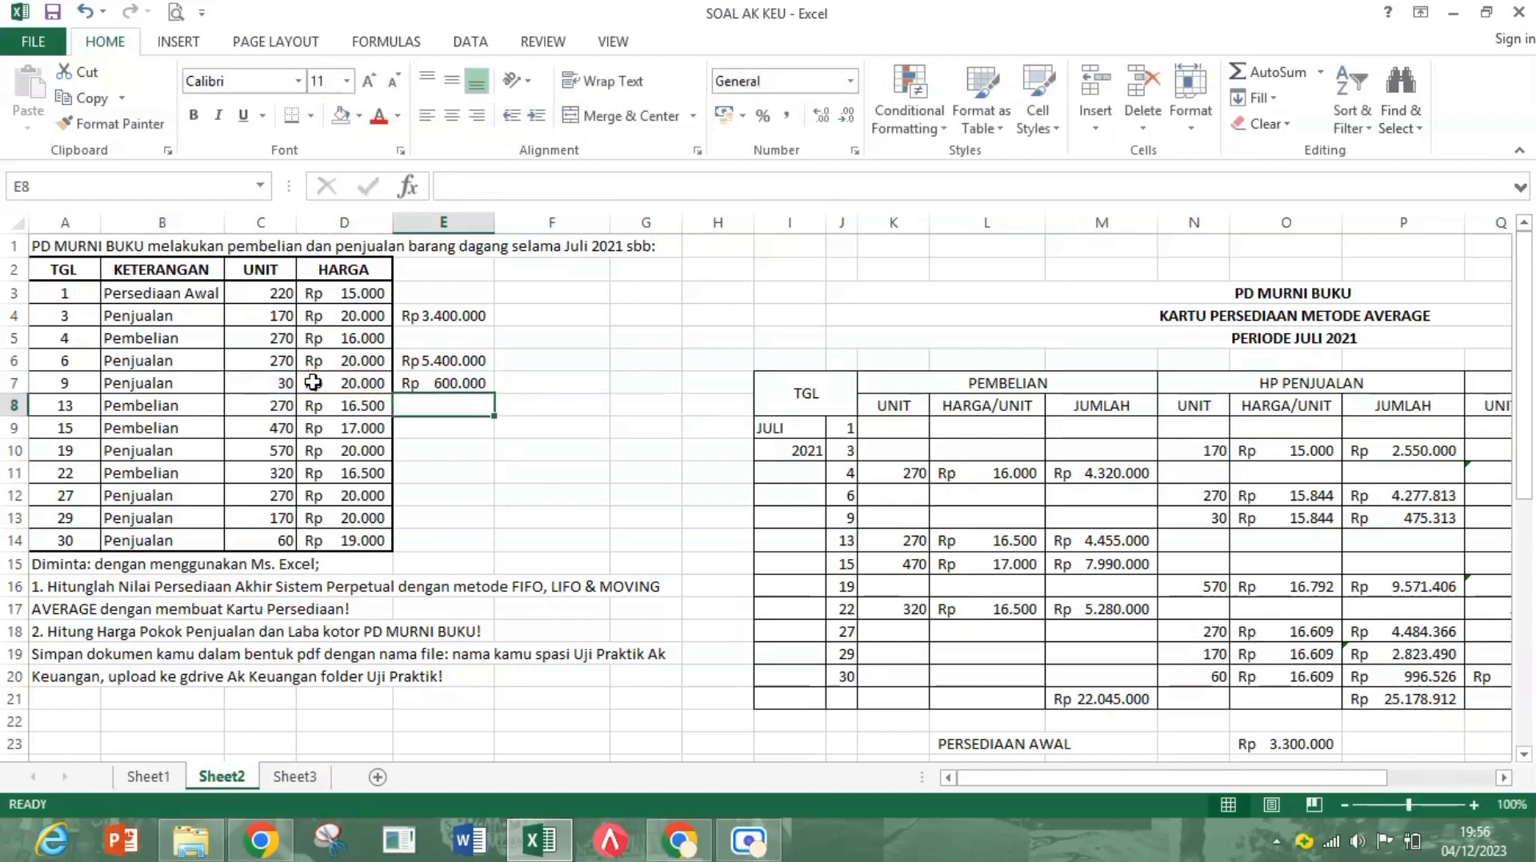
Step: Calculate the 19 July sales amount in E10 as units times price, =C10*D10
click(174, 455)
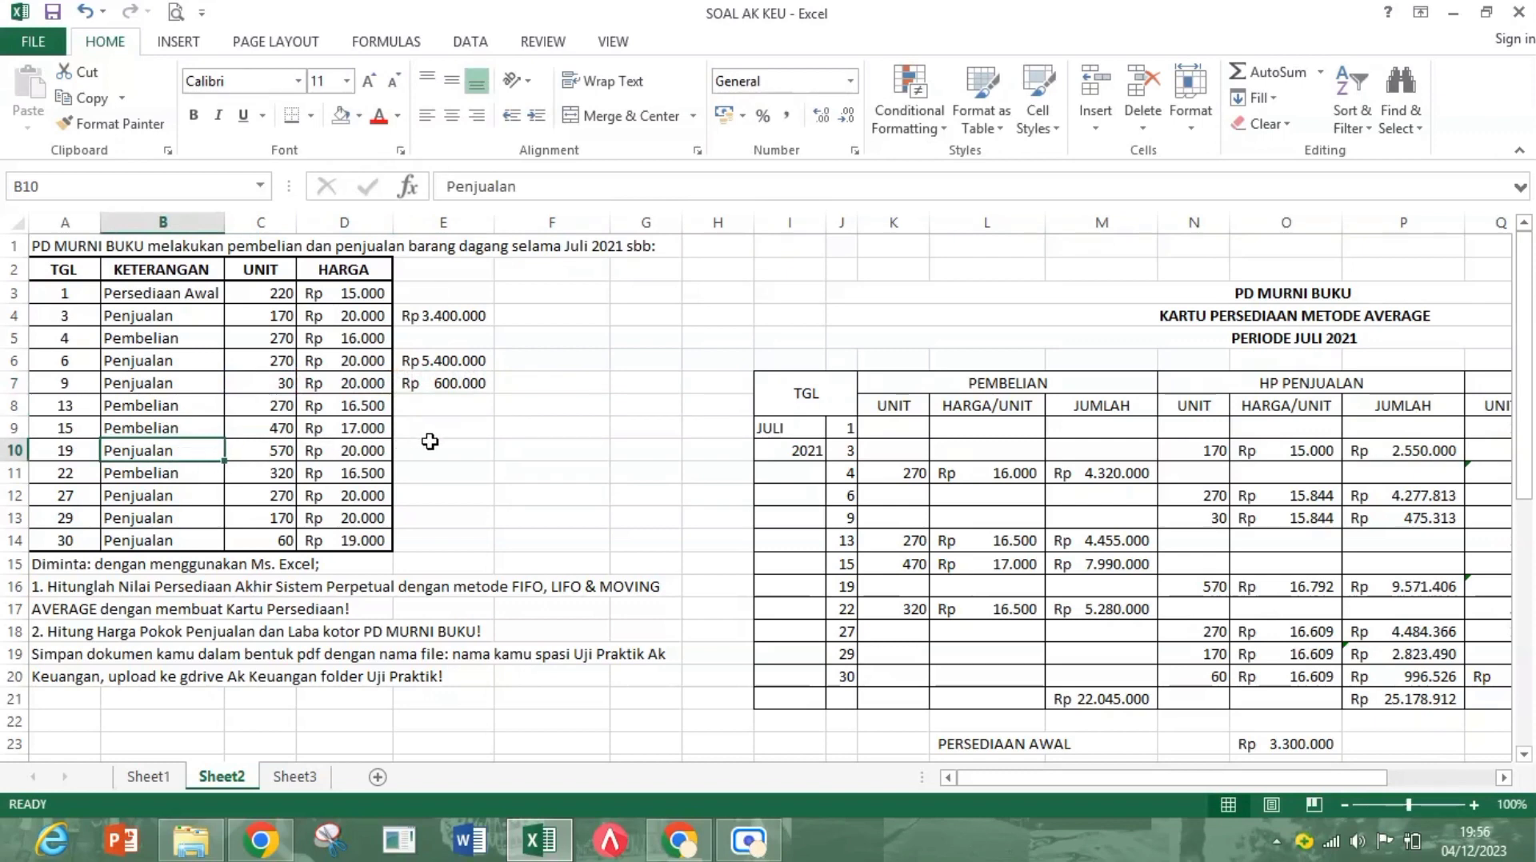
click(436, 452)
text(=)
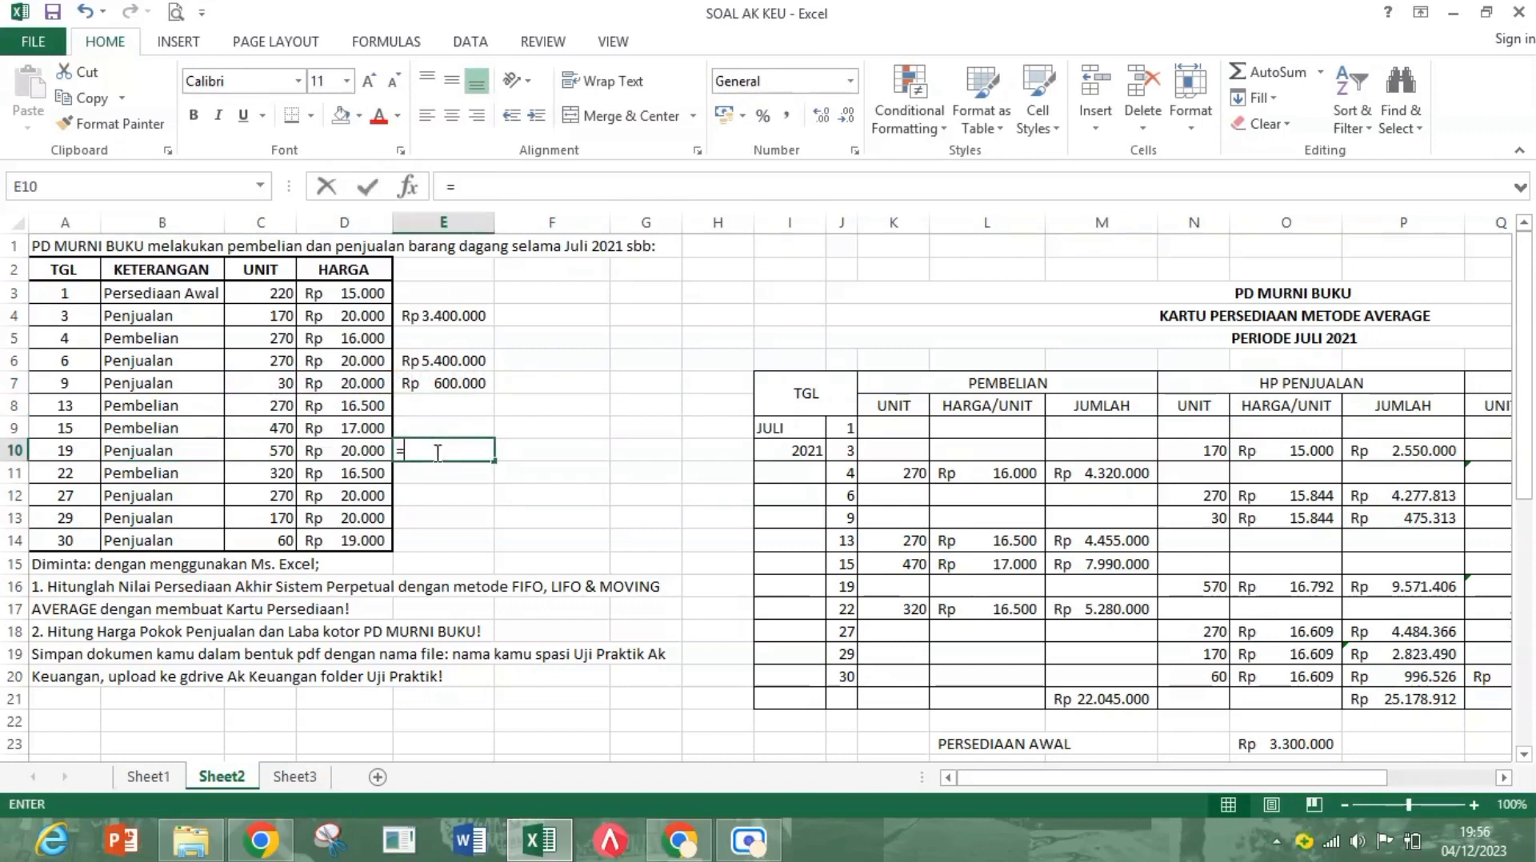
click(291, 452)
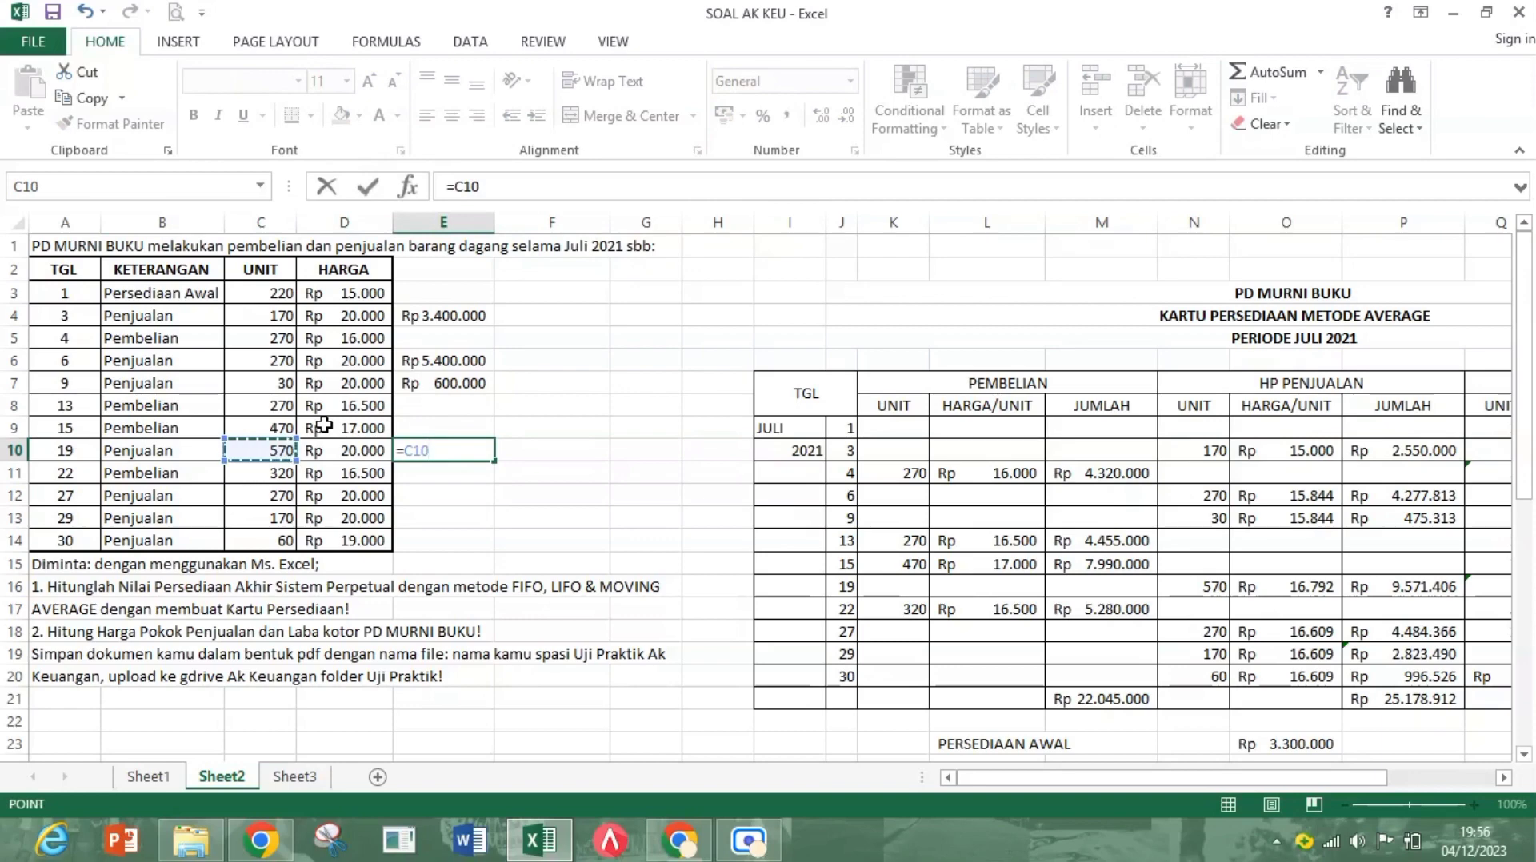
text(*)
click(334, 449)
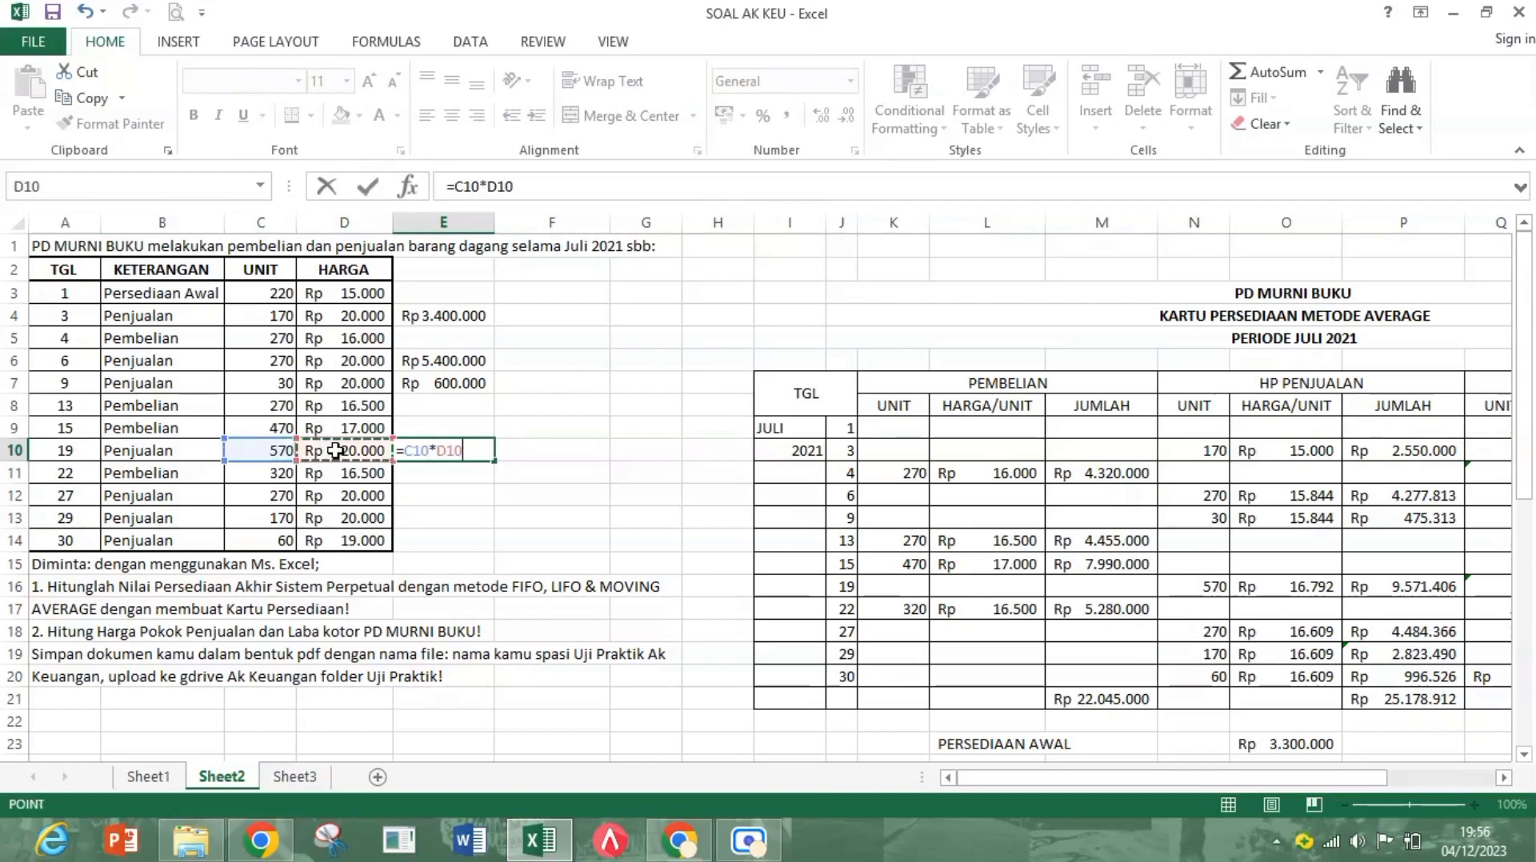
key(Return)
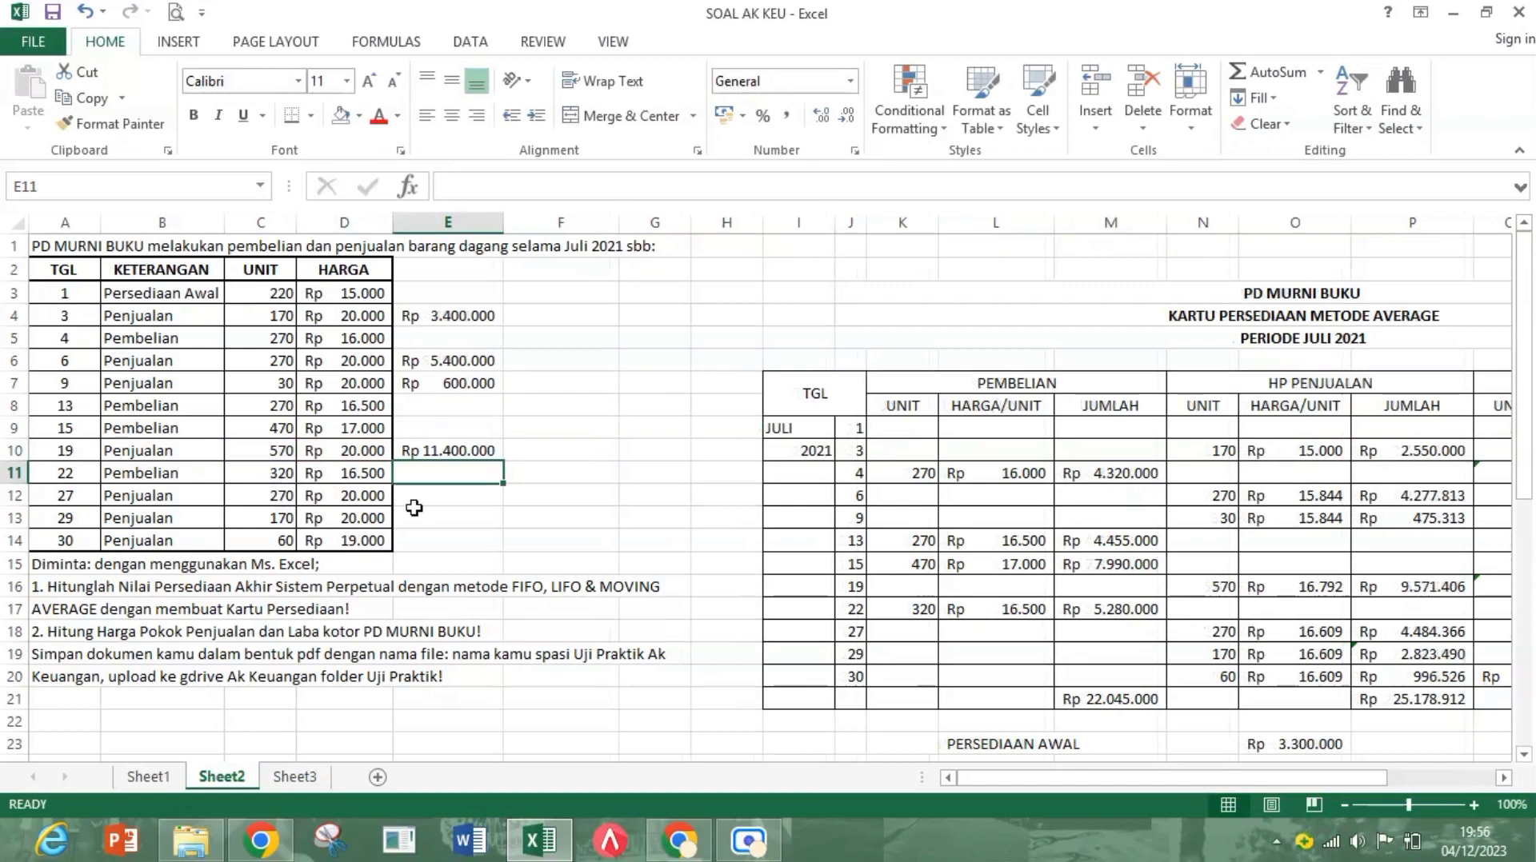
Step: Calculate the 27 July sales amount in E12 as units times price, =C12*D12
key(Down)
key(Down)
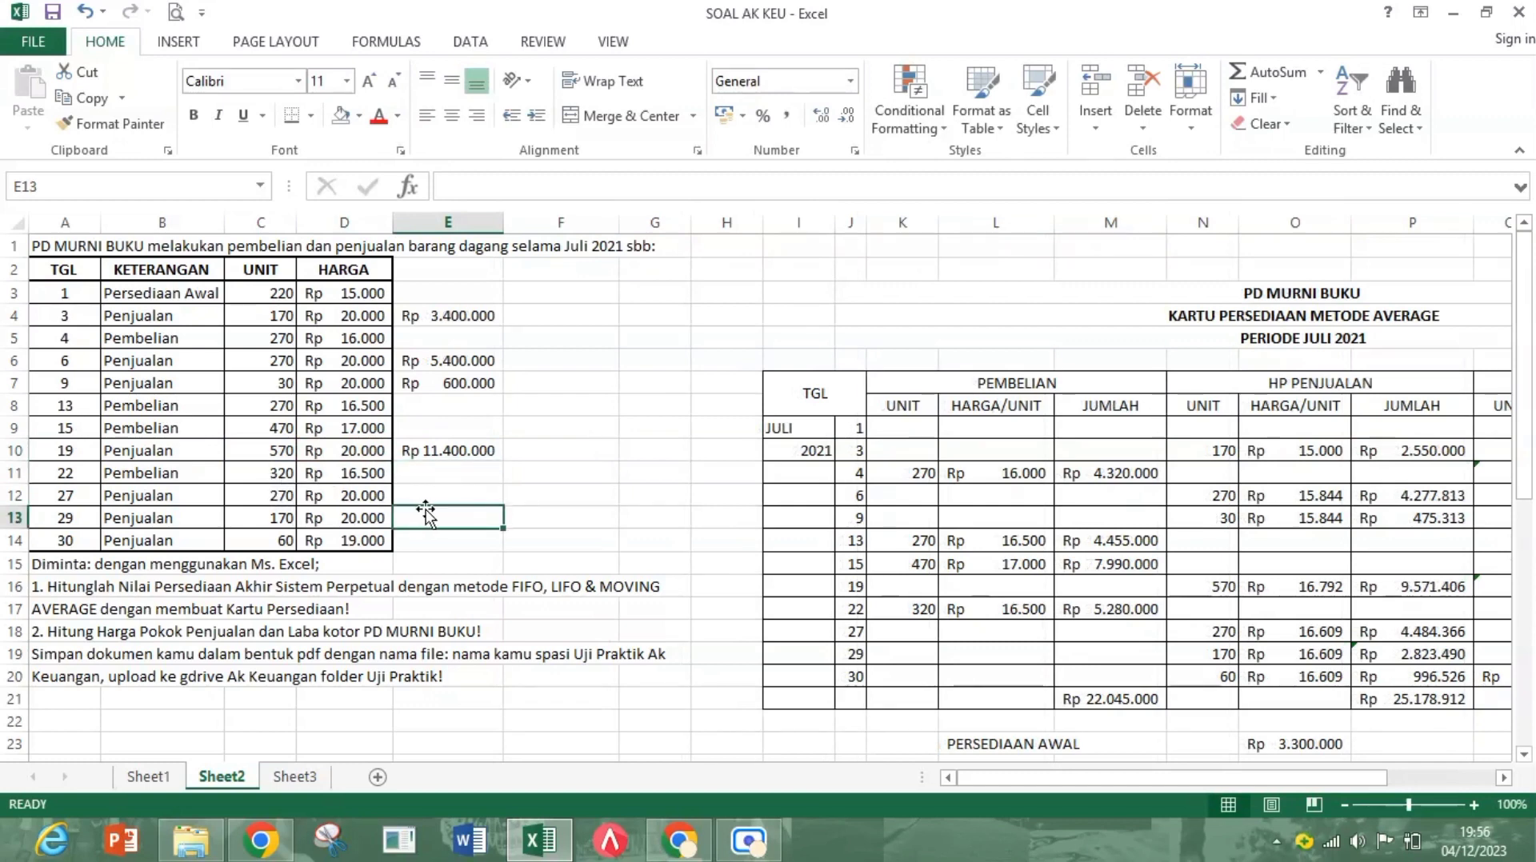
click(421, 498)
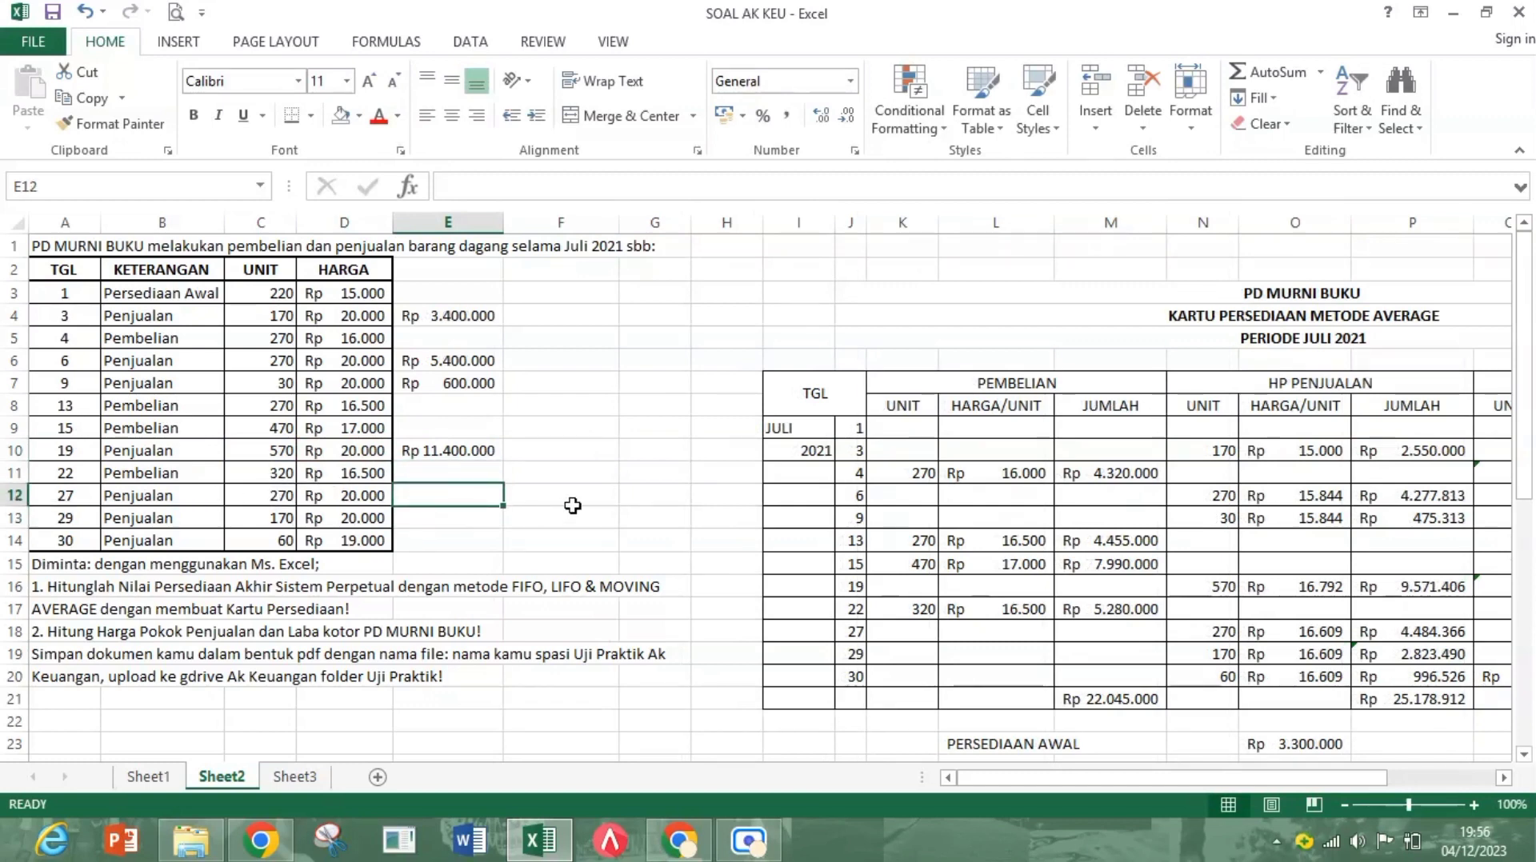
text(=)
click(251, 492)
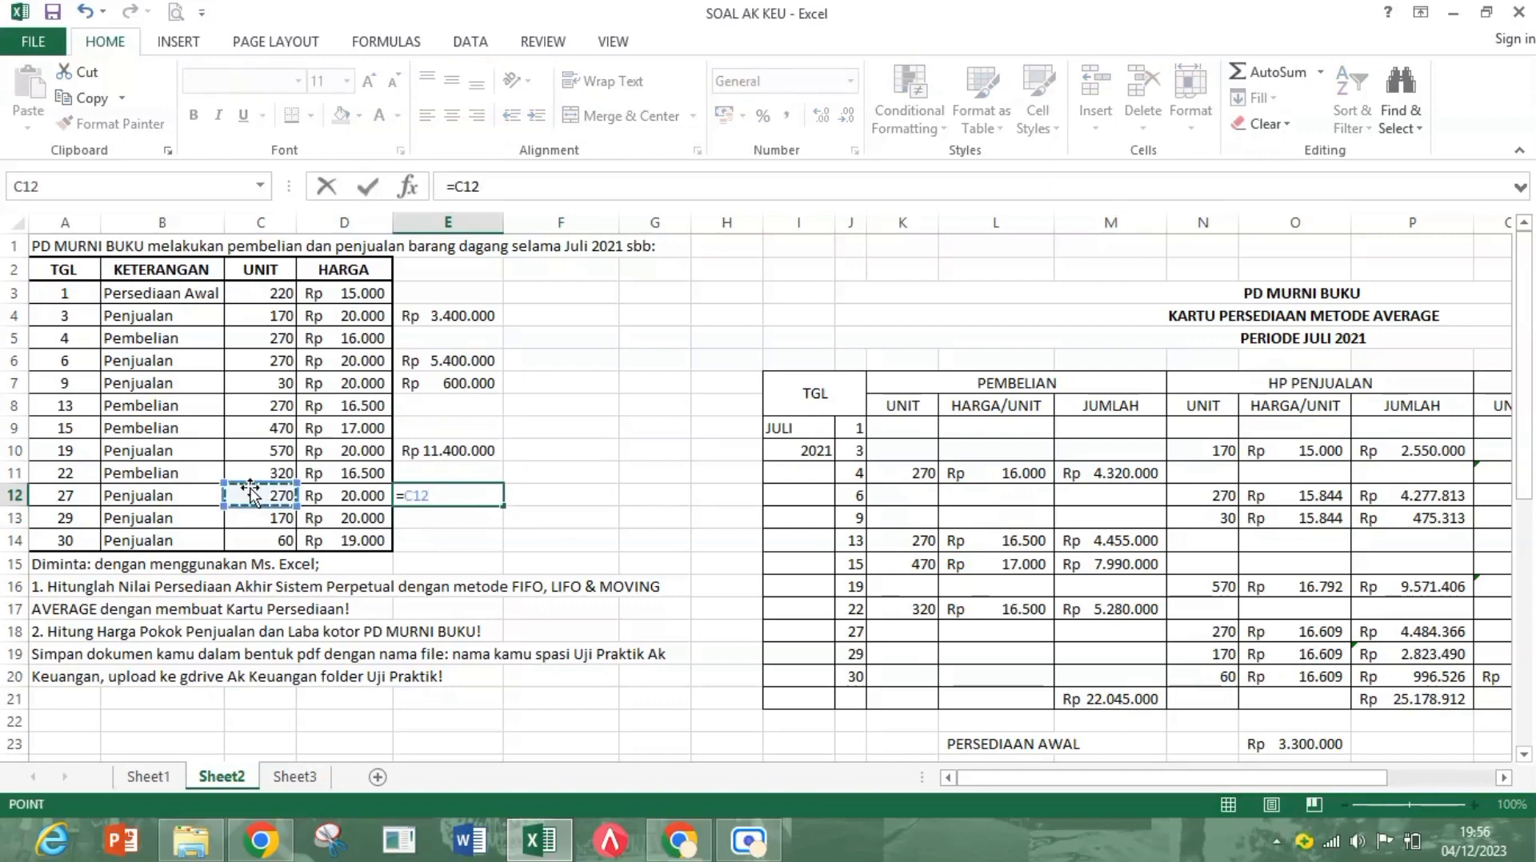
text(*)
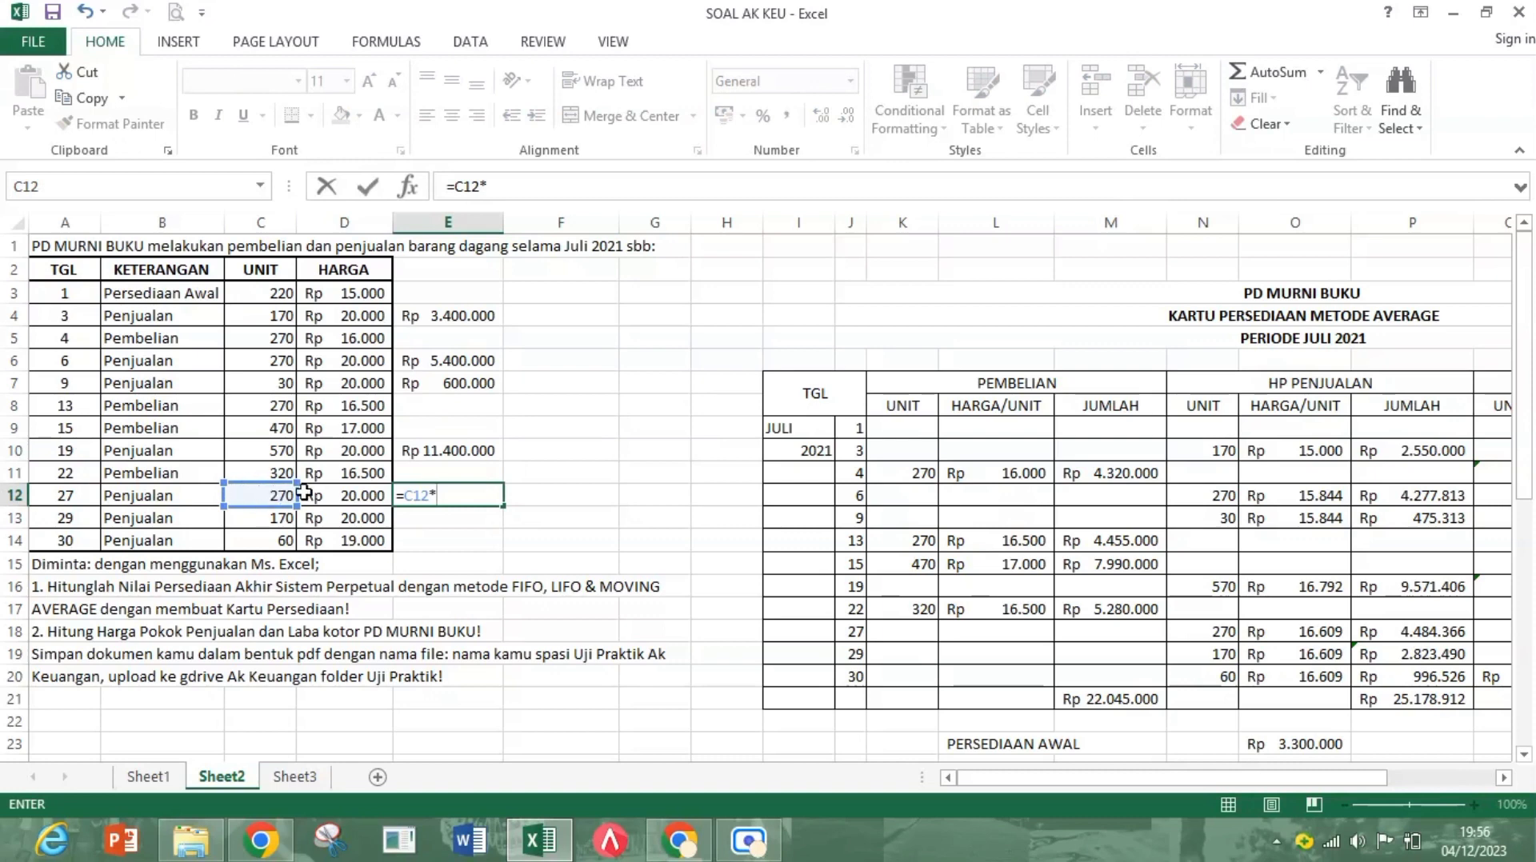
click(354, 494)
key(Return)
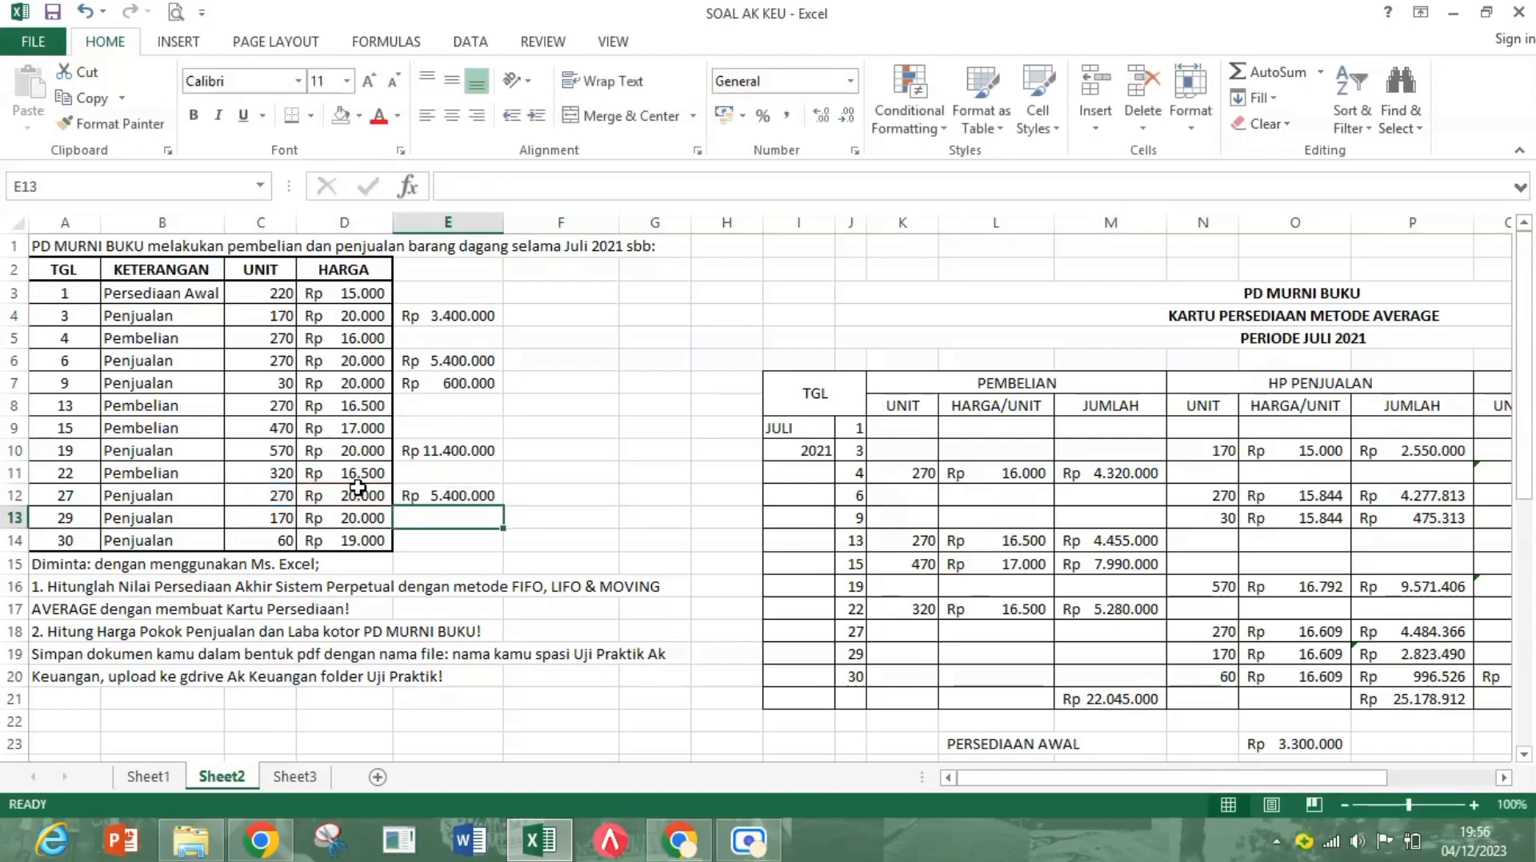
Step: Calculate the 29 July sales amount in E13 as units times price, =C13*D13
text(=)
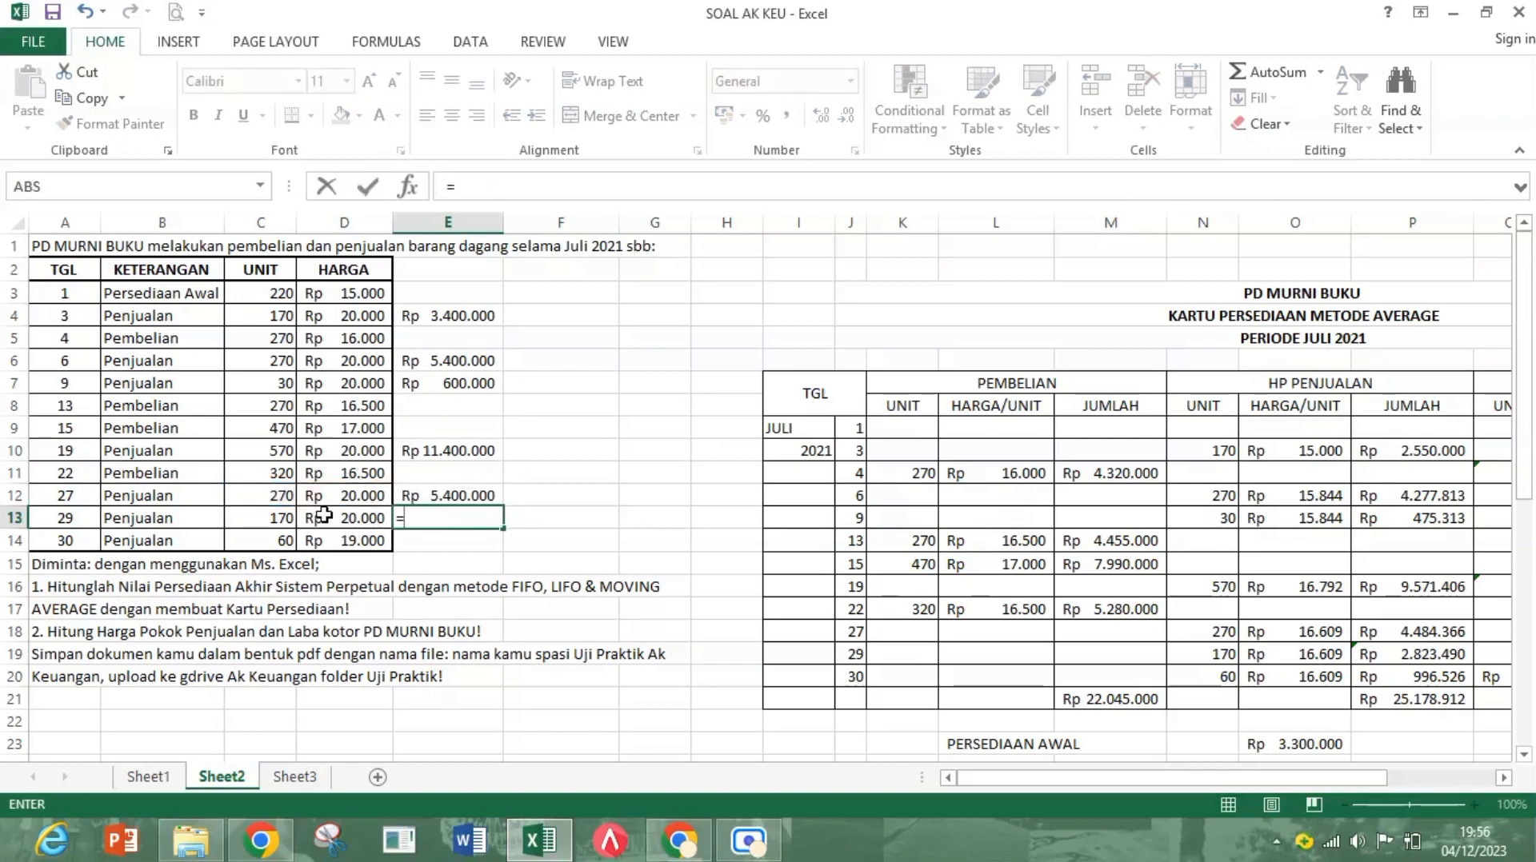
click(272, 519)
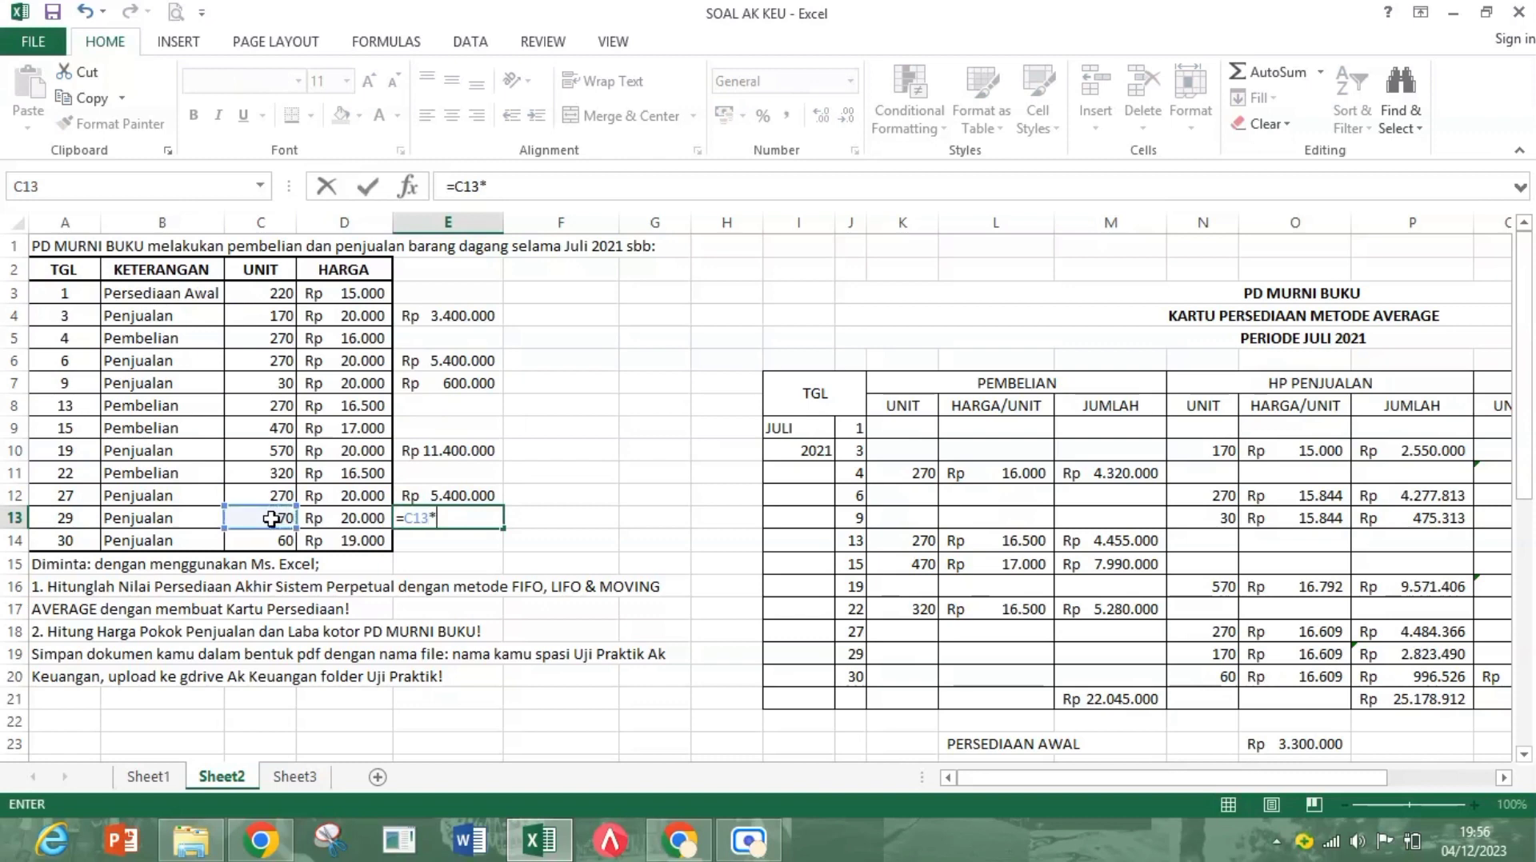
text(*)
click(370, 519)
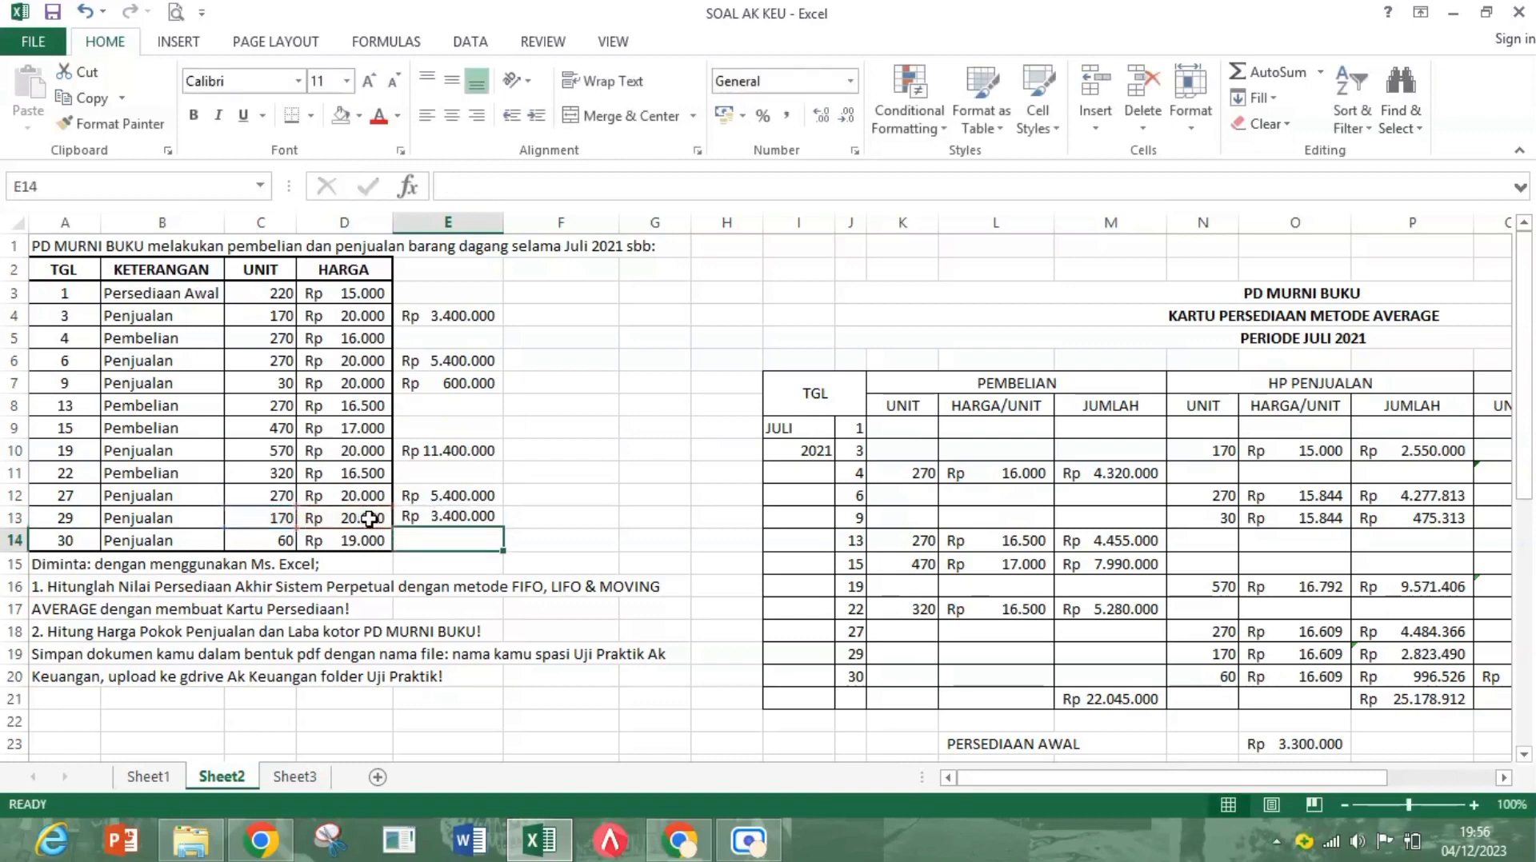
key(Return)
Step: Calculate the 30 July sales amount in E14 as price times units, =D14*C14
text(=)
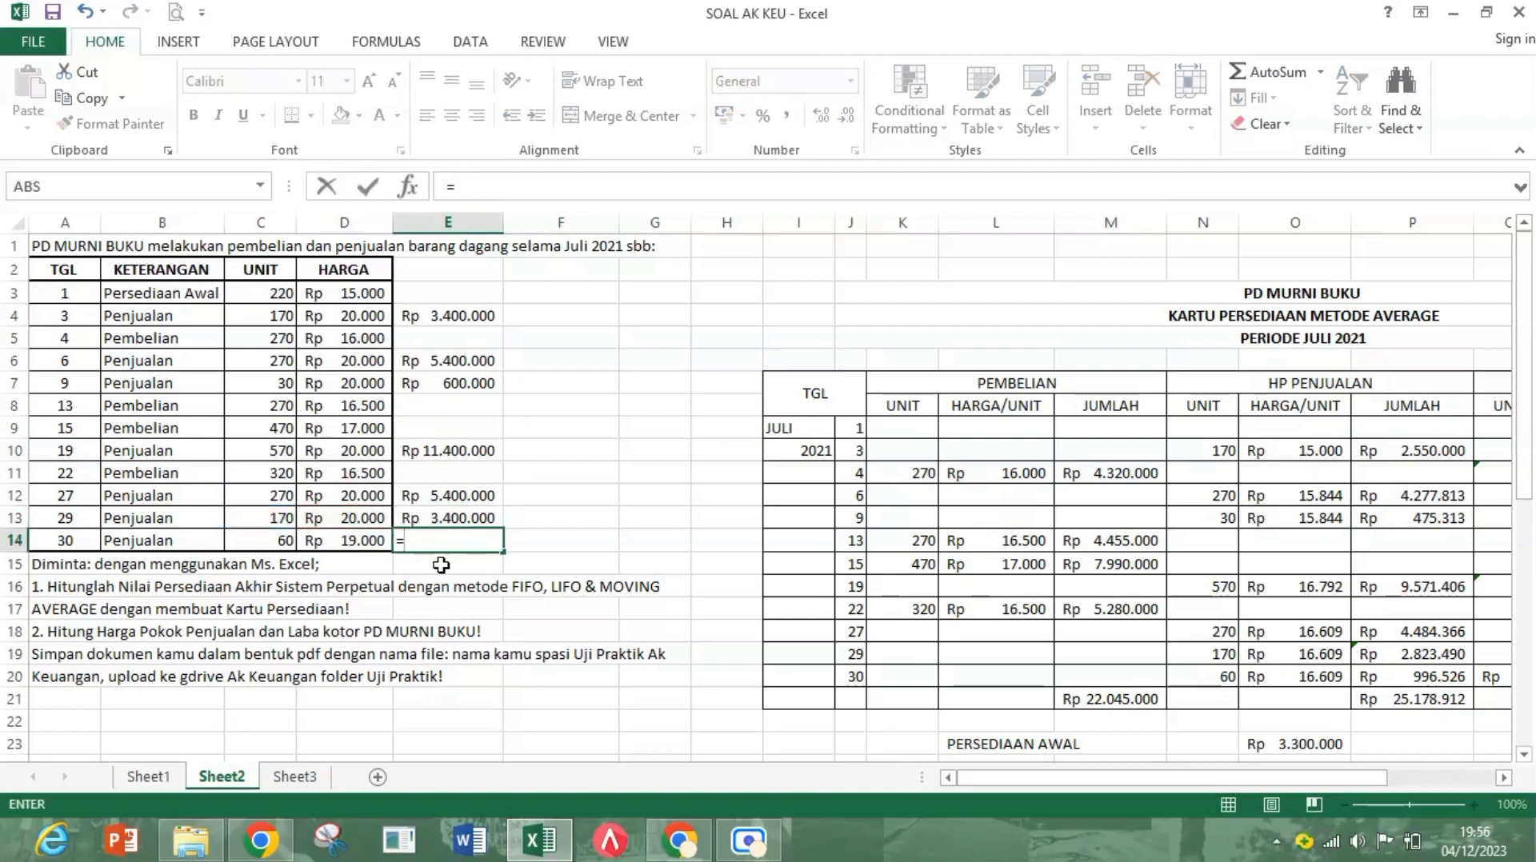
click(362, 540)
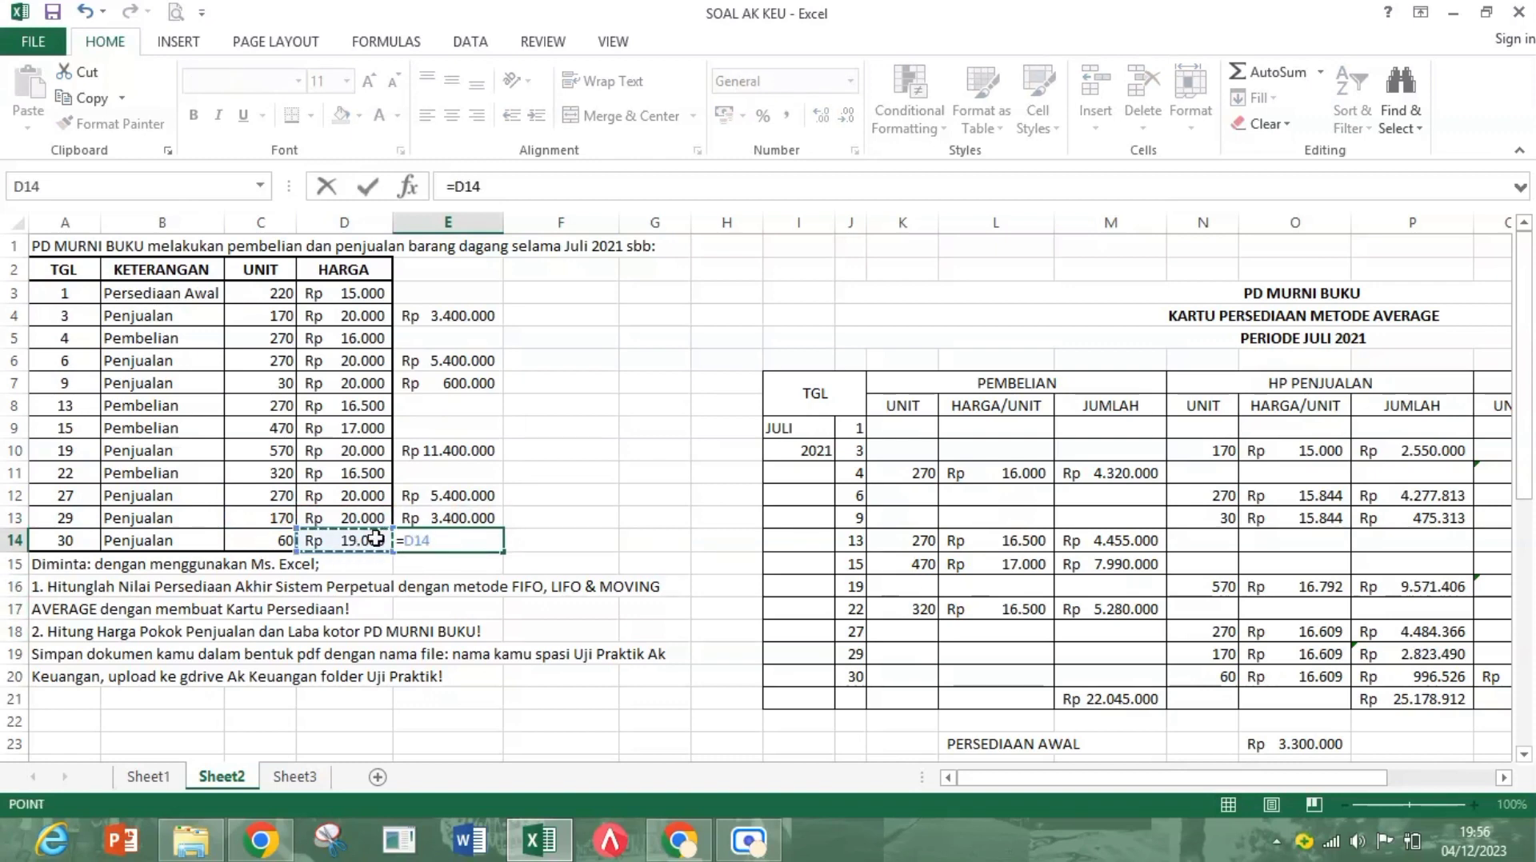
text(*)
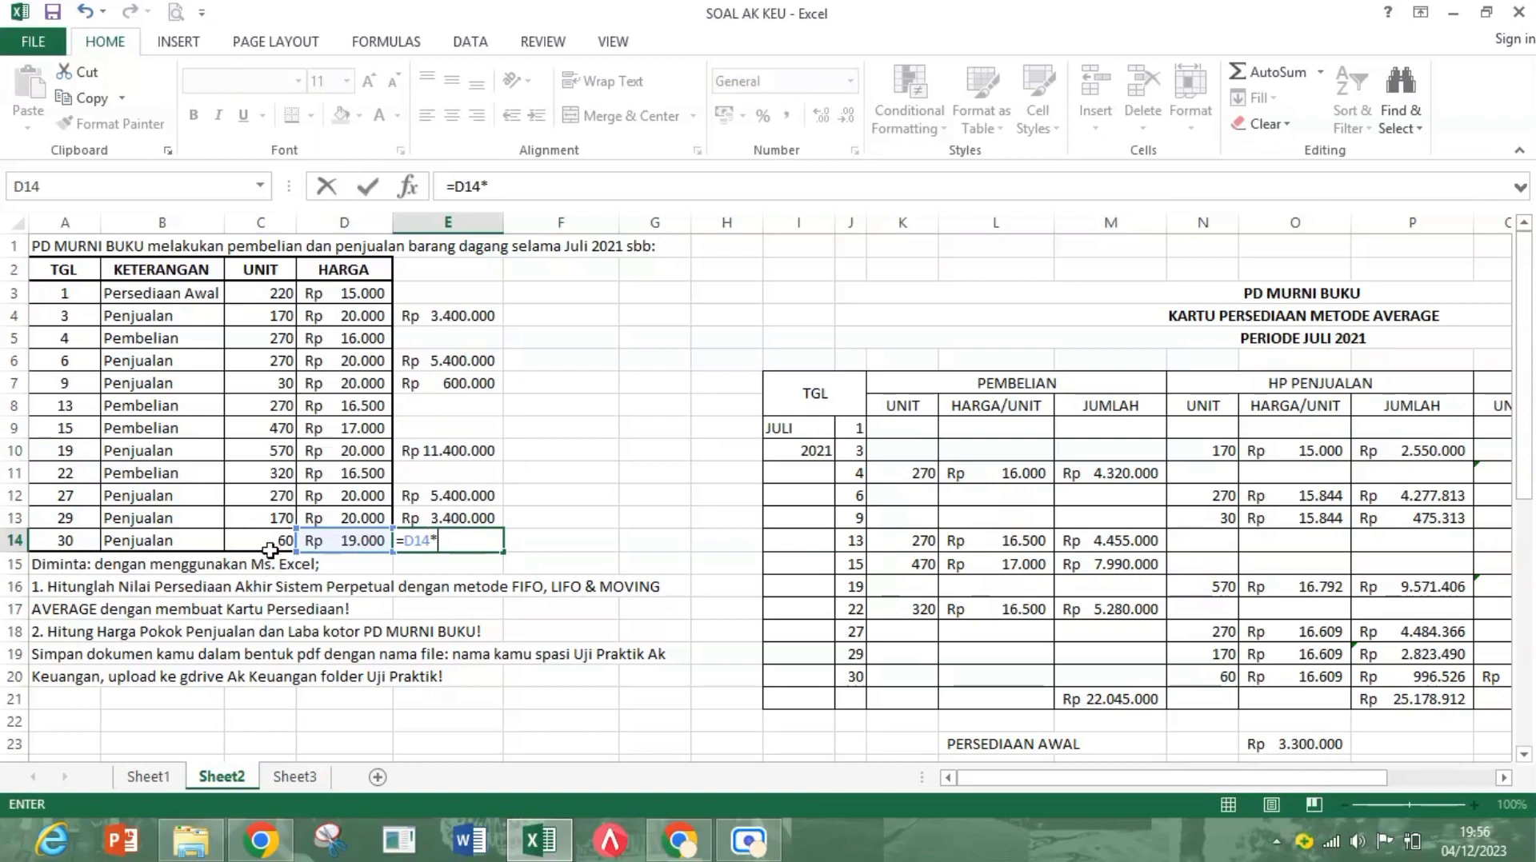
click(271, 550)
key(Return)
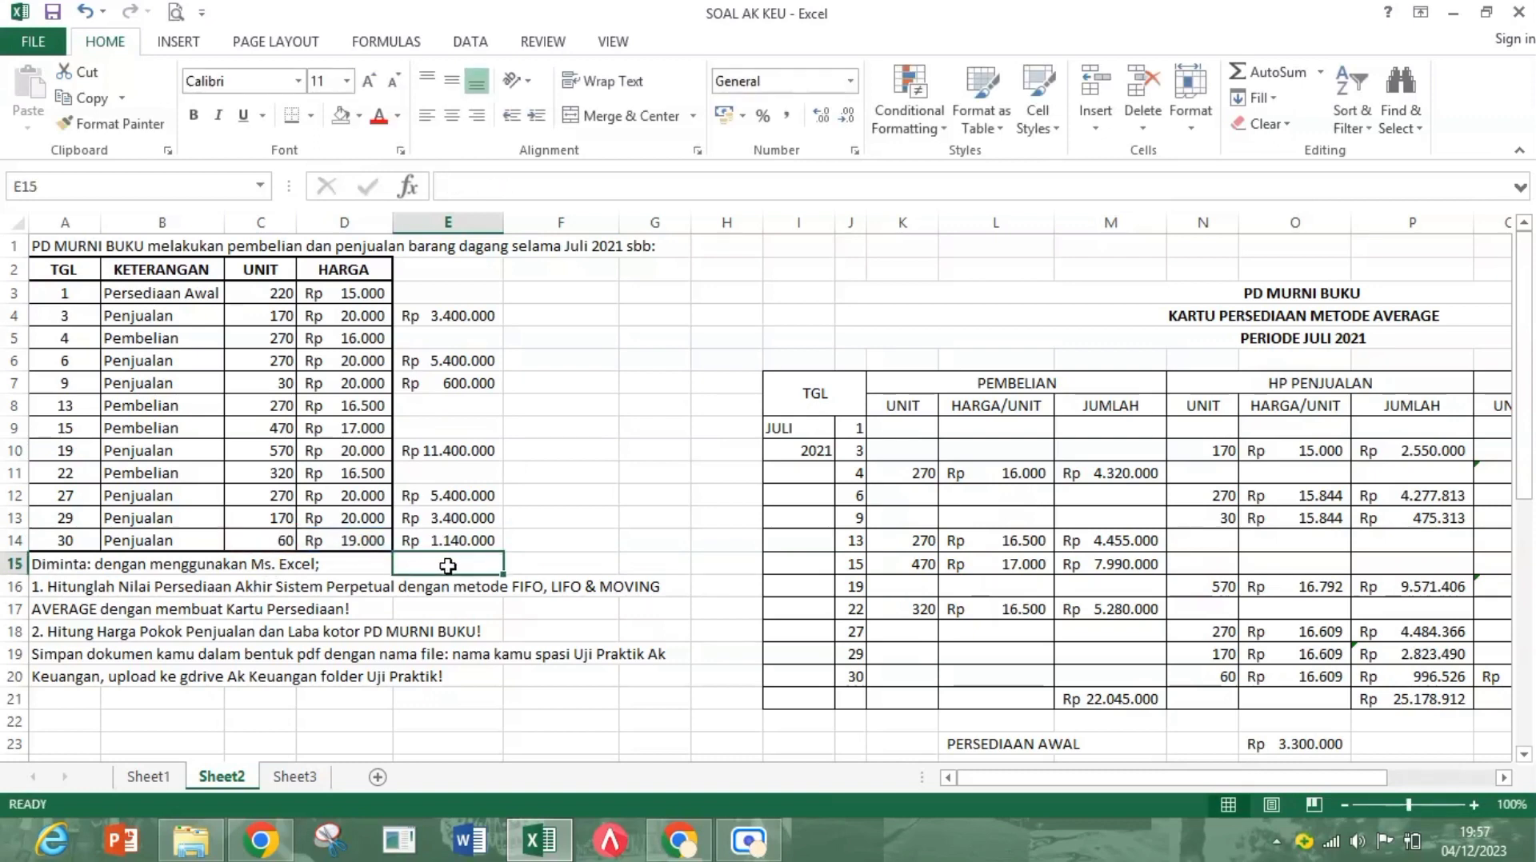
Step: Total the sales amounts in E15 with =SUM(E3:E14)
text(=)
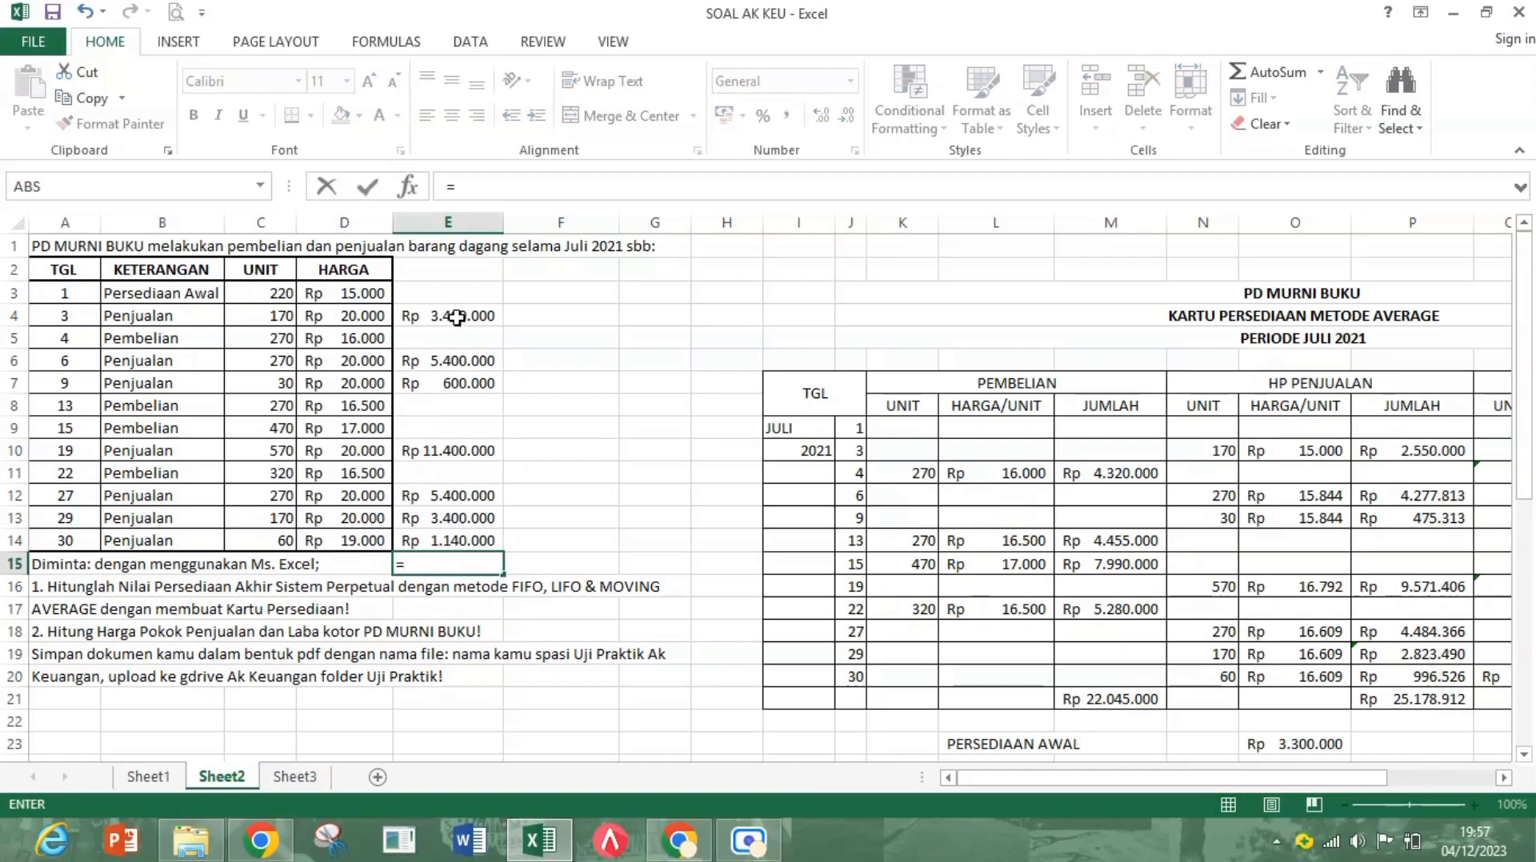
text(SUM)
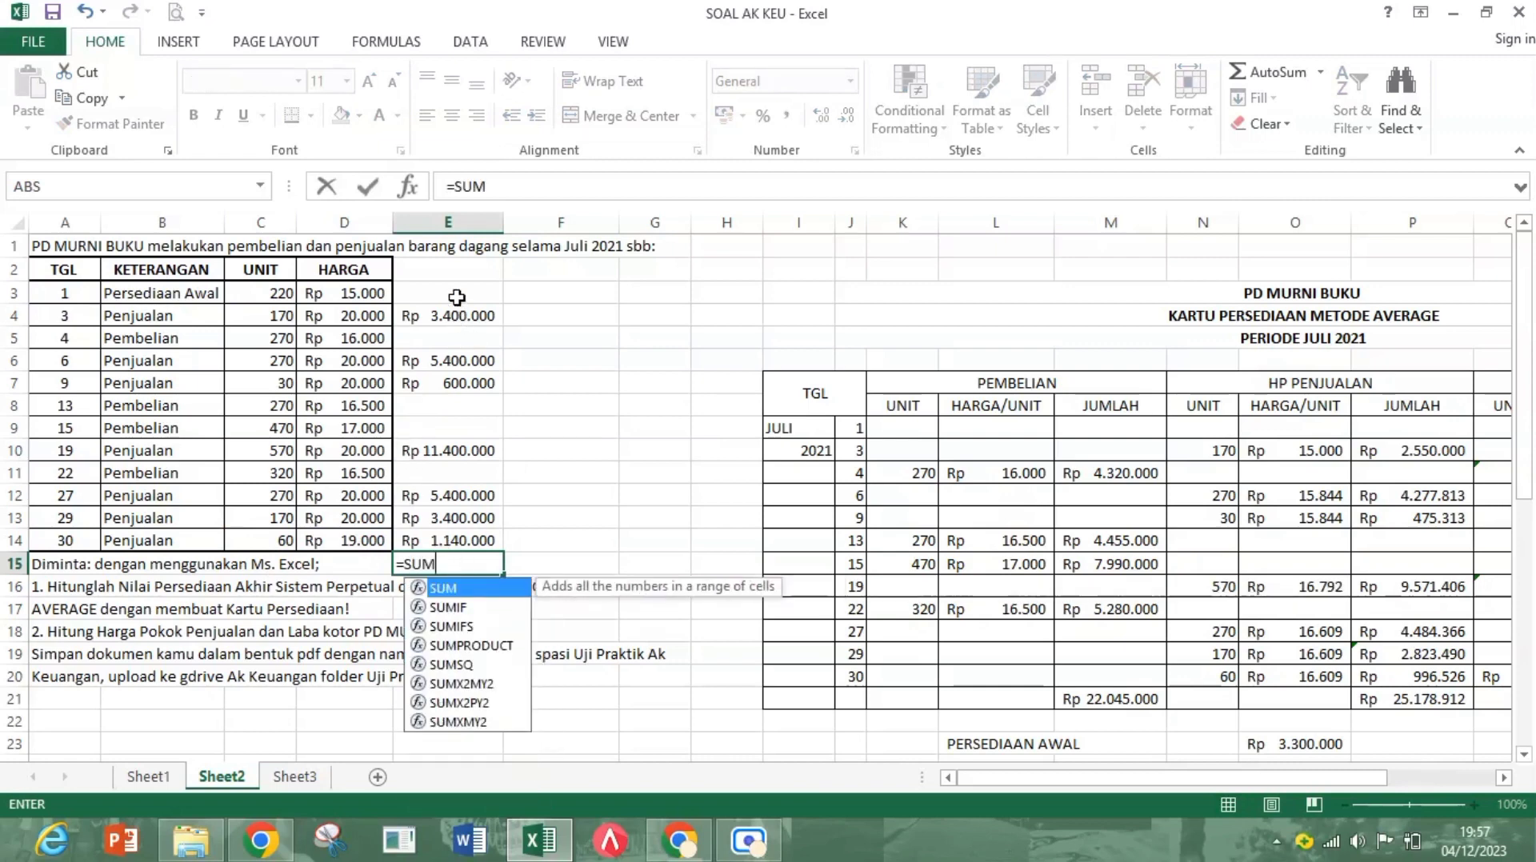
text(()
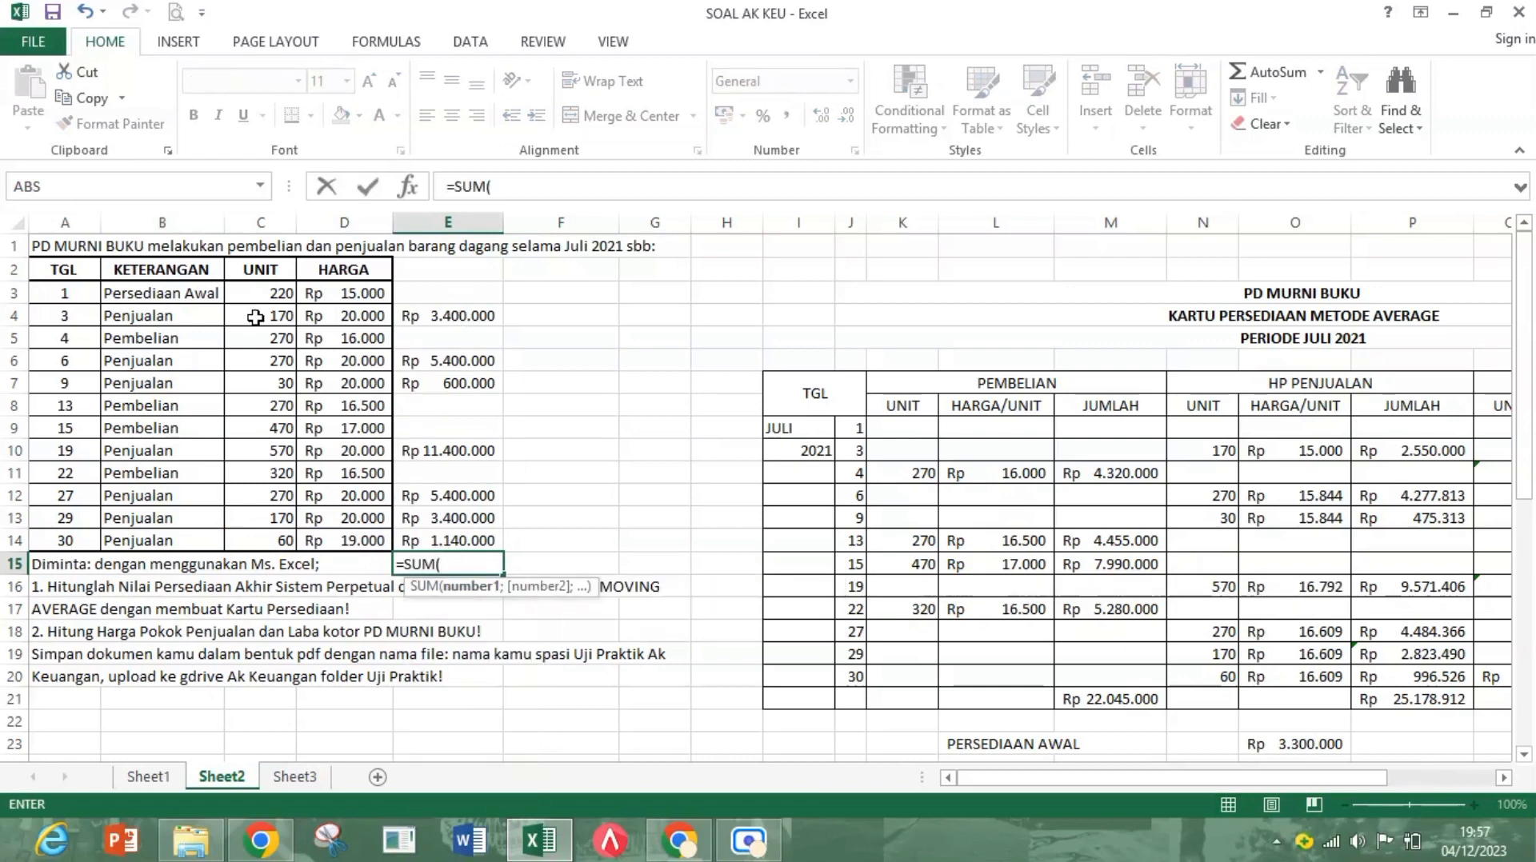
drag(454, 291, 444, 533)
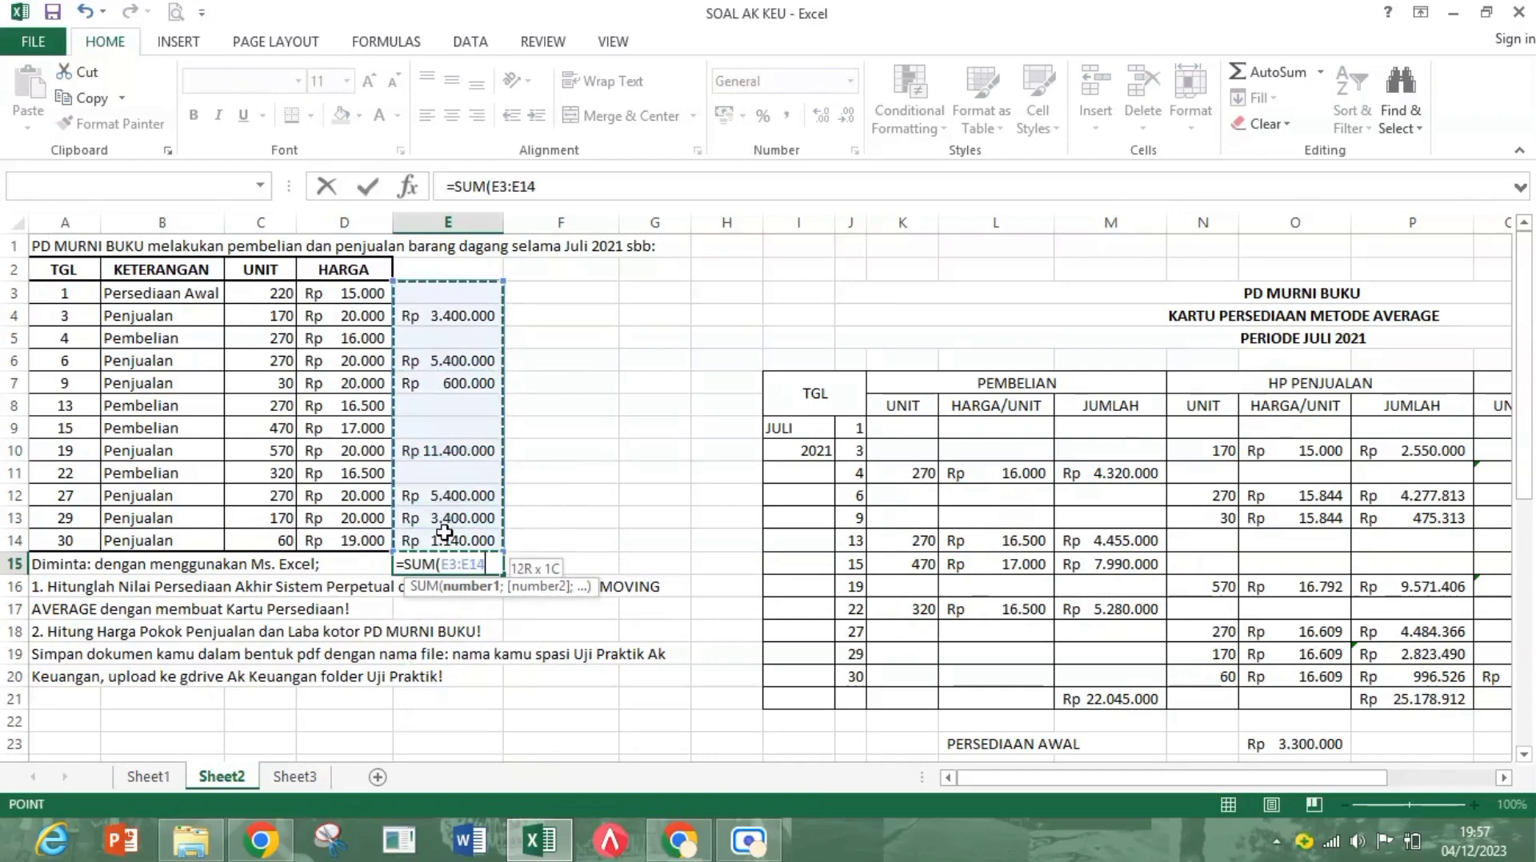
key(Return)
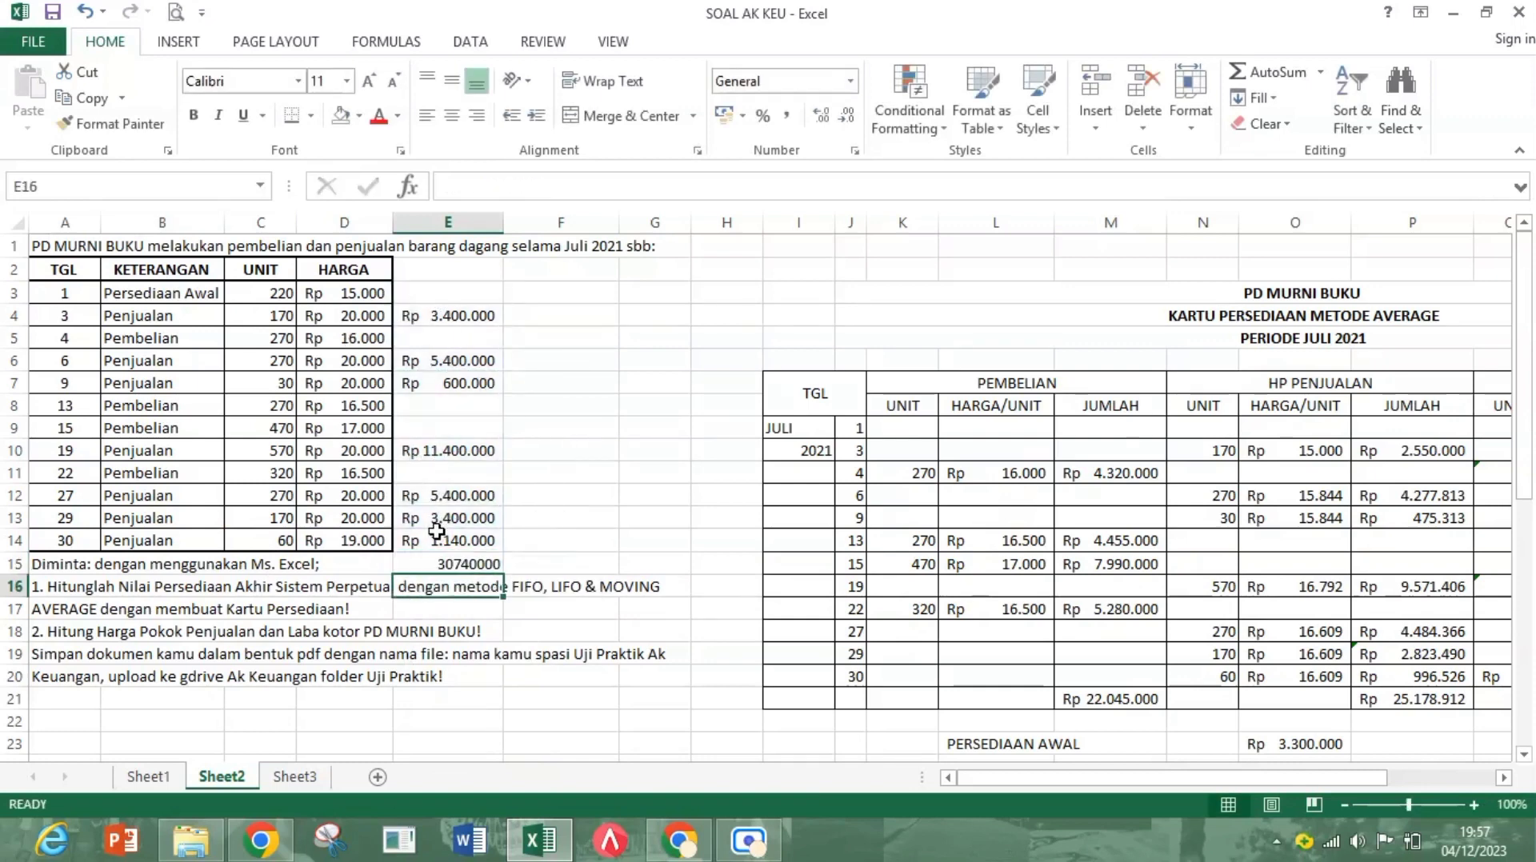
Step: Format the sales total in E15 as Rupiah accounting currency and highlight the cell with a yellow fill
click(438, 560)
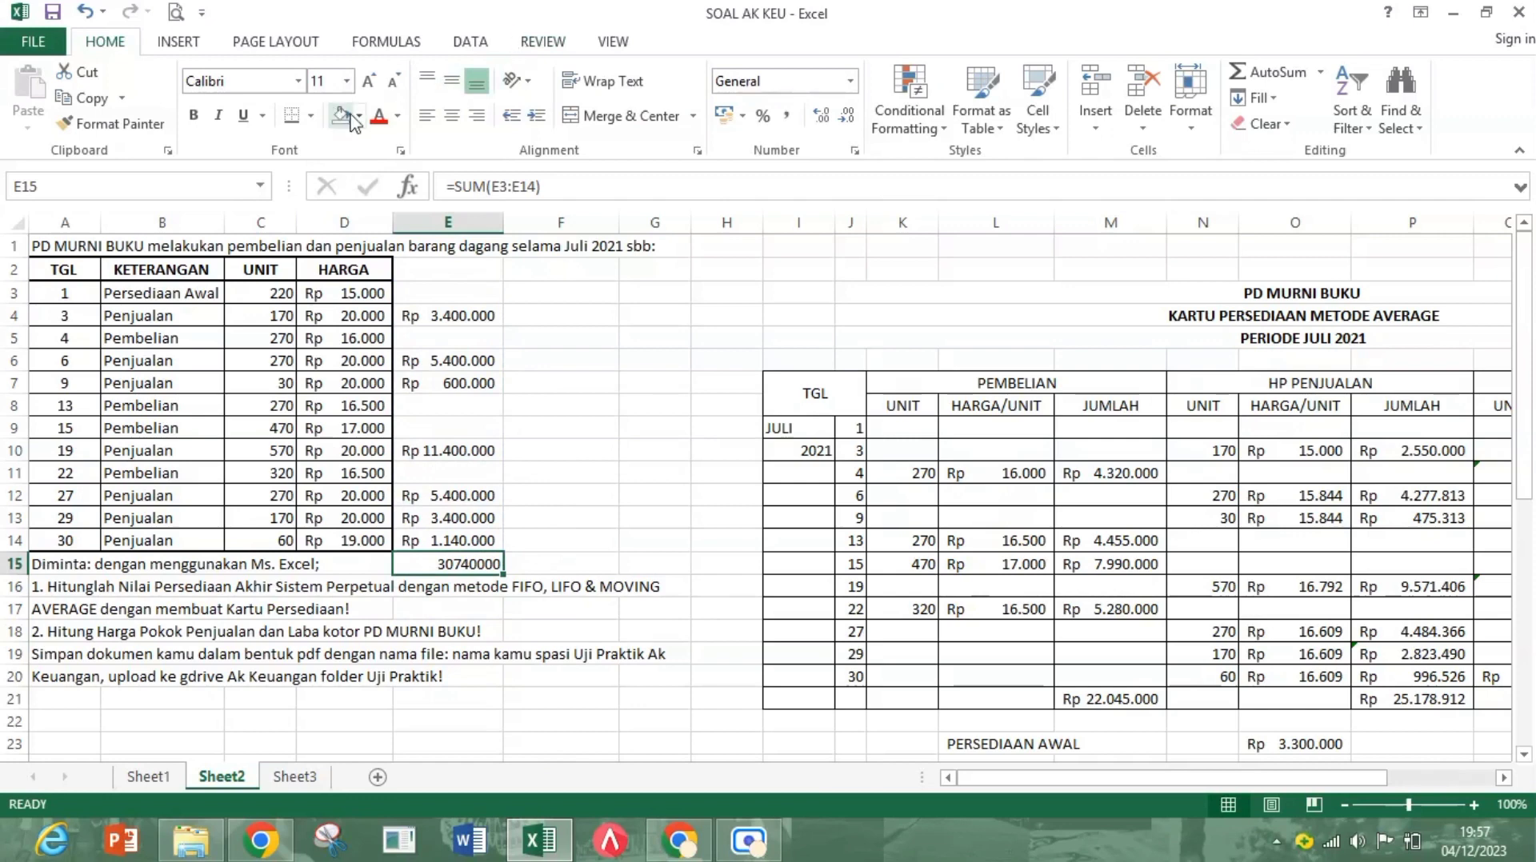
click(724, 115)
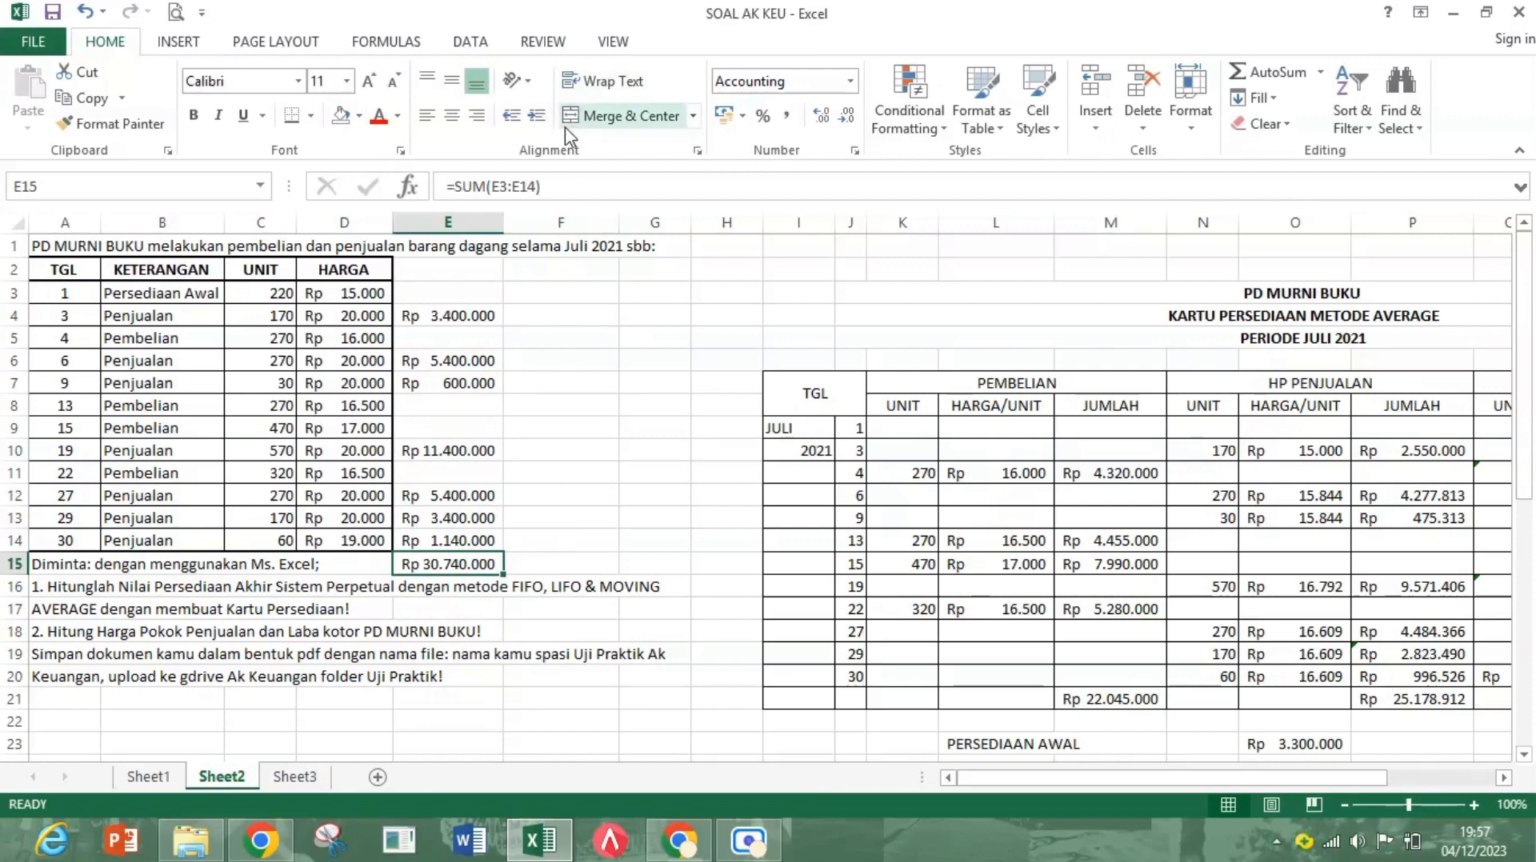
click(359, 116)
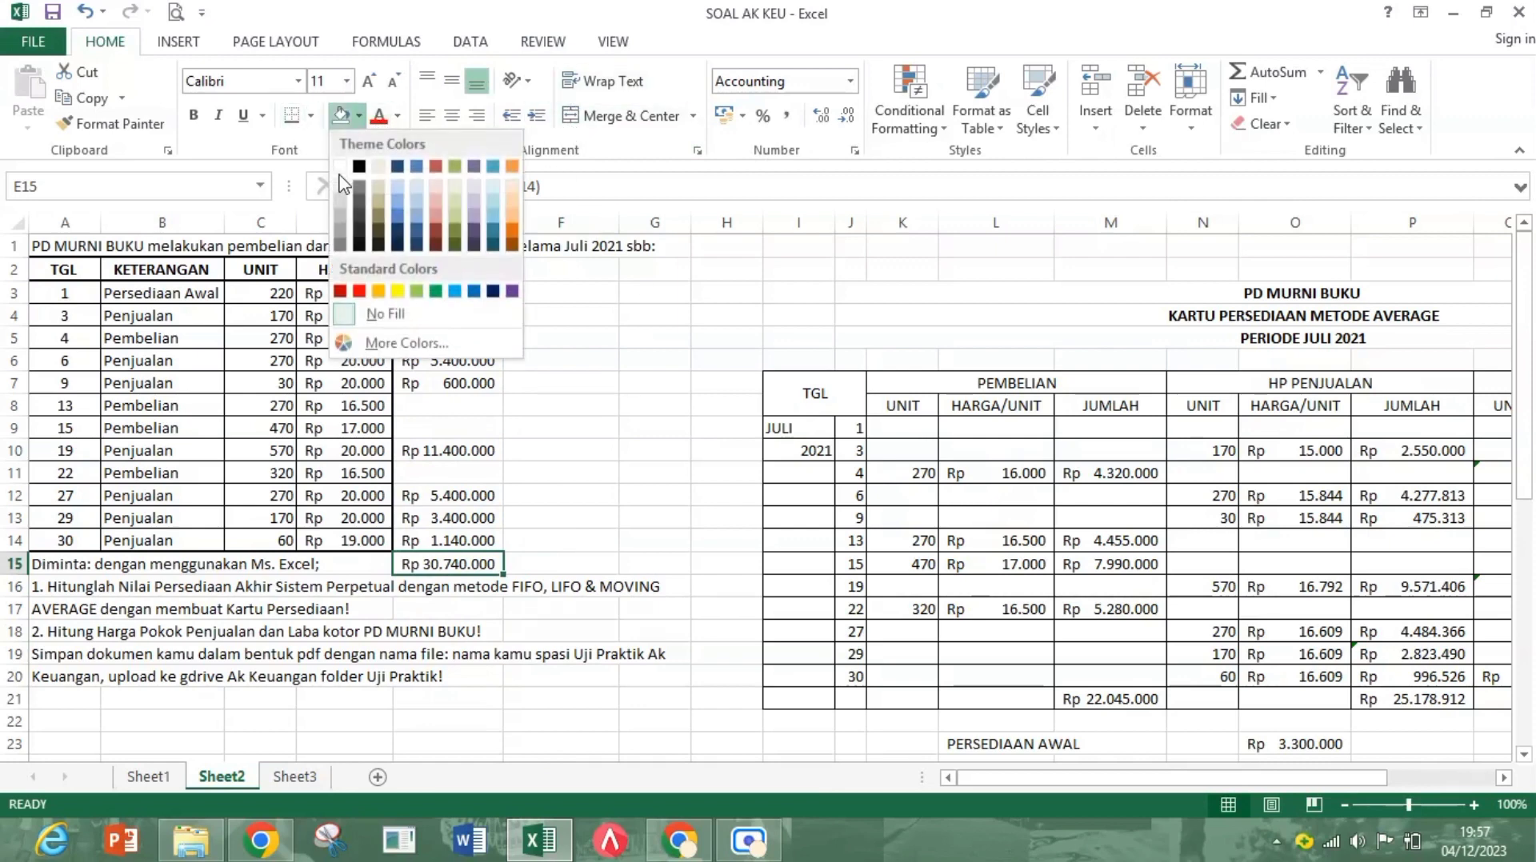
click(397, 290)
scroll(582, 513, down, 4)
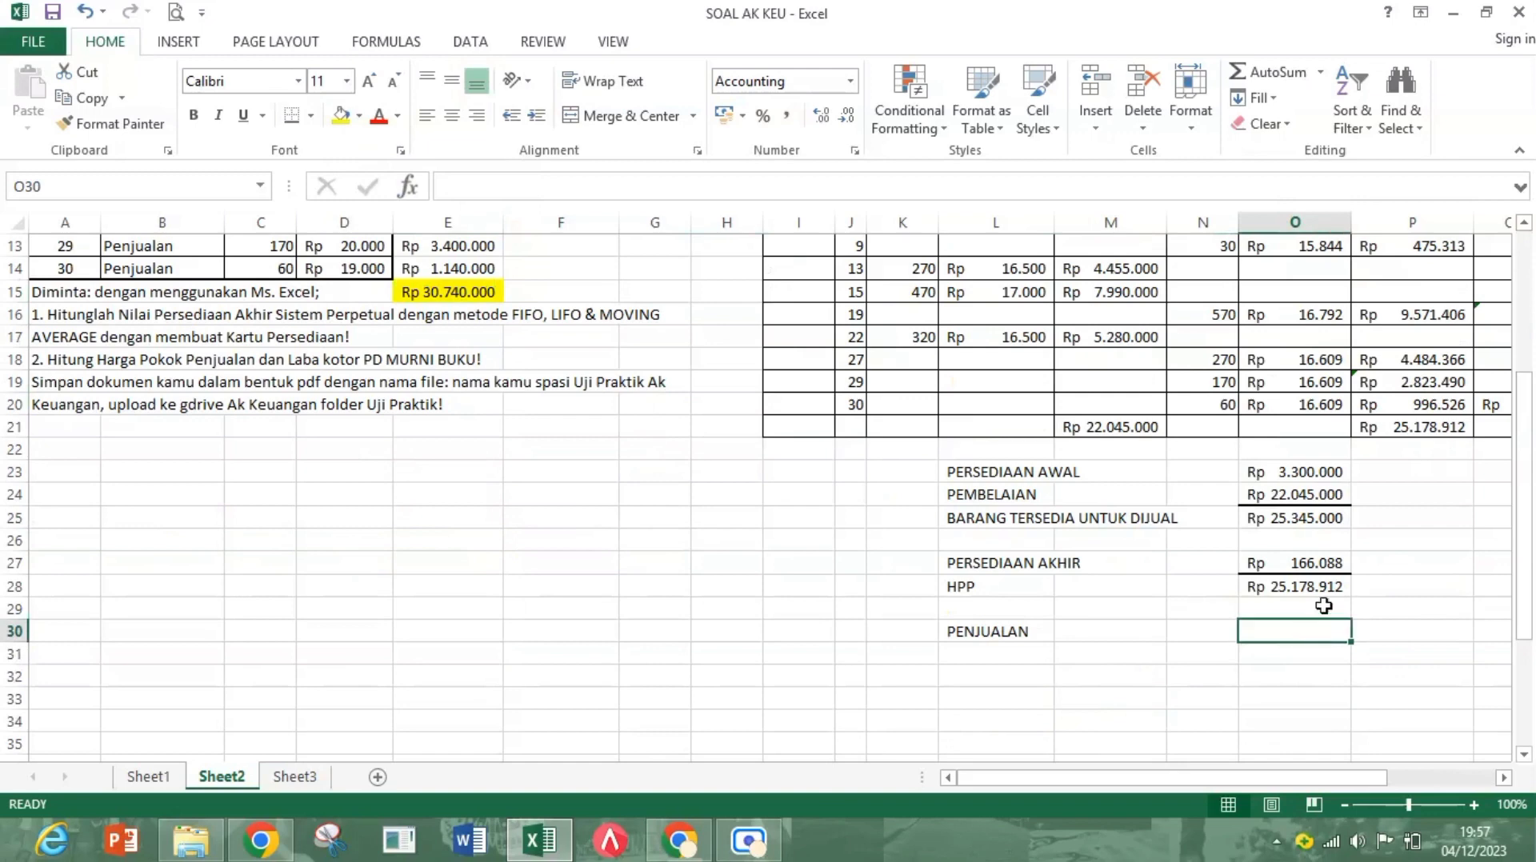
Step: Link the PENJUALAN amount in O30 to the sales total with =E15
text(=)
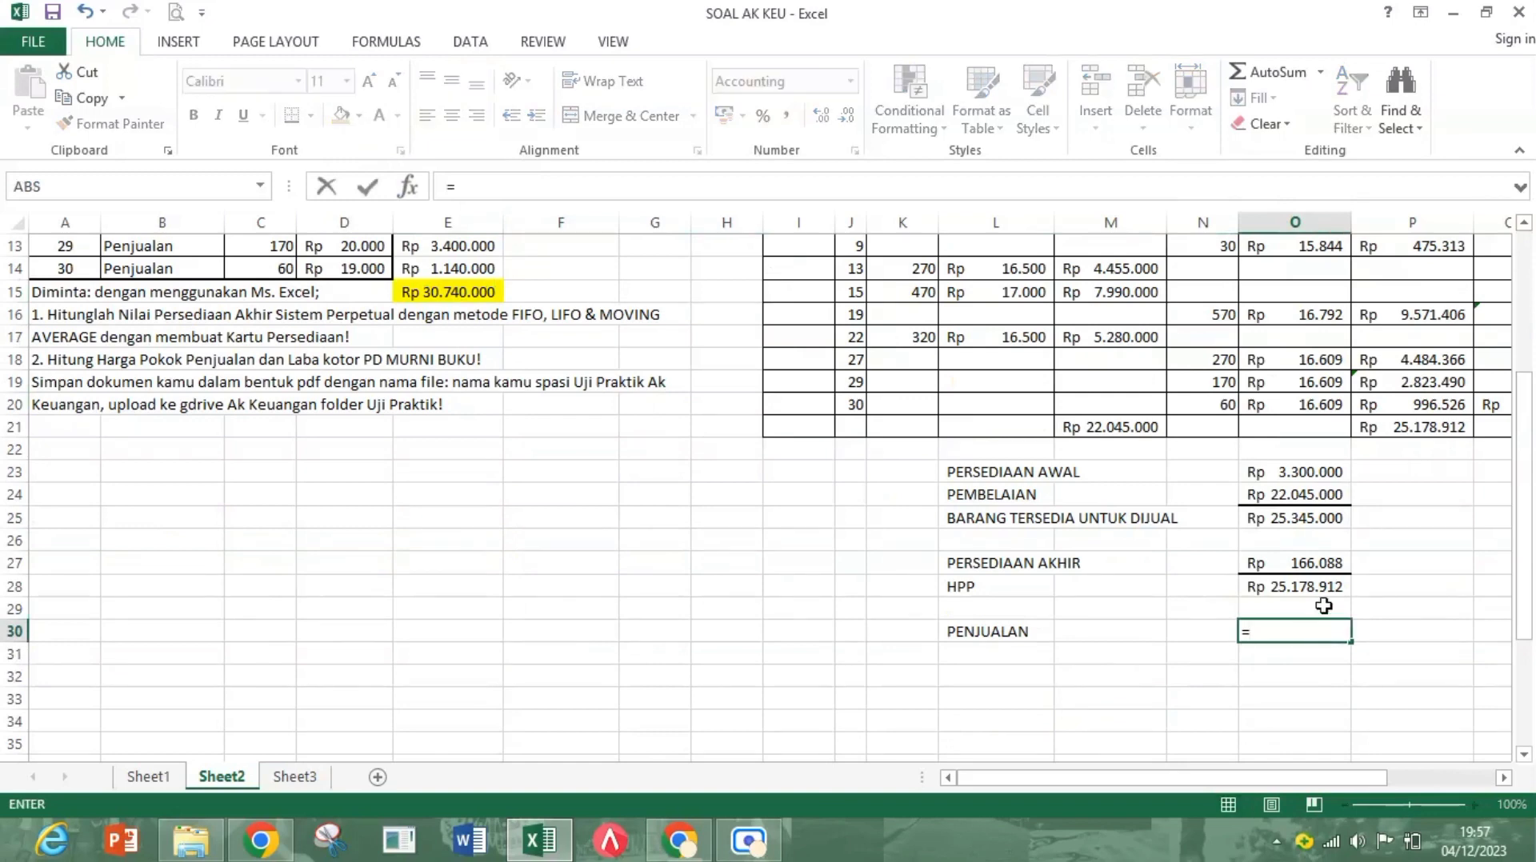
click(455, 291)
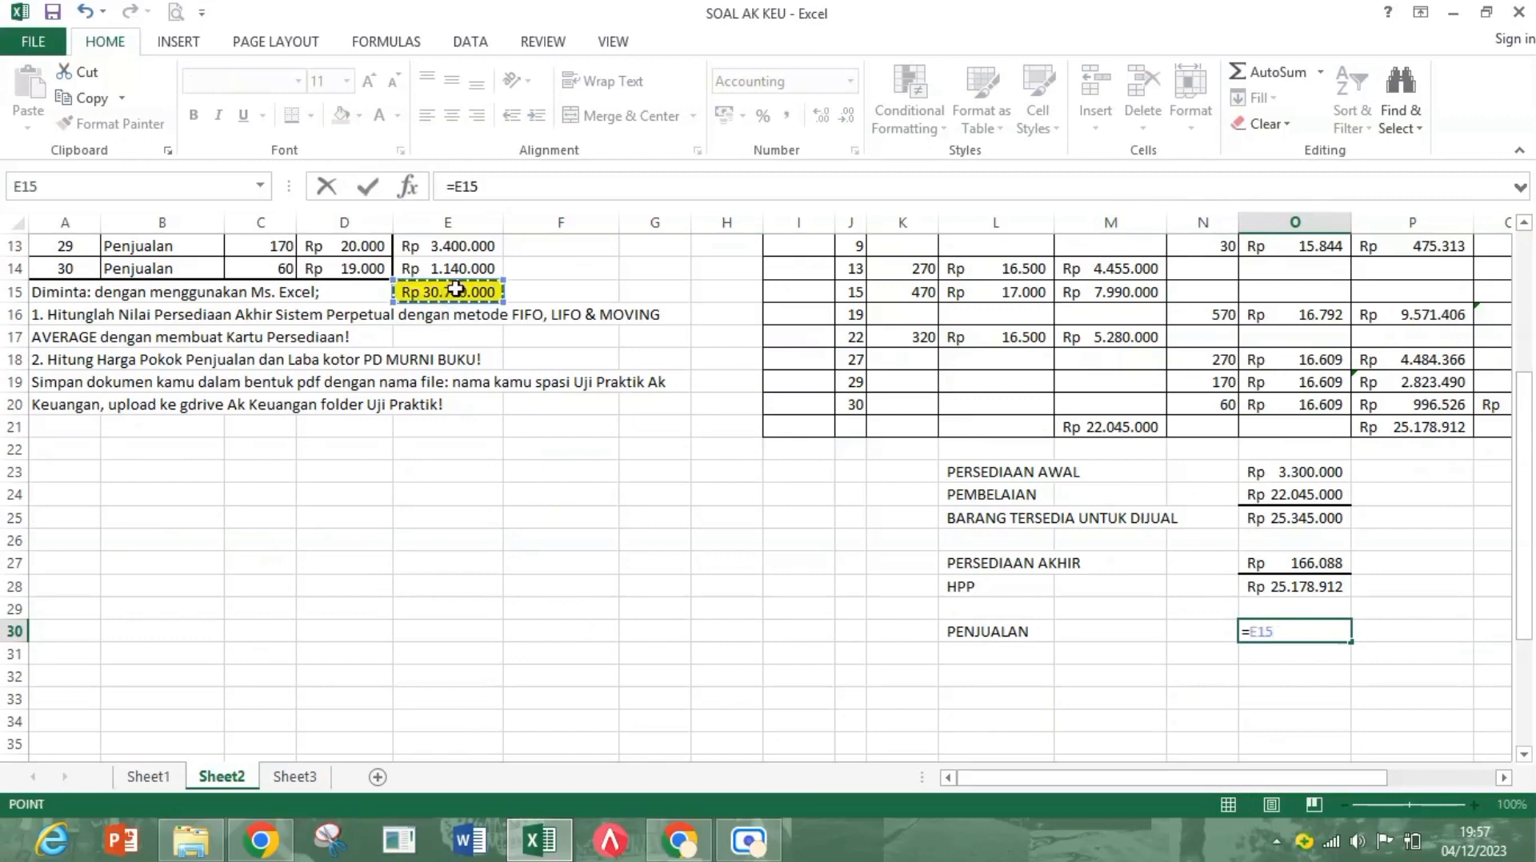
key(Return)
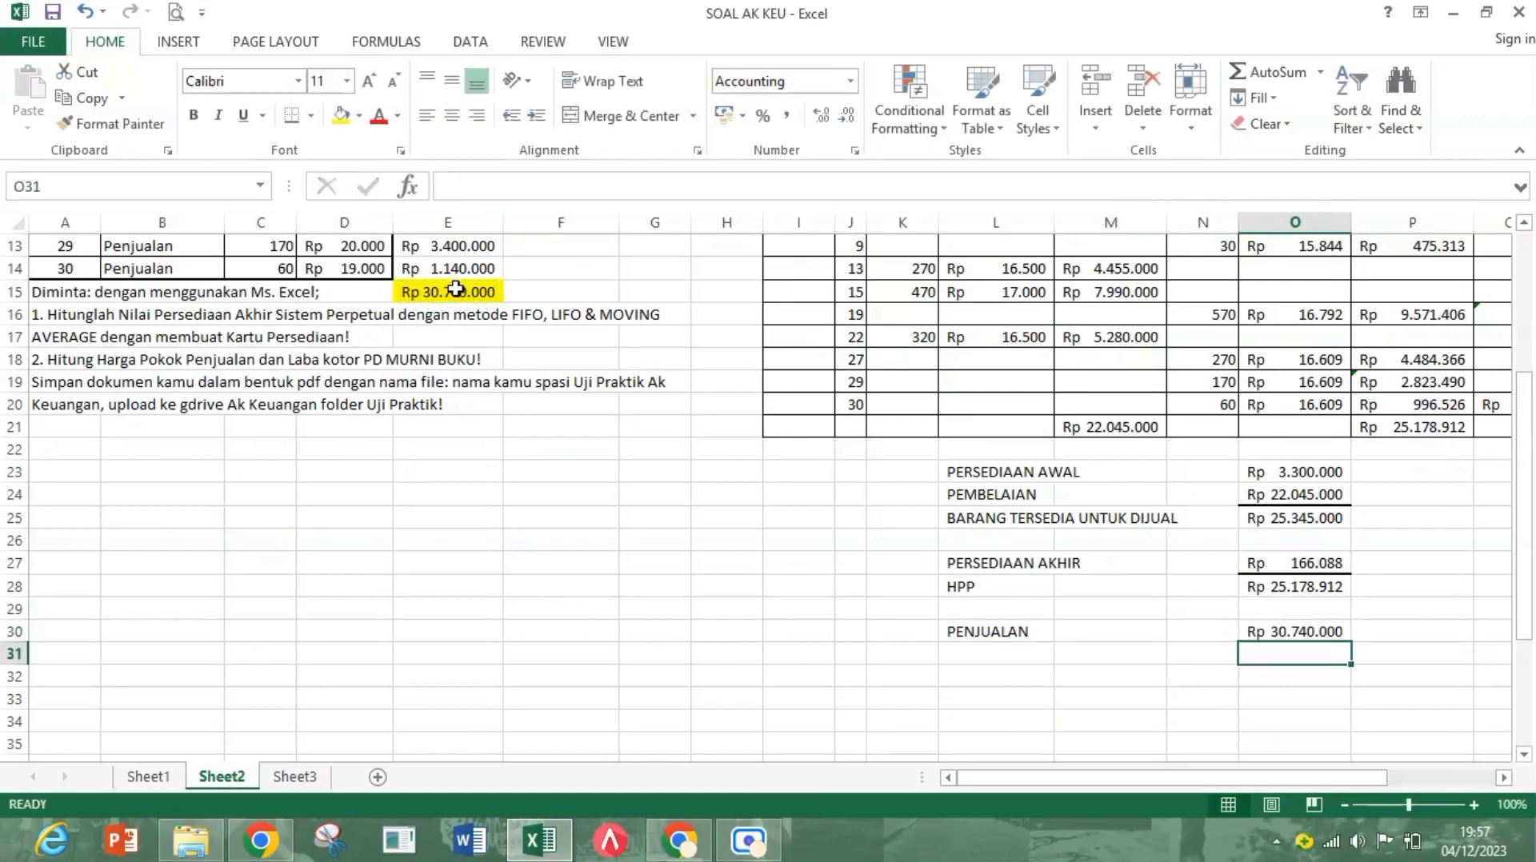
Step: Add an HPP row below PENJUALAN with the label in L31 and the amount linked in O31 as =O28
click(992, 658)
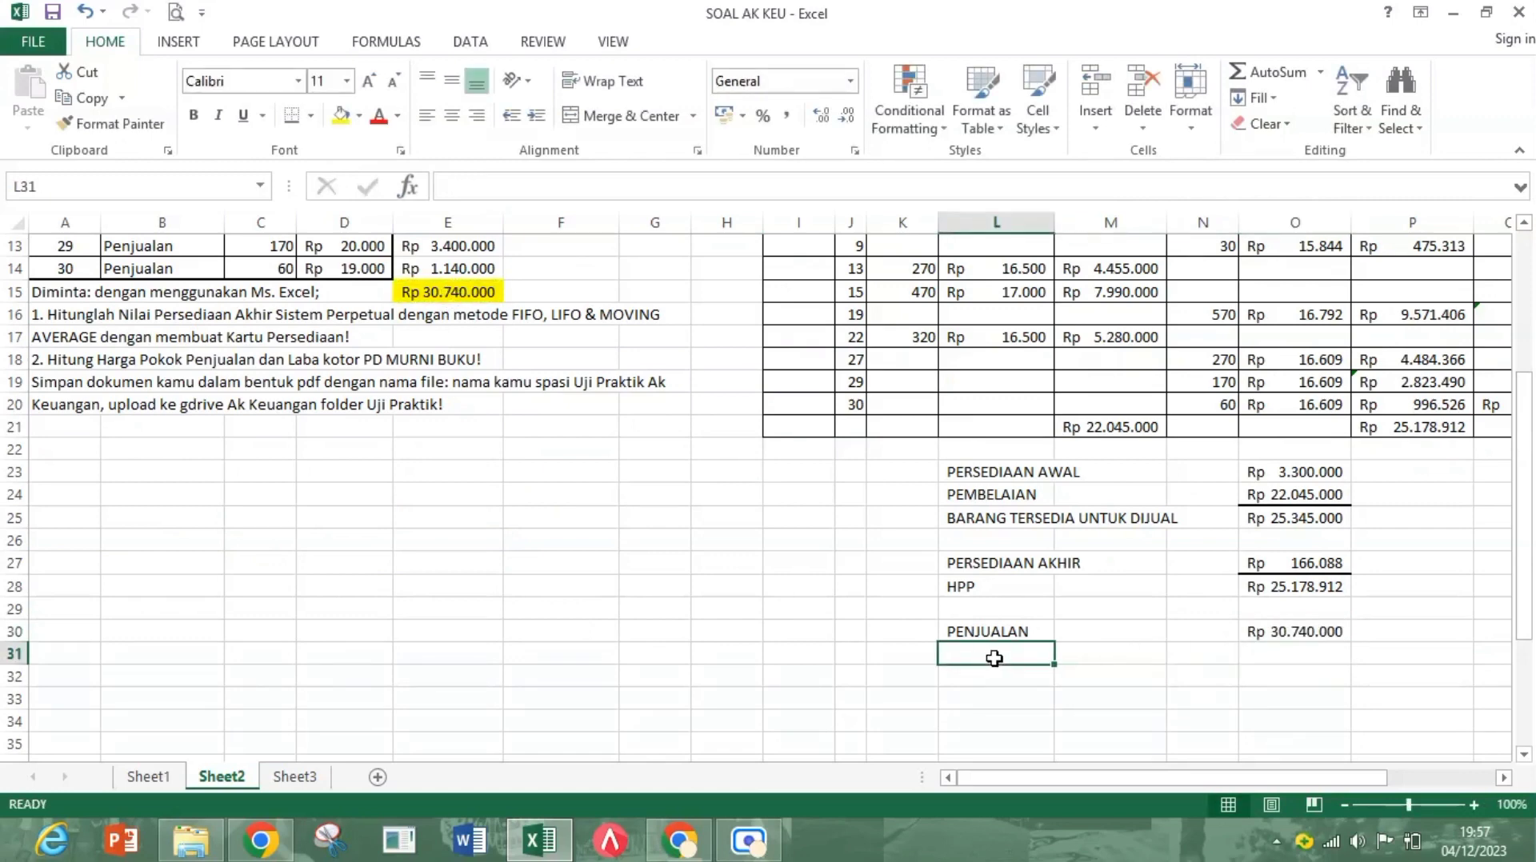
text(HPP)
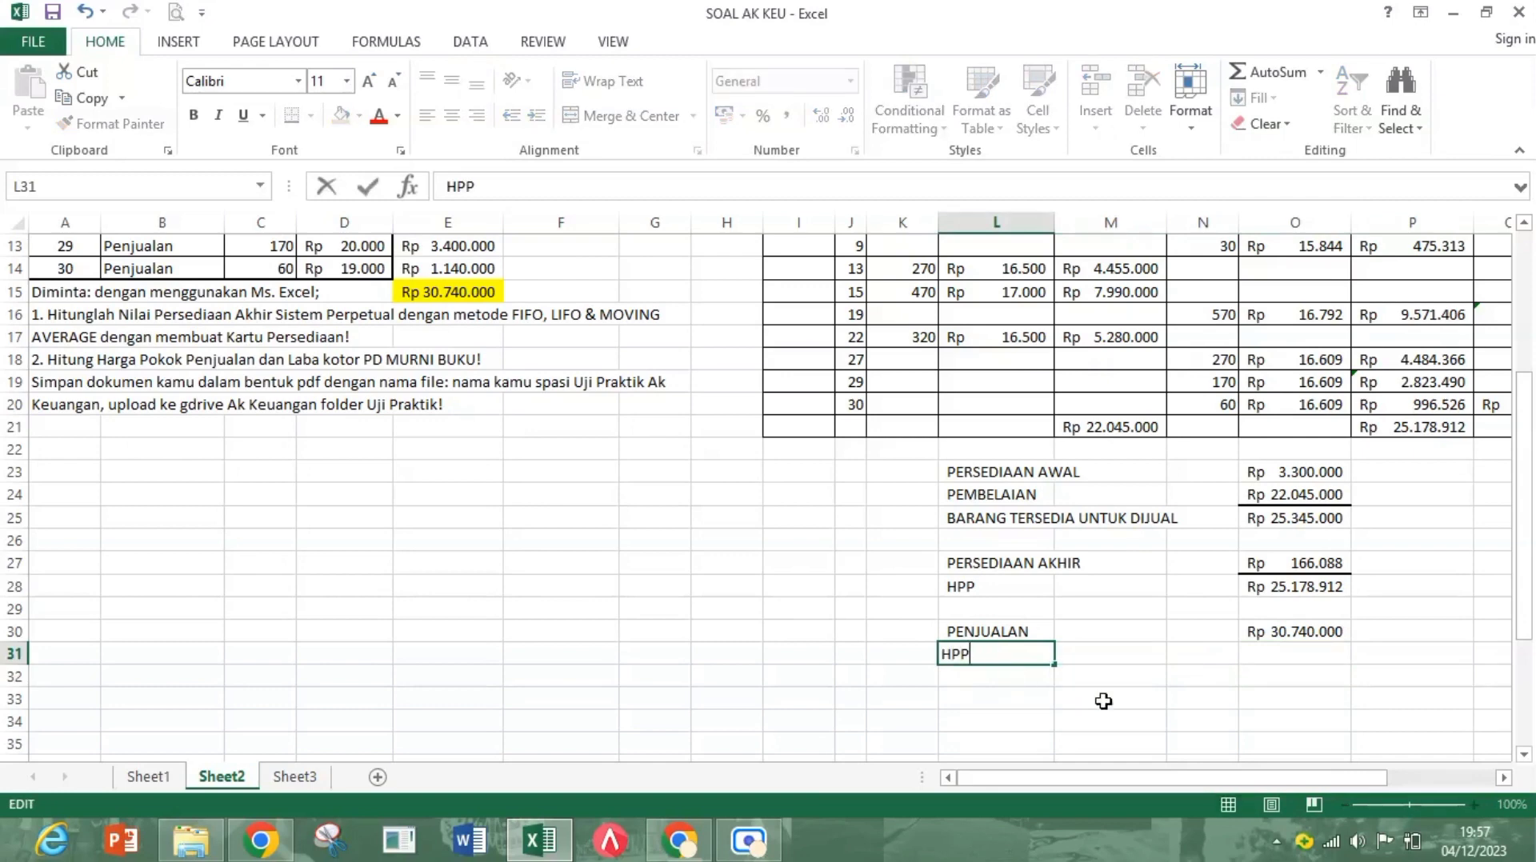
click(1285, 661)
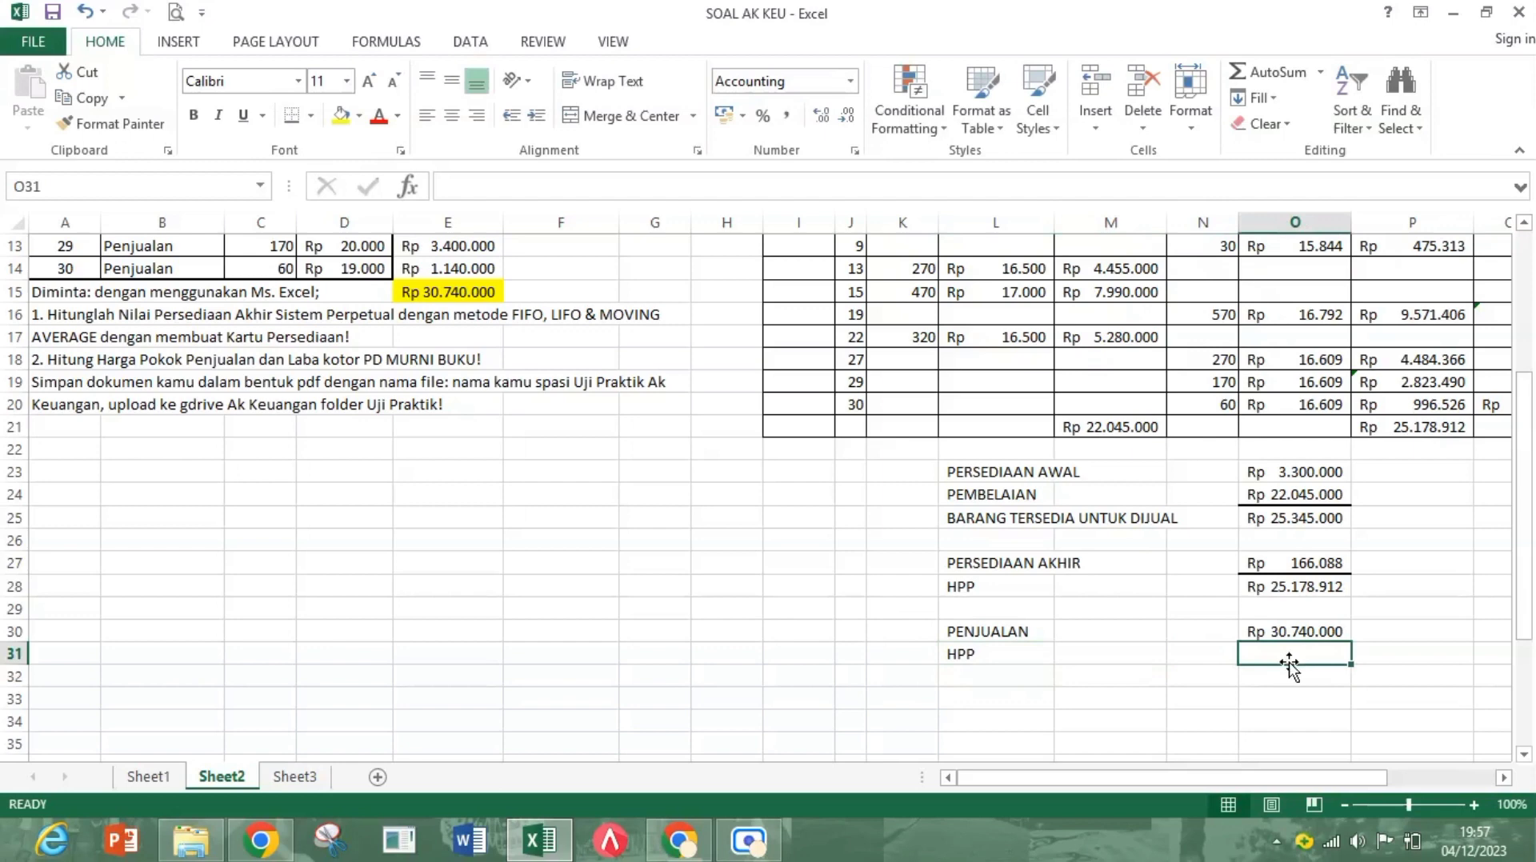
text(=)
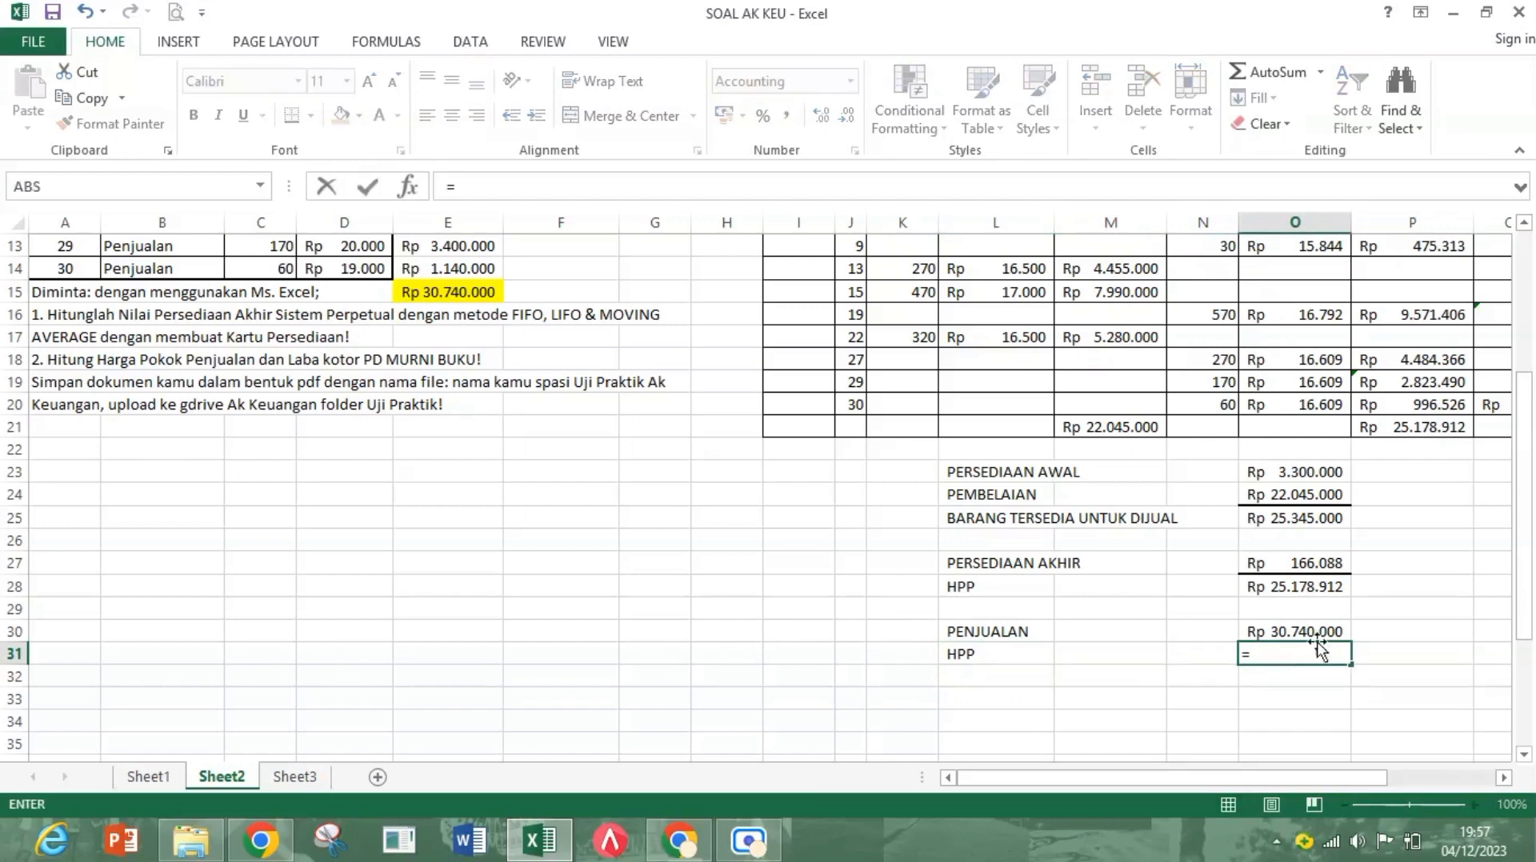
click(1316, 588)
key(Return)
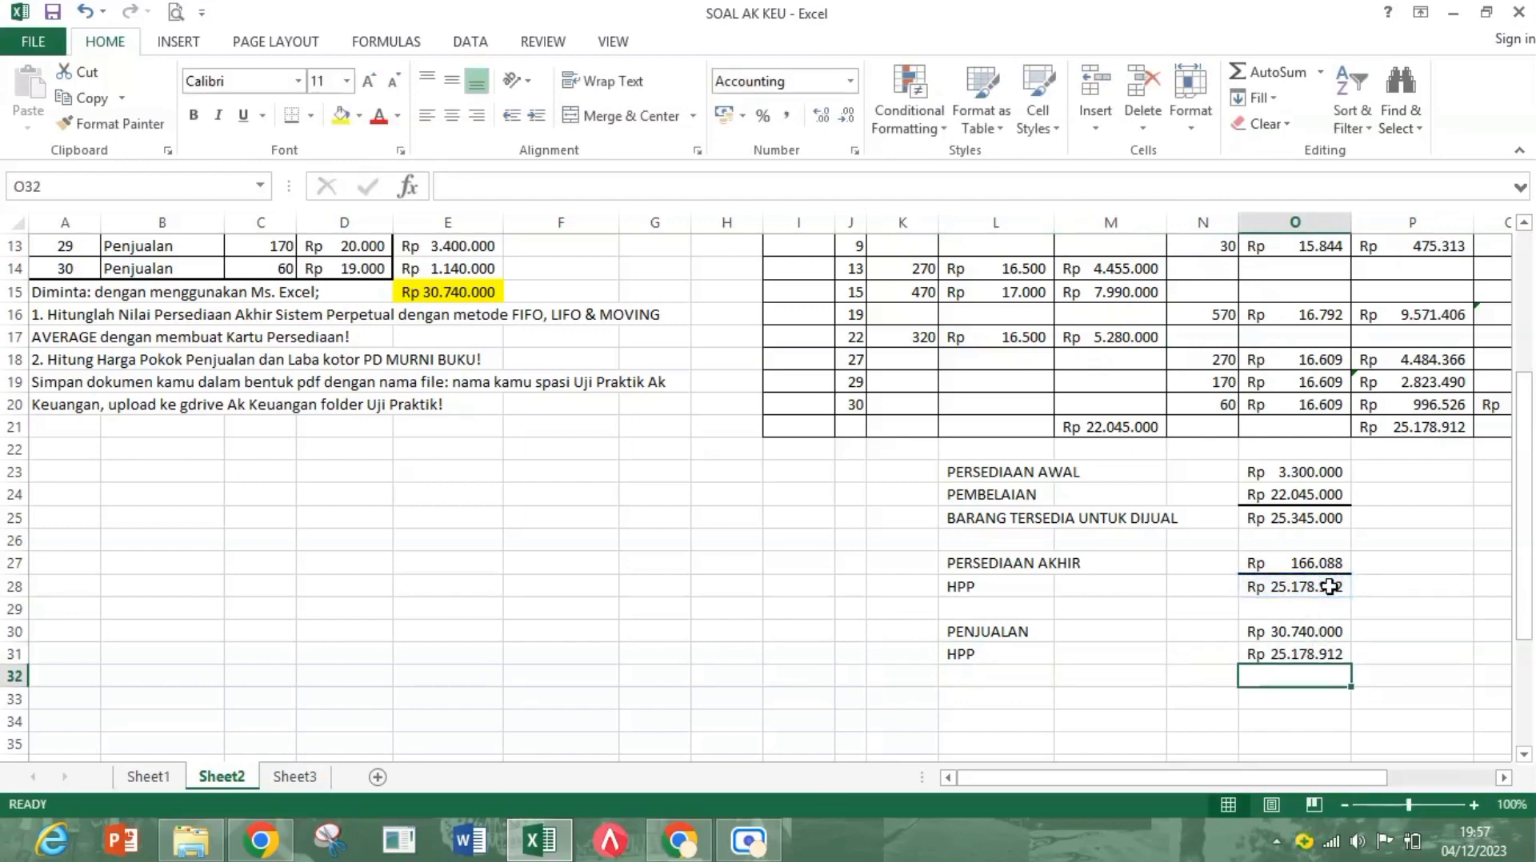
Step: Add a LABA row in L32 and calculate the gross profit in O32 as sales minus HPP, =O30-O31
click(968, 674)
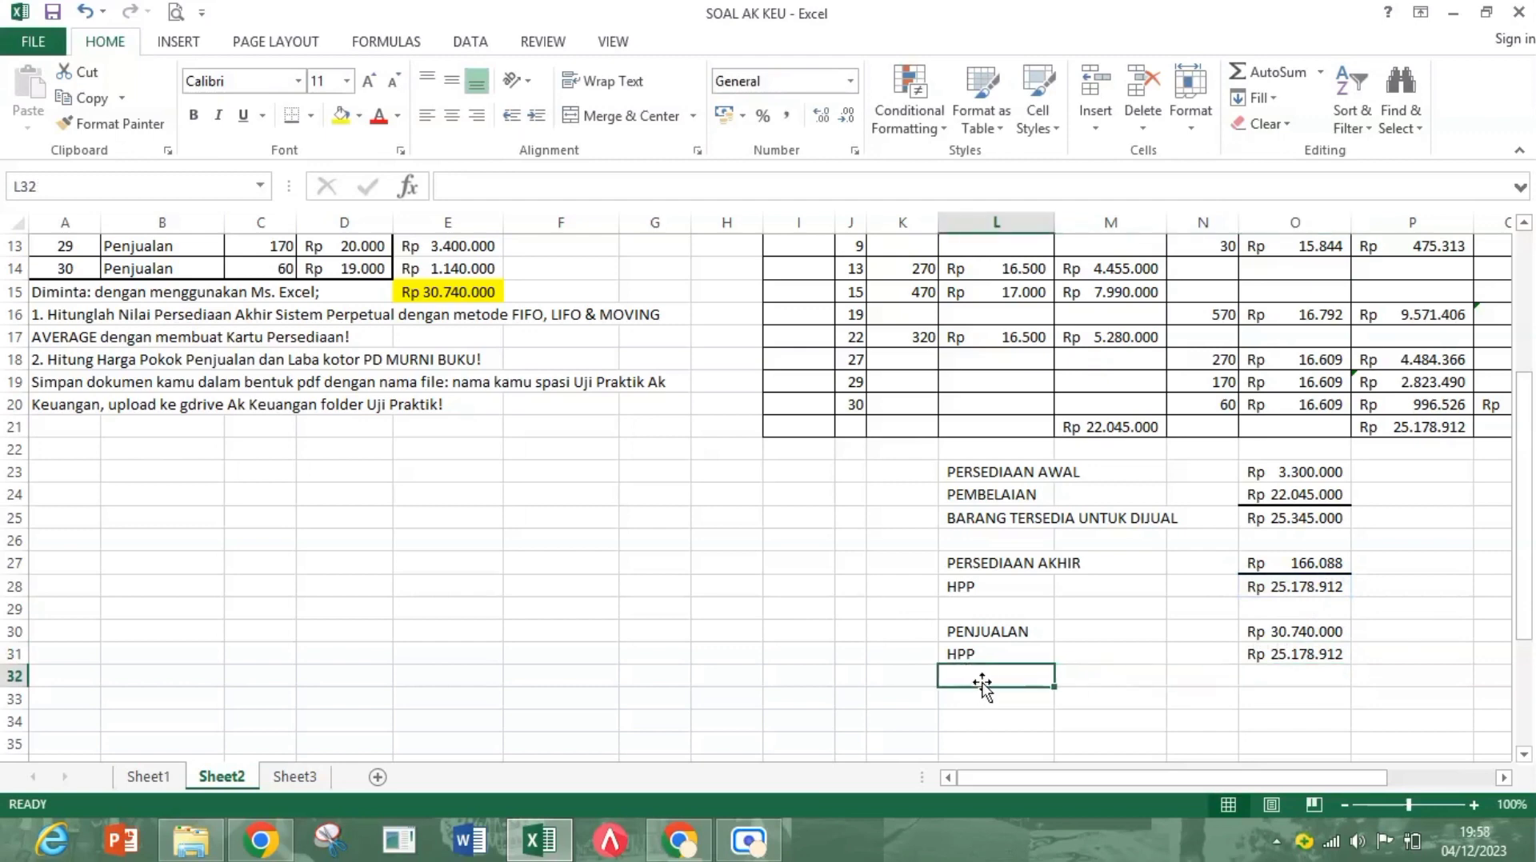
text(LA)
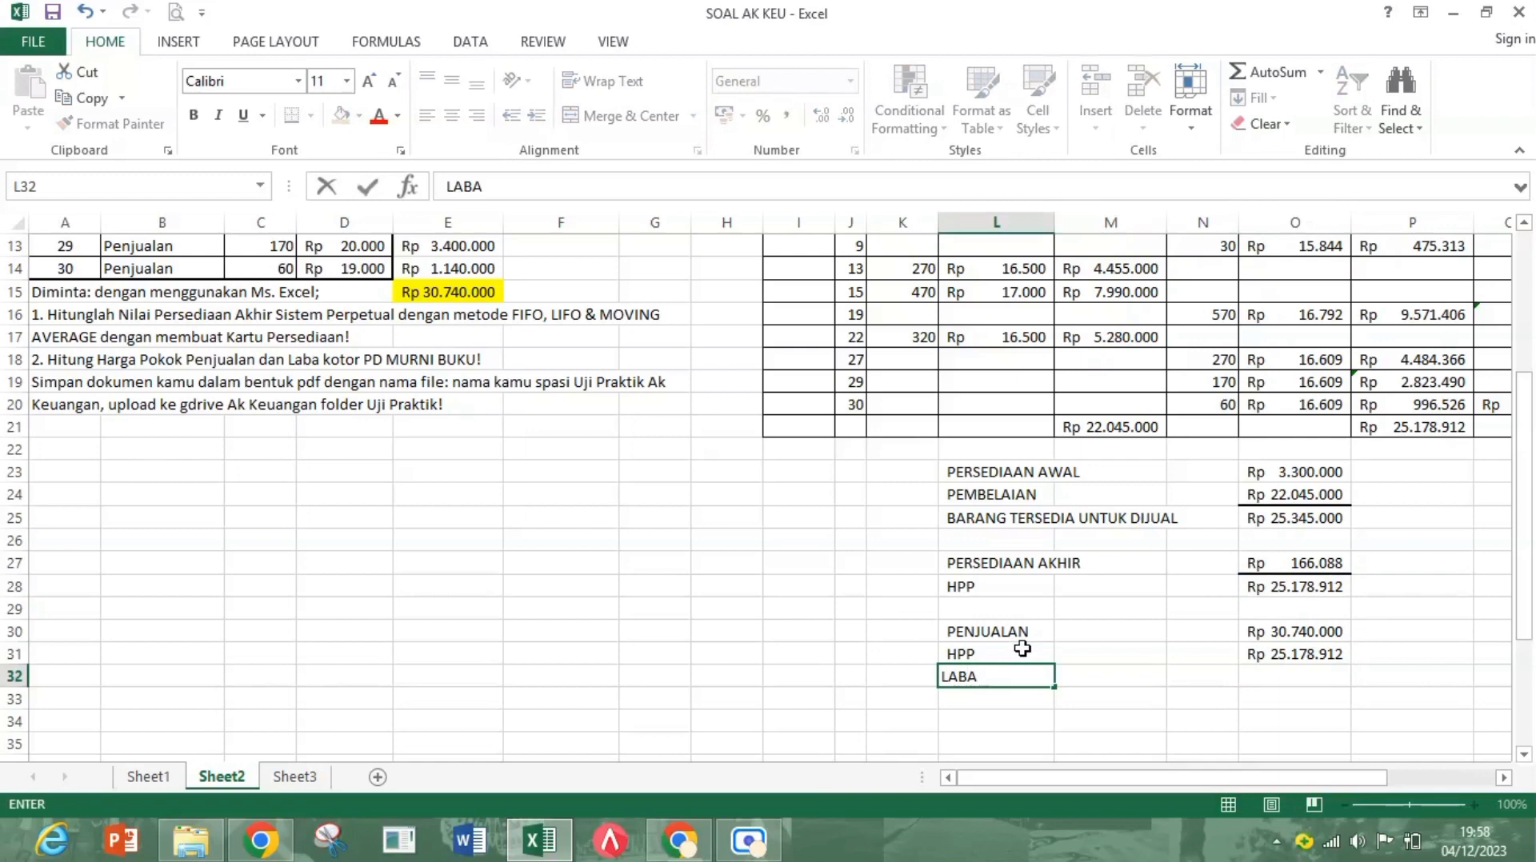
text(BA)
click(1291, 677)
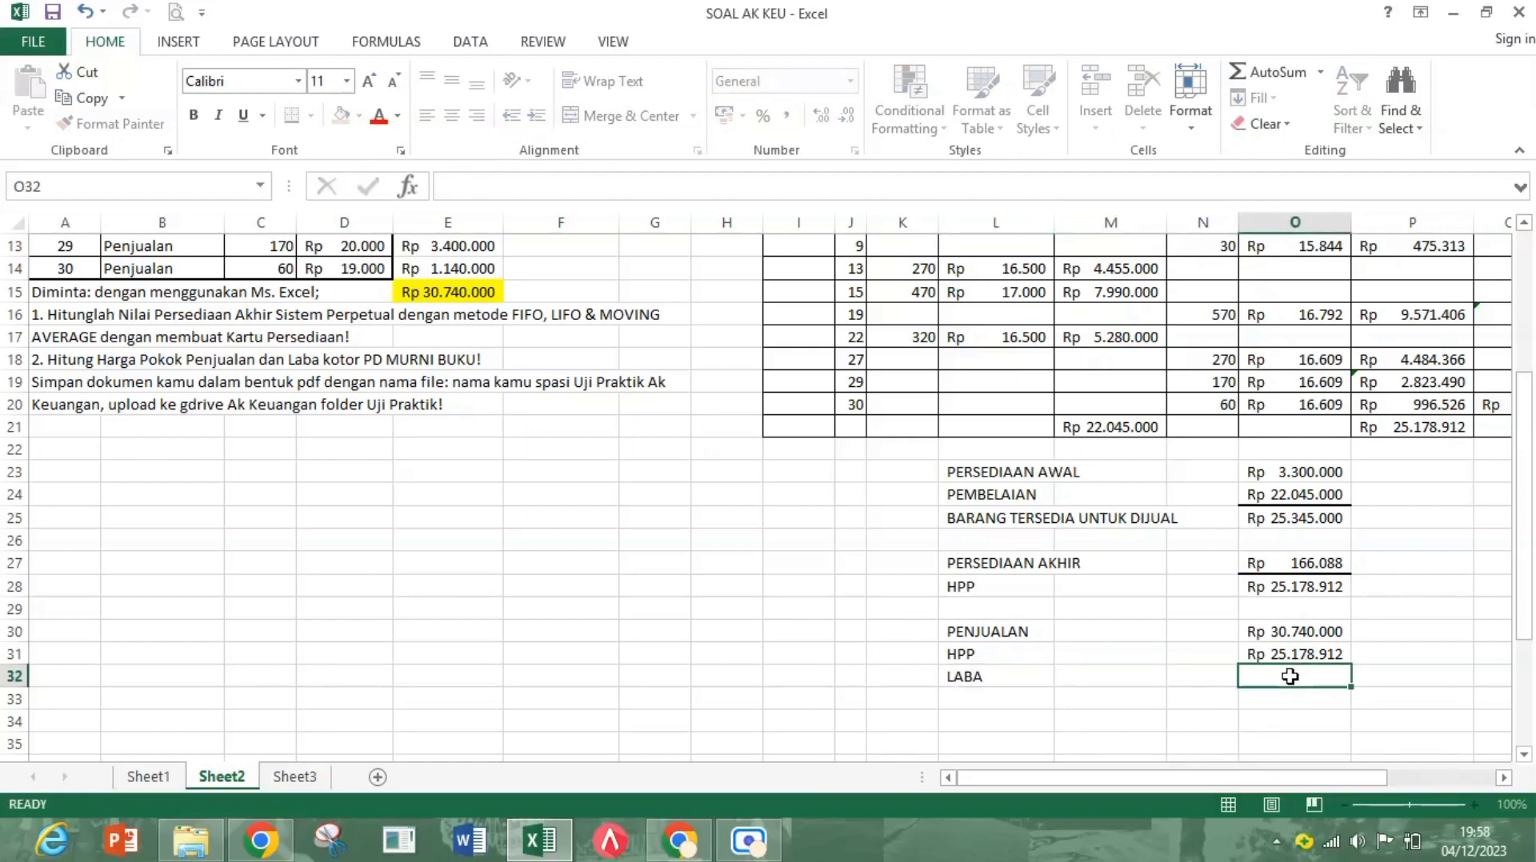
text(=)
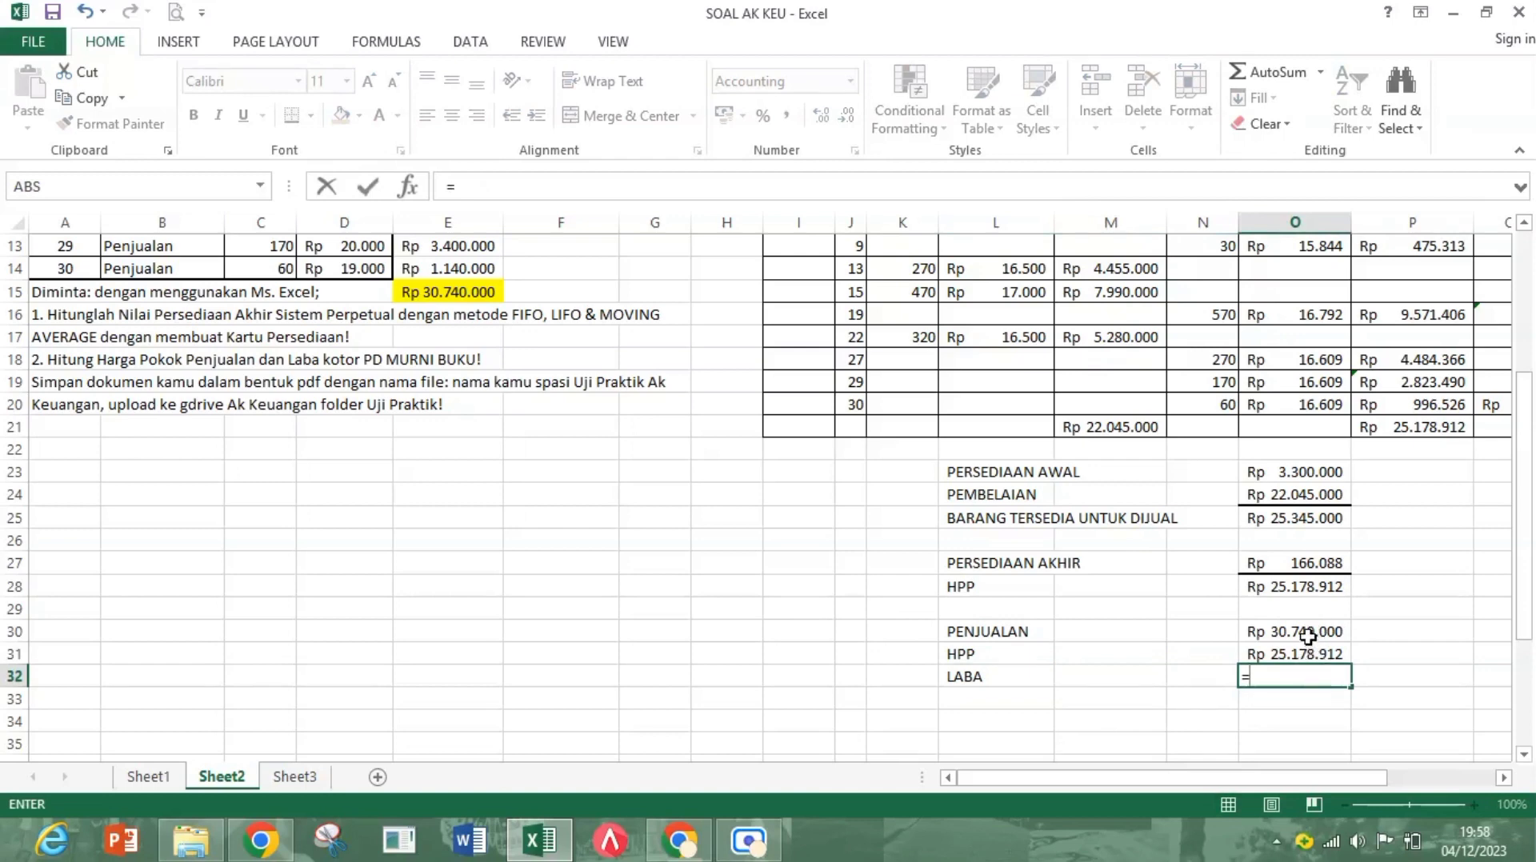
click(1308, 637)
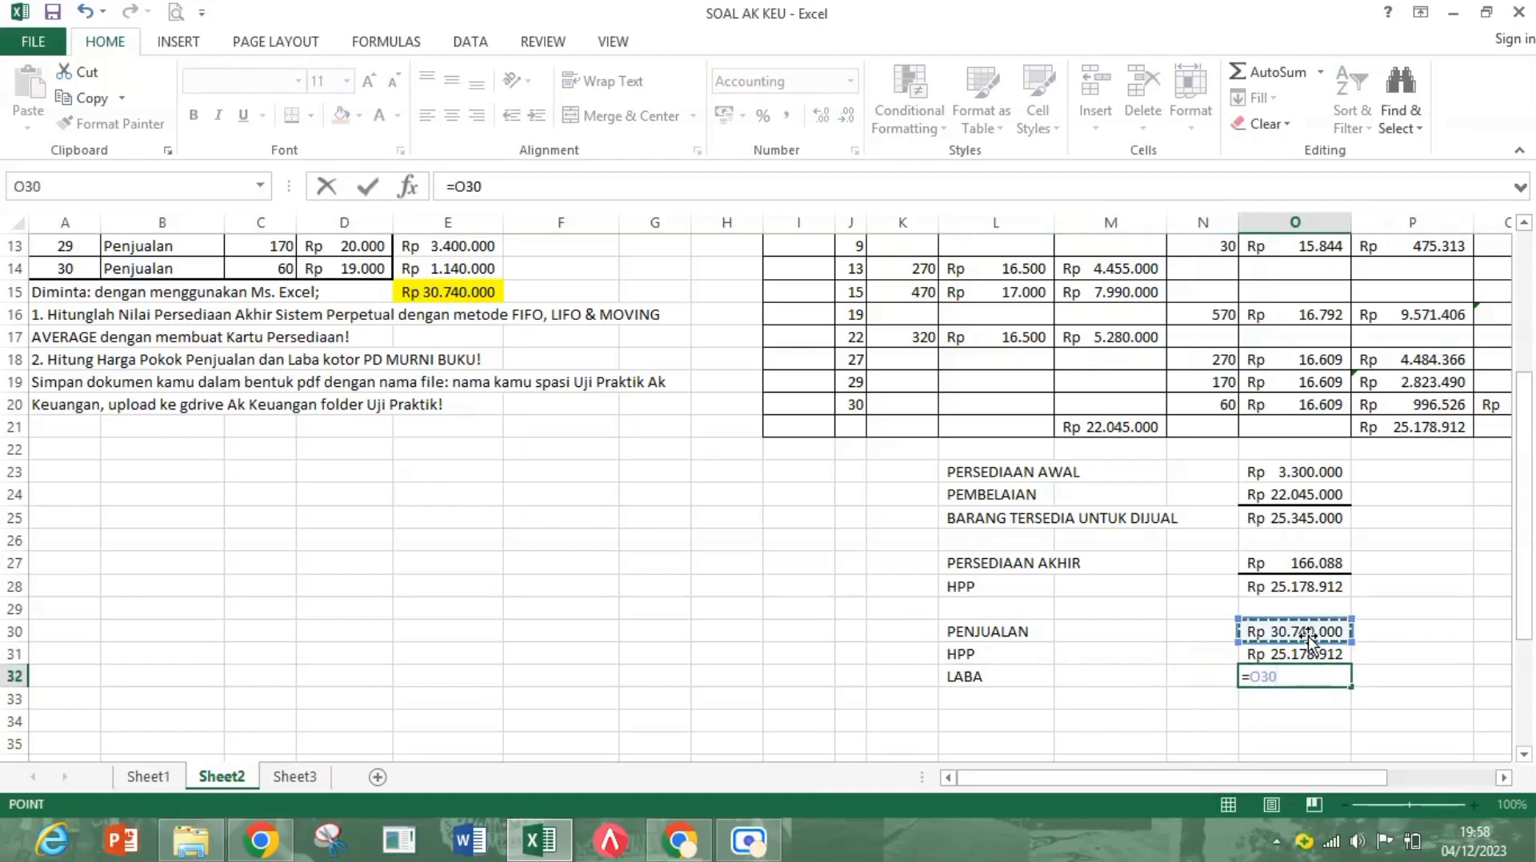
text(-)
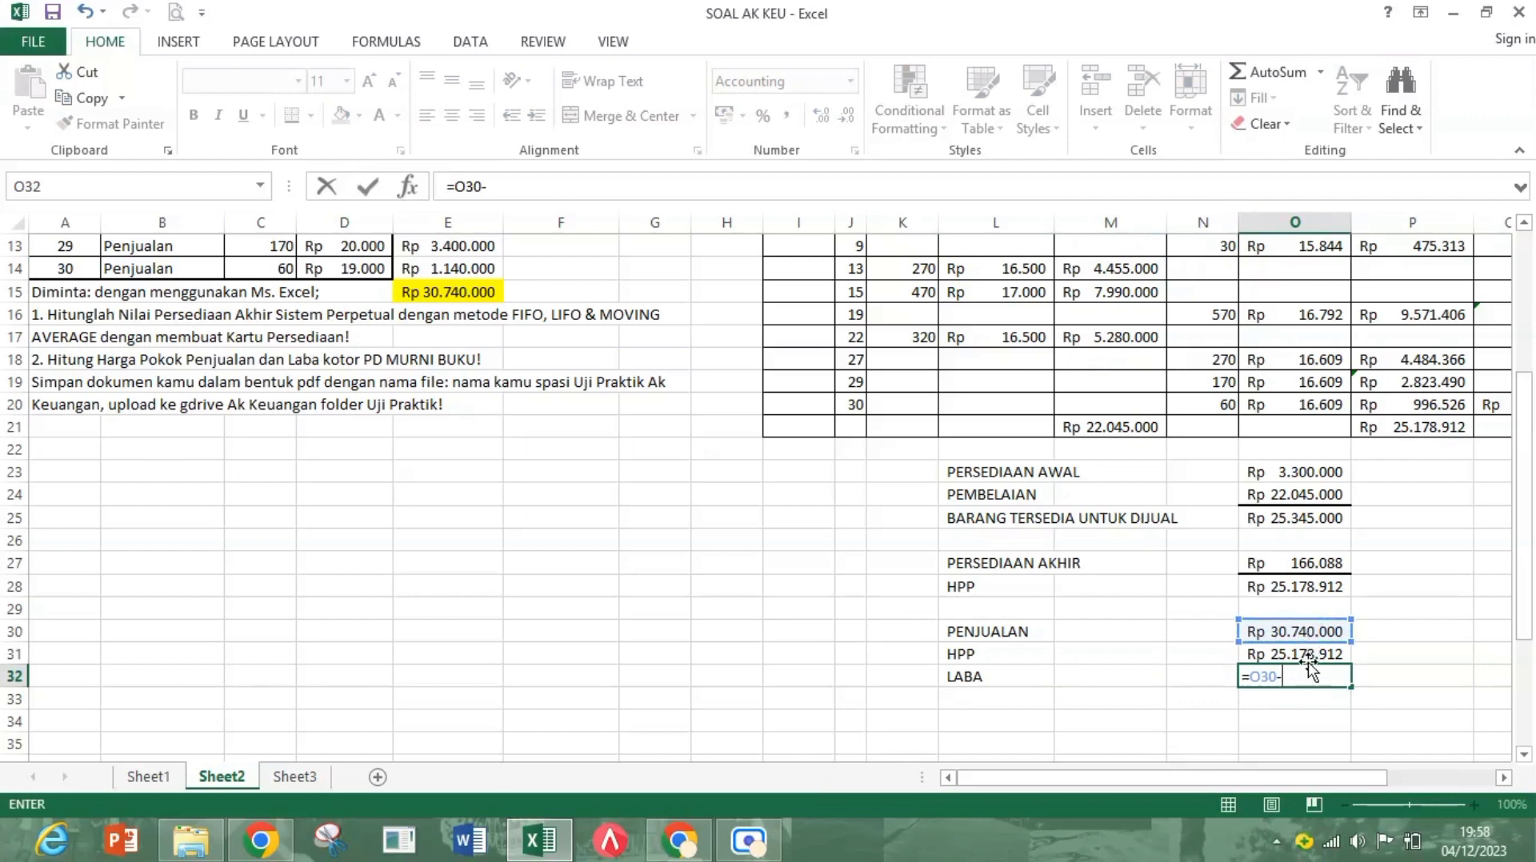
click(1308, 655)
key(Return)
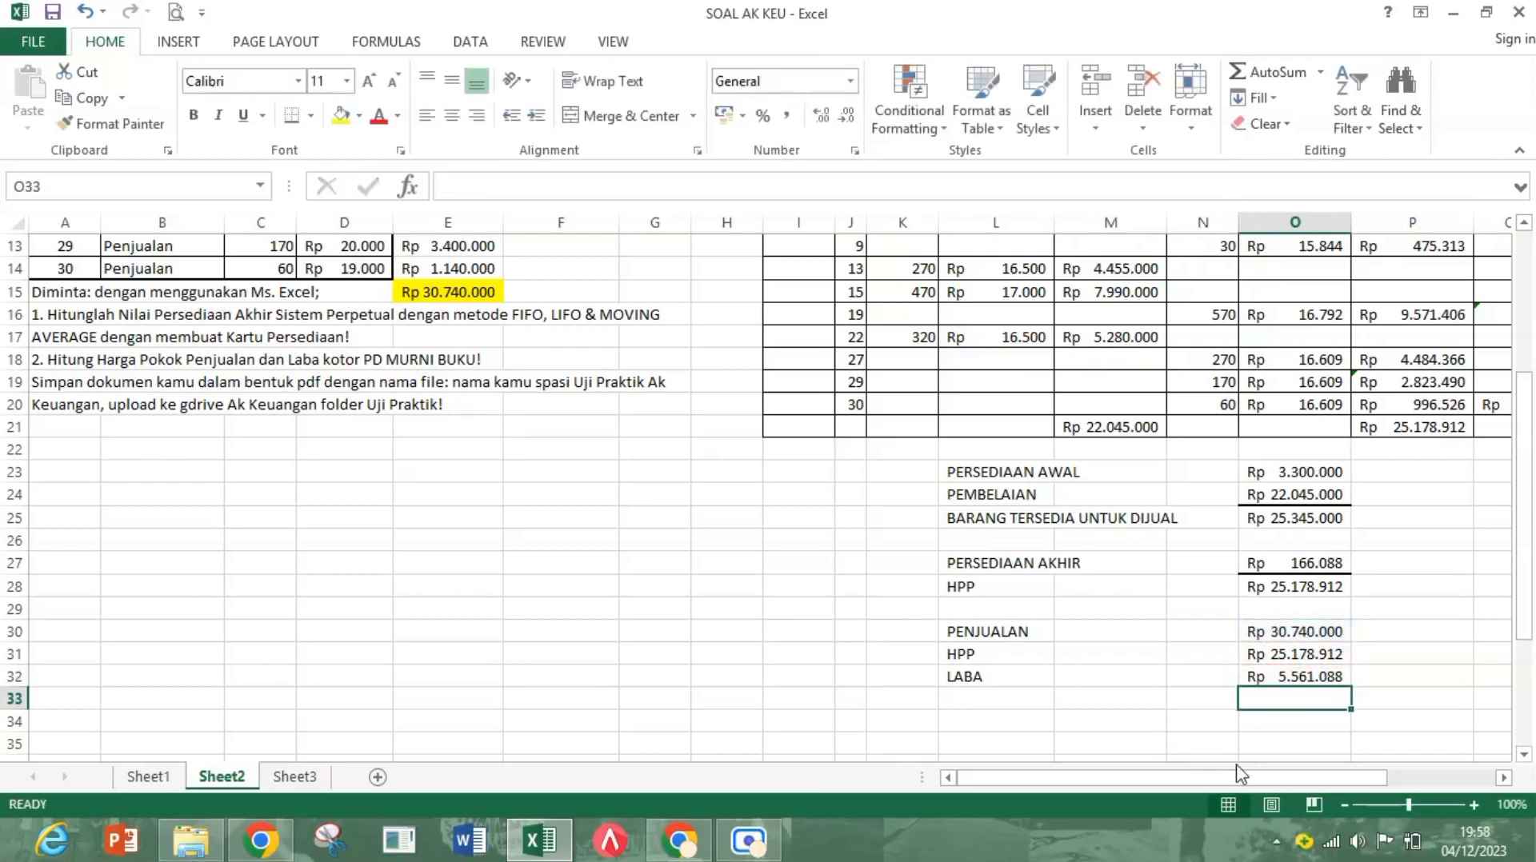
Step: Highlight the LABA amount in O32 with a yellow fill and add a bottom border to the HPP amount in O31
click(1296, 675)
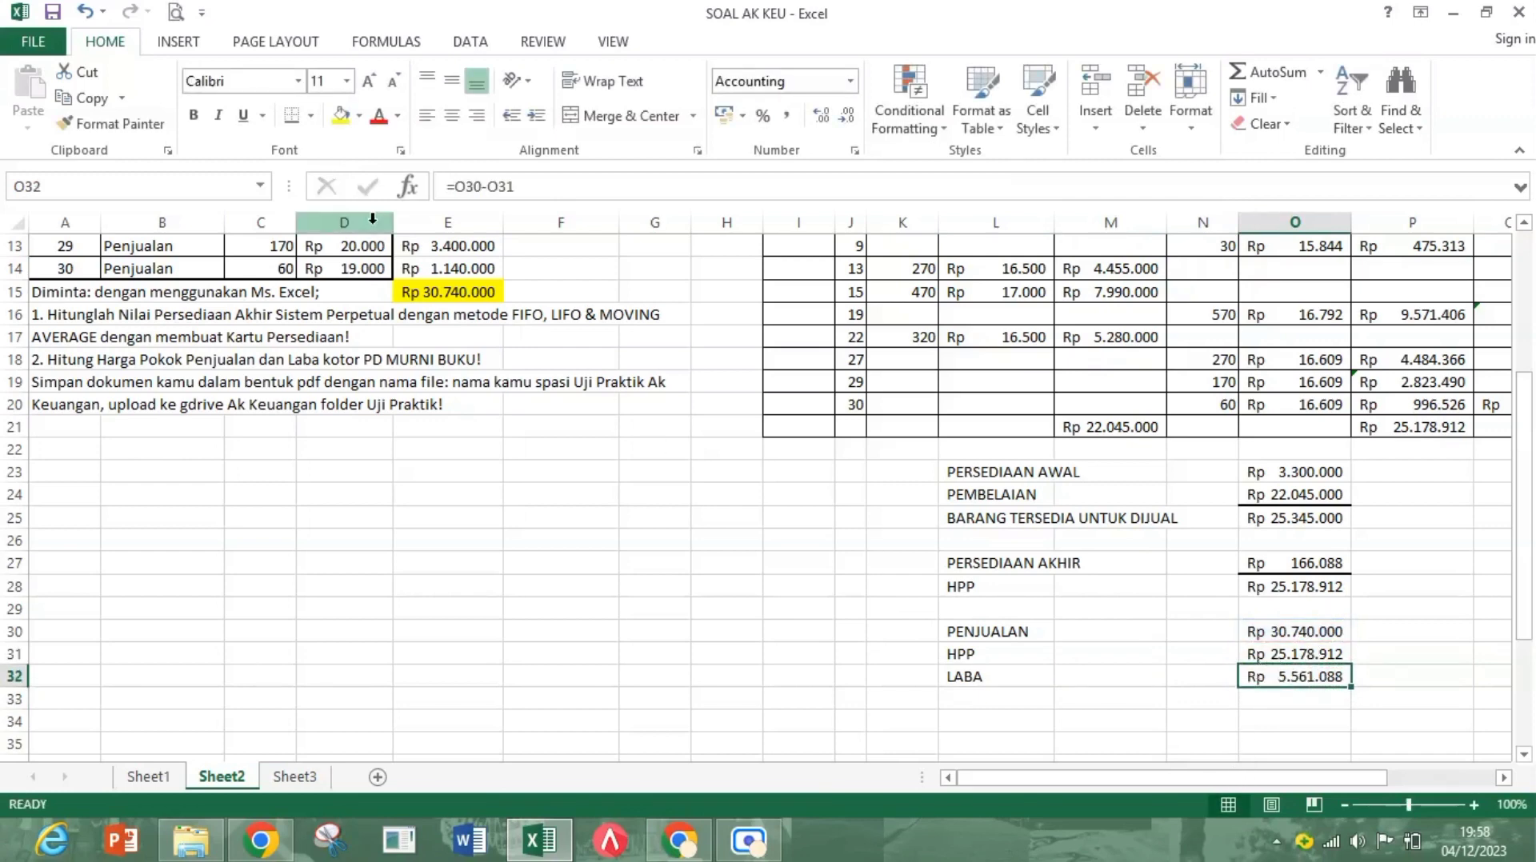
click(342, 114)
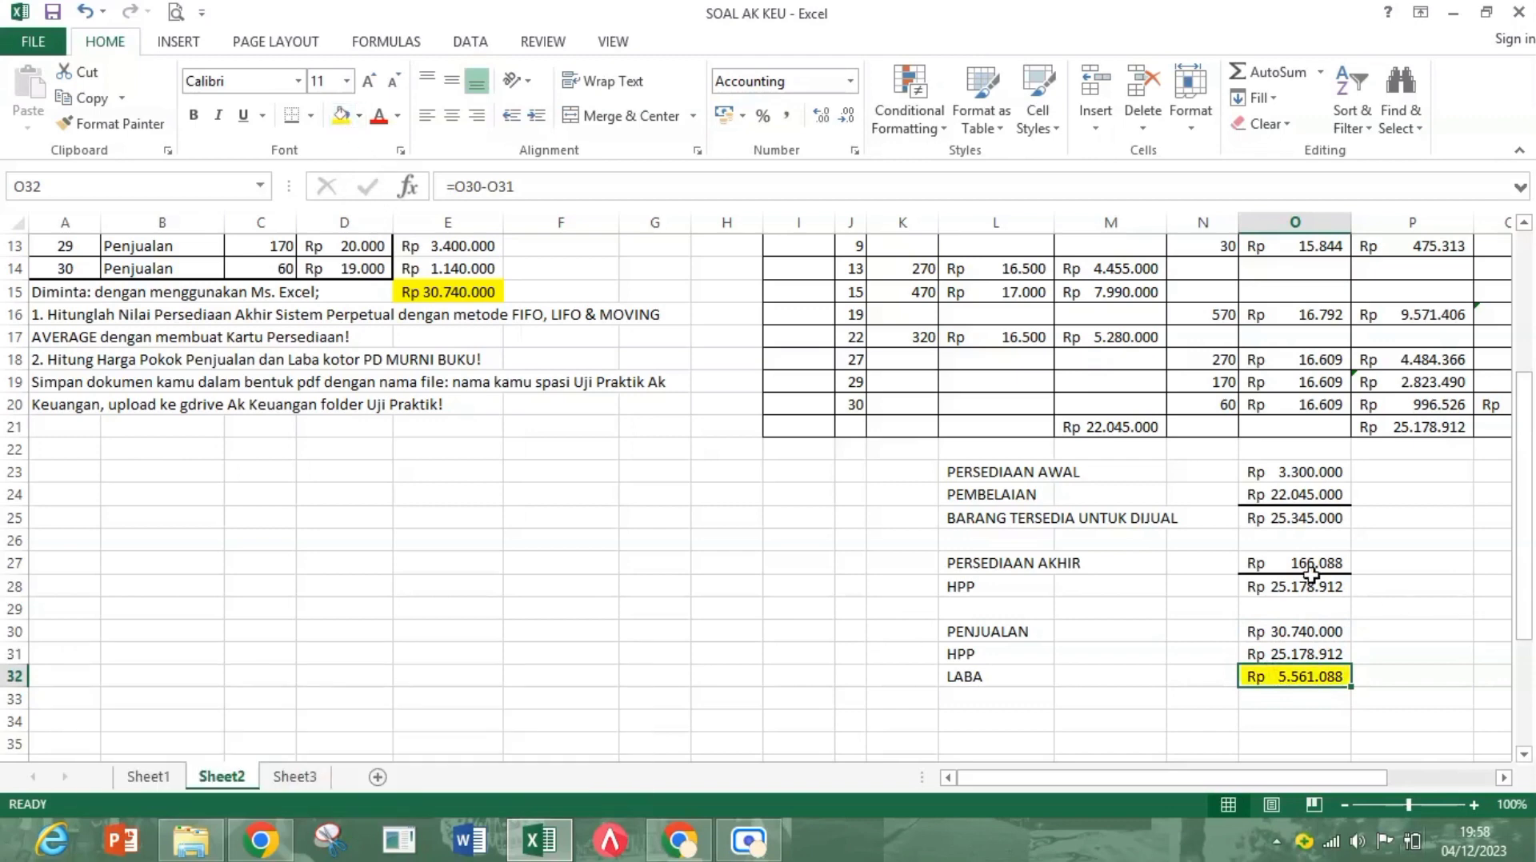
click(1311, 654)
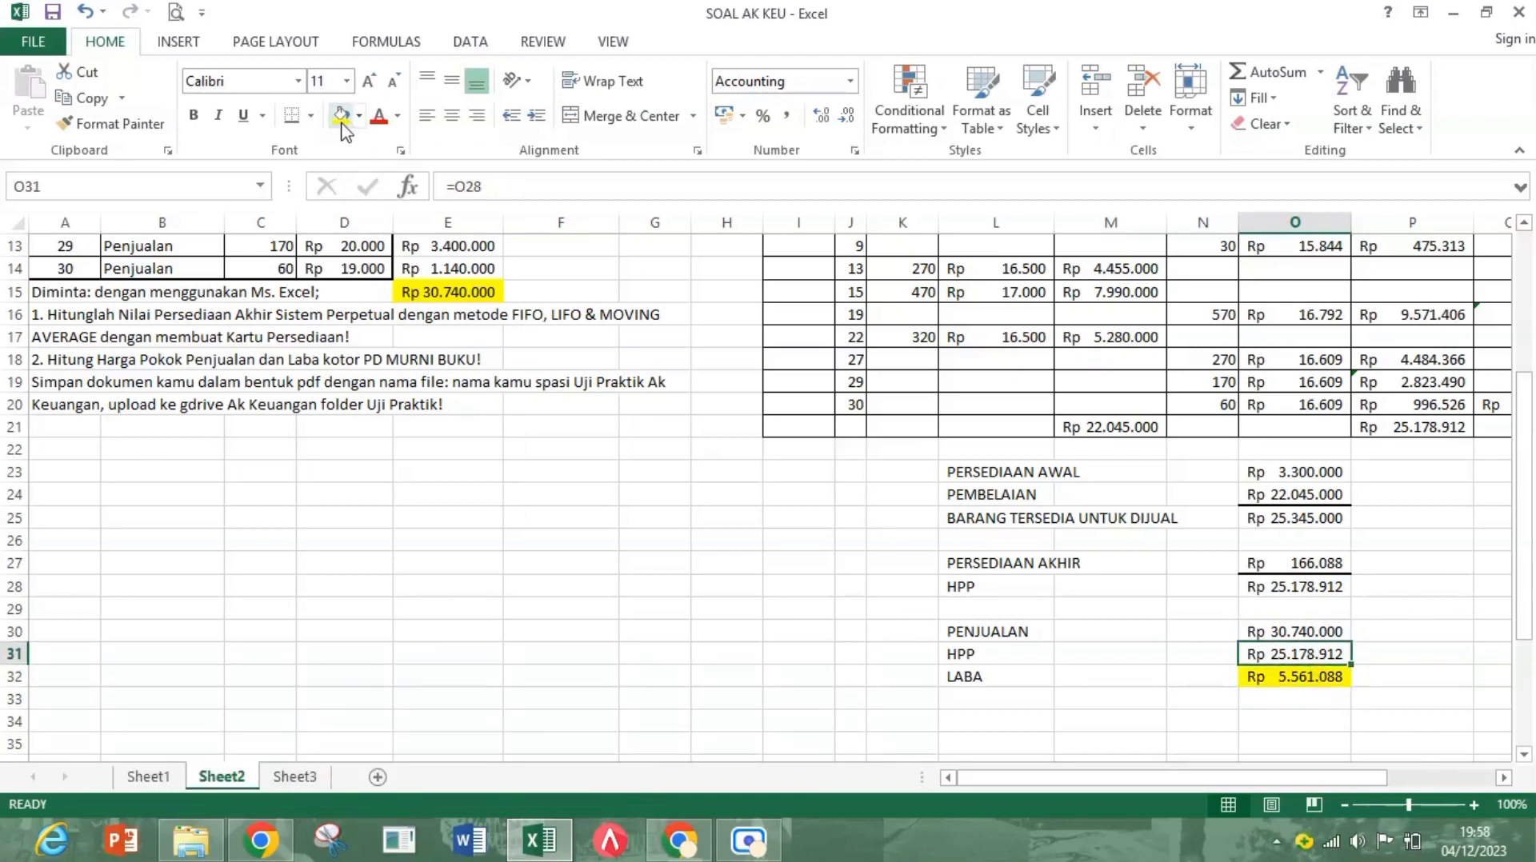
click(292, 114)
click(1412, 612)
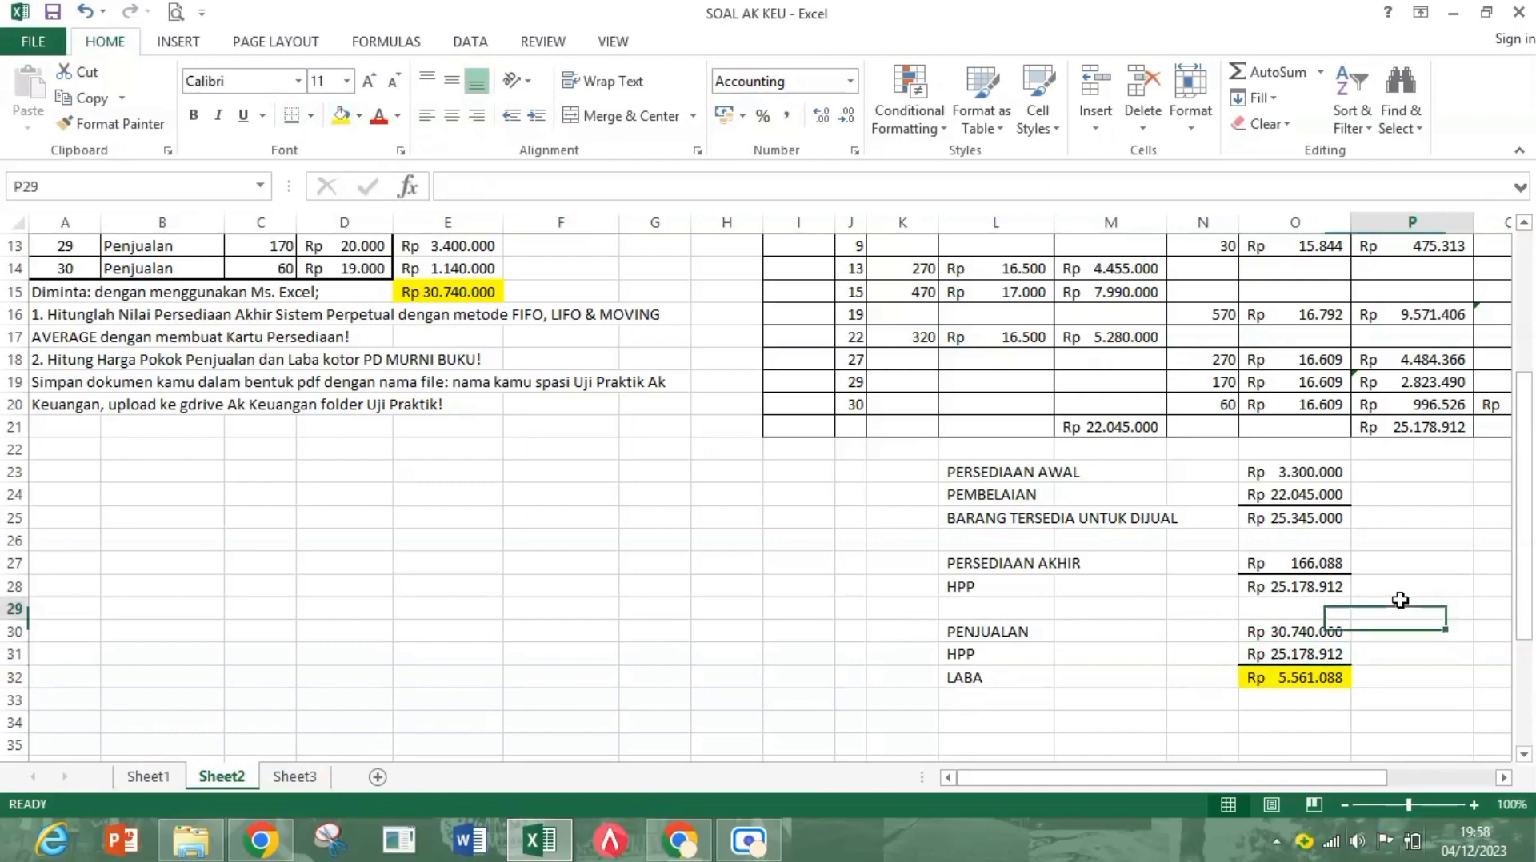
Step: Highlight the HPP amount in O28 with a yellow fill
scroll(1408, 624, up, 3)
scroll(1402, 632, down, 4)
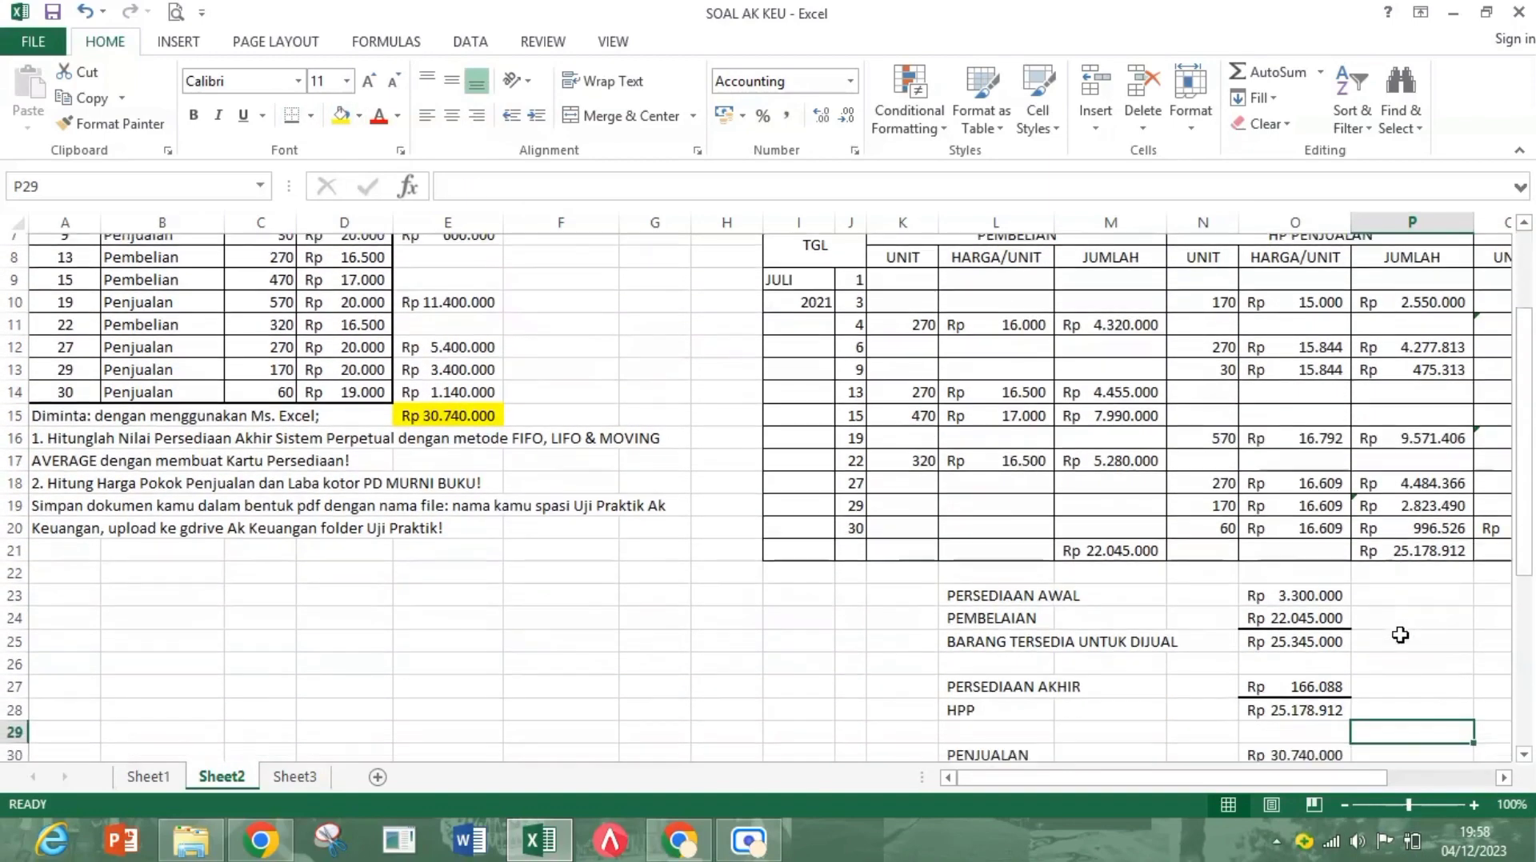
scroll(1400, 634, up, 1)
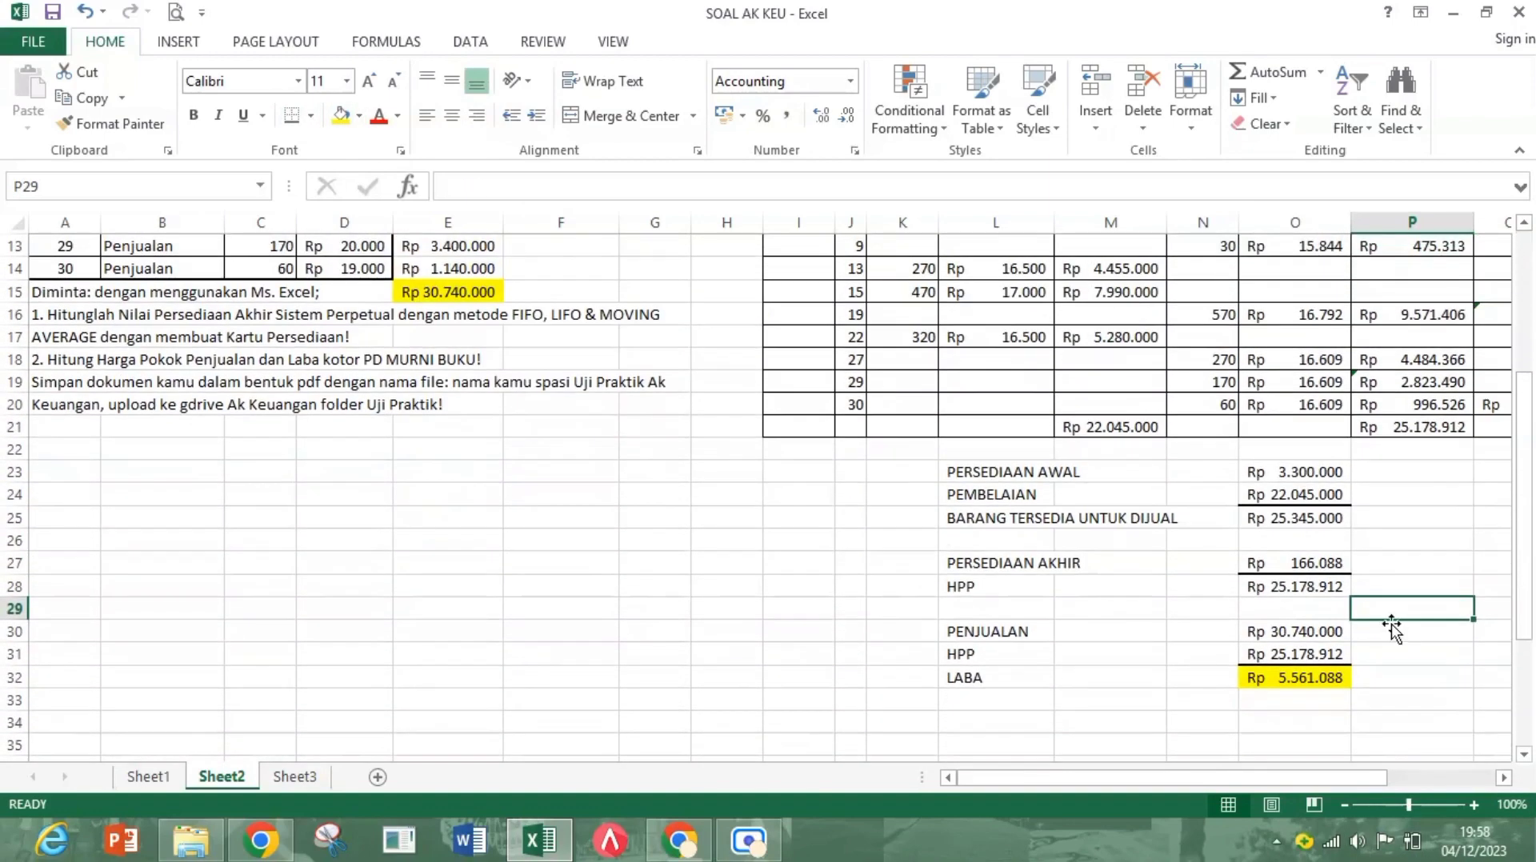
click(1309, 588)
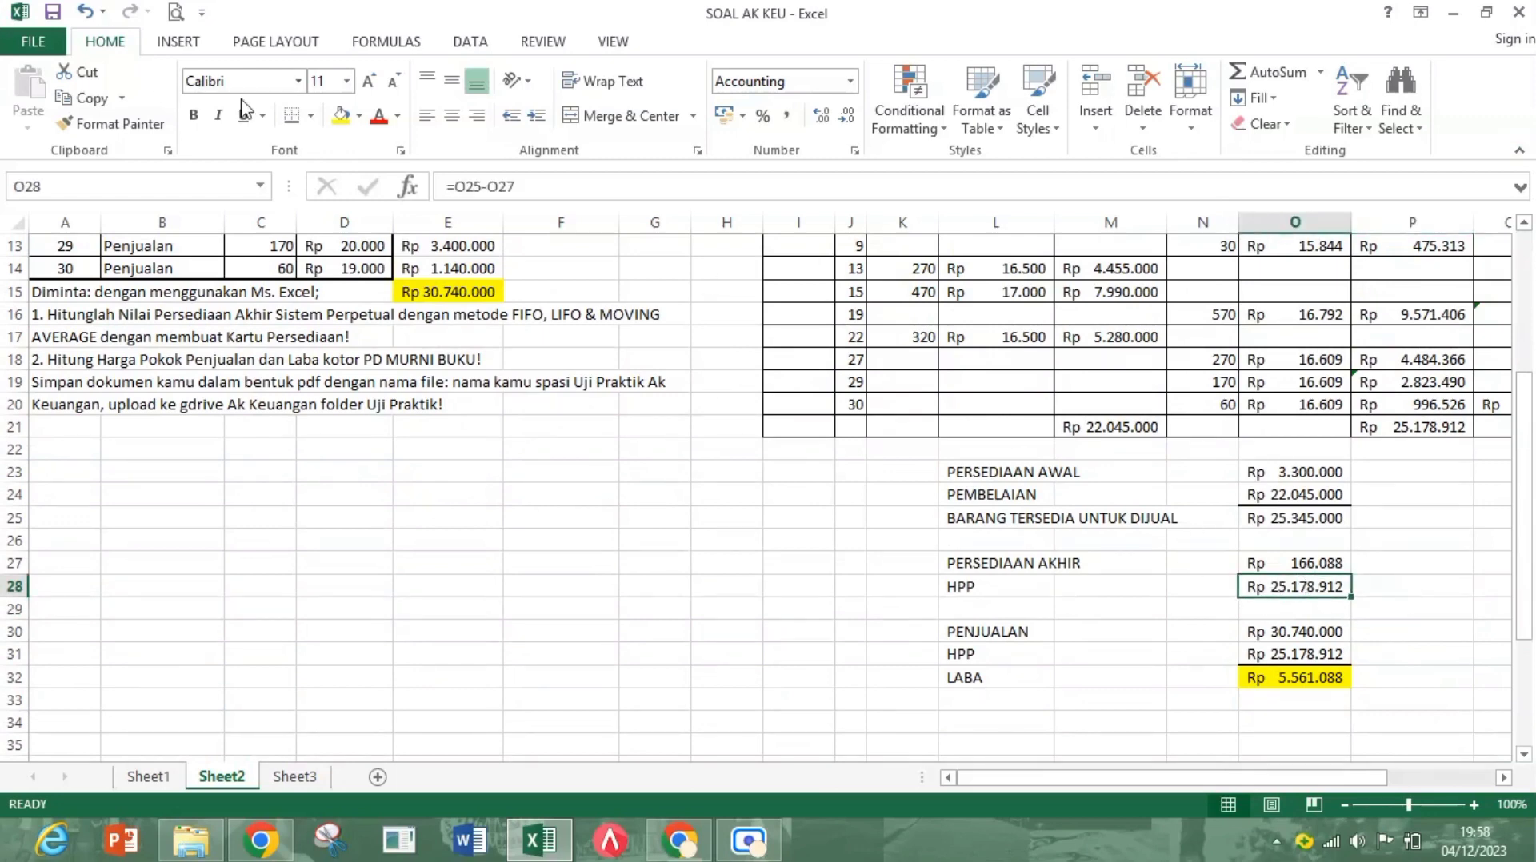
click(341, 115)
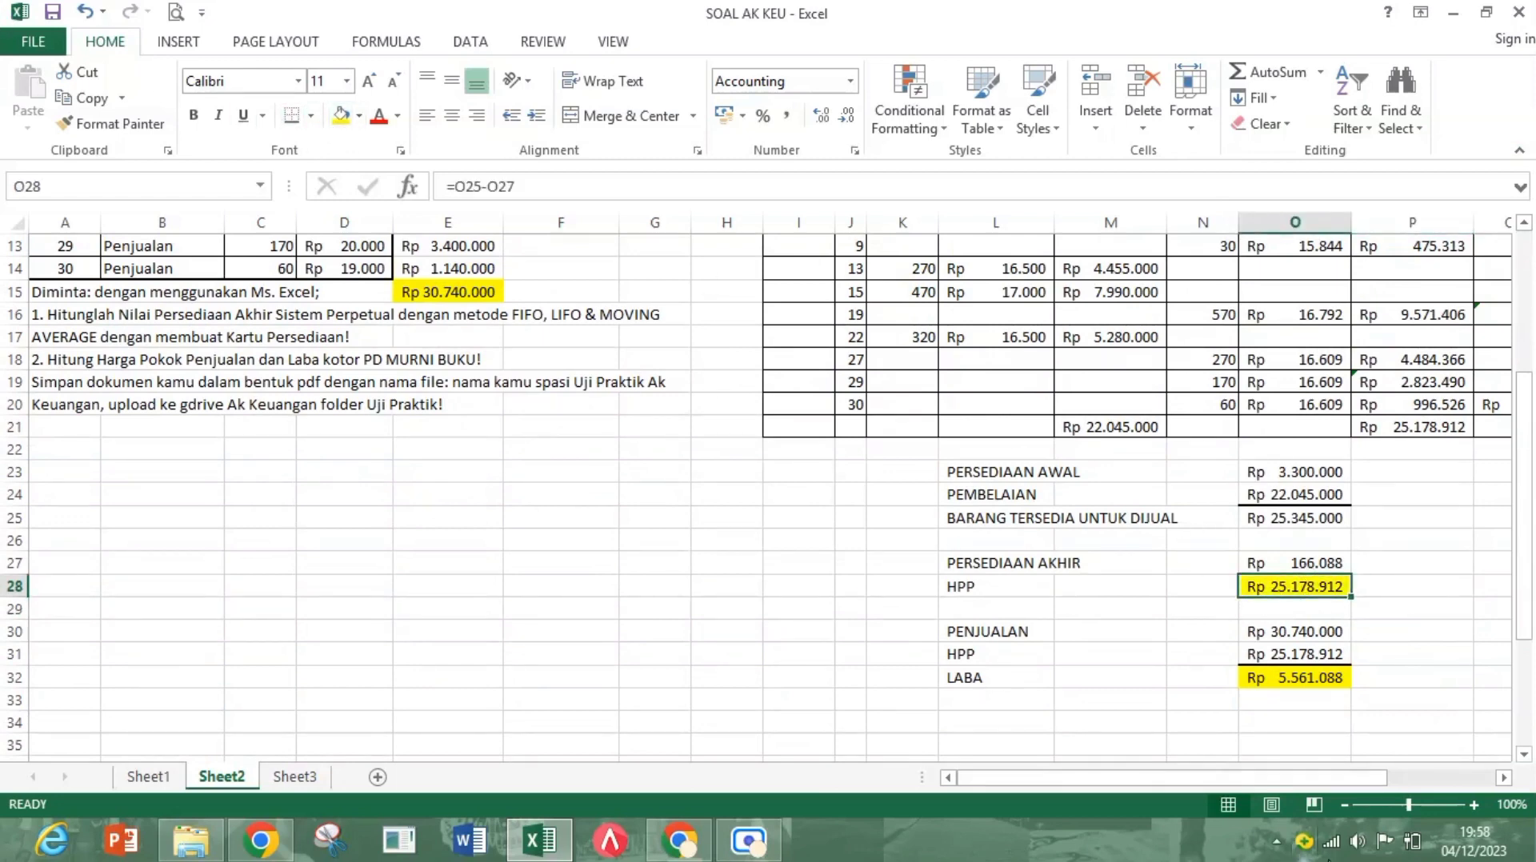
click(1294, 654)
Step: Review the transaction table, the average-method inventory card and the HPP and profit calculations below it
scroll(1280, 640, up, 4)
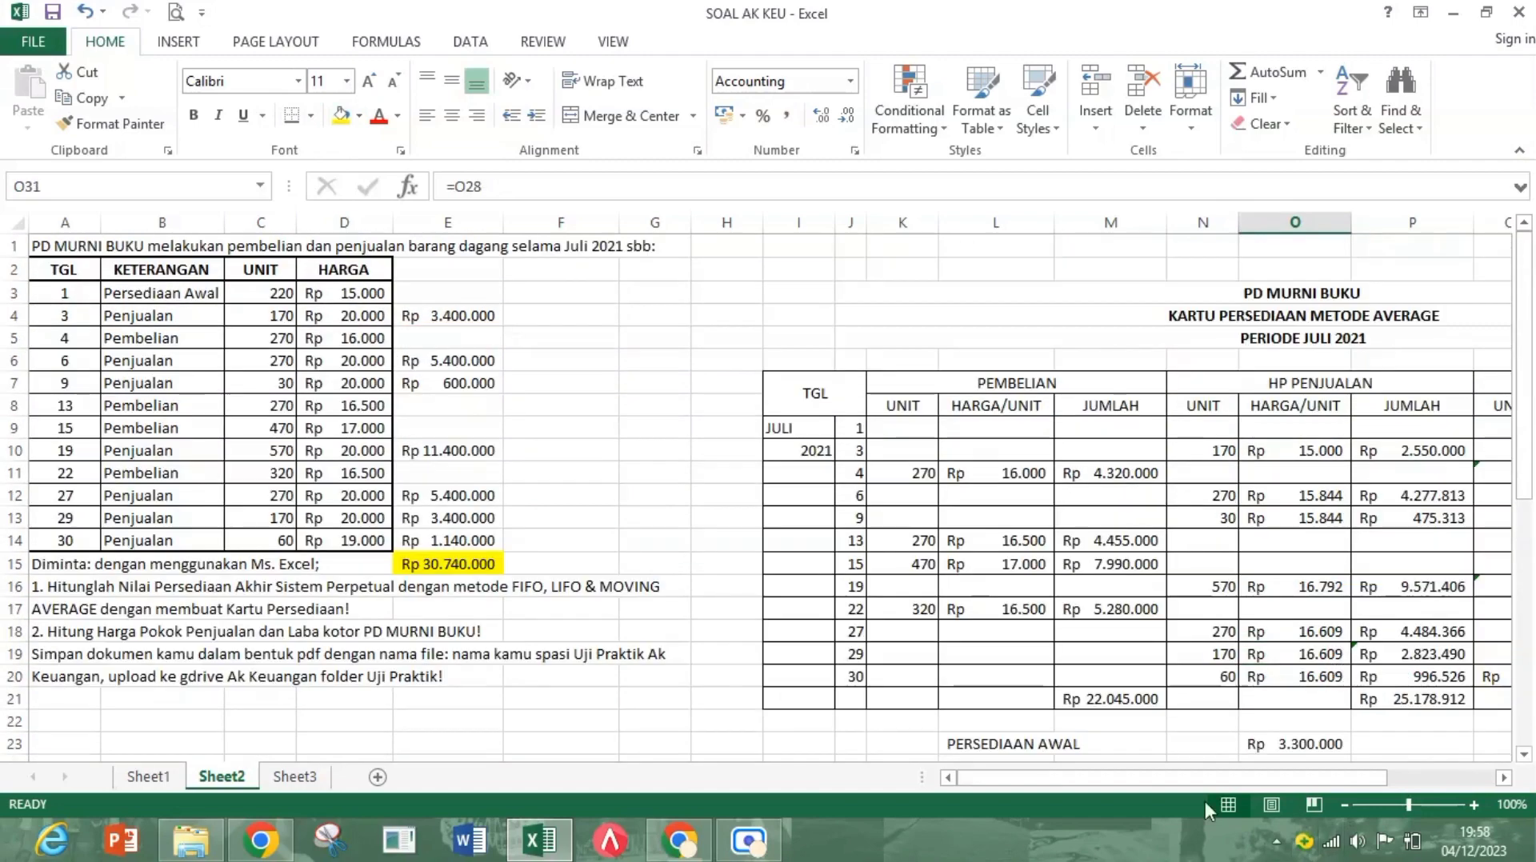
drag(1103, 778, 1053, 818)
scroll(1128, 588, down, 3)
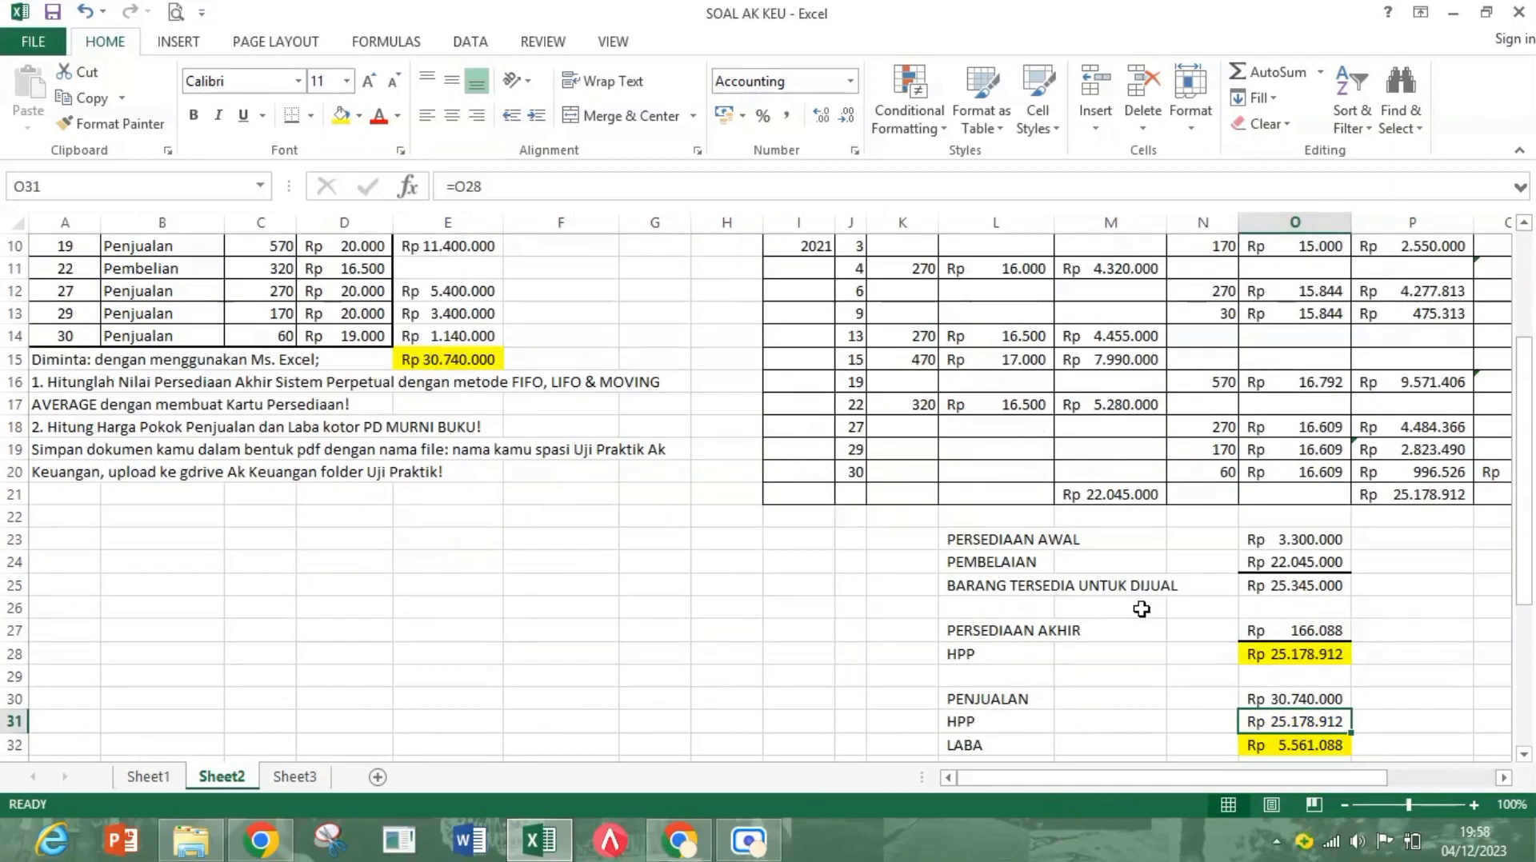
scroll(1141, 610, down, 1)
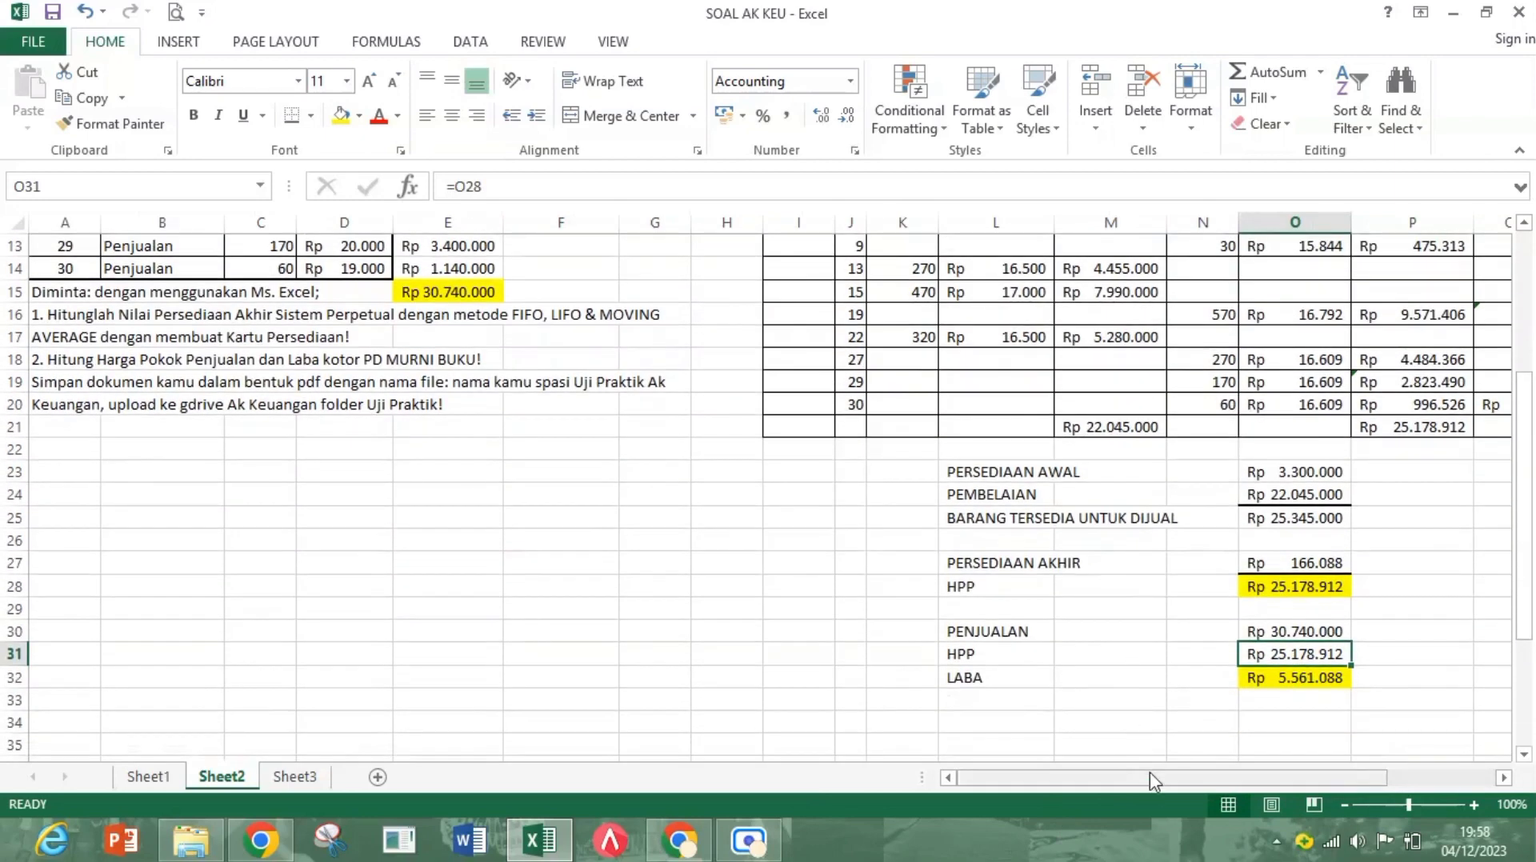
mouse_move(1149, 771)
mouse_down()
mouse_move(1291, 776)
mouse_move(1166, 783)
mouse_up()
scroll(1234, 716, up, 3)
scroll(1157, 702, up, 1)
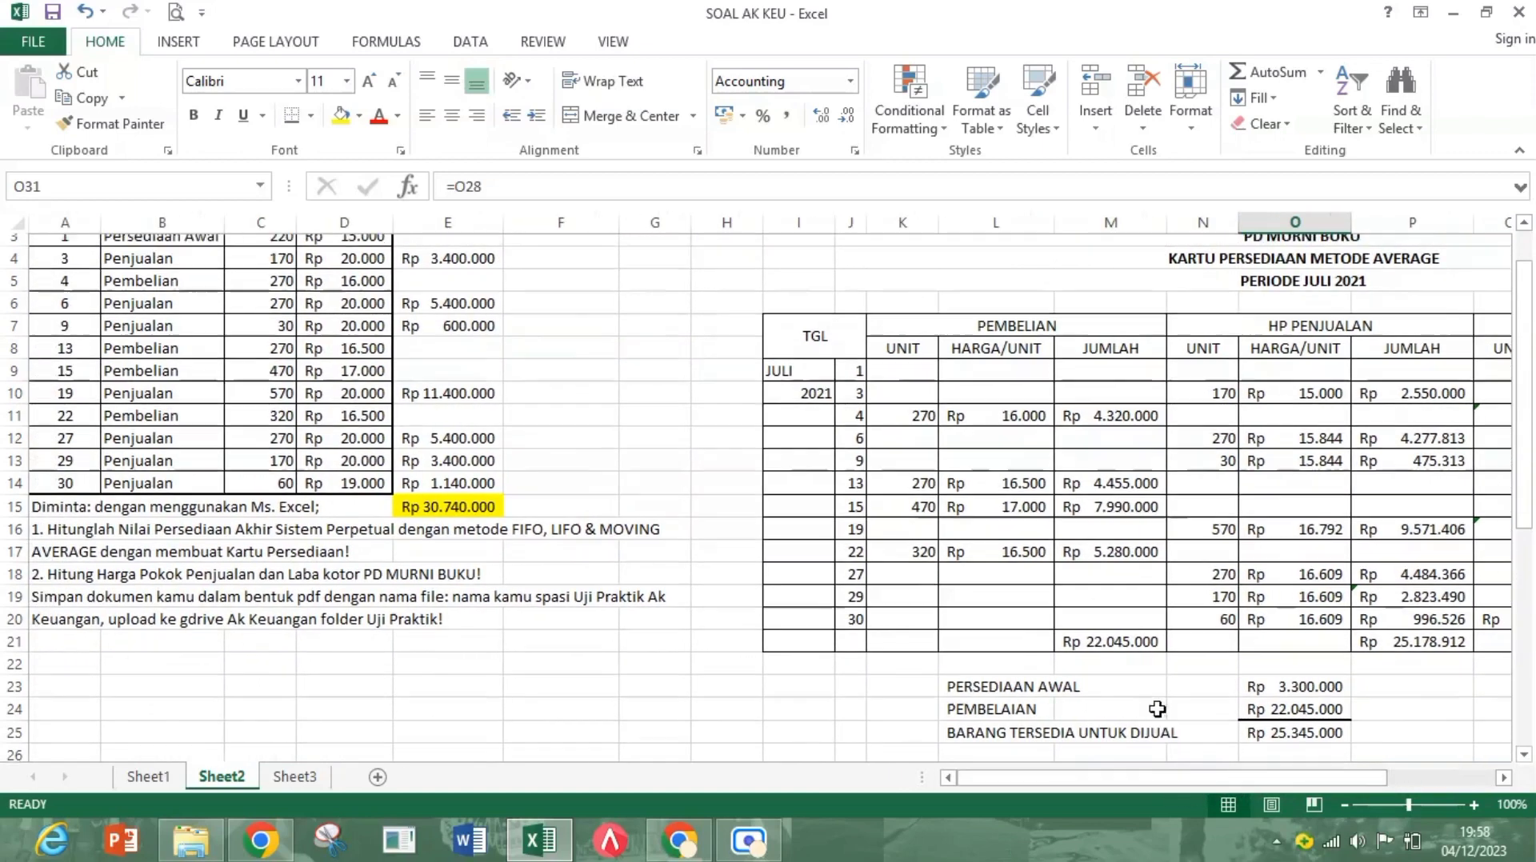